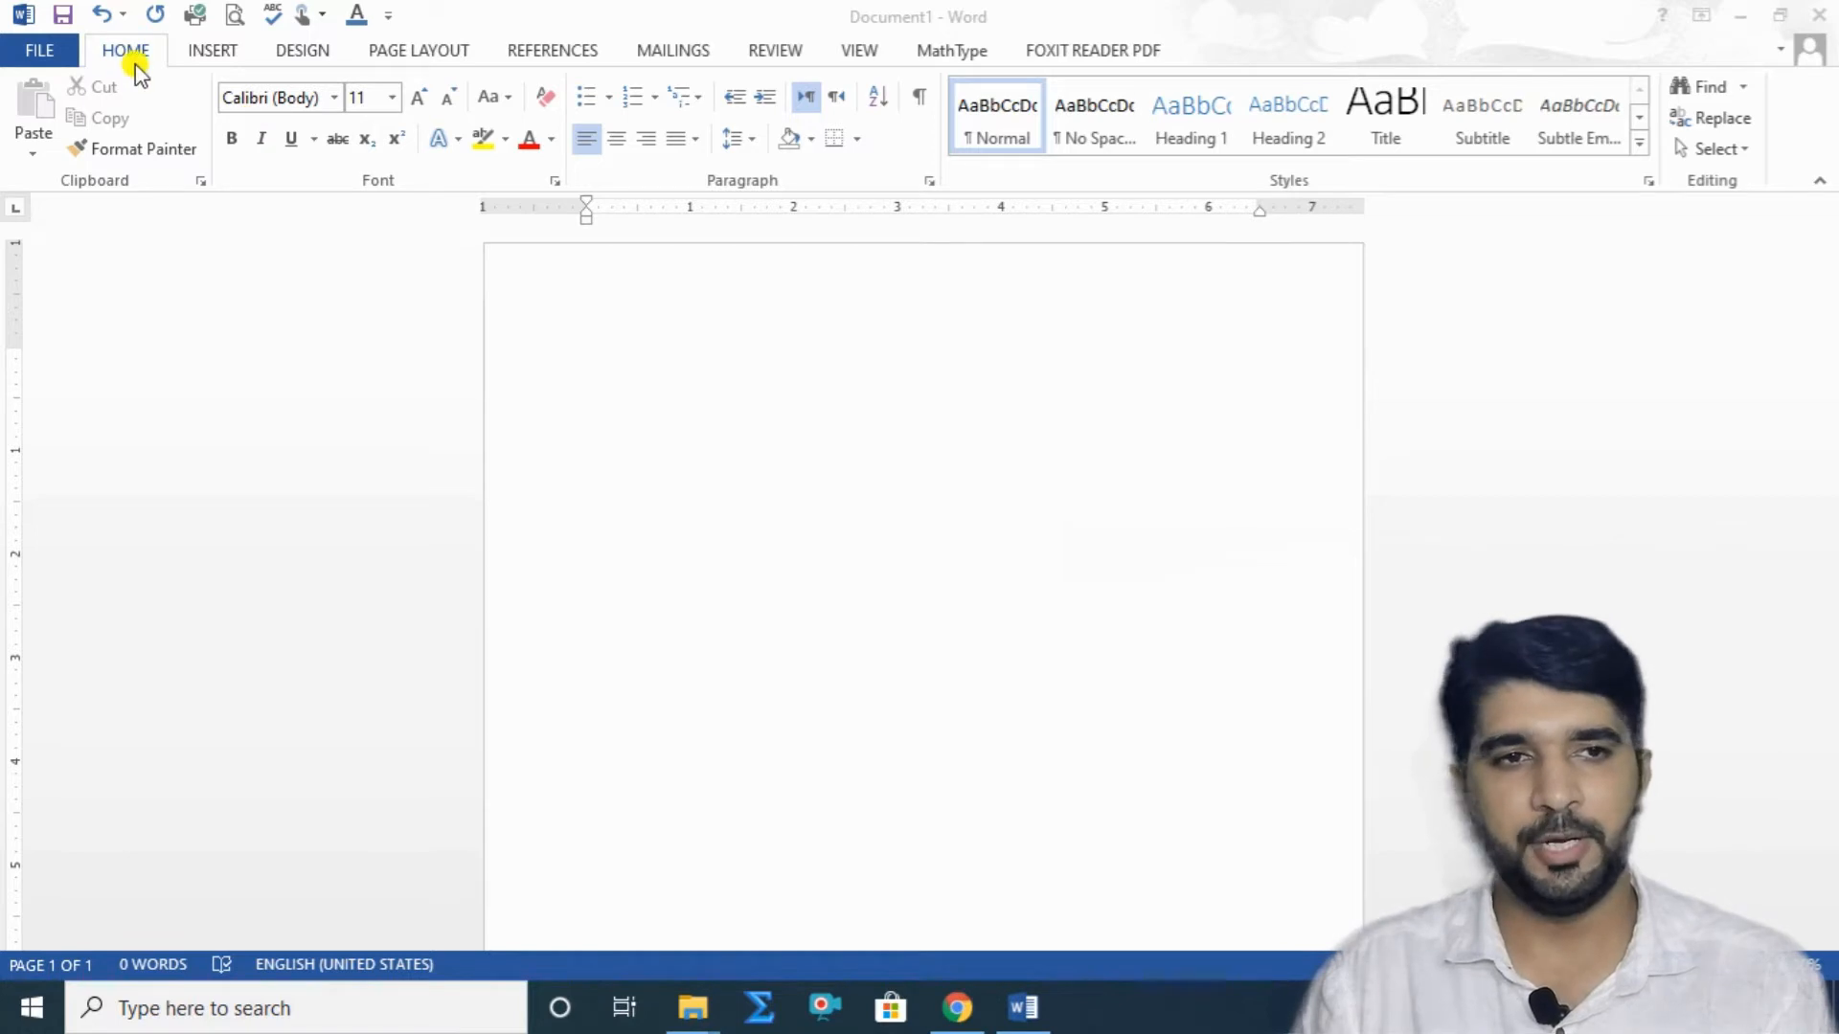
Insert the picture different-color-roses from the desktop pictures folder into the blank document.
click(212, 51)
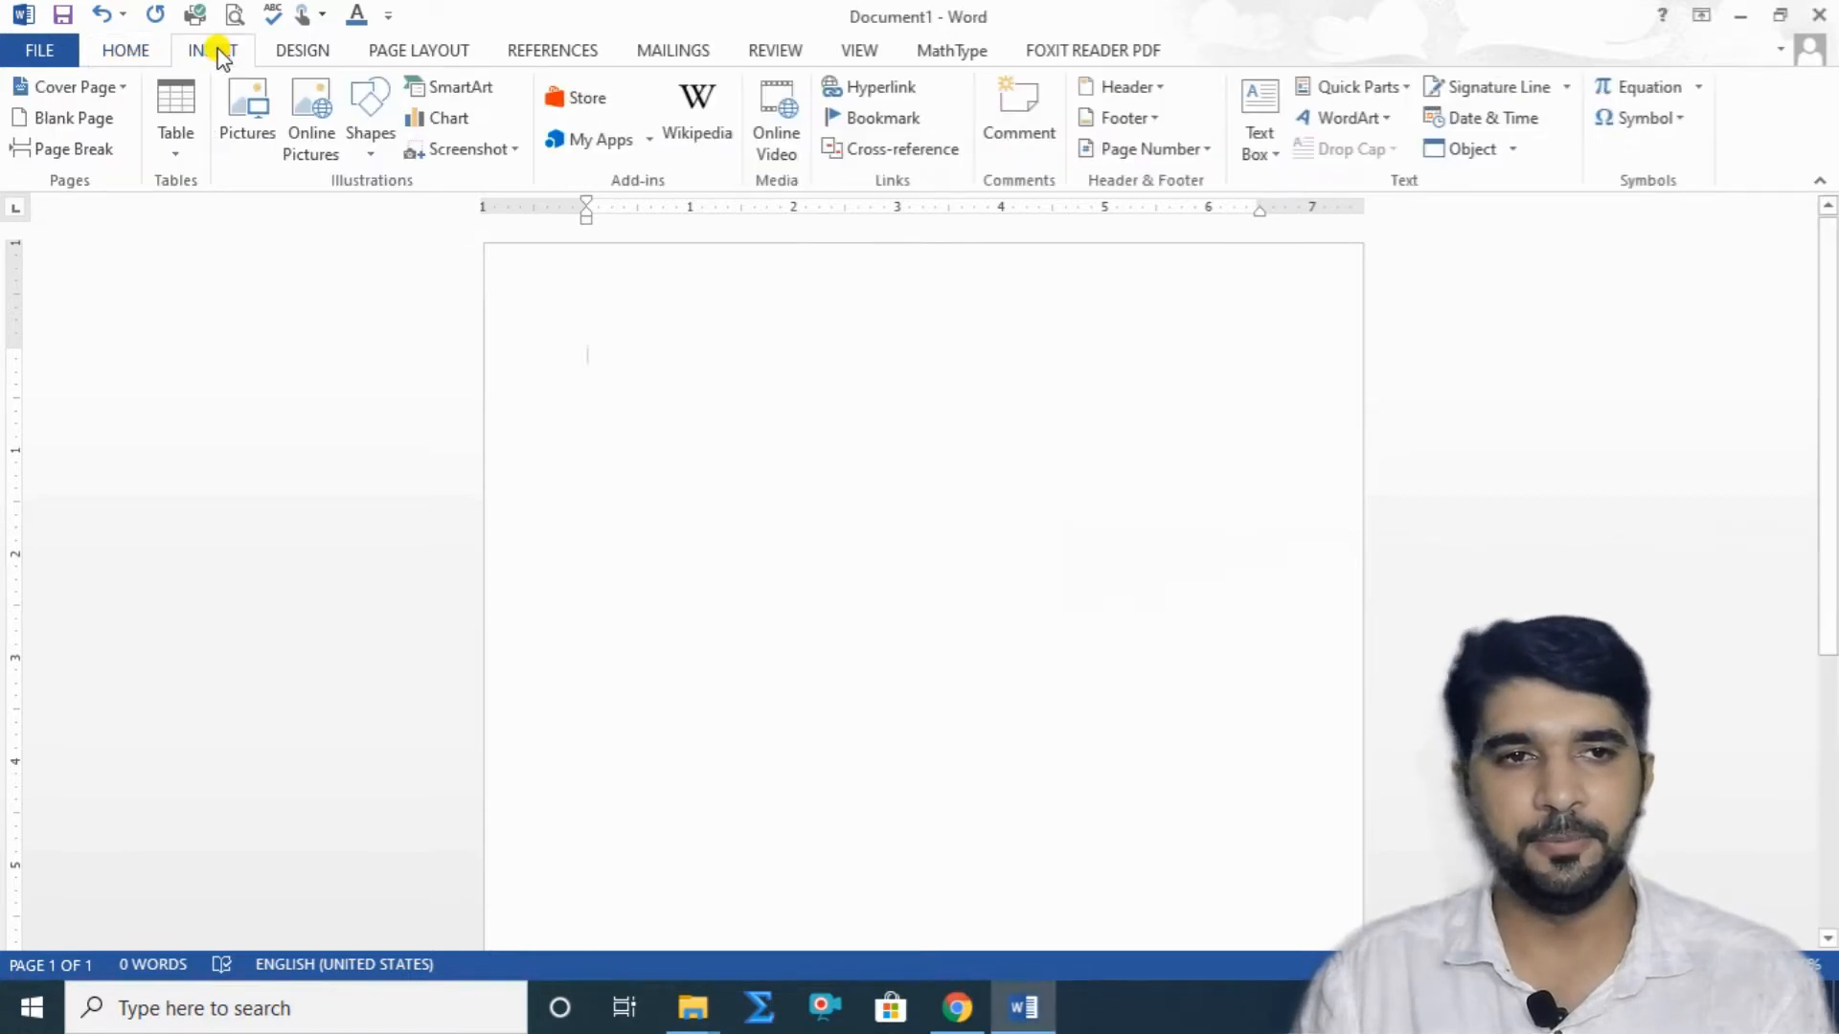
click(250, 121)
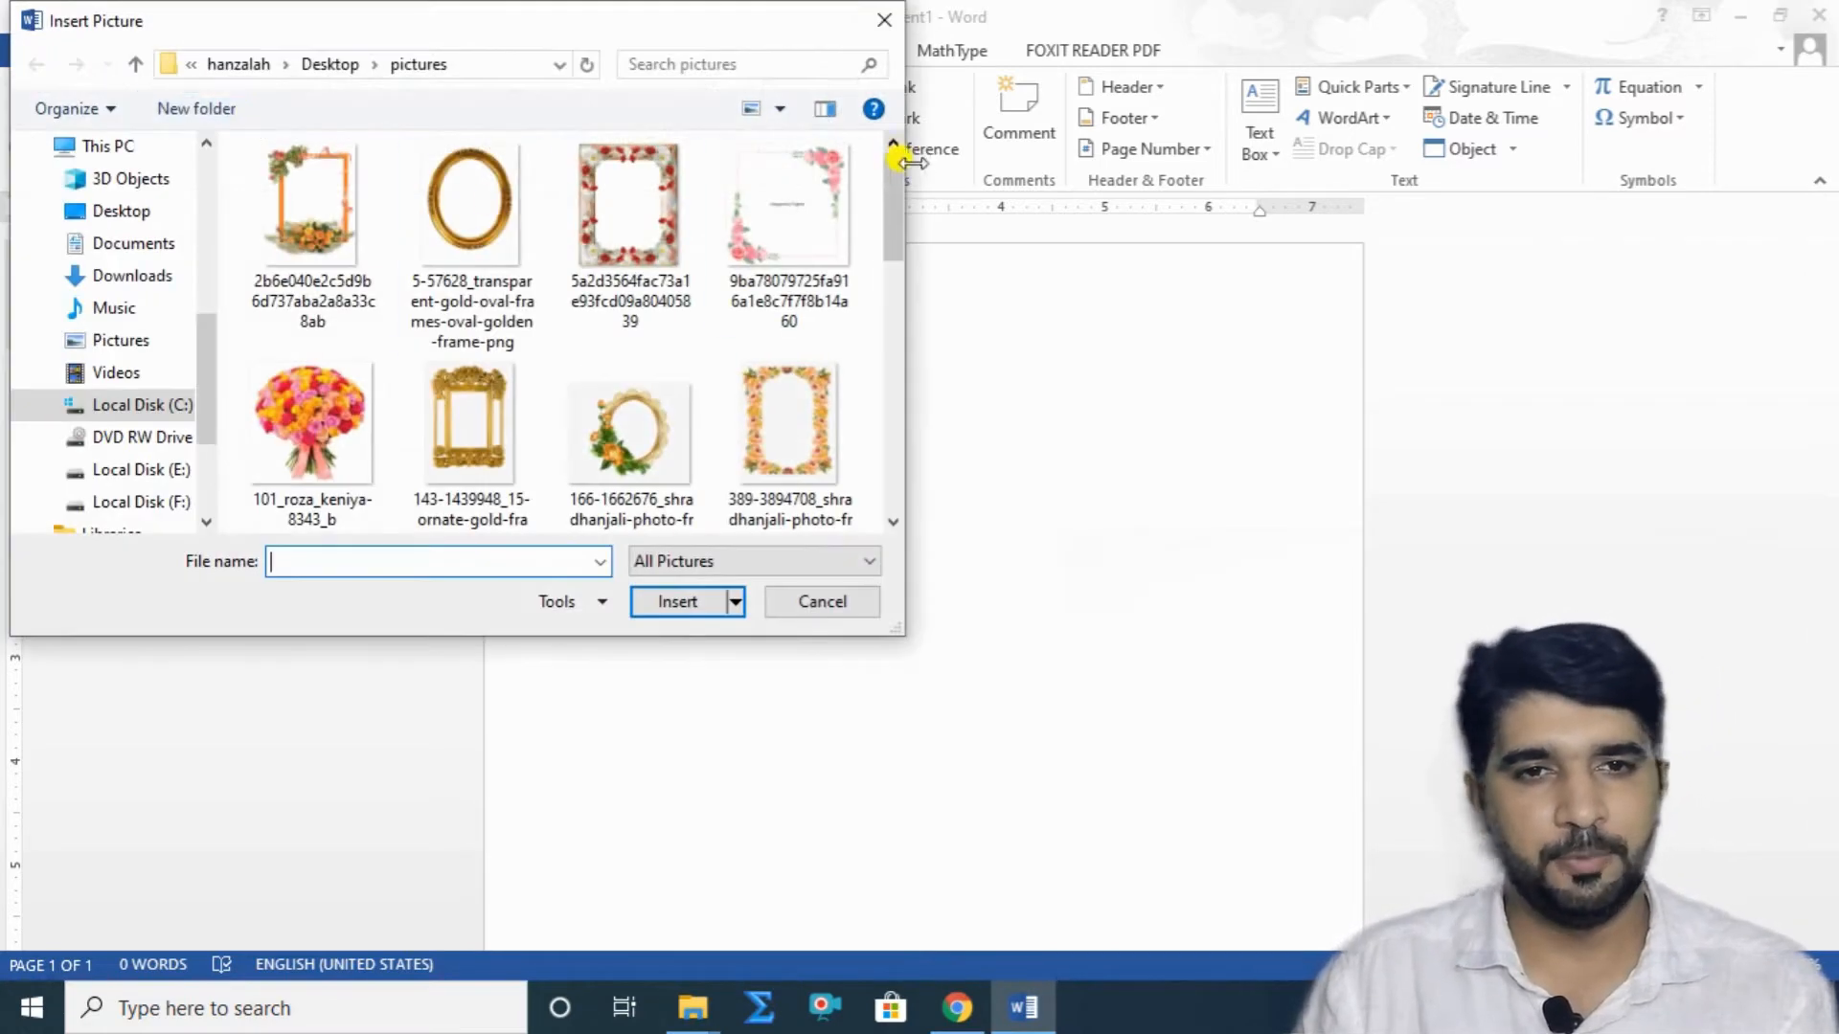
drag(891, 199, 843, 374)
click(312, 240)
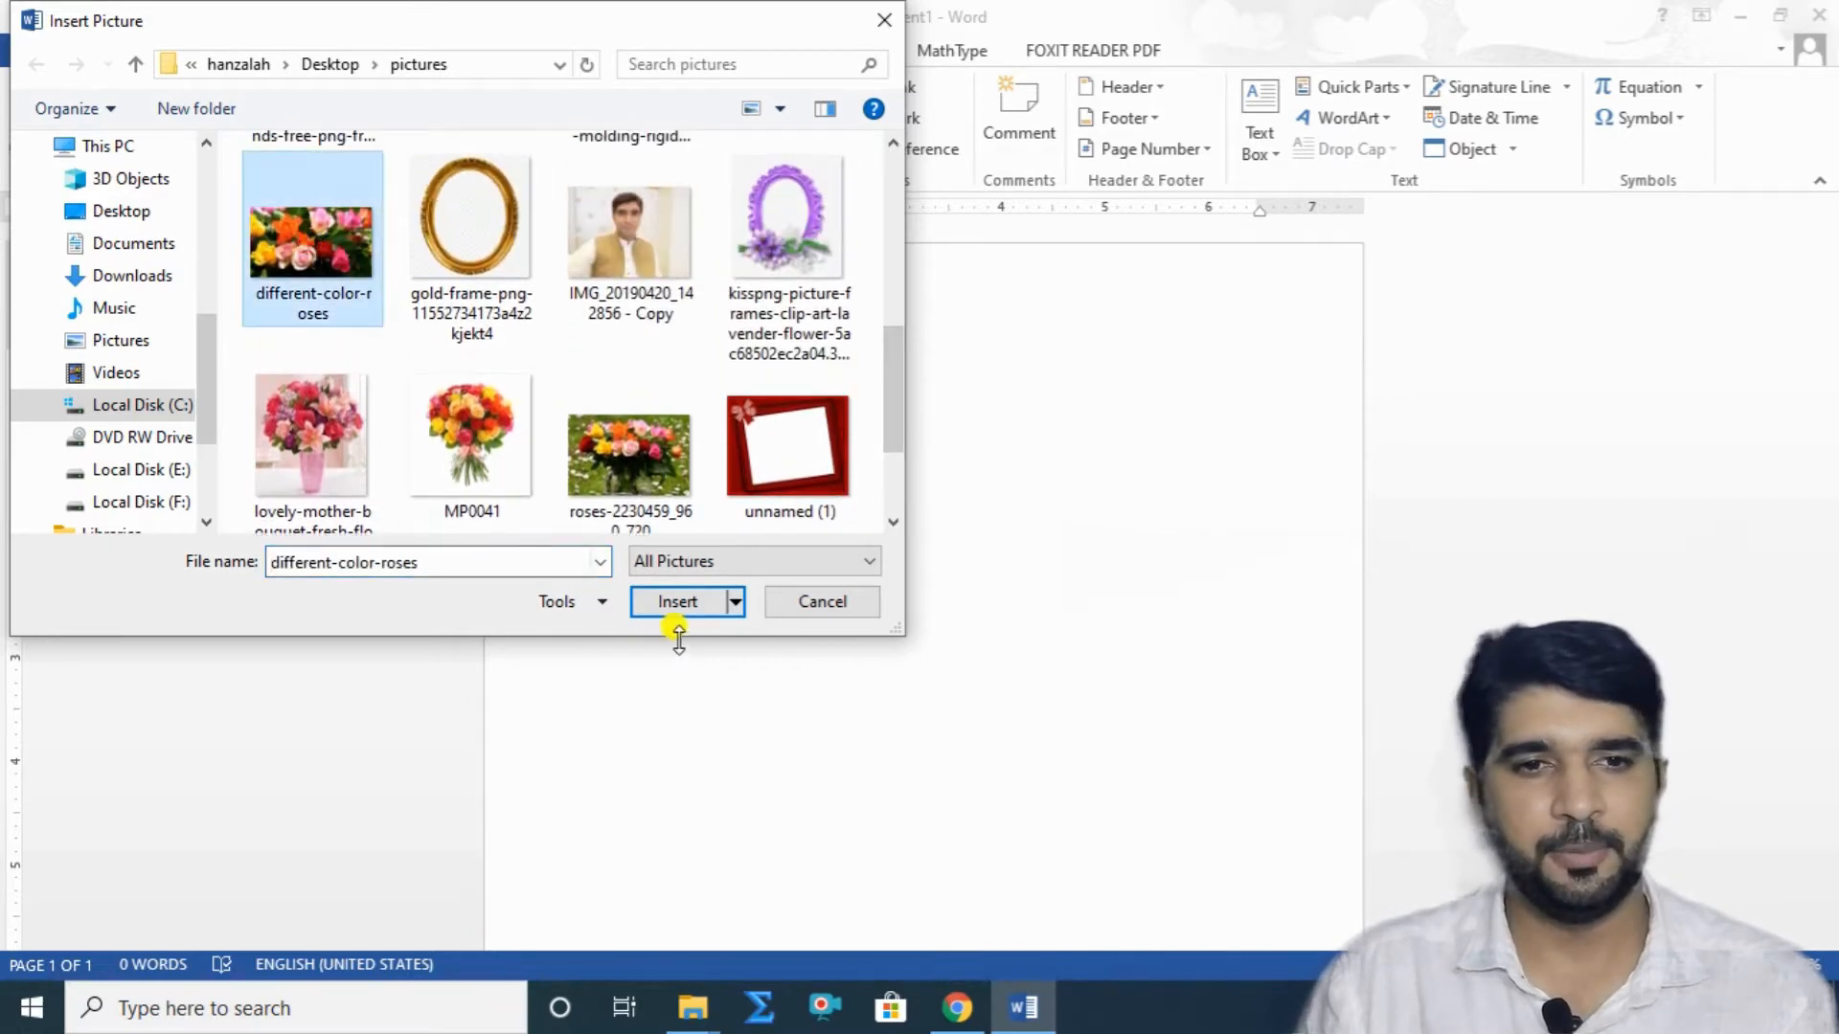
click(670, 601)
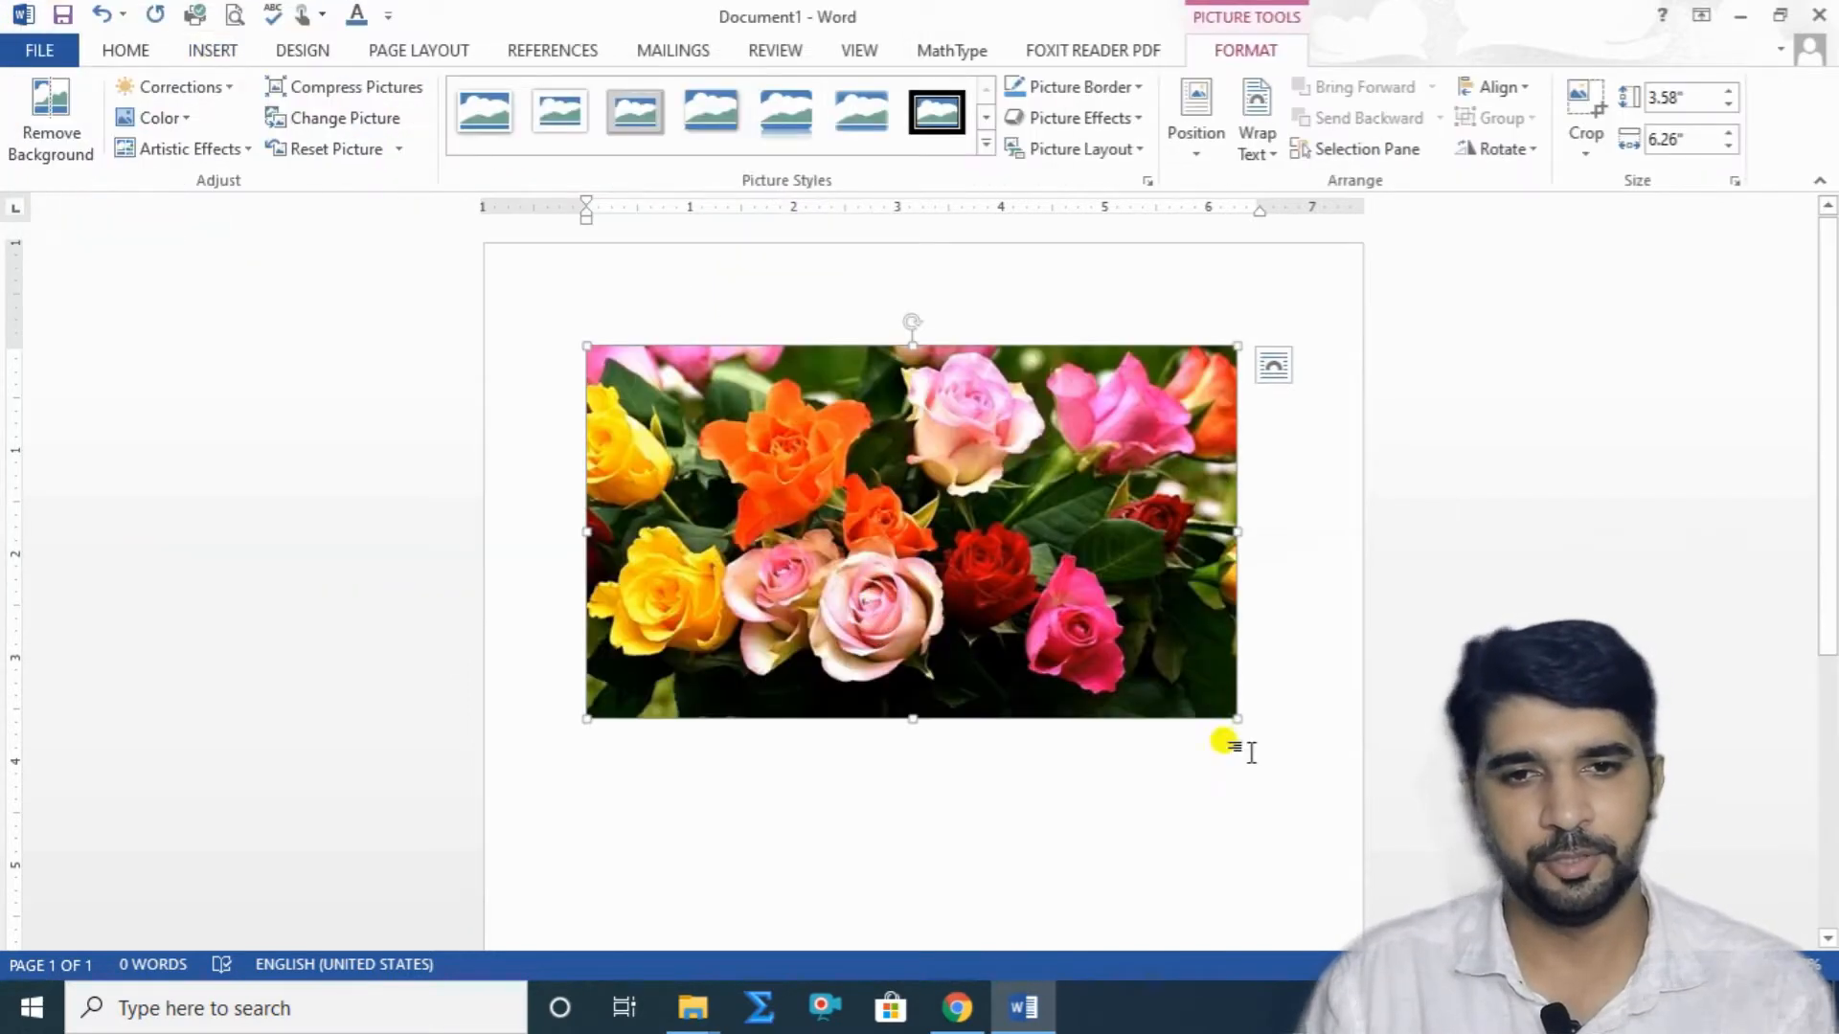
Enlarge the roses picture to about 3.86" high by 6.74" wide and set its layout to Tight text wrapping.
drag(1226, 714, 1286, 745)
drag(1015, 574, 973, 535)
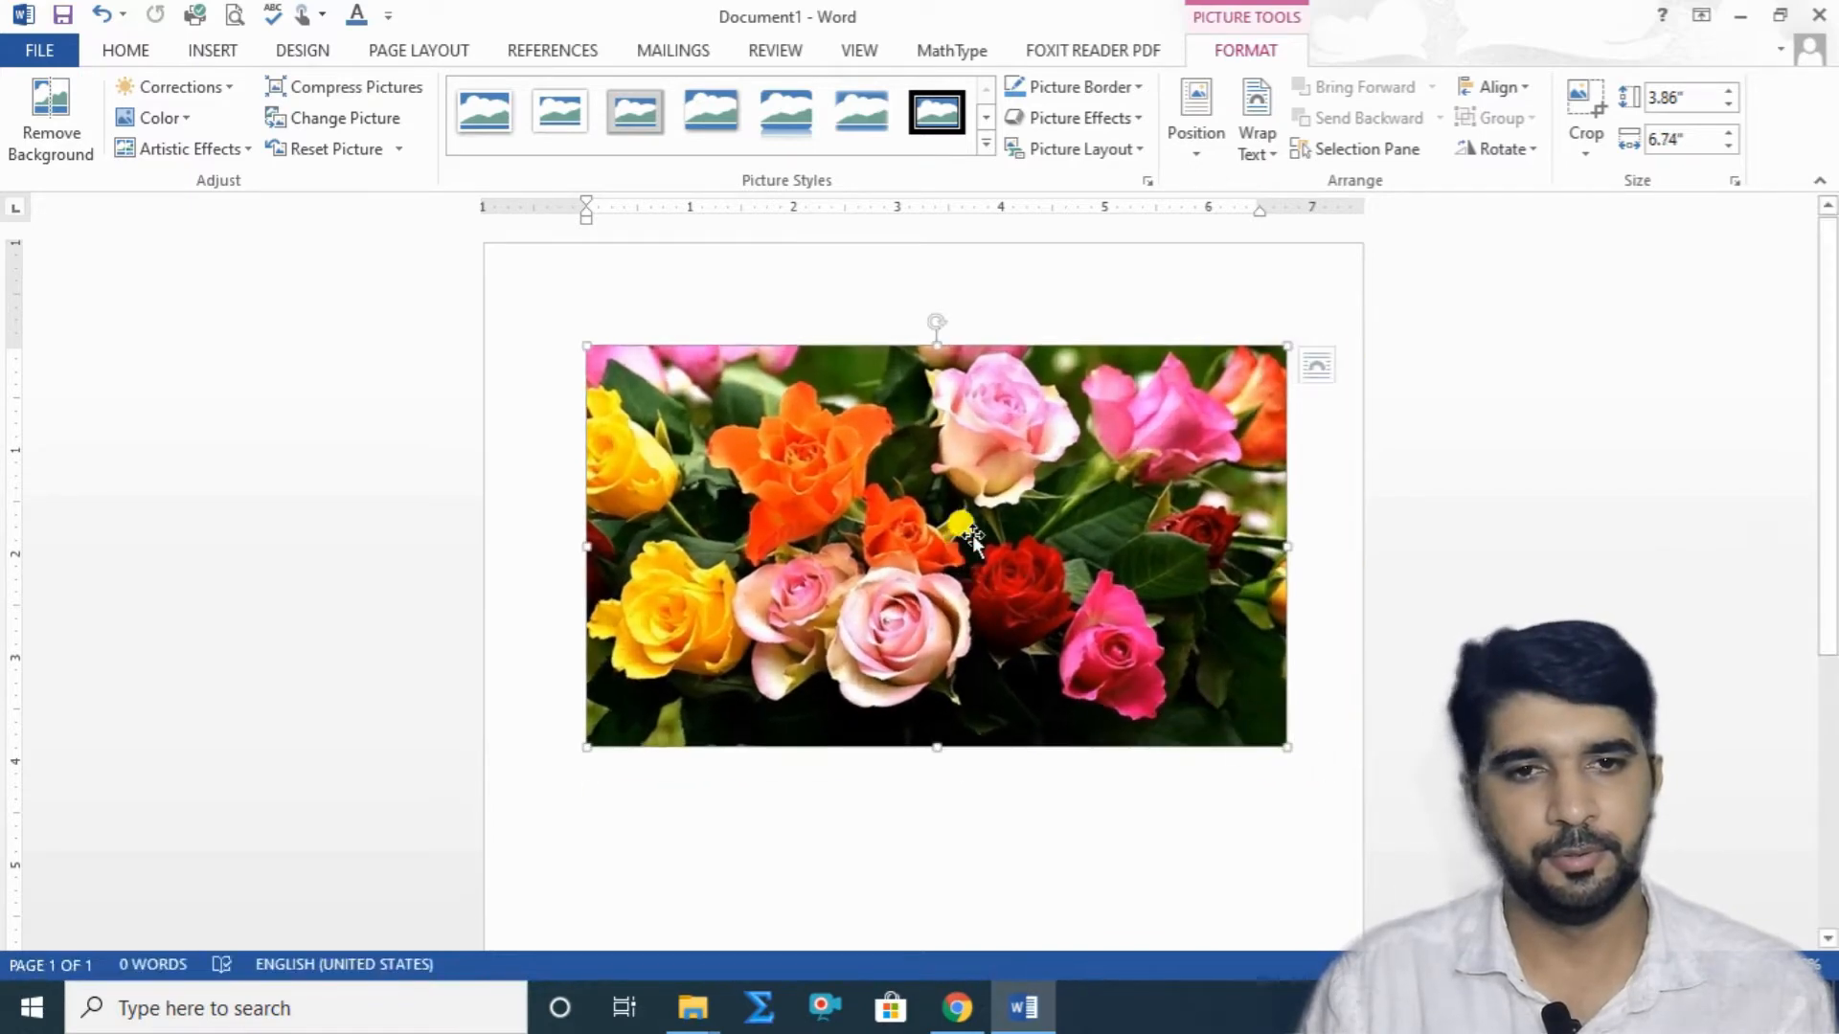
click(1321, 365)
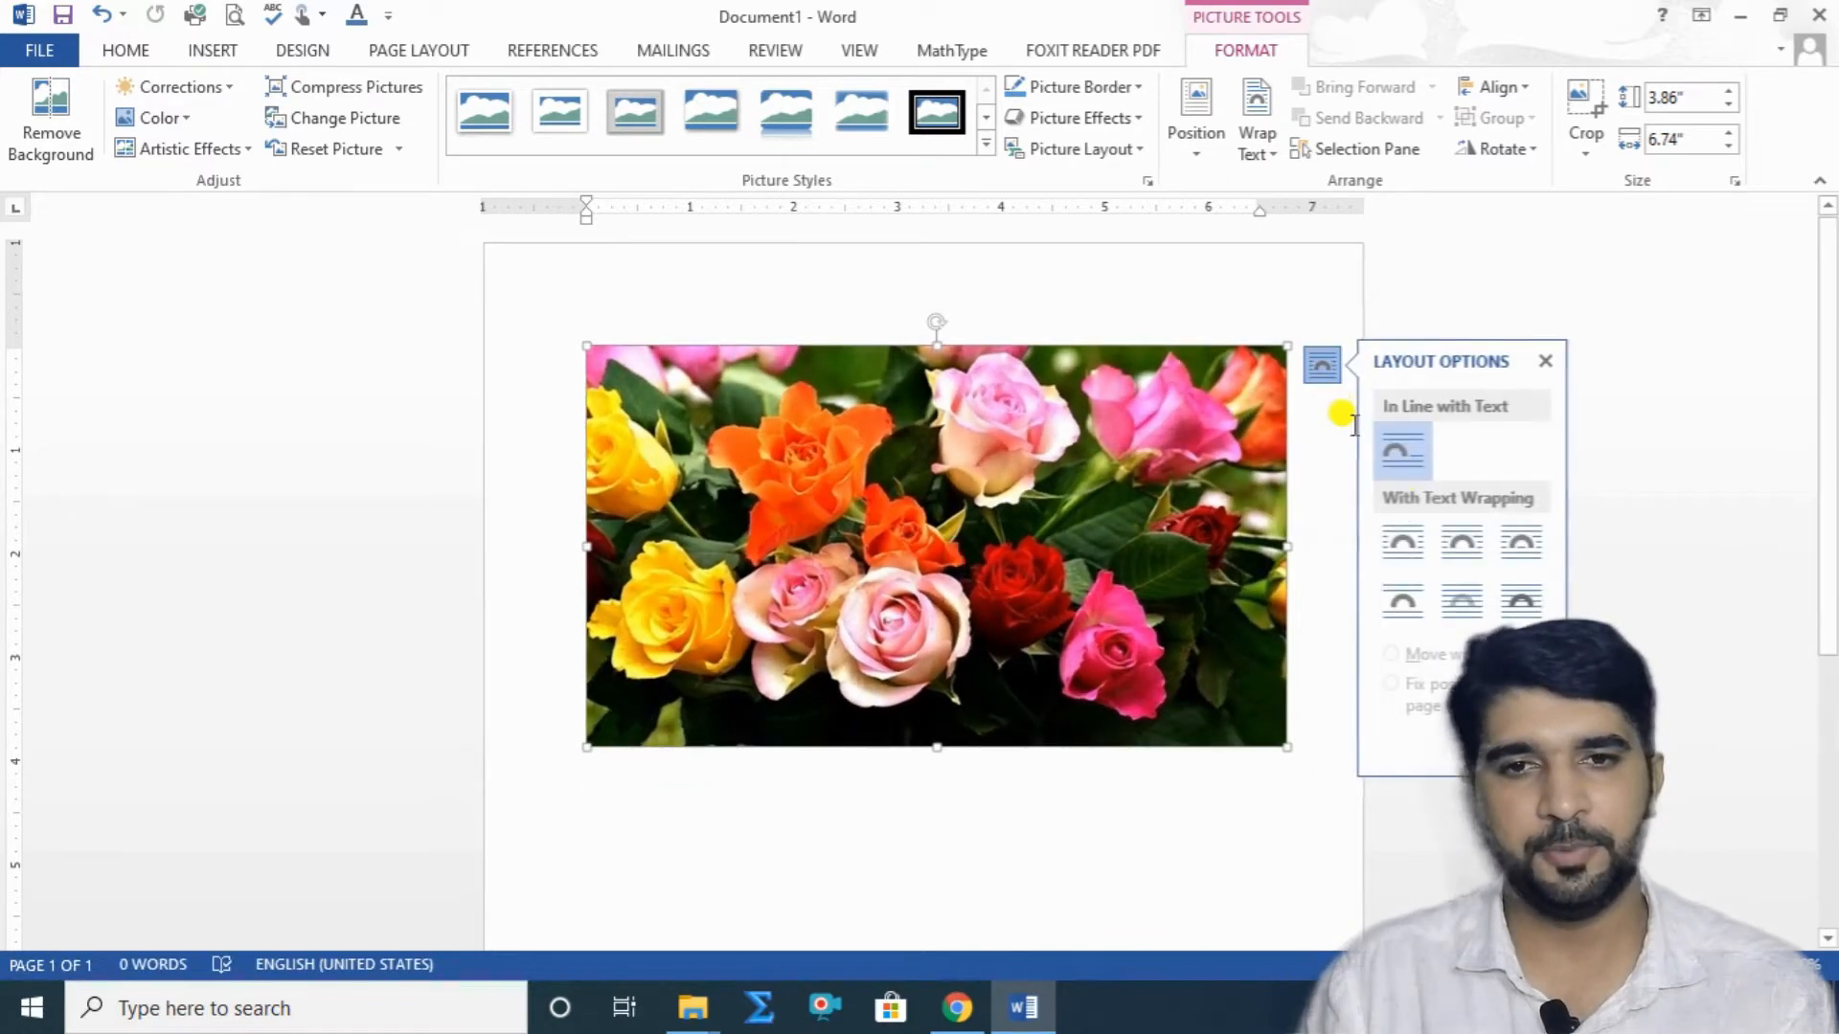
click(1462, 542)
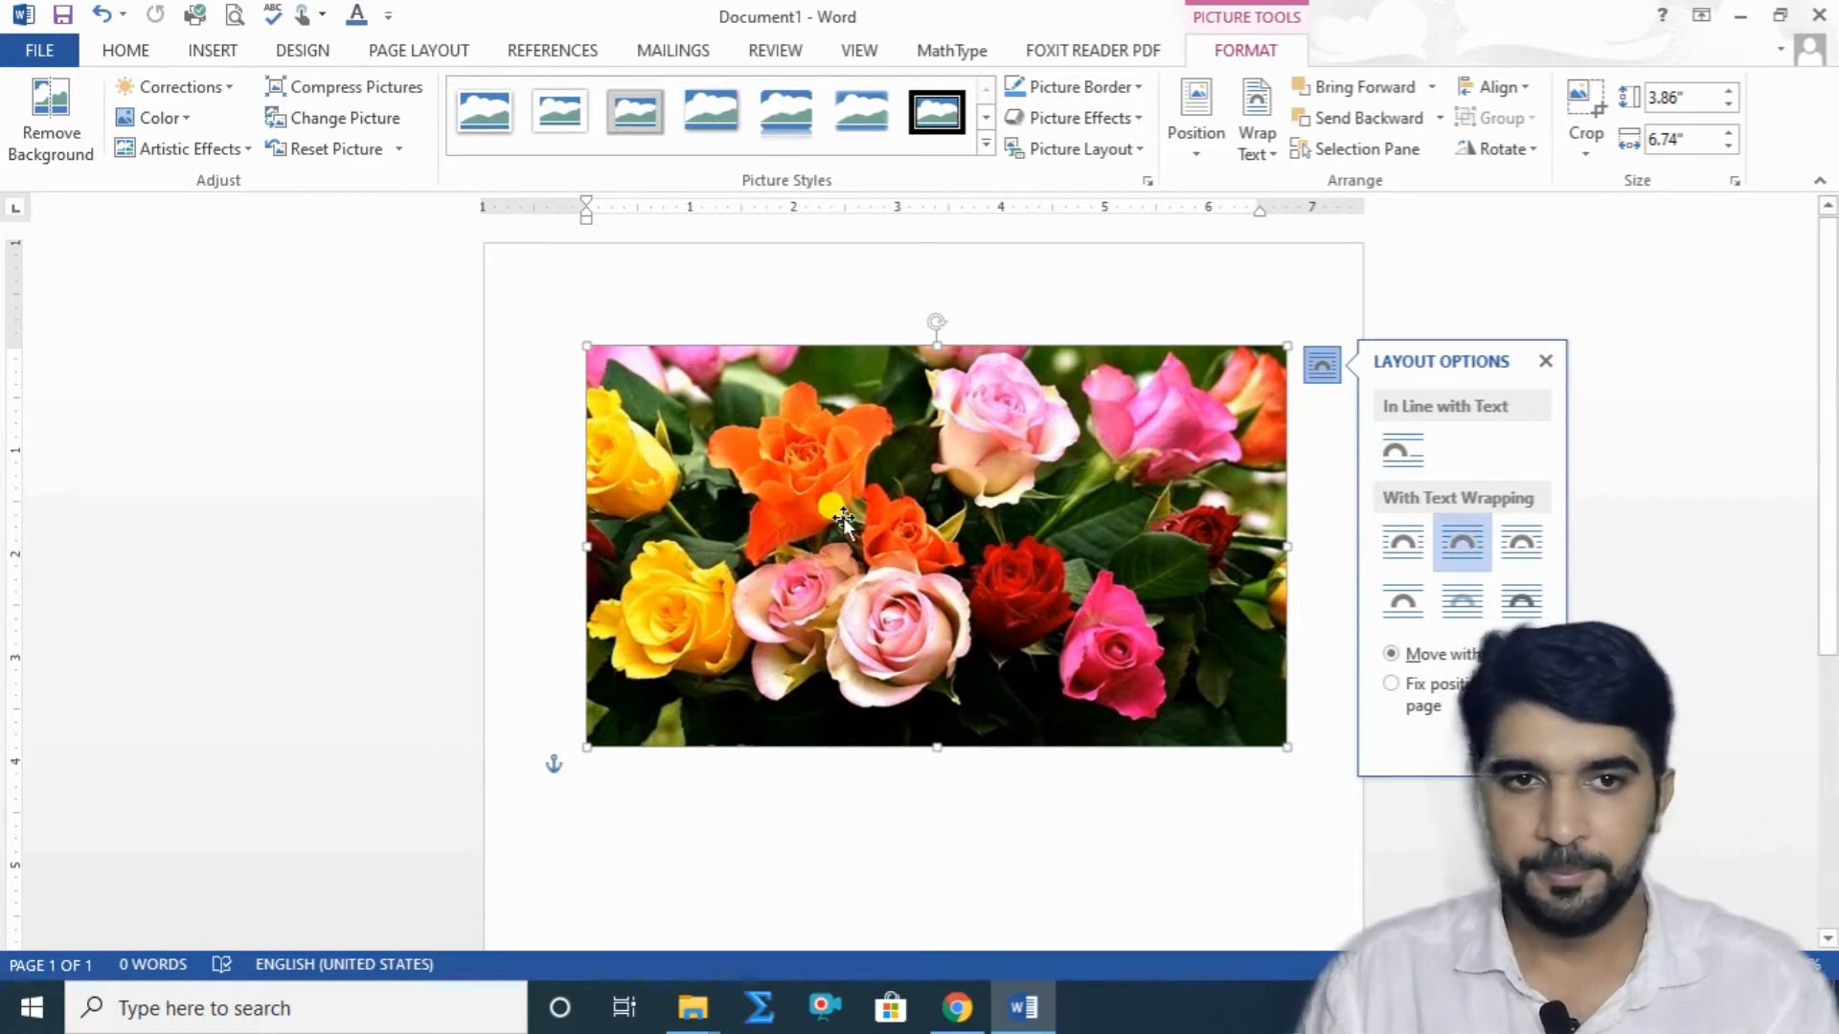
Move the picture close to the page's left edge and enlarge it to about 4.58" by 8.01".
drag(842, 520, 763, 469)
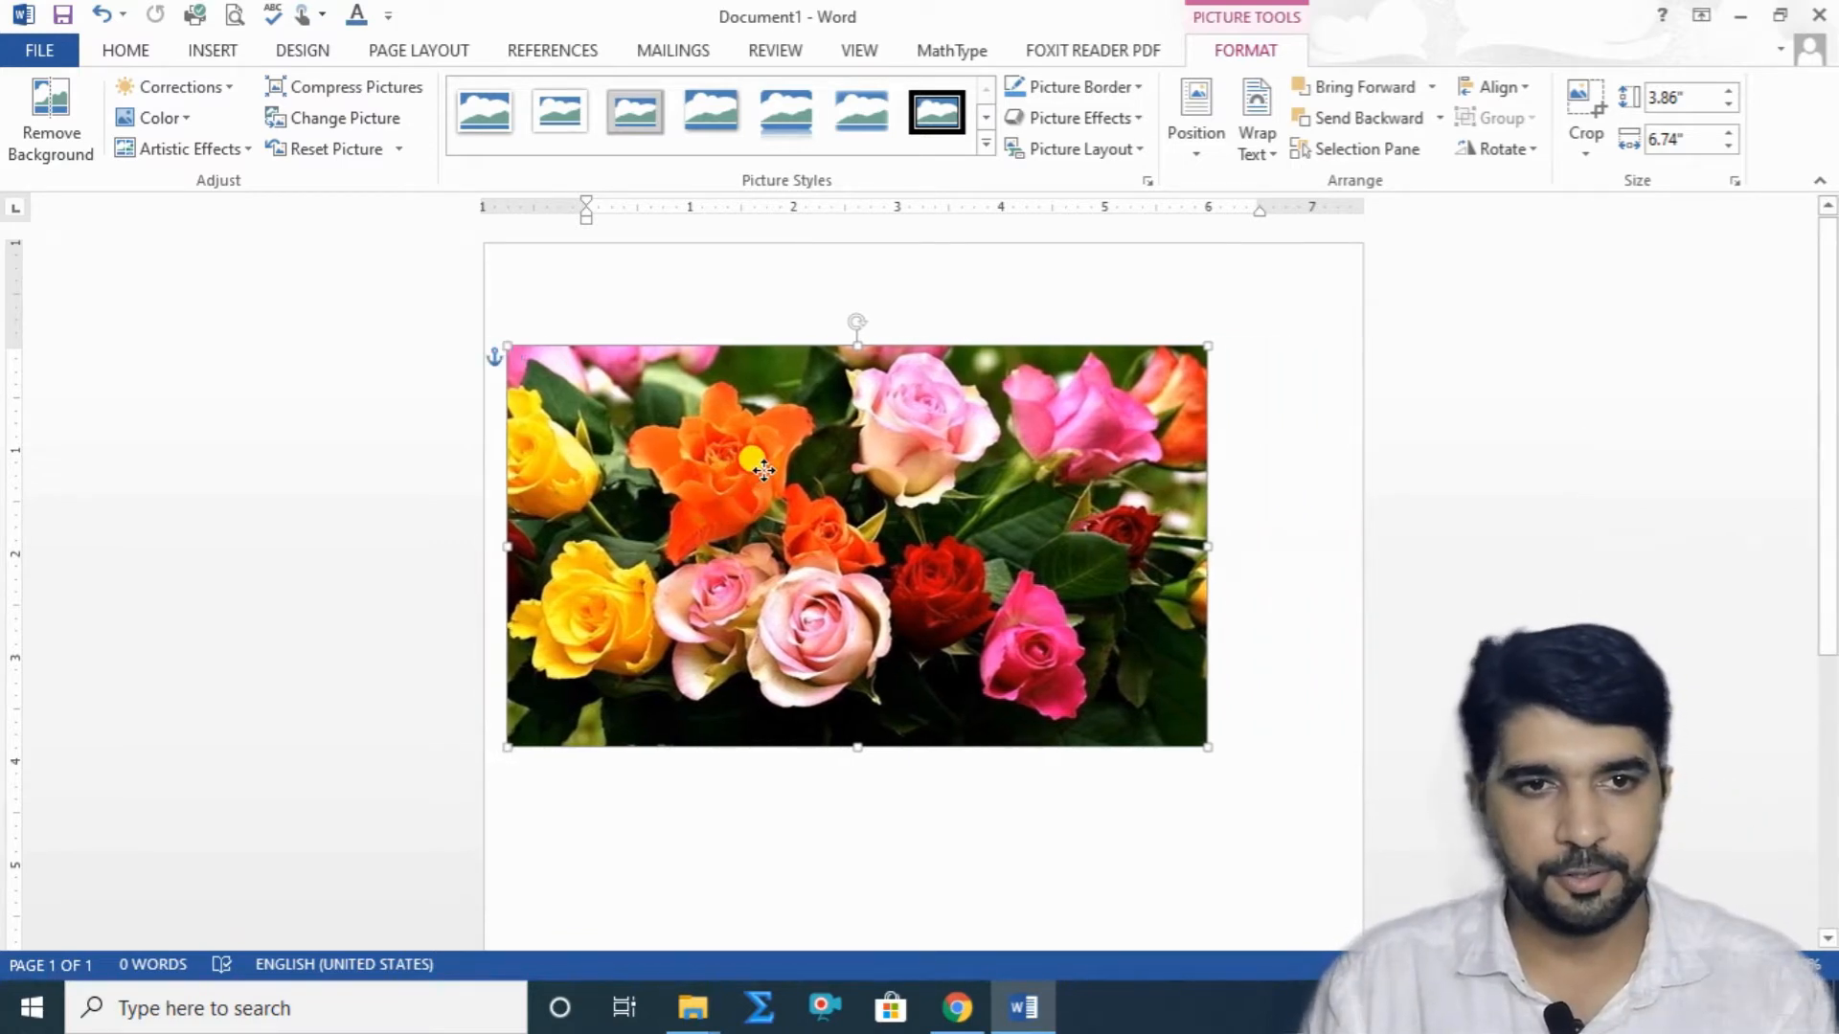
drag(1203, 745, 1284, 820)
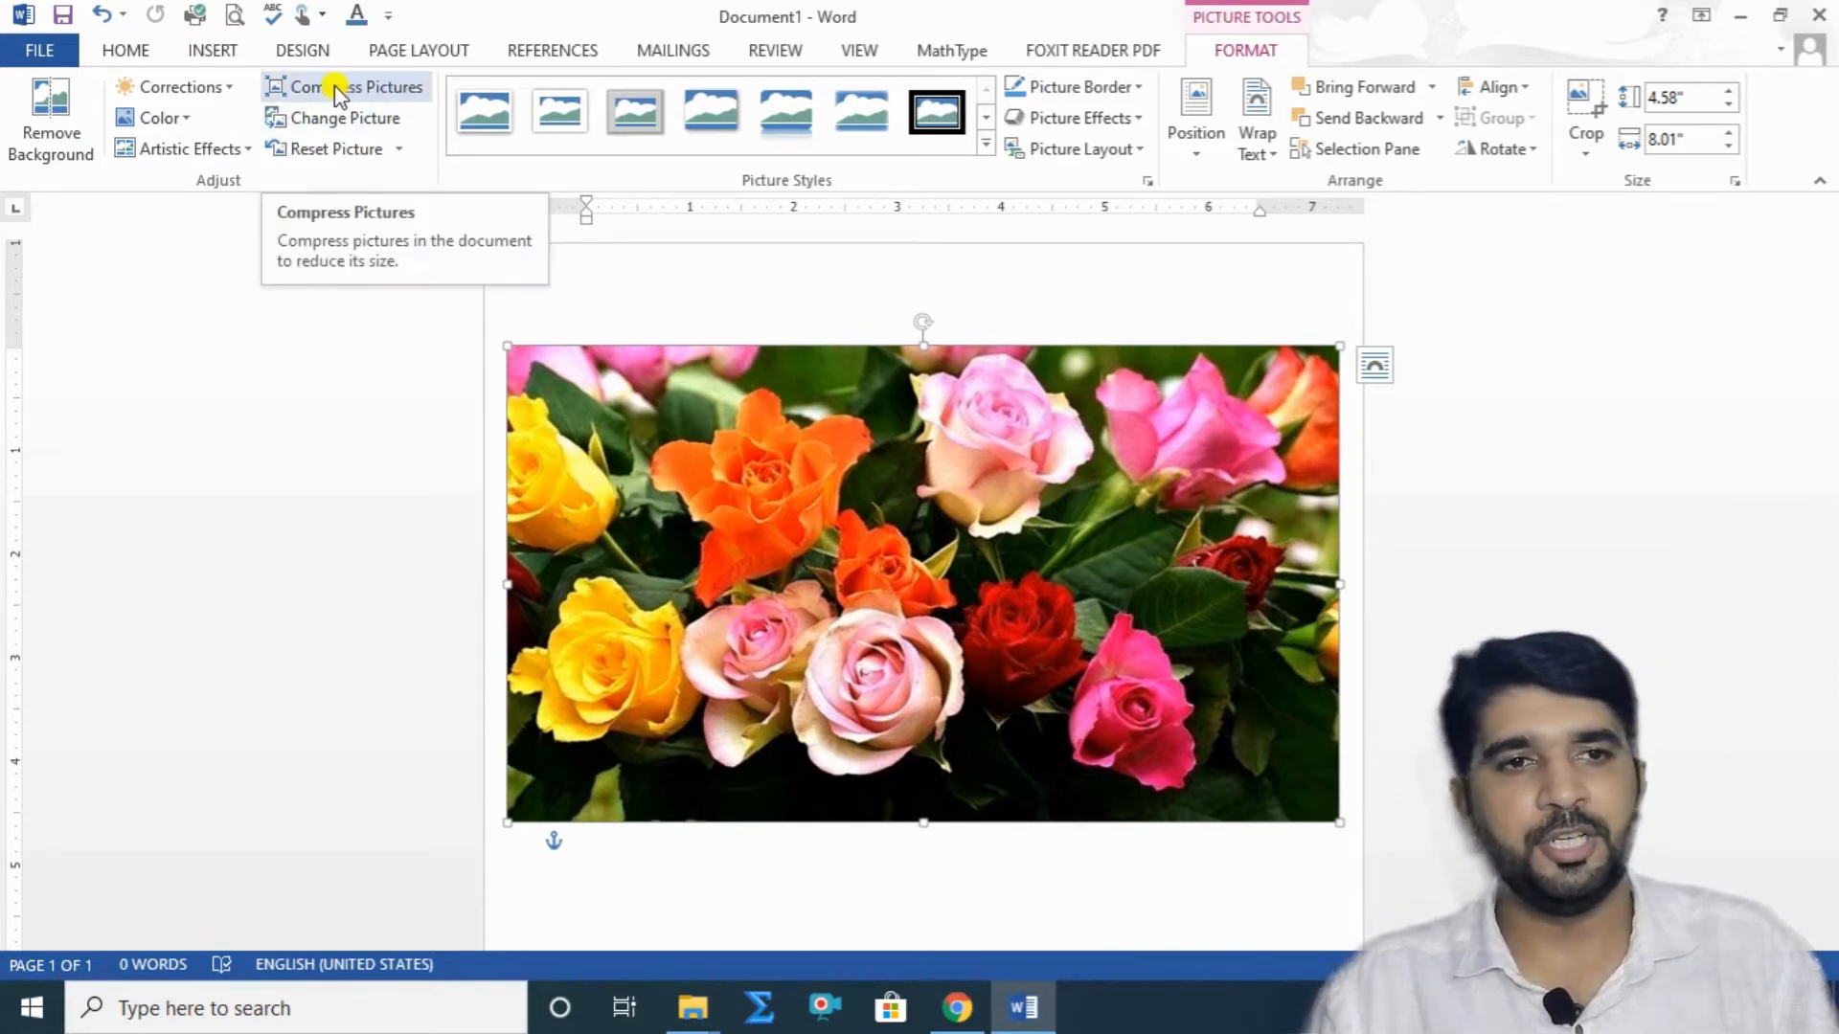
Review the Compress Pictures options for the selected picture without applying them.
click(398, 86)
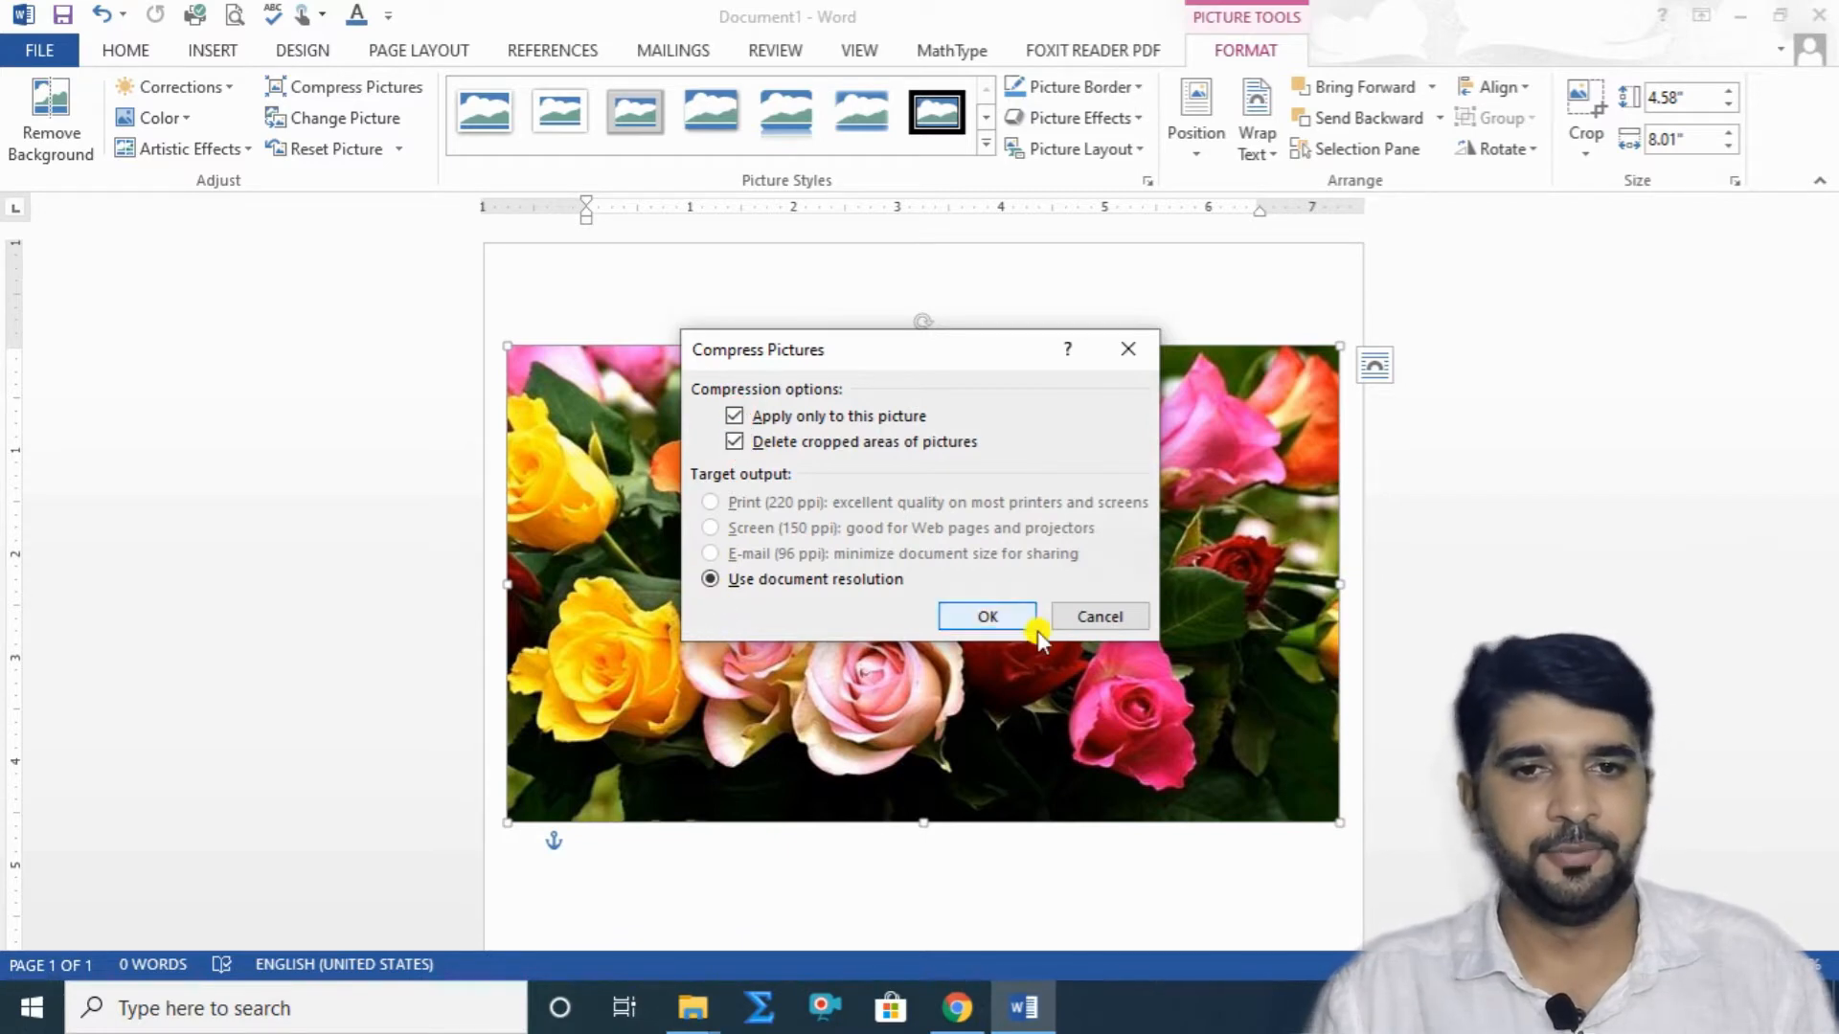
click(1082, 616)
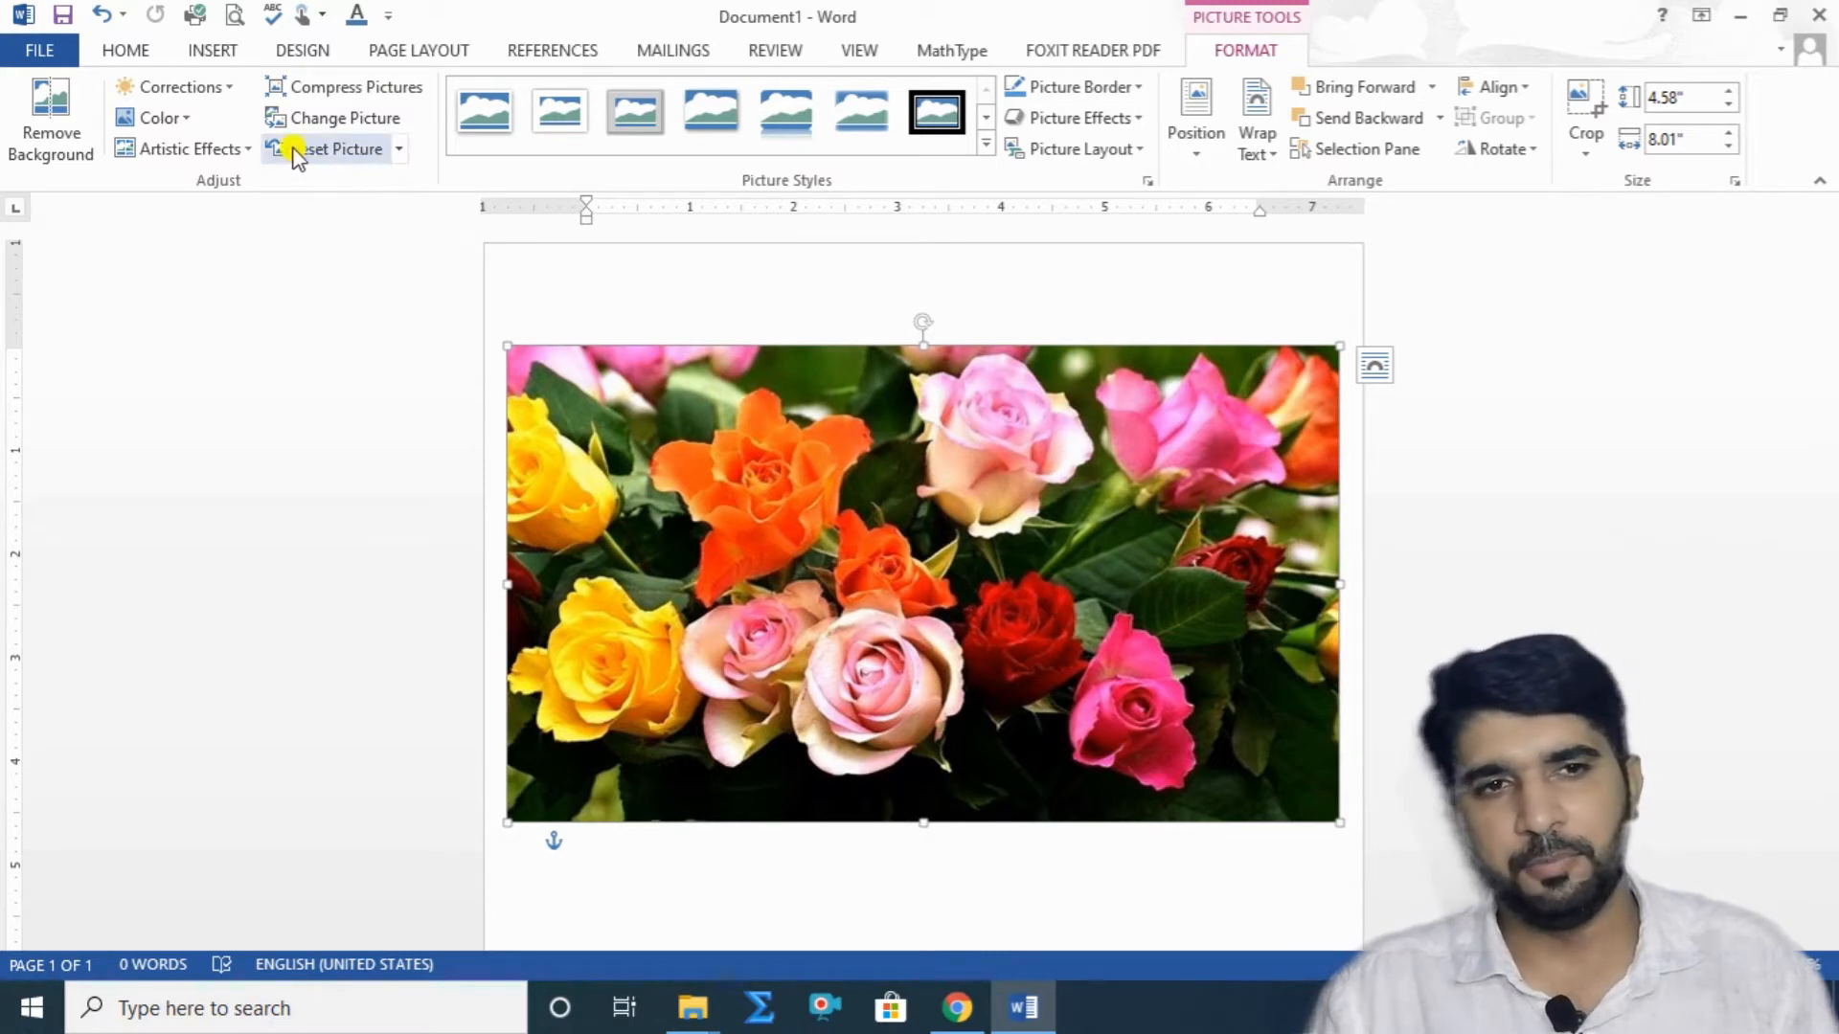
Reset the picture and its size, and enlarge it to about 4.64" high by 8.1" wide.
click(398, 152)
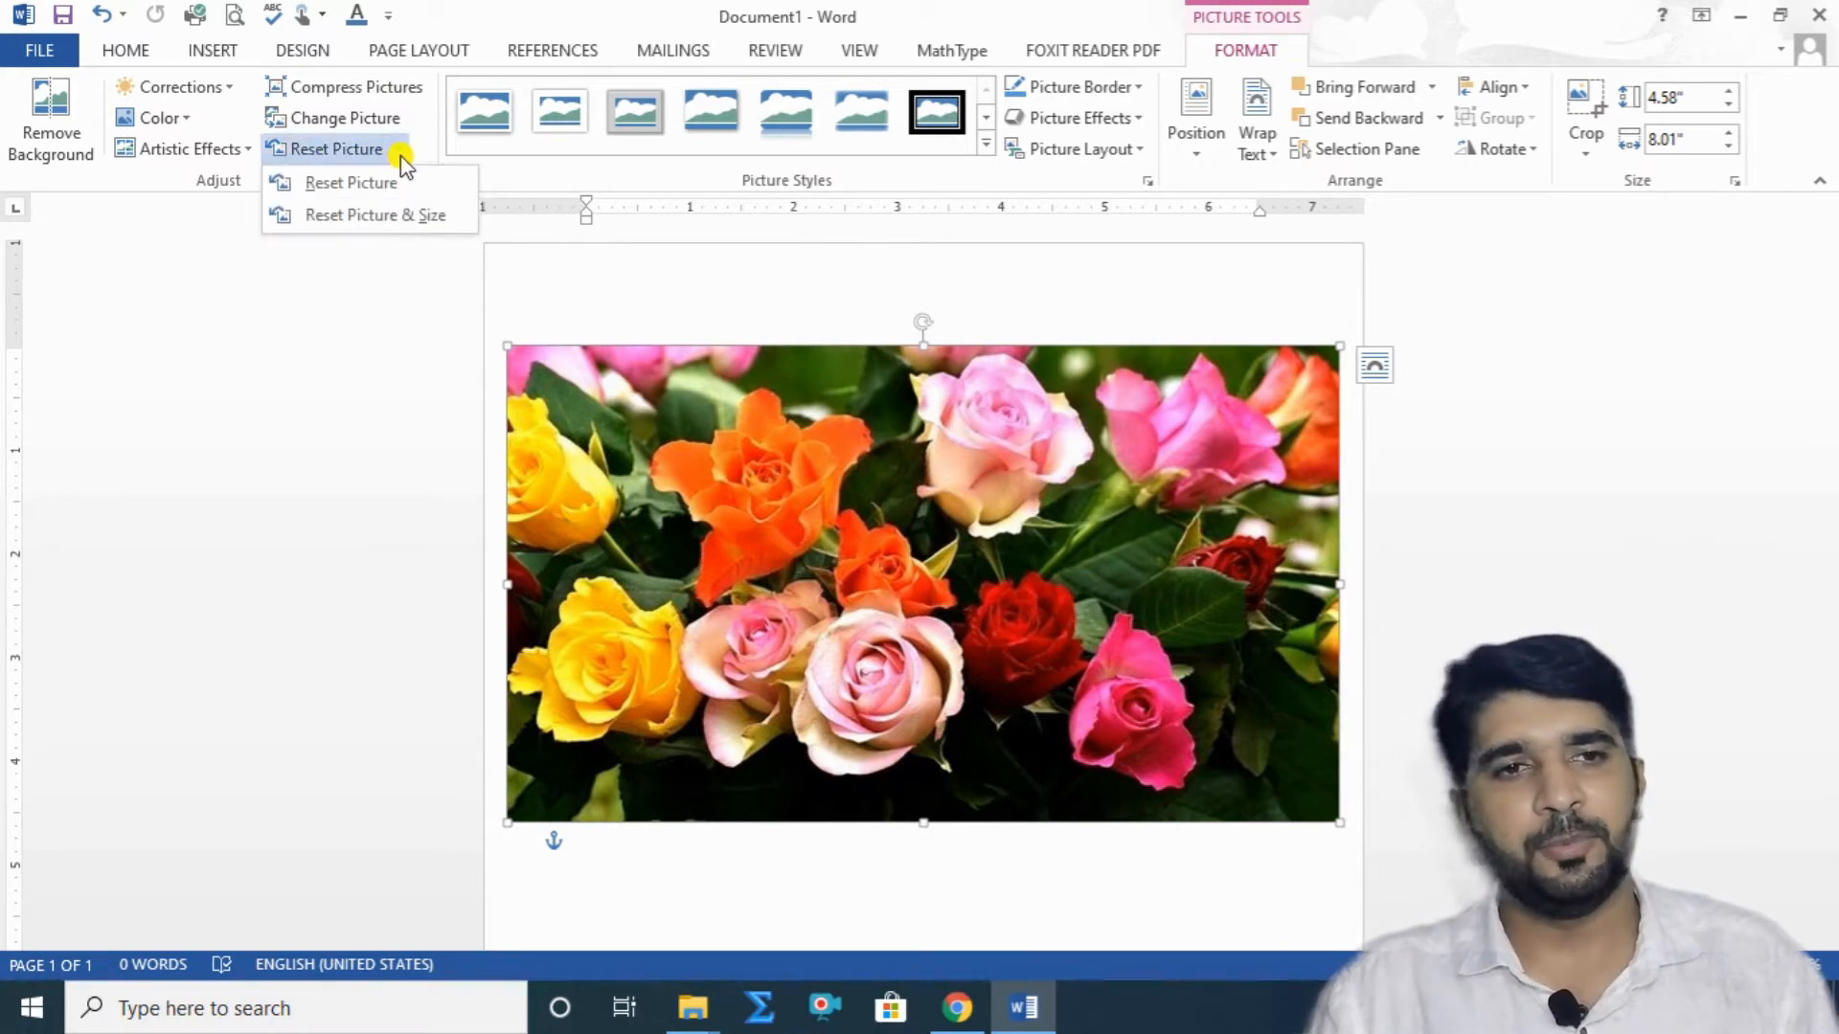
click(393, 216)
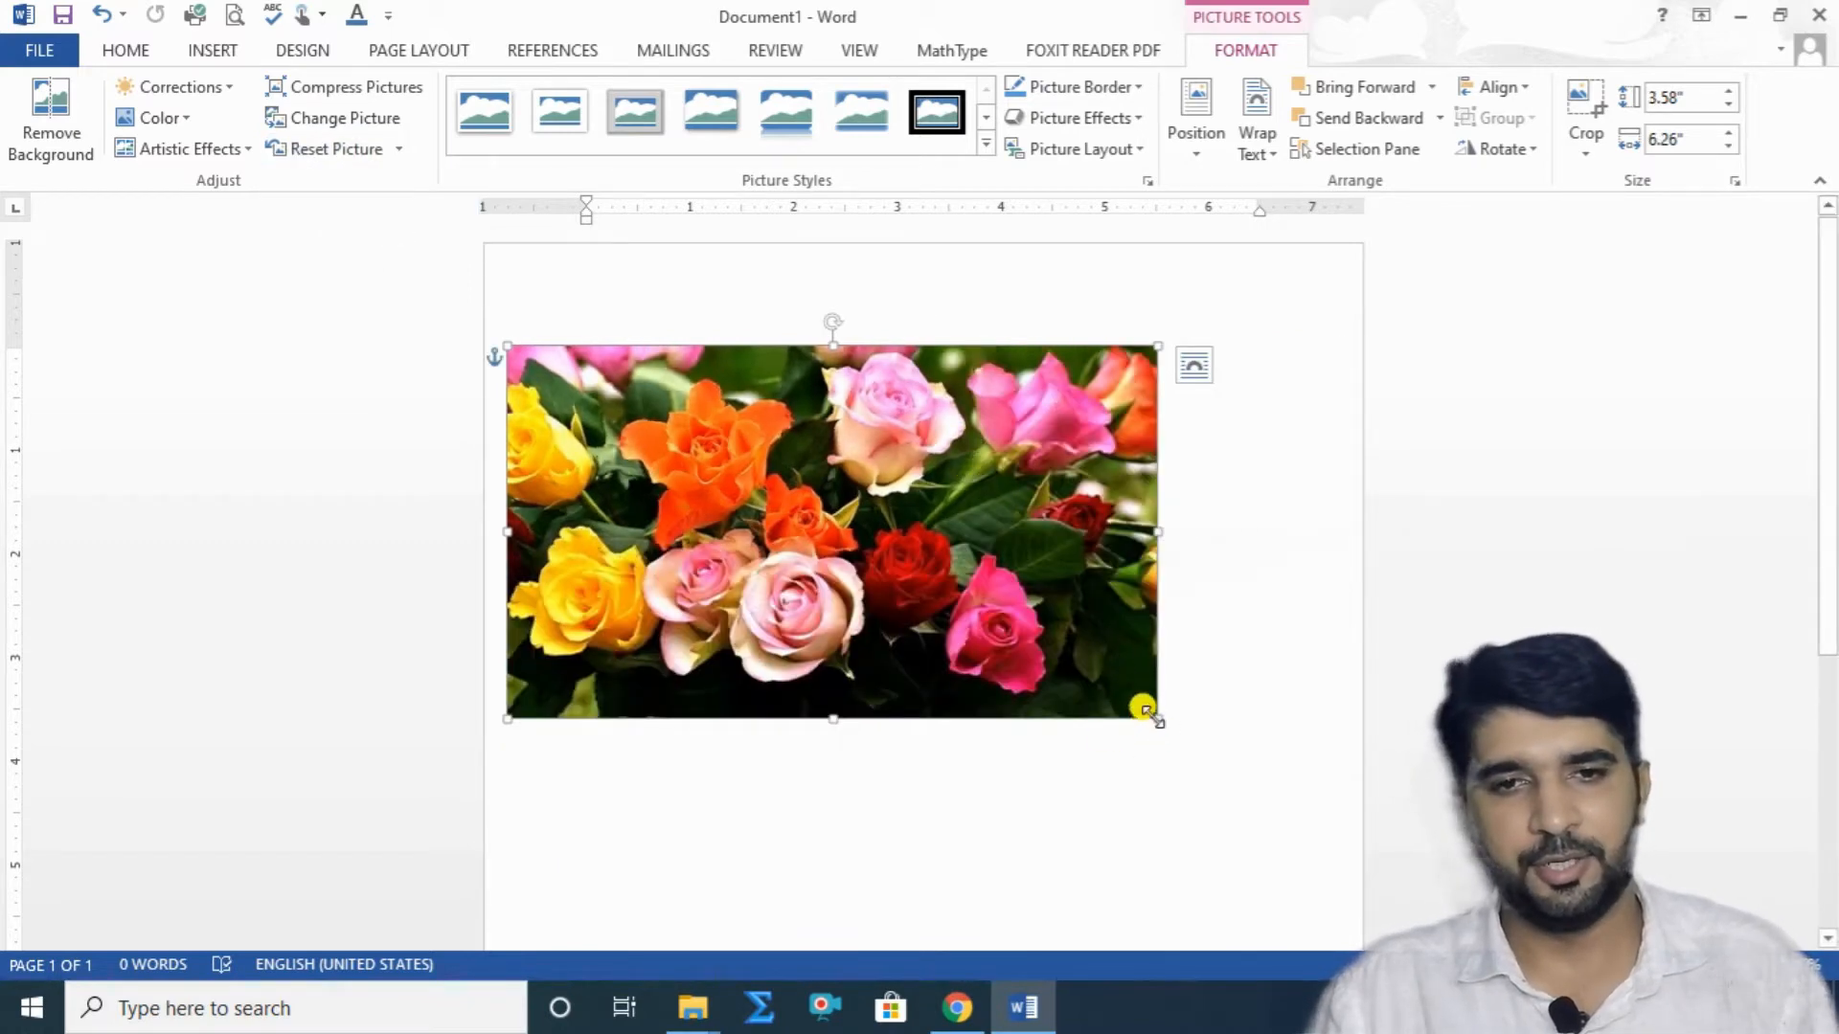
drag(1154, 719, 1262, 825)
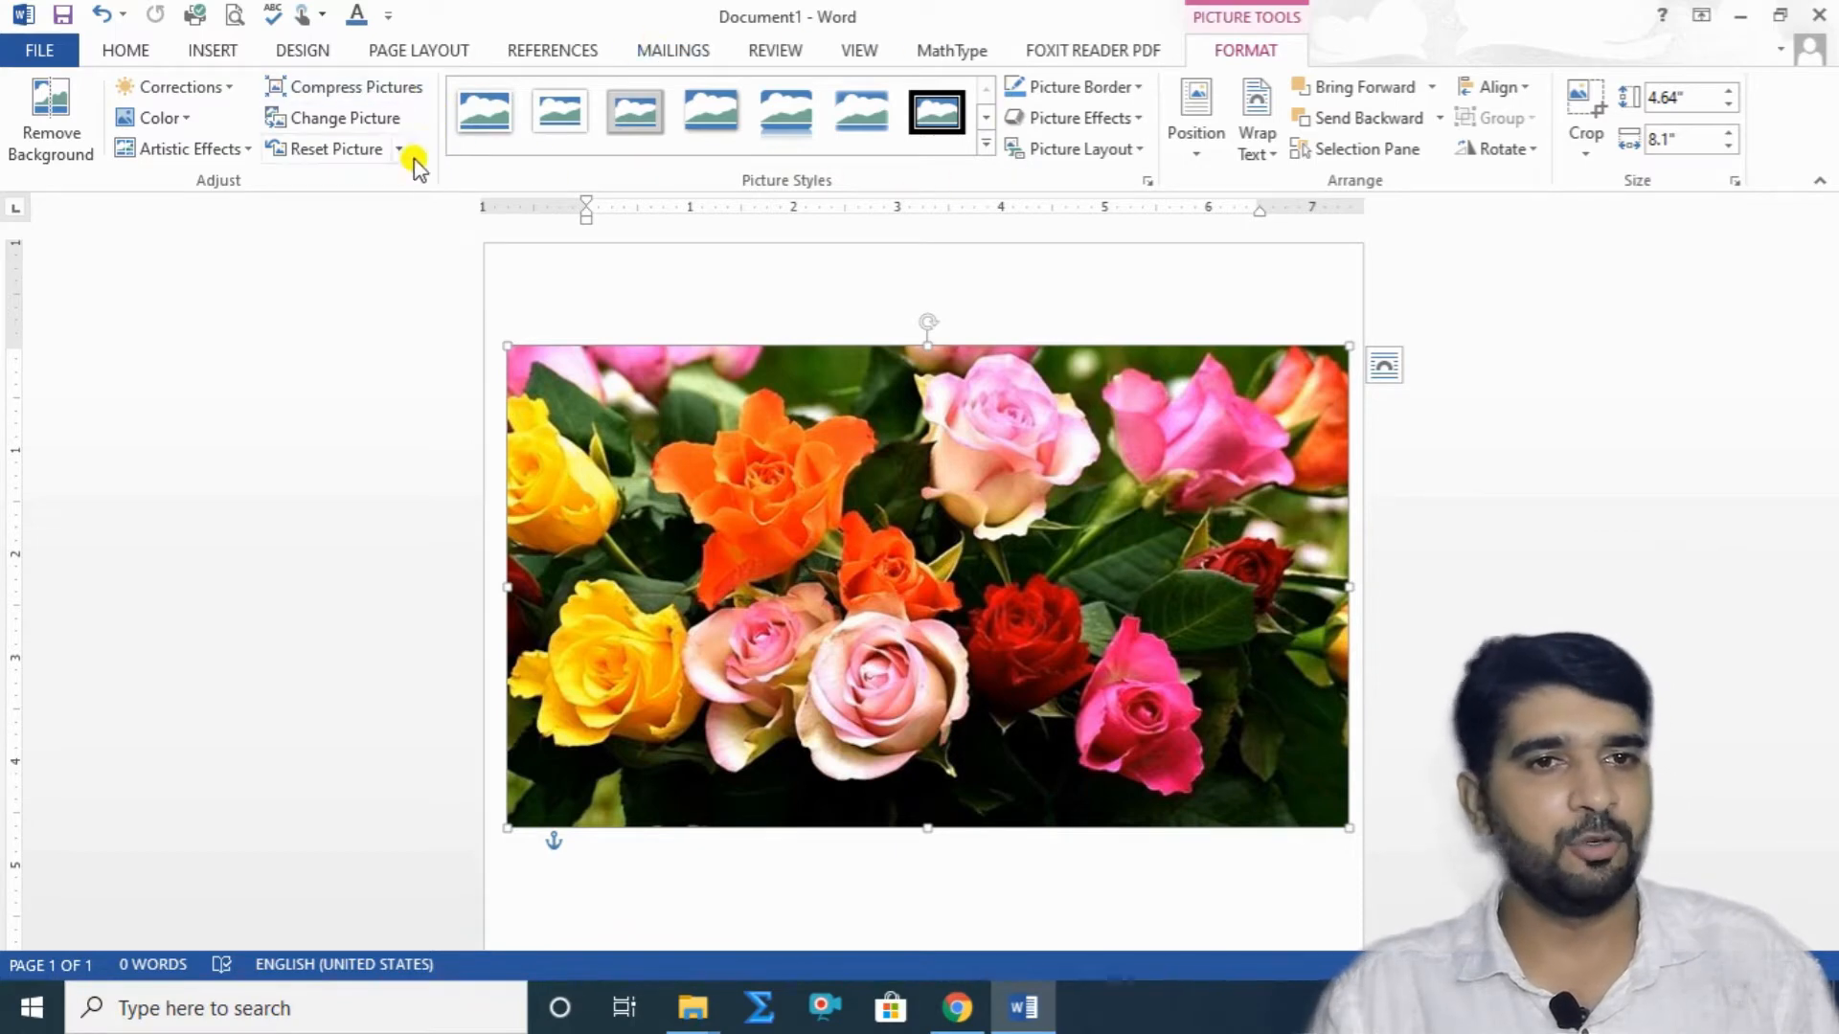
Apply the simple white frame picture style and change its border to a bright blue from More Outline Colors.
click(985, 156)
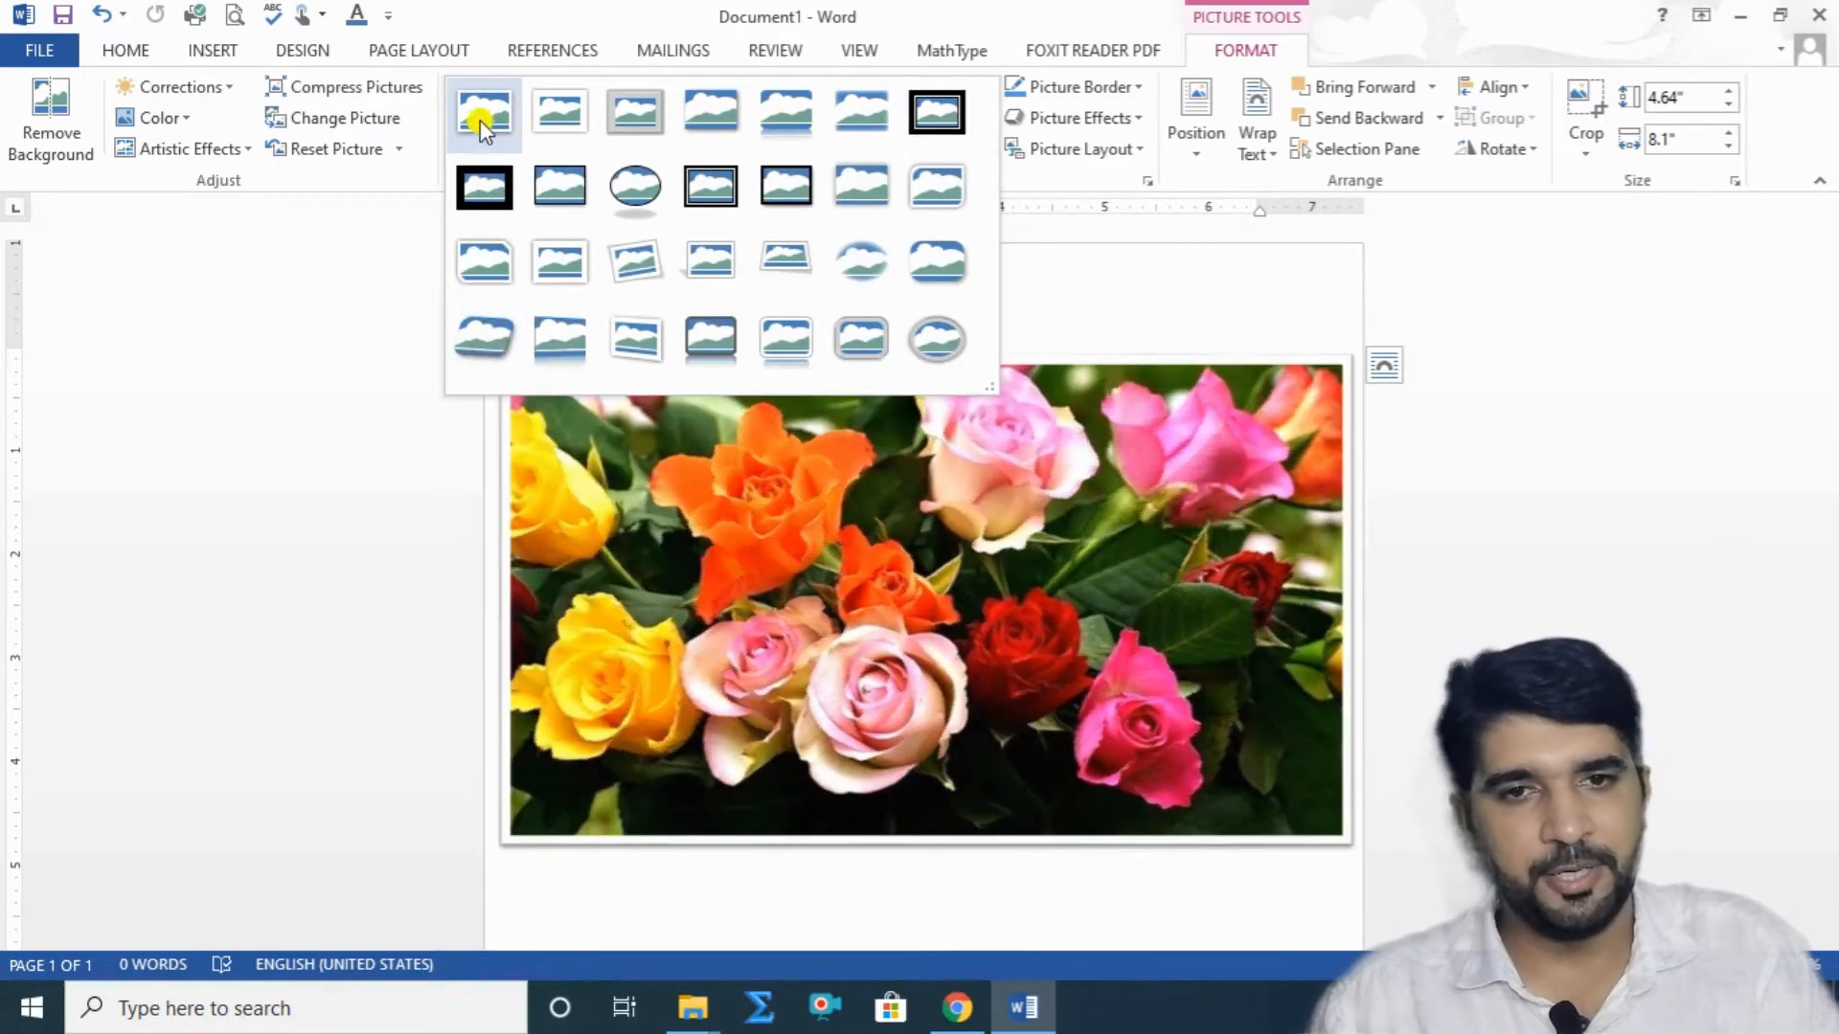
click(480, 119)
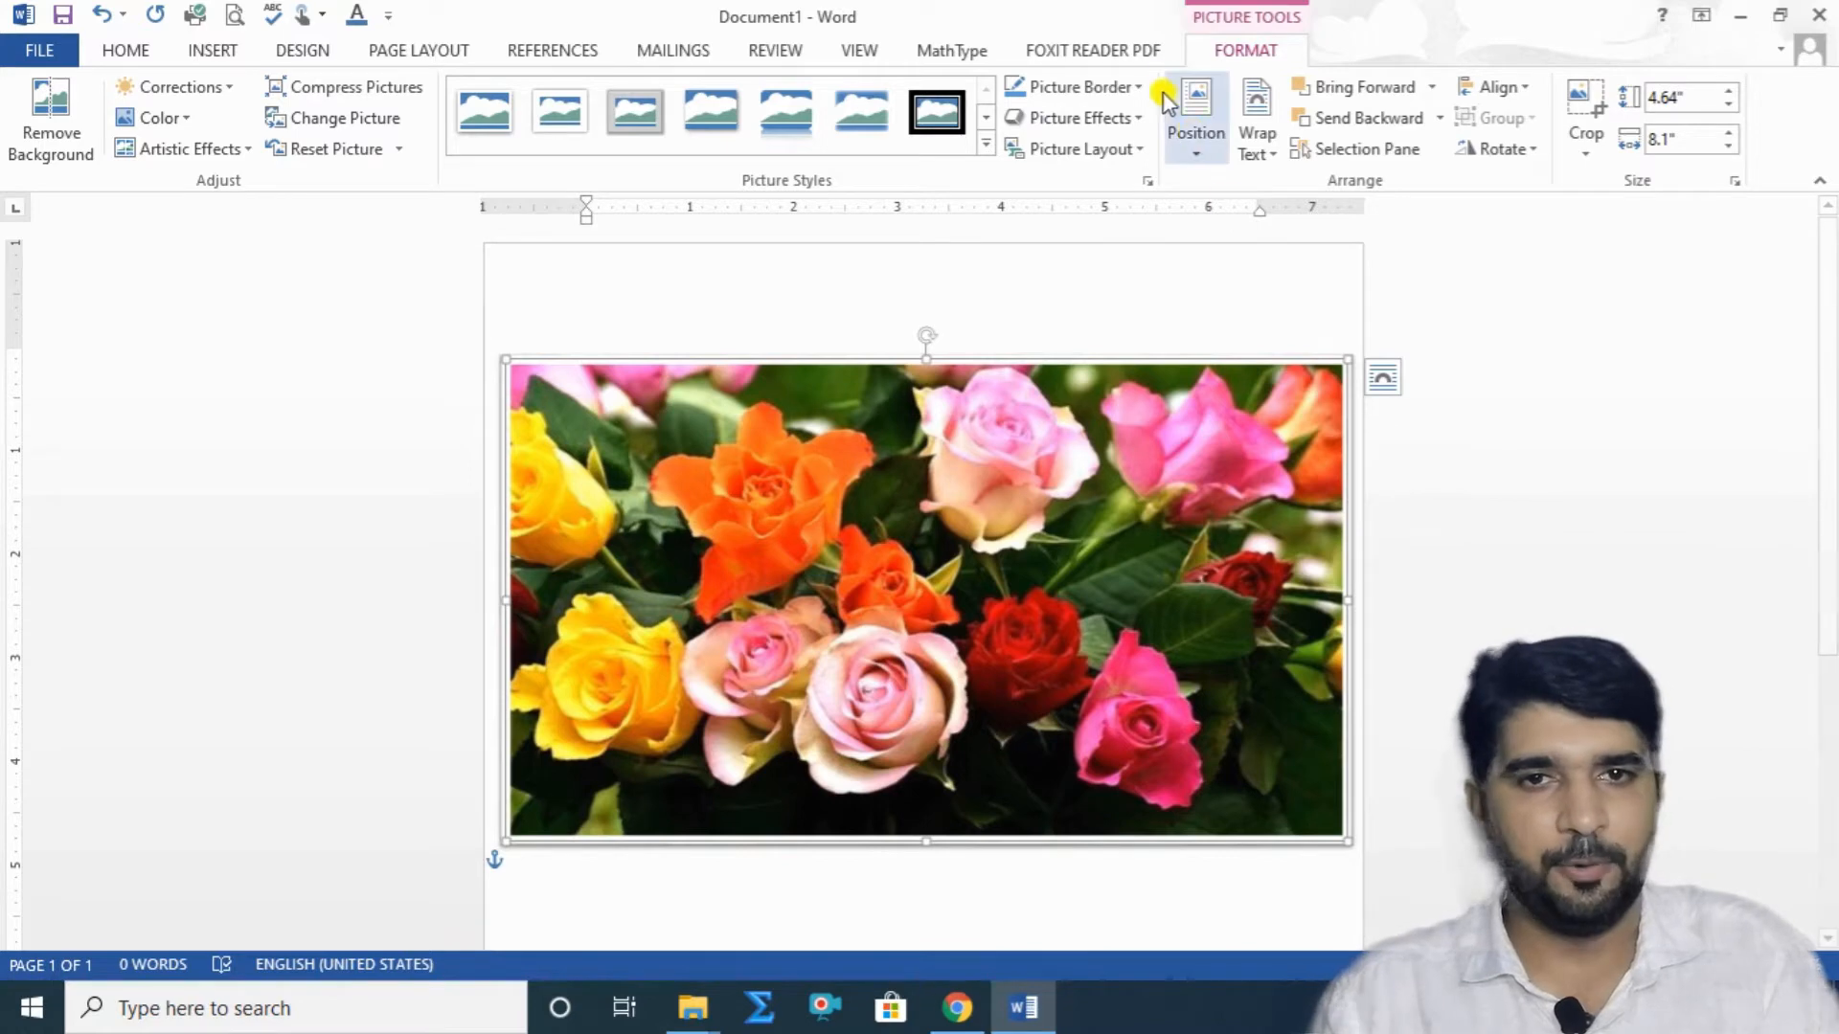
click(1138, 88)
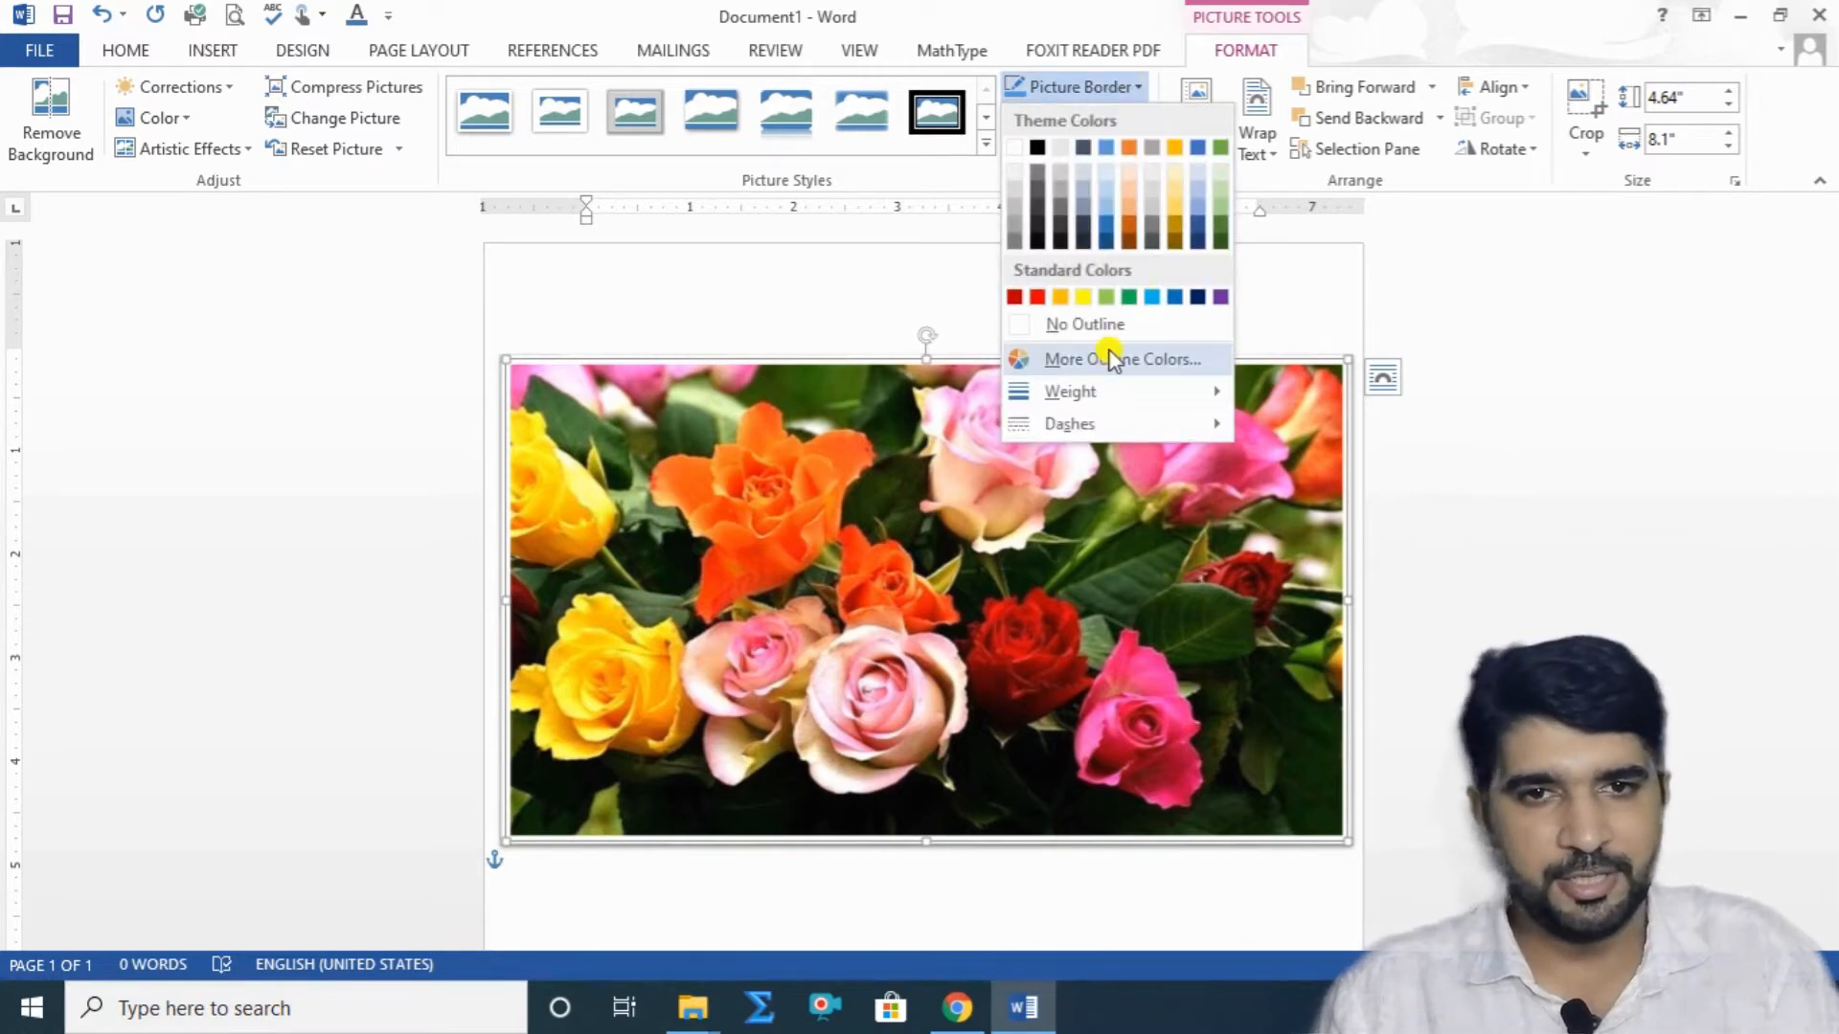
mouse_move(1100, 398)
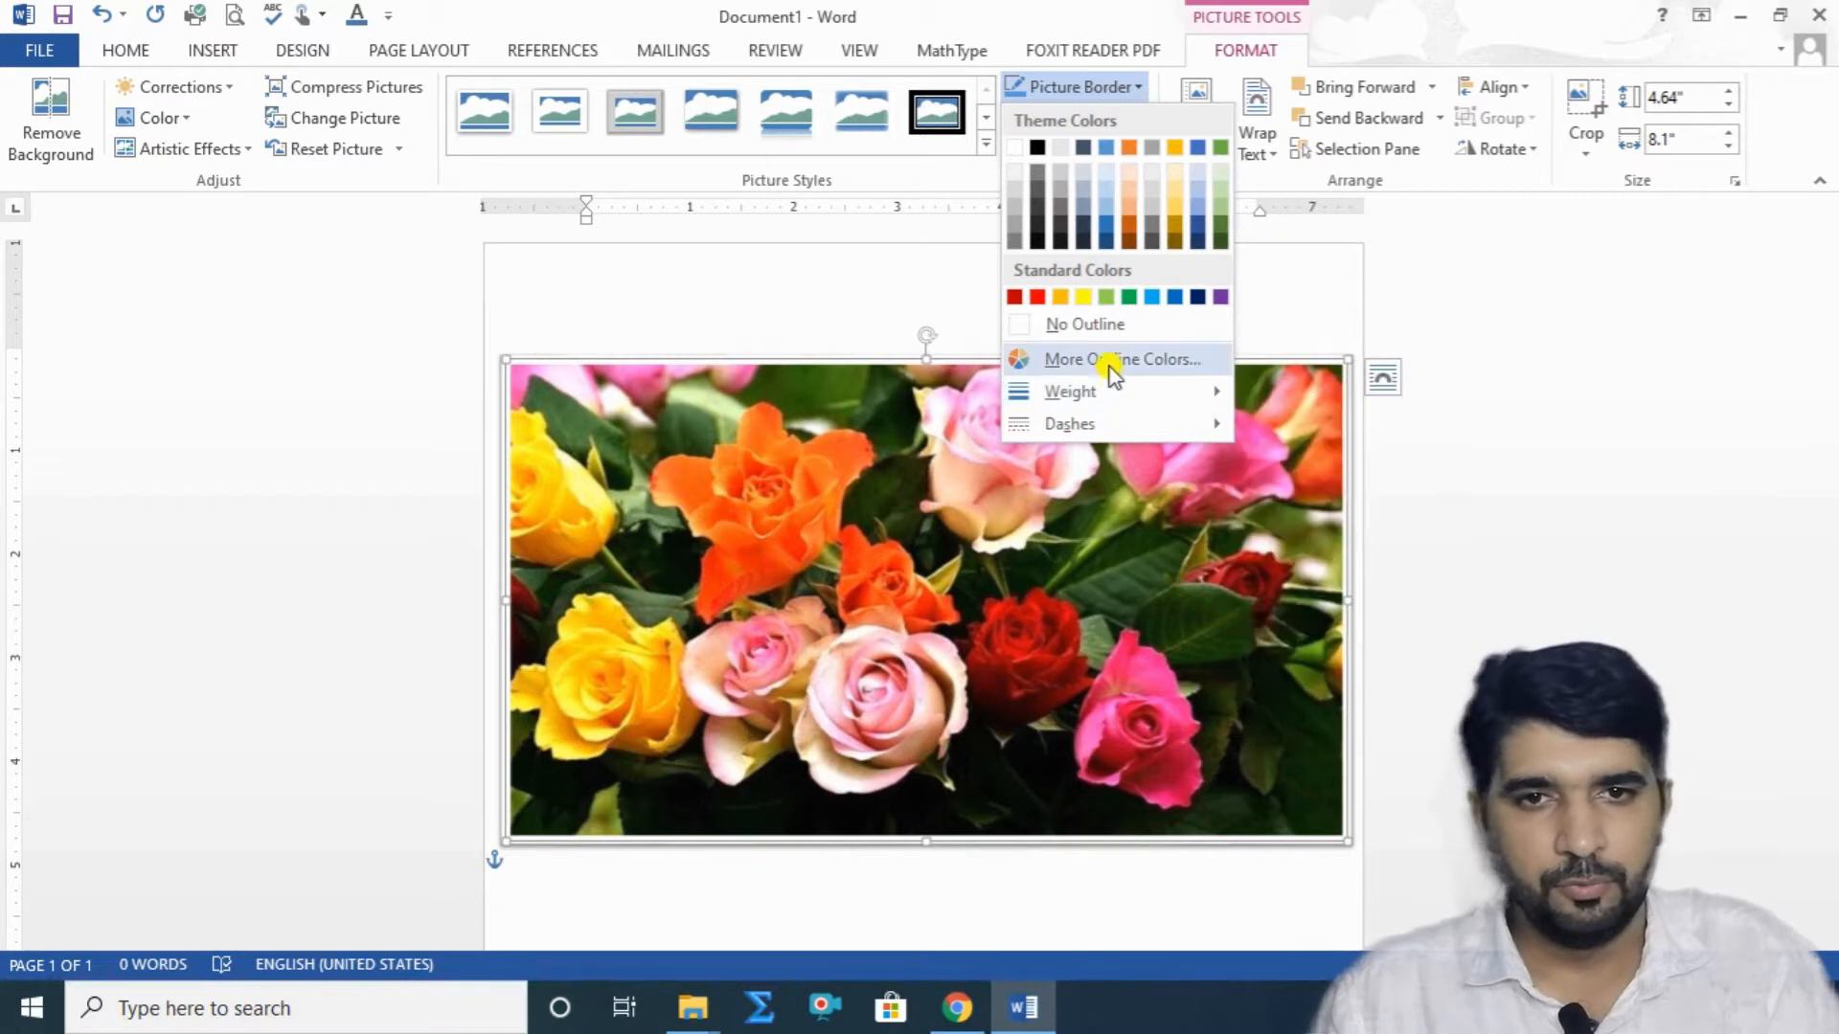
click(1111, 372)
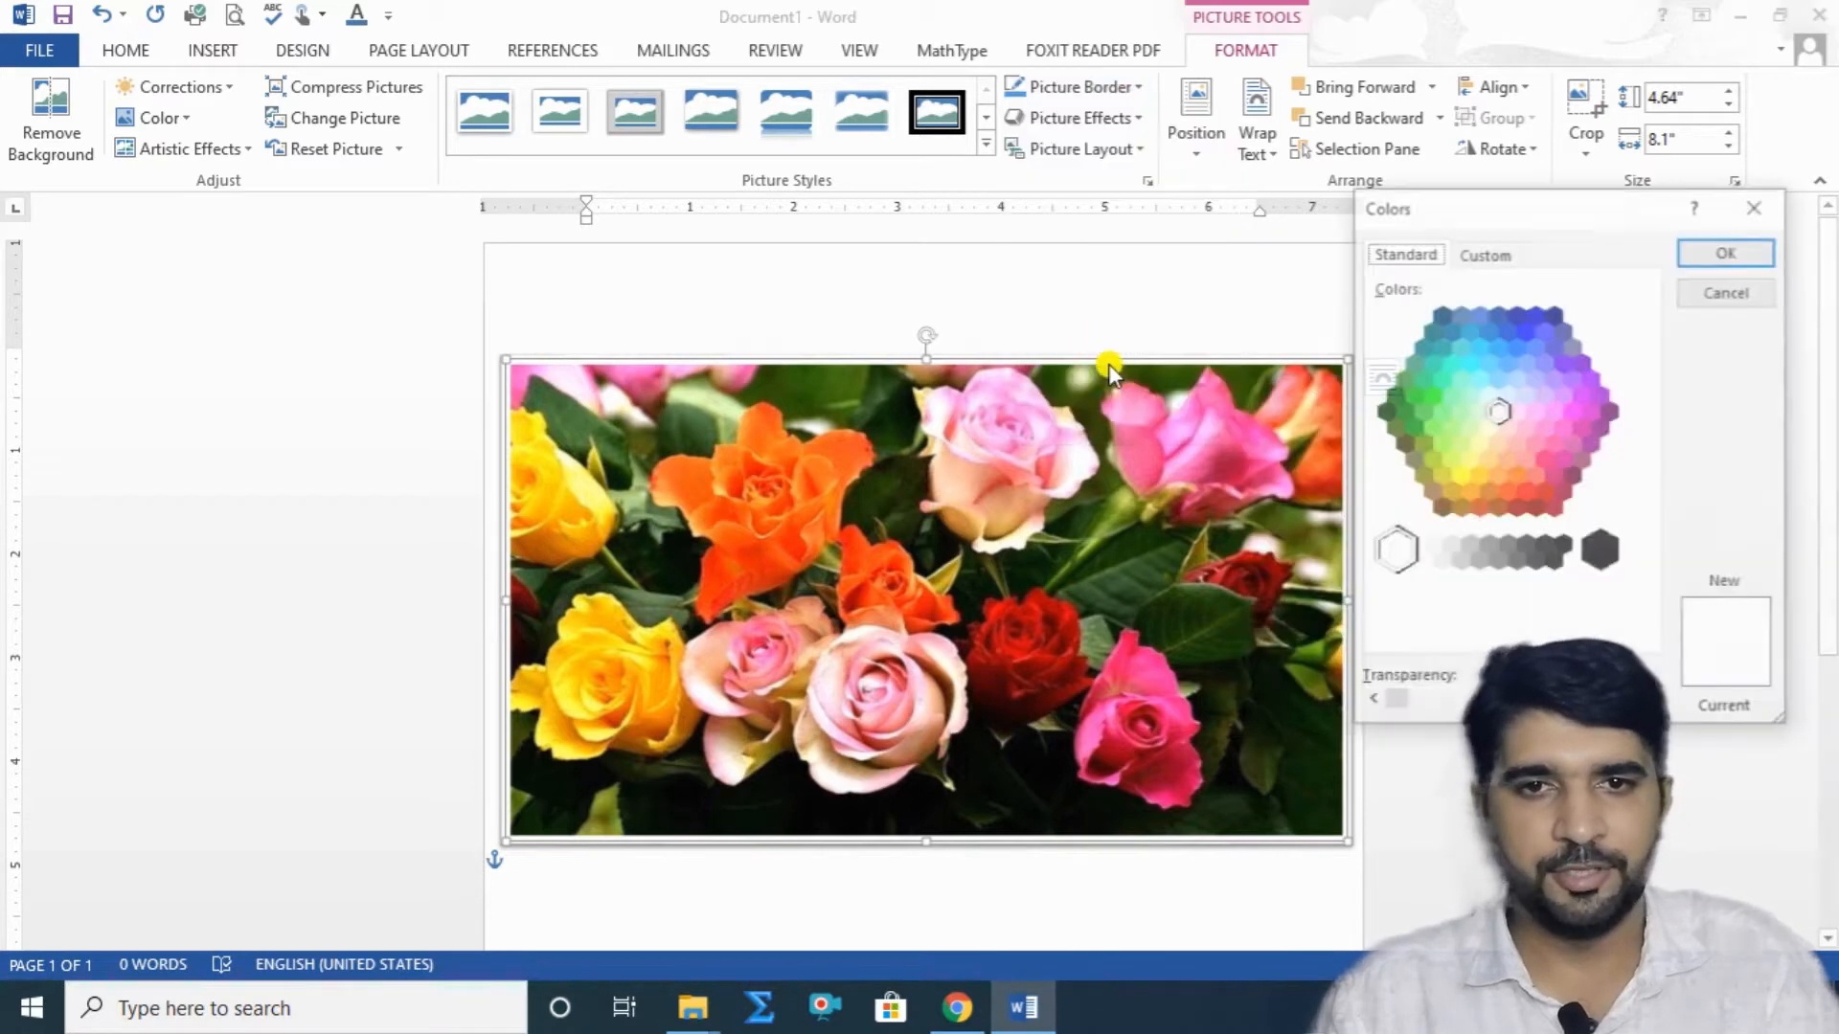
click(1528, 328)
click(1709, 255)
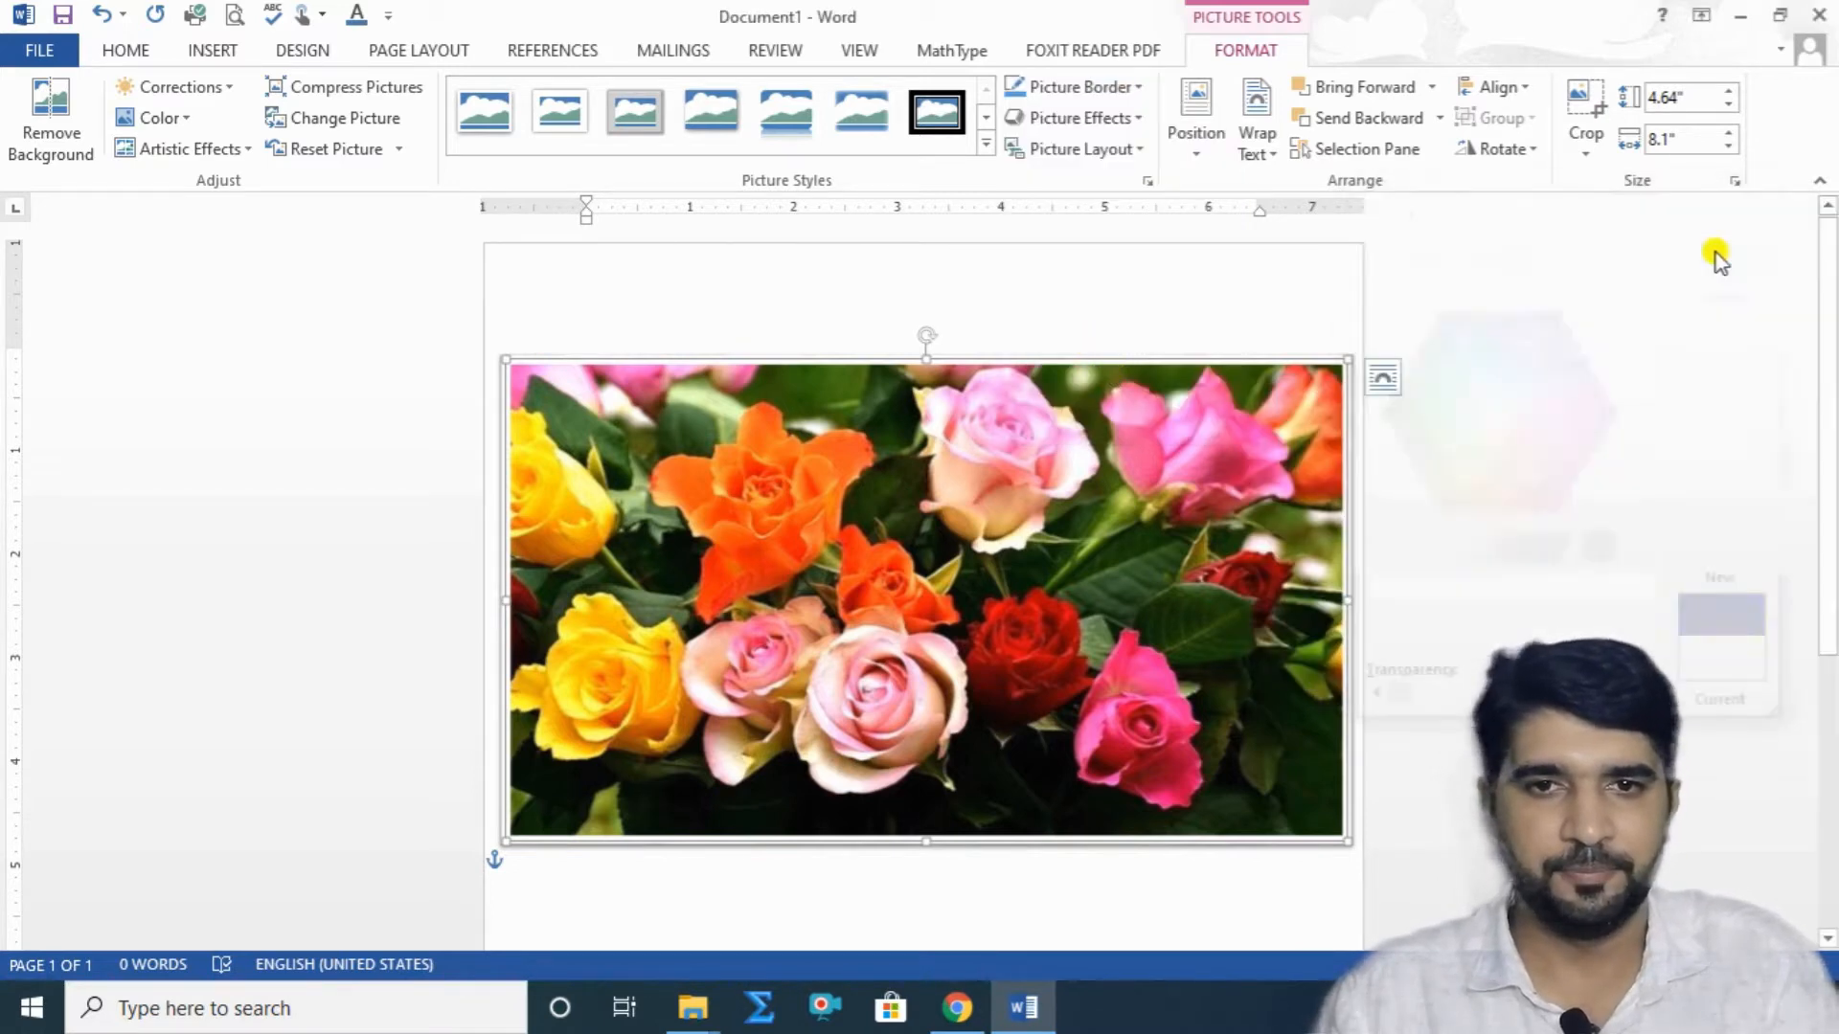
click(1360, 296)
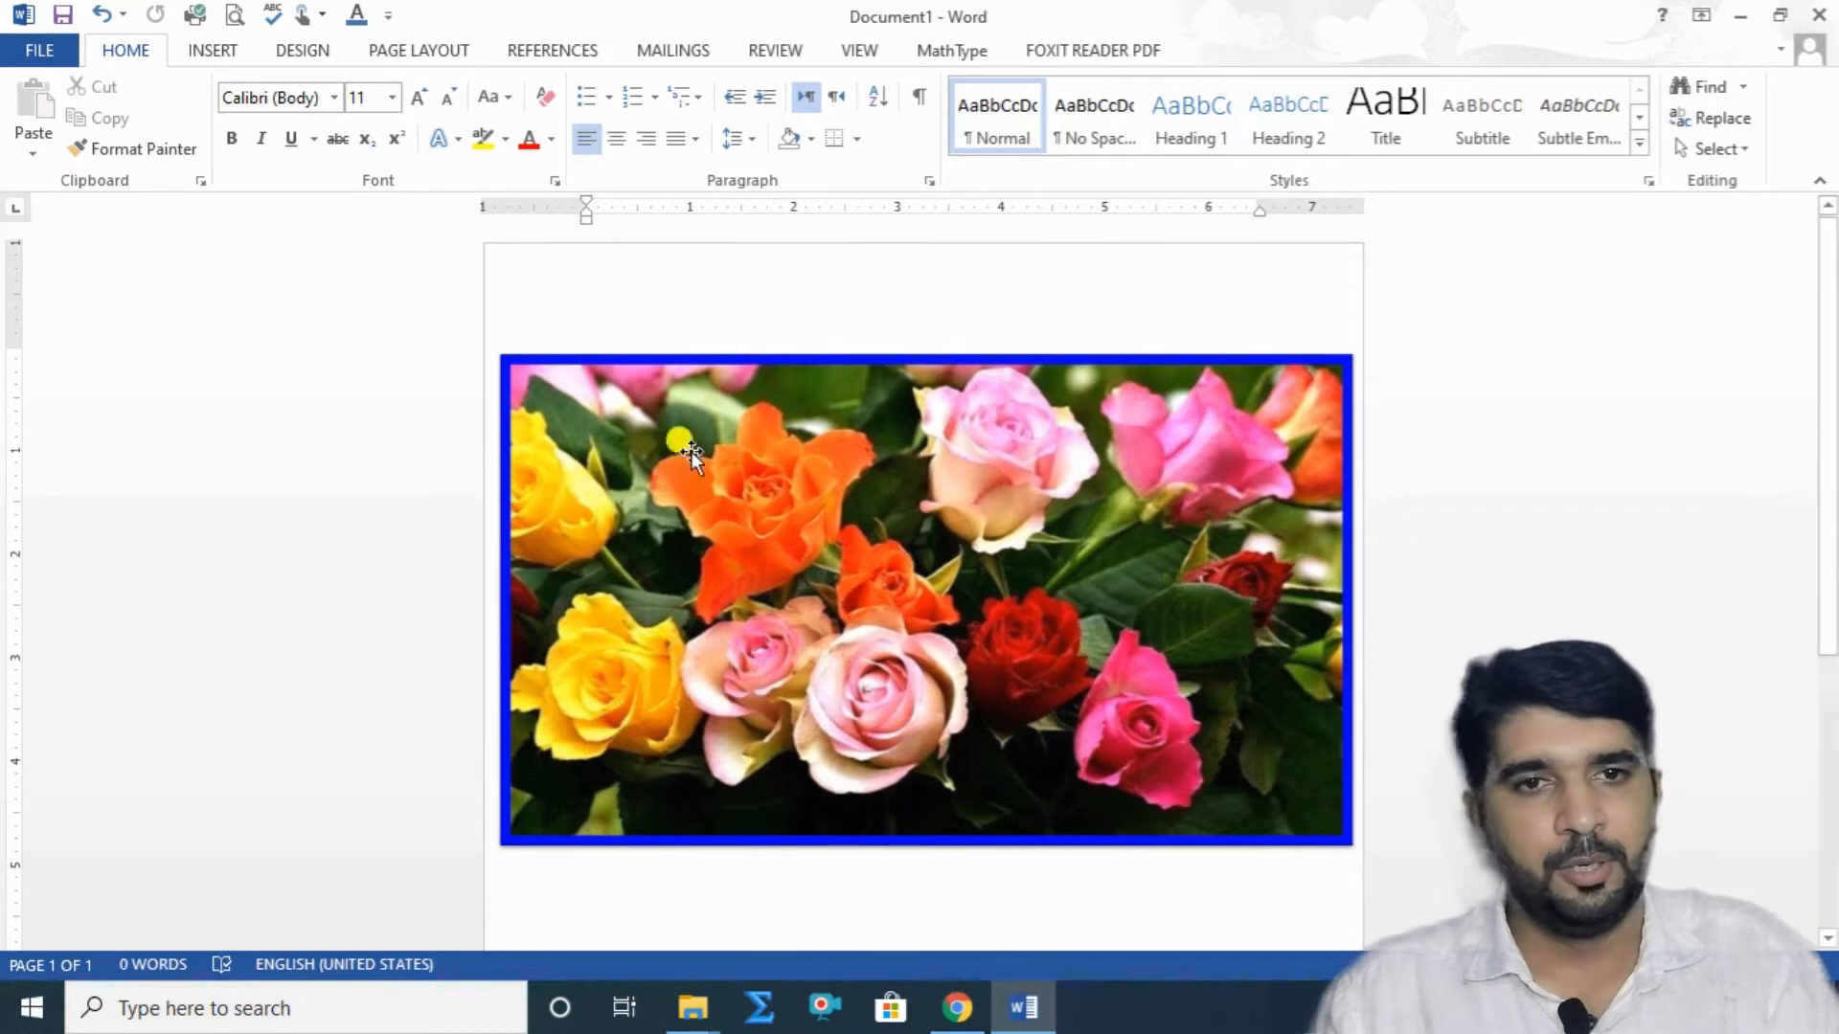
Apply the wide white matte picture style to the roses picture.
double_click(819, 560)
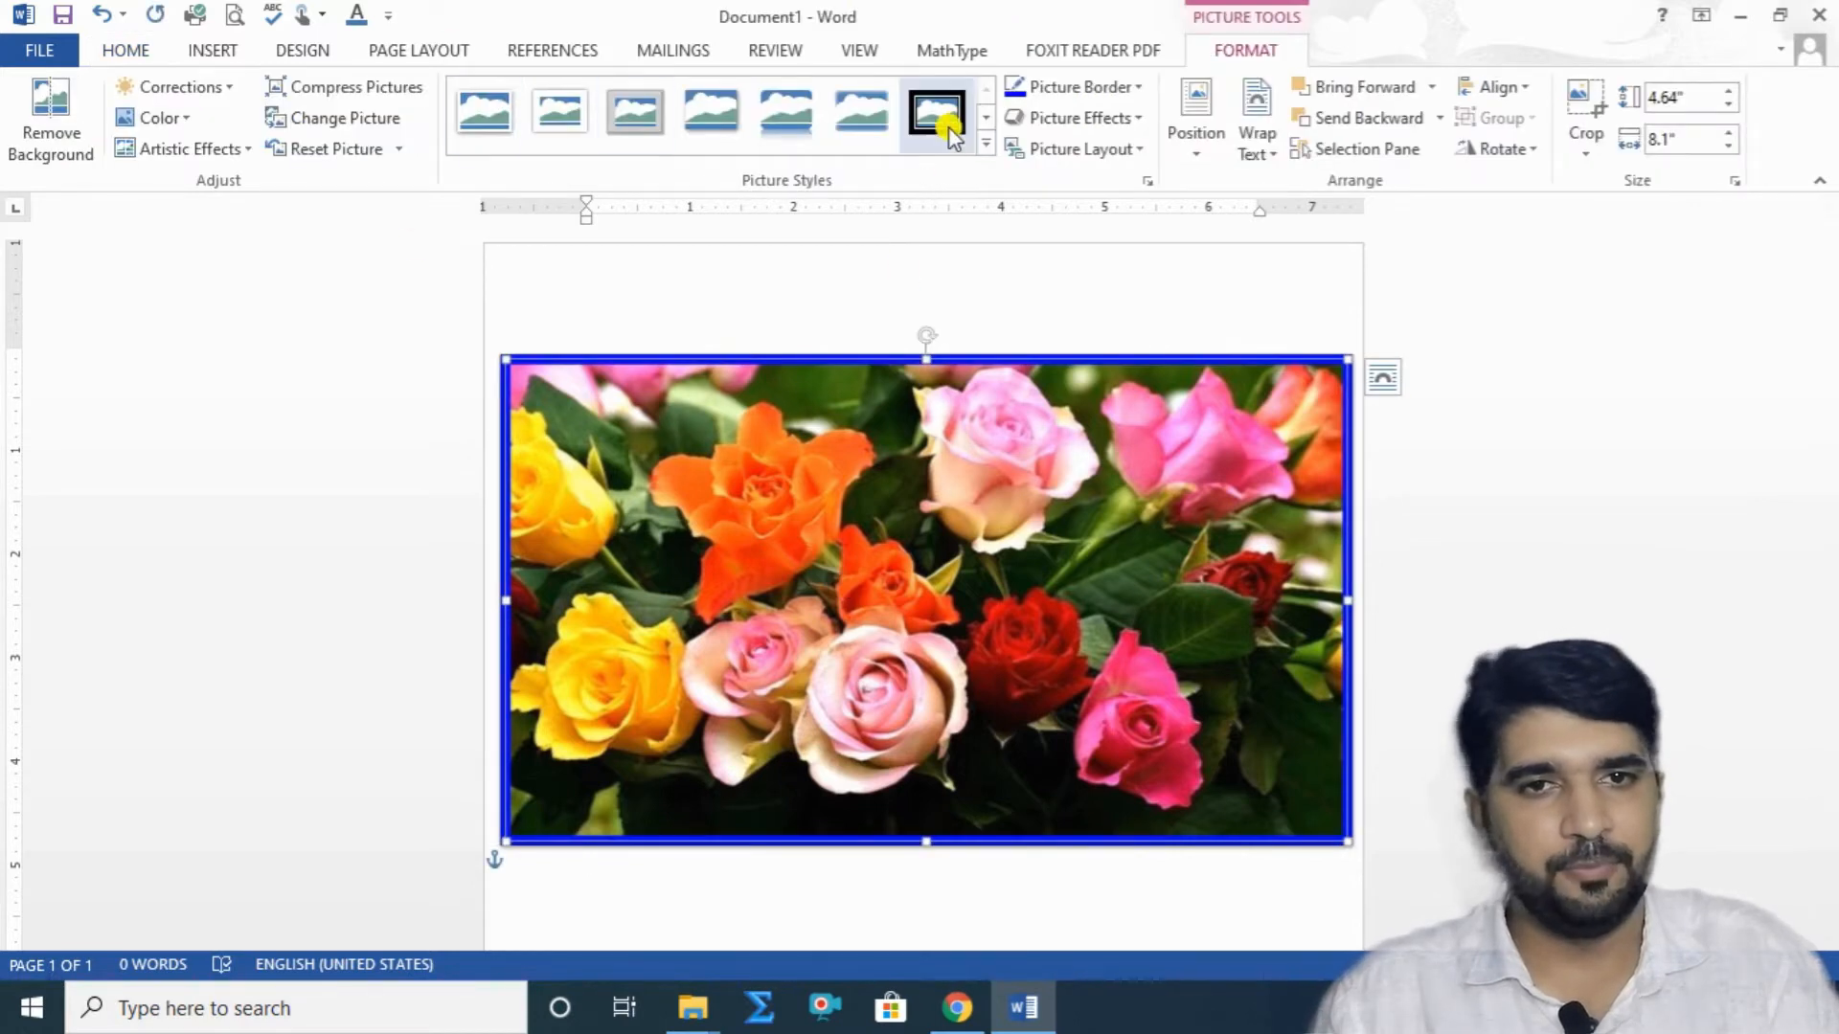
click(985, 144)
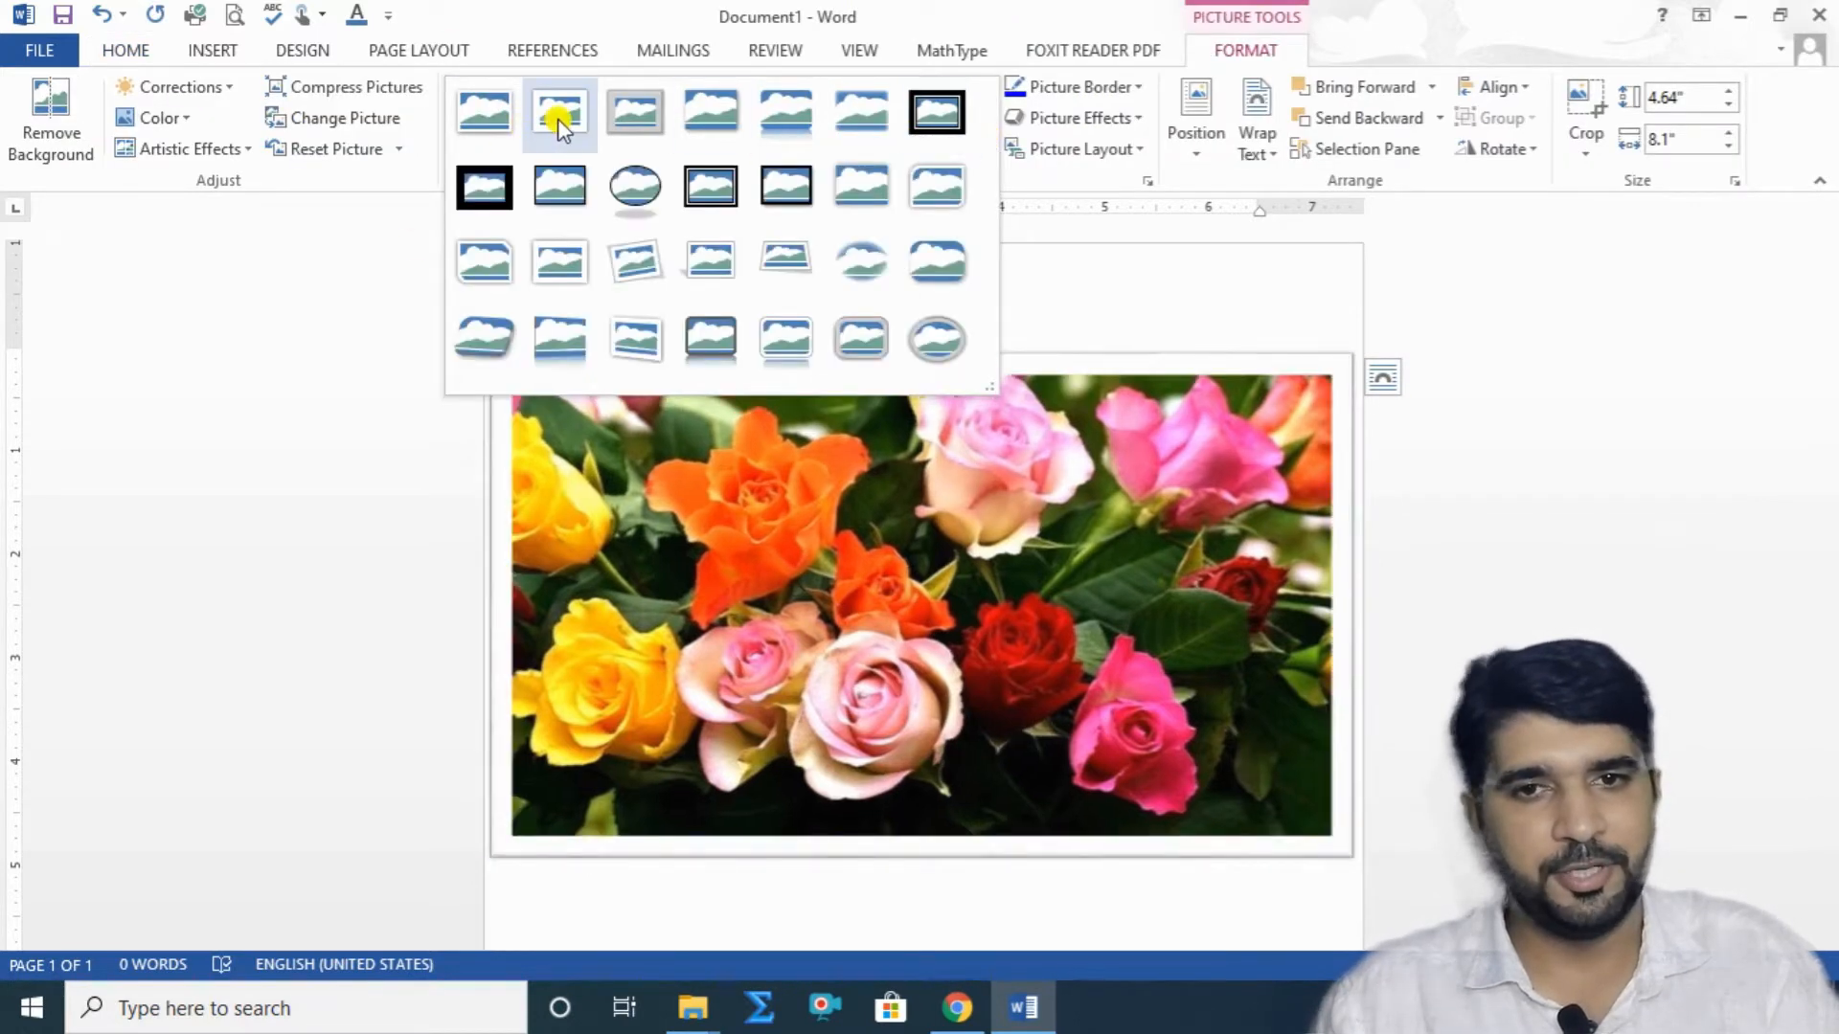
click(558, 119)
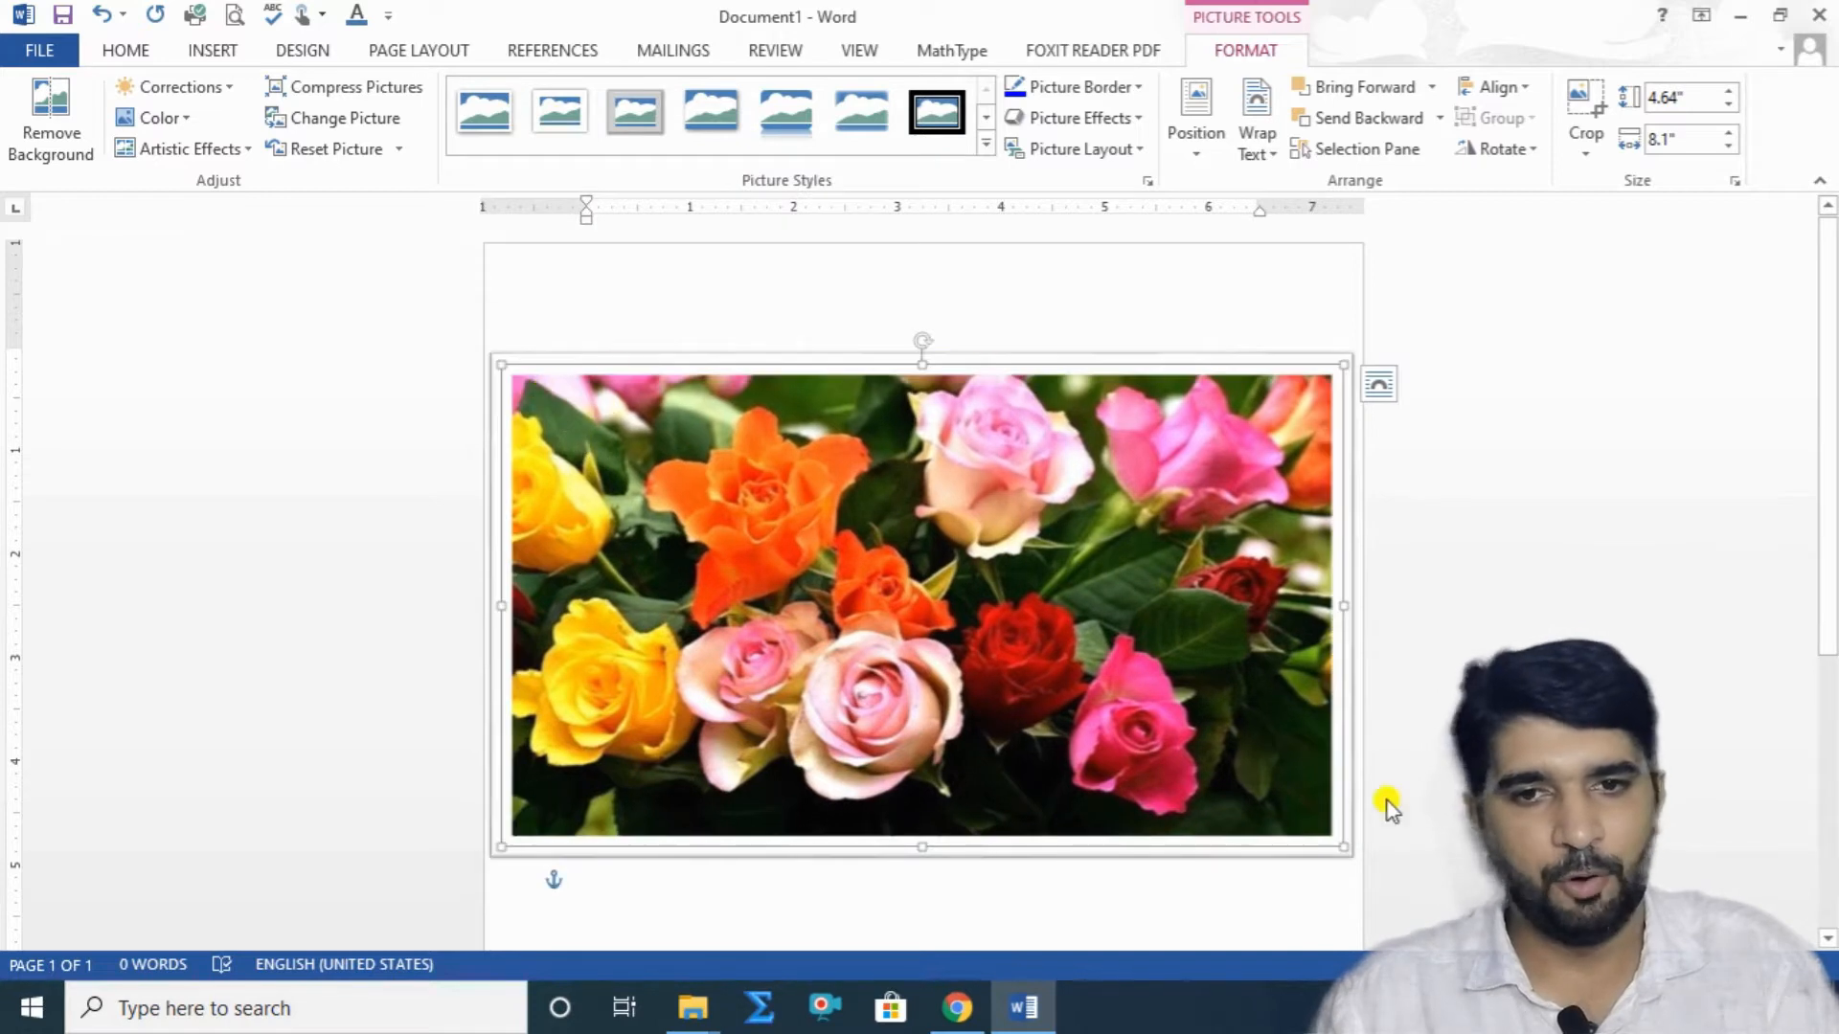
click(717, 324)
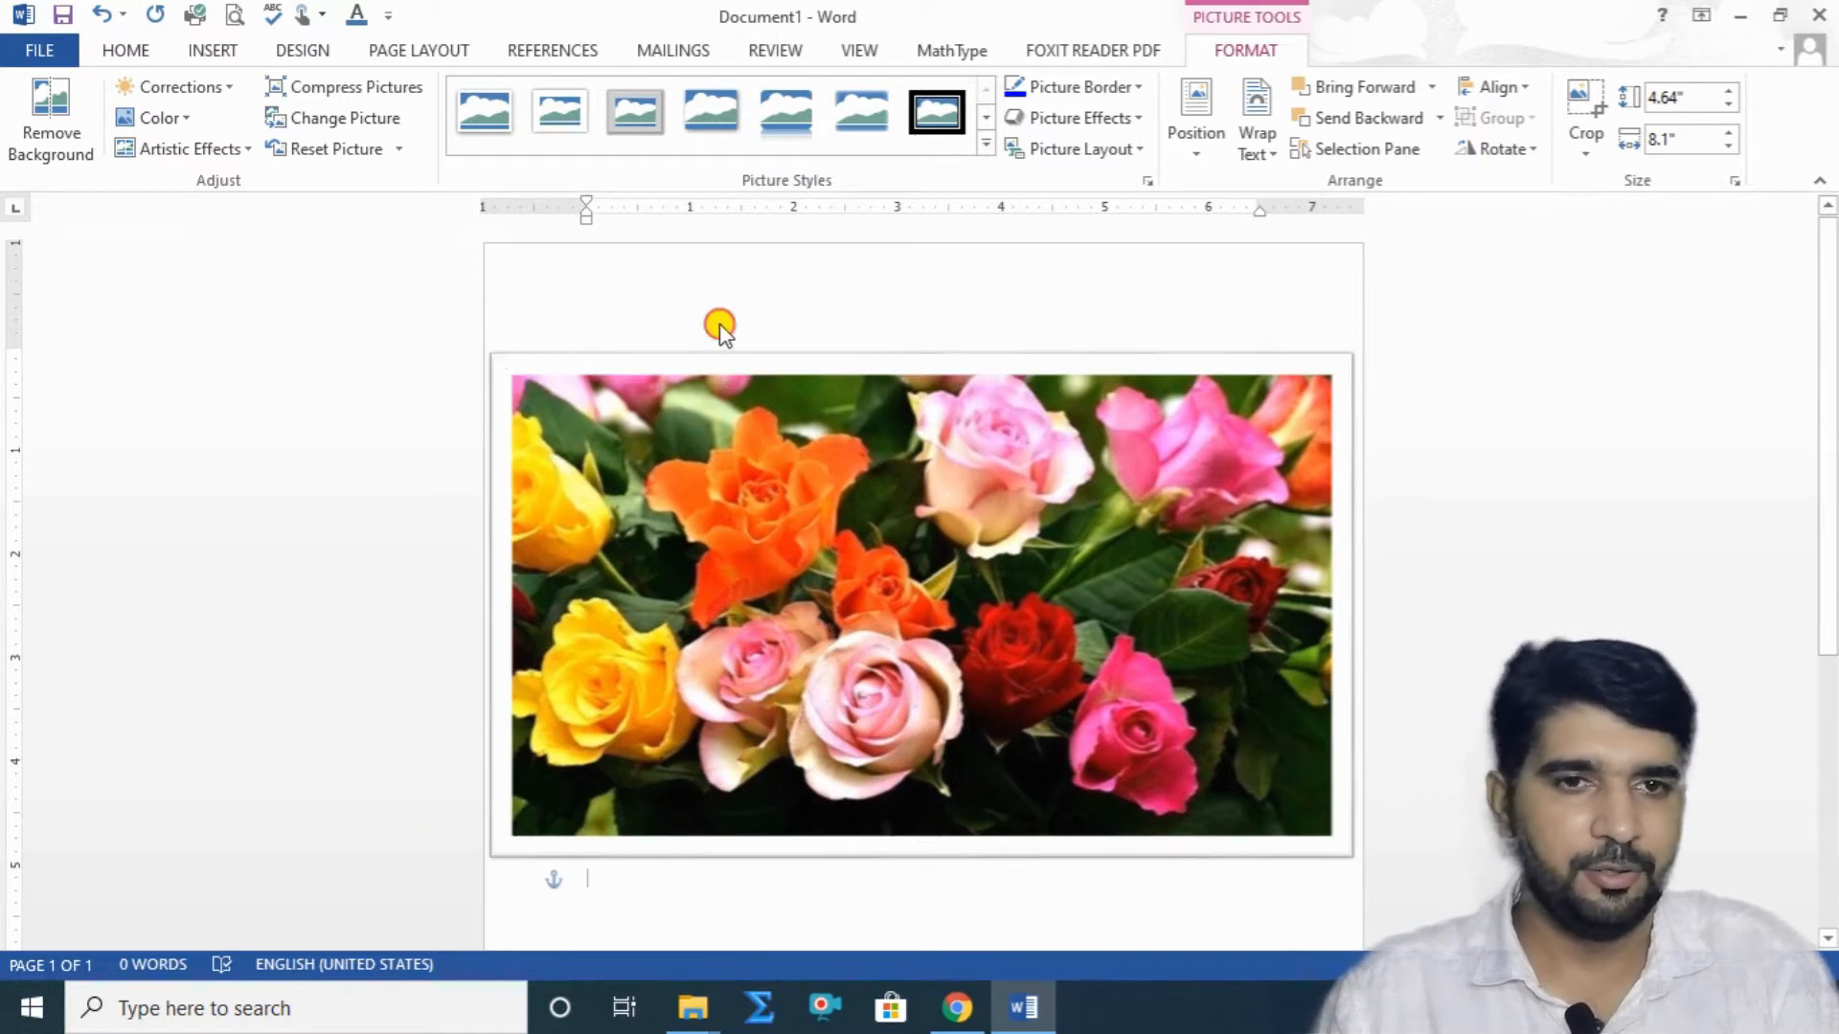
click(717, 404)
click(718, 410)
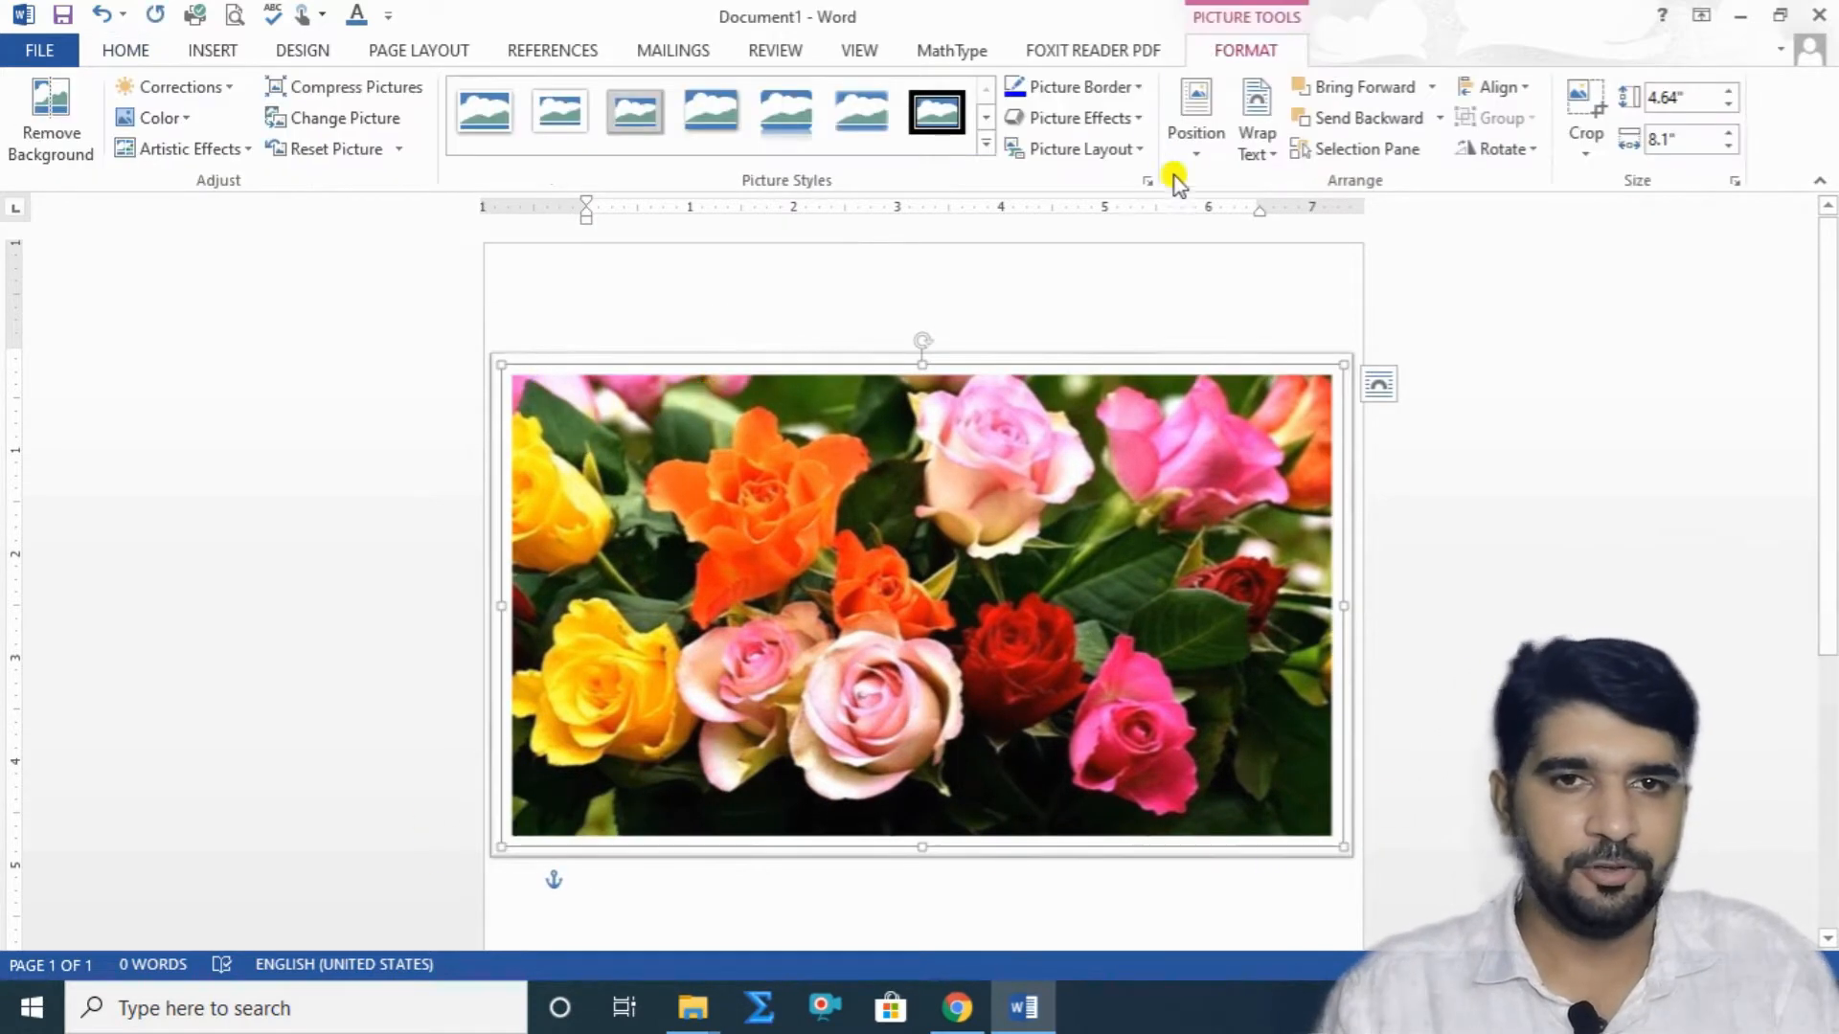
Set the picture's wide border to a darker blue theme color.
click(1057, 86)
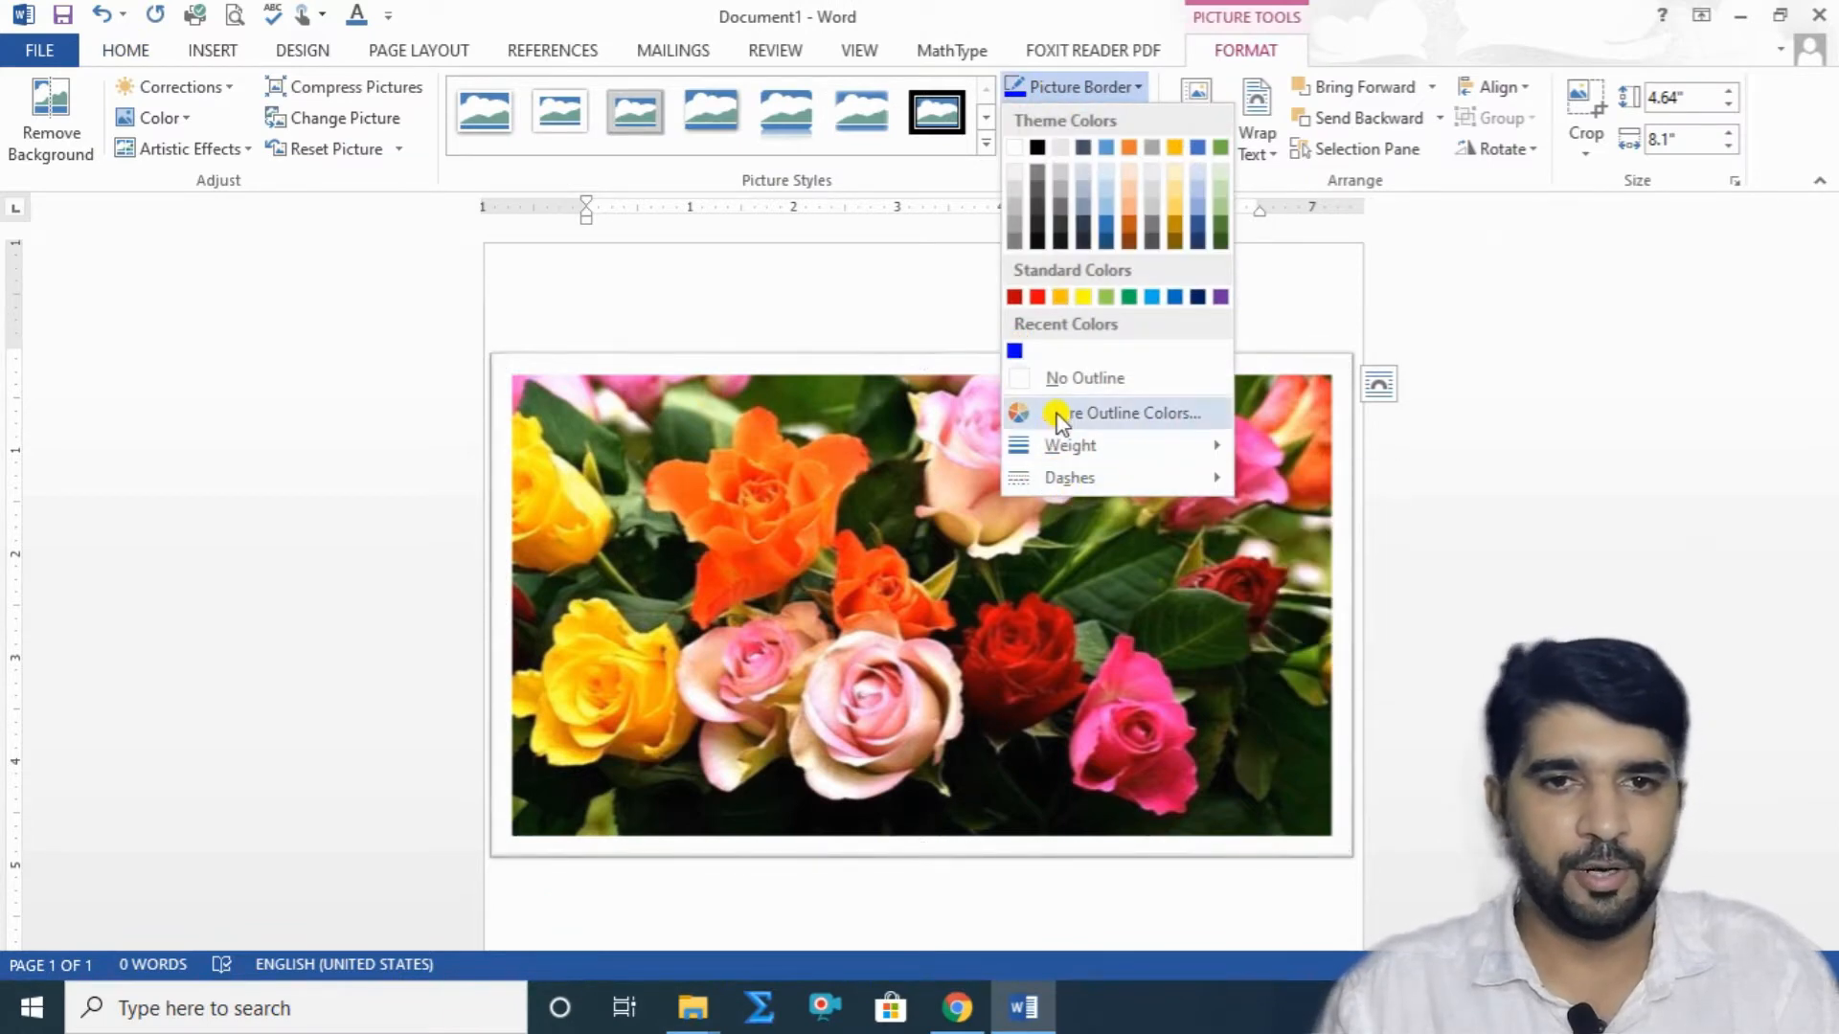
click(1197, 216)
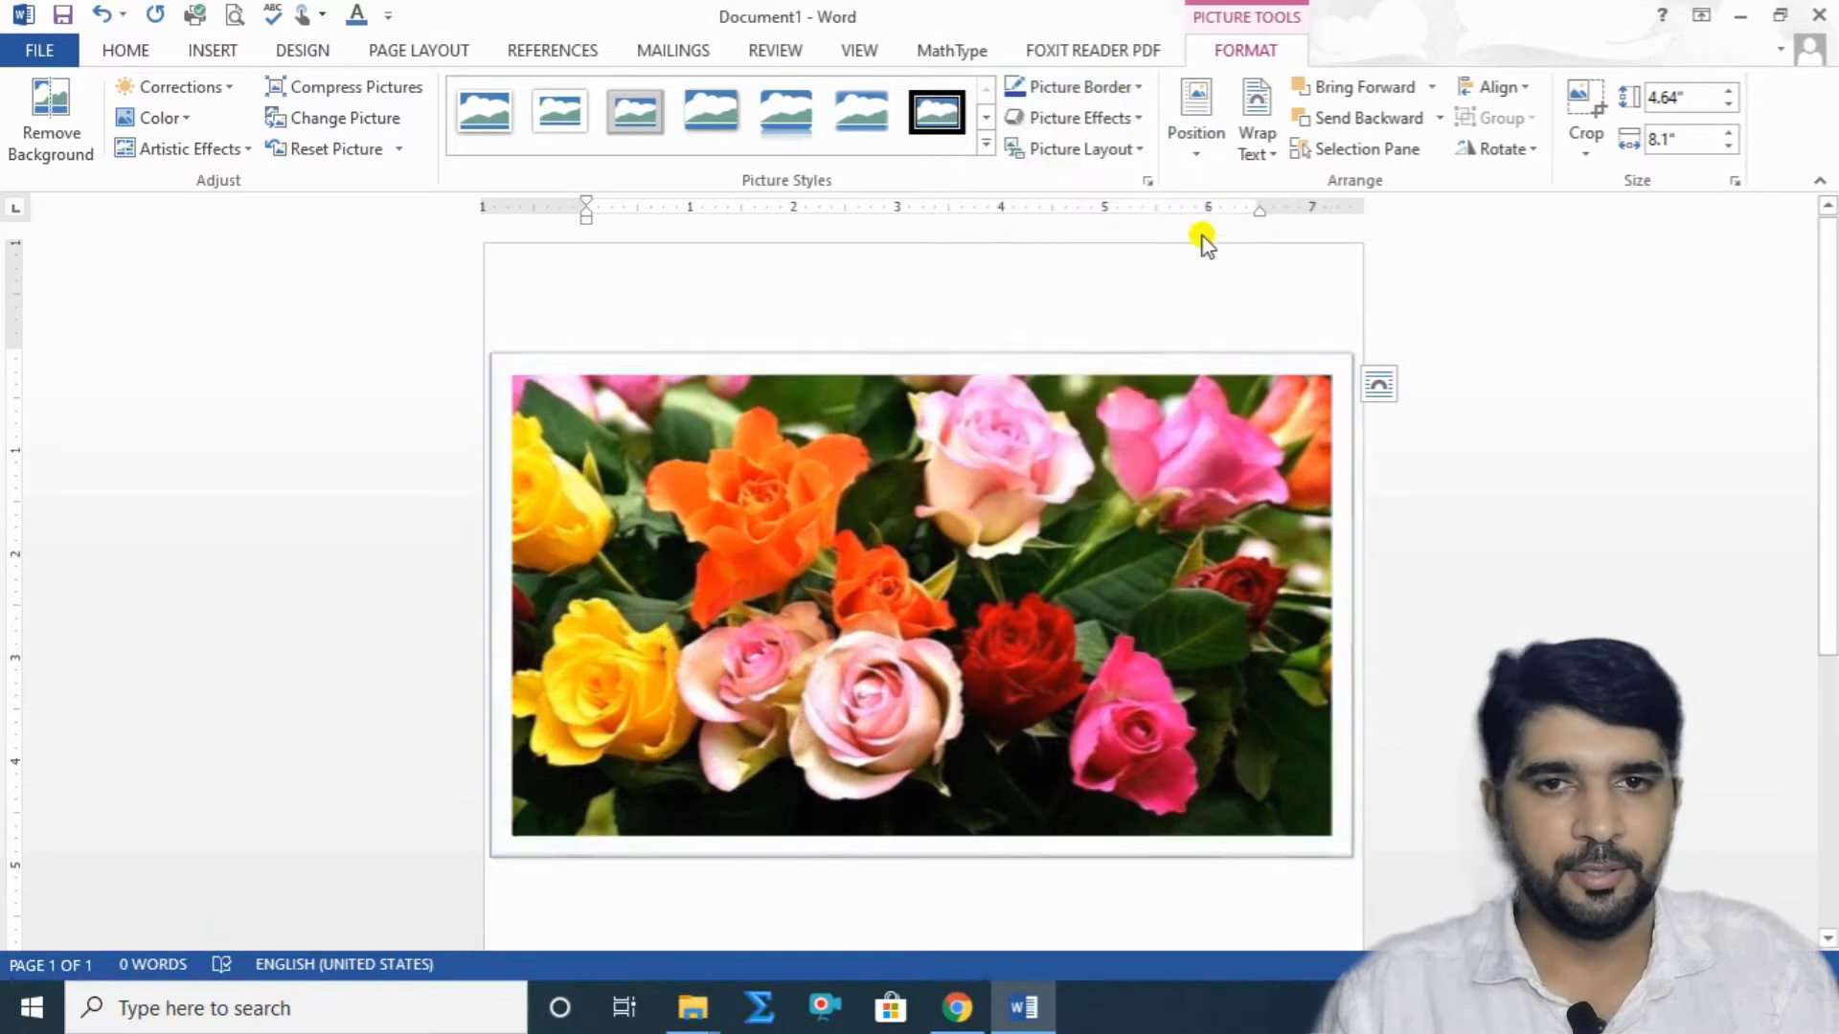
click(969, 915)
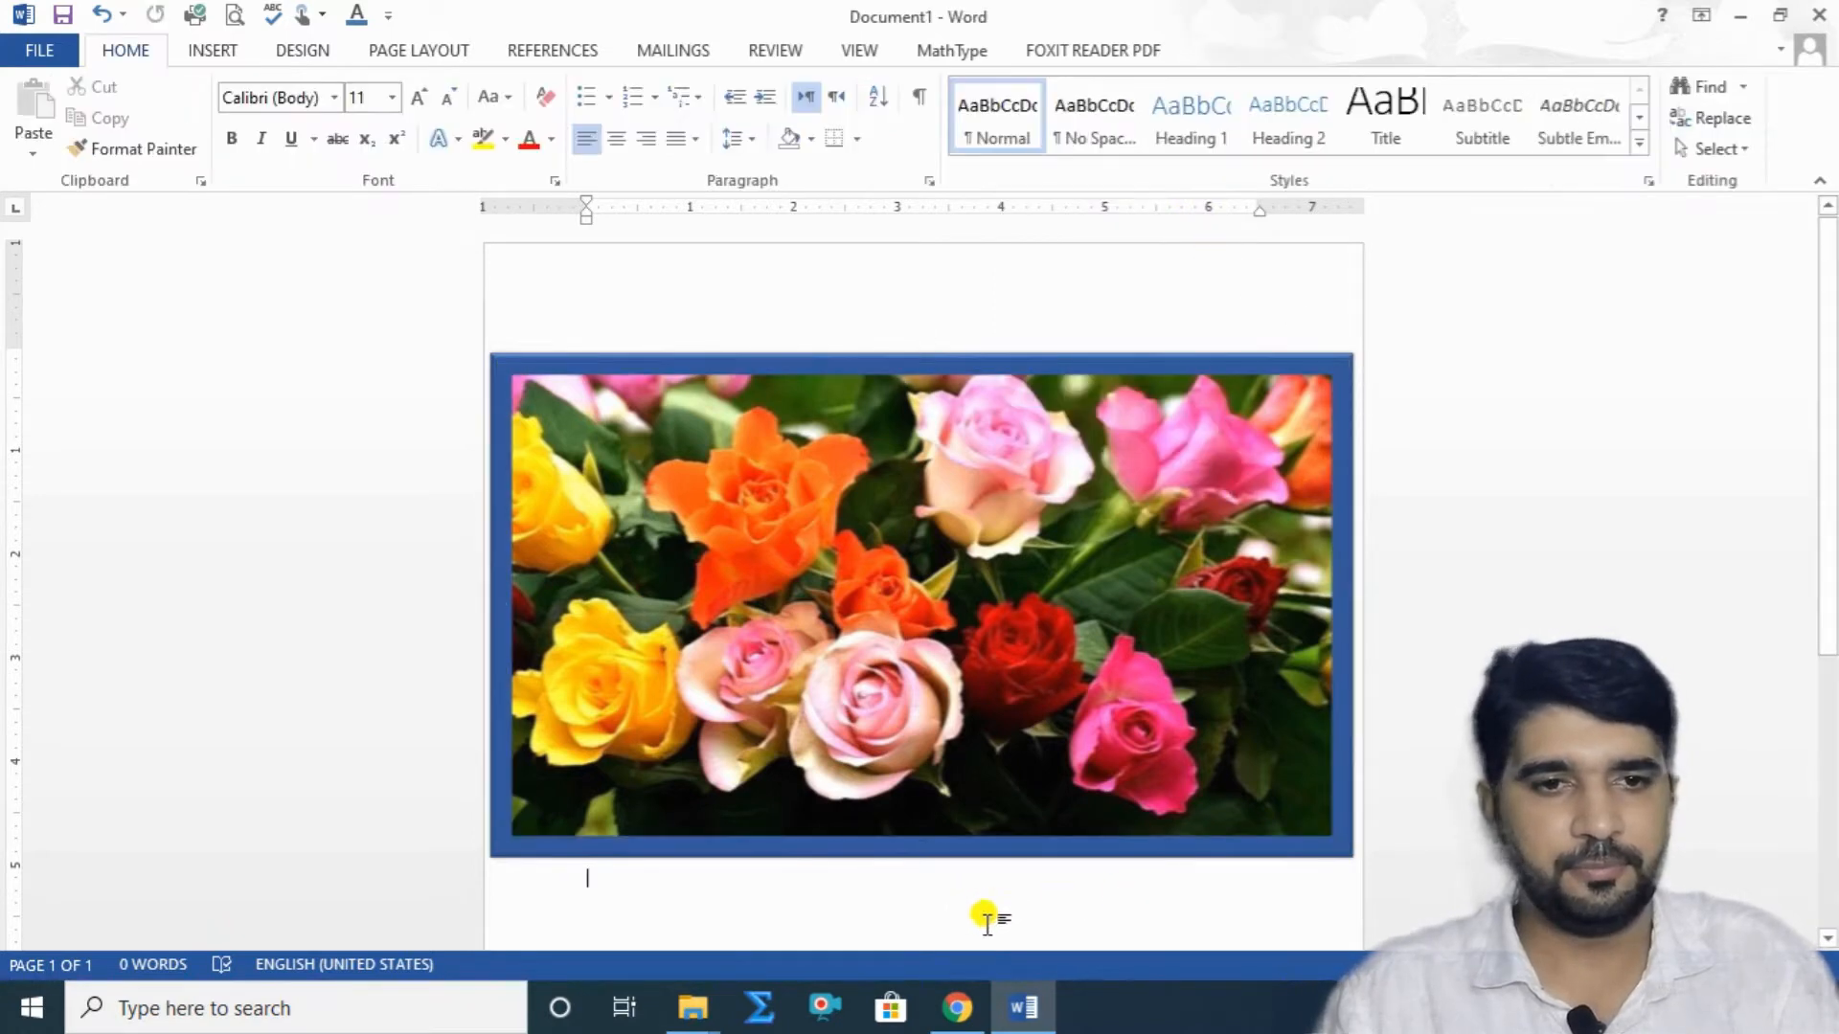
Try the grey metal frame style on the picture, followed by the rounded rectangle style with a reflection.
click(819, 417)
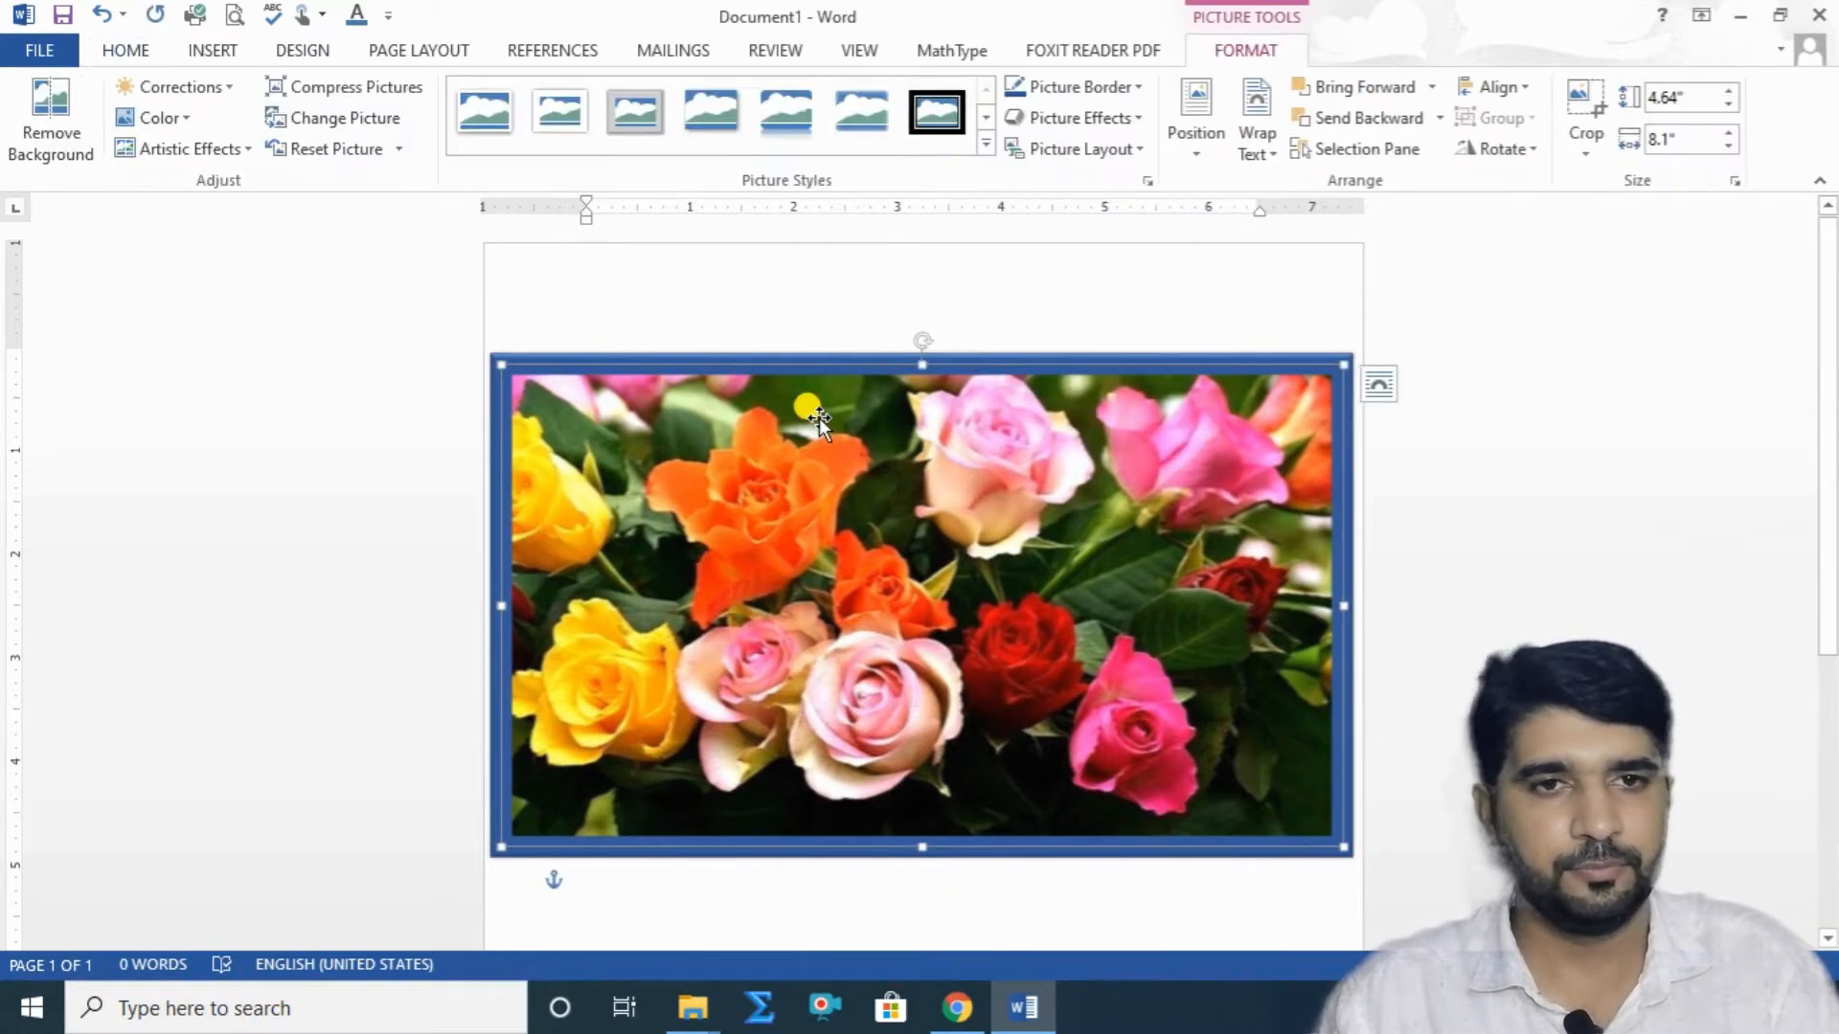
click(626, 117)
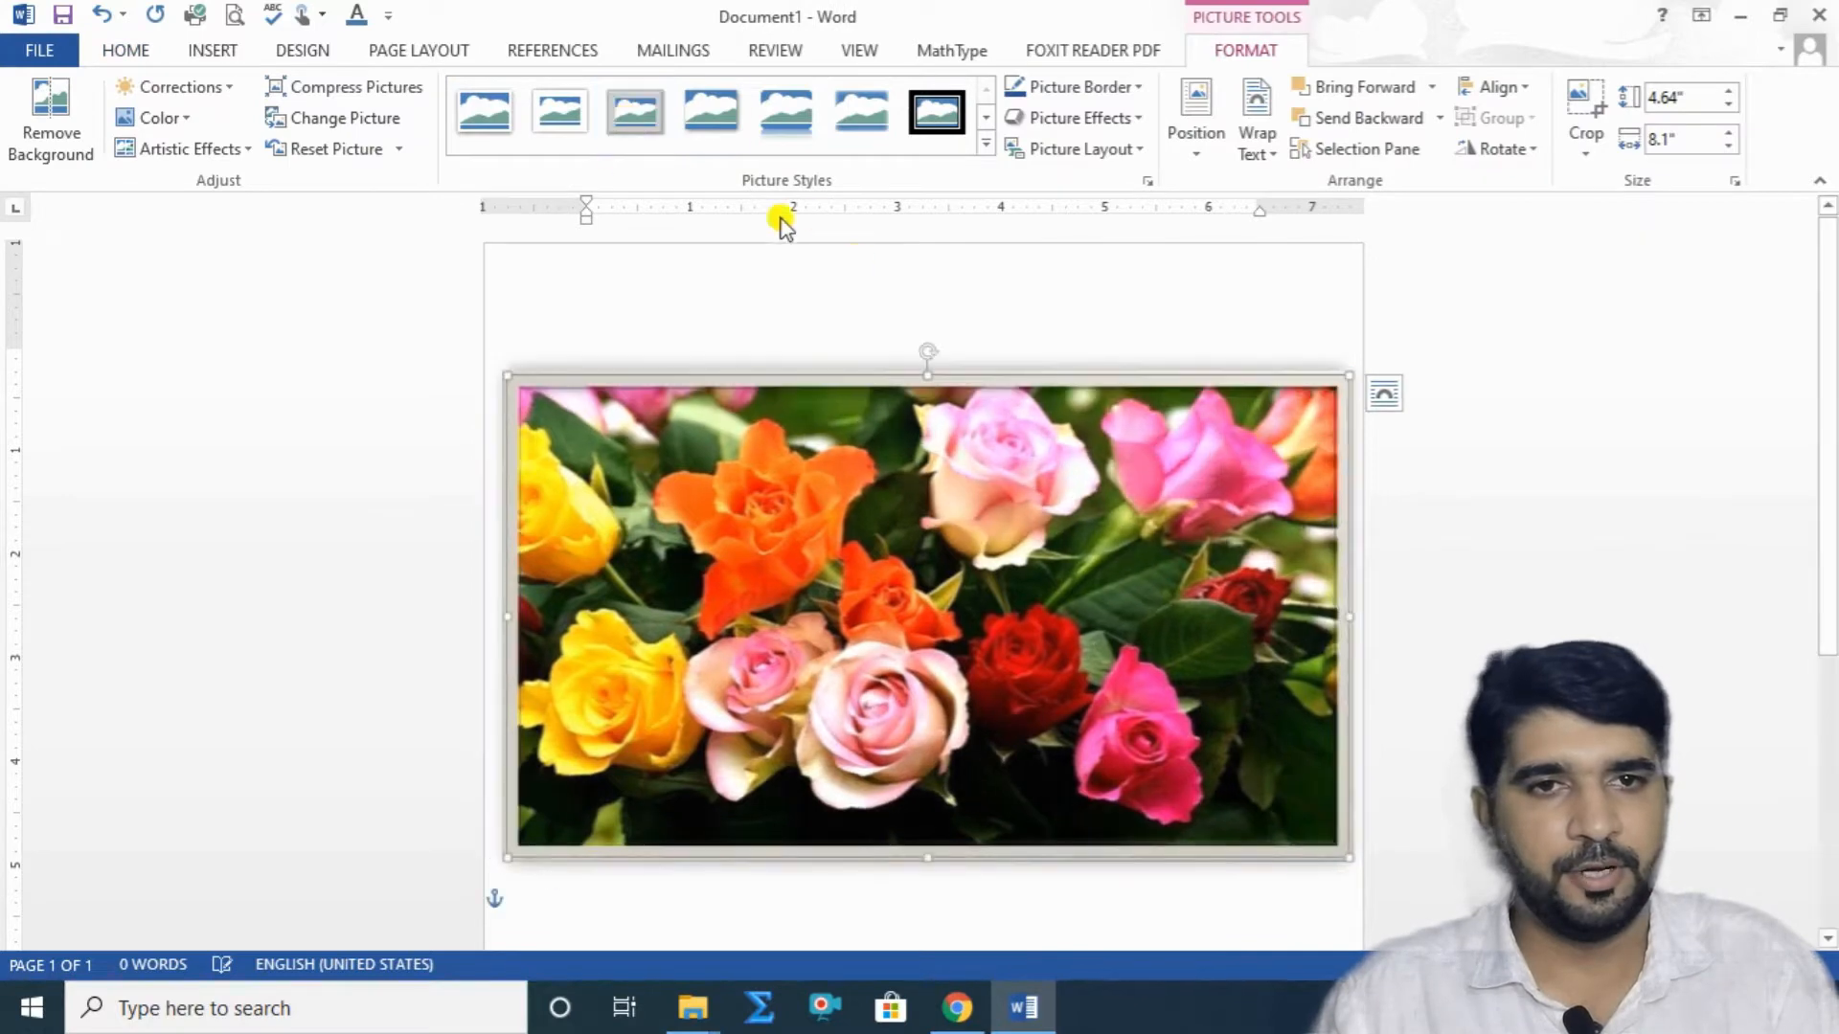
click(785, 111)
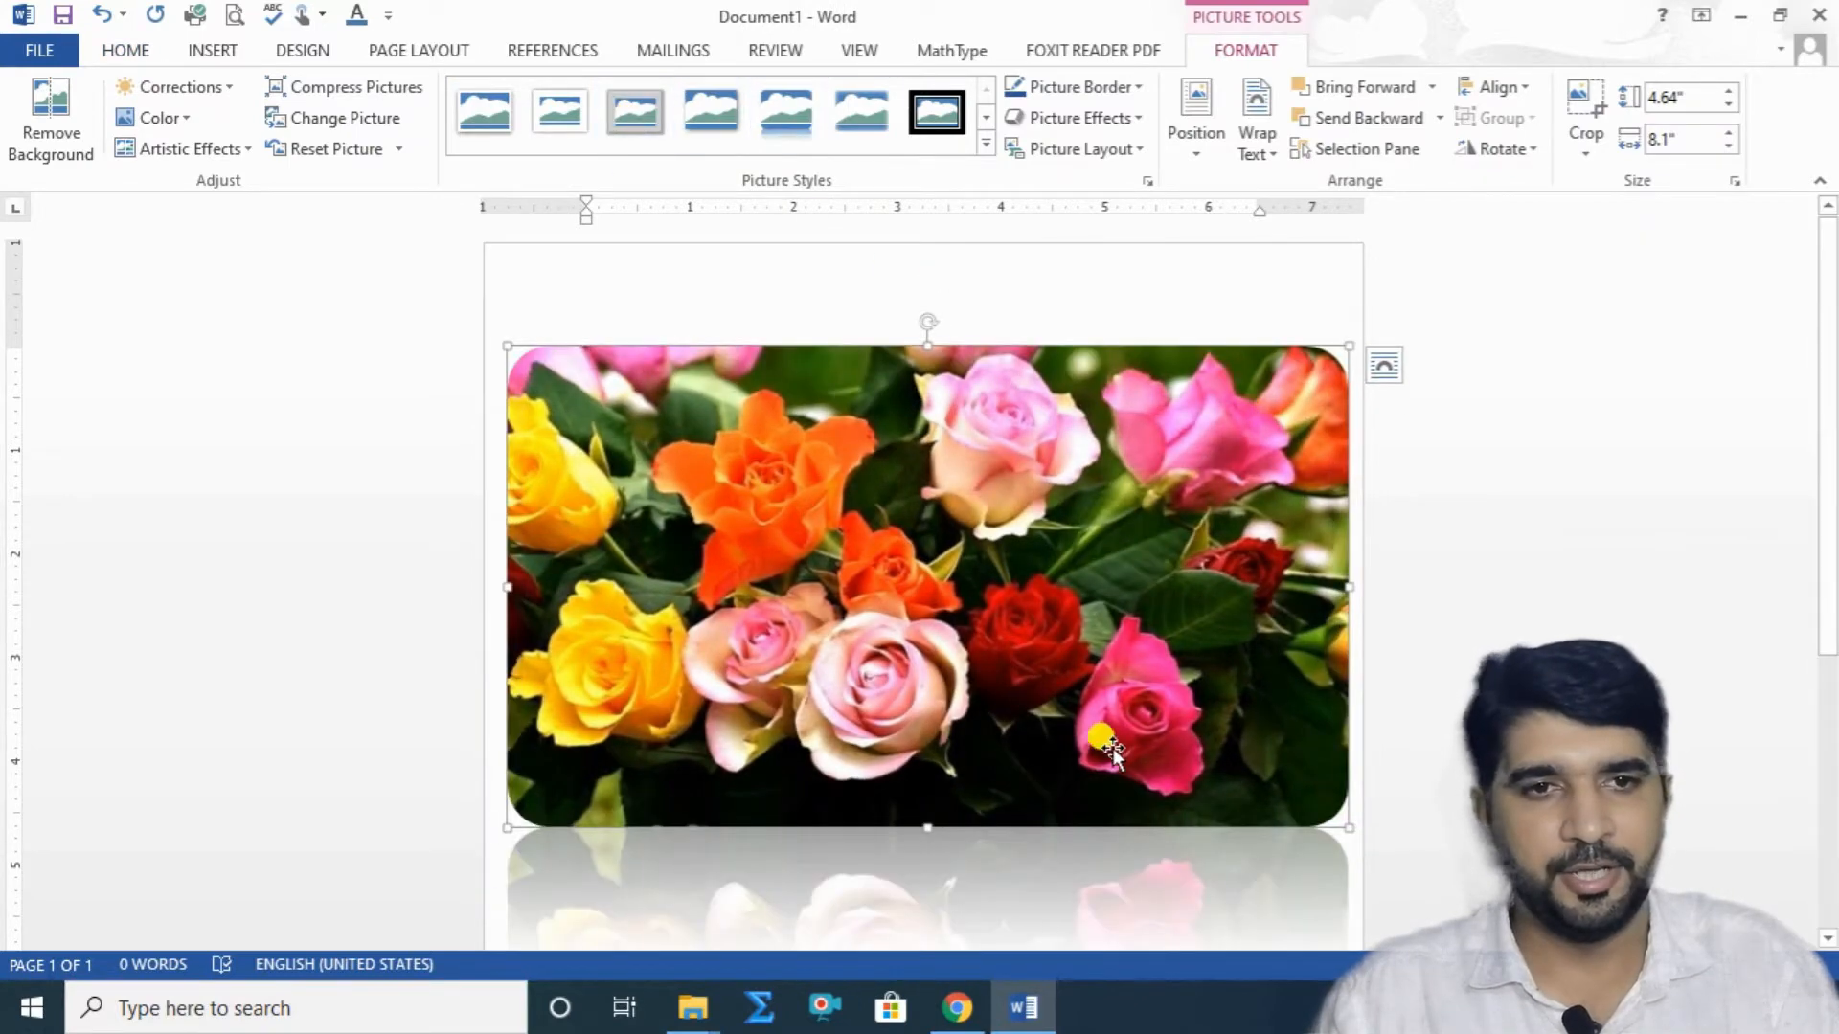
scroll(1111, 866, down, 3)
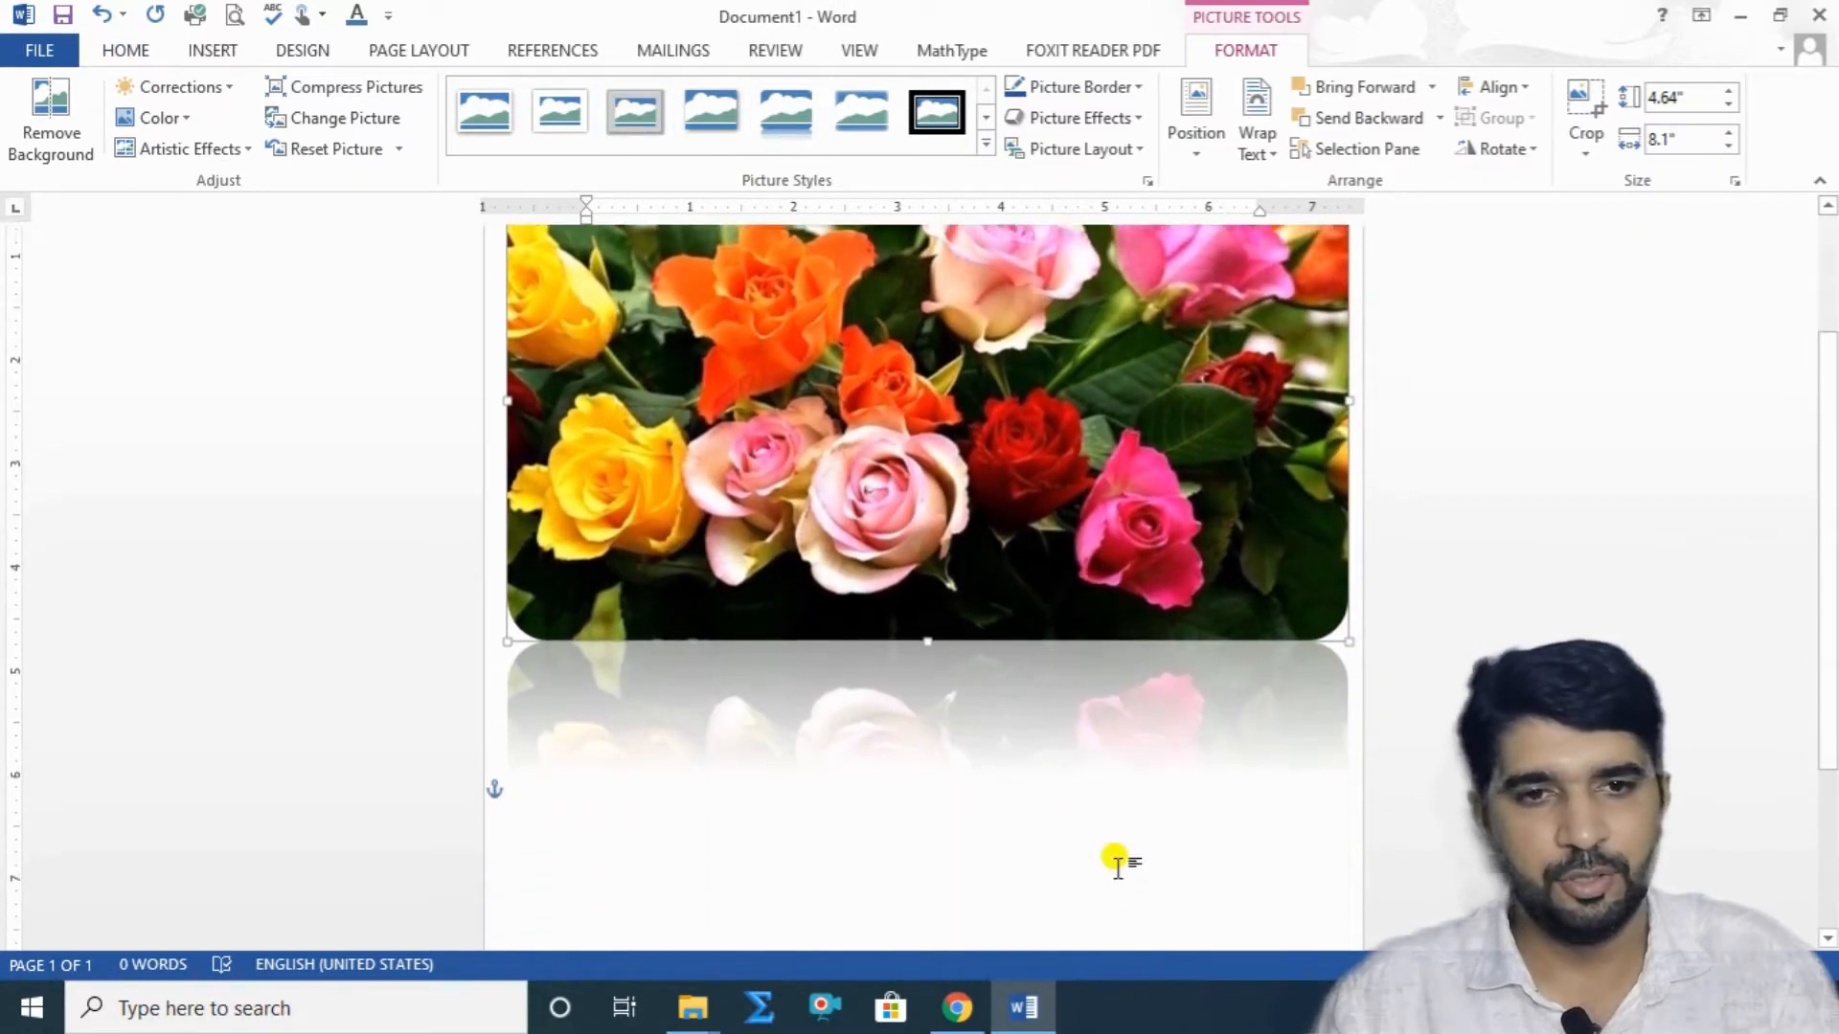
scroll(1111, 723, up, 3)
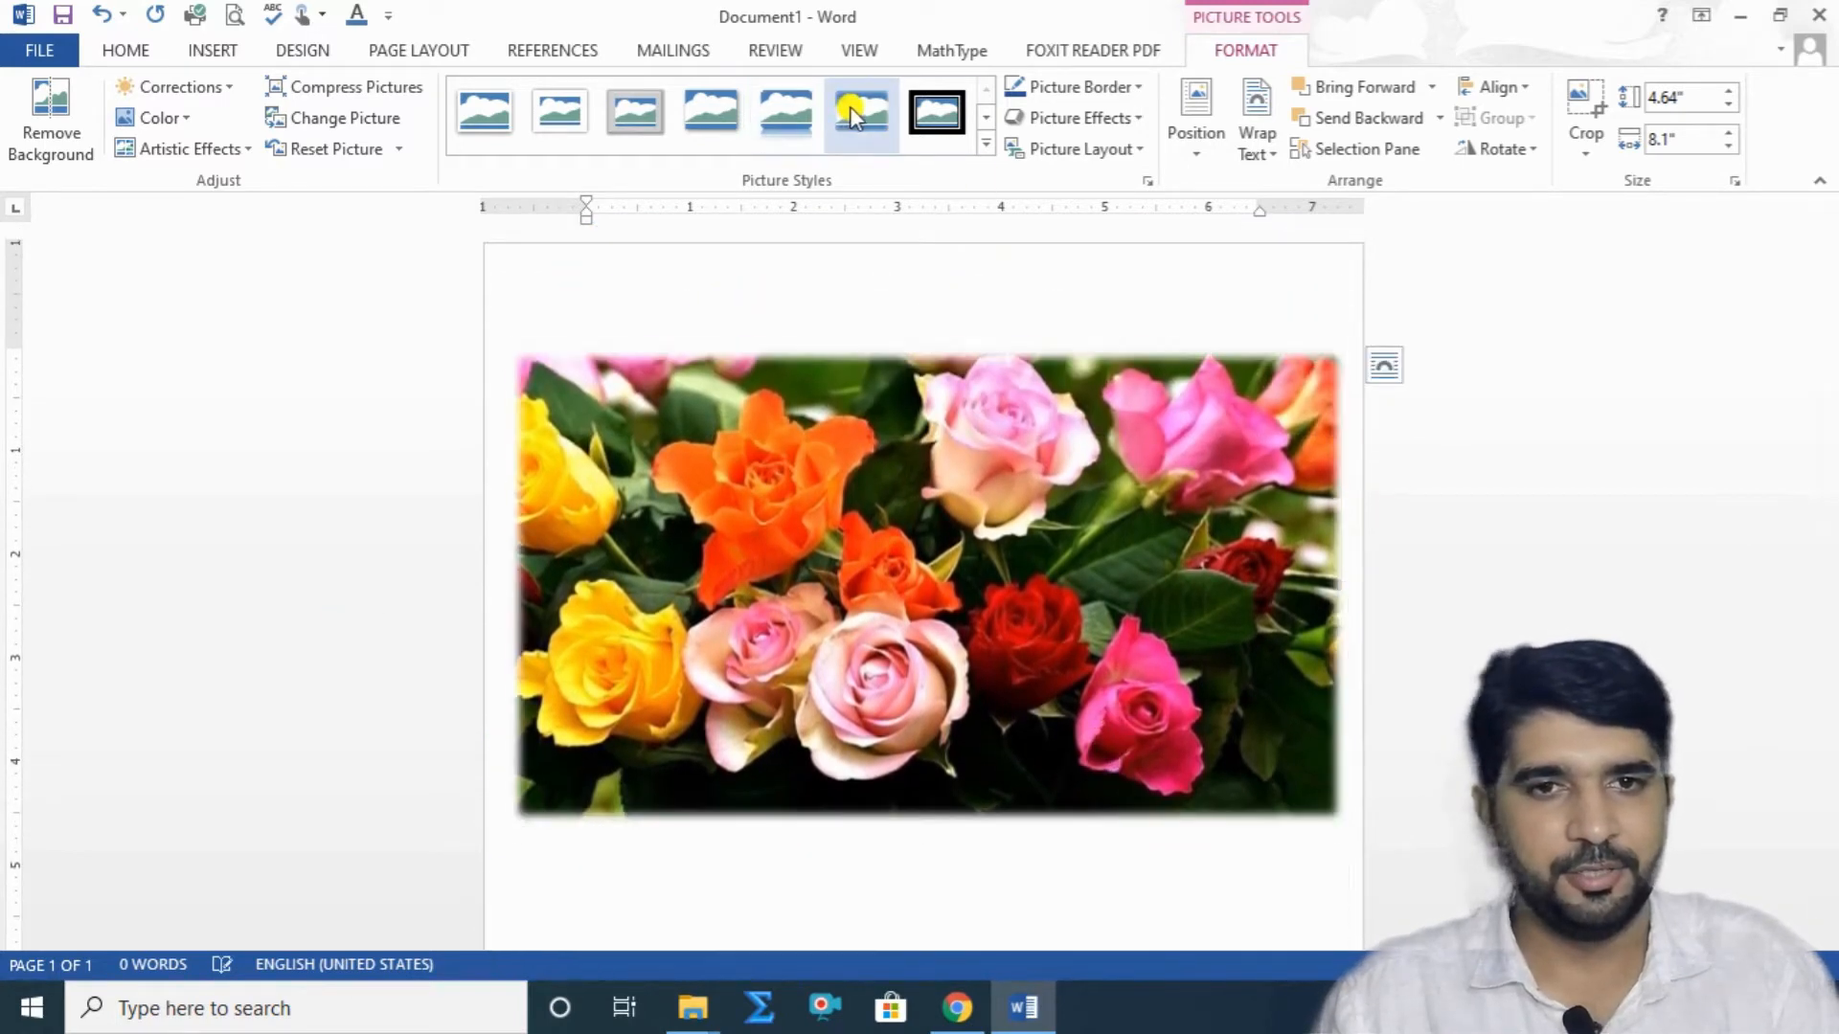
Apply the soft-edged rectangle picture style to the roses picture.
click(873, 129)
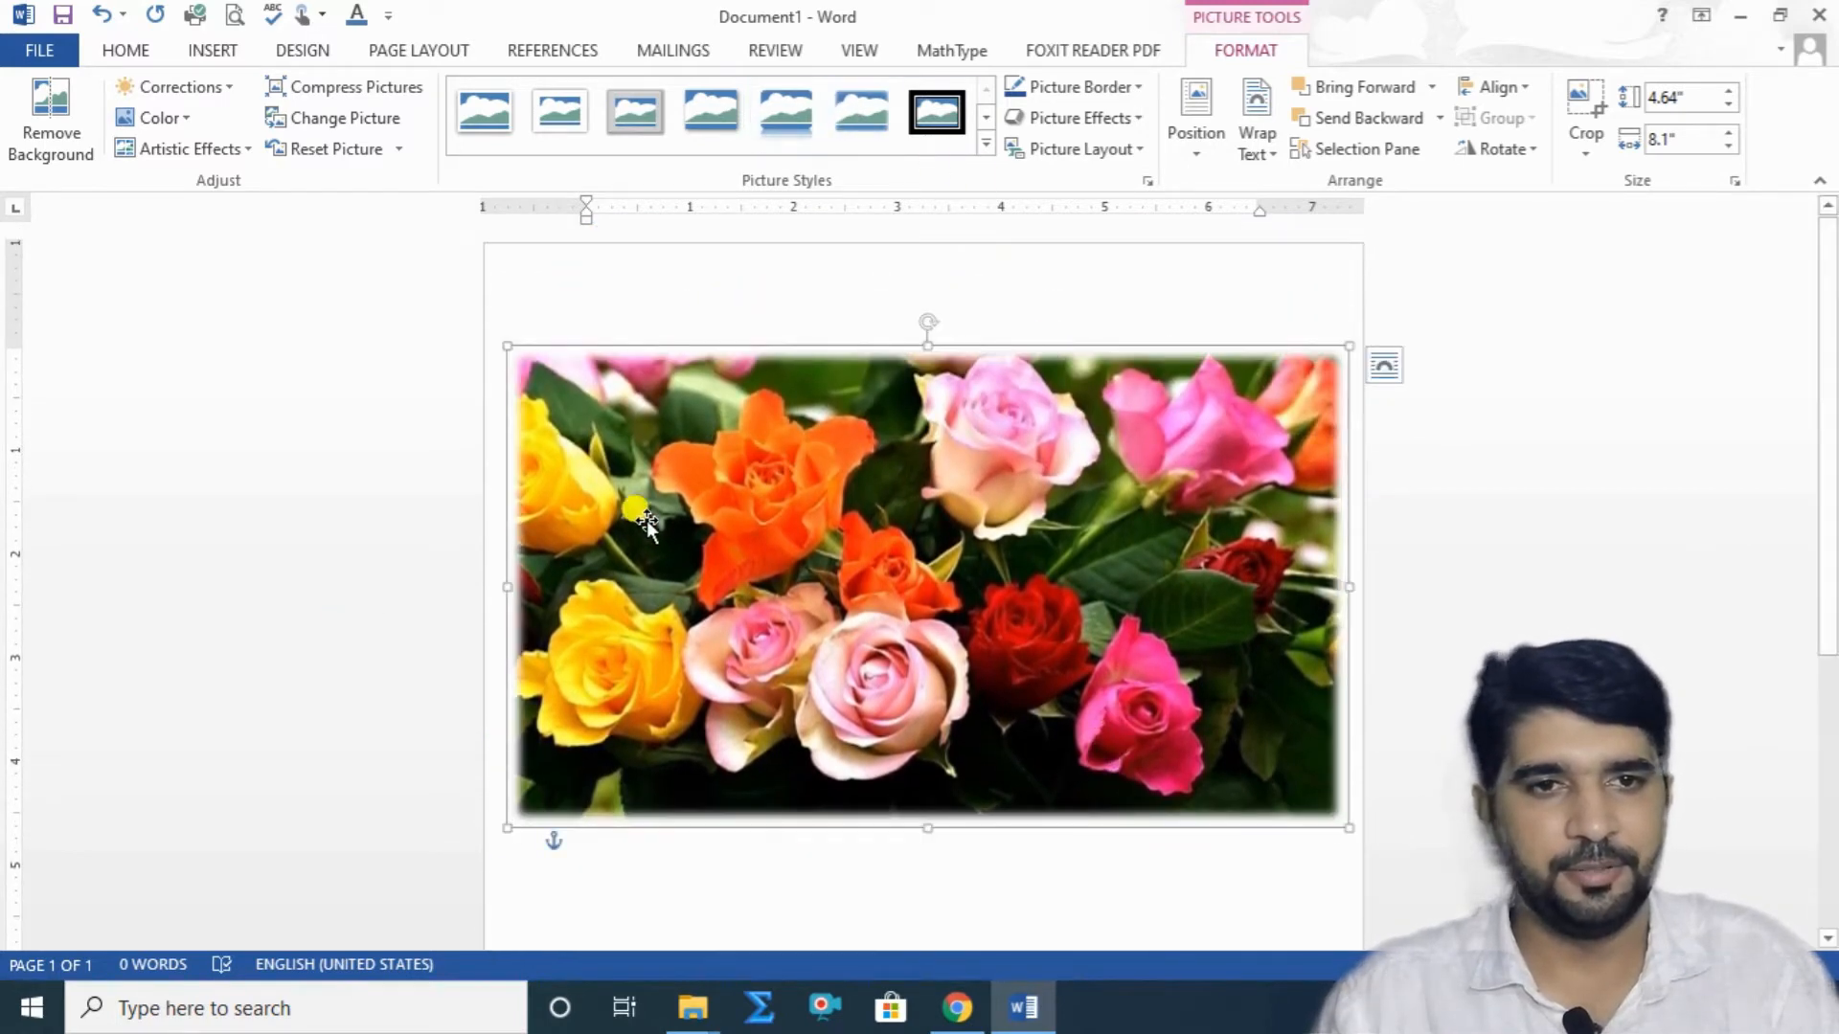
Apply the double black frame style to the roses picture, shrink it to about 4.32" by 7.56" and recenter it on the page.
click(936, 115)
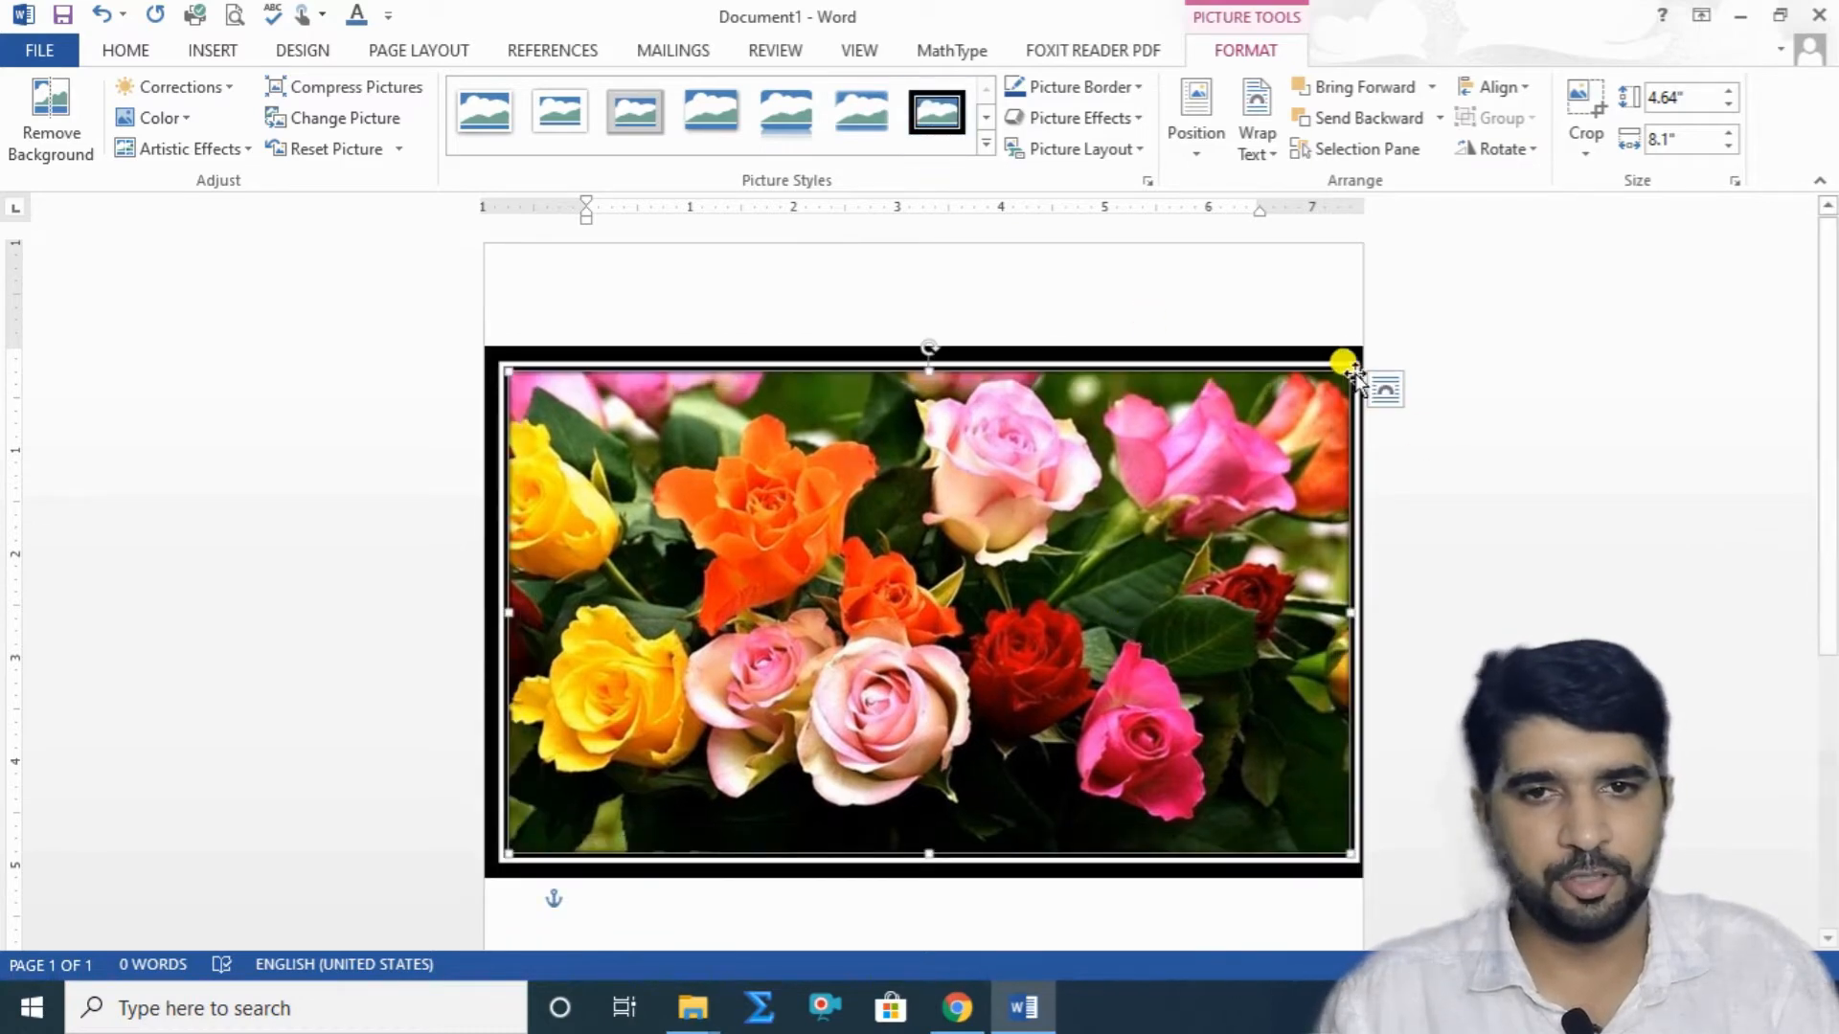
drag(1349, 370, 1278, 401)
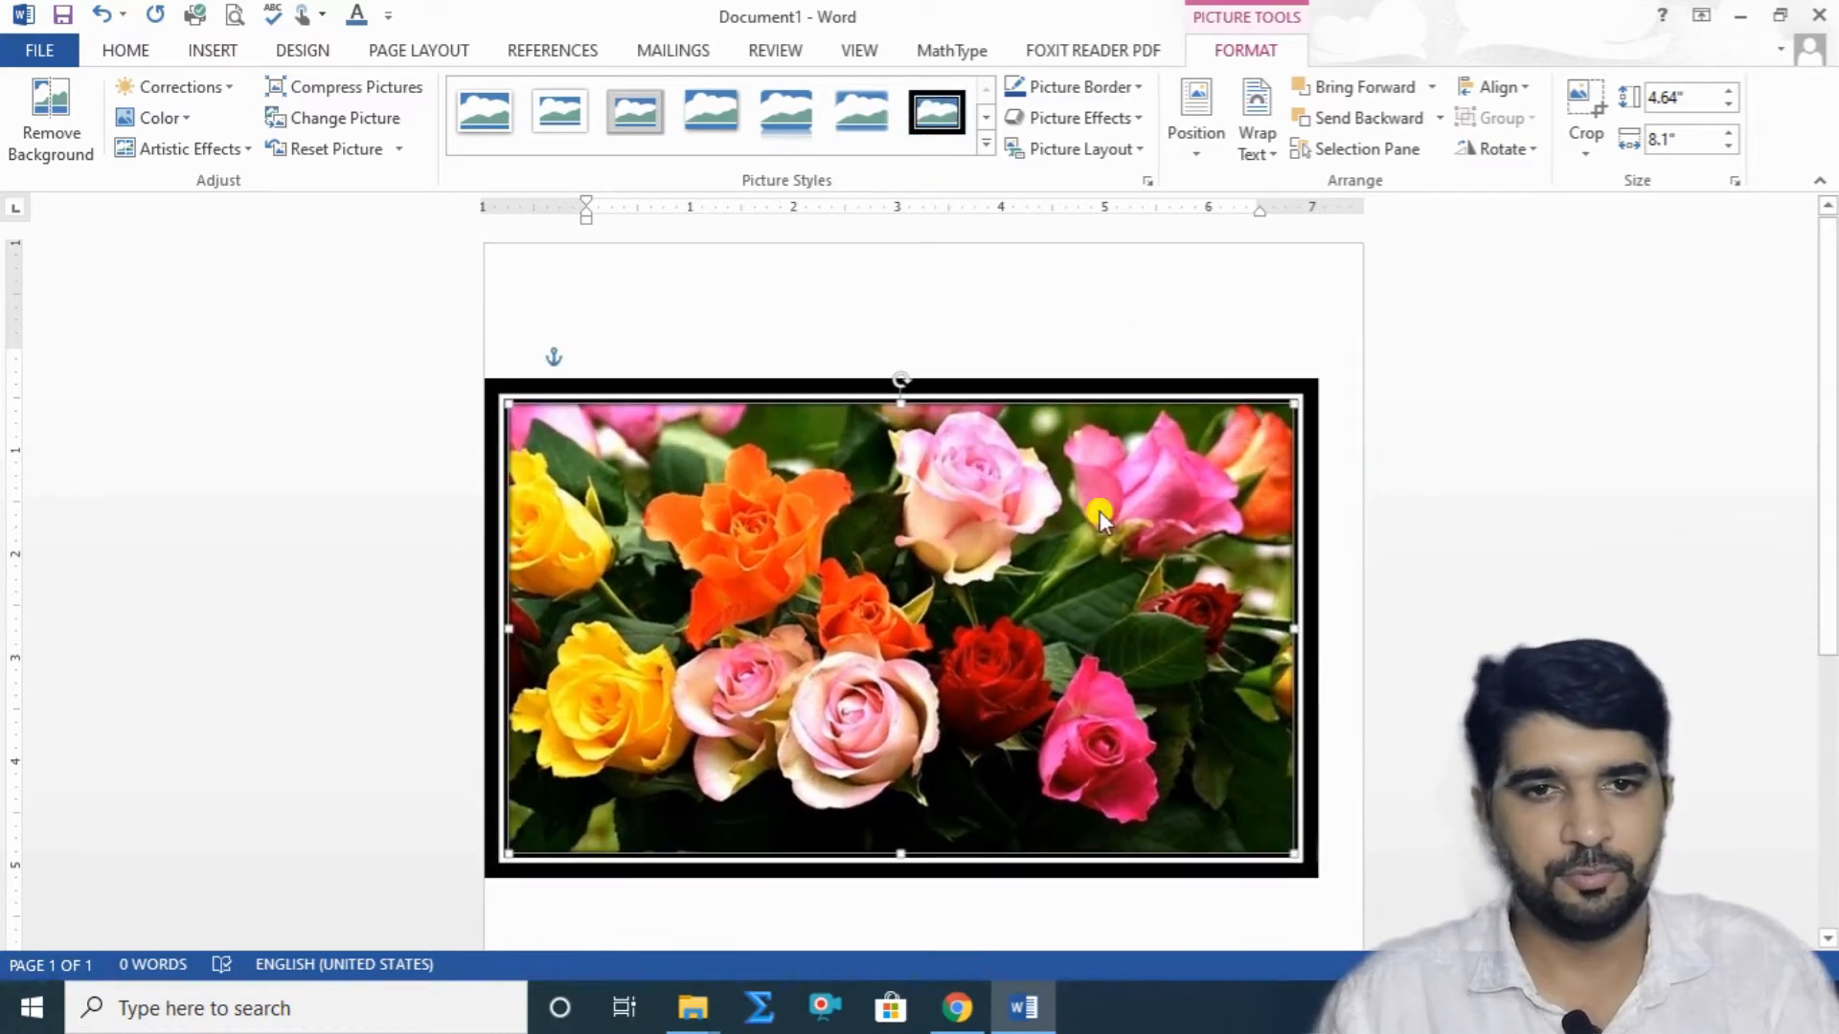
drag(929, 528, 955, 546)
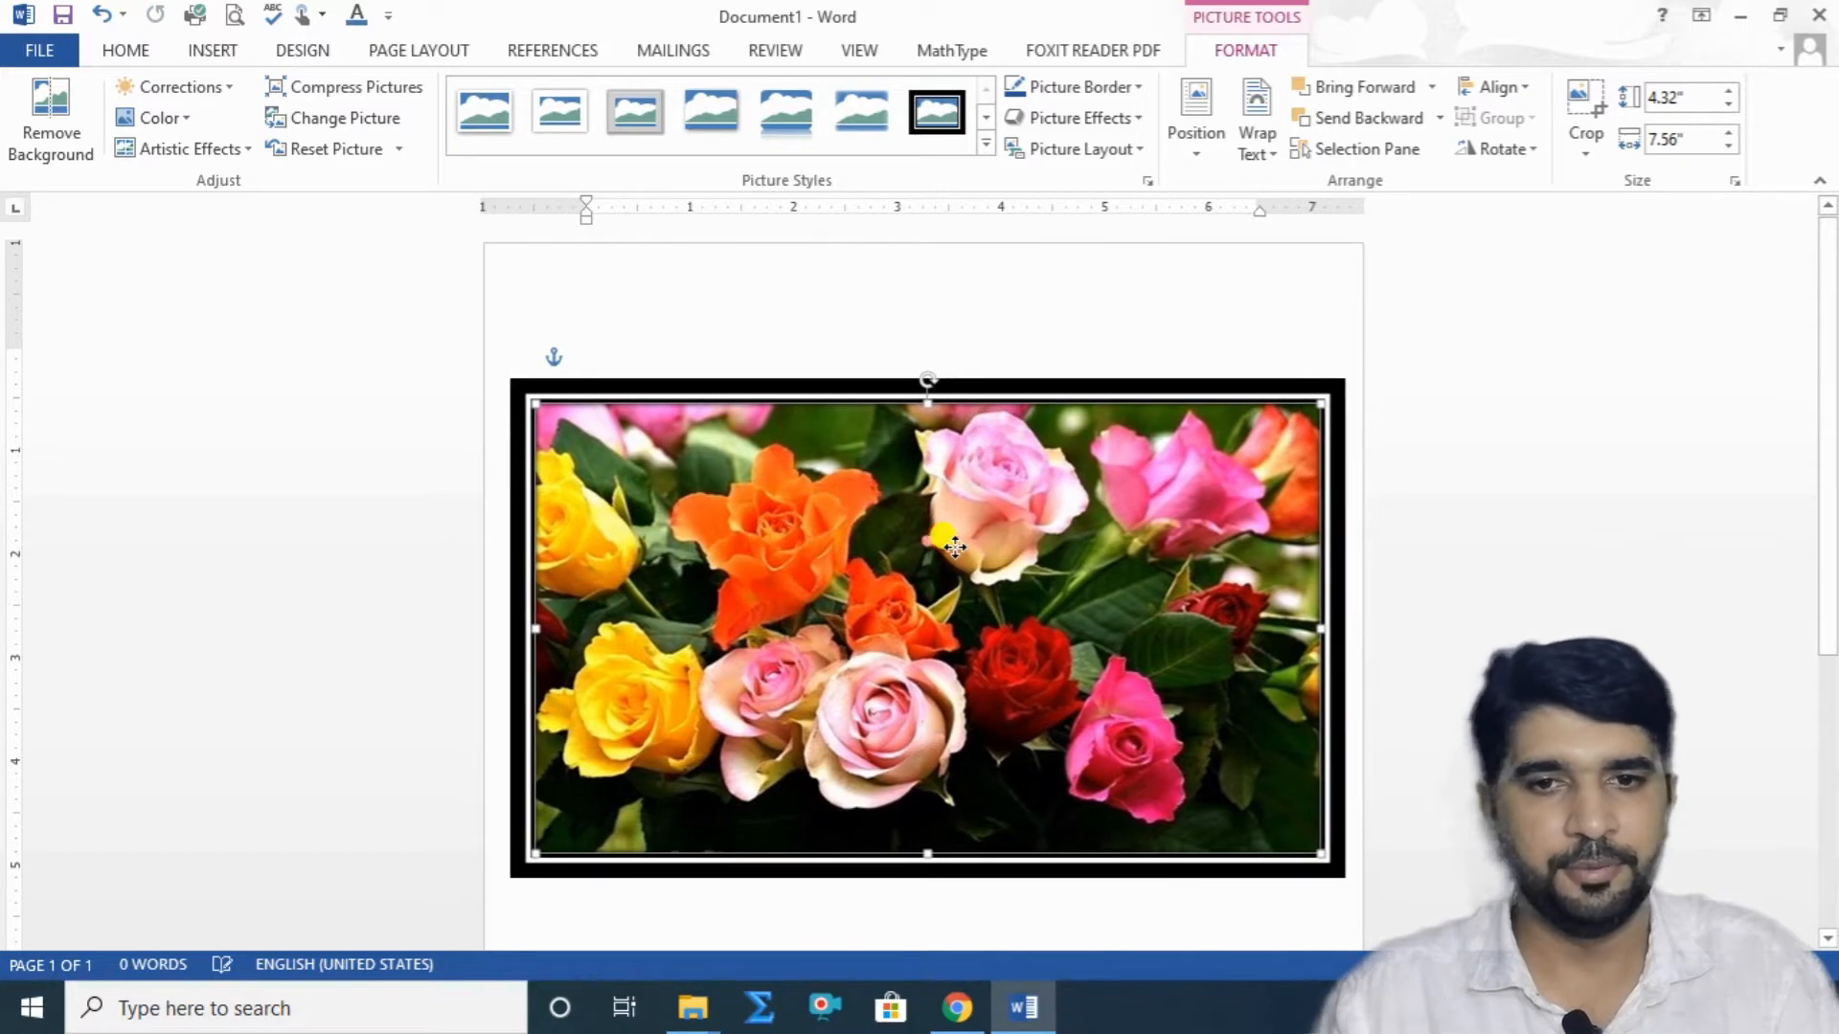
Recolor the picture's double frame bright blue using the recent border color.
click(1138, 86)
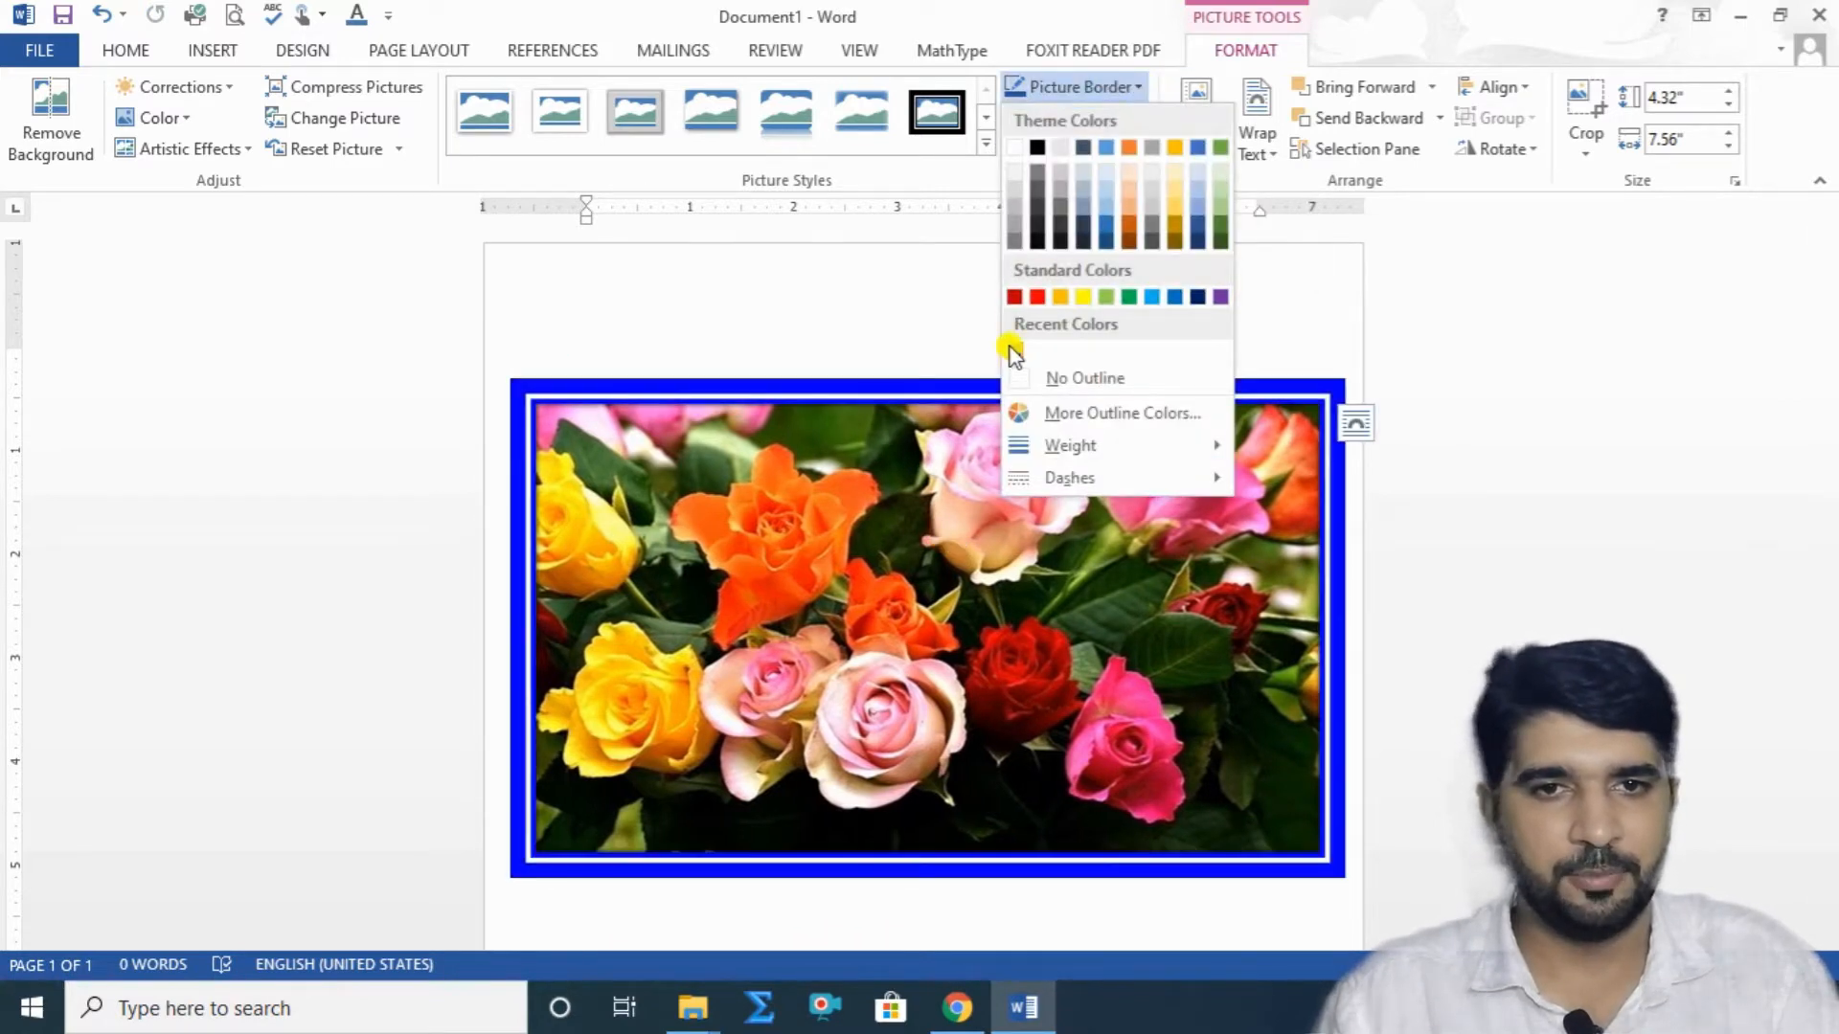
click(1012, 348)
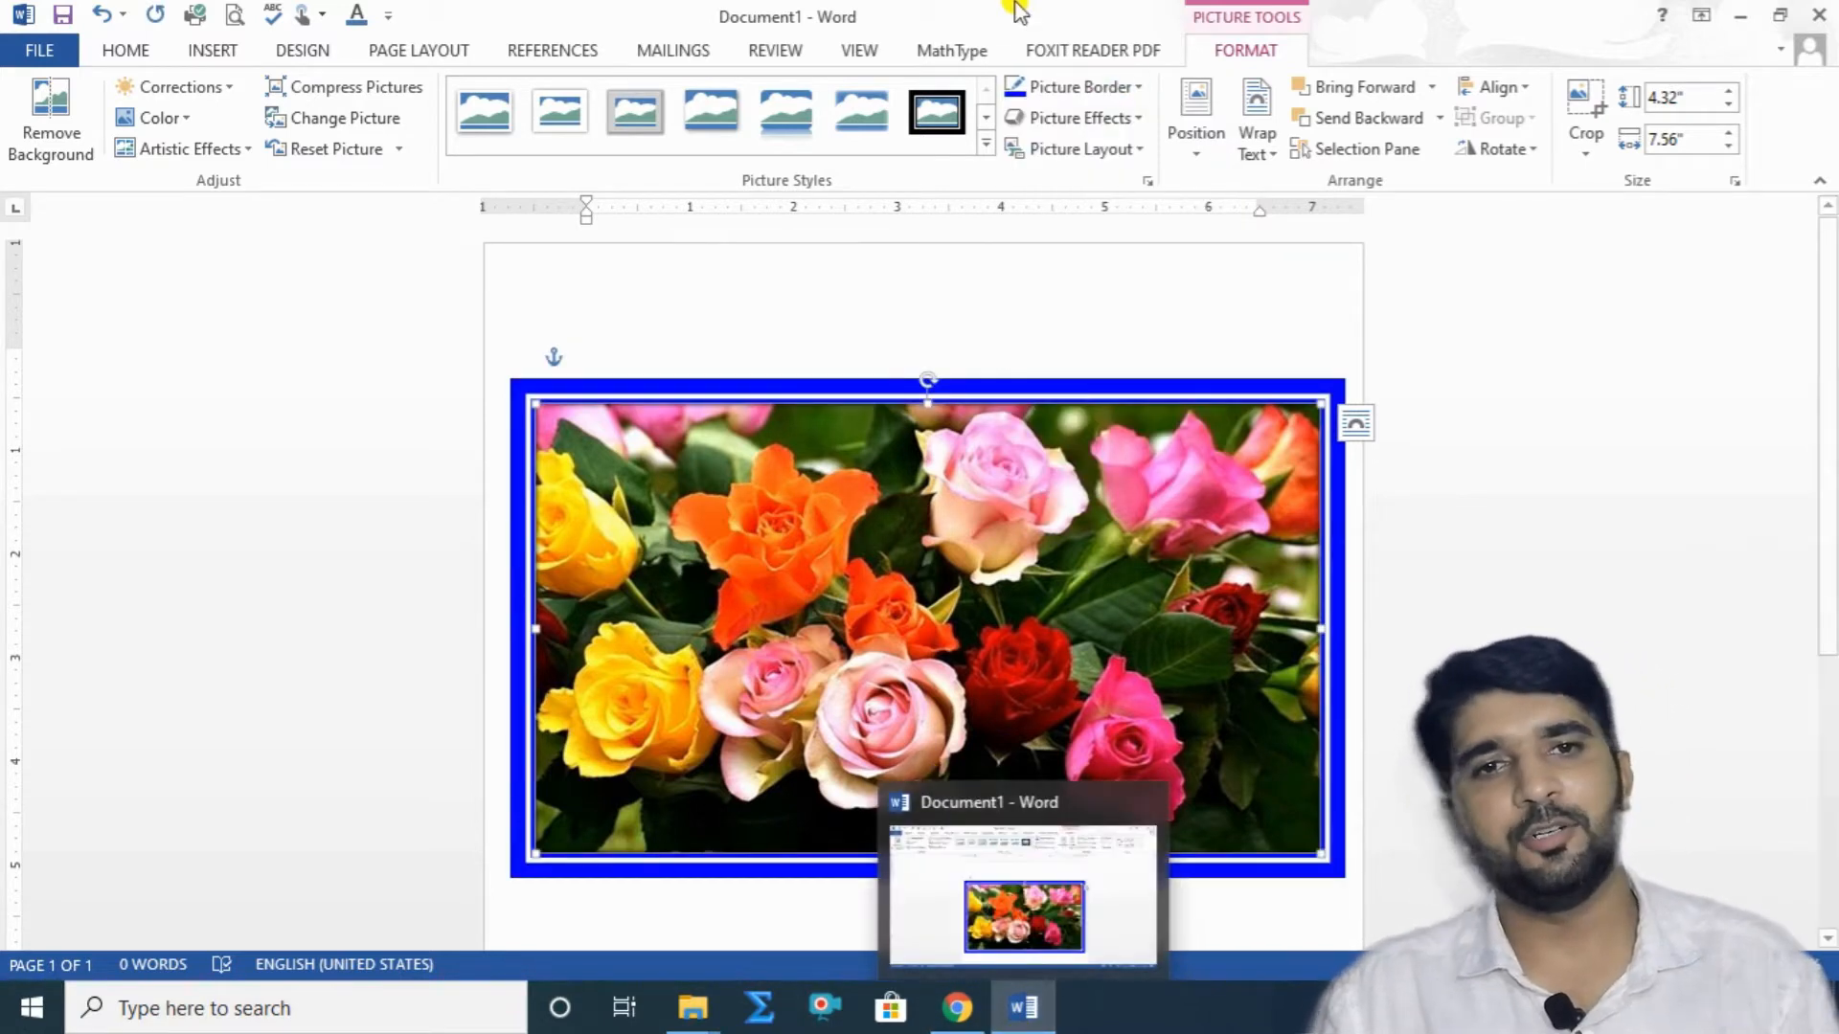
Apply the white rounded diagonal corner style to the roses picture and give its border a custom bright green color.
click(984, 143)
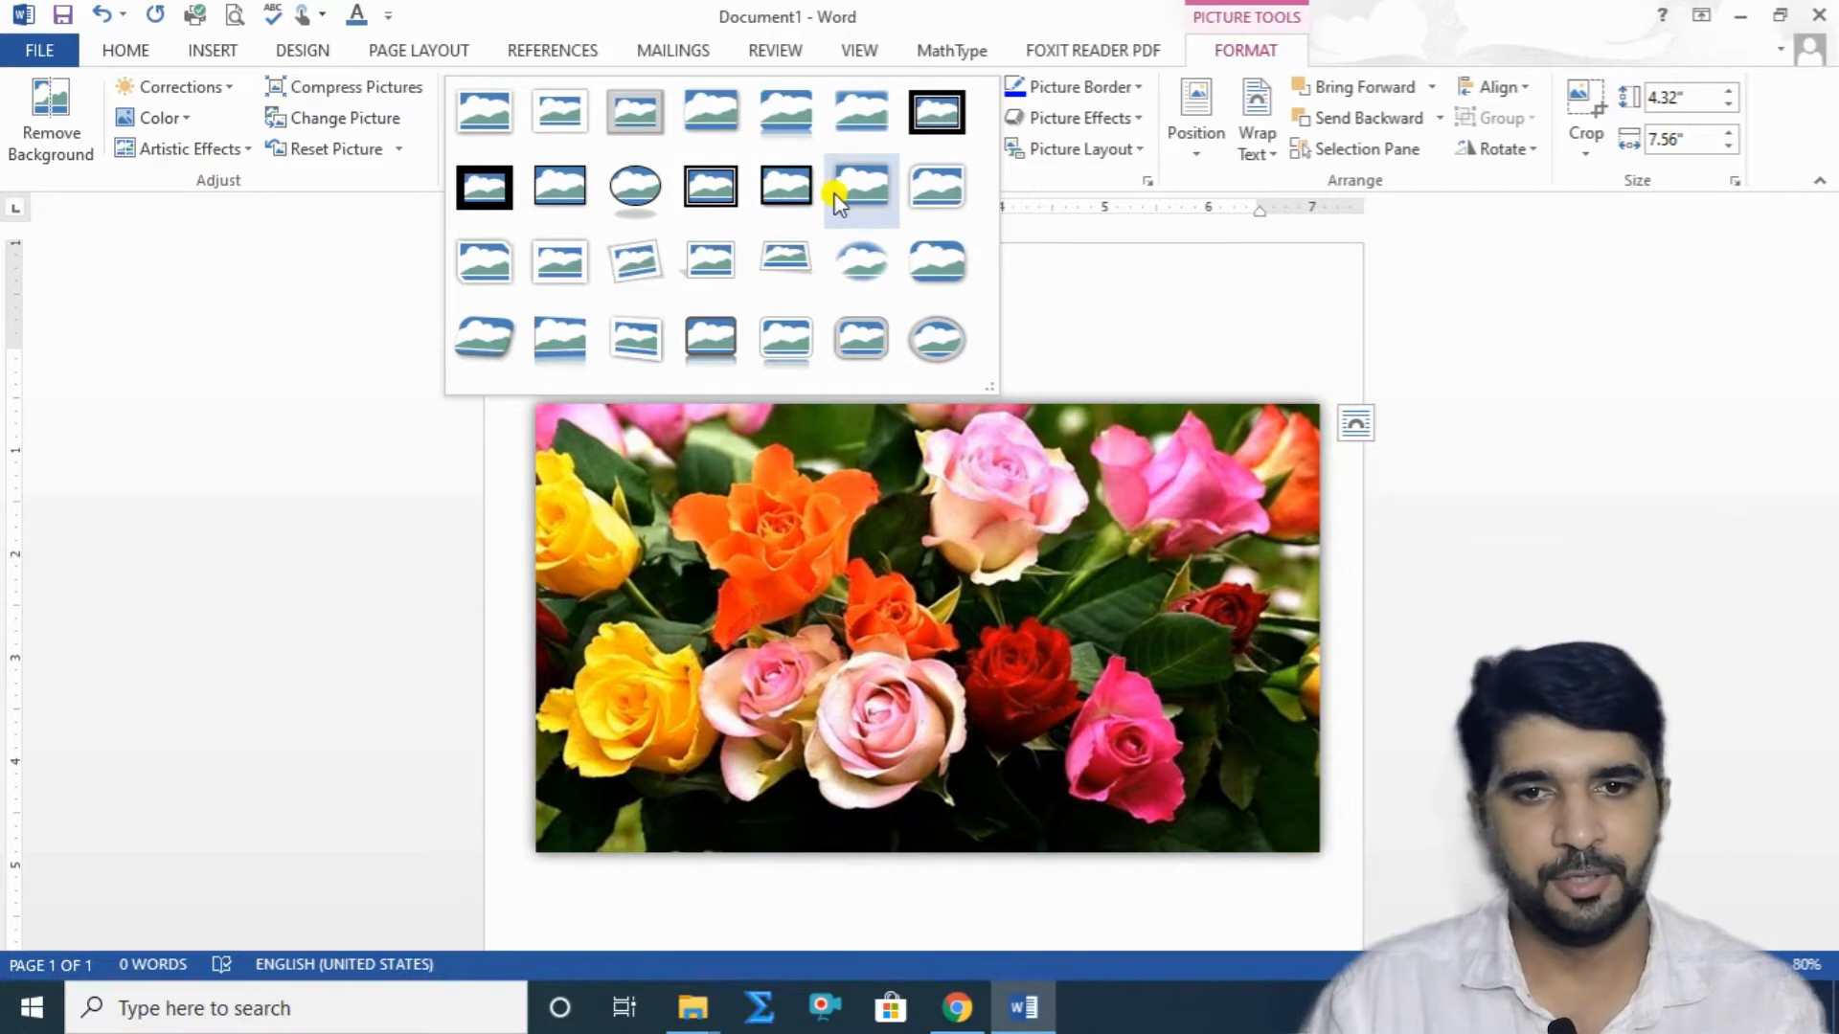
click(935, 197)
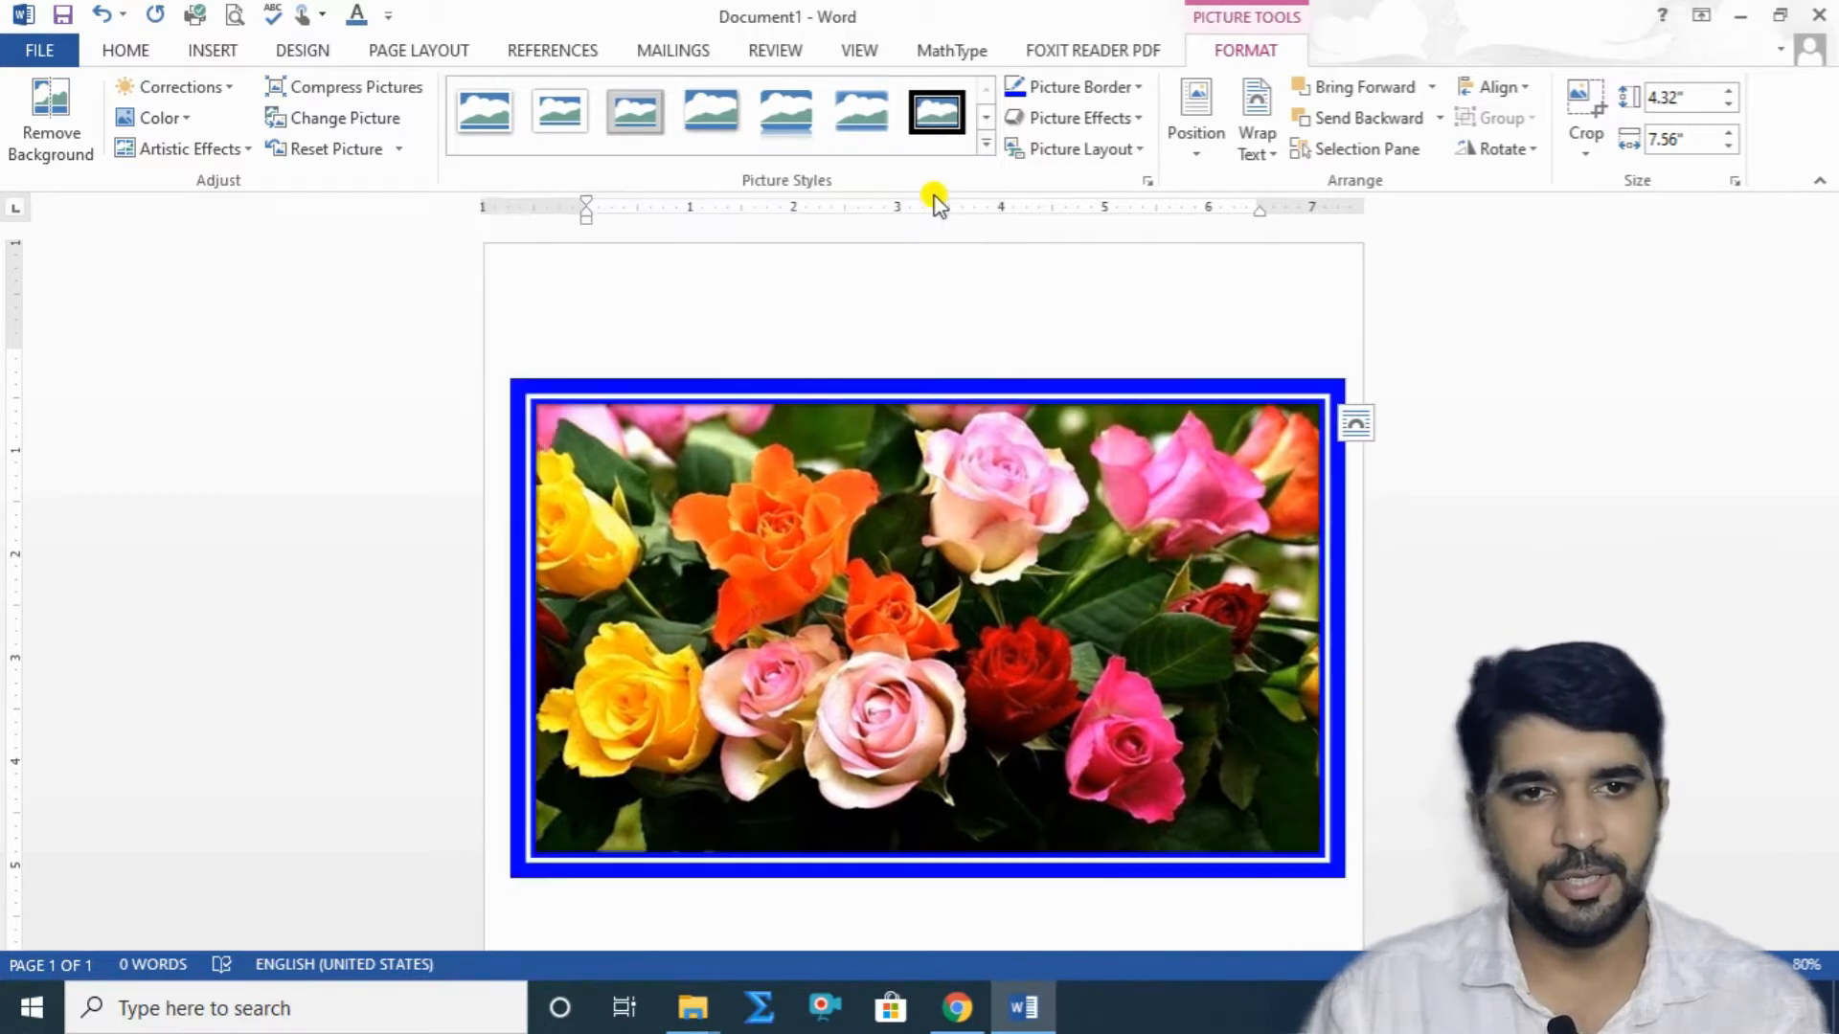
click(1138, 87)
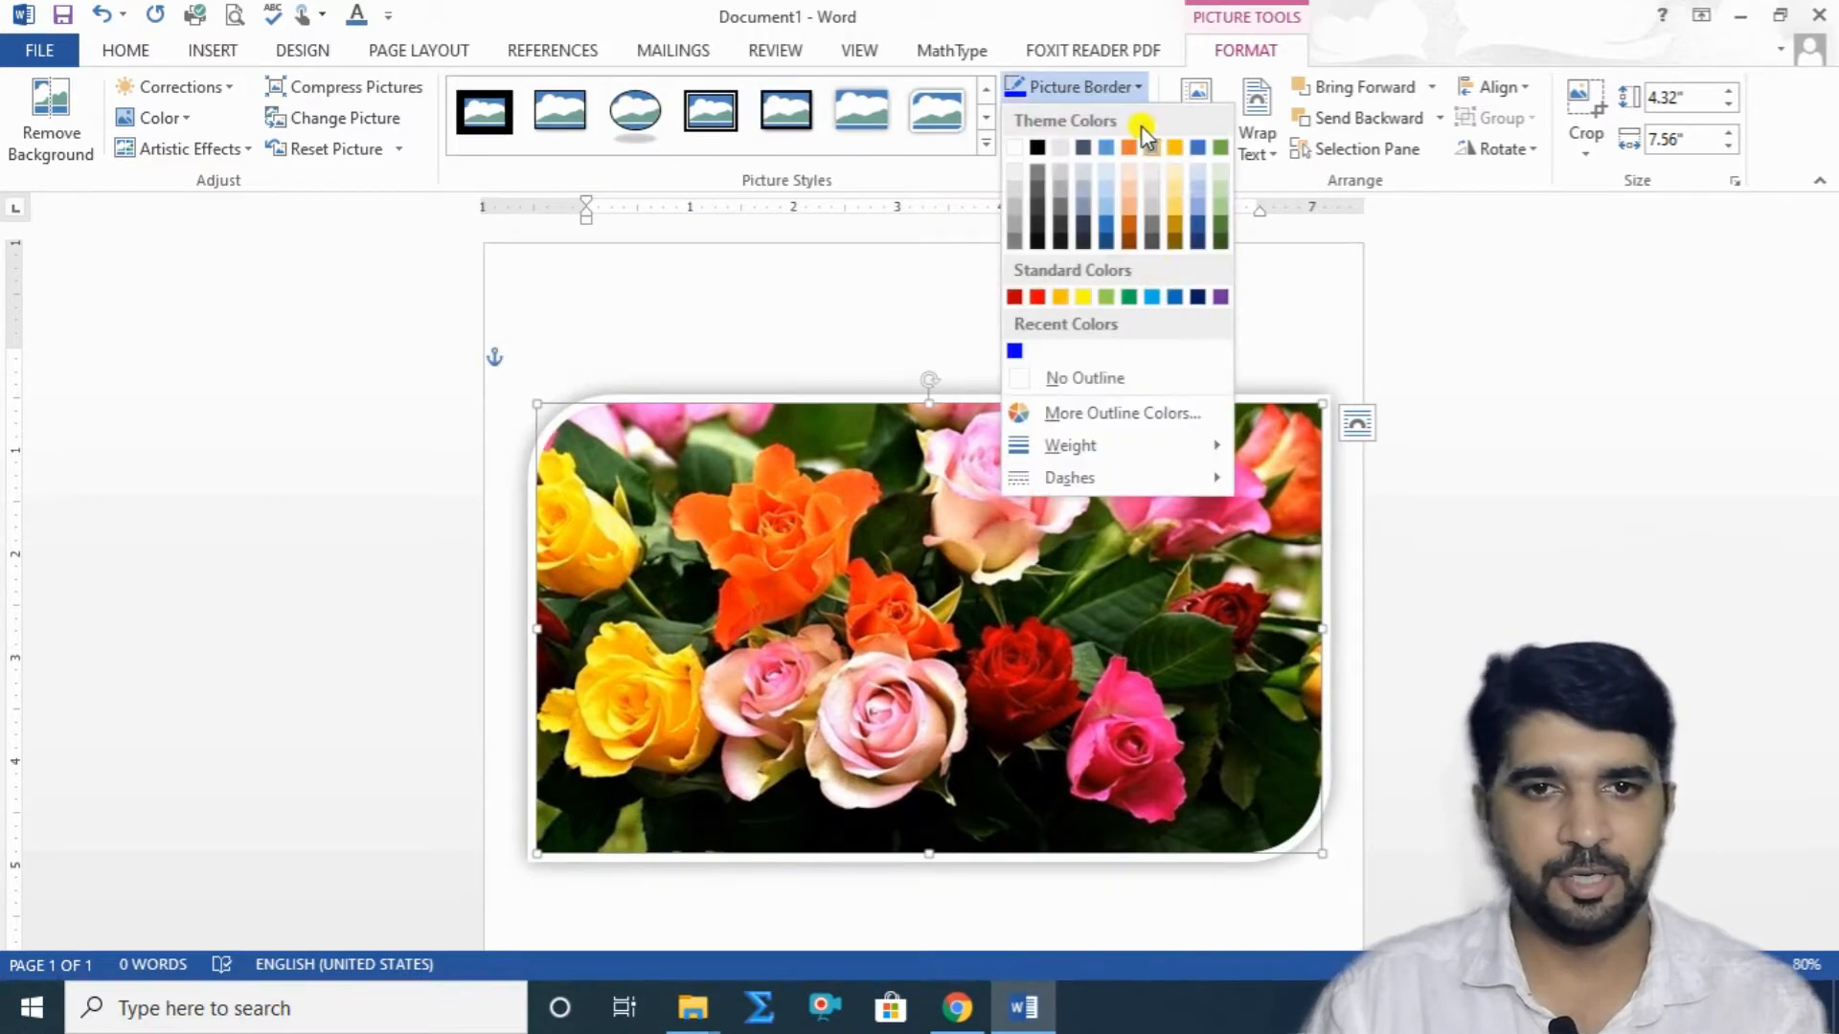
click(1090, 413)
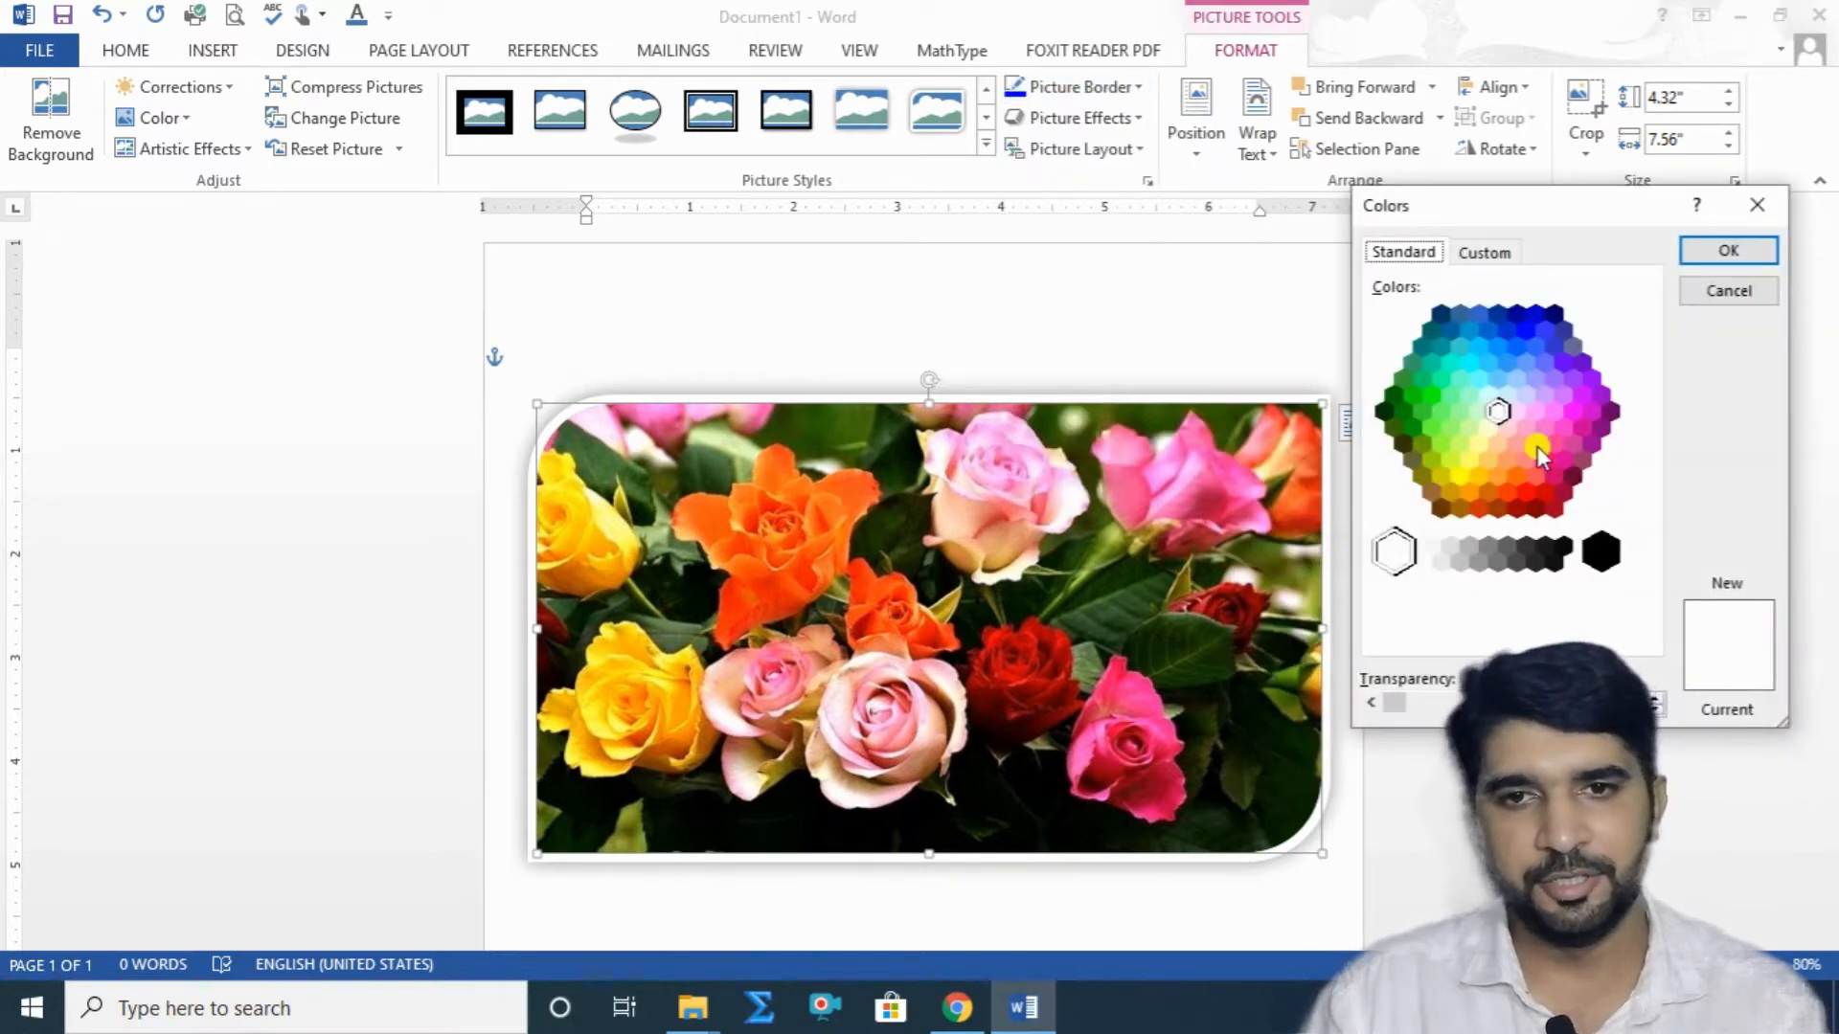
click(1435, 403)
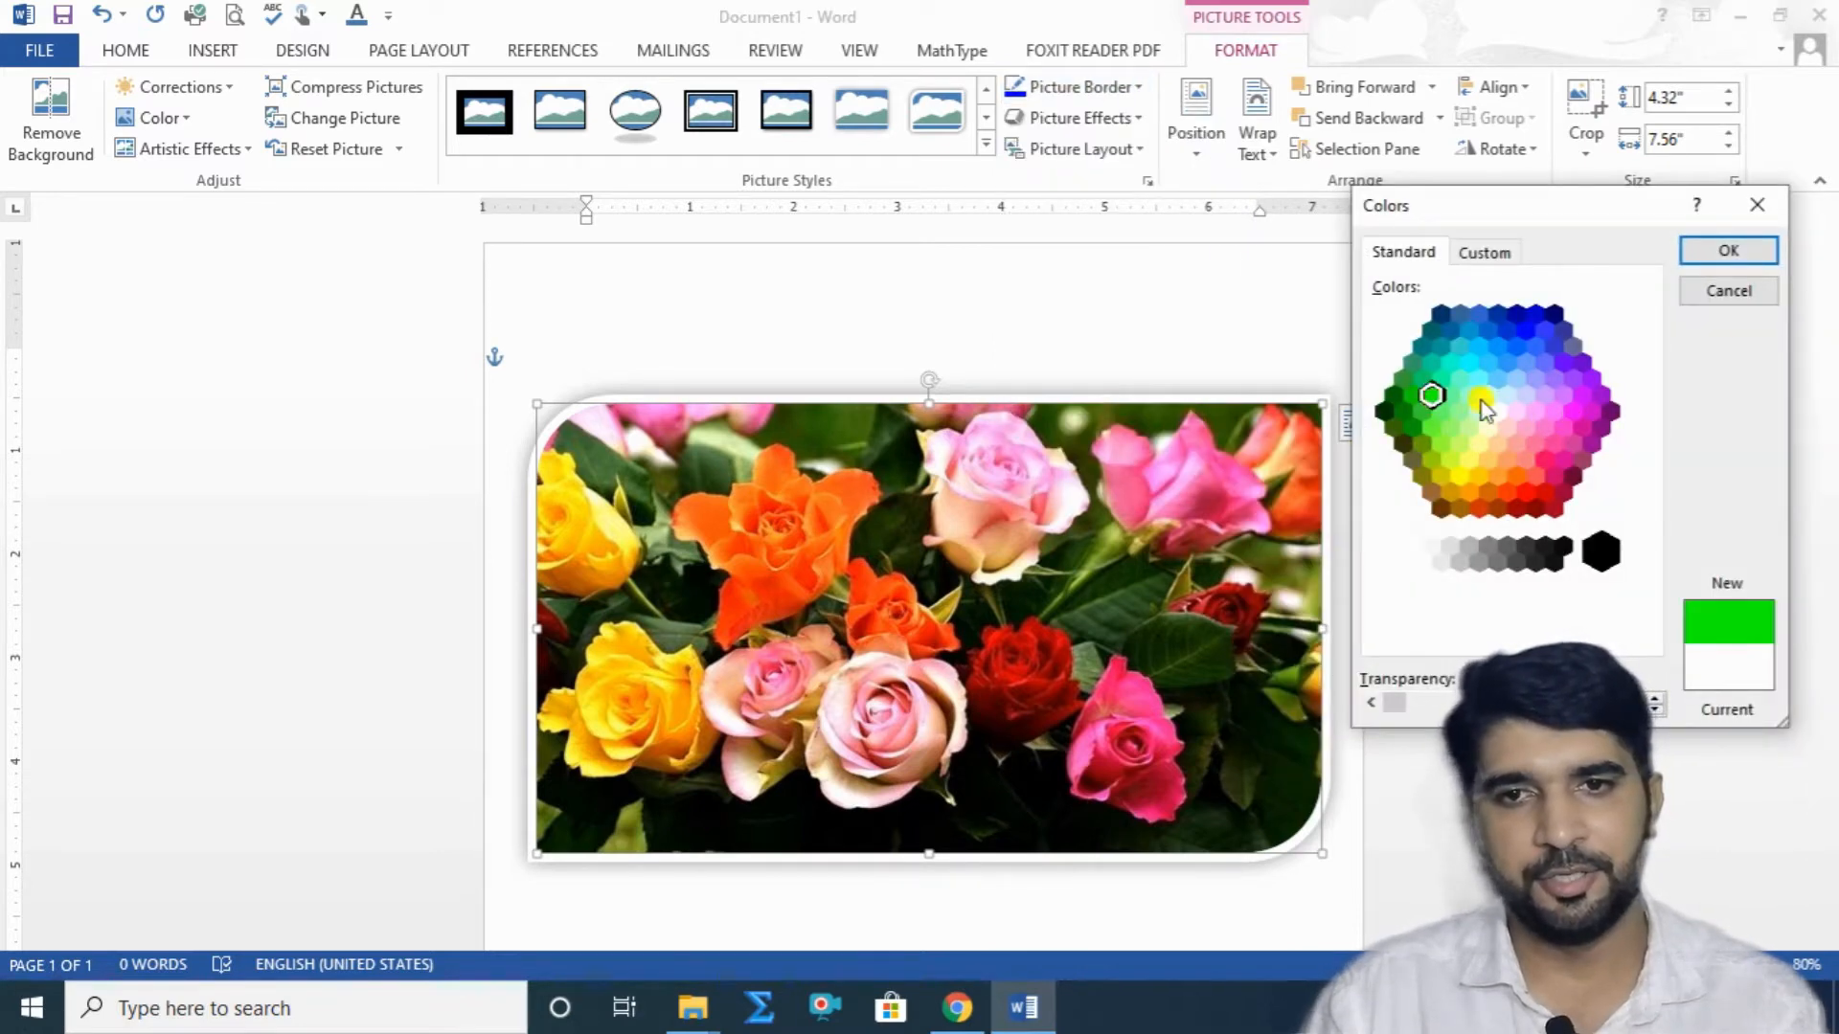
click(1727, 250)
click(1295, 353)
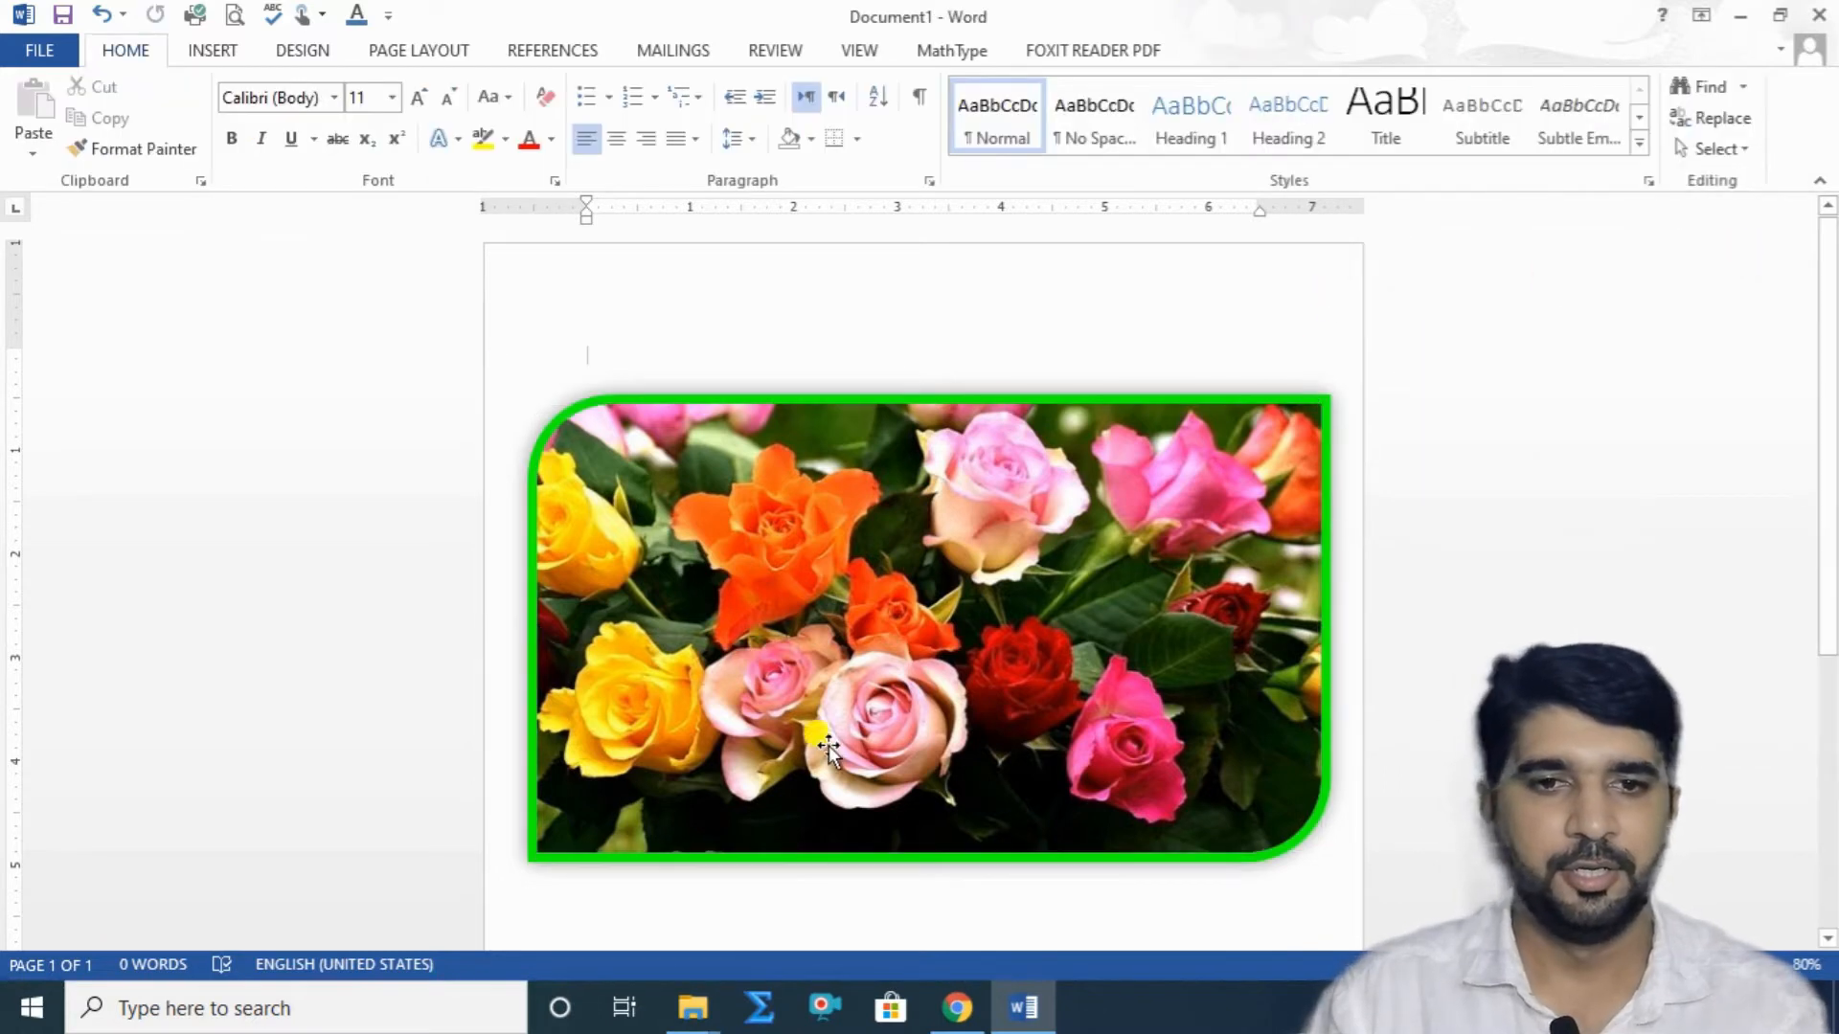
Apply the white snipped diagonal corner style to the roses picture and color its border with the recent bright blue.
click(1147, 638)
click(985, 143)
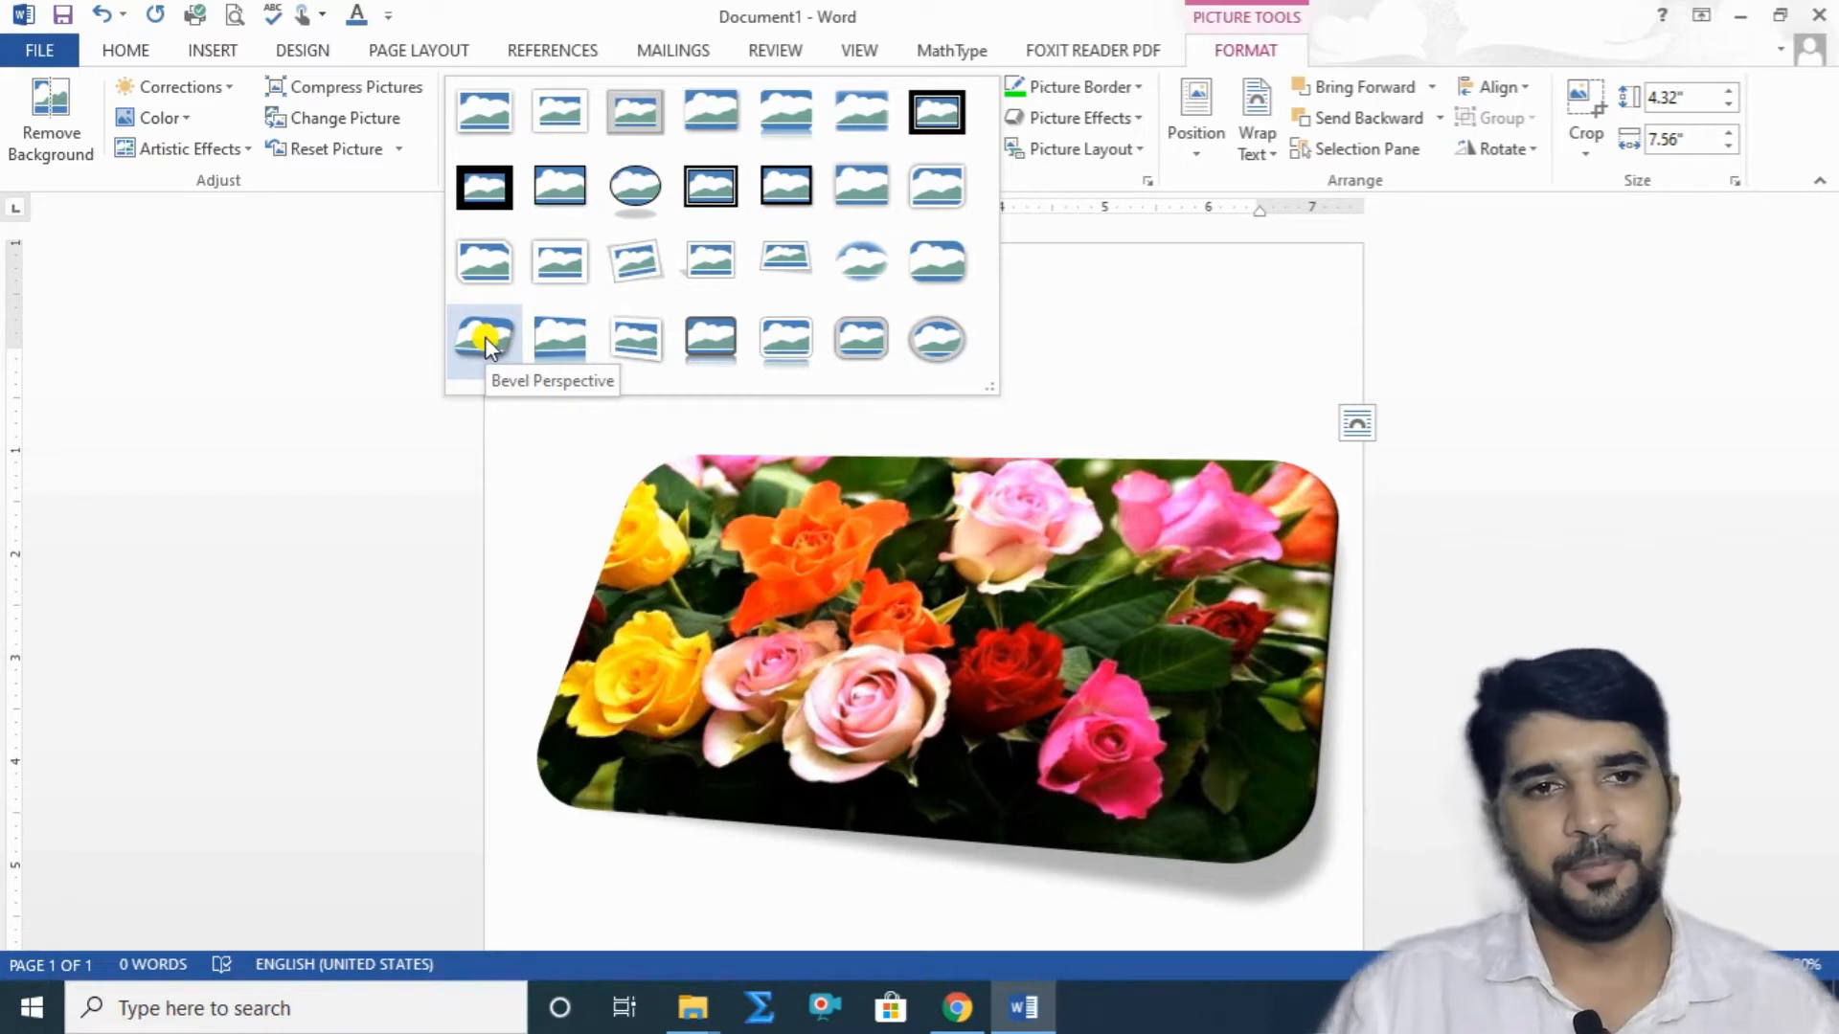
click(486, 276)
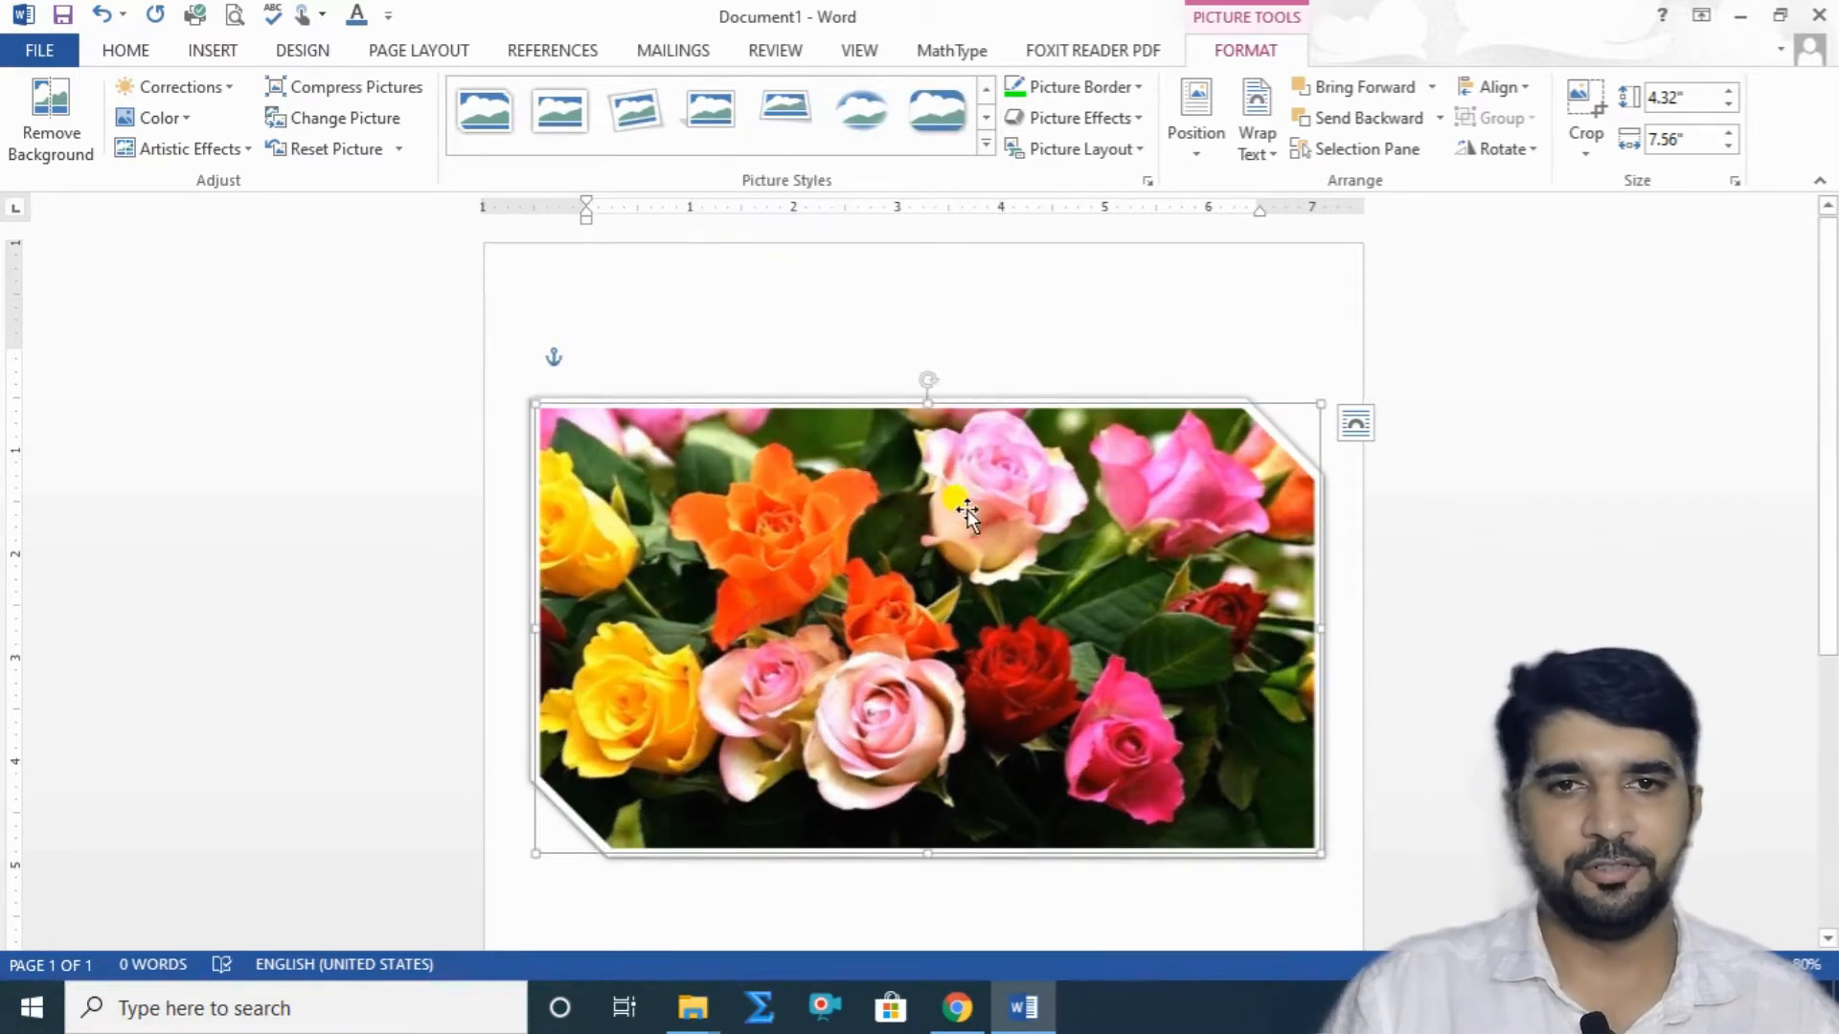
click(1059, 84)
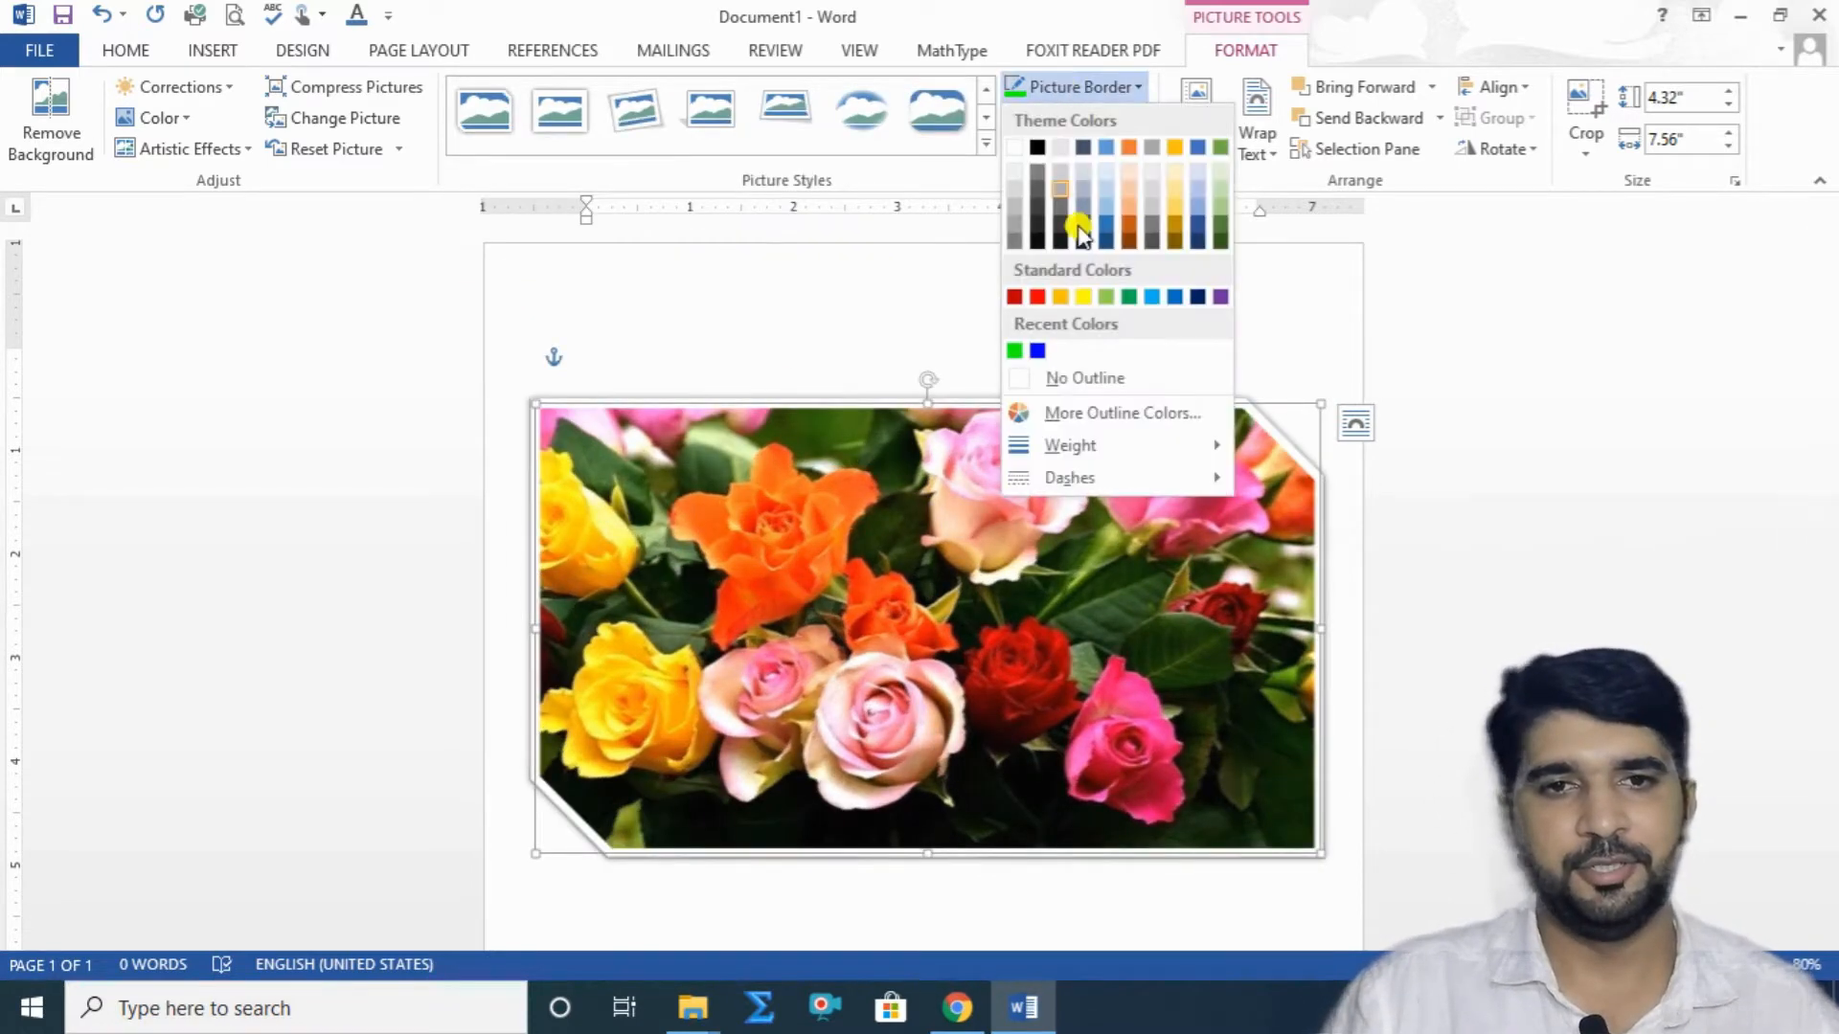
click(1039, 350)
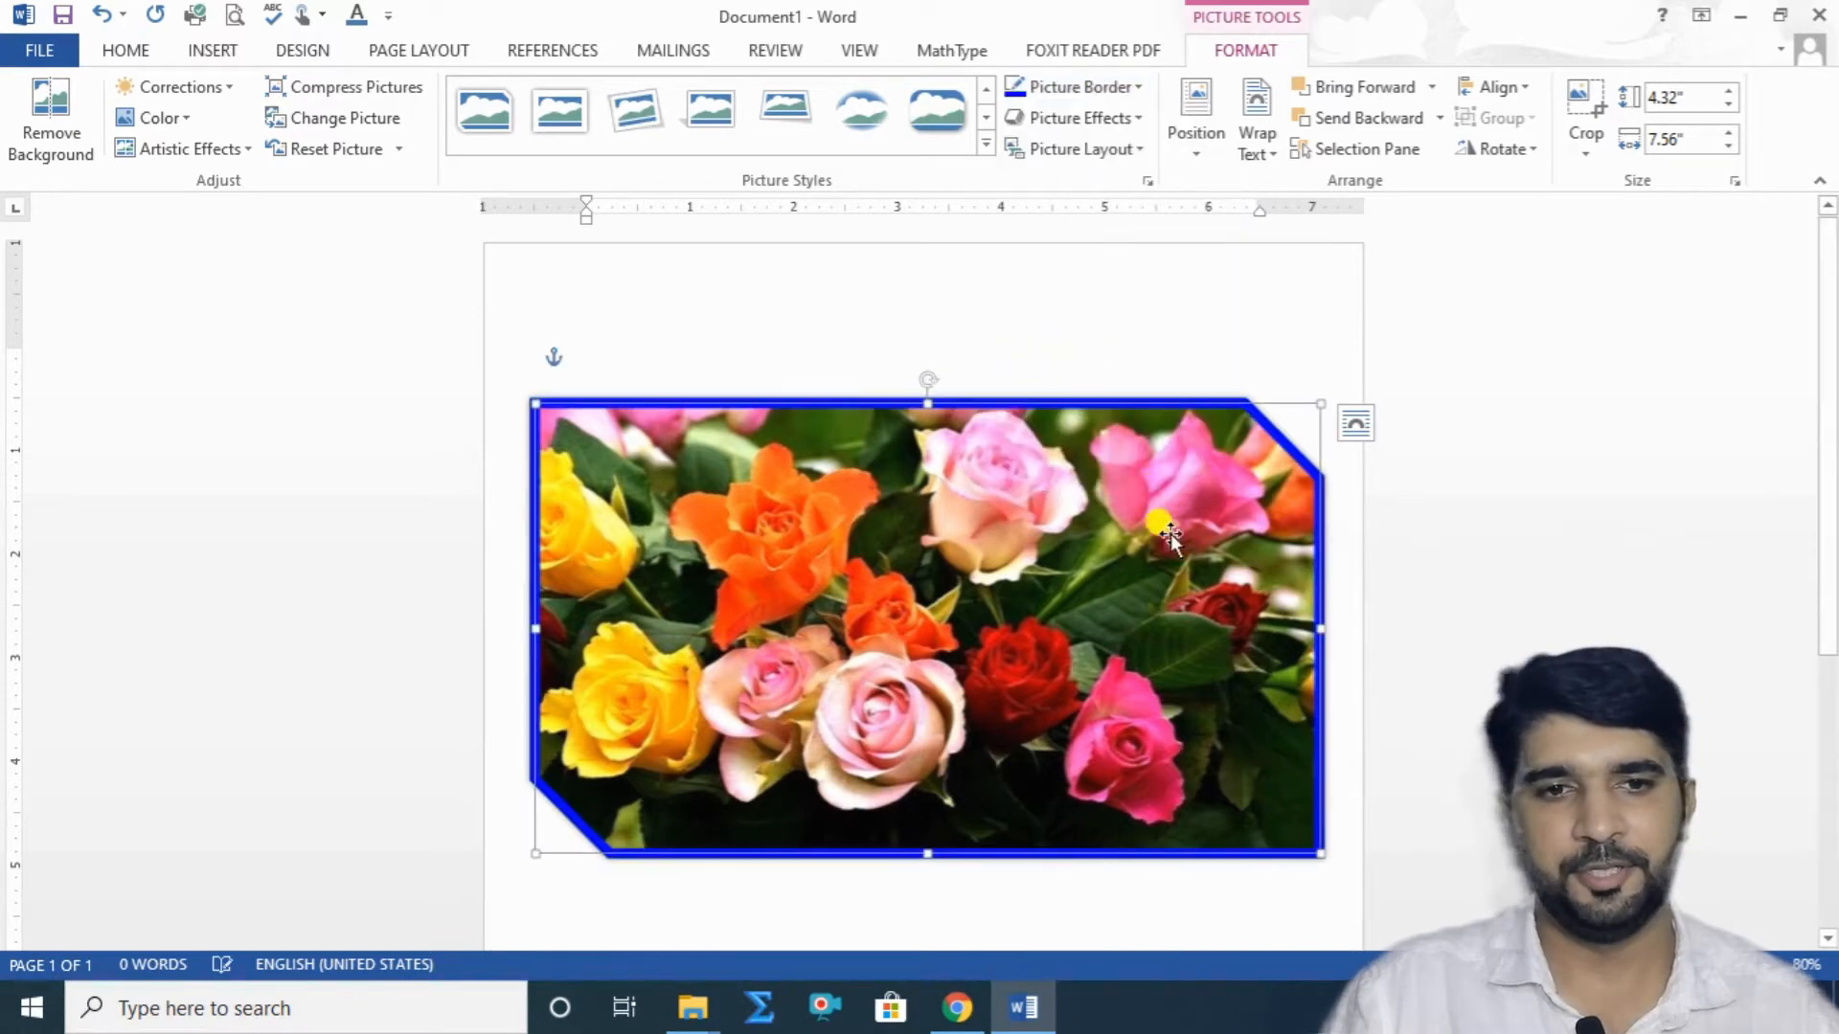
click(1185, 362)
click(1190, 411)
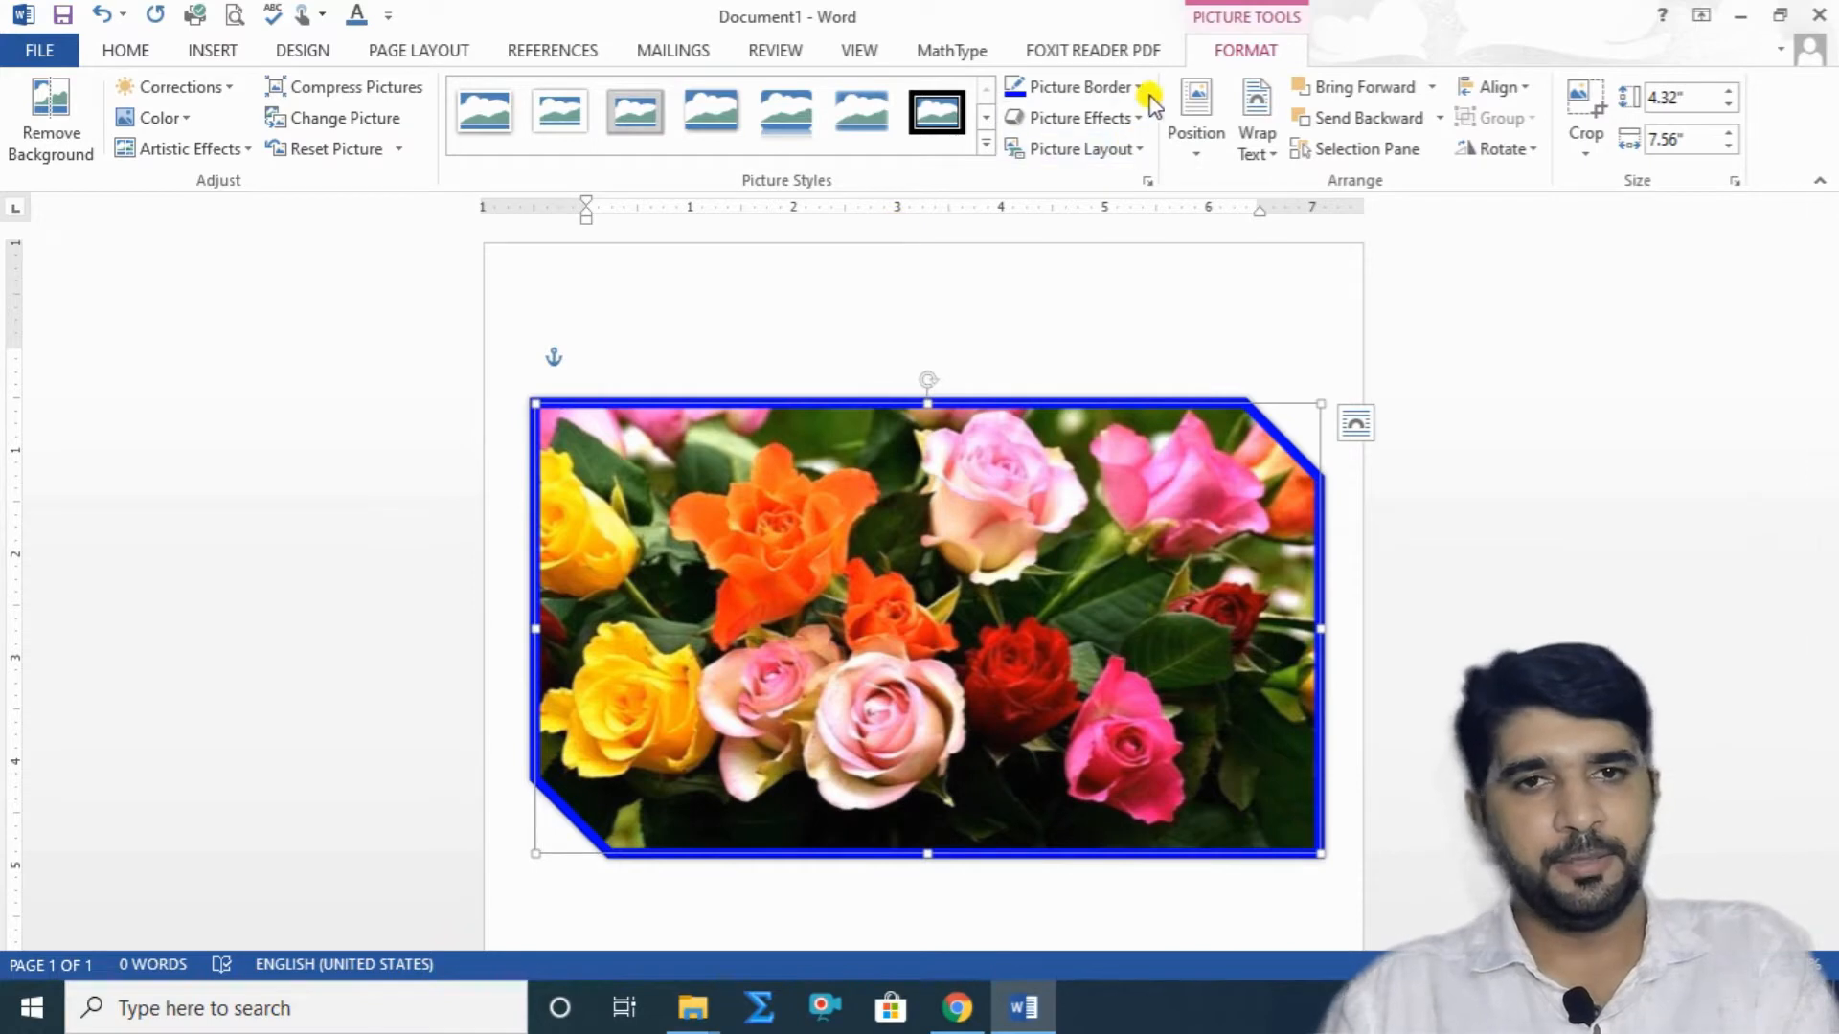
Open the detailed line settings for the picture's border from the weight options.
click(1146, 98)
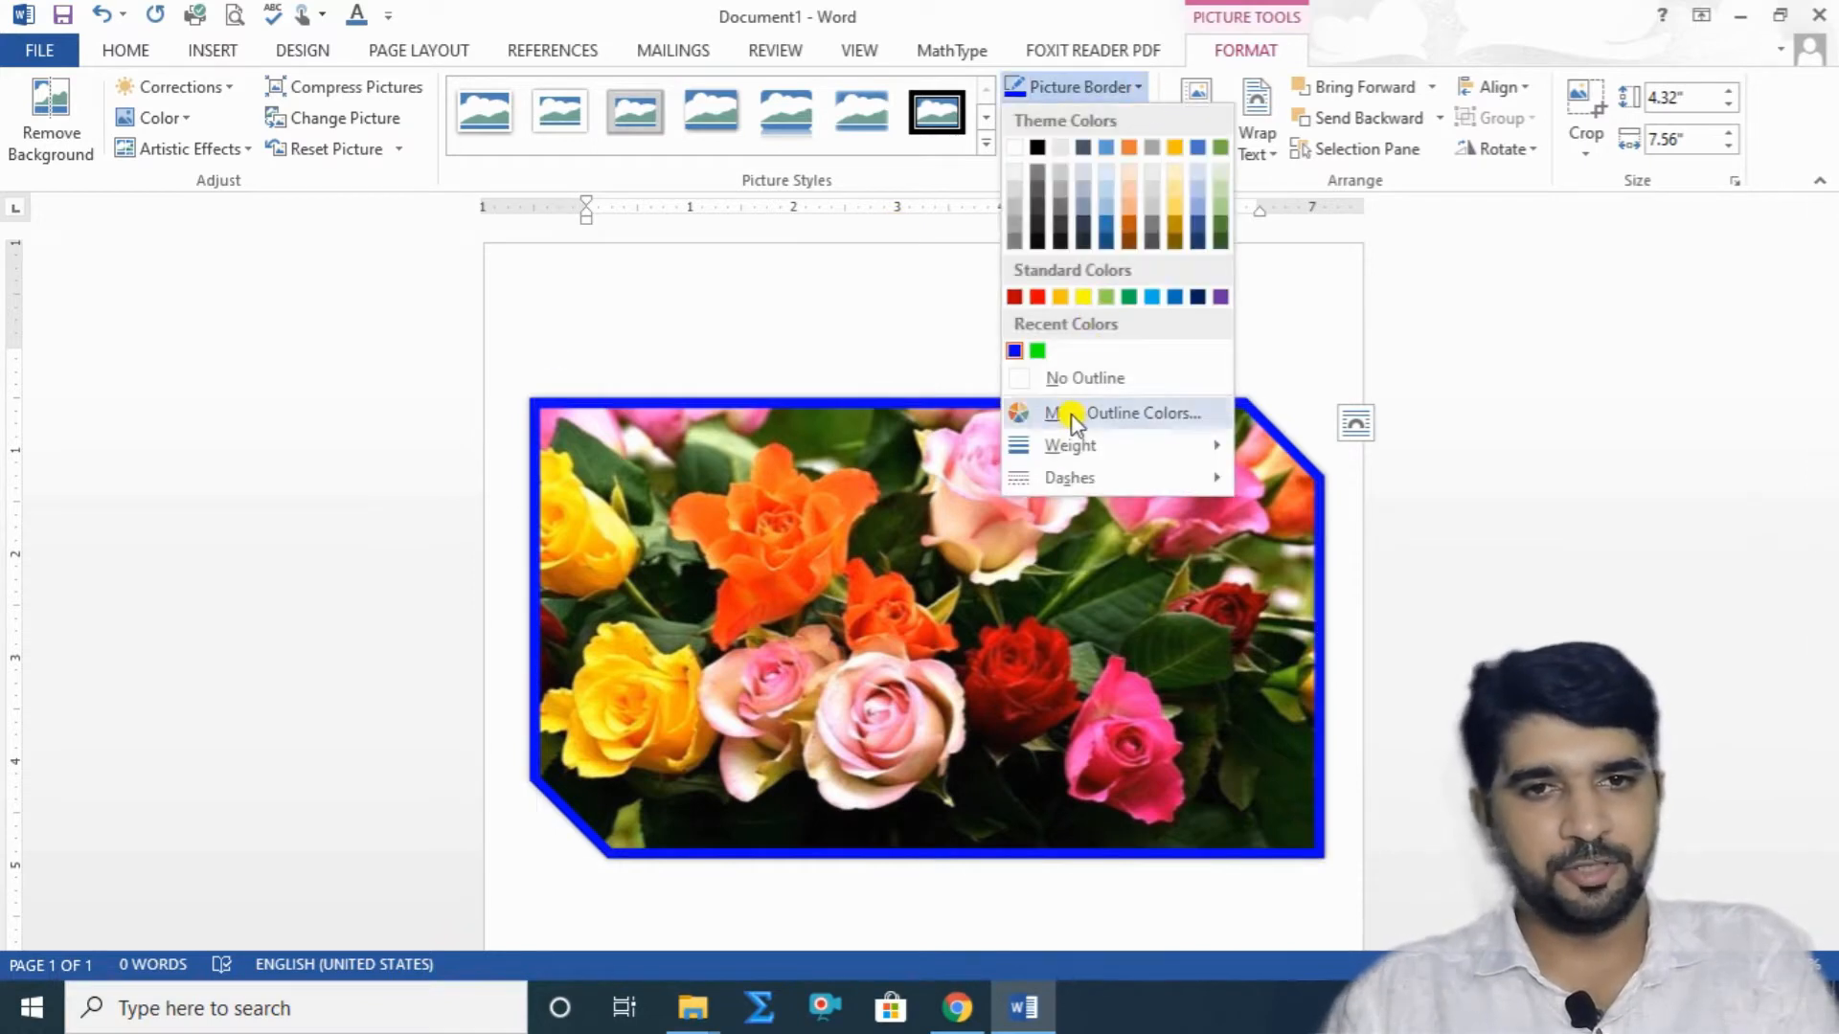
mouse_move(1063, 445)
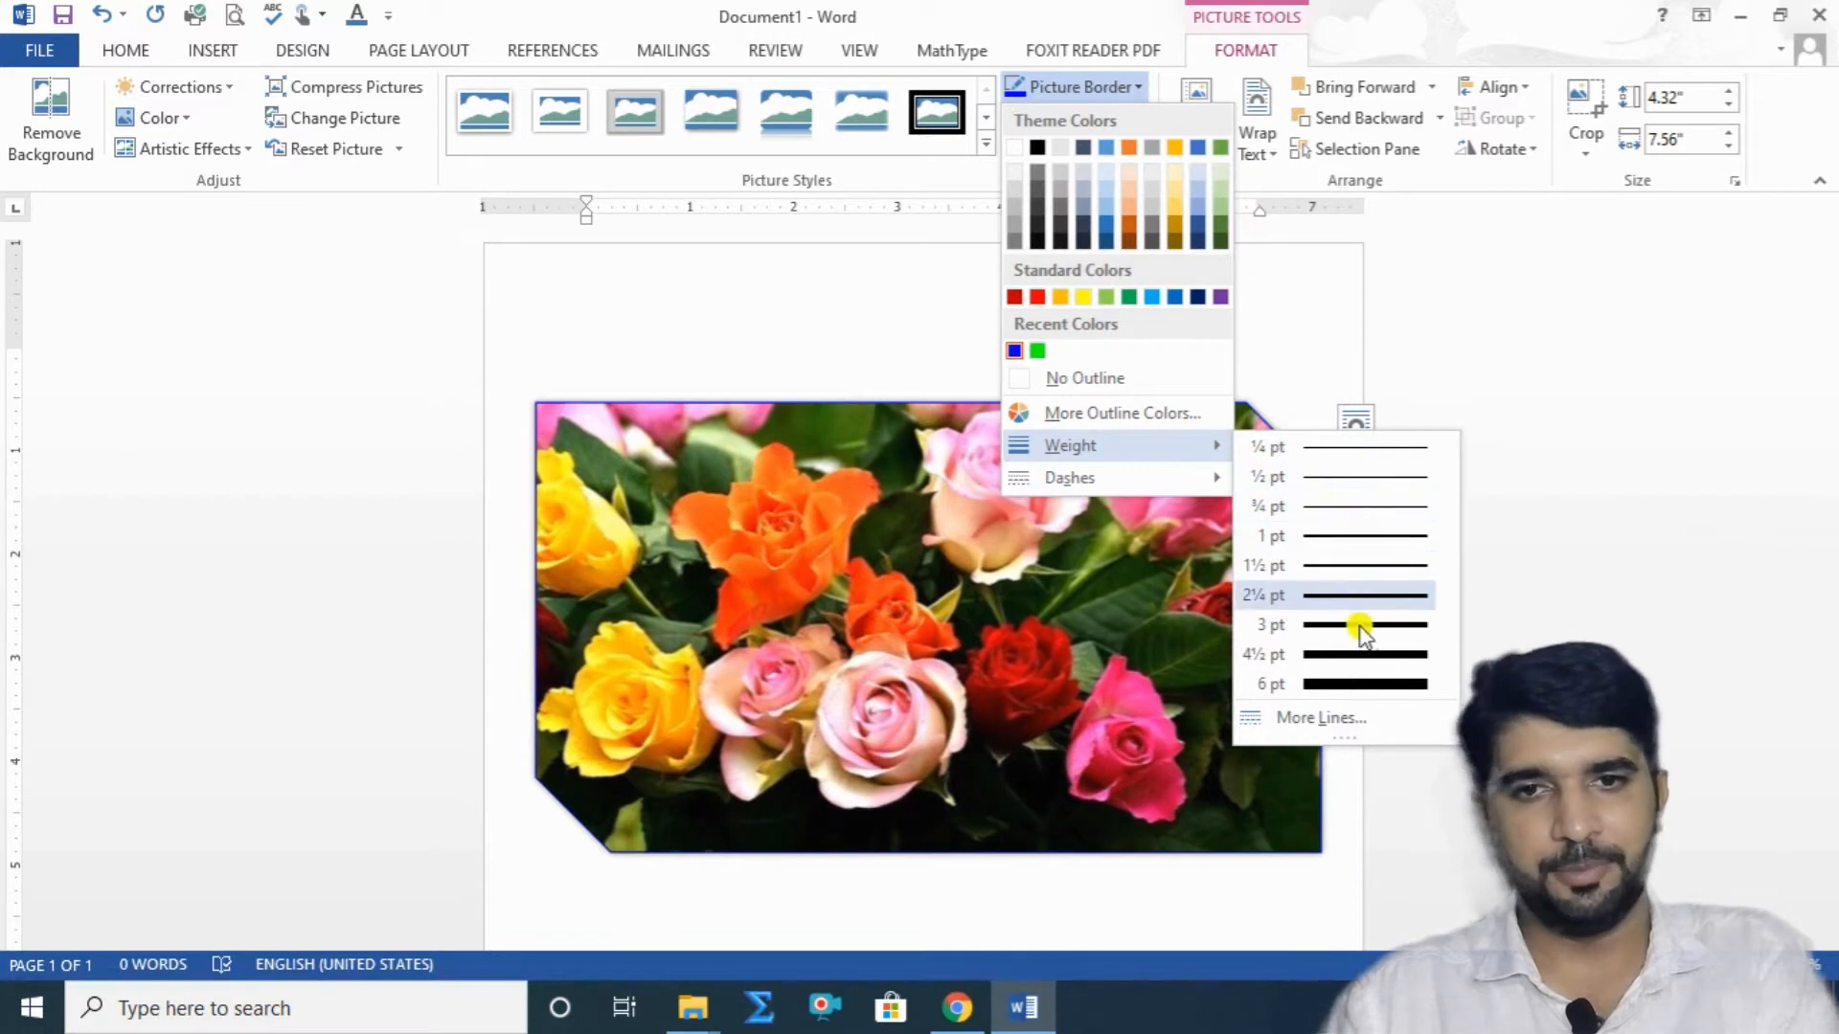
click(1364, 720)
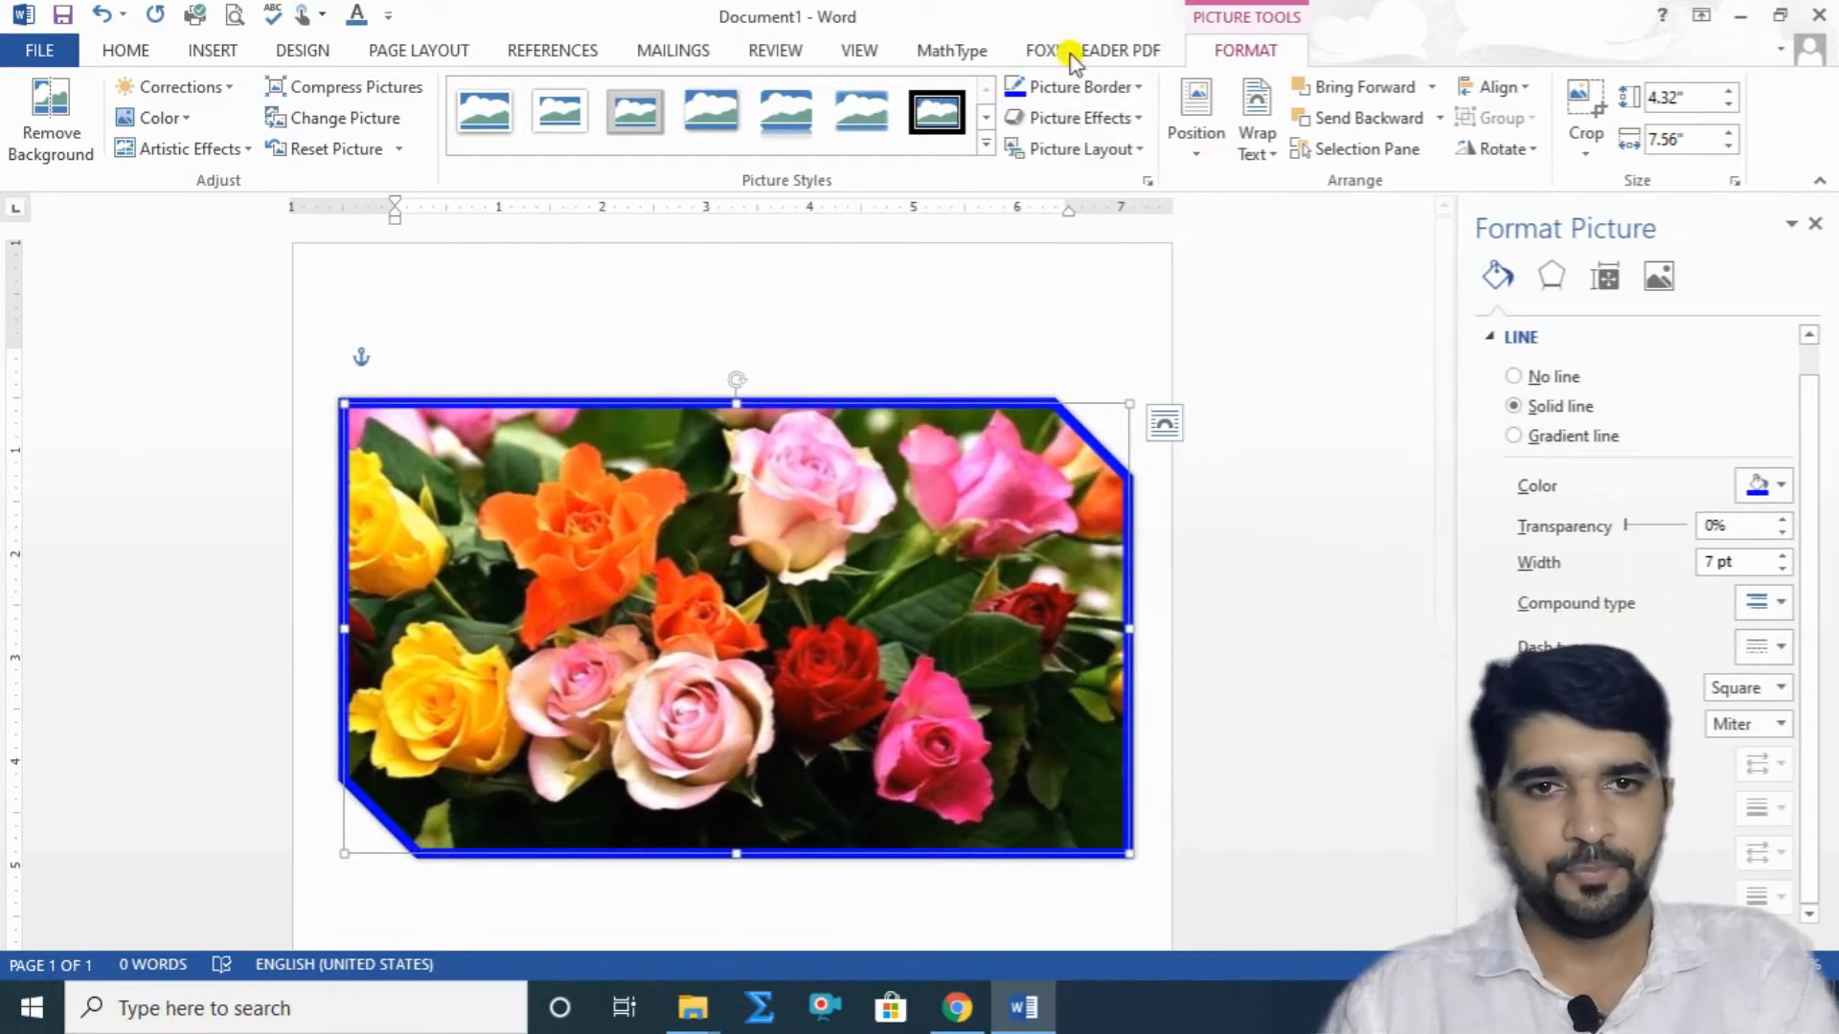
Try the two dotted dash types on the picture's blue border, and reselect the picture.
click(1777, 649)
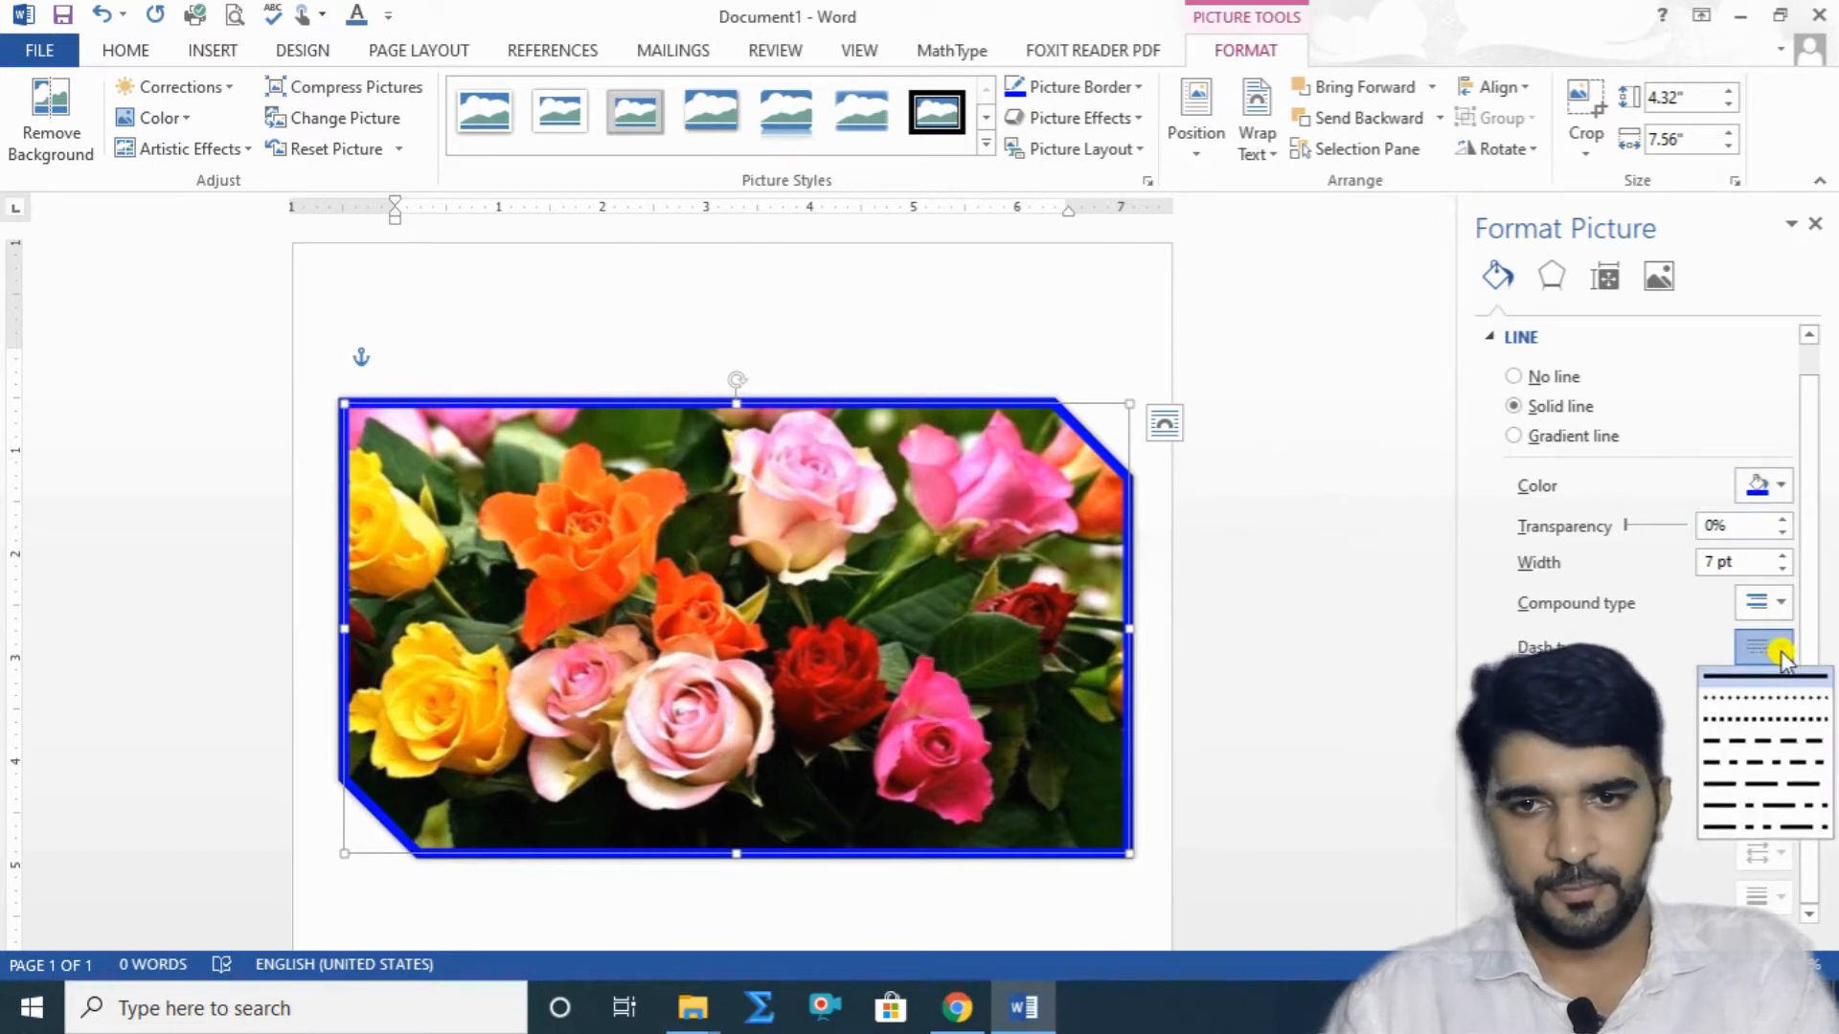
click(1769, 720)
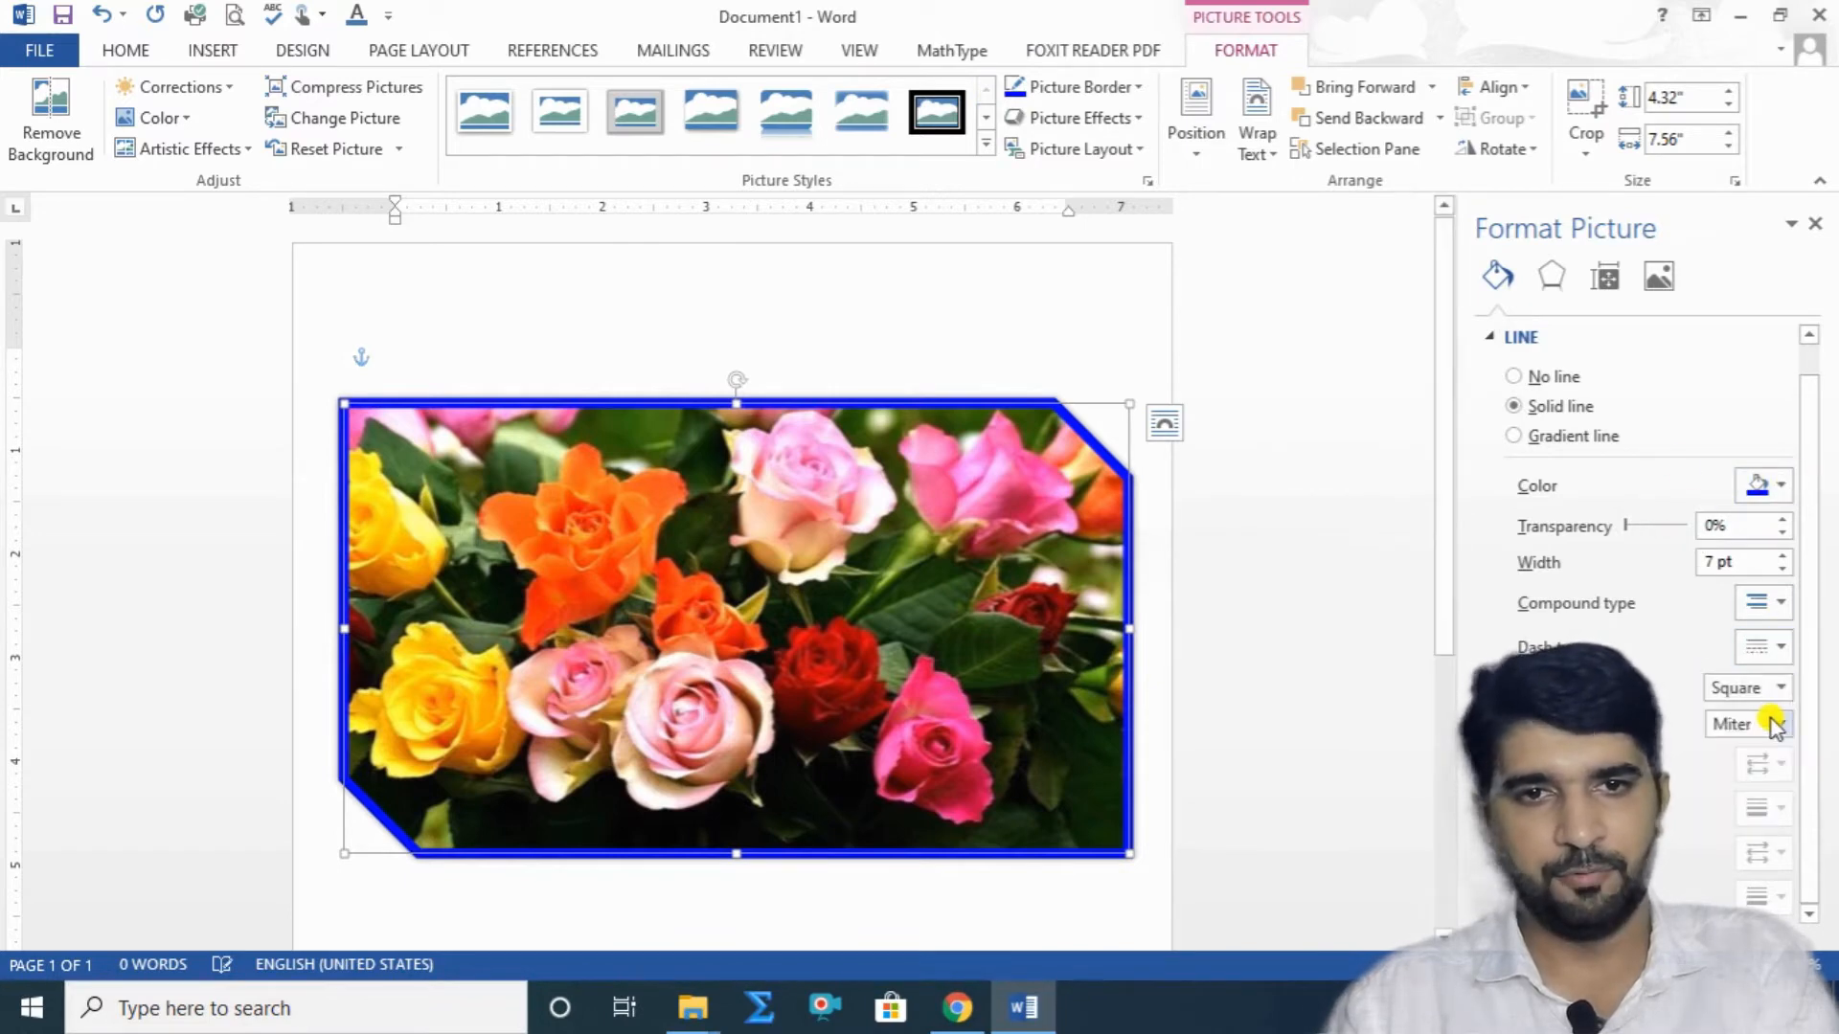
click(1777, 647)
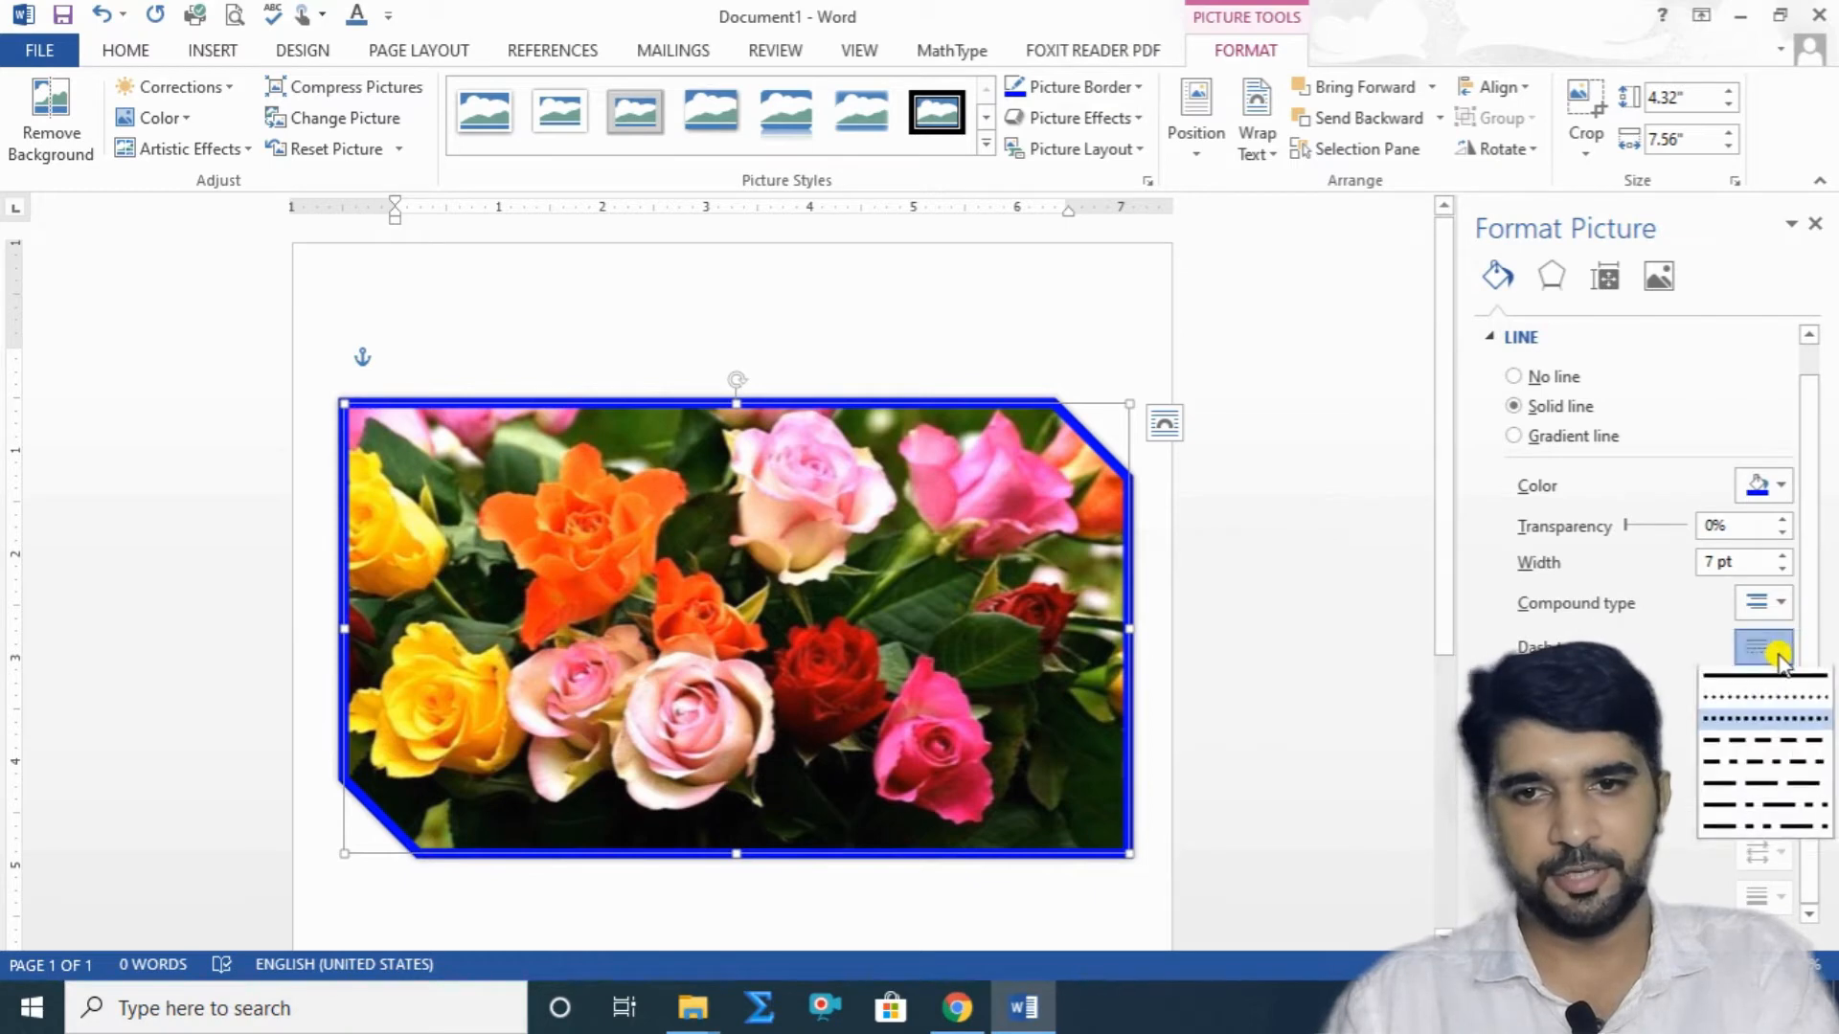
click(1783, 702)
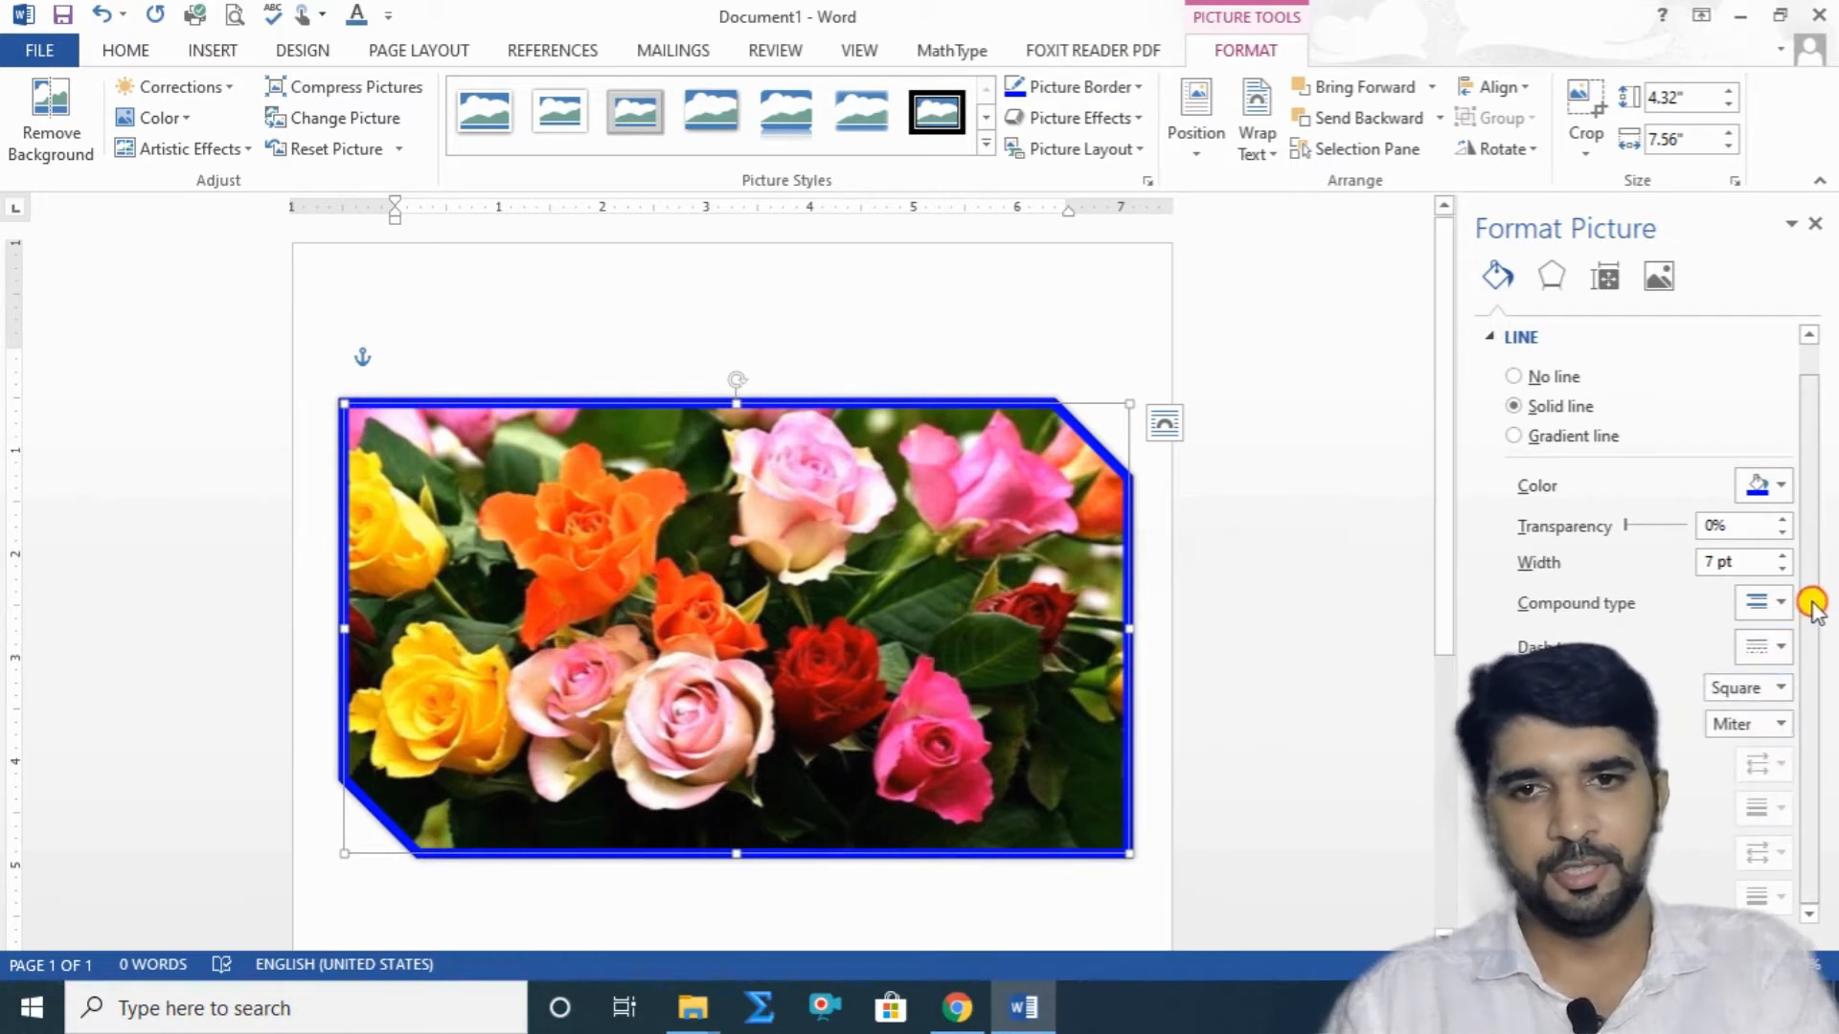
click(1319, 483)
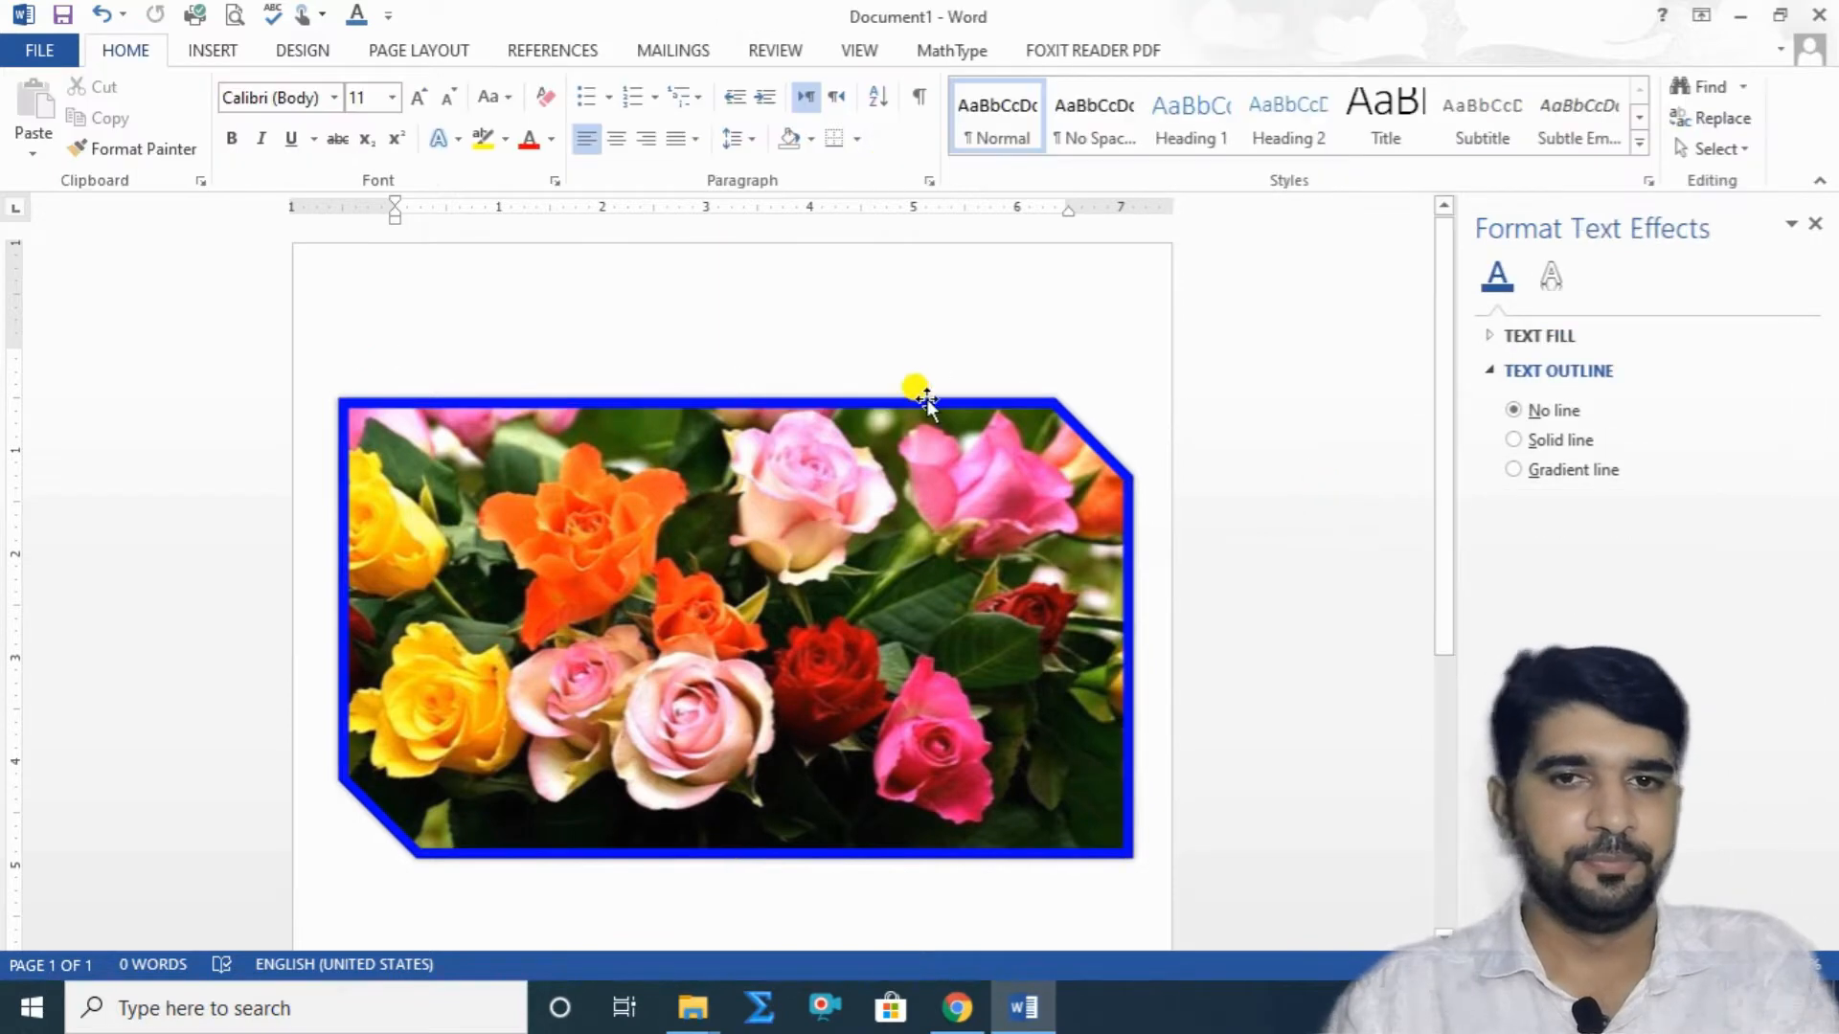
click(946, 466)
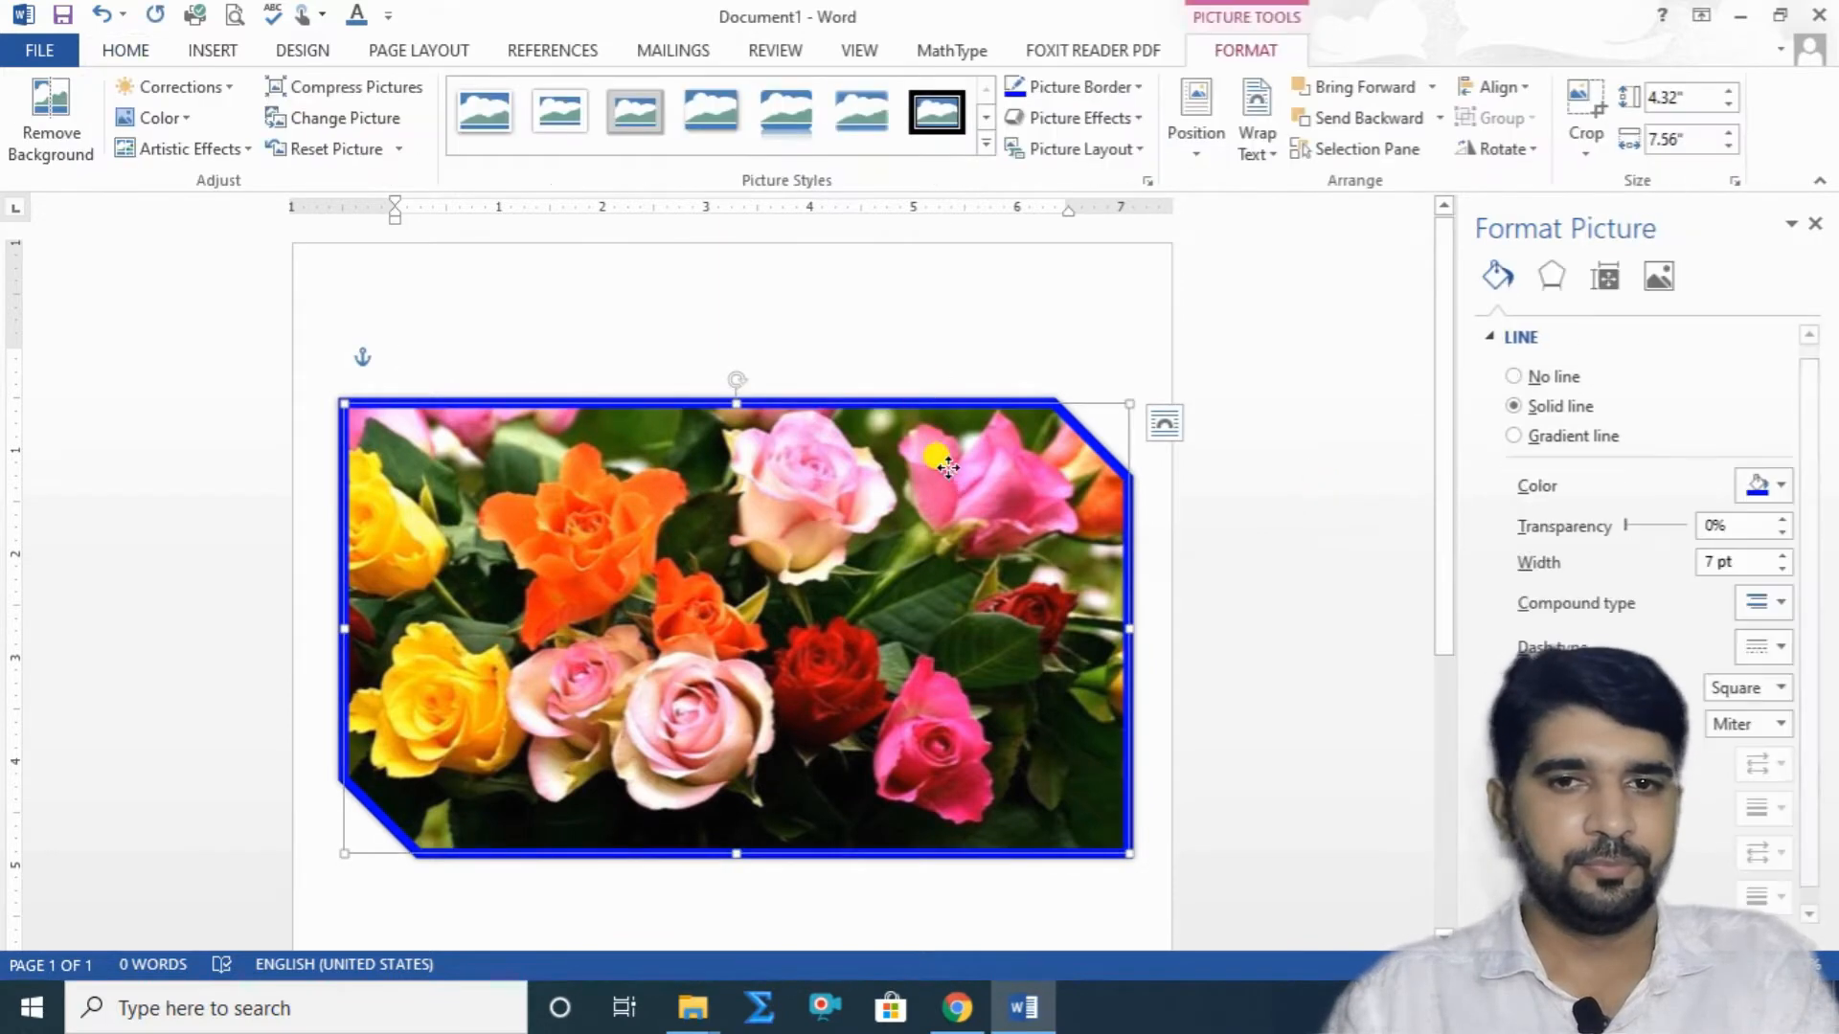
click(1145, 91)
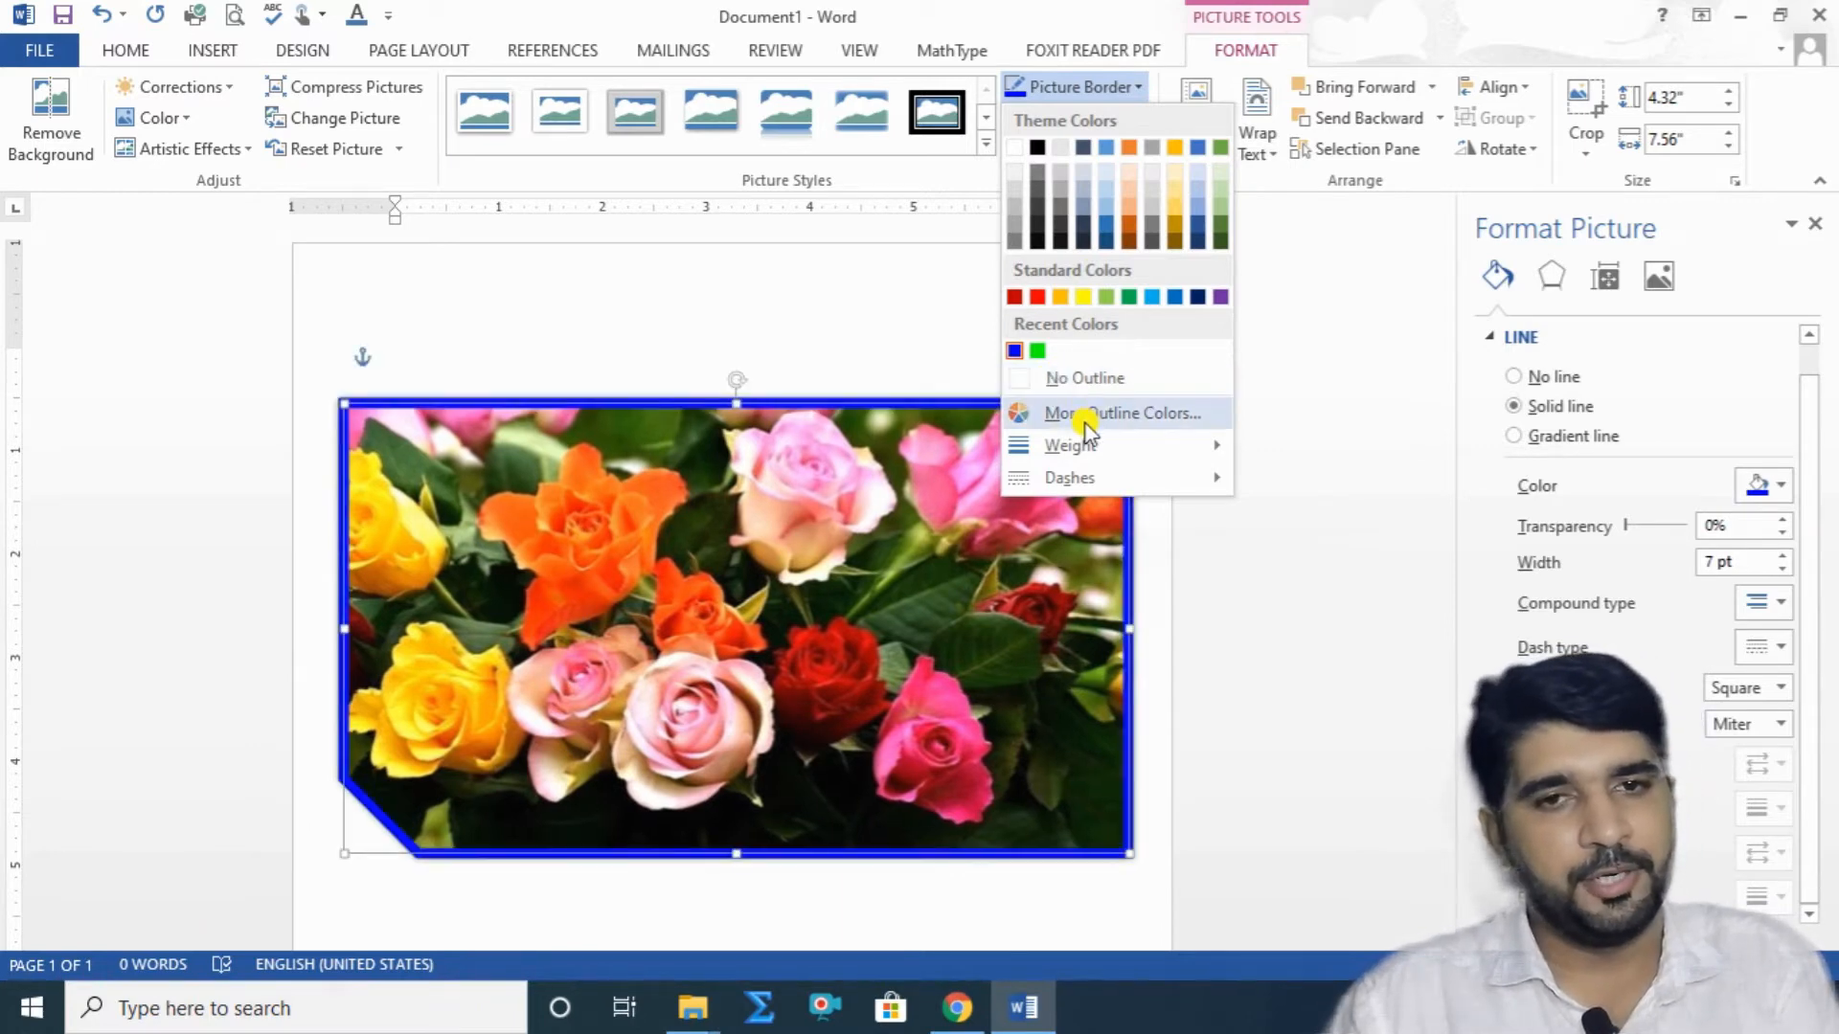
mouse_move(1226, 442)
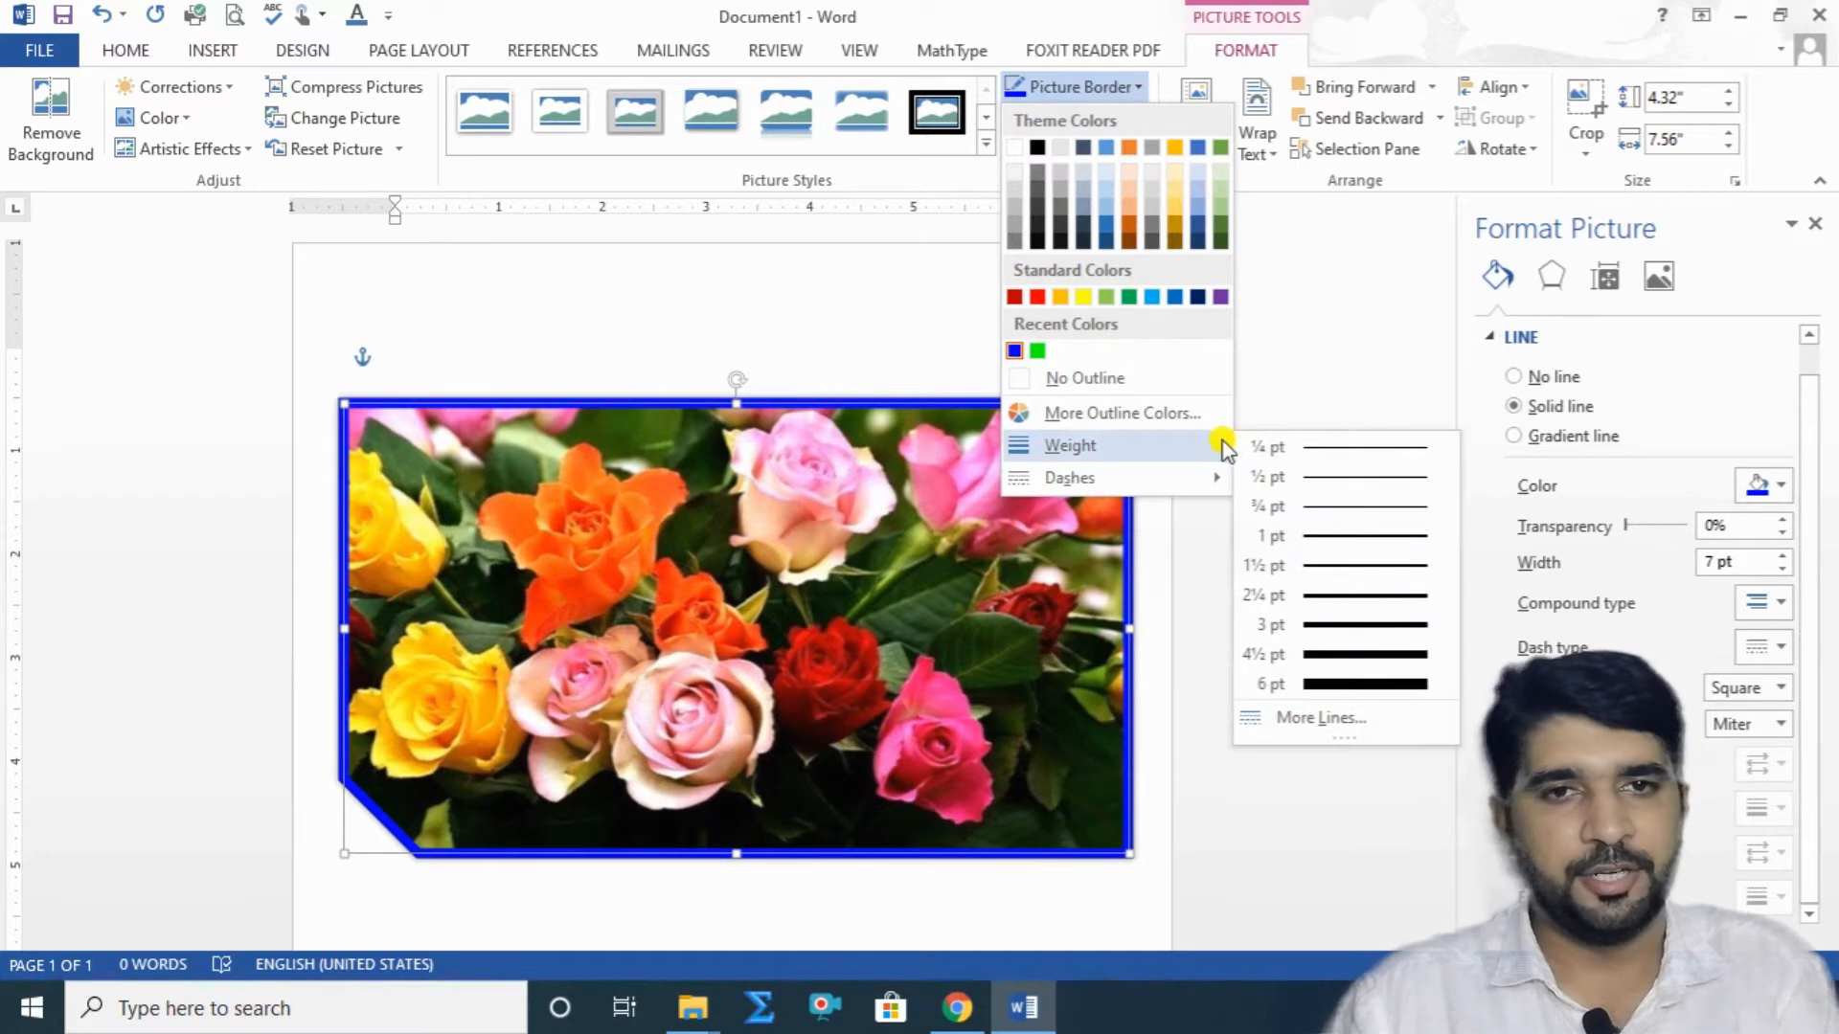
click(1108, 589)
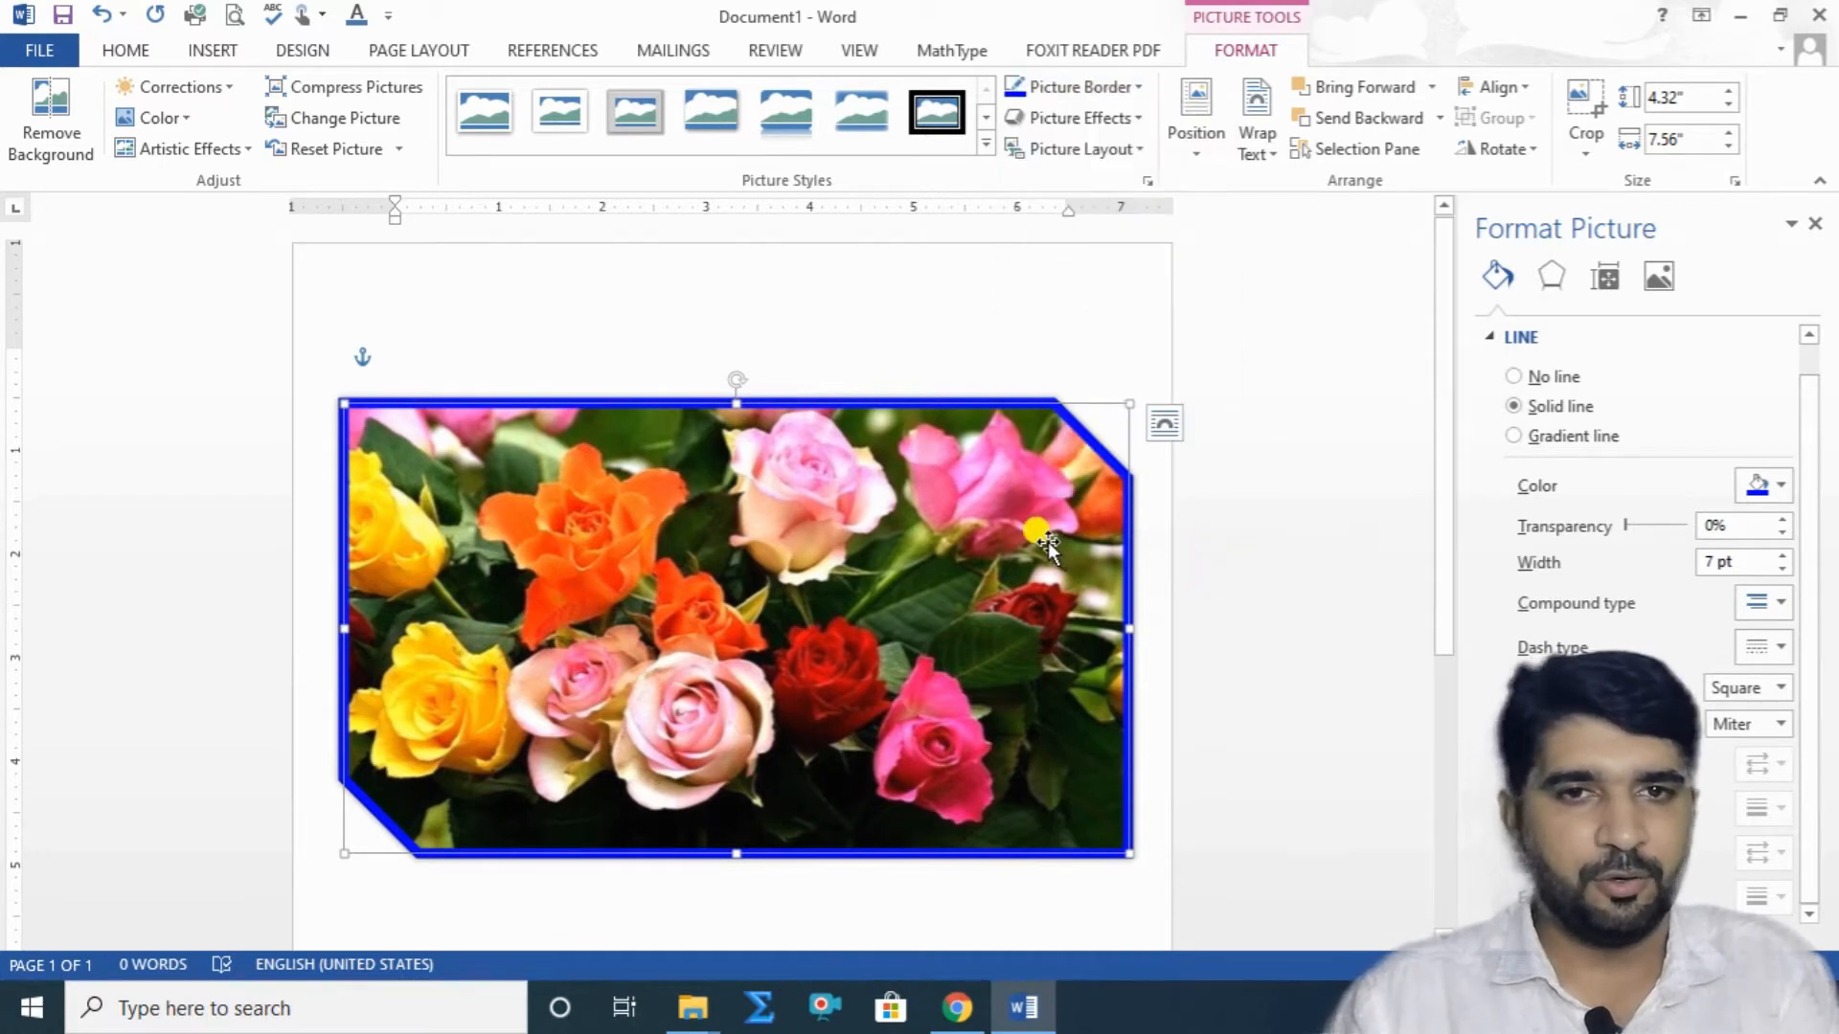
Apply the Preset 9 picture effect to the roses picture.
click(1143, 120)
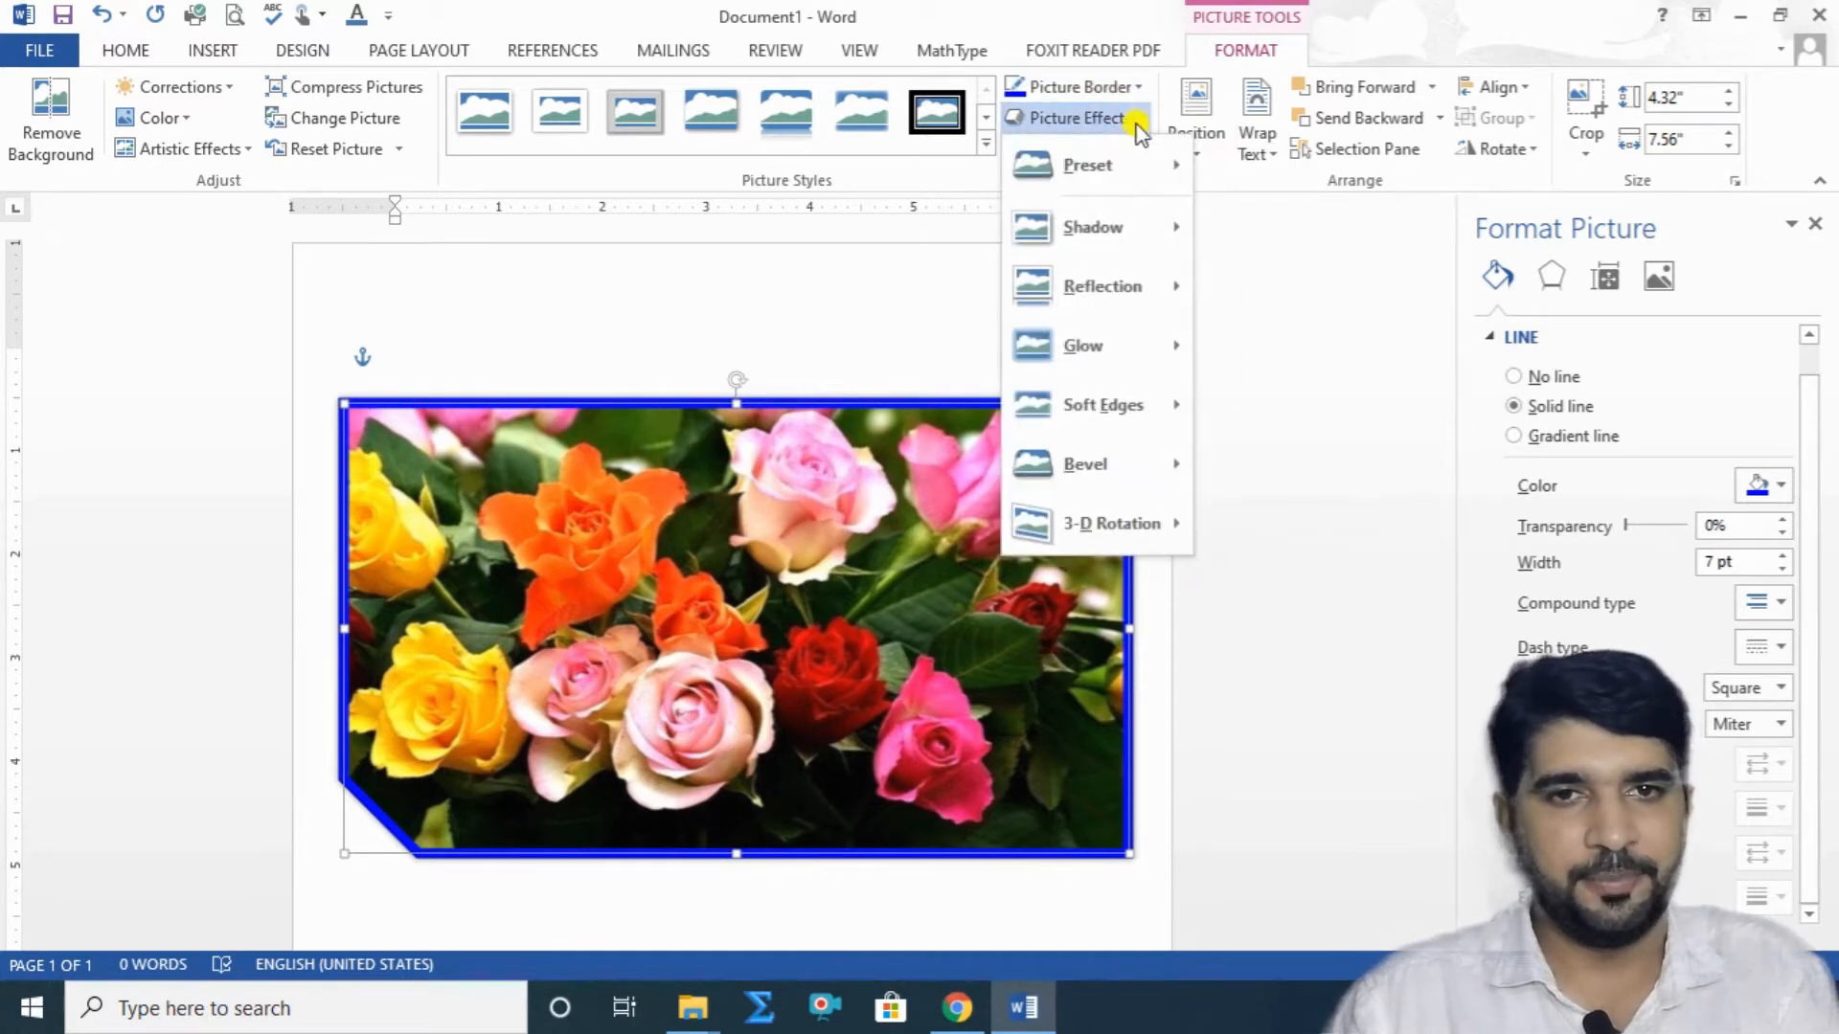
mouse_move(1101, 164)
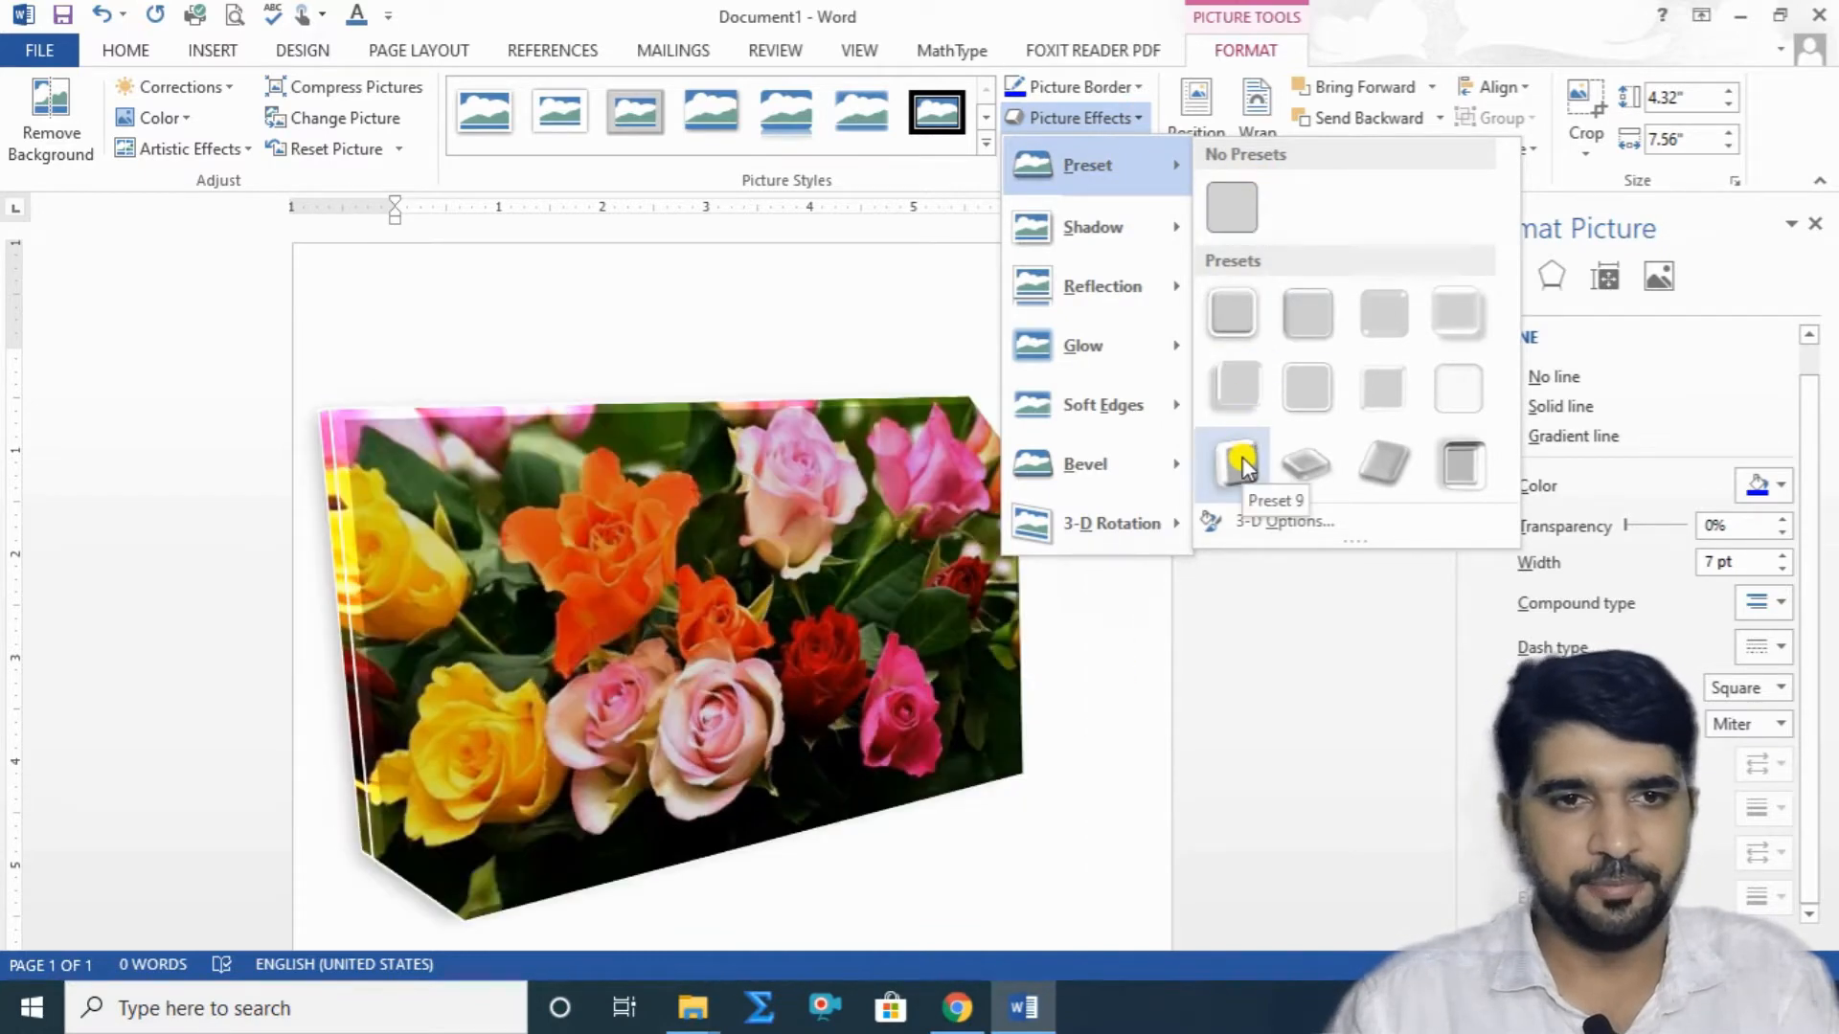
click(1241, 466)
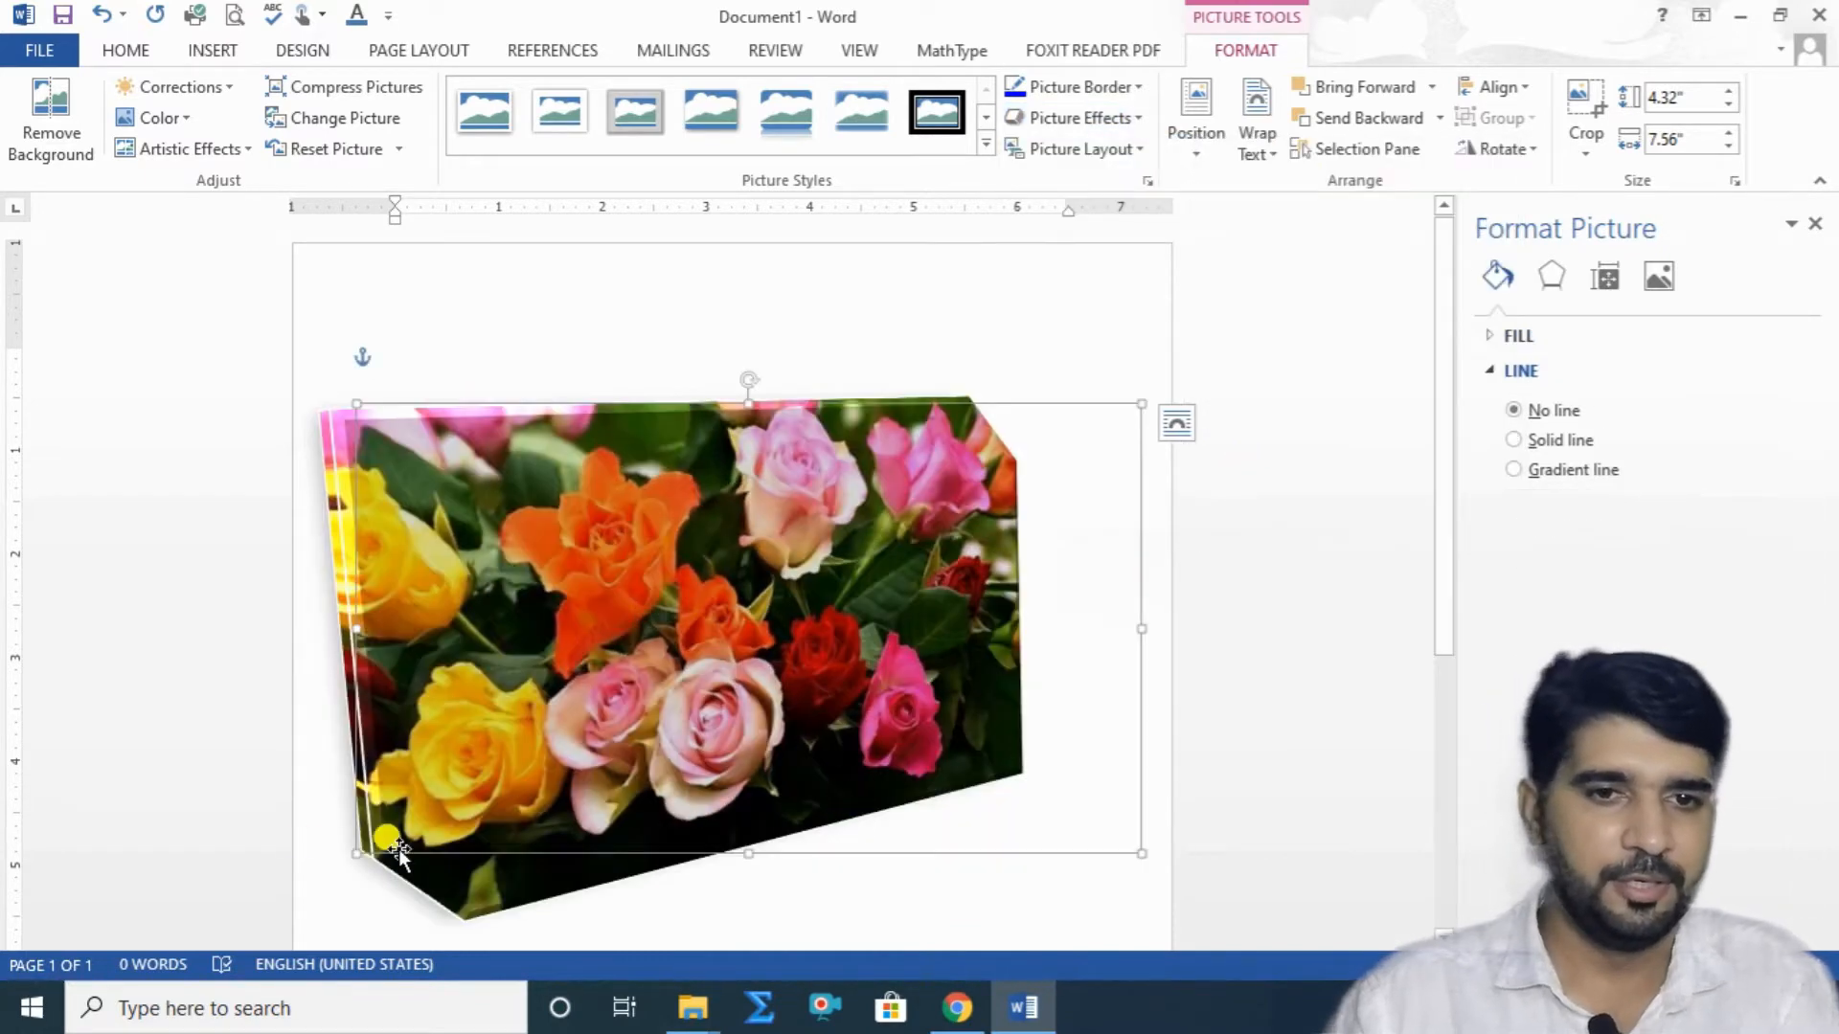
Remove the preset effect from the roses picture and apply the soft-edged rectangle picture style.
click(1138, 119)
mouse_move(1138, 182)
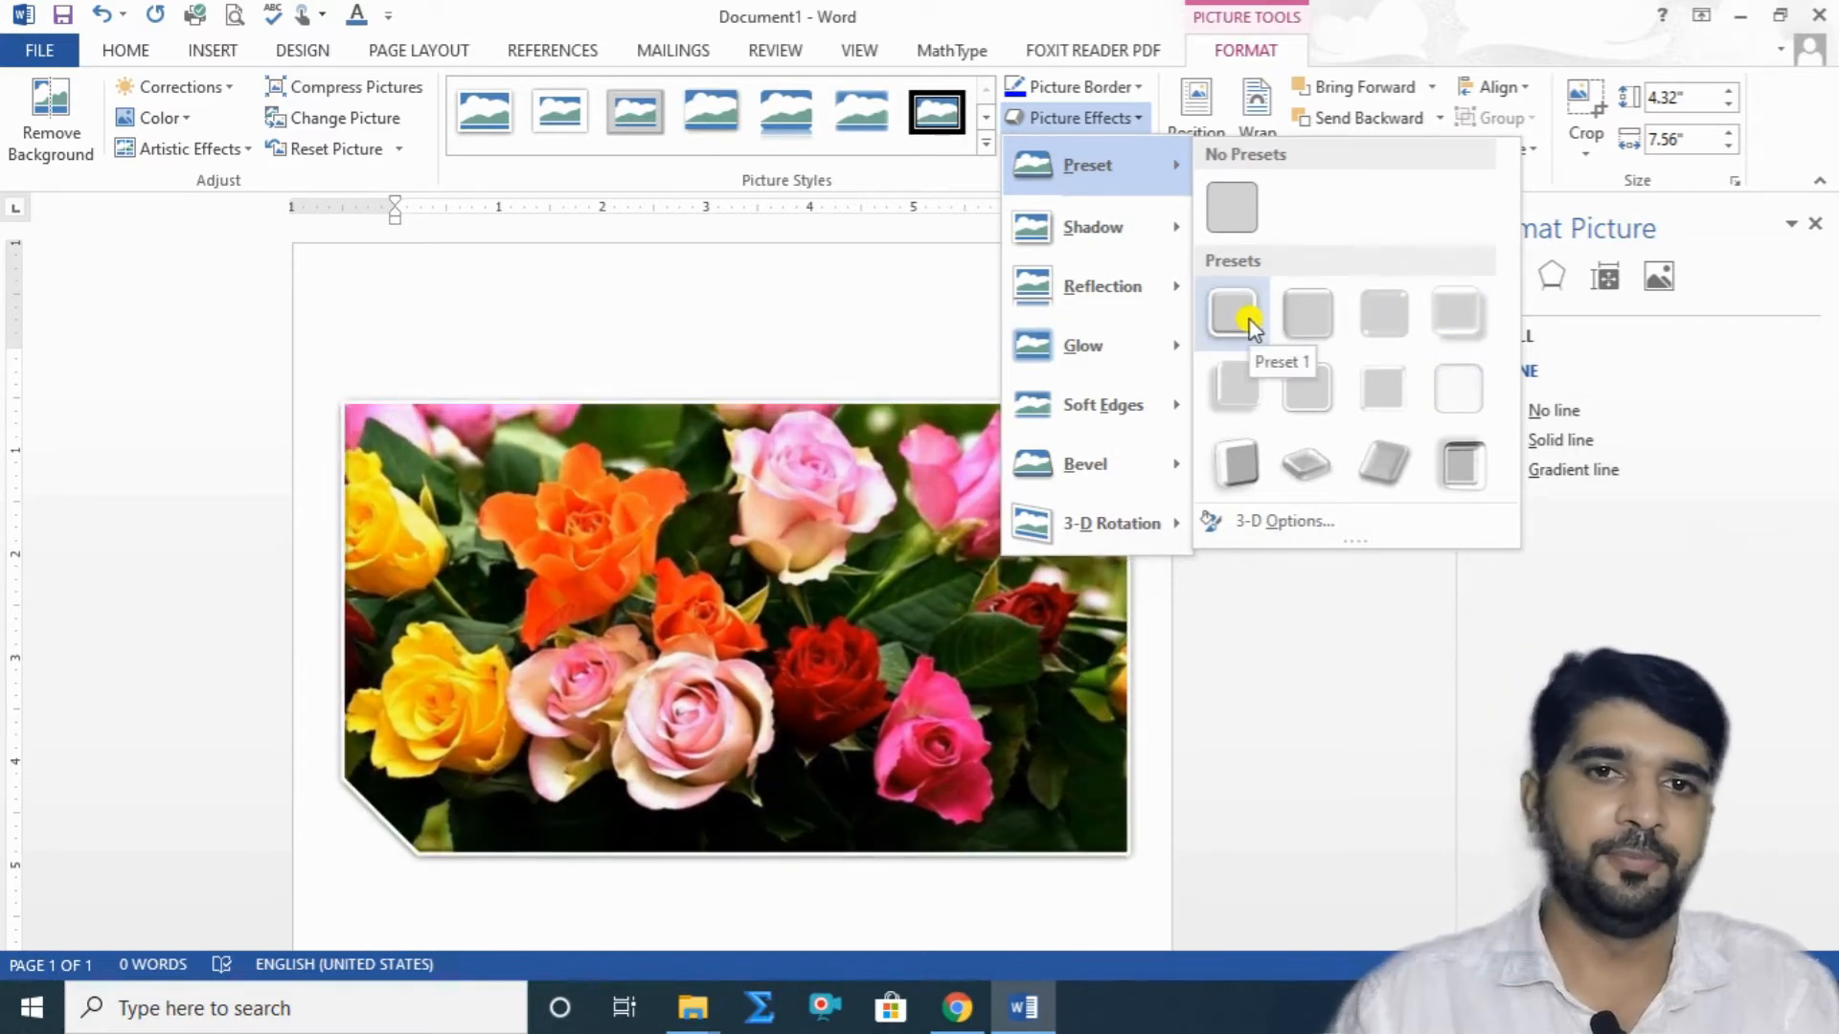
mouse_move(1178, 237)
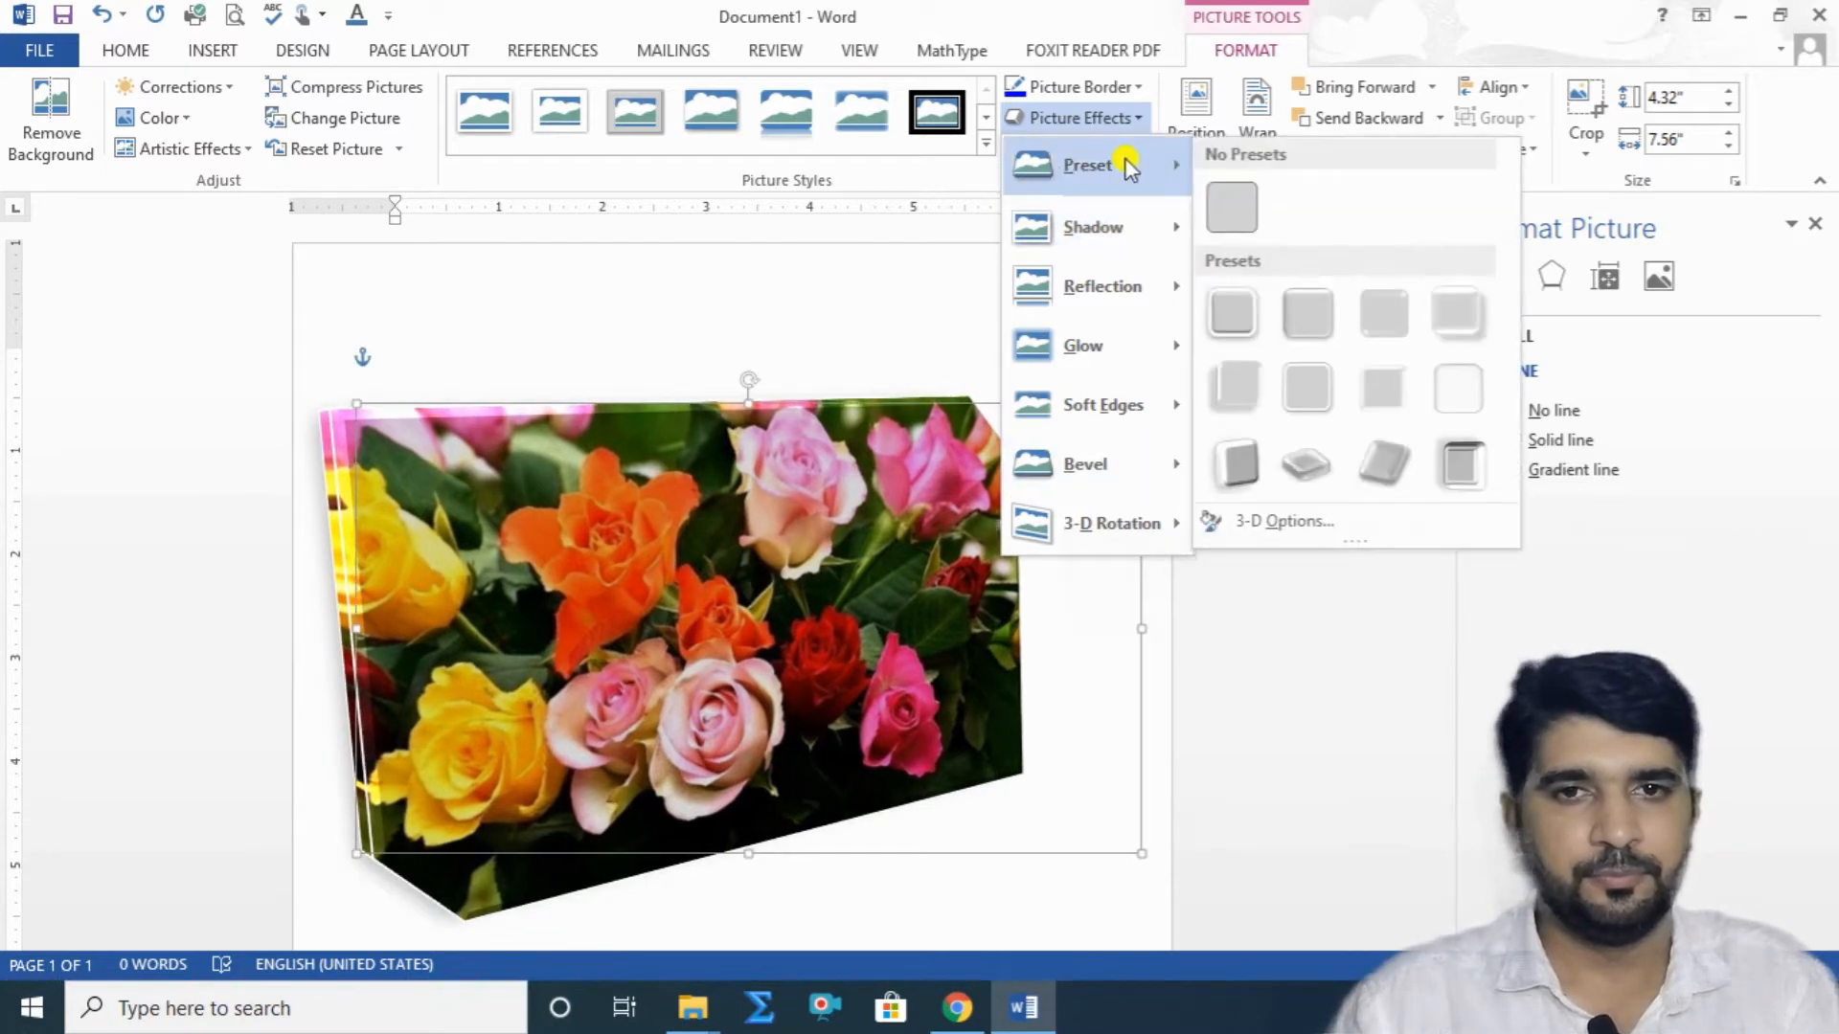
click(1222, 198)
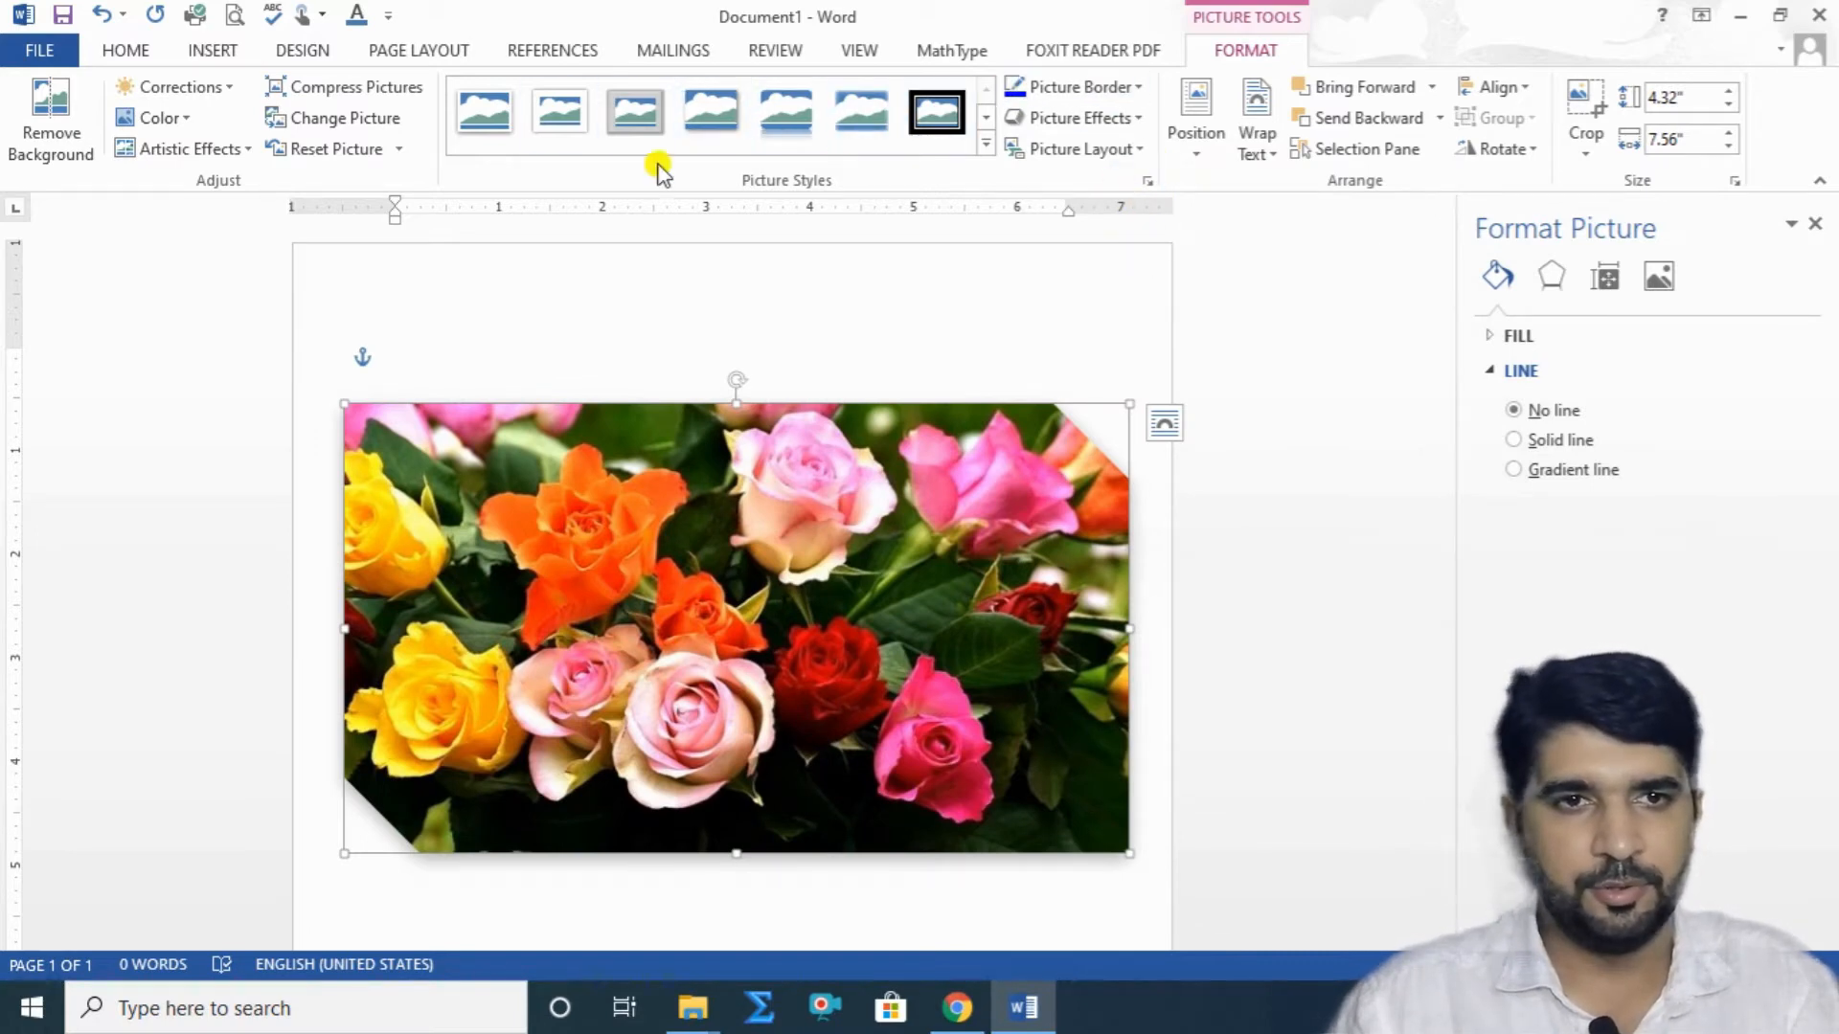
click(867, 142)
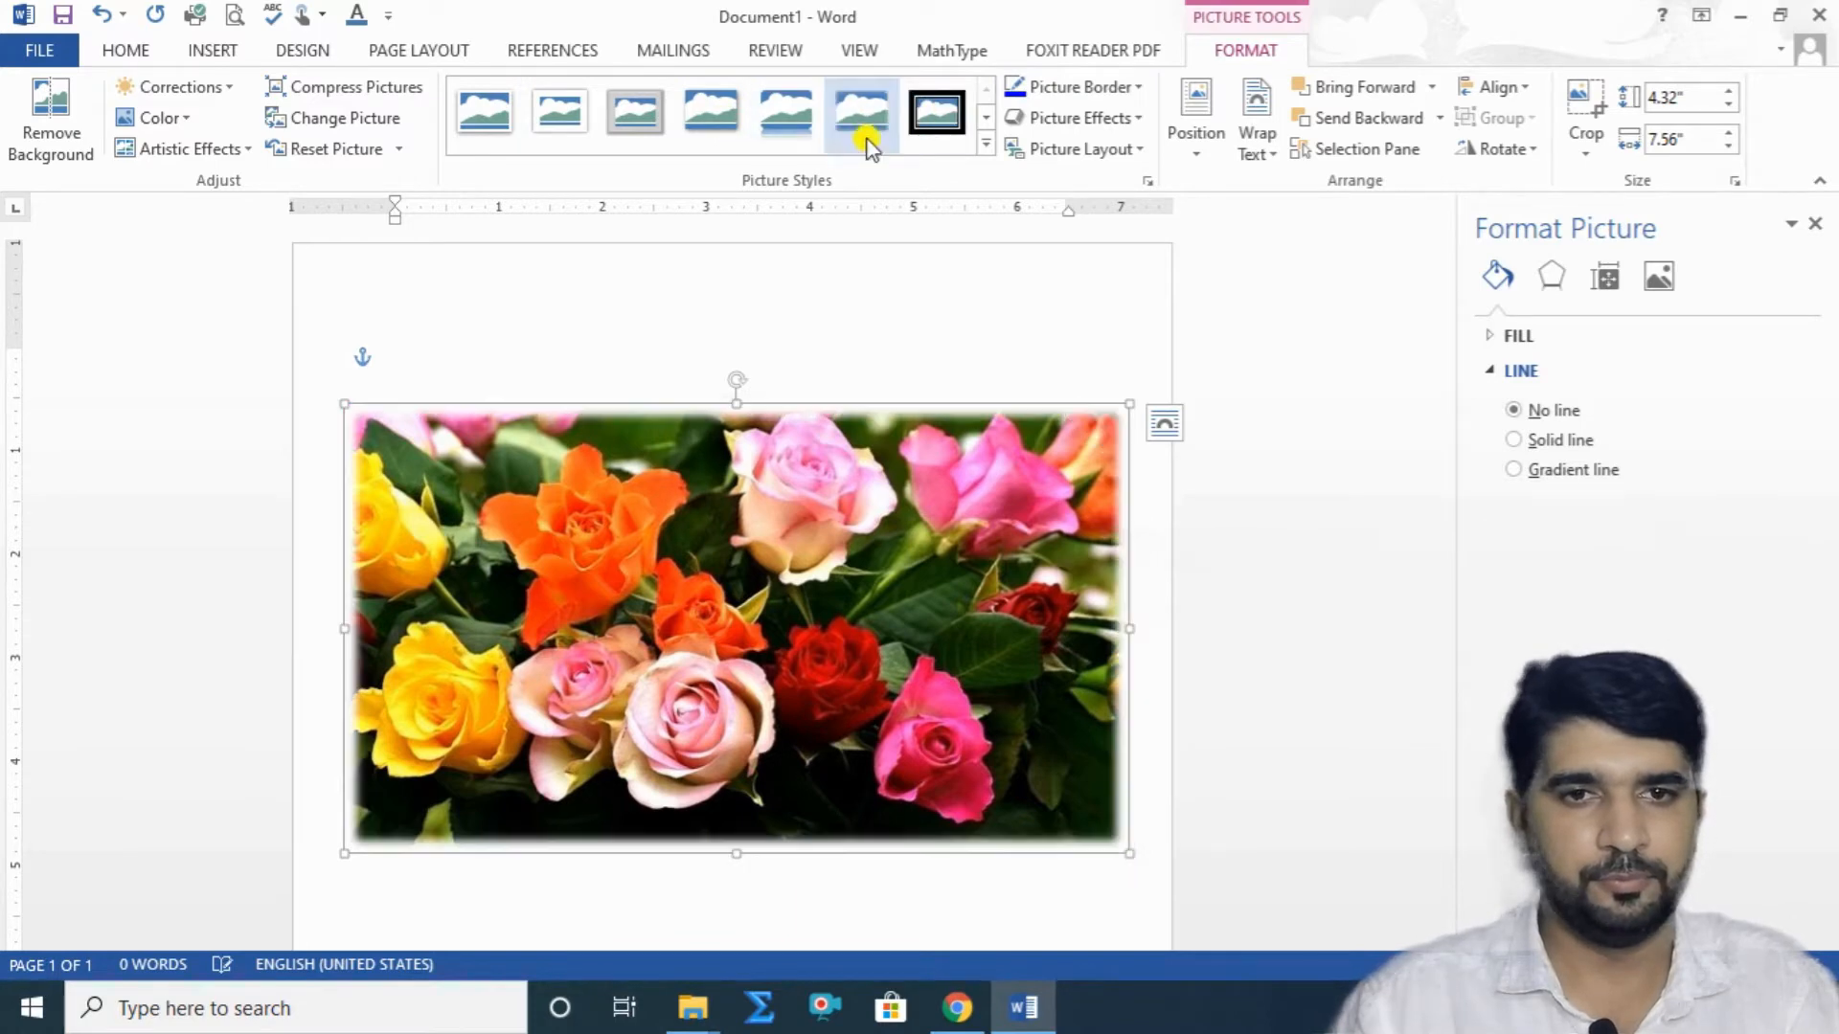
Apply the black double-line frame picture style to the roses picture and recolour its border blue.
click(986, 141)
click(883, 315)
key(ctrl+z)
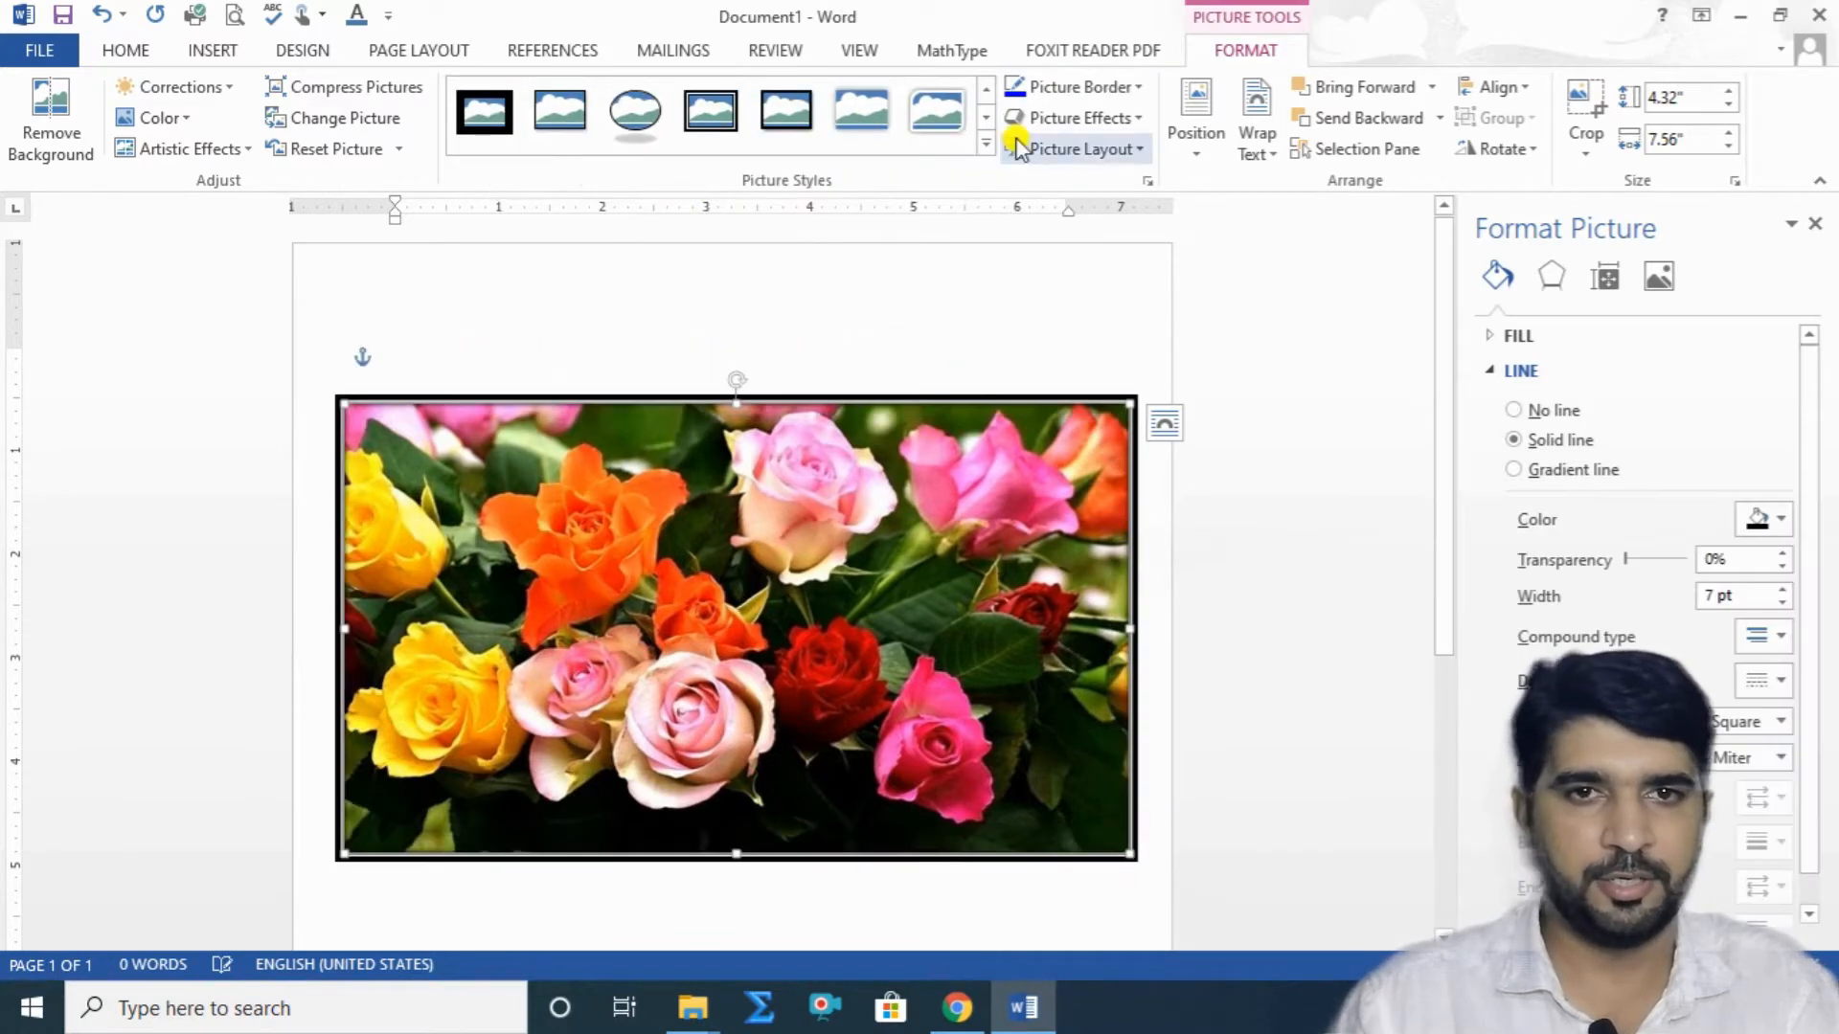
click(1074, 87)
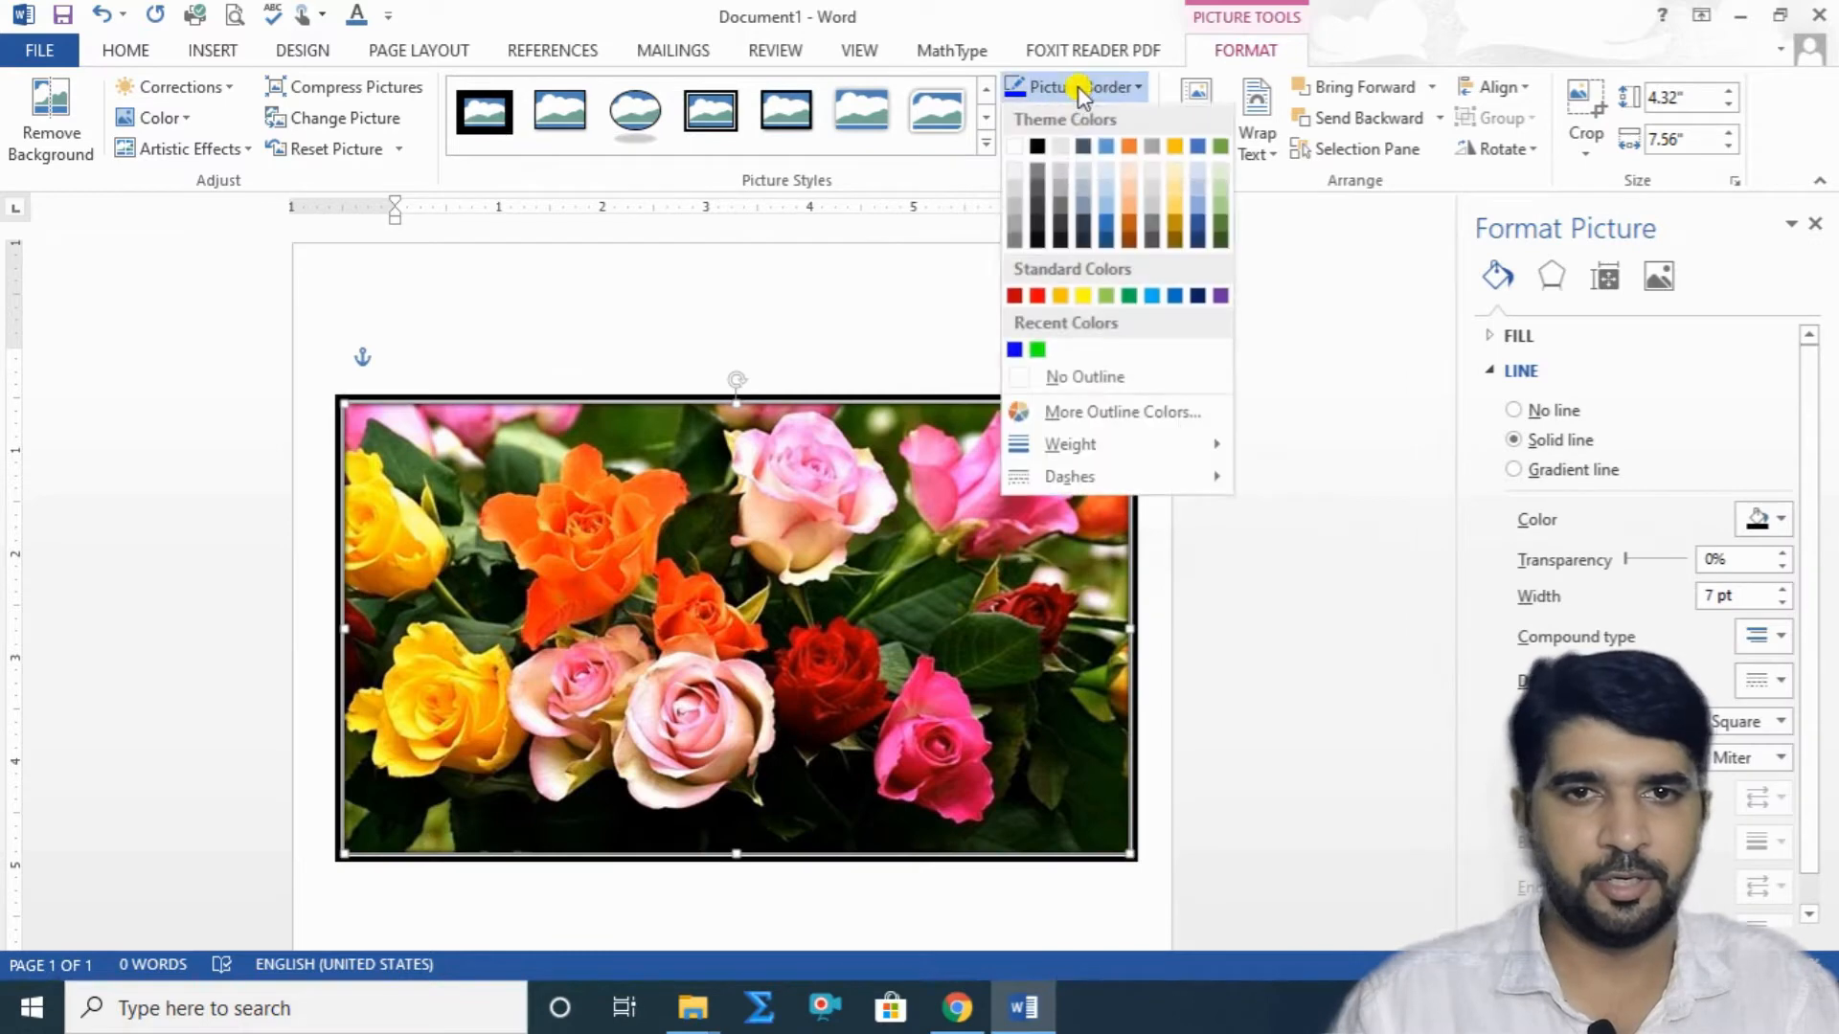
click(1015, 351)
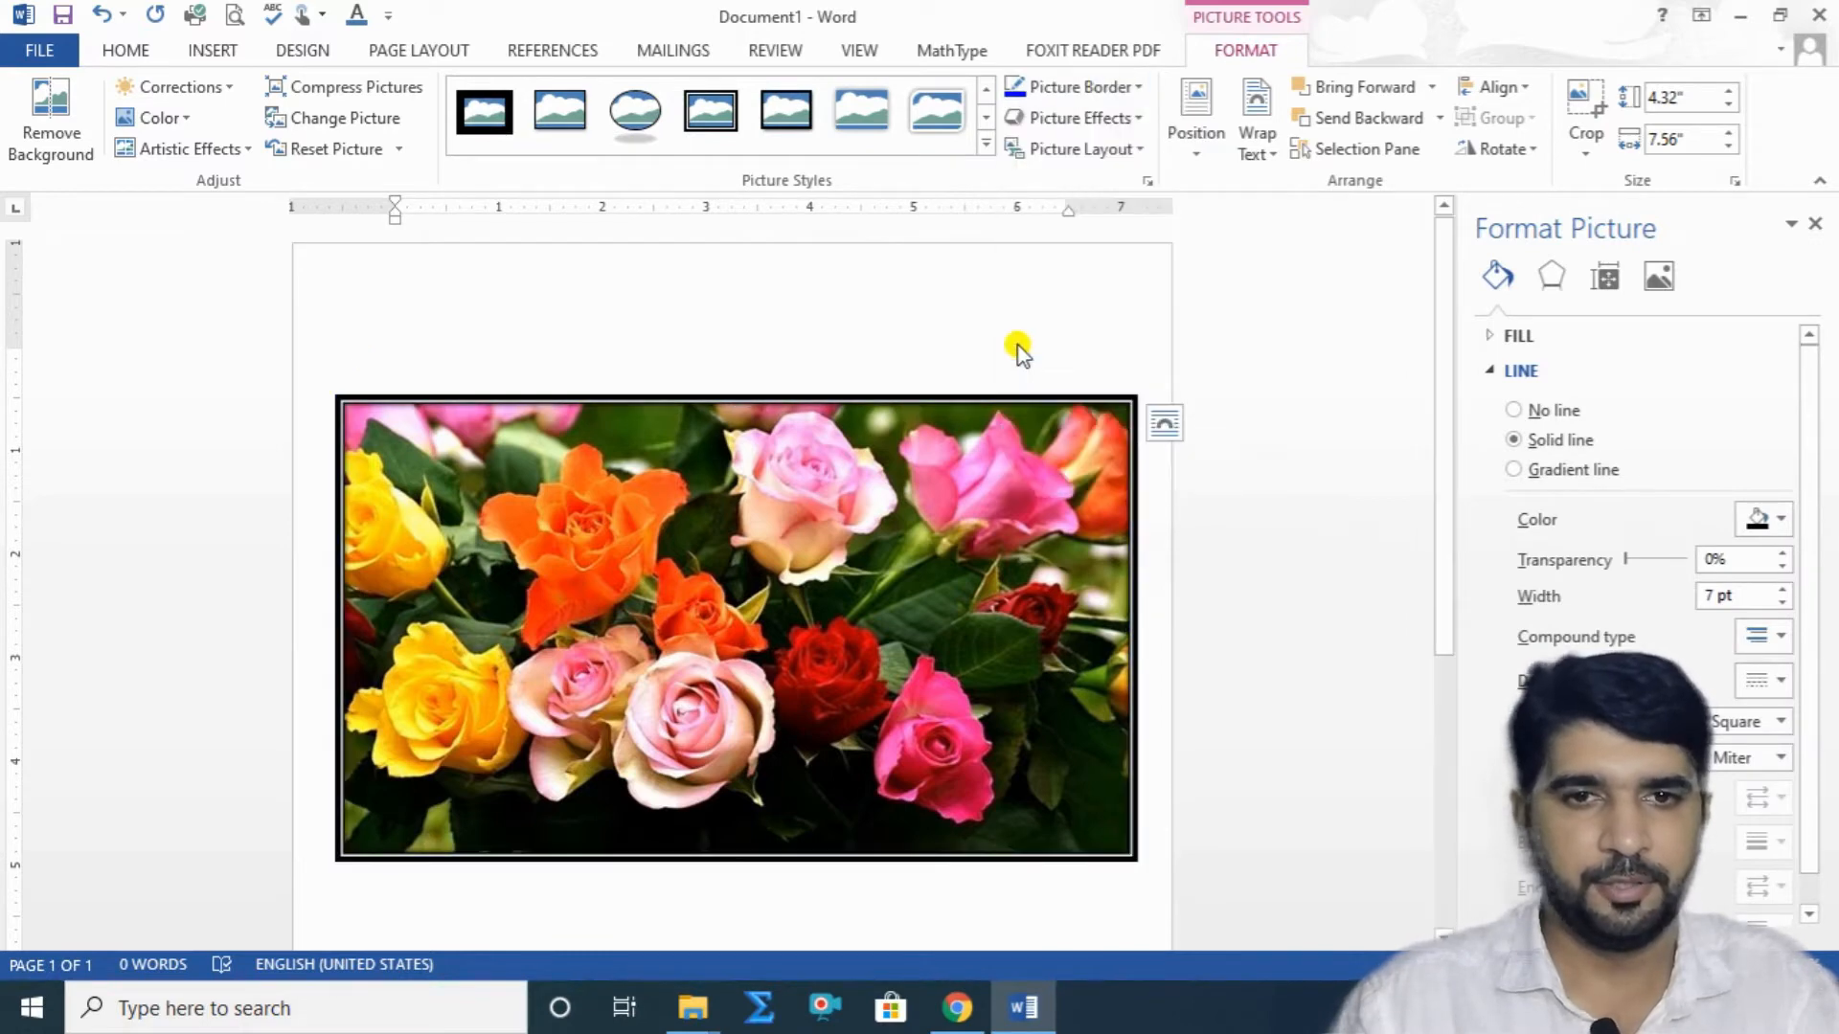
Apply the first outer shadow in the third row of the outer variations to the picture.
click(1136, 117)
mouse_move(1134, 235)
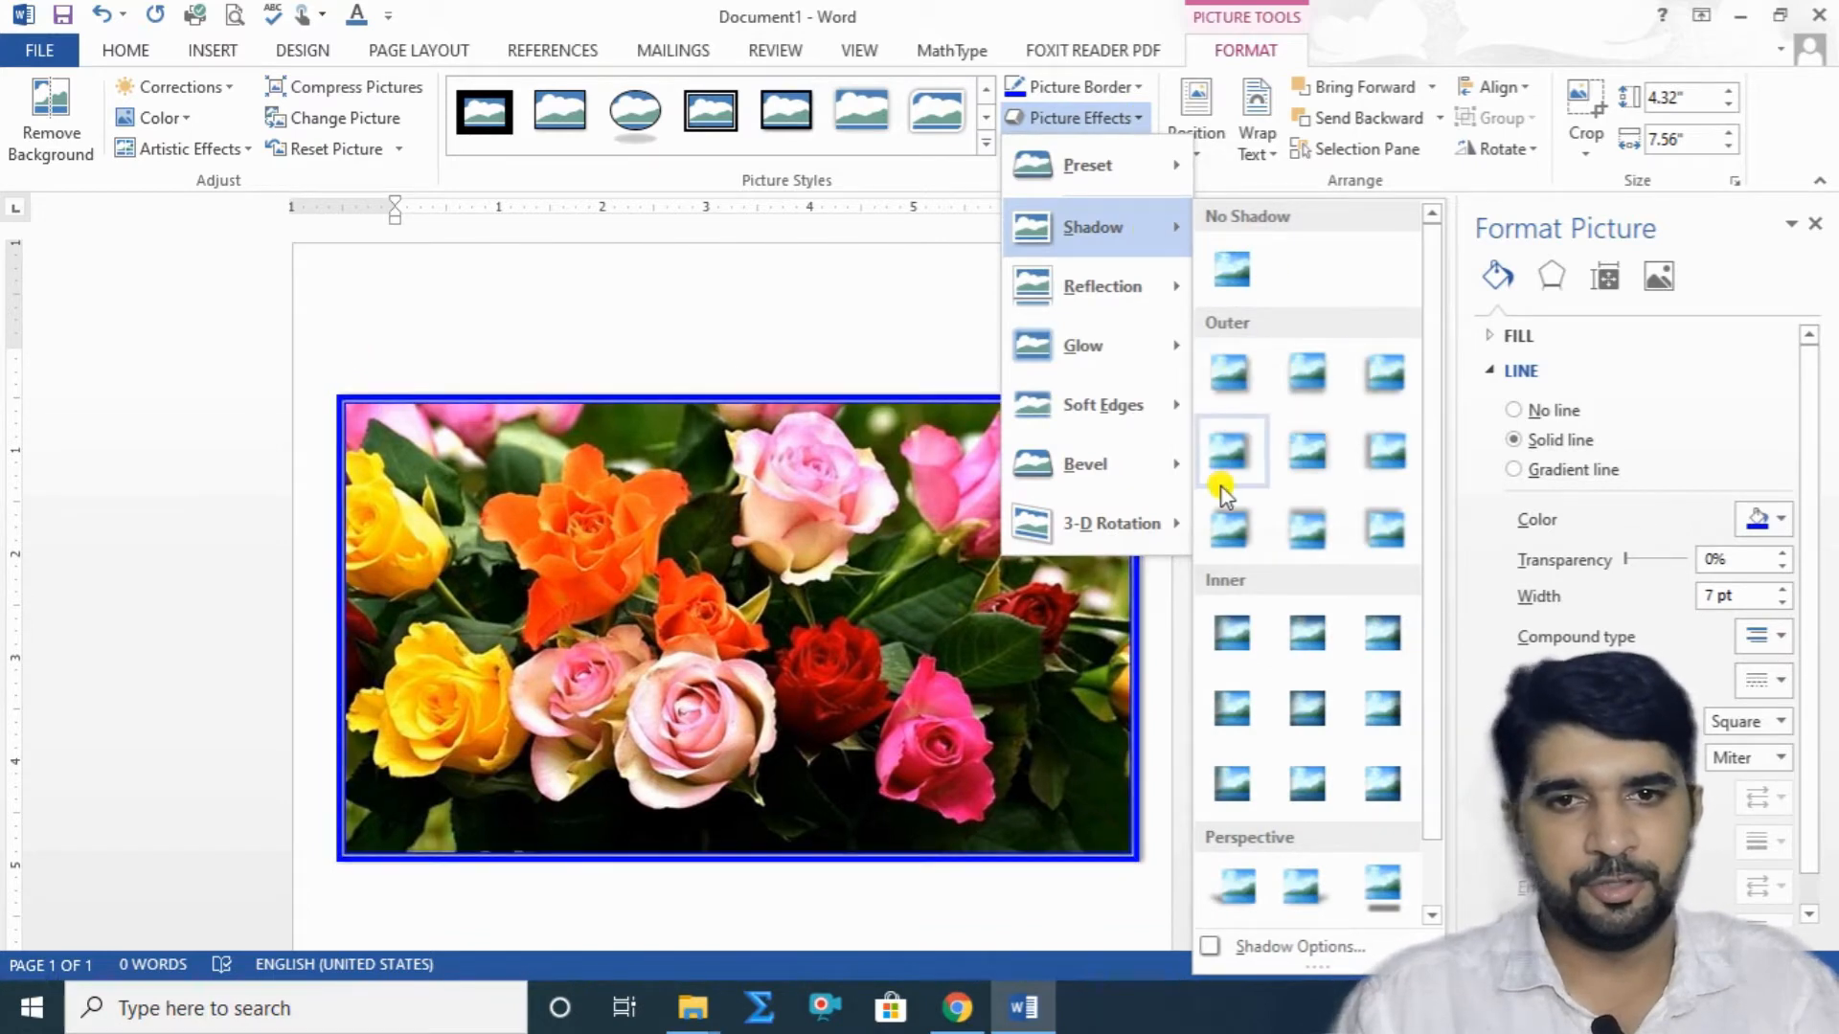
click(1228, 529)
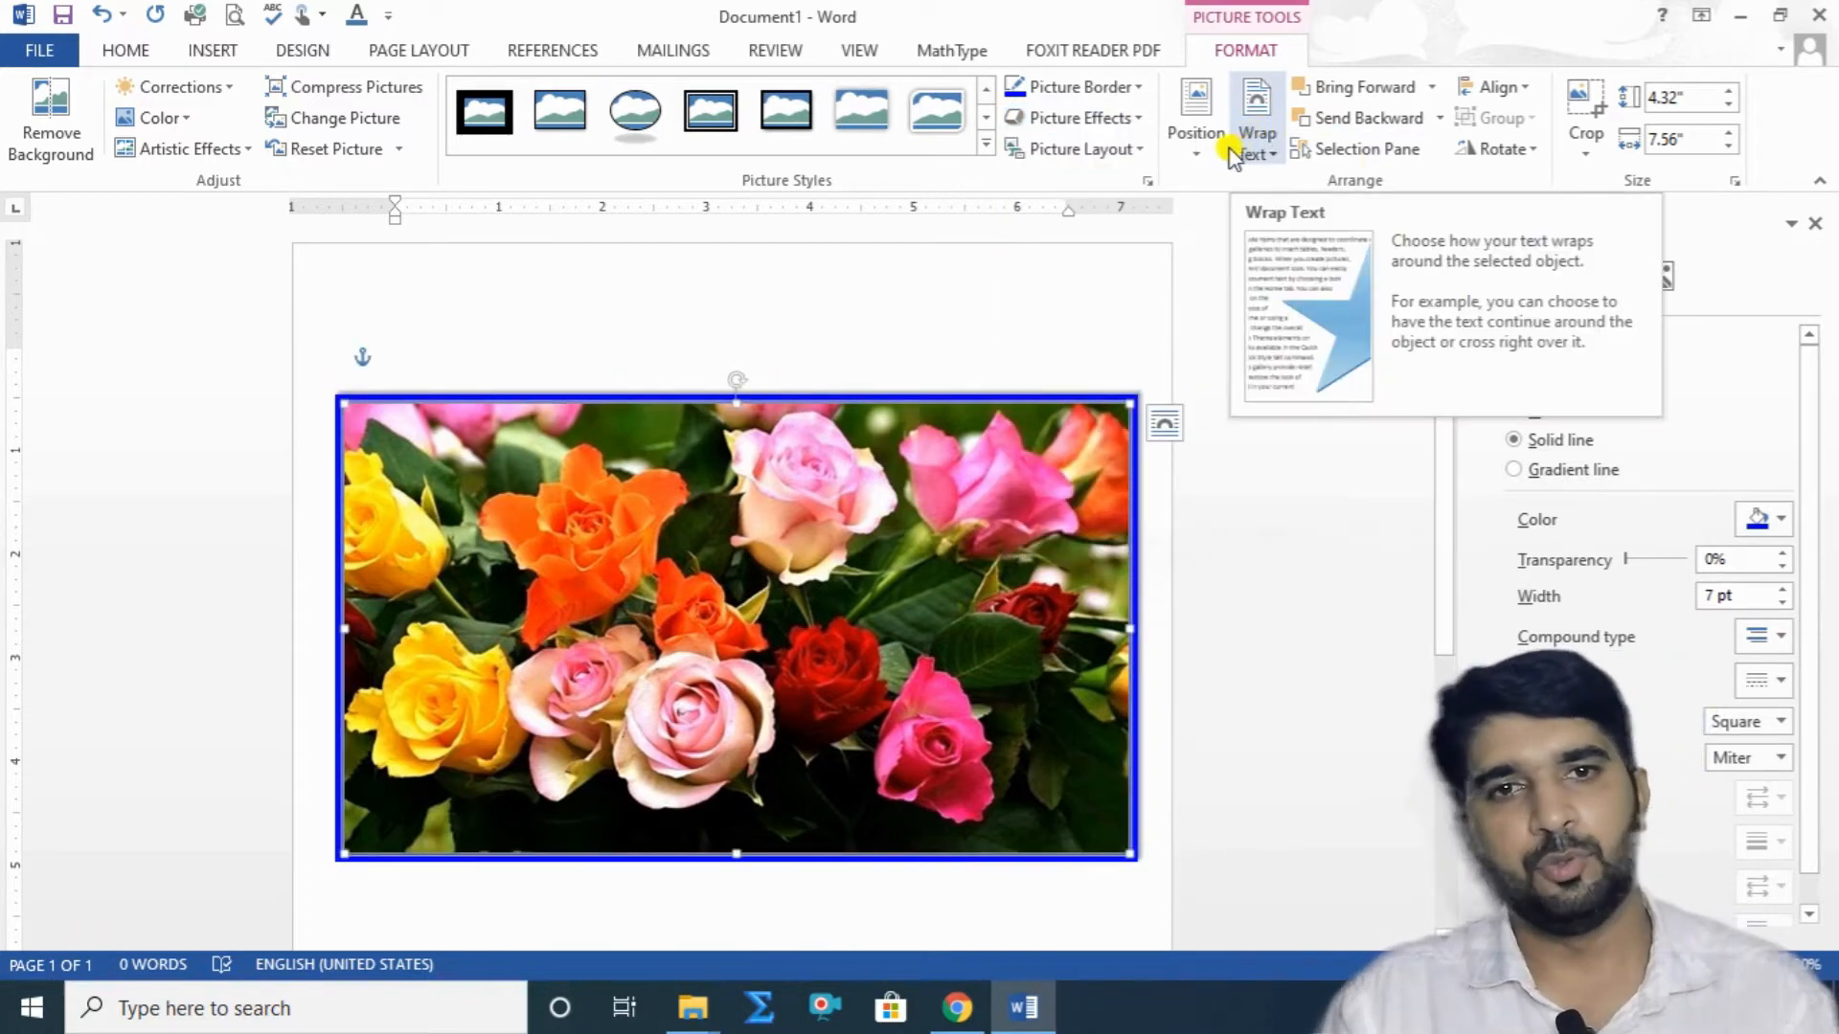
Give the picture the first perspective shadow in the second row of the perspective variations.
click(1147, 118)
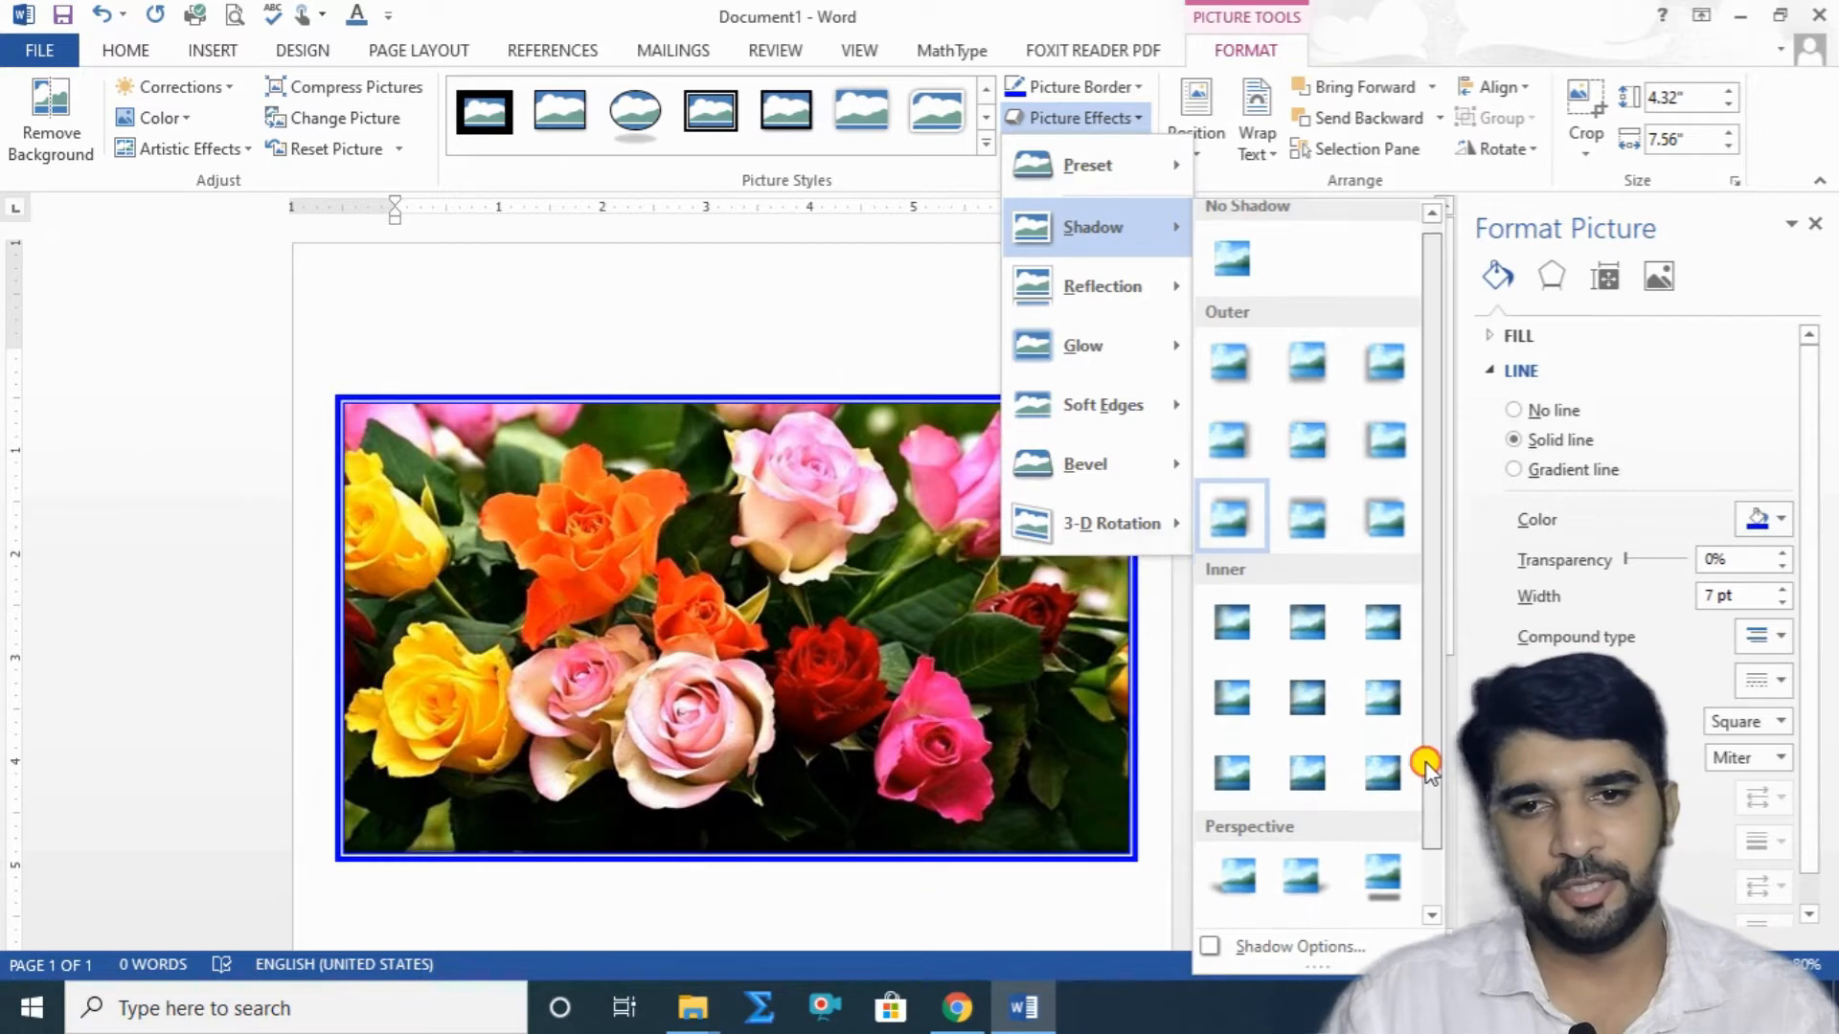
drag(1427, 762, 1427, 839)
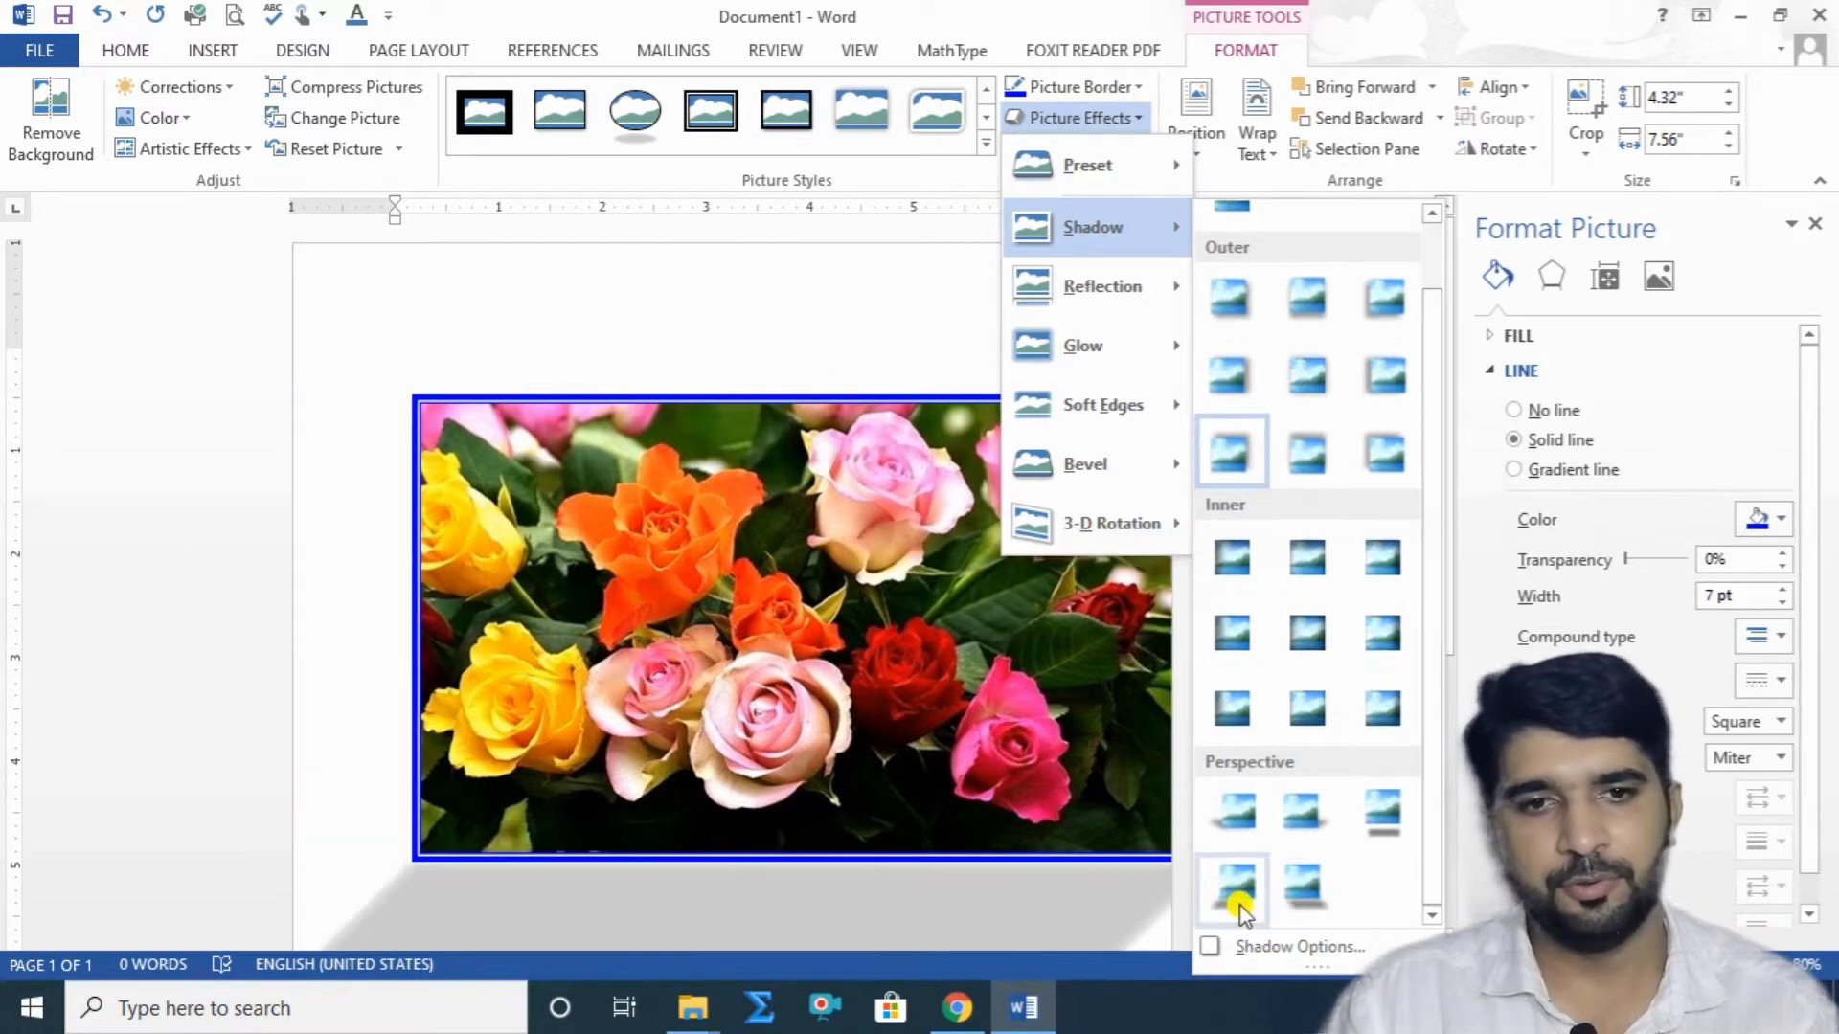
click(1239, 908)
scroll(1203, 645, down, 3)
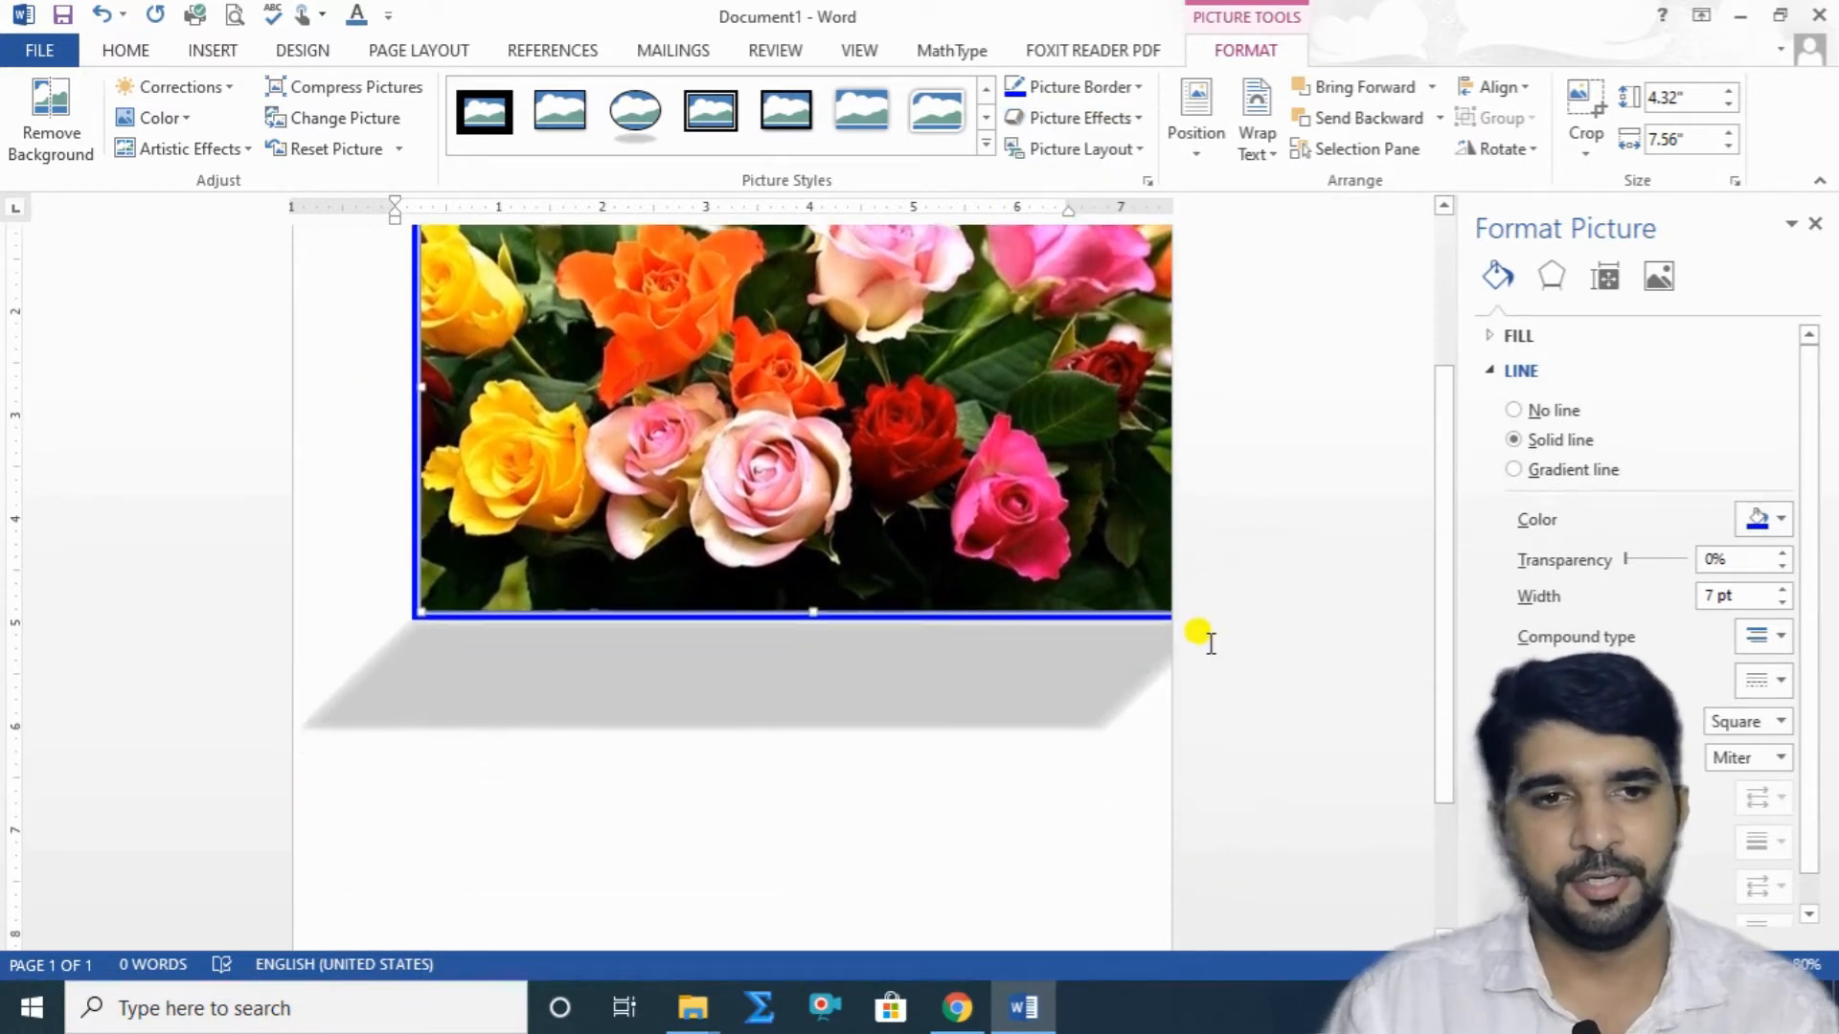
scroll(1209, 649, up, 1)
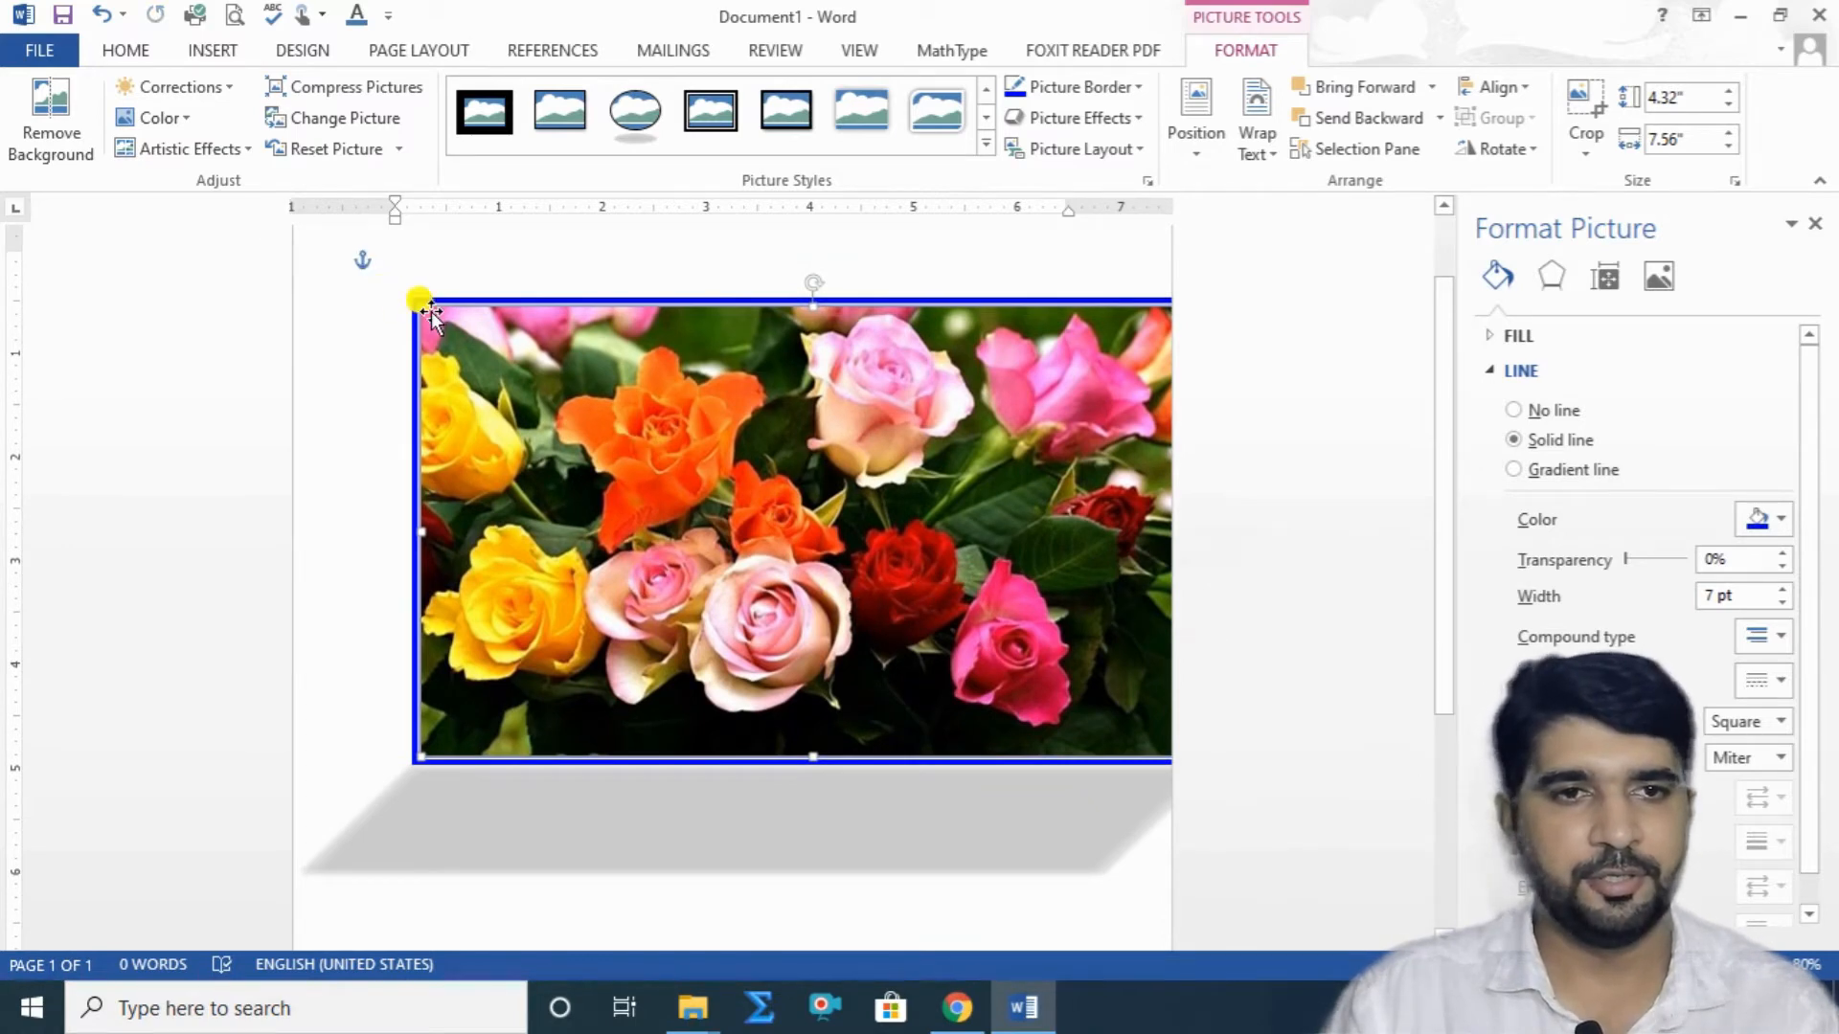
scroll(769, 448, up, 2)
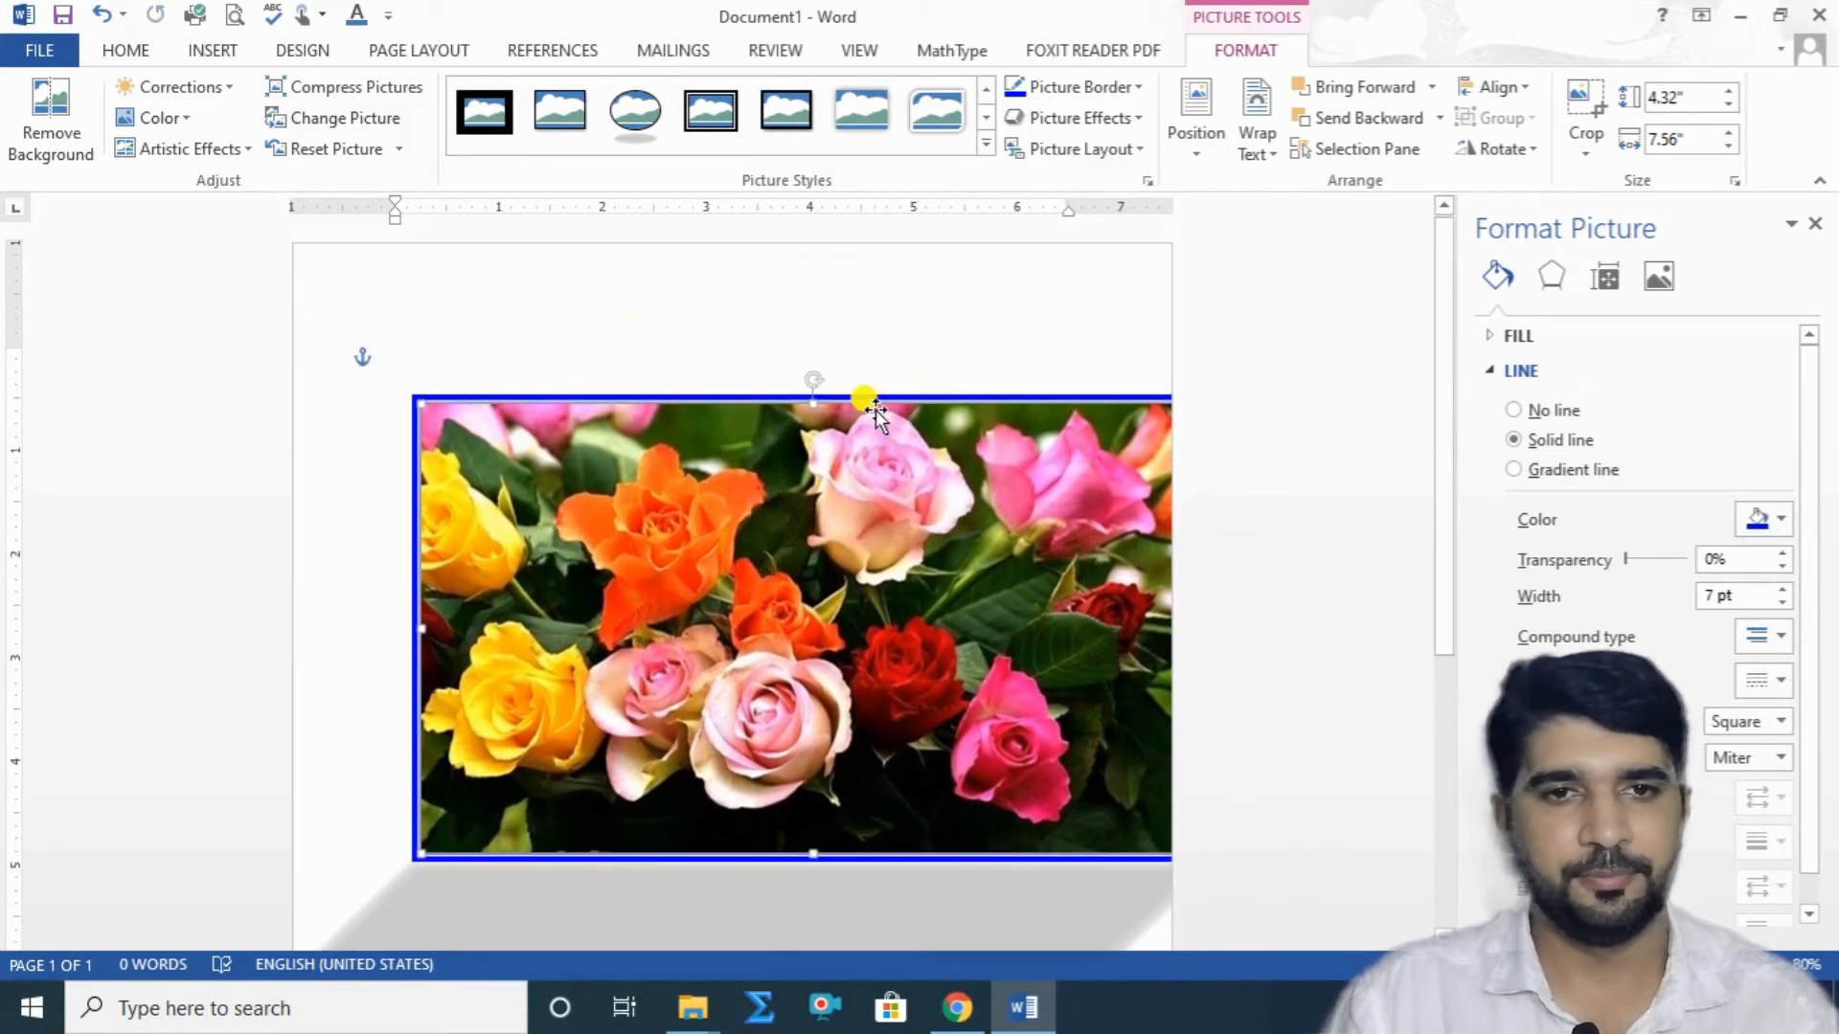
Shrink the picture proportionally to about 3.27" by 5.72" and reposition it inside the page.
mouse_move(802, 380)
mouse_down()
mouse_move(707, 411)
mouse_move(788, 341)
mouse_move(1002, 365)
mouse_move(796, 357)
mouse_move(814, 357)
mouse_up()
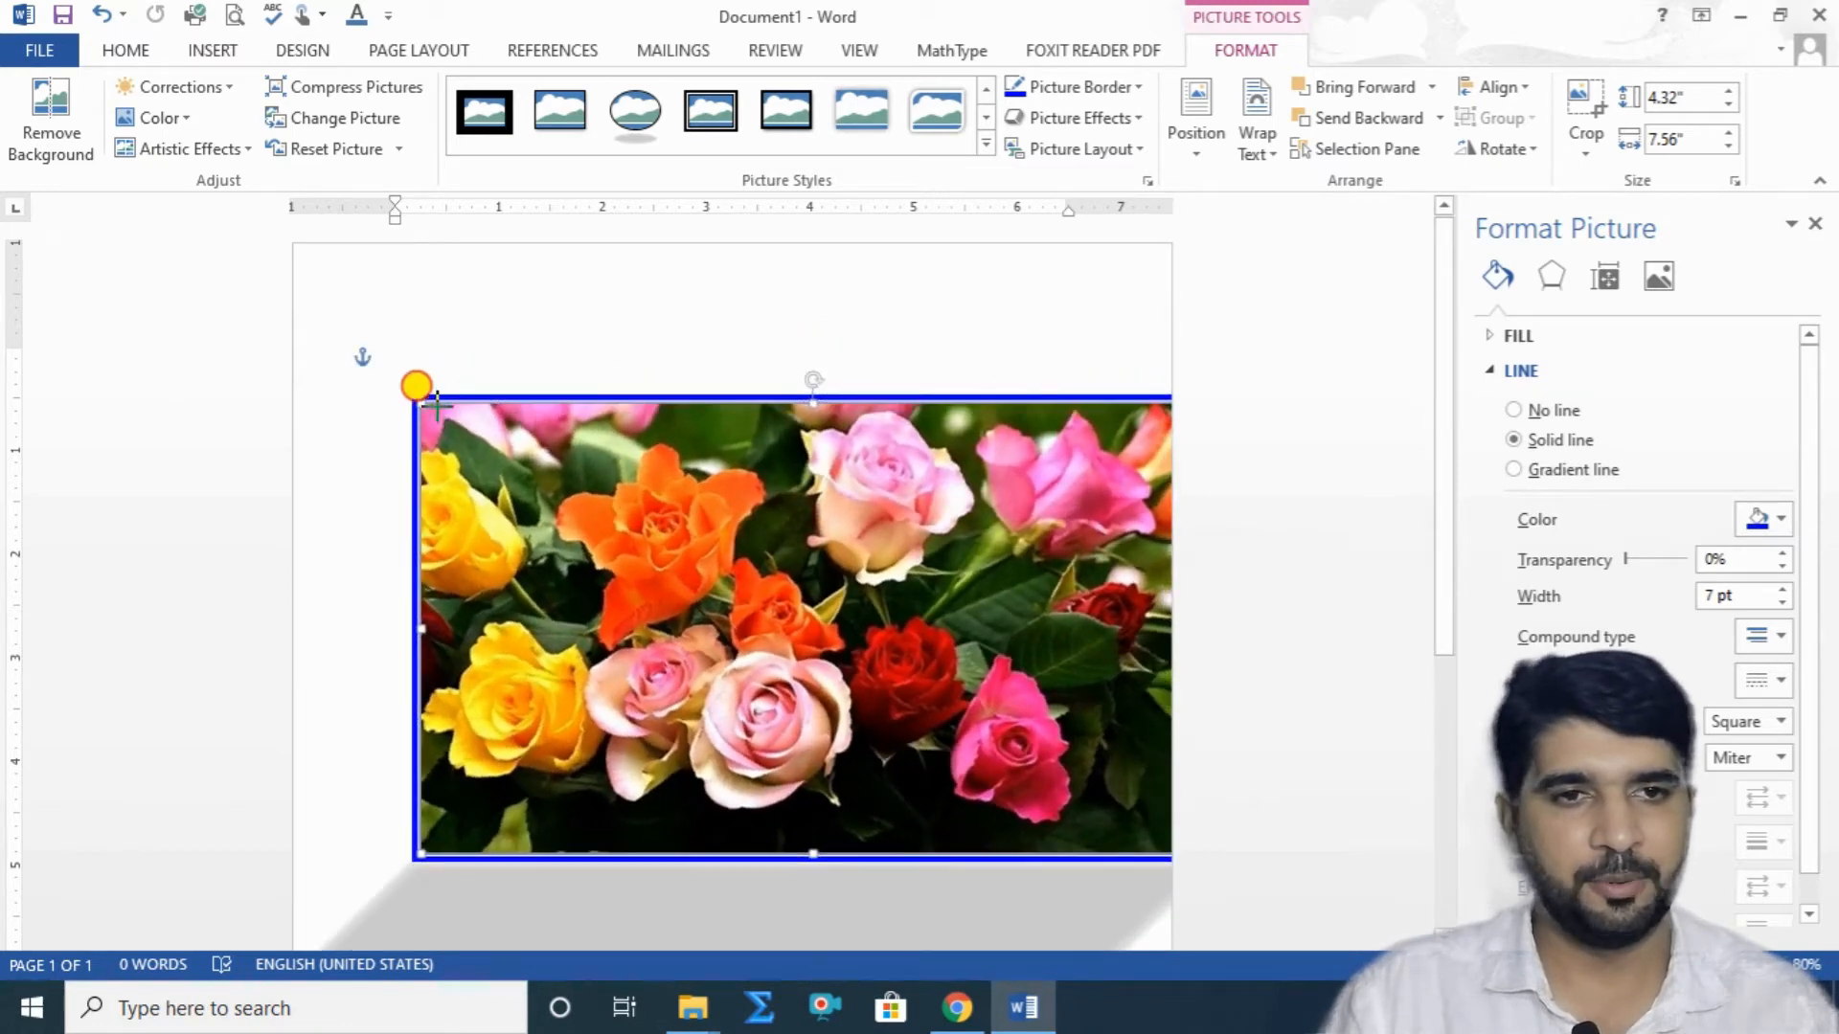
drag(436, 402, 555, 503)
drag(805, 606, 677, 447)
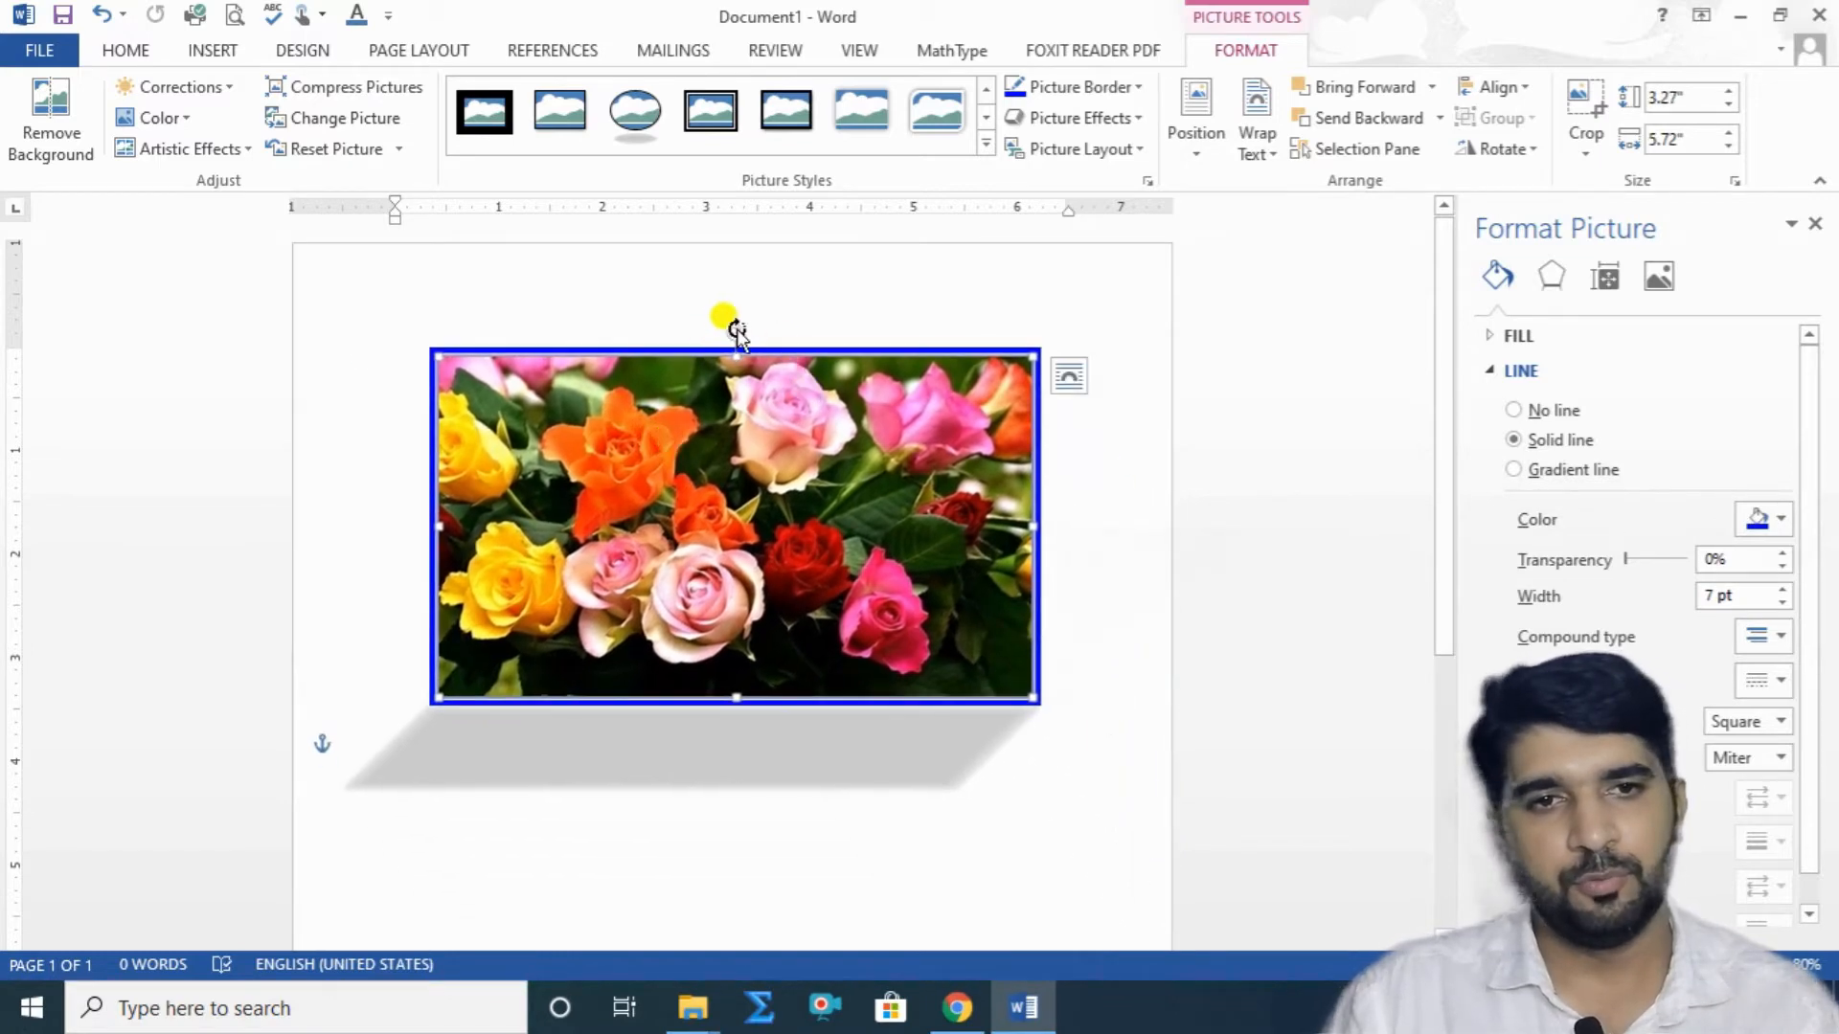
Rotate the picture slightly clockwise and turn it back upright.
drag(737, 330, 801, 313)
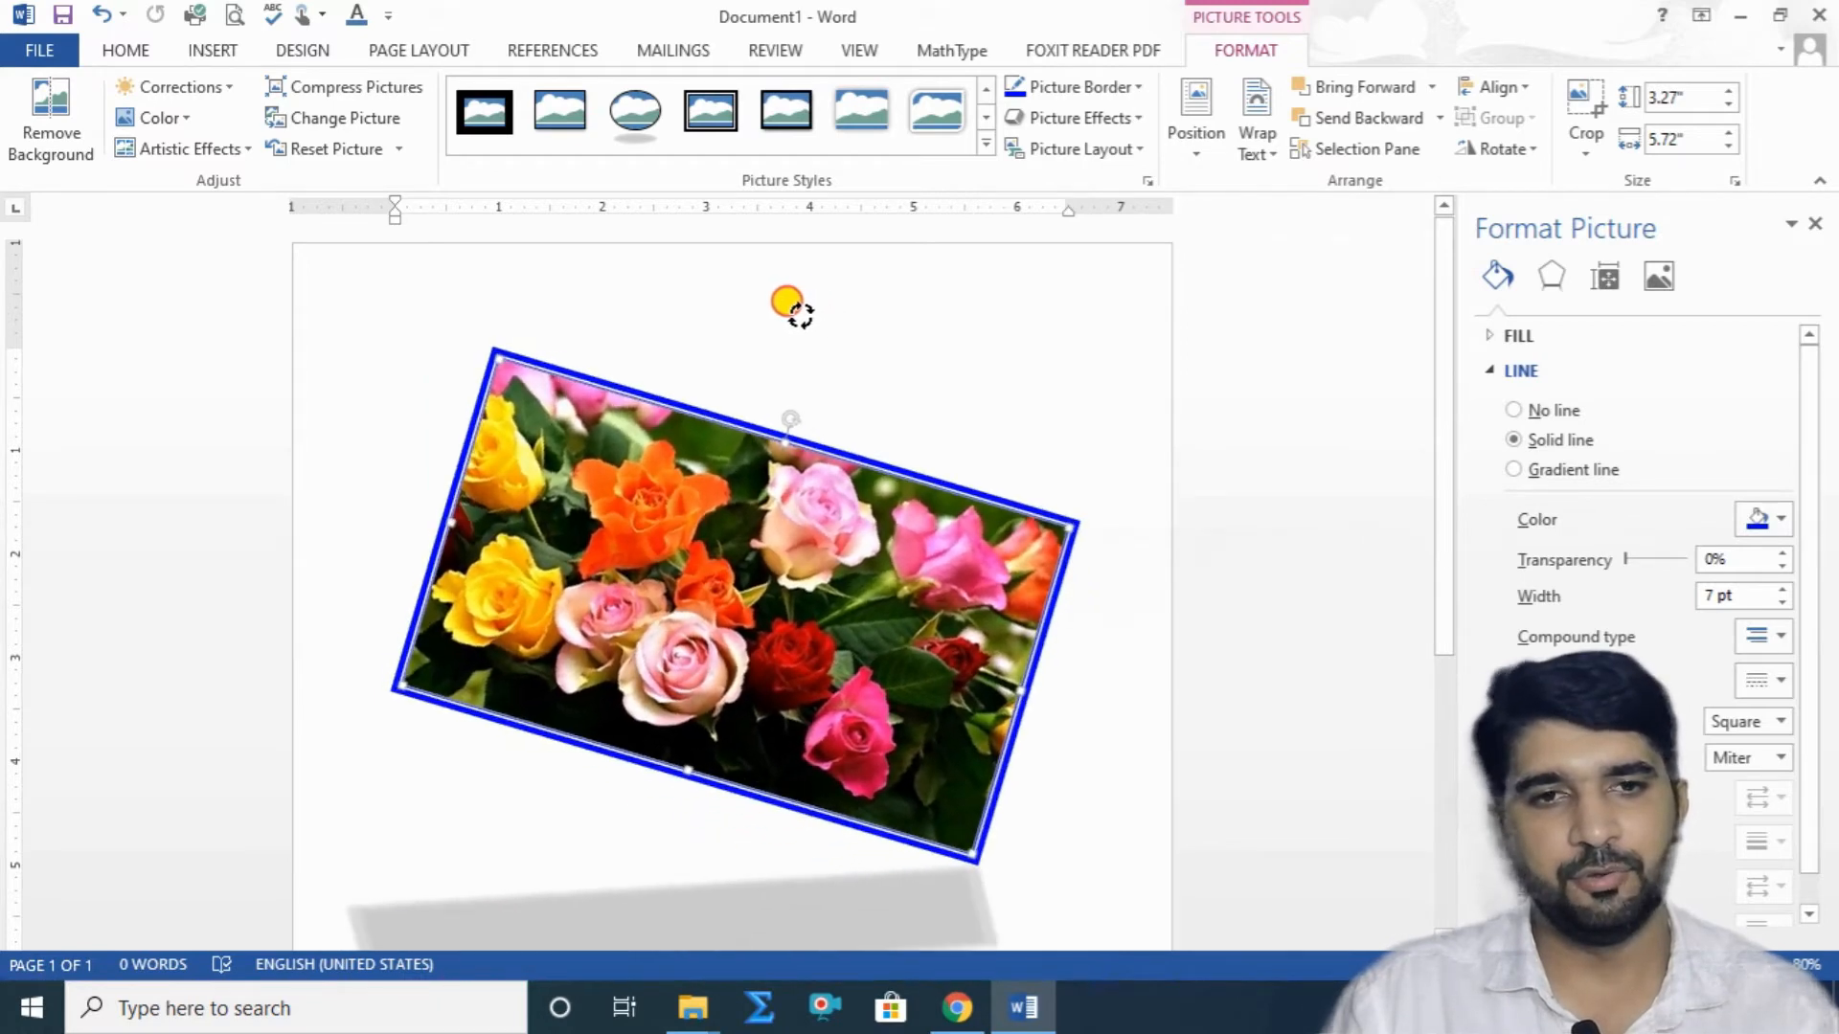
scroll(814, 374, down, 2)
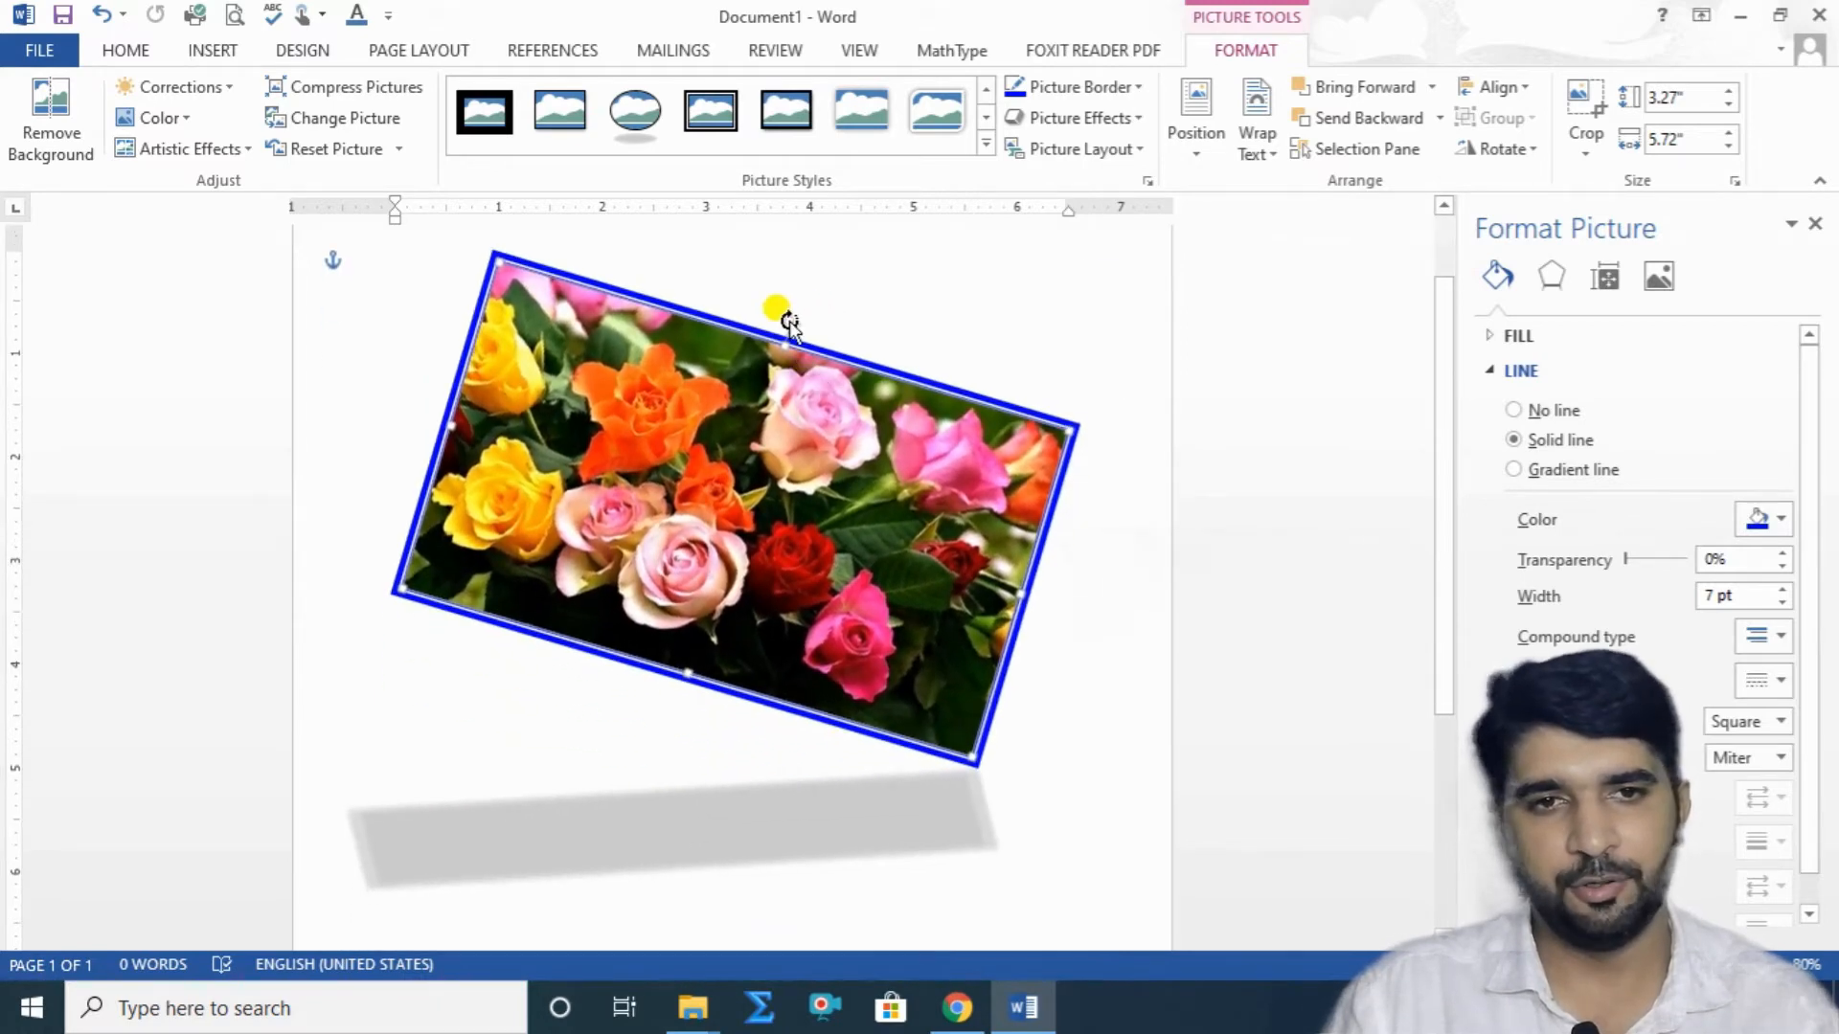
drag(771, 321, 738, 361)
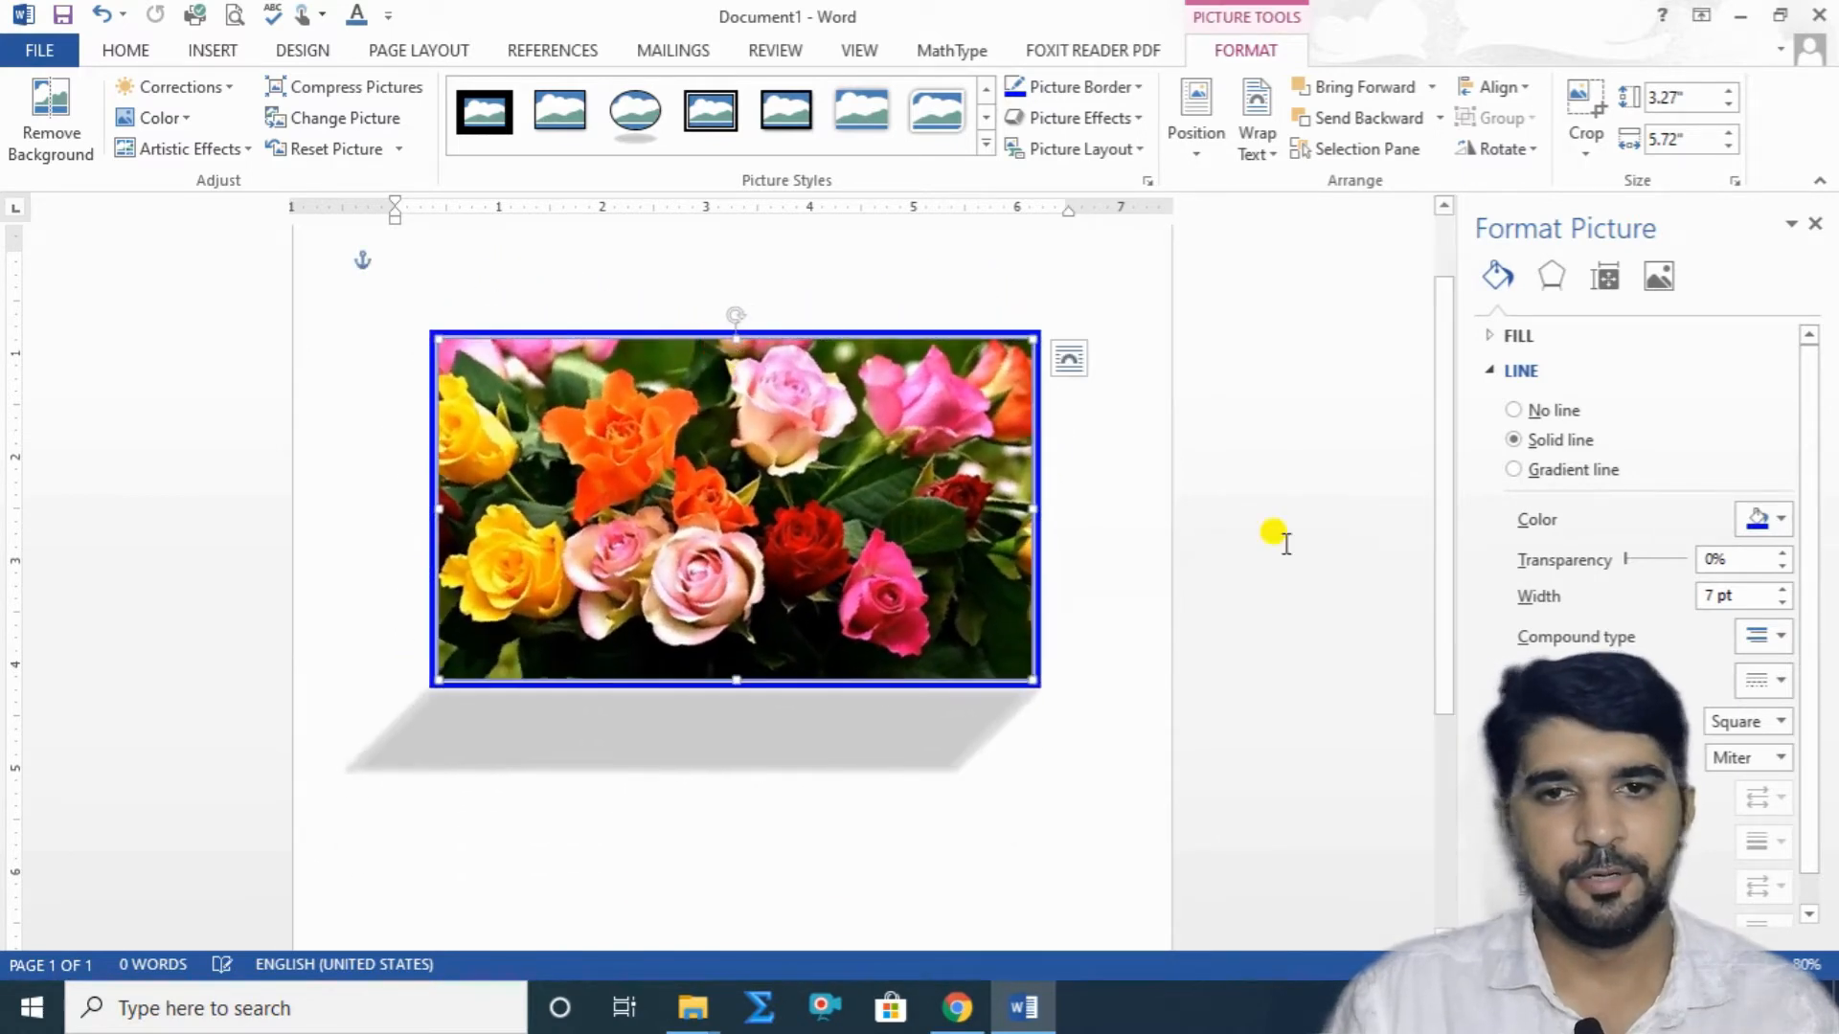
Add the reflection variation in the third column of the second row to the picture.
click(1136, 118)
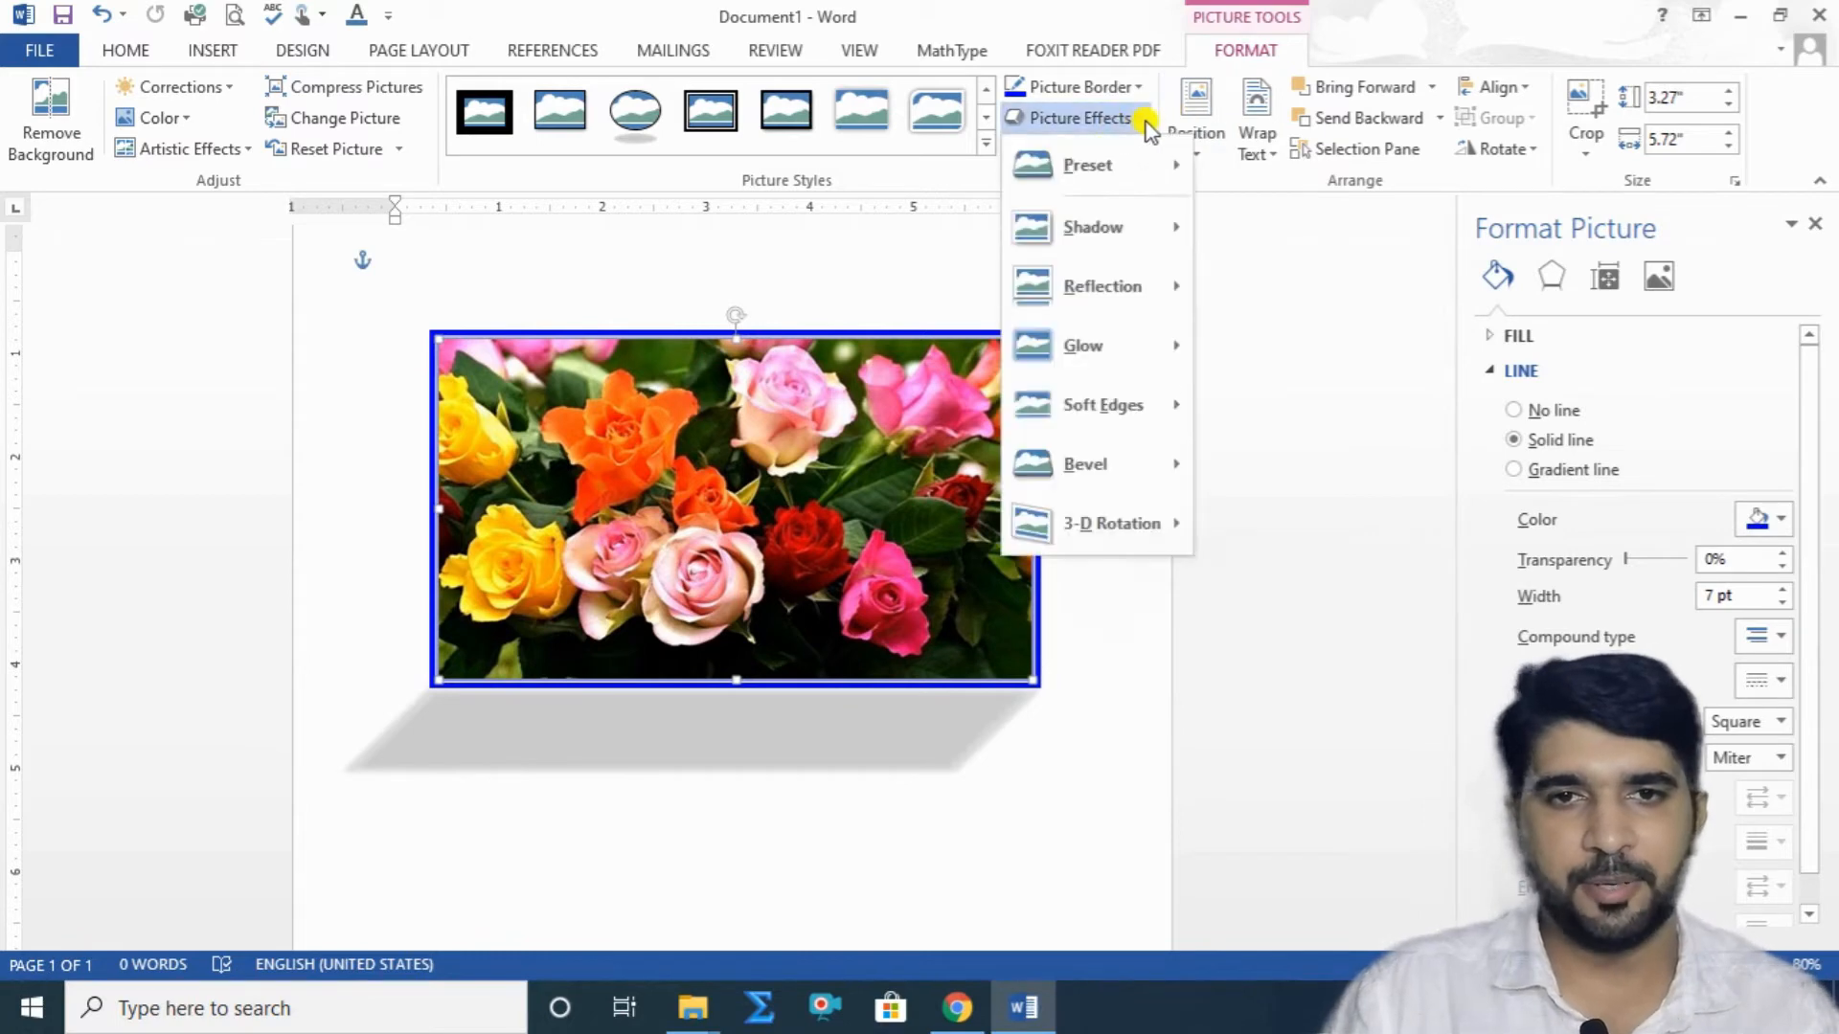
mouse_move(1188, 286)
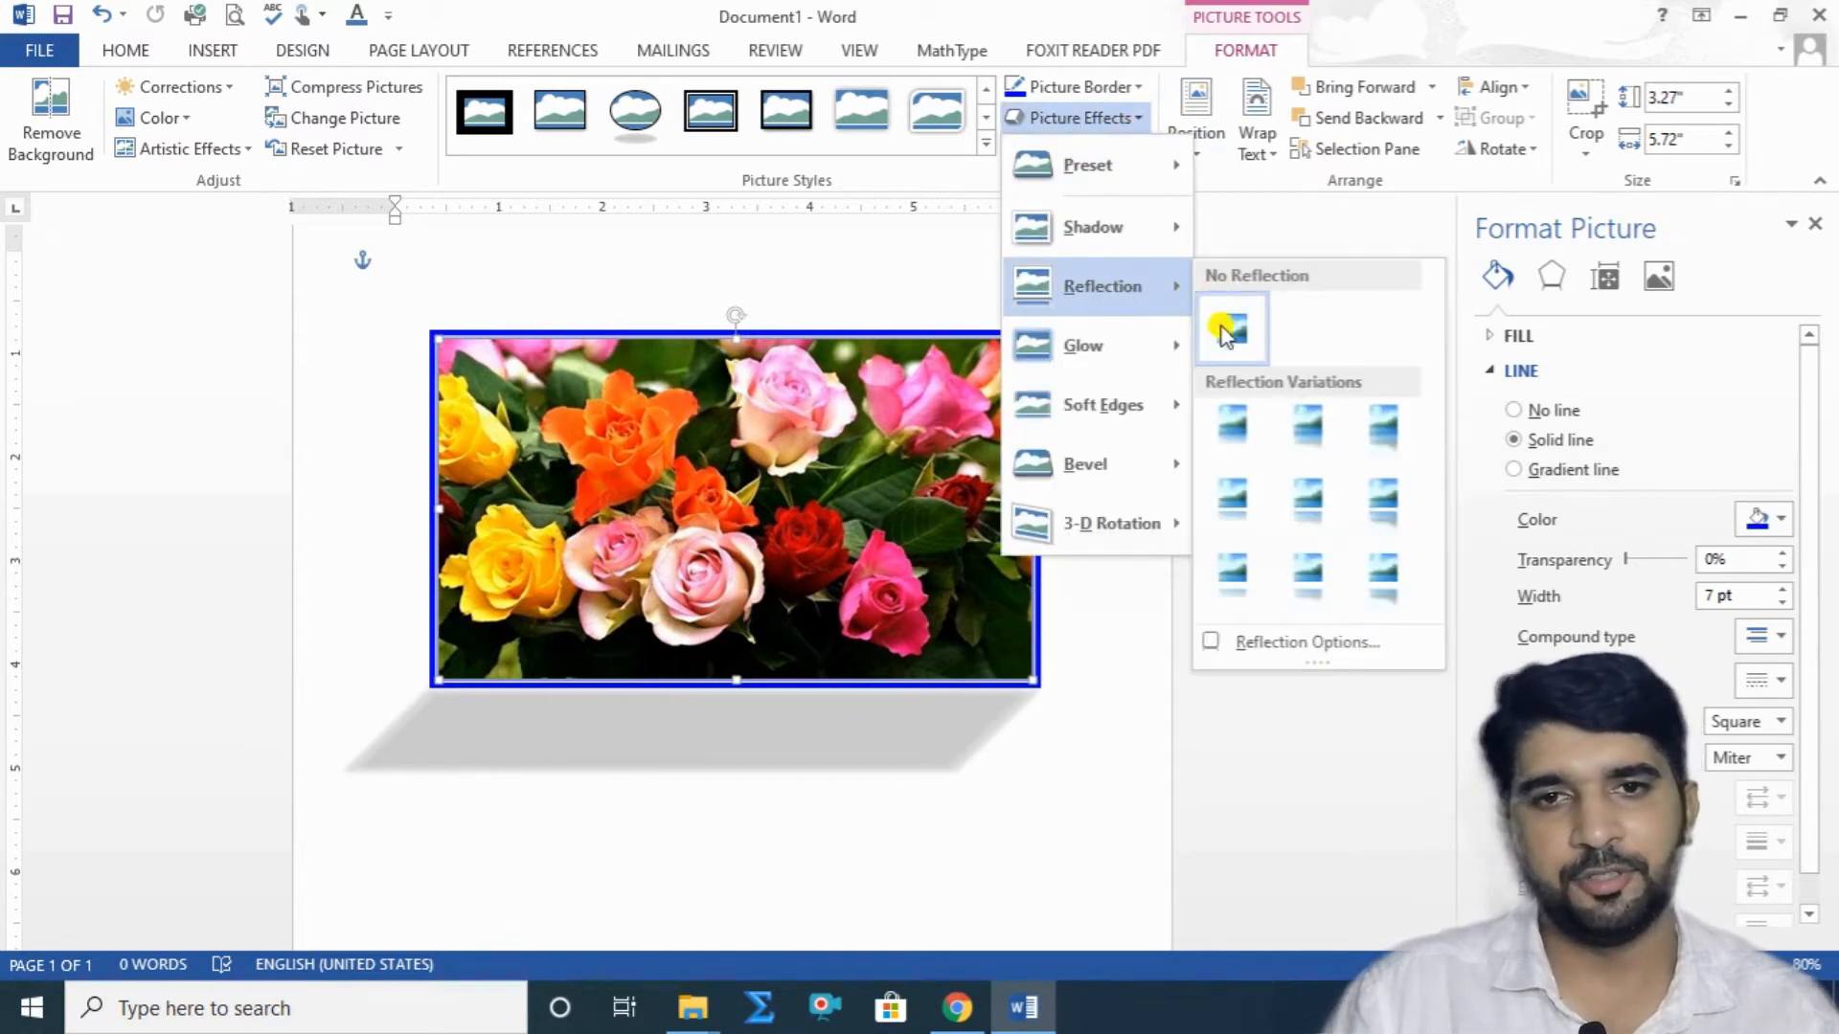
click(1387, 528)
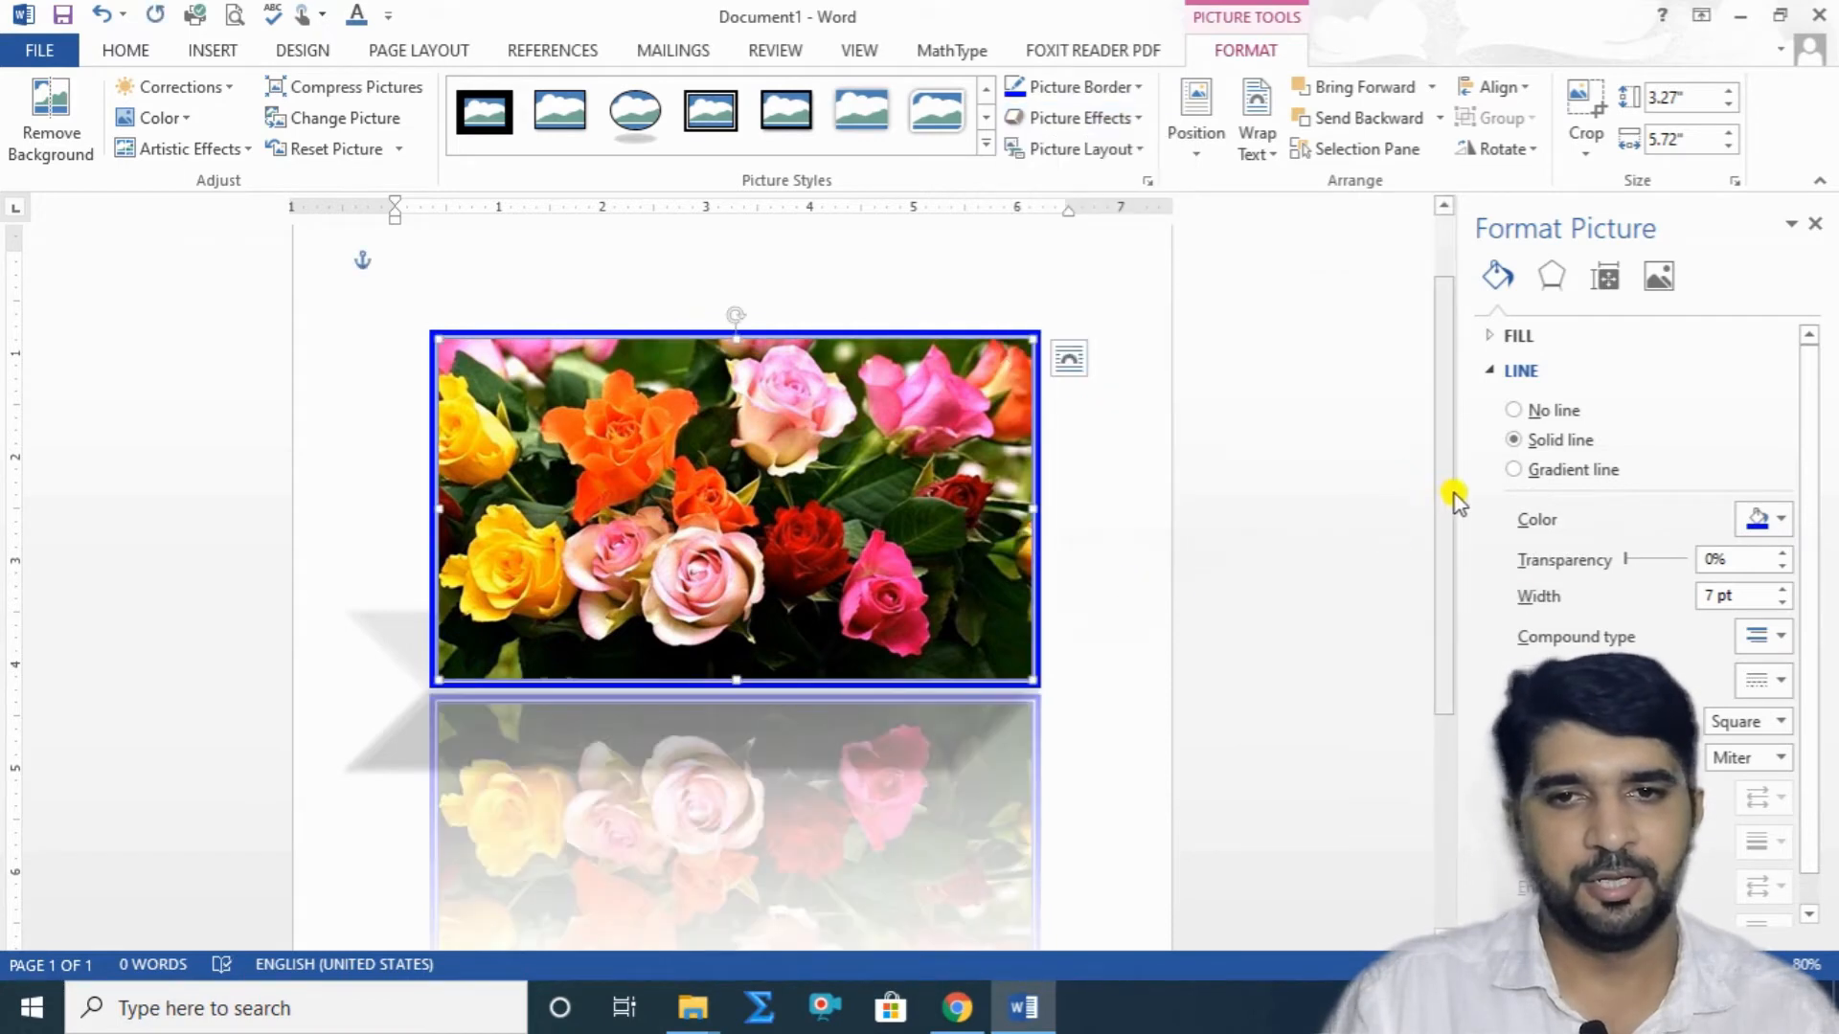
drag(1446, 512, 1440, 412)
Add the largest yellow glow variation, 18 pt, around the picture.
click(1144, 118)
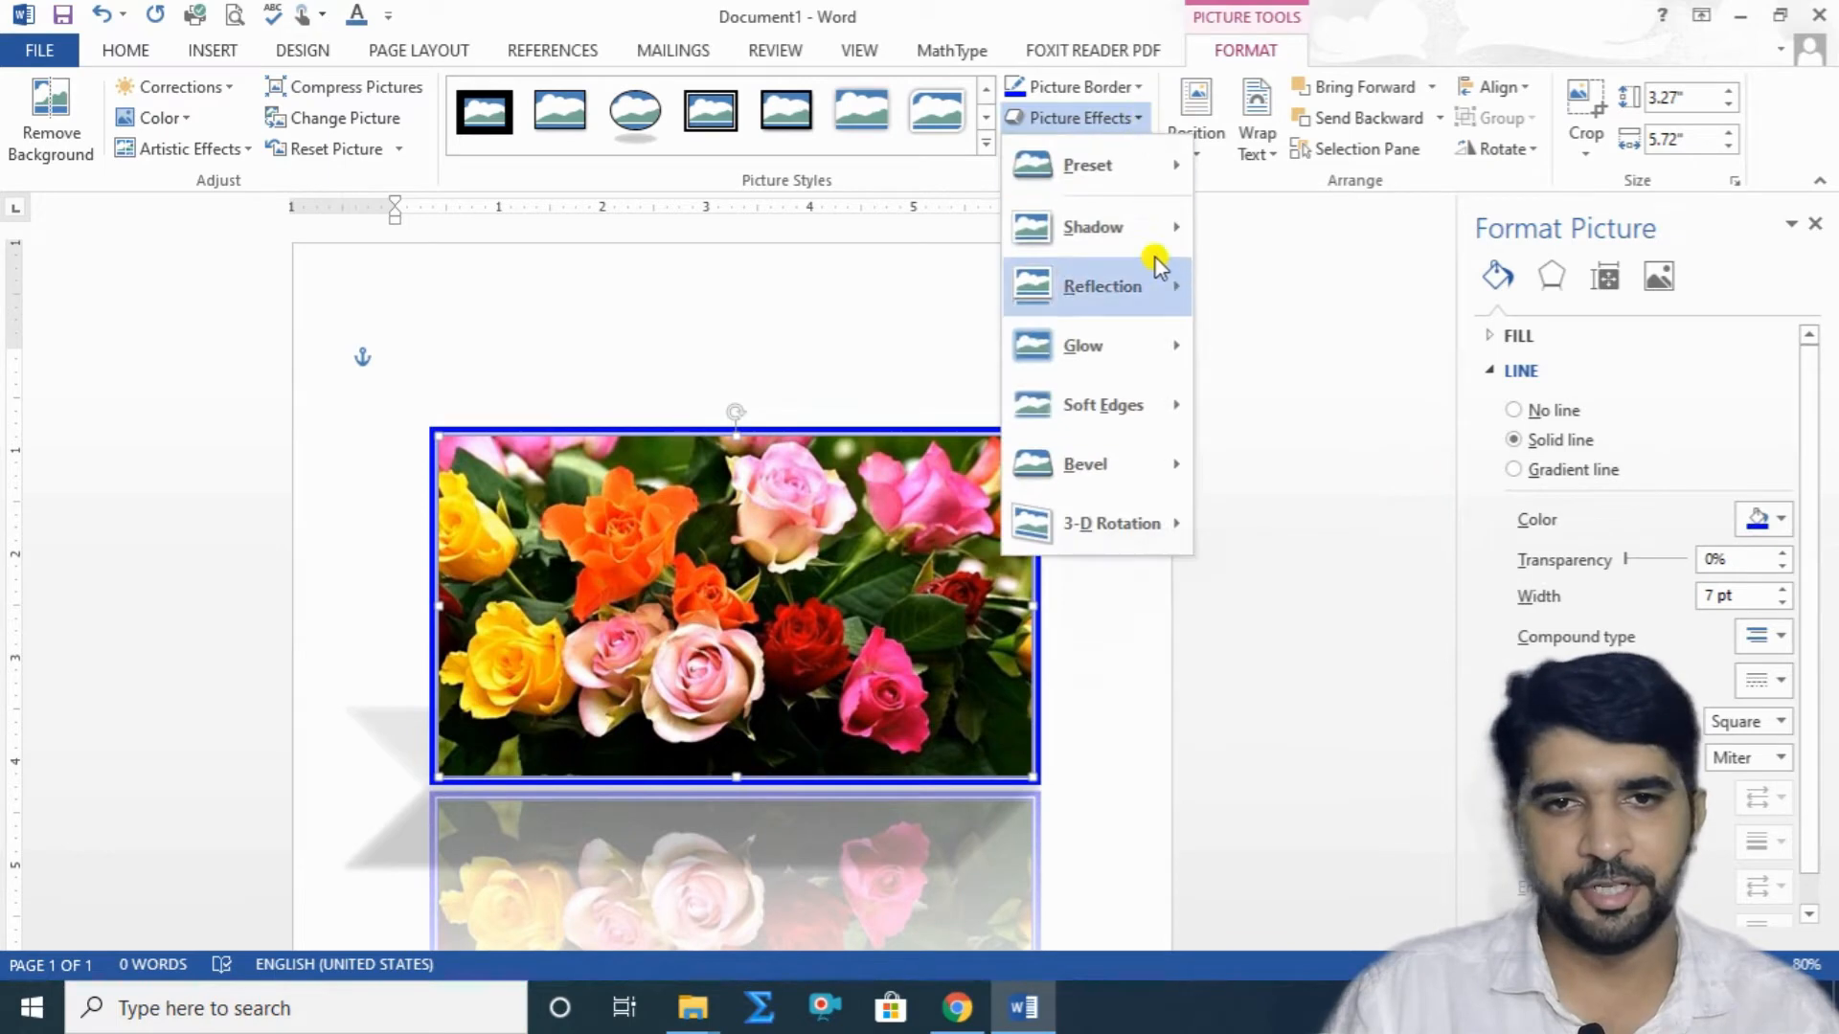
mouse_move(1099, 362)
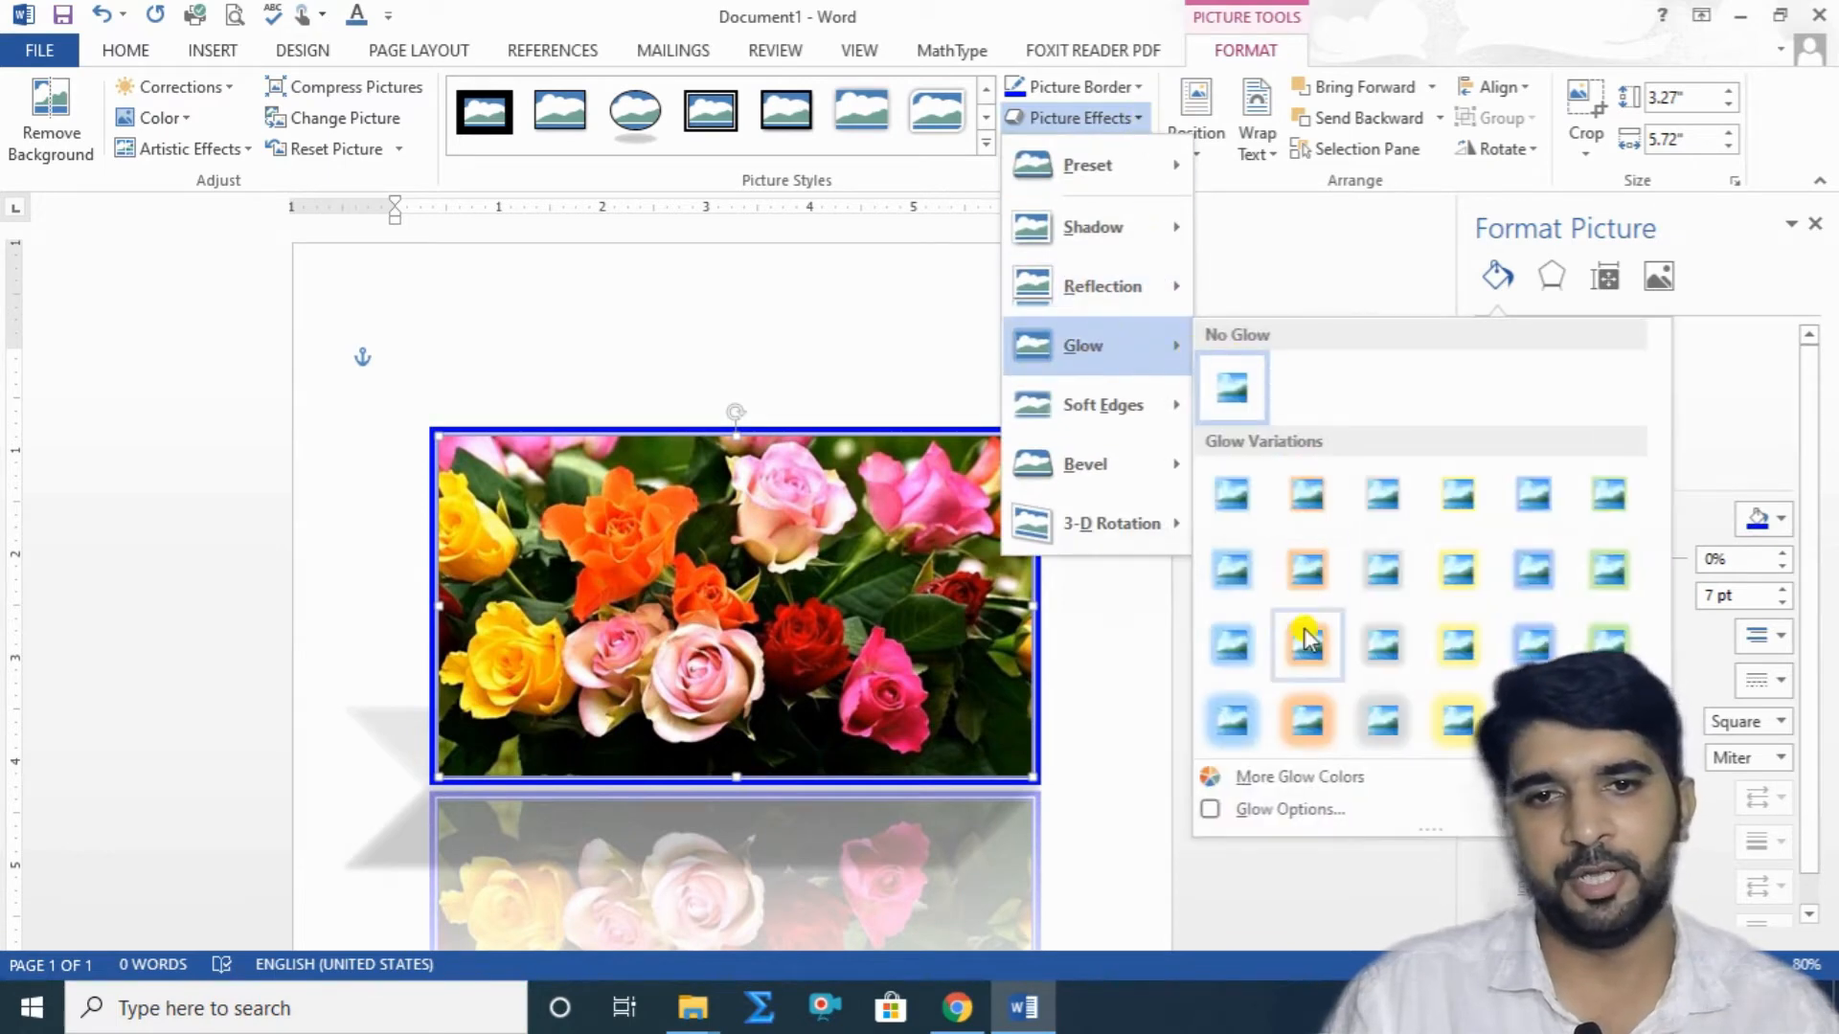
click(1457, 721)
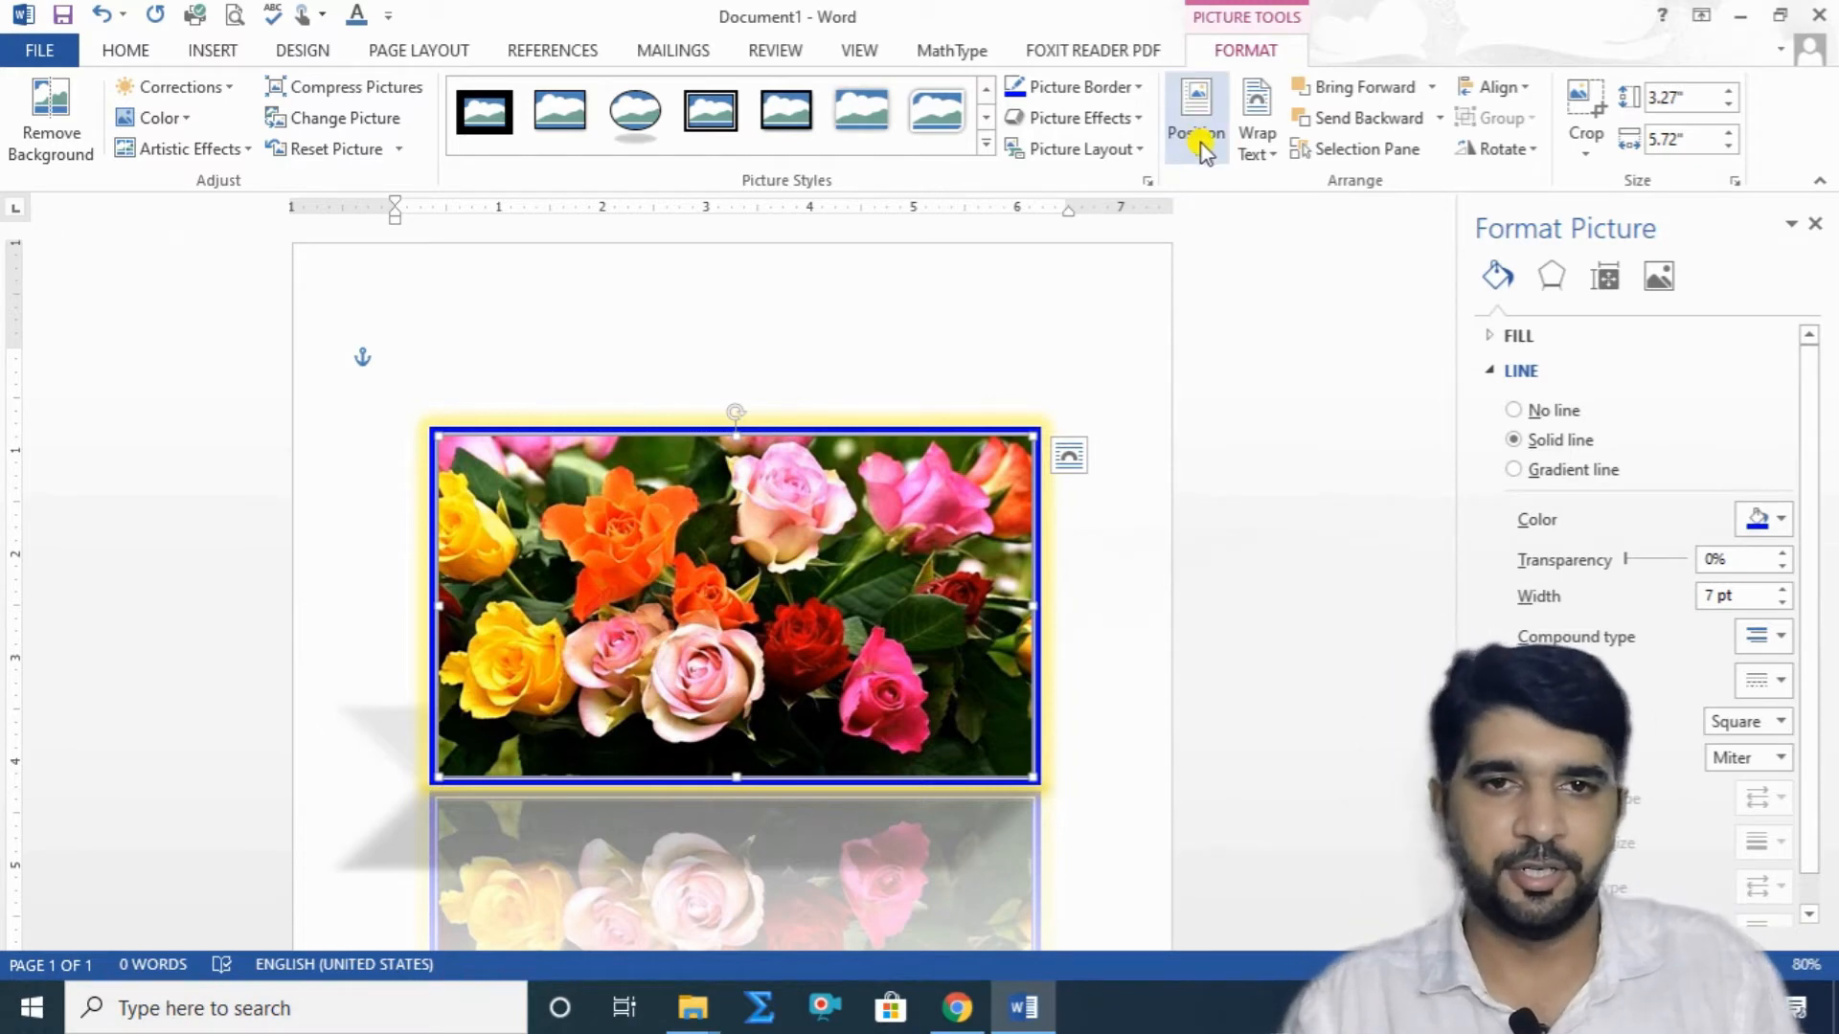
Apply 25 Point soft edges to the picture.
click(1138, 121)
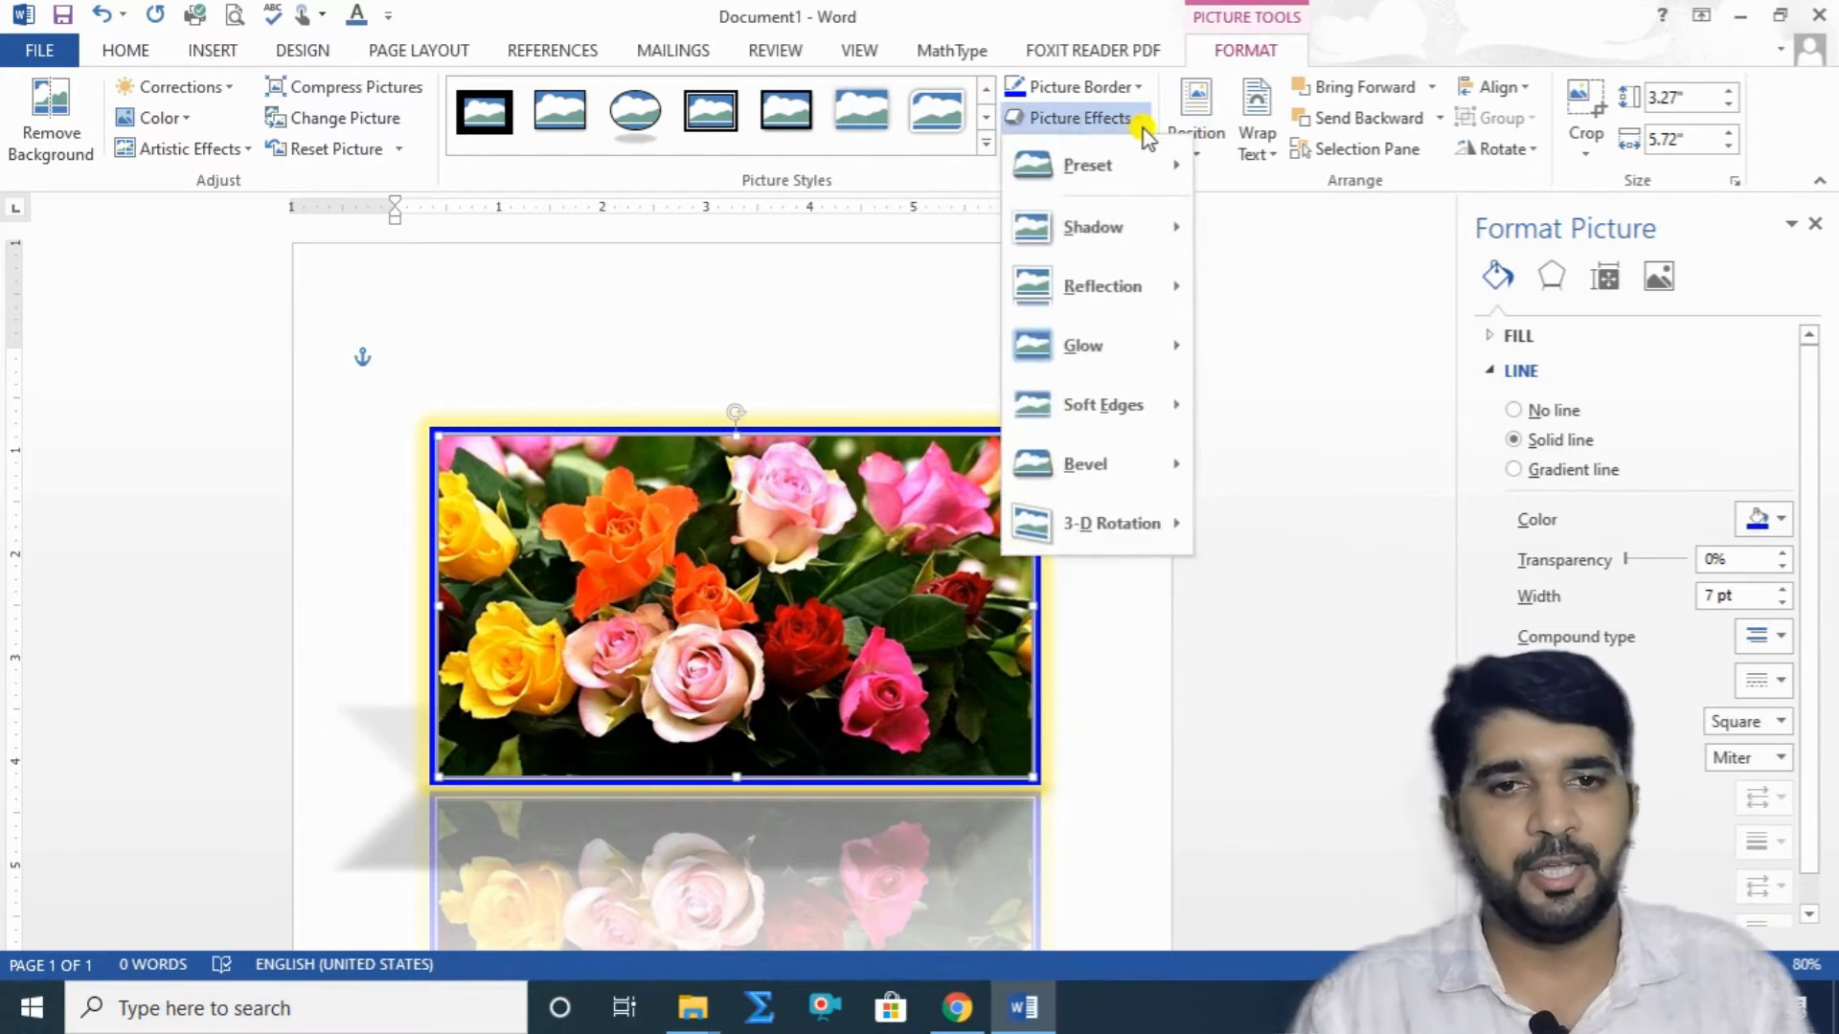
mouse_move(1113, 476)
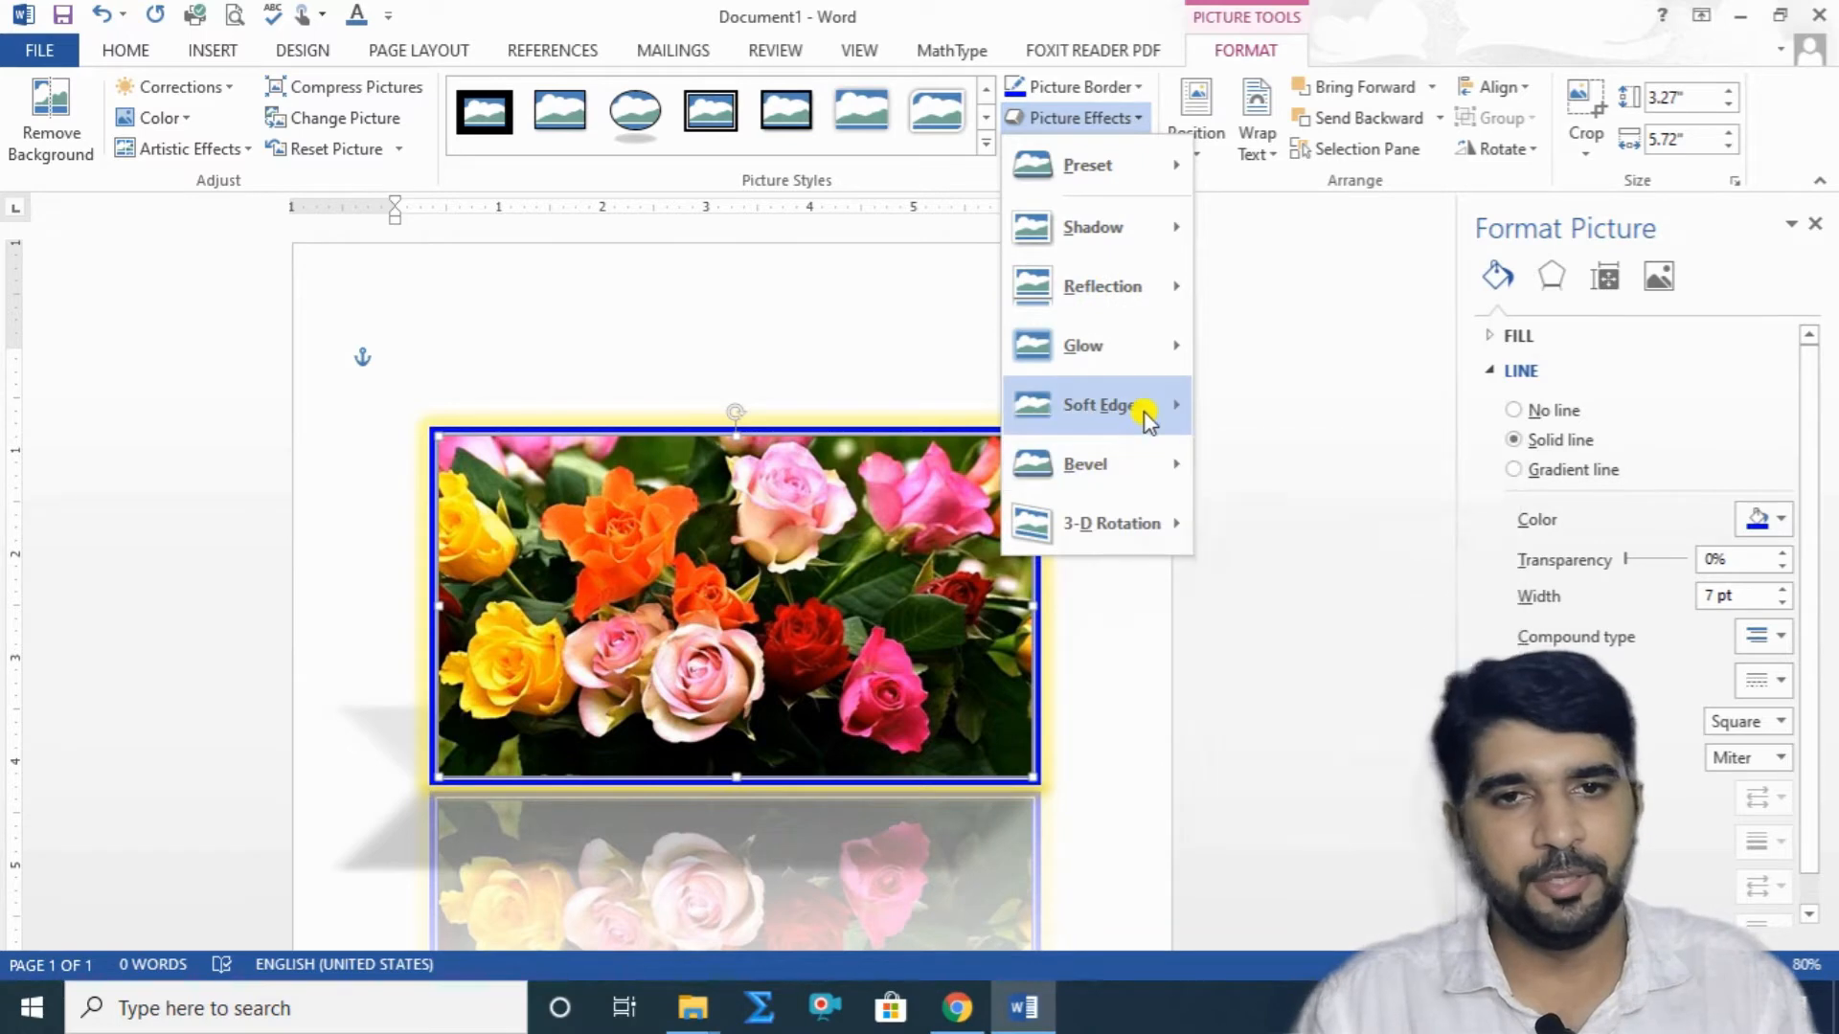
mouse_move(1140, 407)
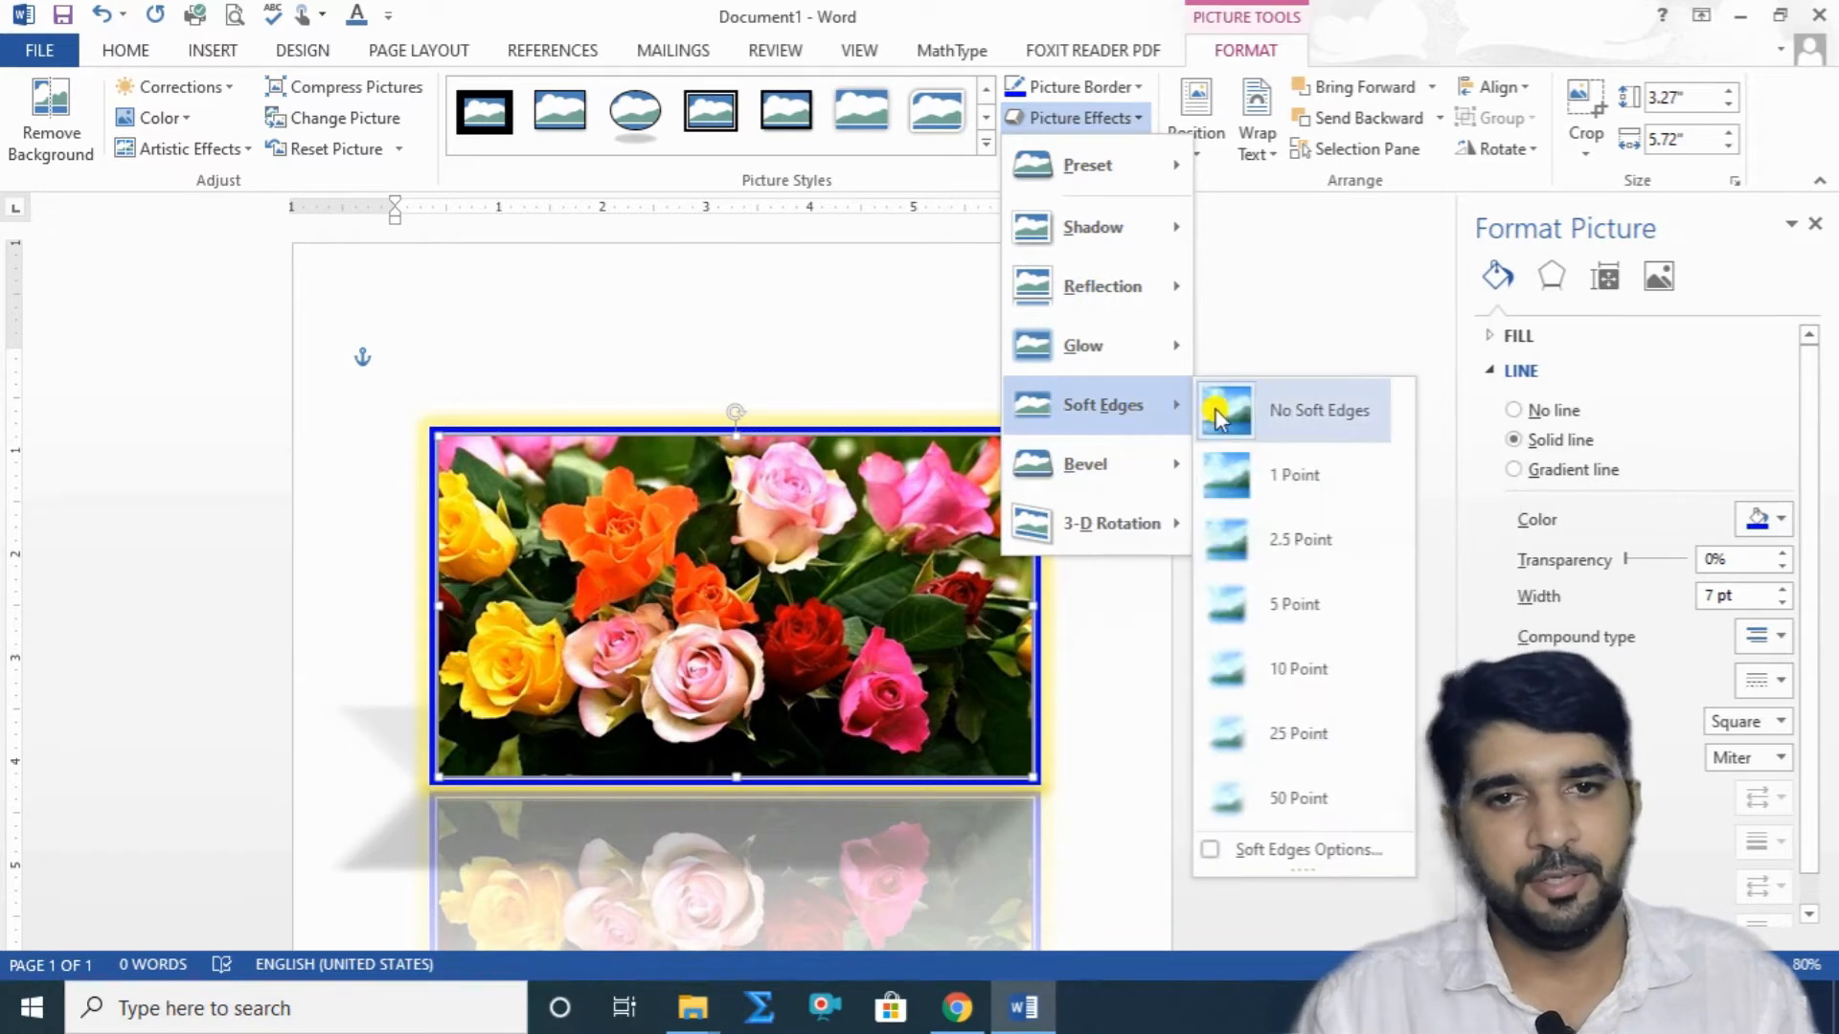
click(1308, 738)
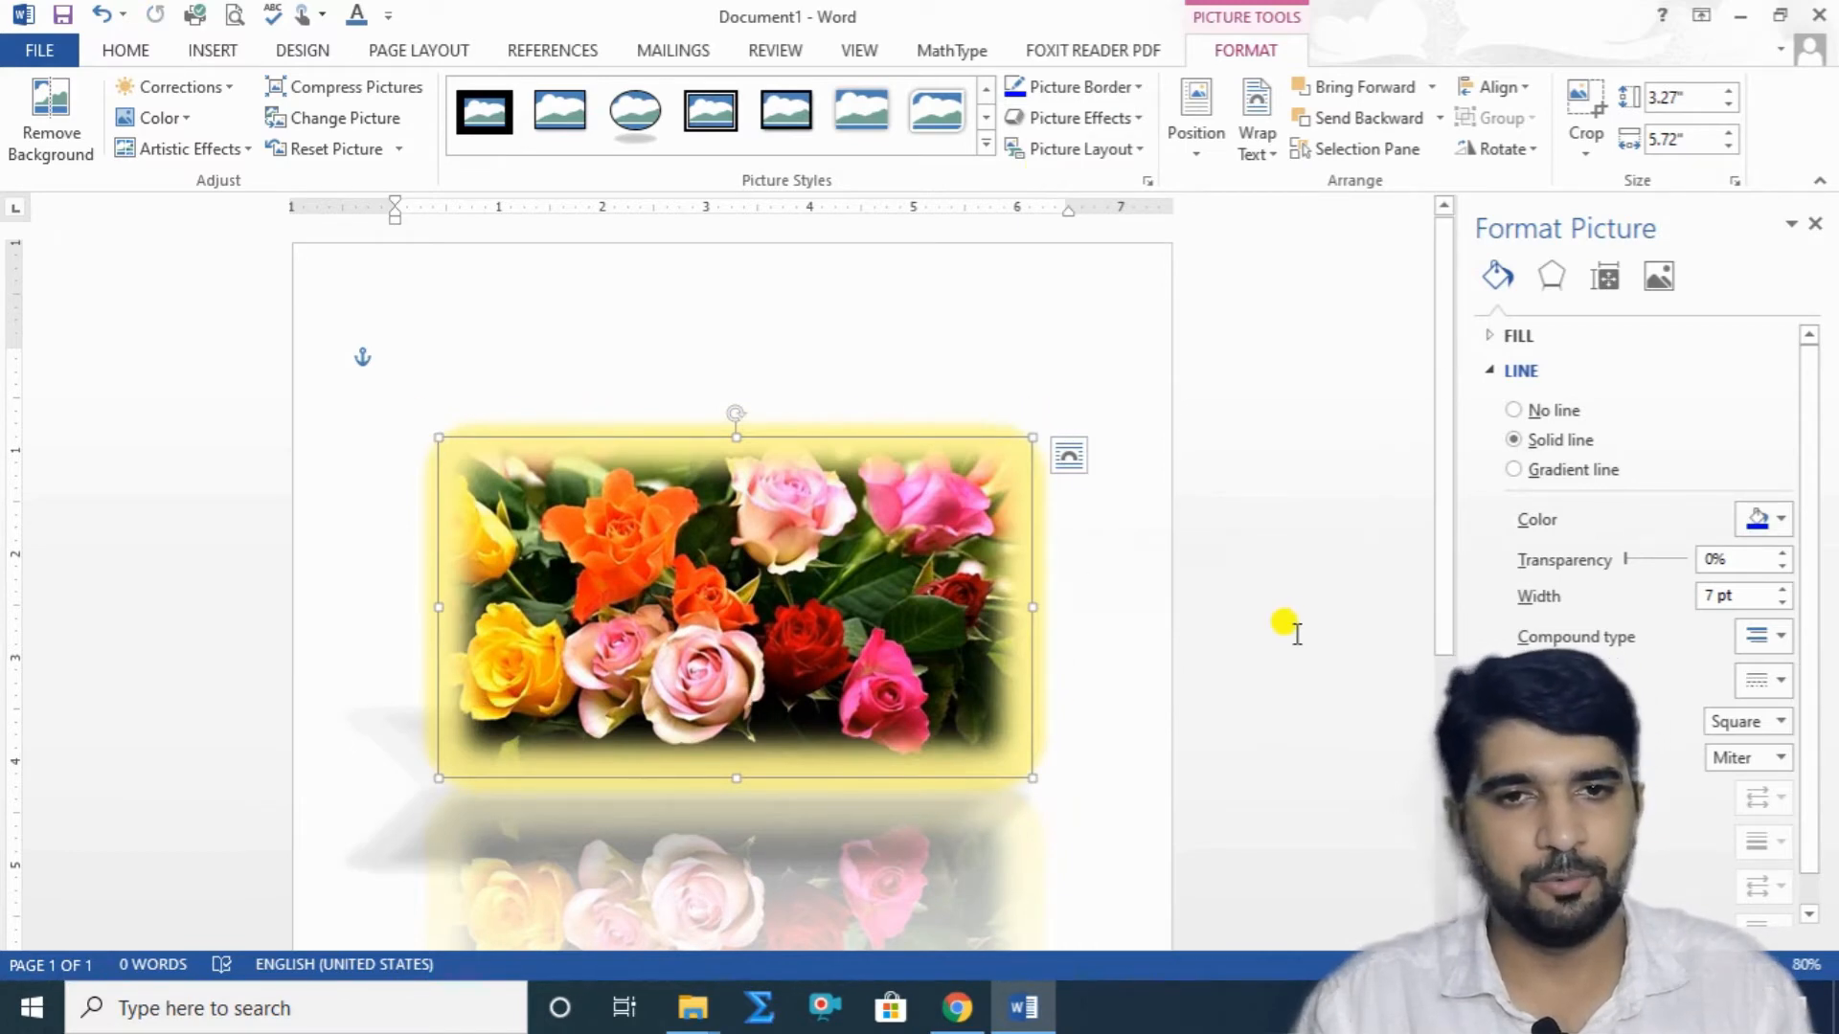
Change the picture's glow colour to green in its detailed format settings, and deselect the picture.
right_click(889, 450)
click(1001, 933)
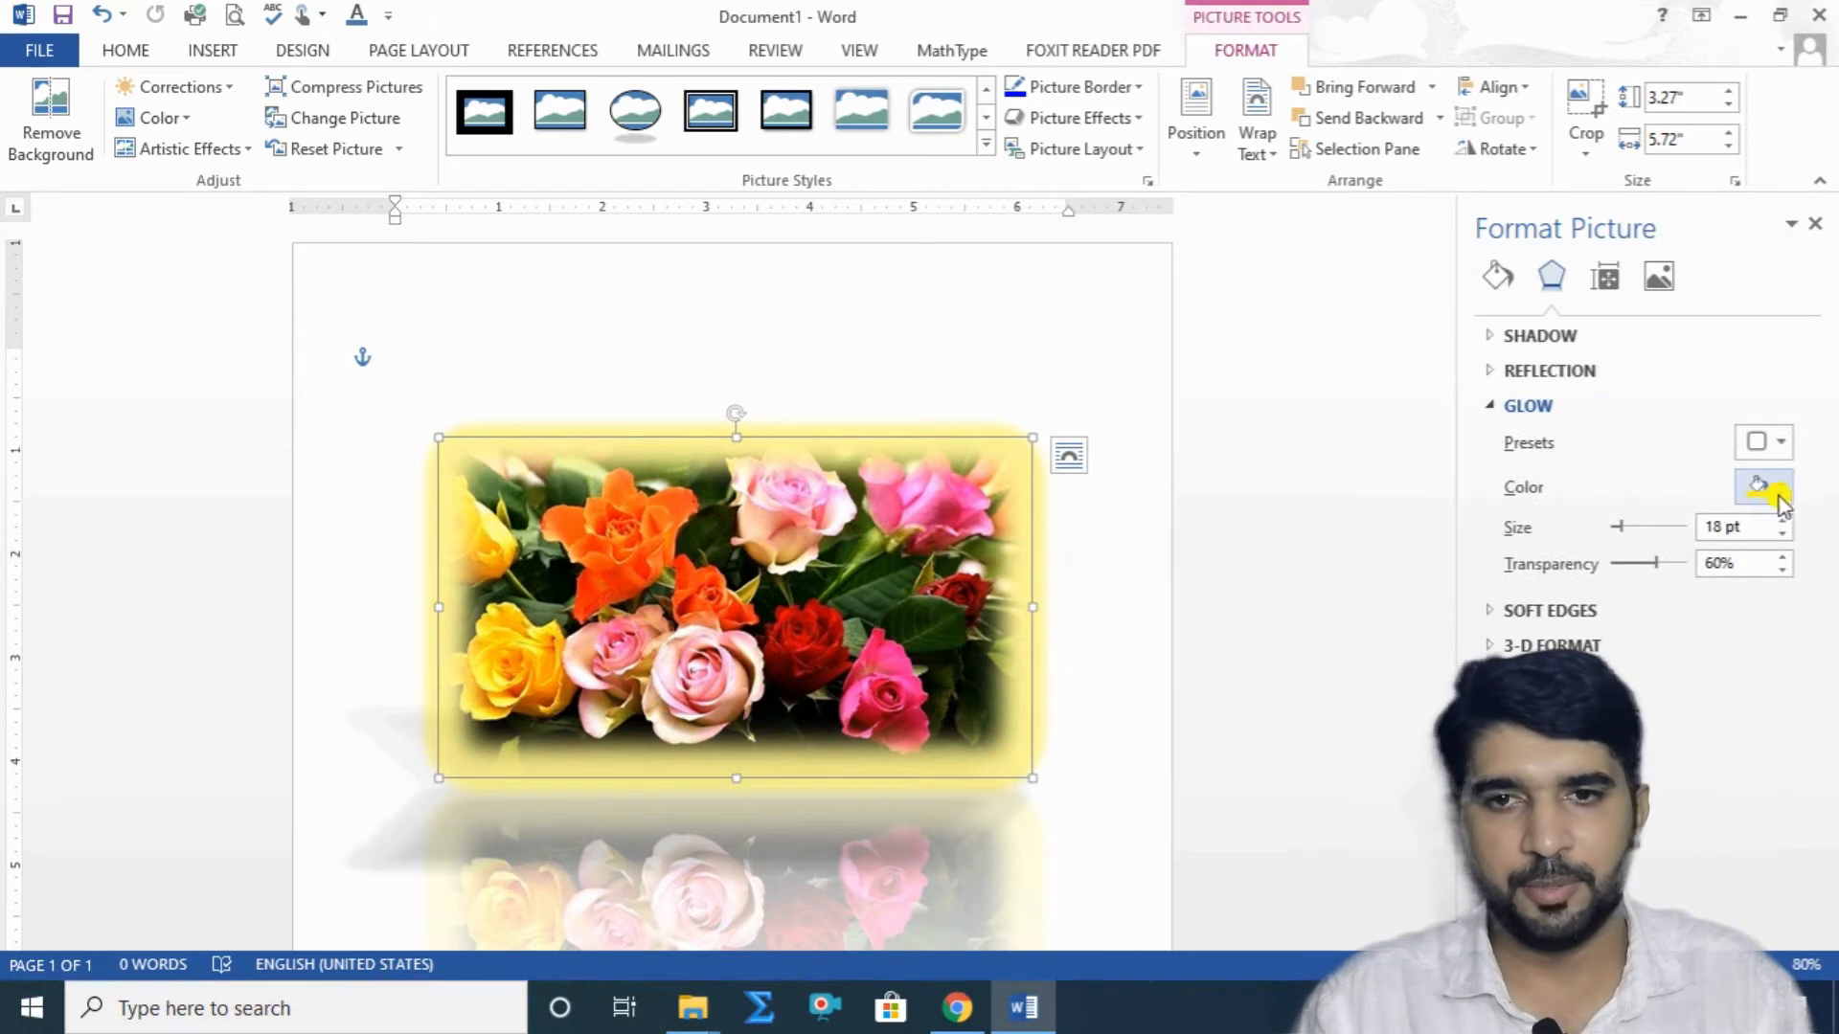
click(1780, 498)
click(1642, 756)
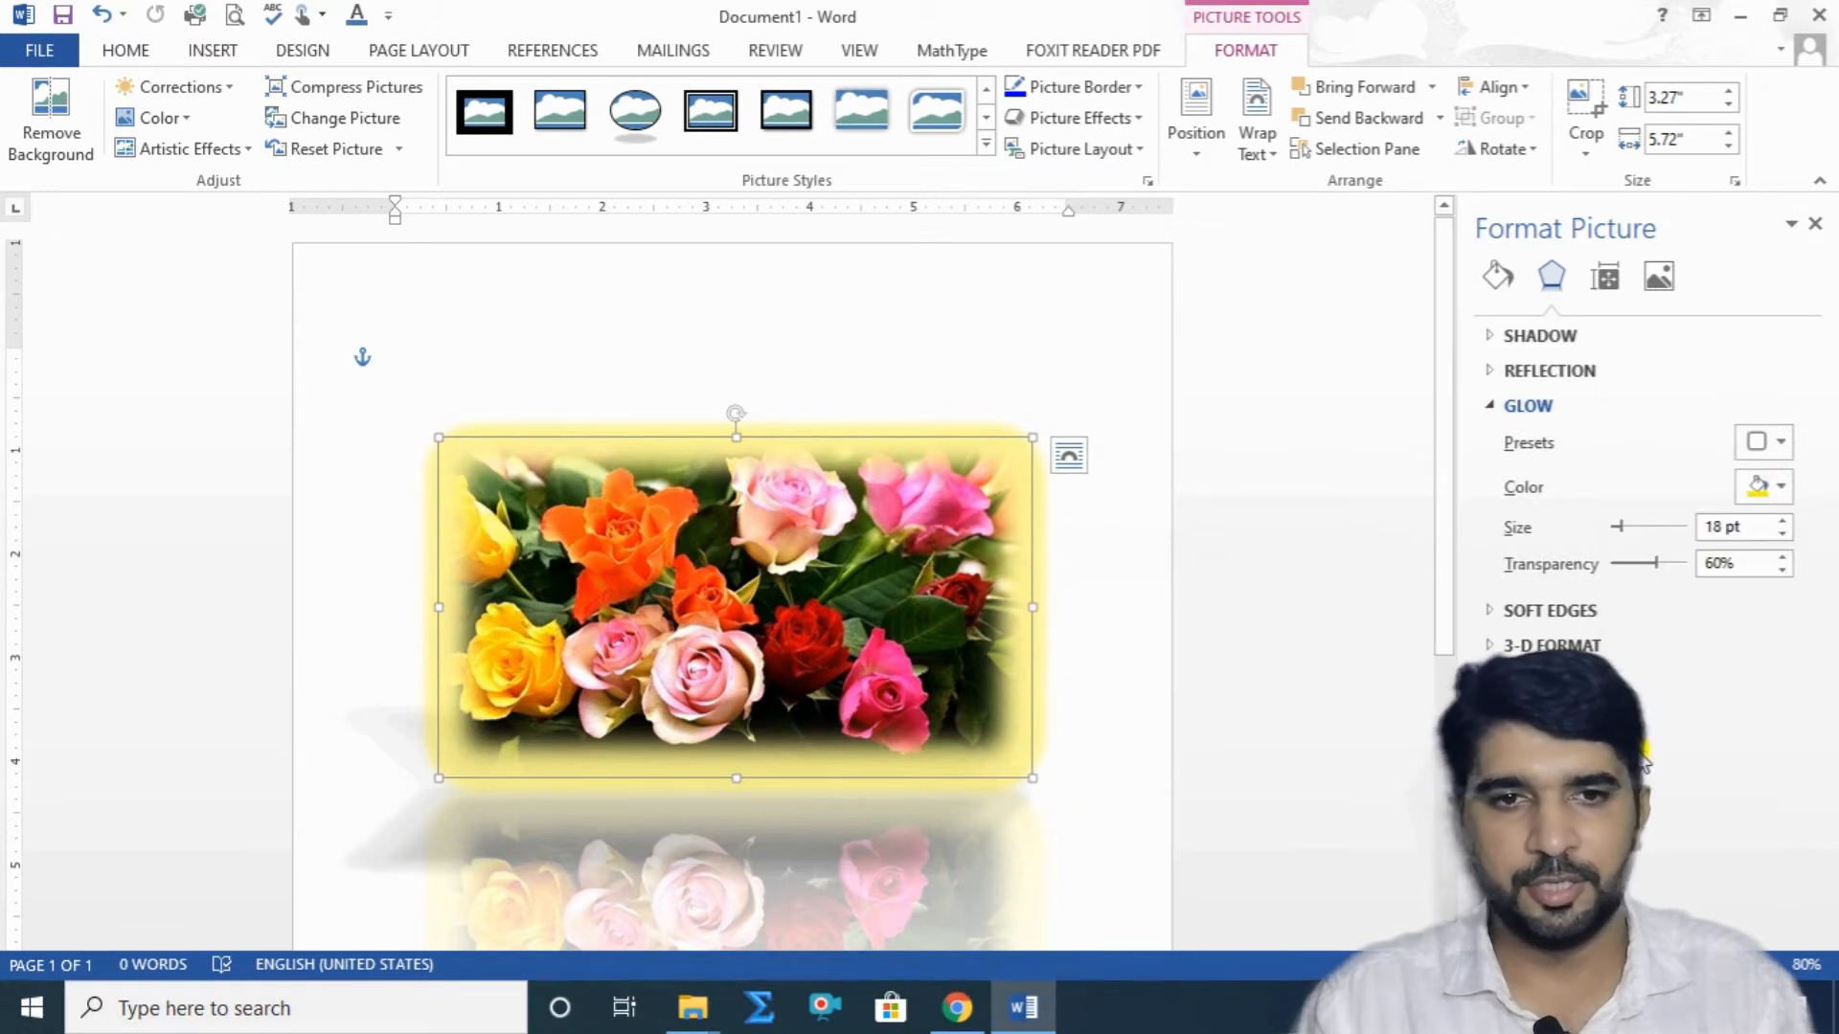
click(1066, 616)
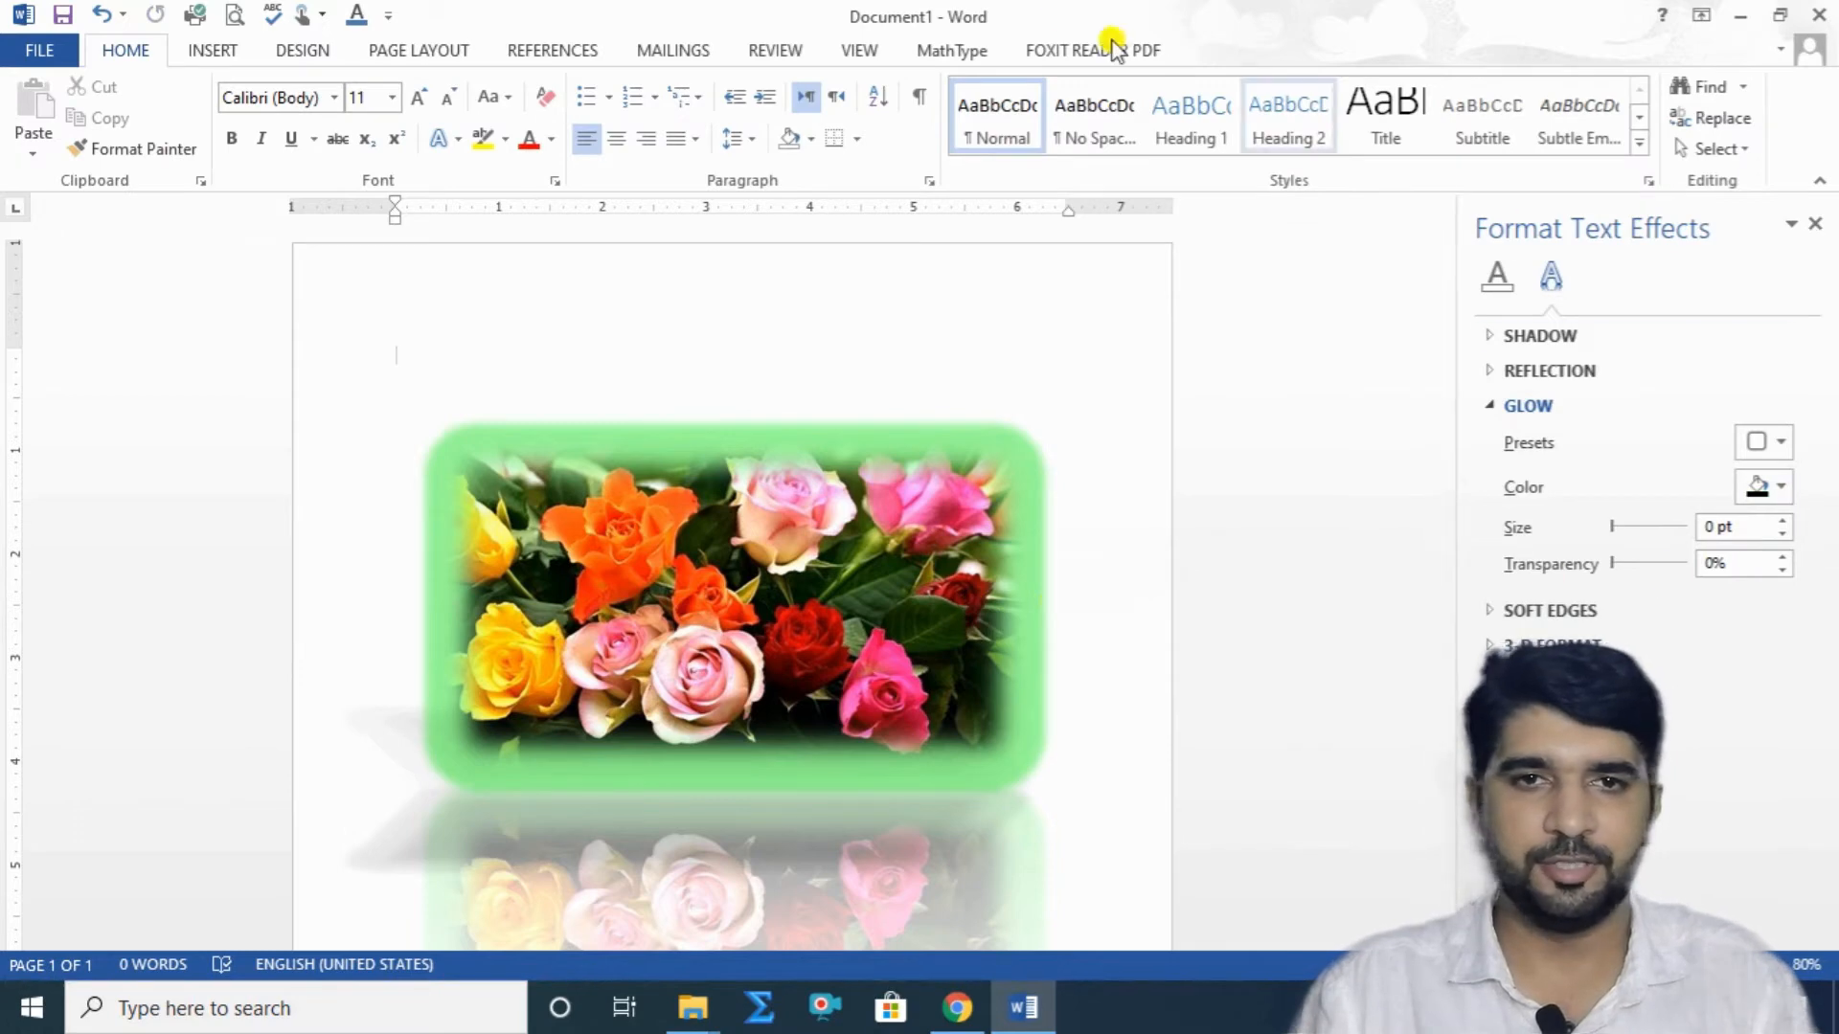
Apply the fourth bevel in the second row to the picture, and shift the picture slightly up and left.
click(843, 469)
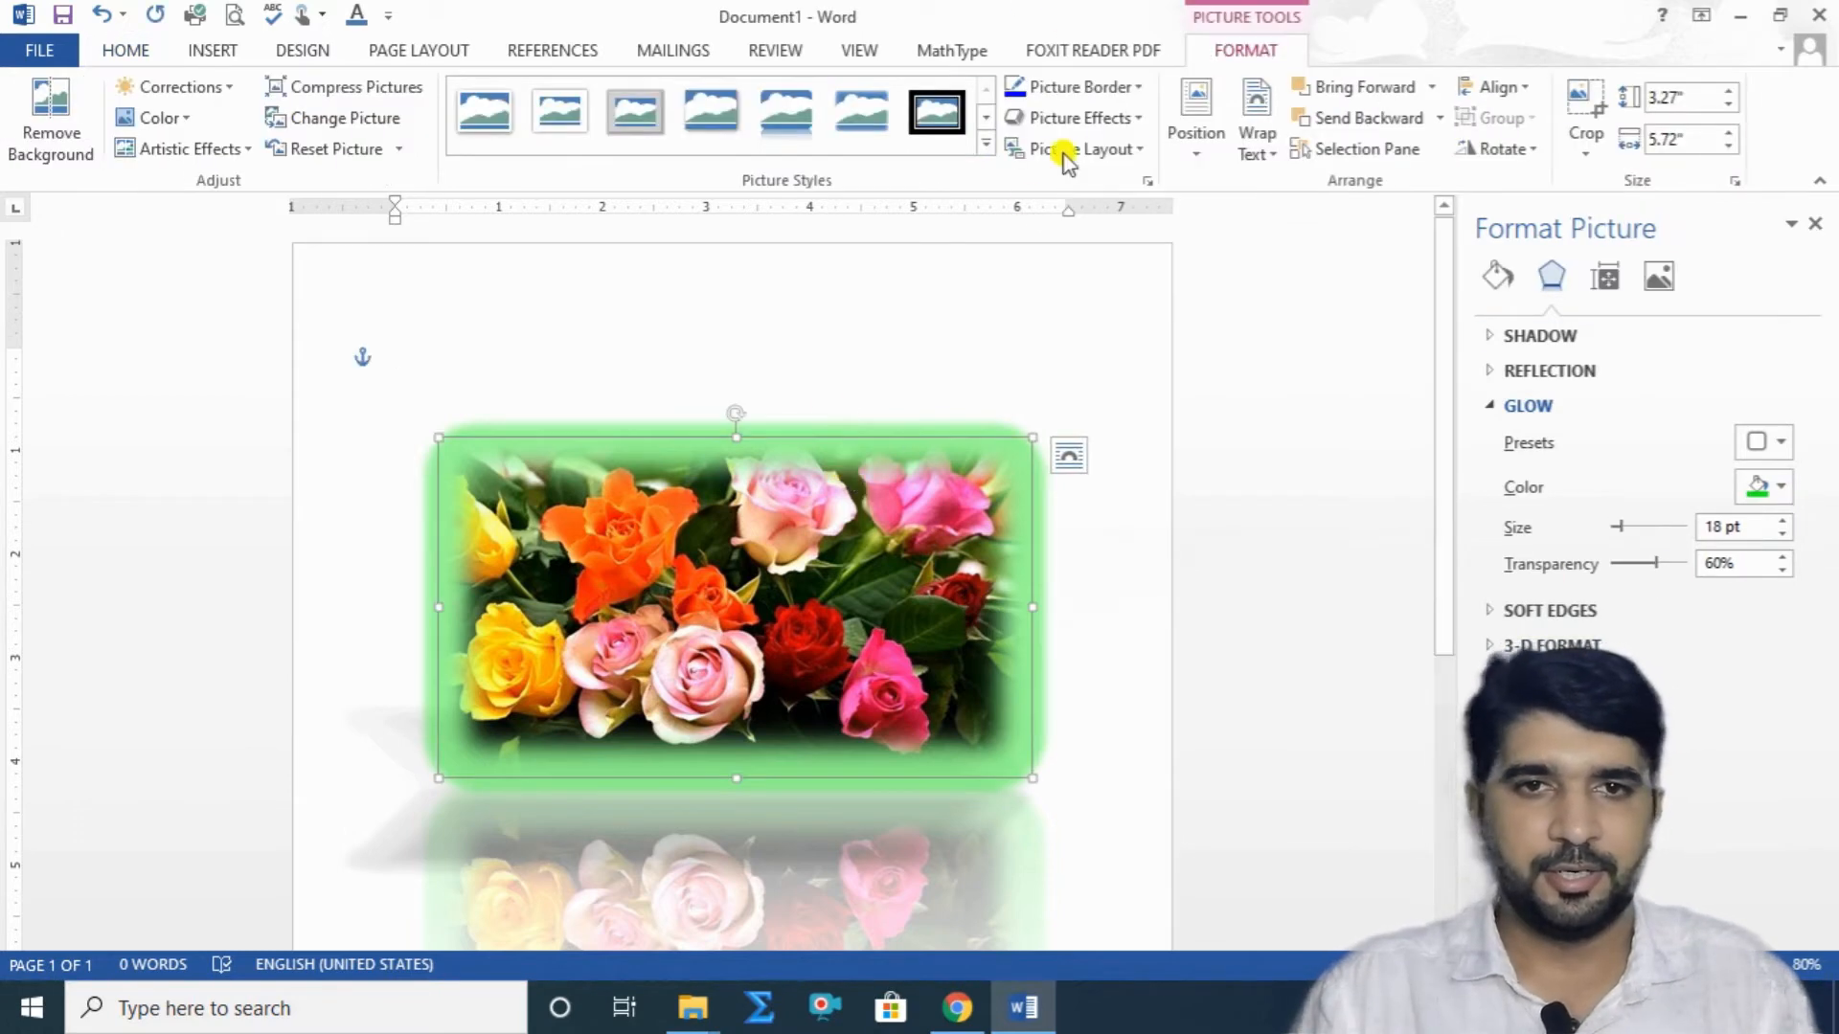
click(1139, 123)
mouse_move(1107, 343)
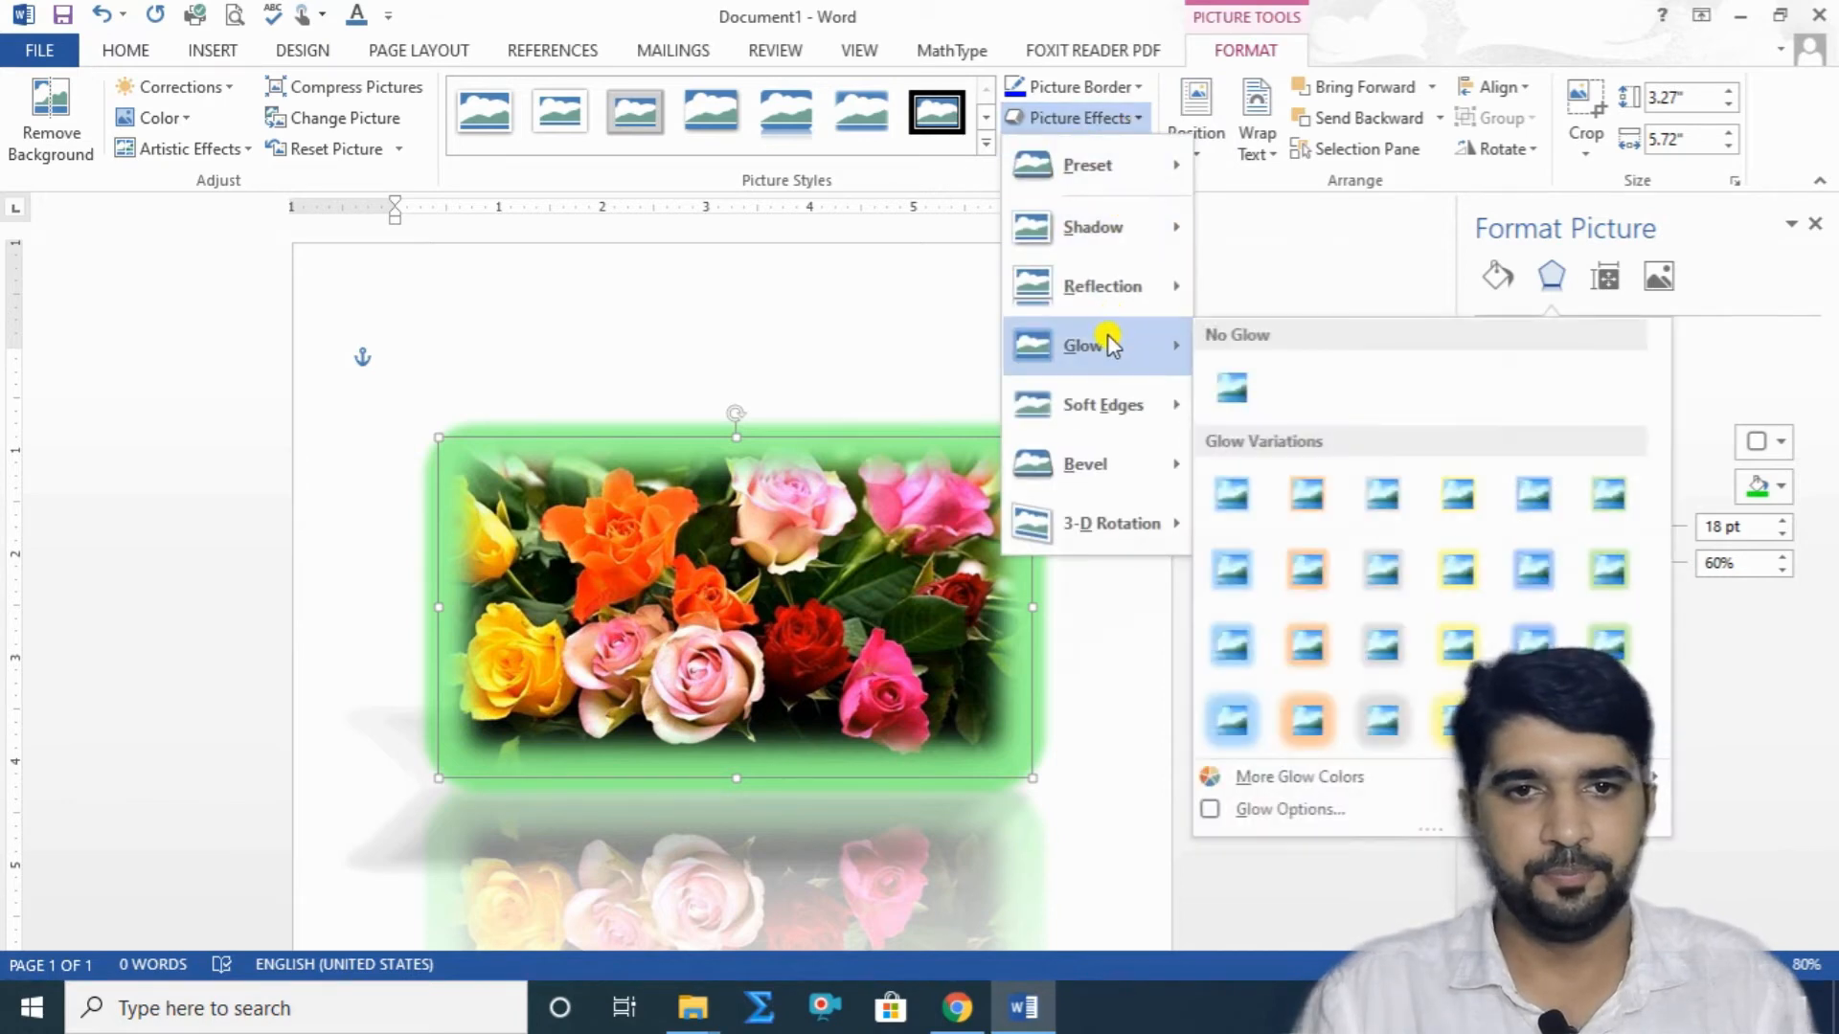
mouse_move(1109, 402)
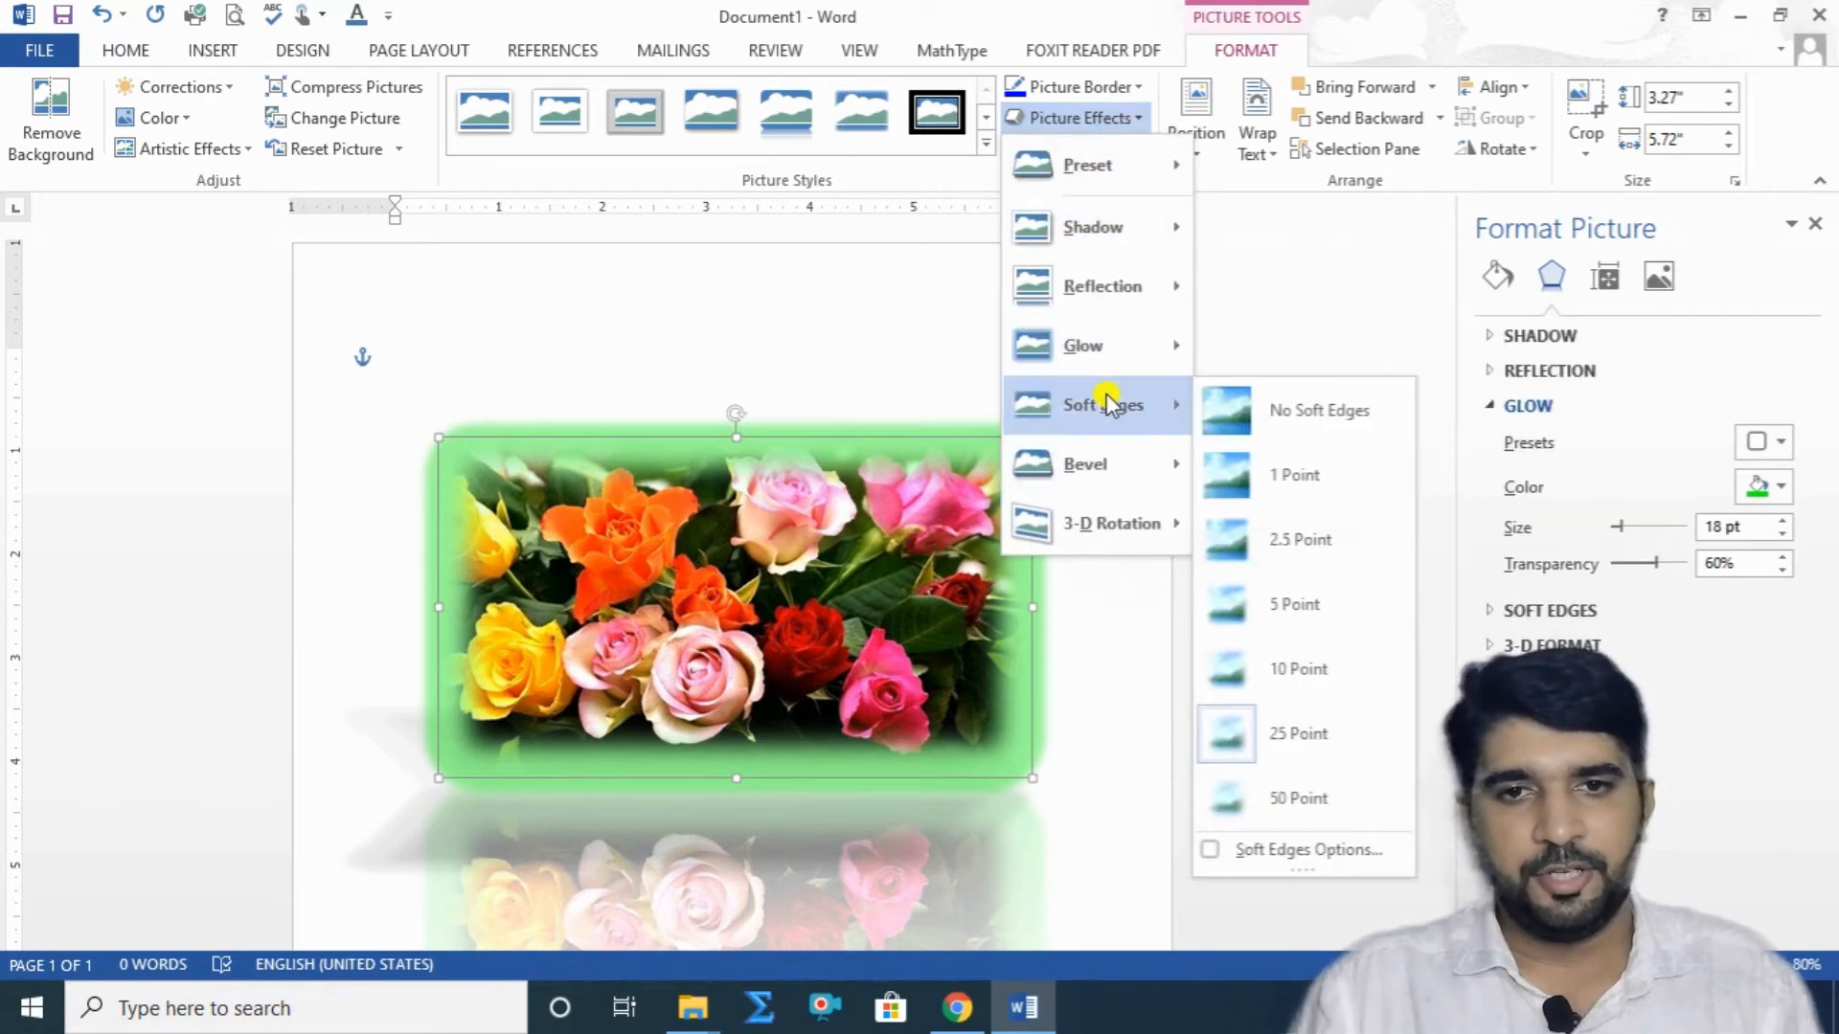
mouse_move(1101, 475)
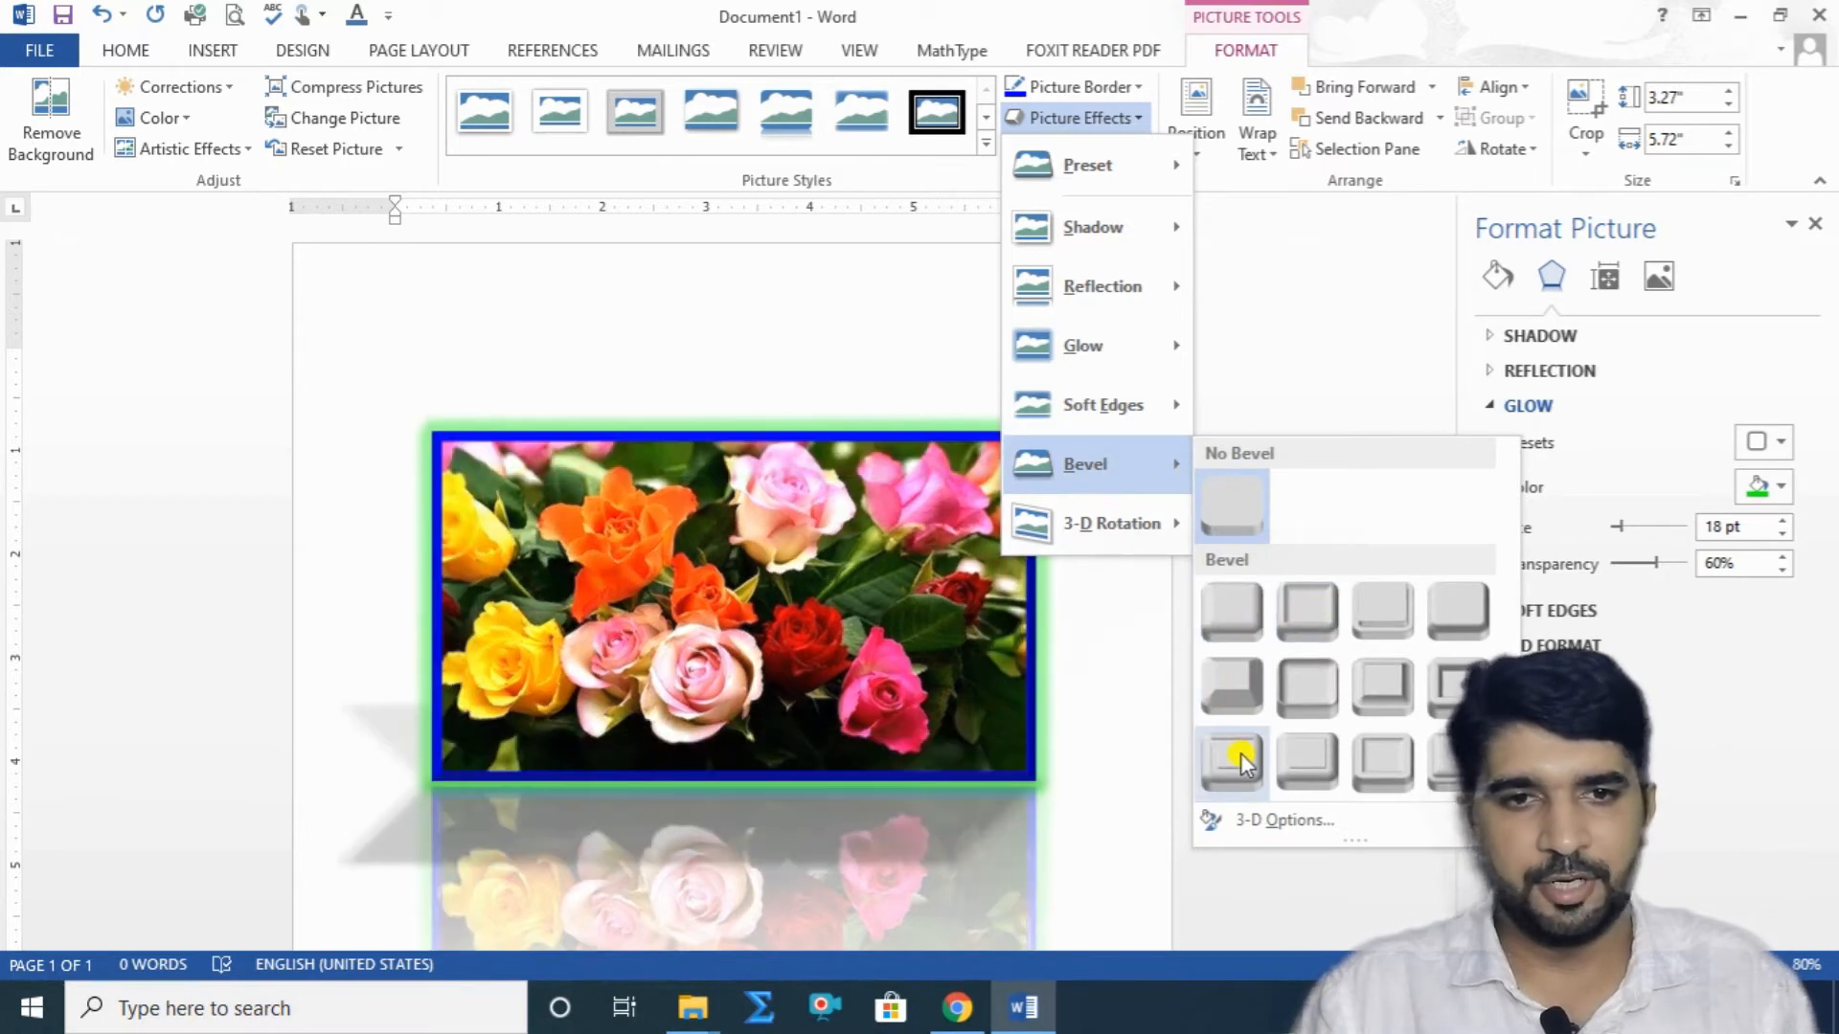
click(1099, 636)
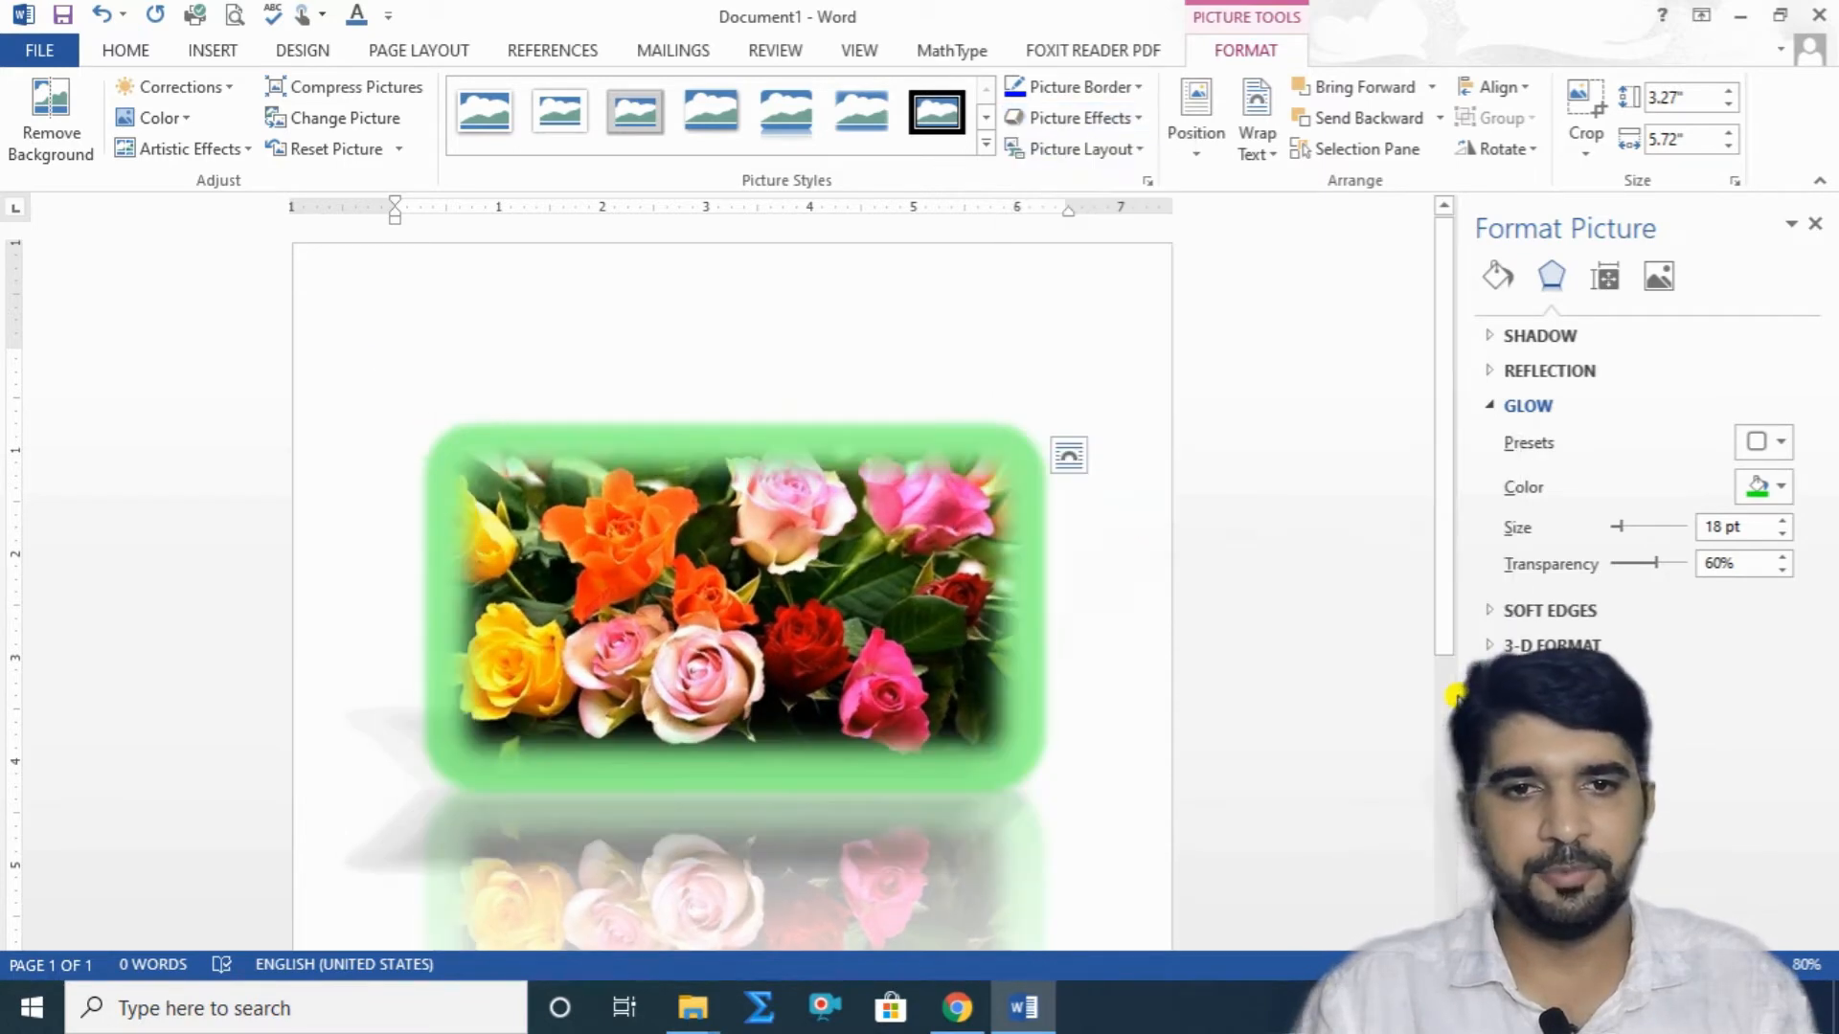
drag(879, 675, 870, 645)
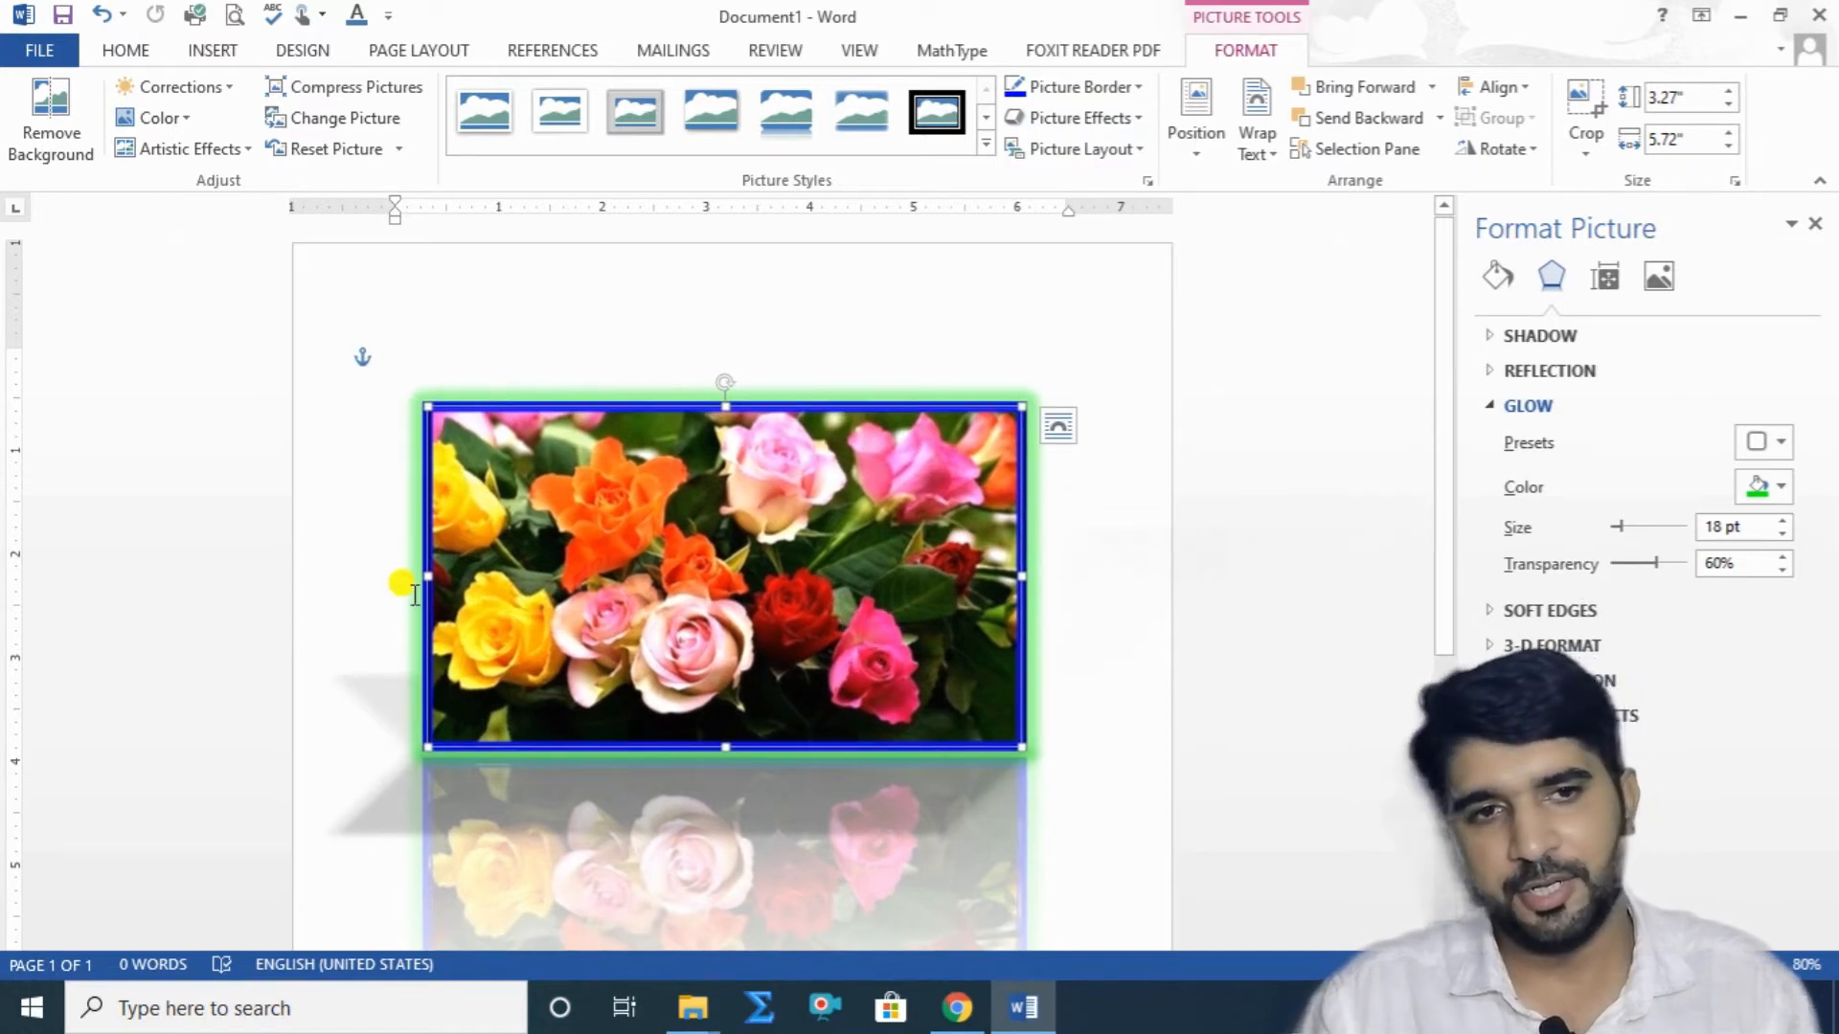
Apply the fourth perspective 3-D rotation in the second row to the picture, and shift it slightly up and left.
click(1140, 122)
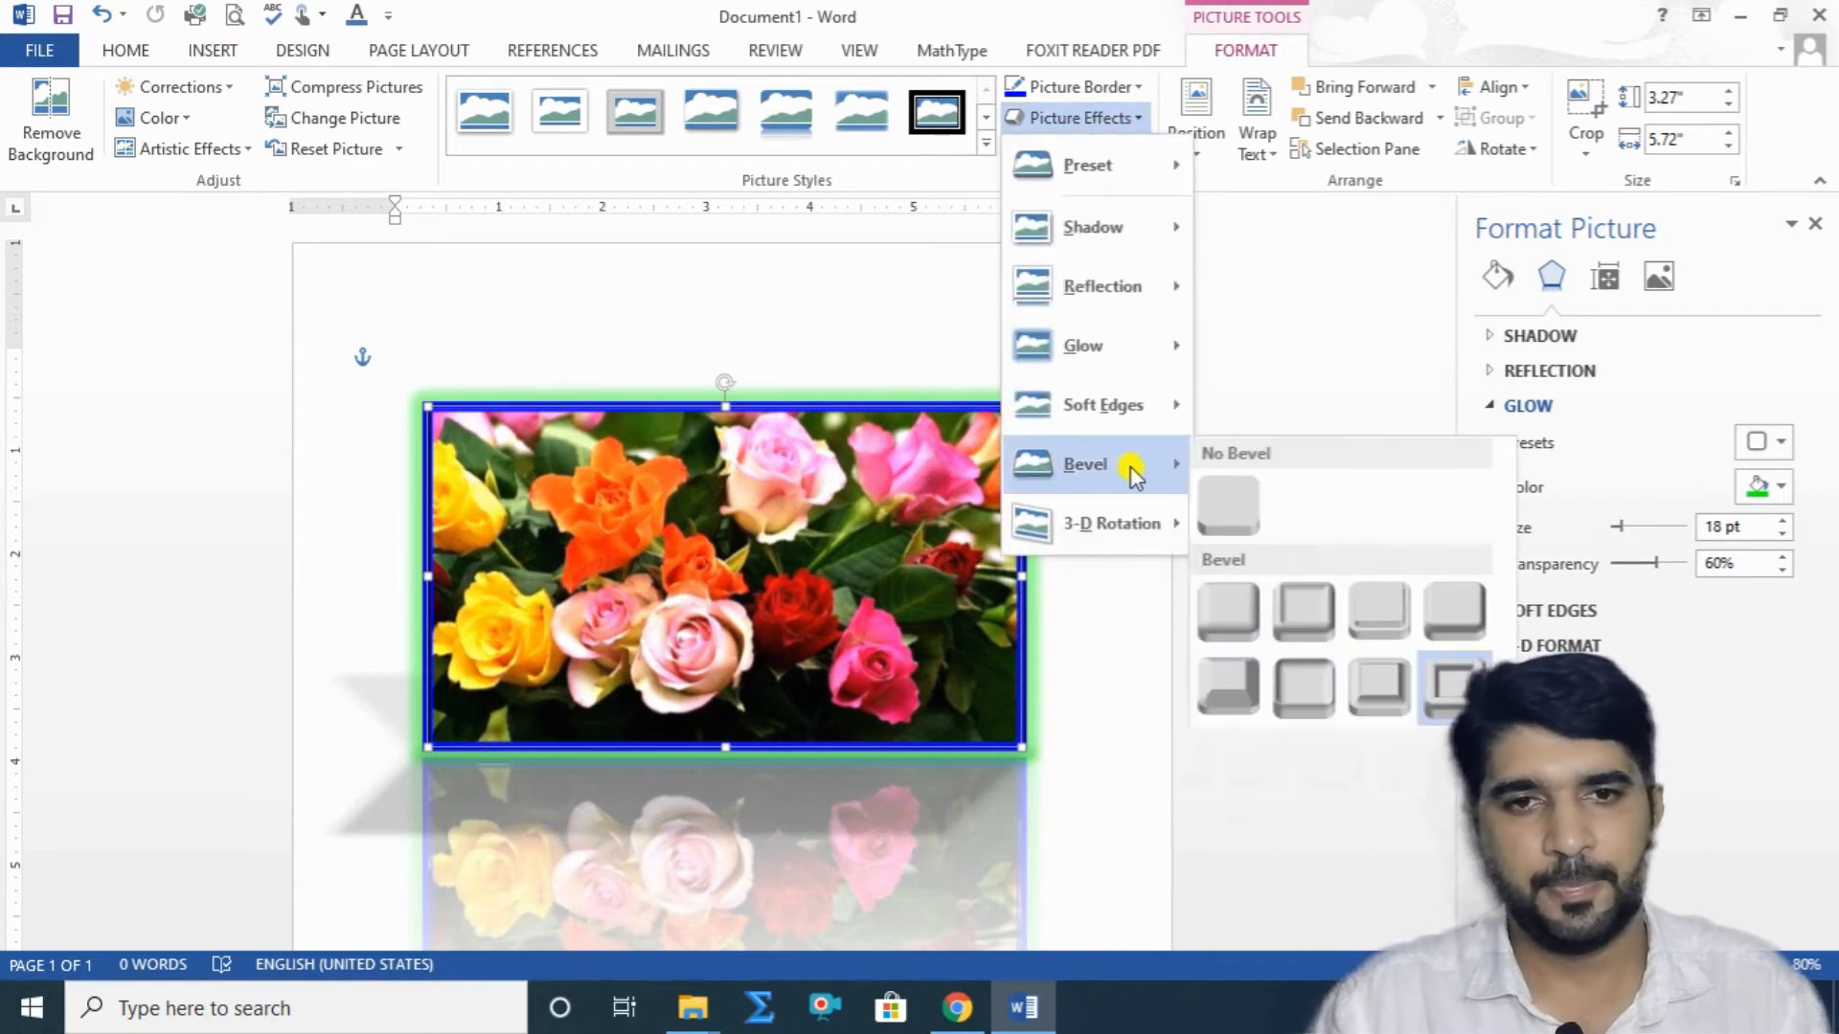
mouse_move(1149, 525)
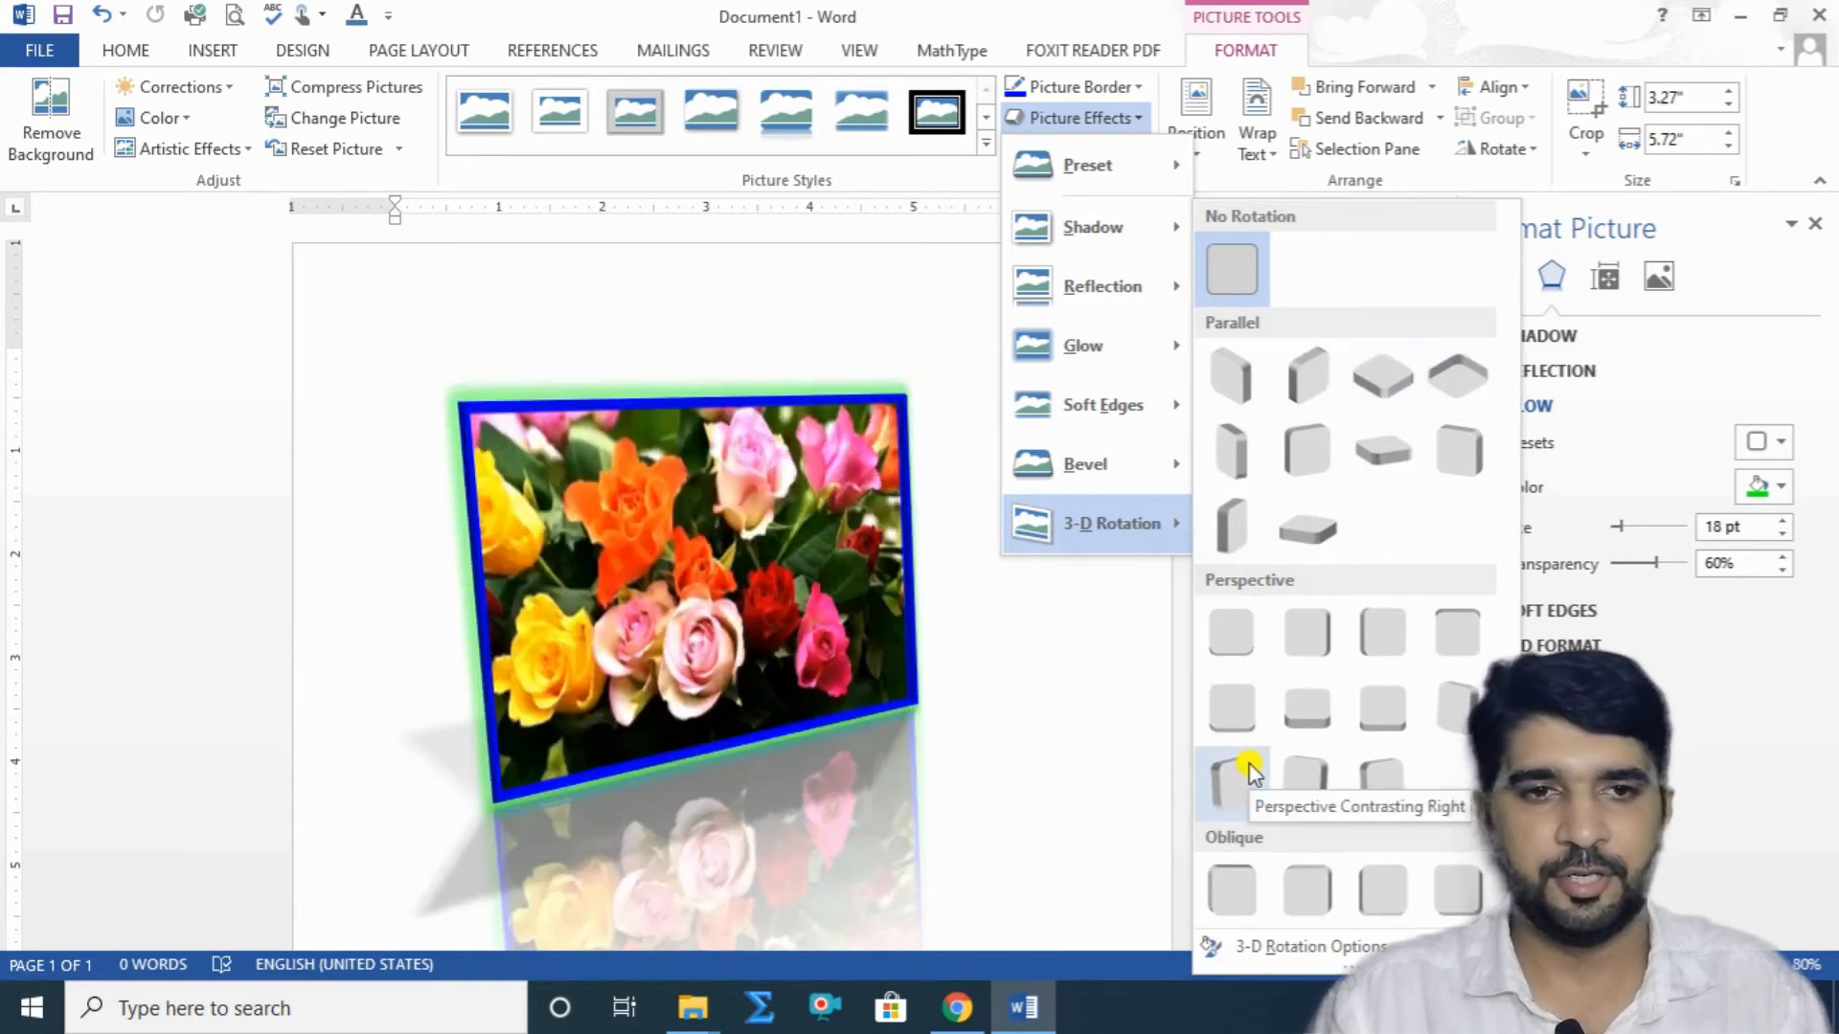
click(1437, 725)
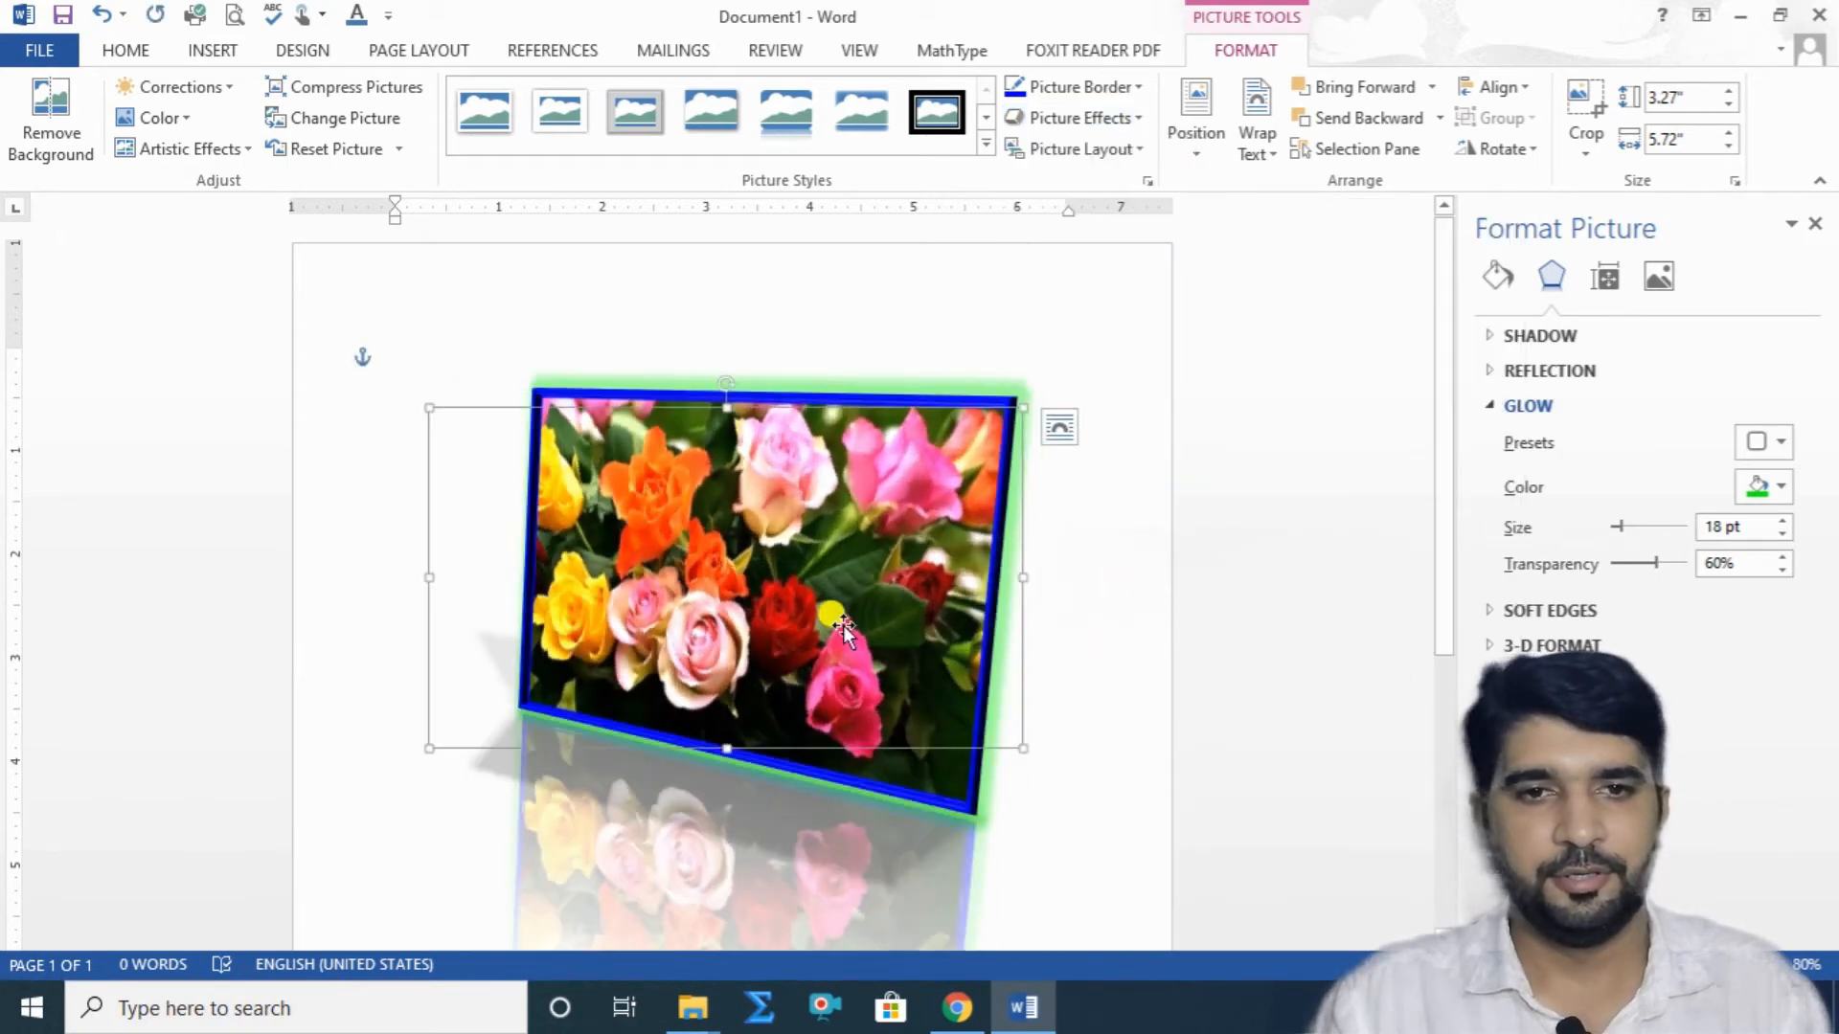
click(1126, 755)
click(814, 632)
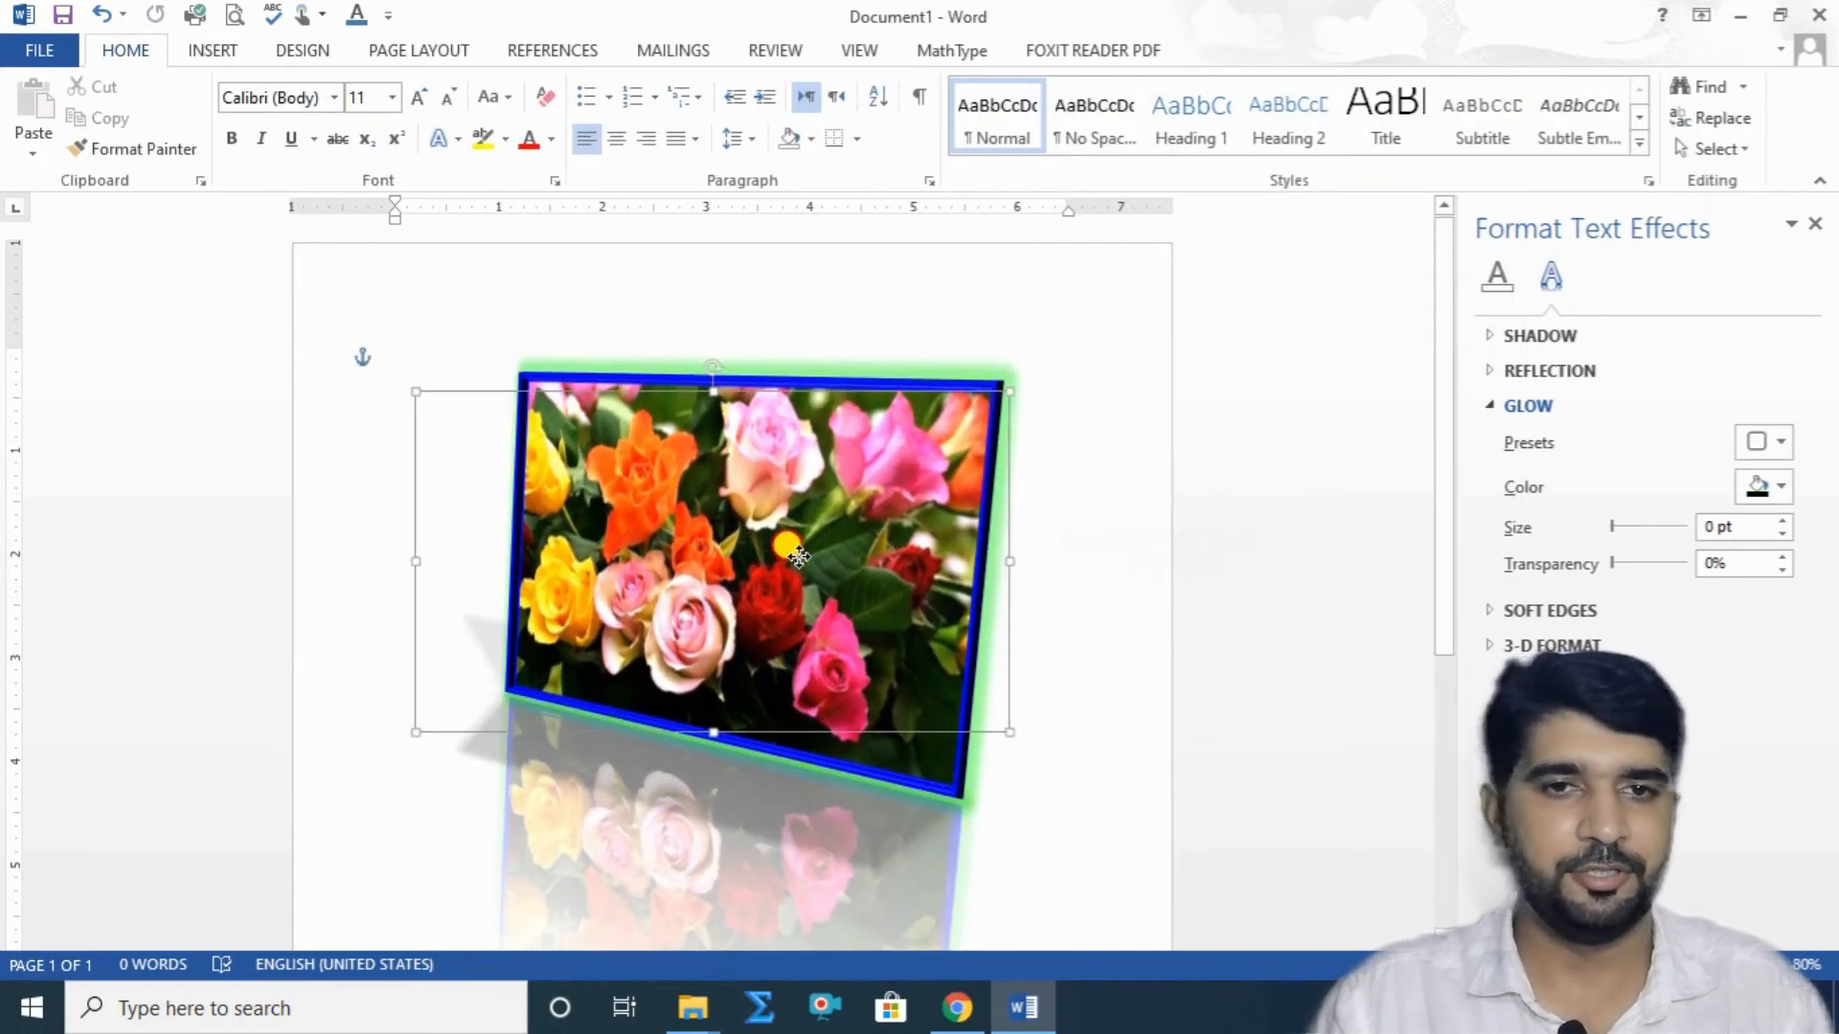
click(1070, 473)
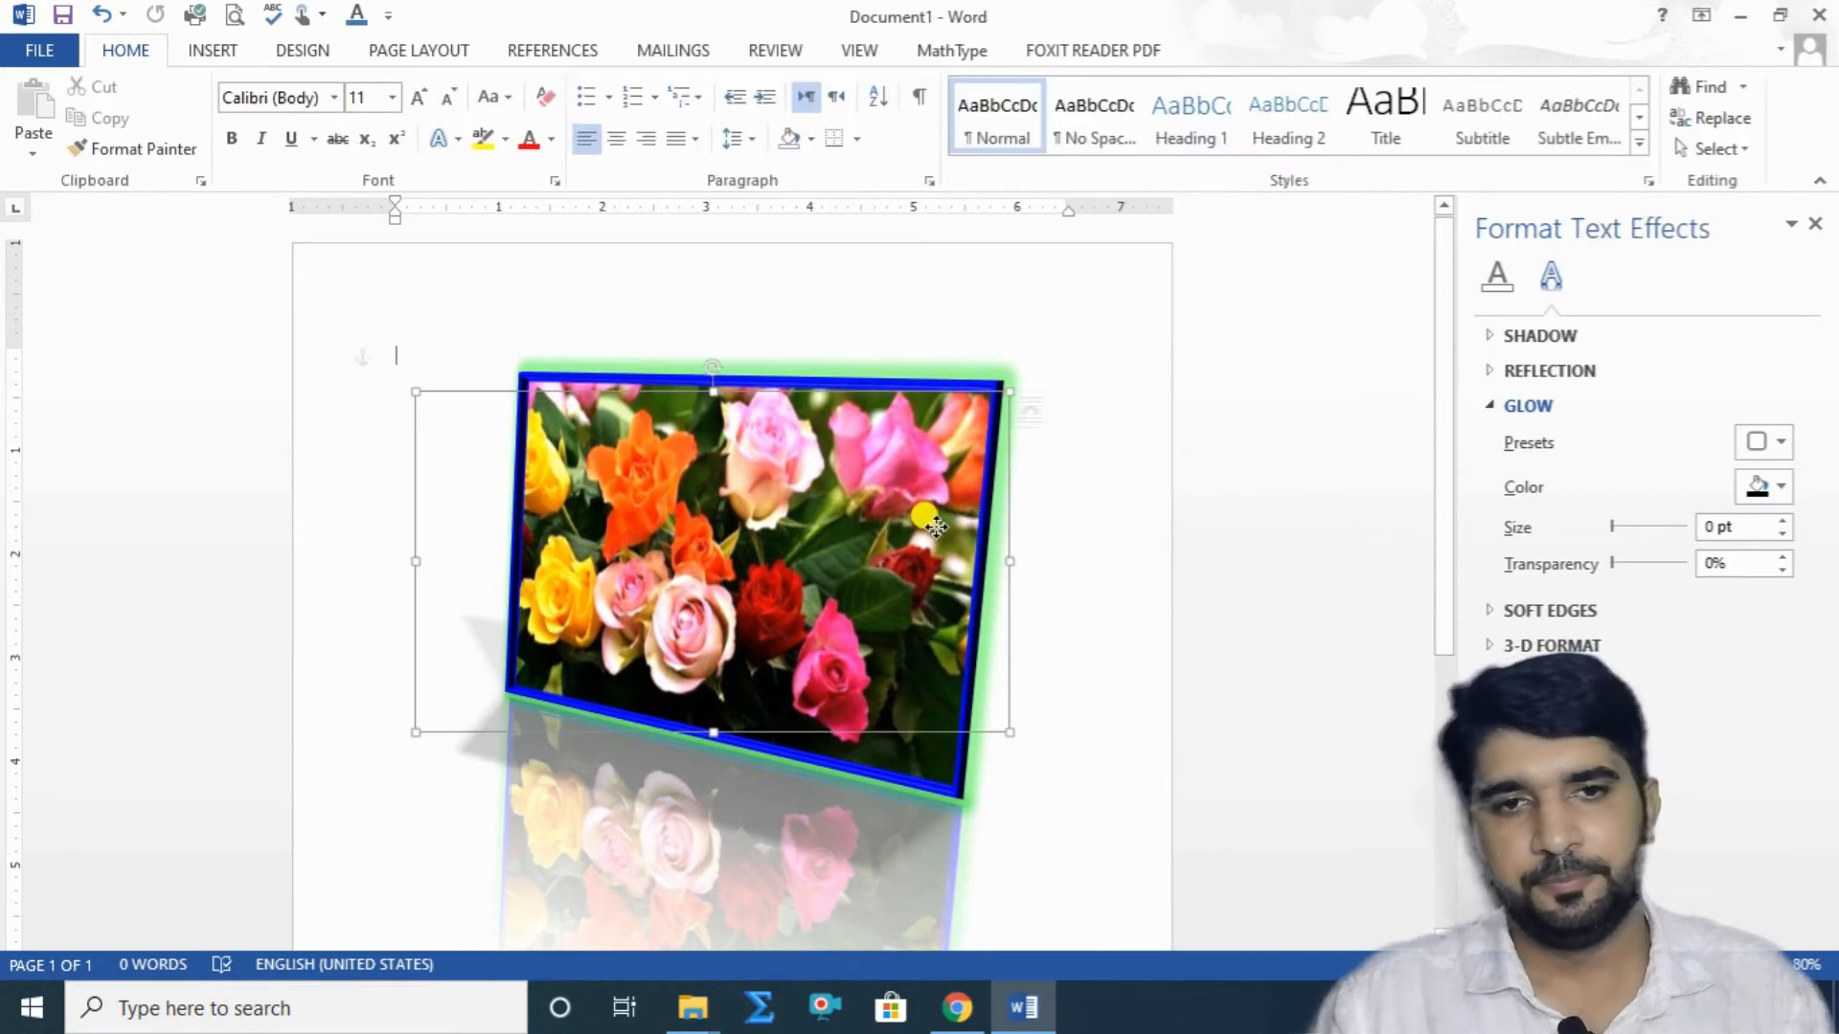
Delete the rotated picture and insert the lovely-mother-bouquet flower vase picture from the pictures folder.
click(1026, 463)
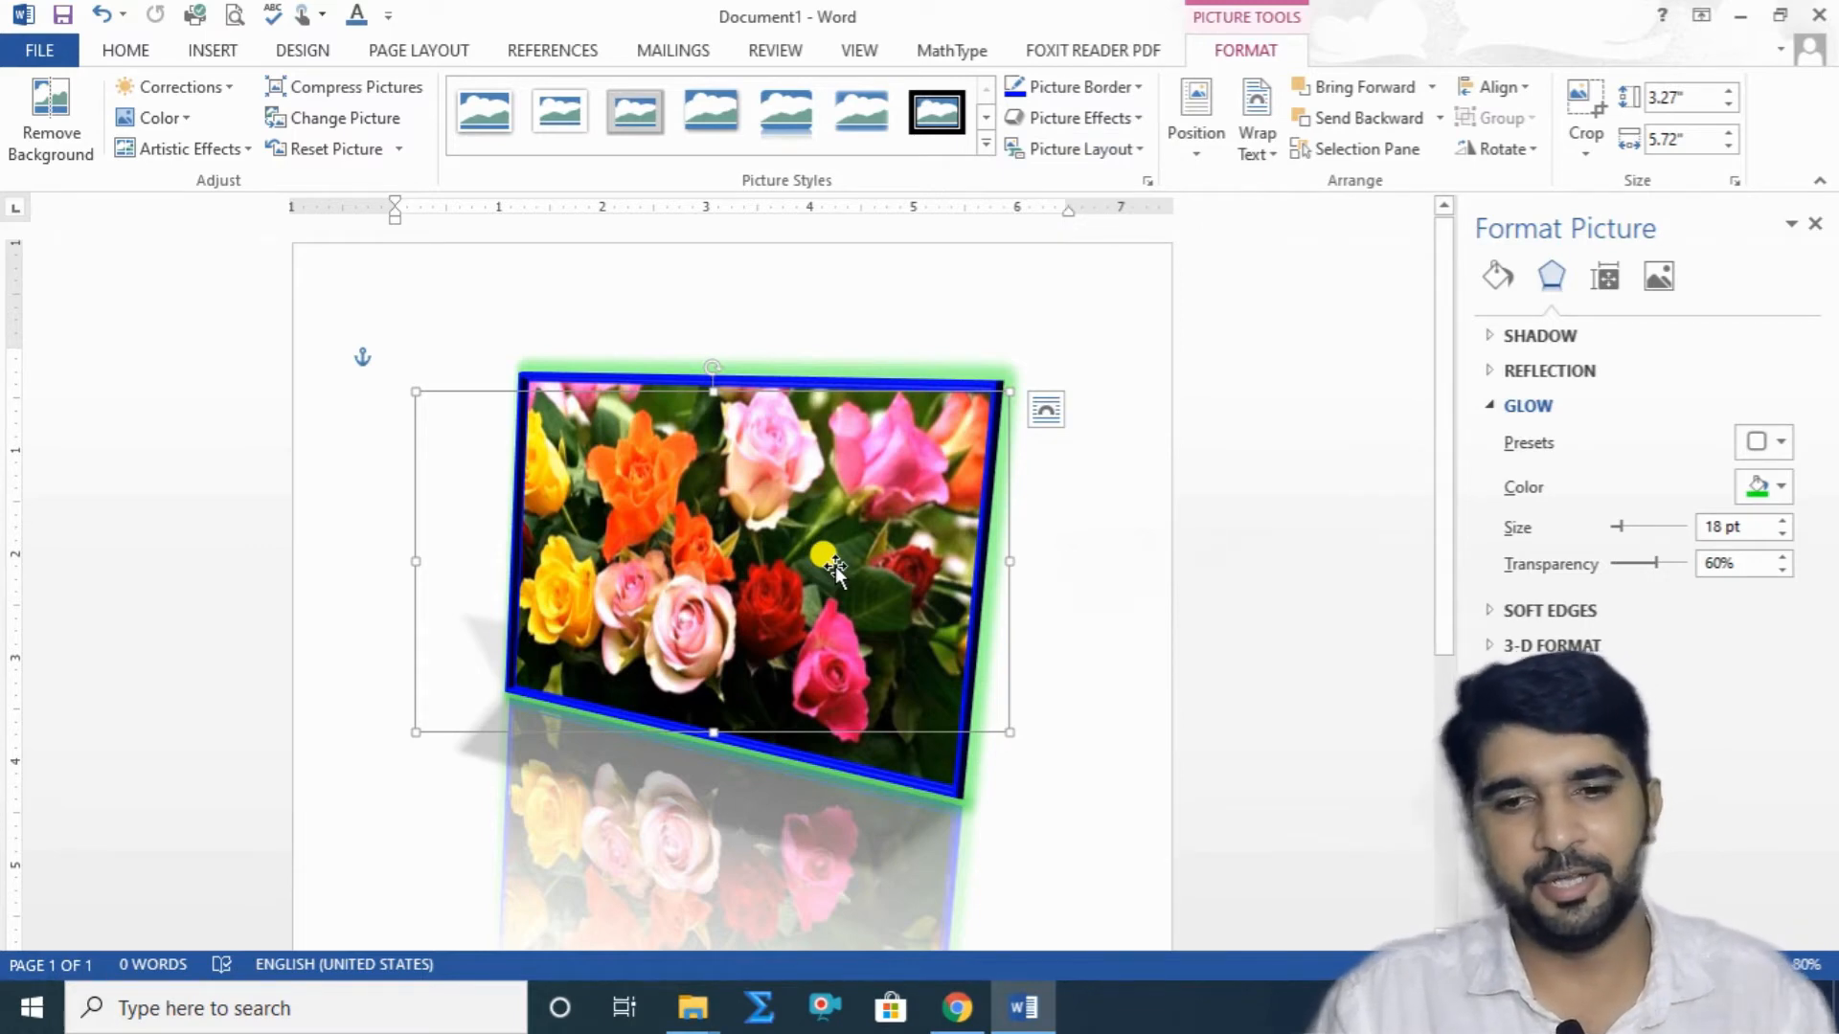
key(Delete)
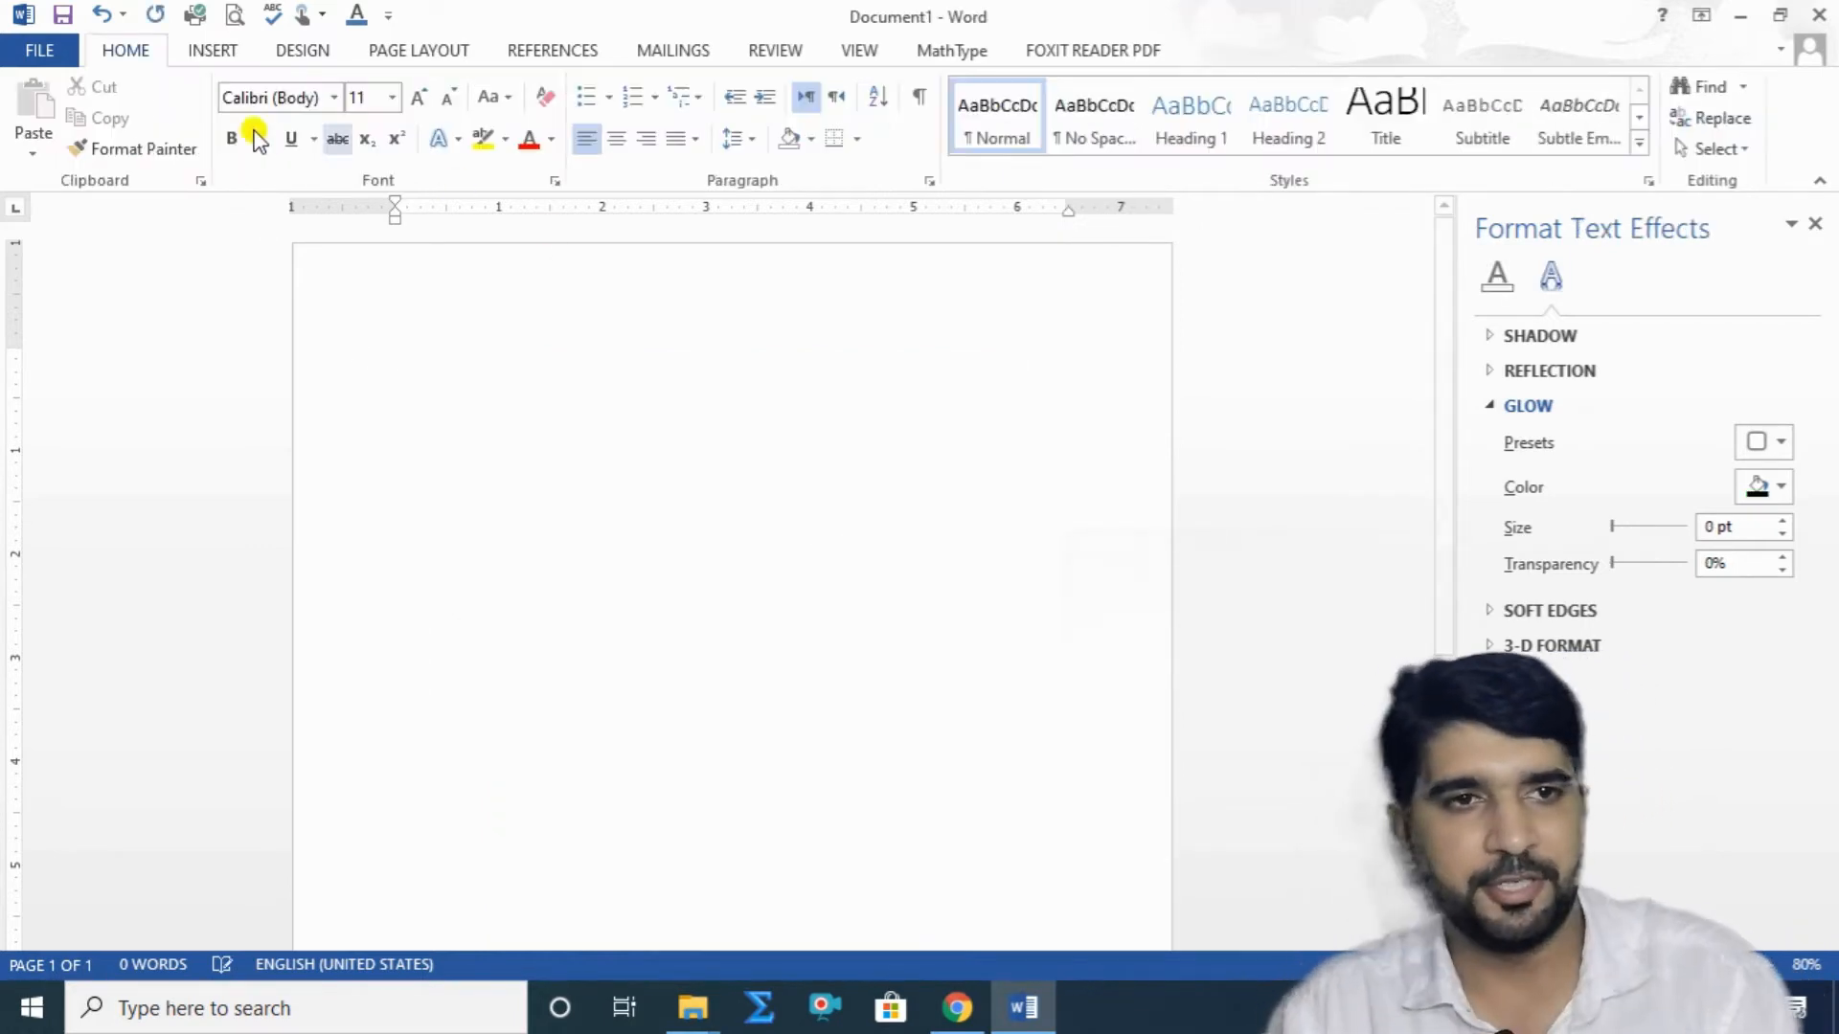
click(213, 51)
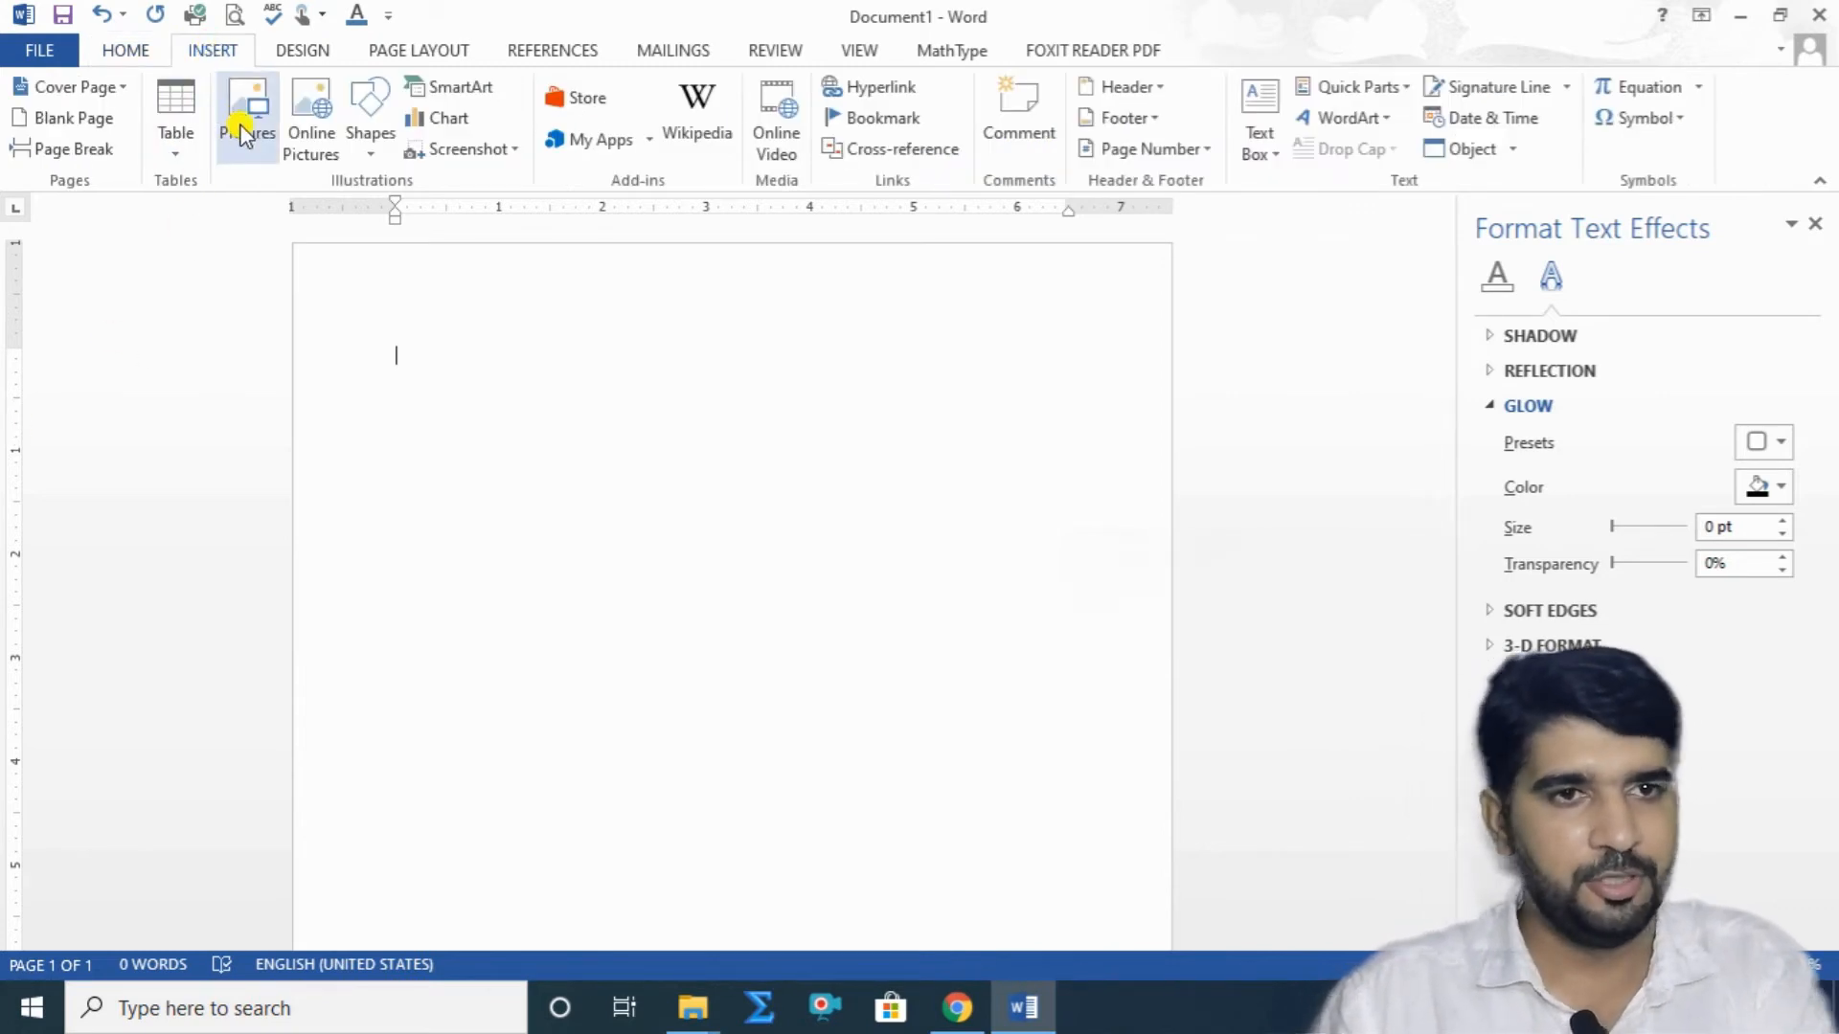
click(244, 132)
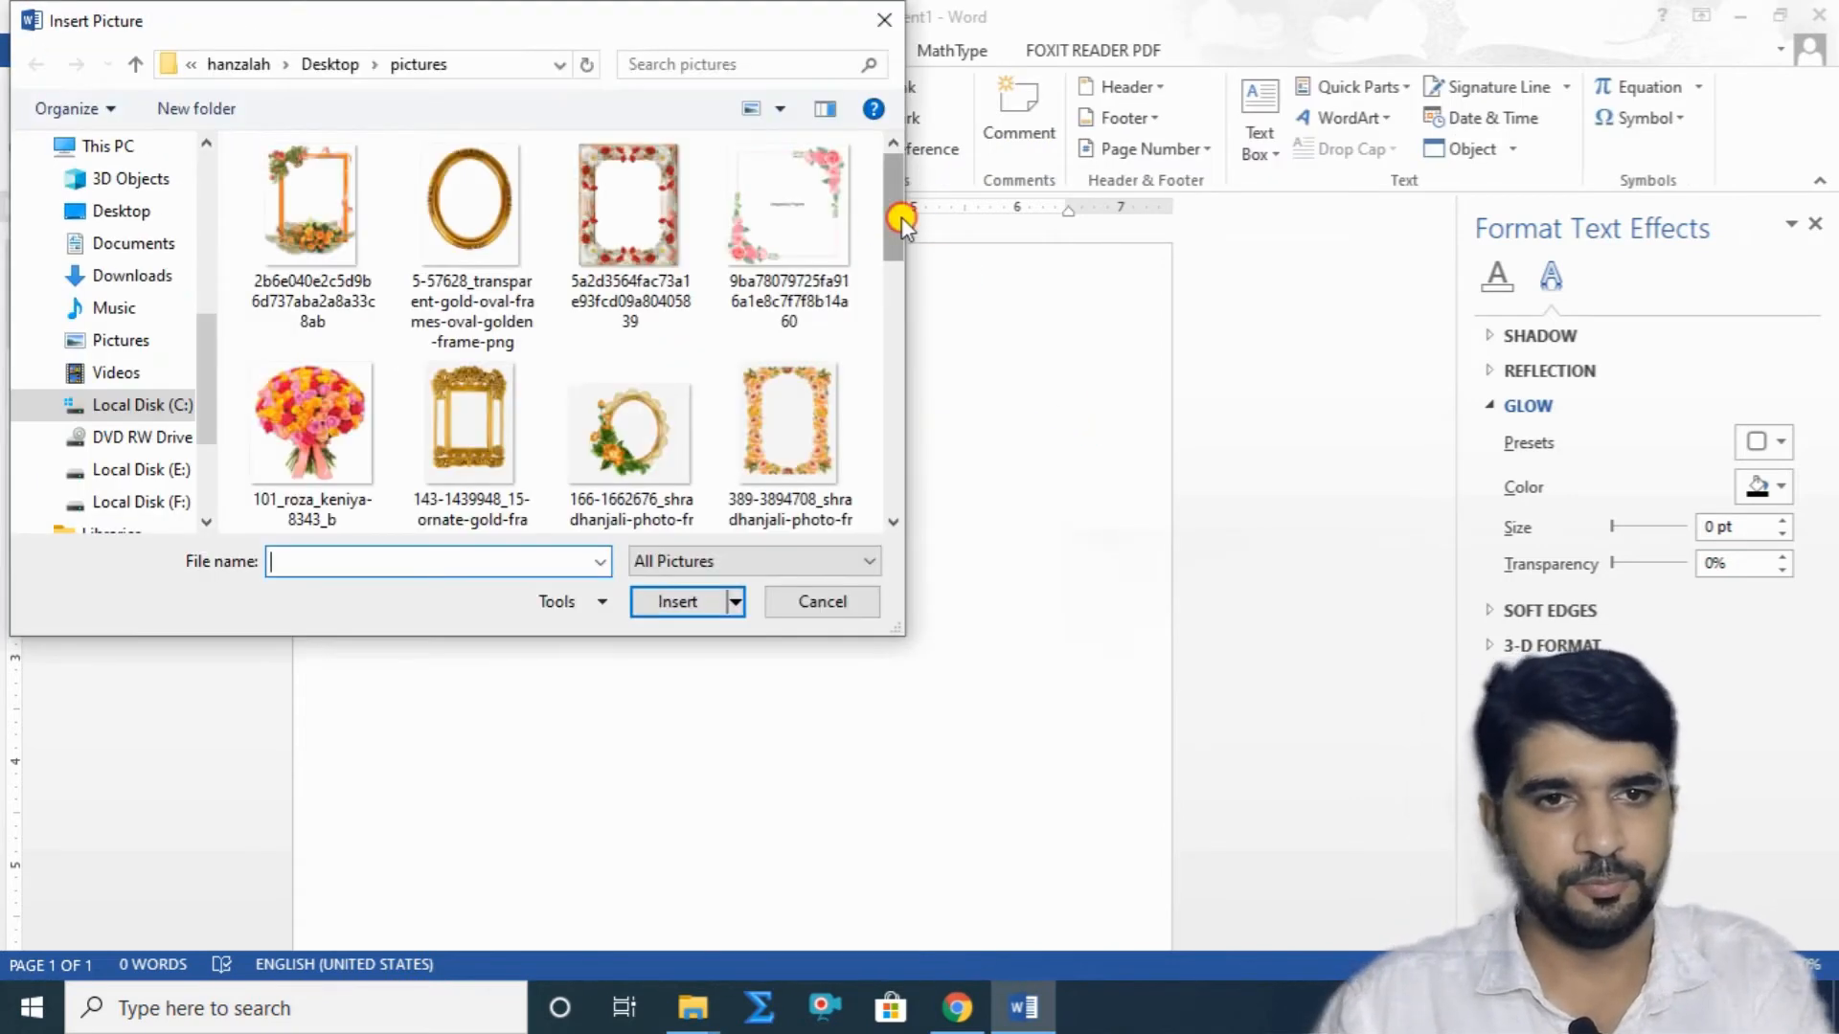
drag(900, 216, 888, 432)
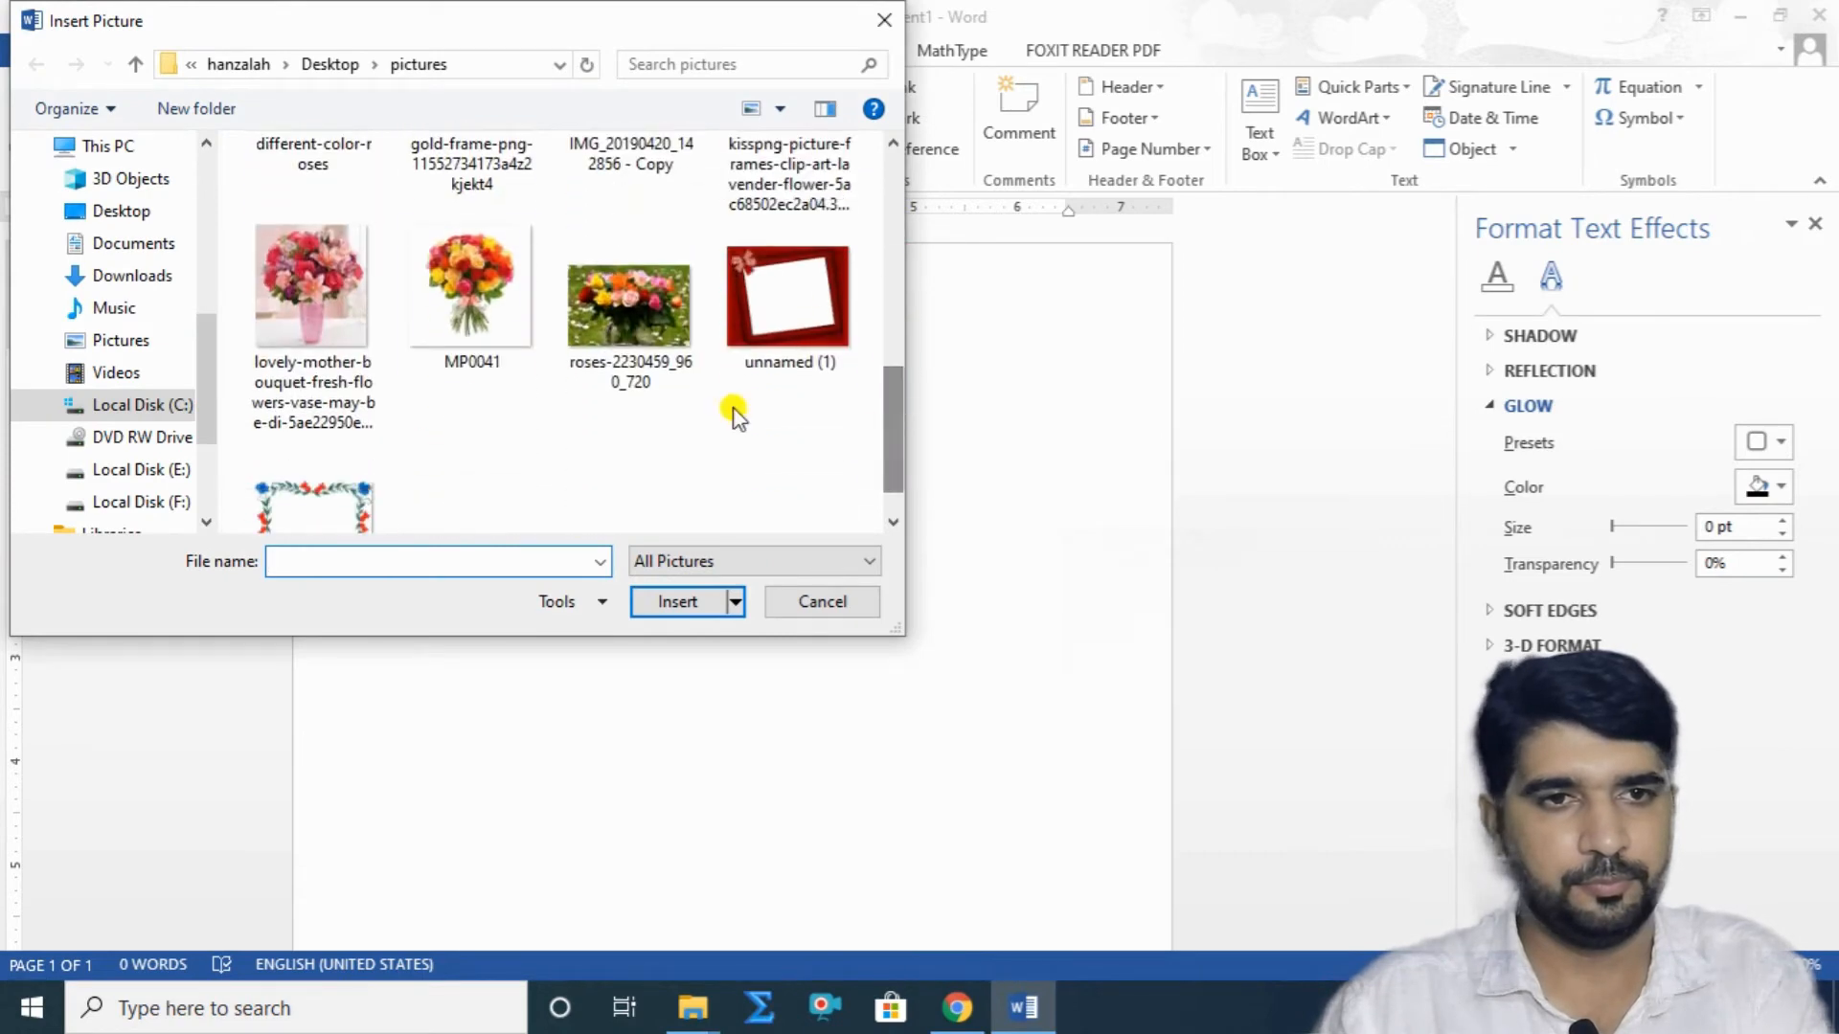
click(312, 282)
click(669, 604)
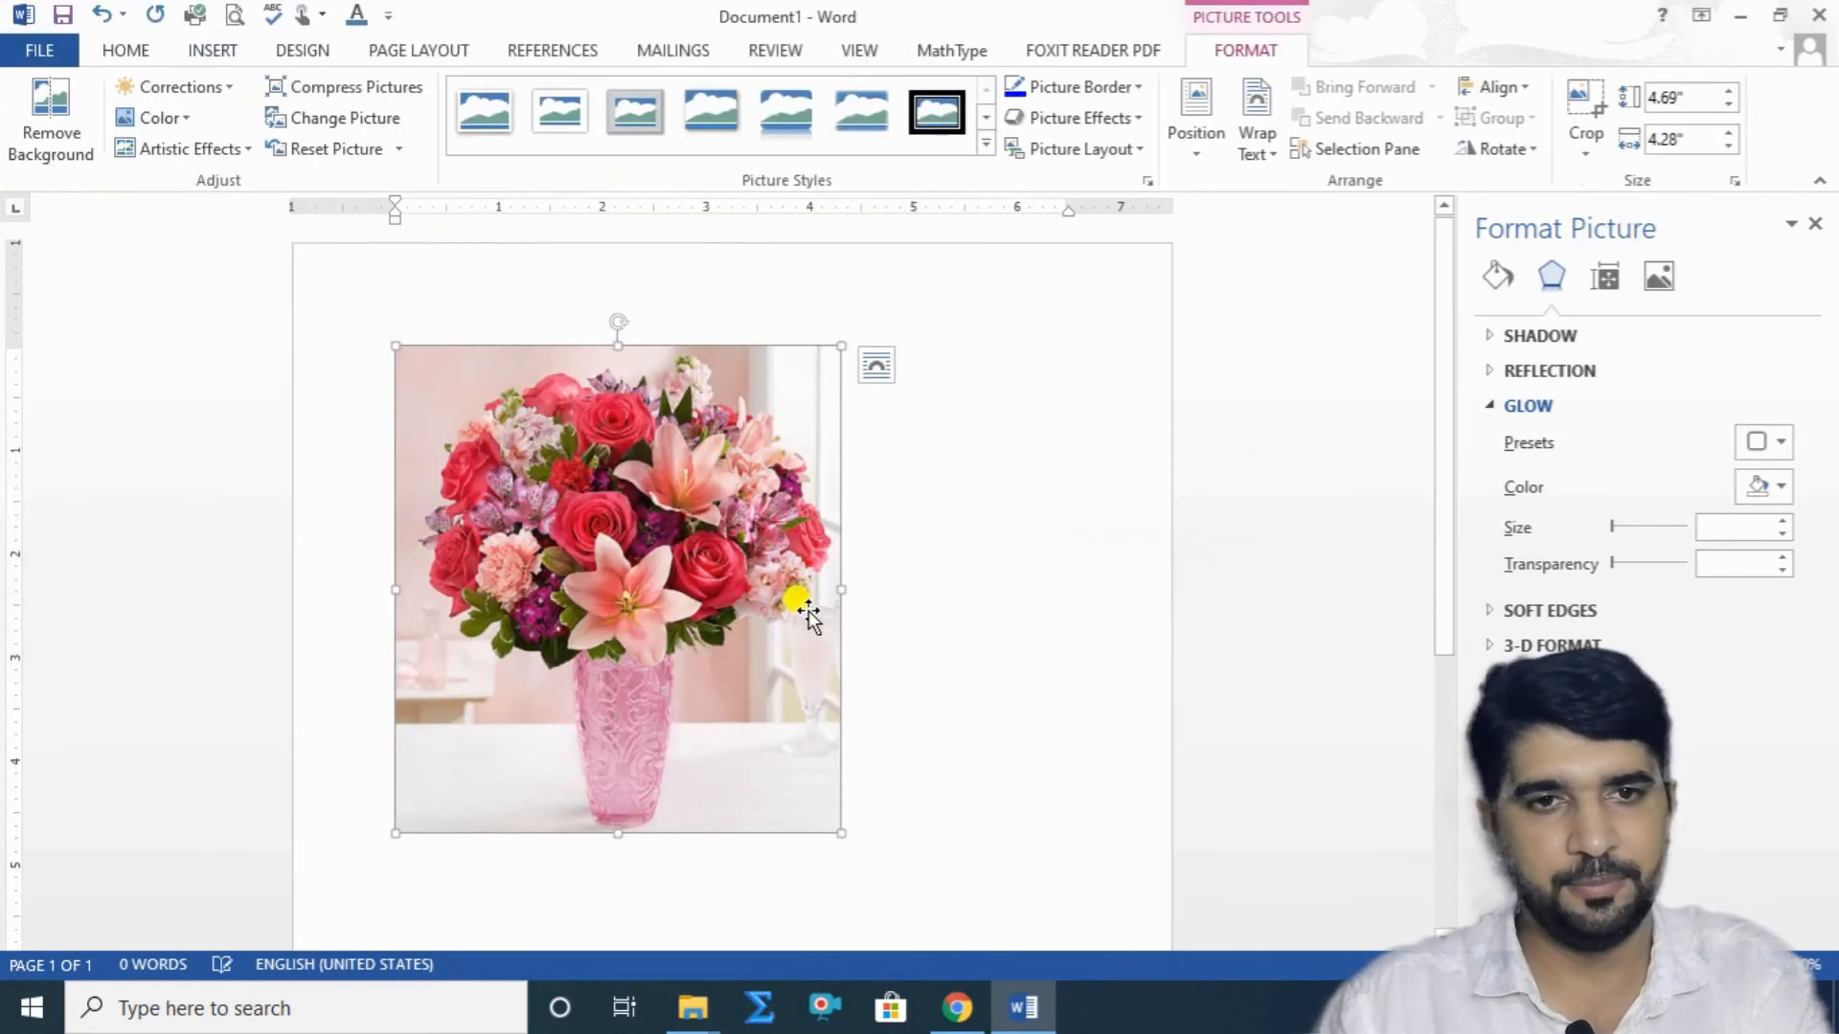
Set the vase picture's text wrapping to Tight and move it to the horizontal centre of the page.
click(876, 365)
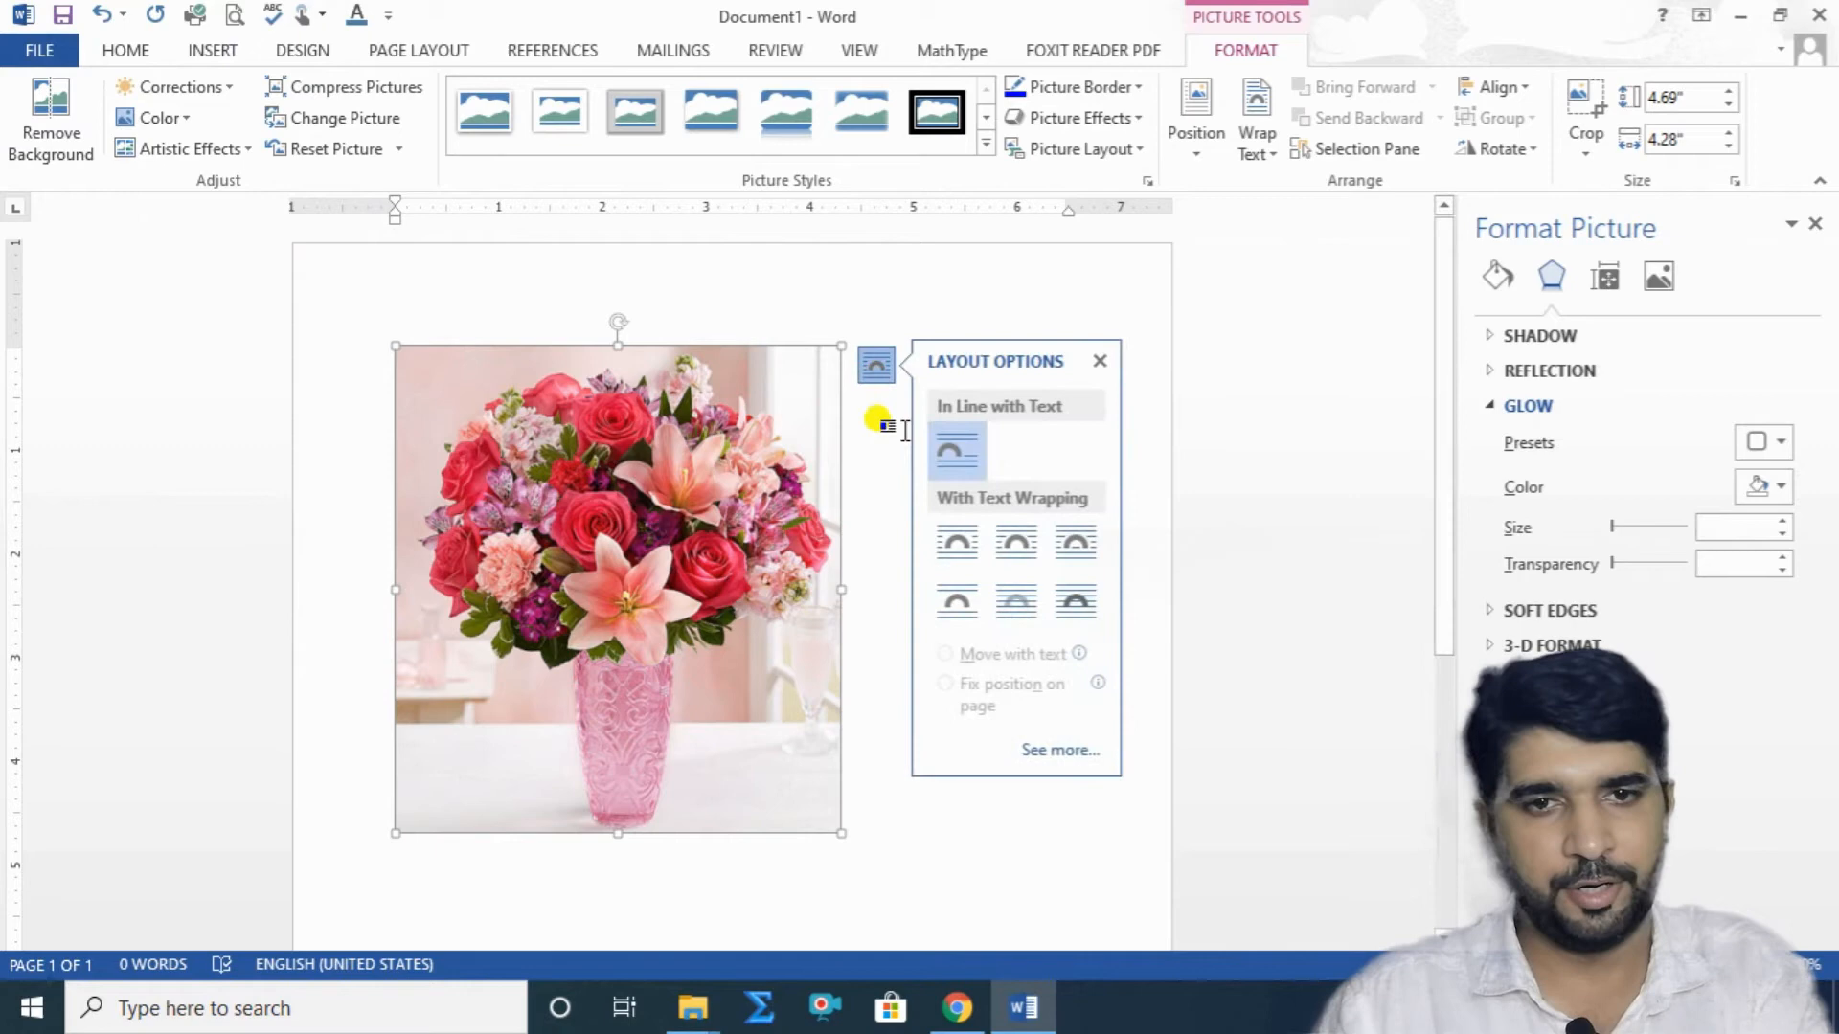
click(1016, 542)
drag(670, 589, 753, 574)
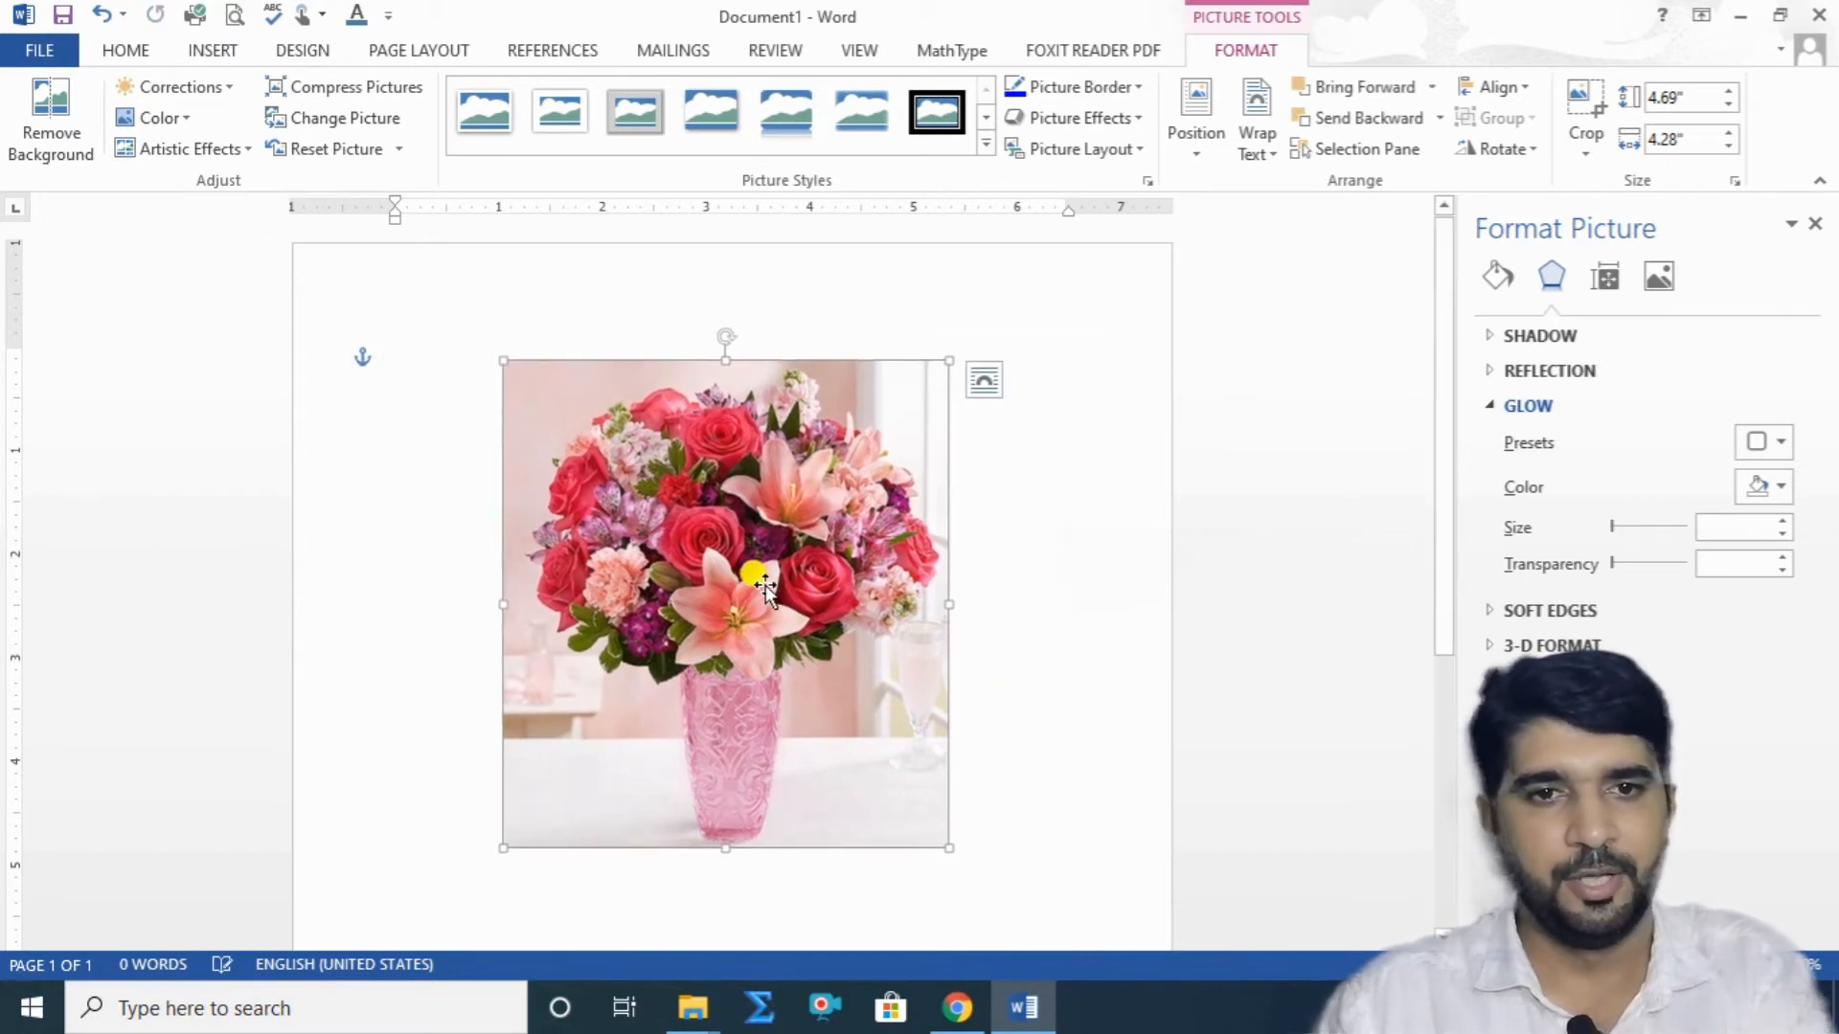
Convert the vase picture to the last SmartArt picture layout in the second row, and enter CEO as its caption.
click(1142, 149)
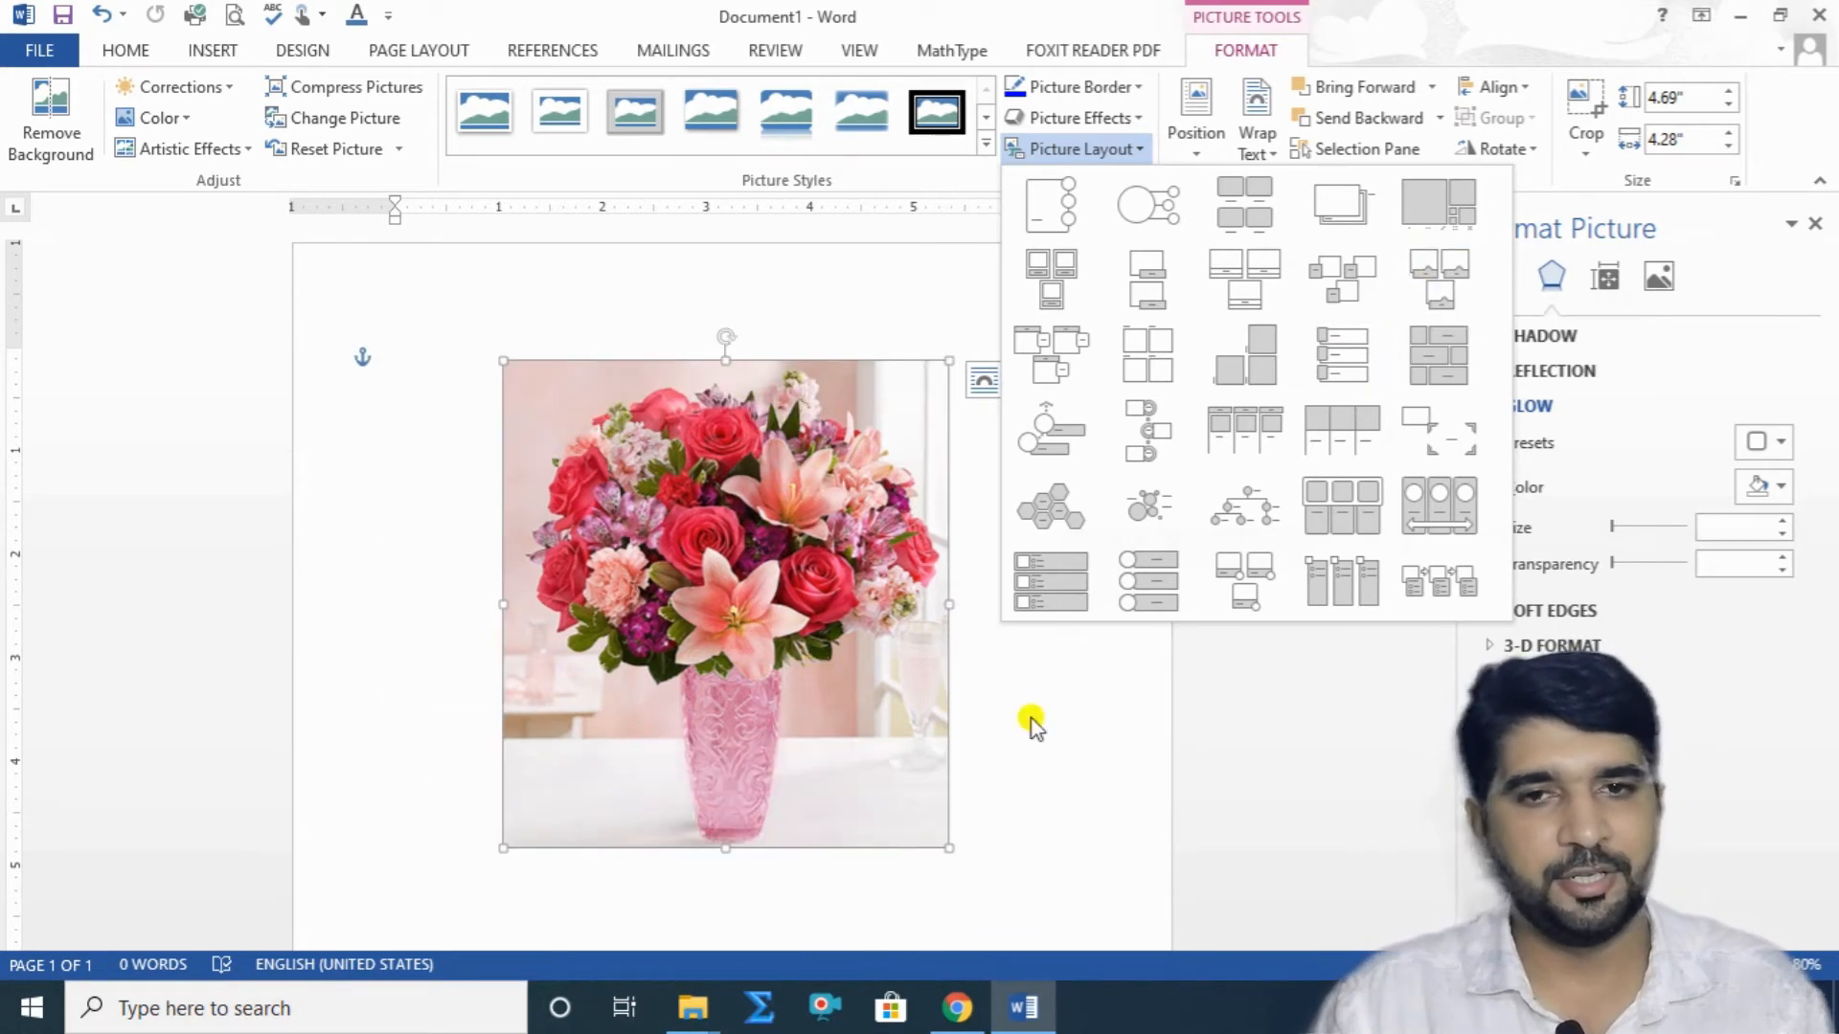
click(1446, 281)
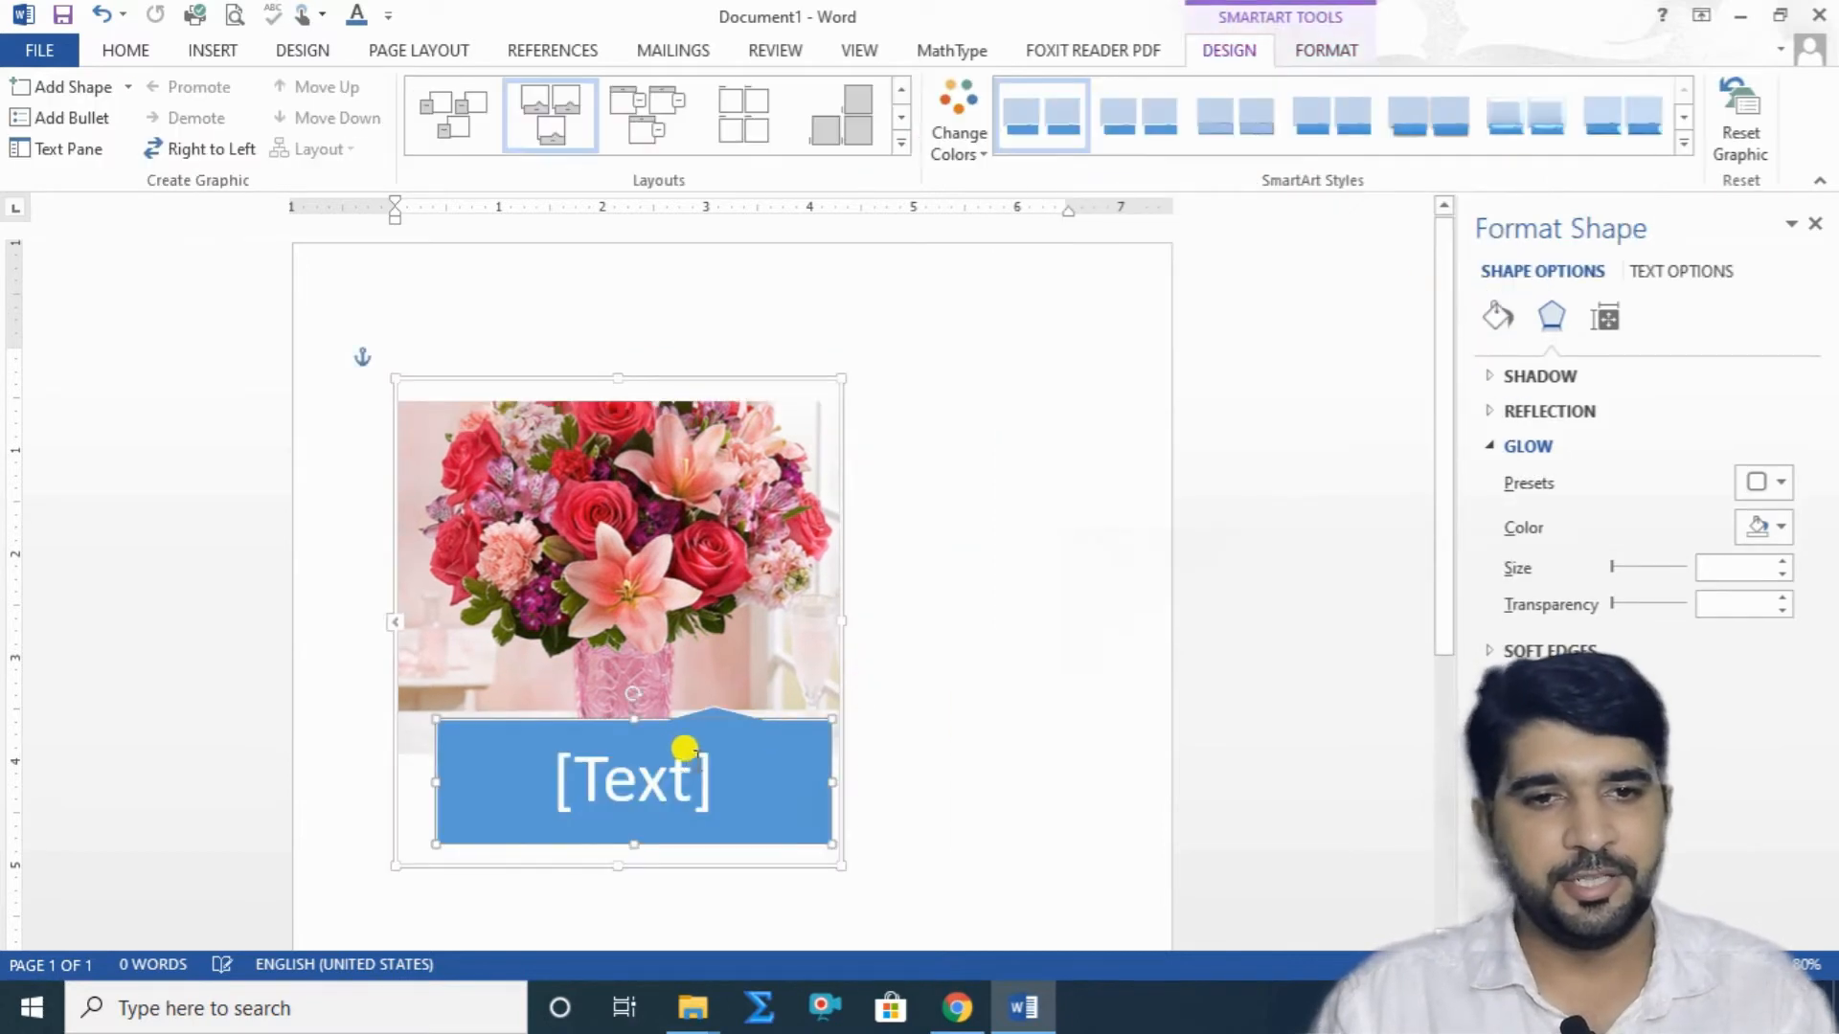
click(643, 766)
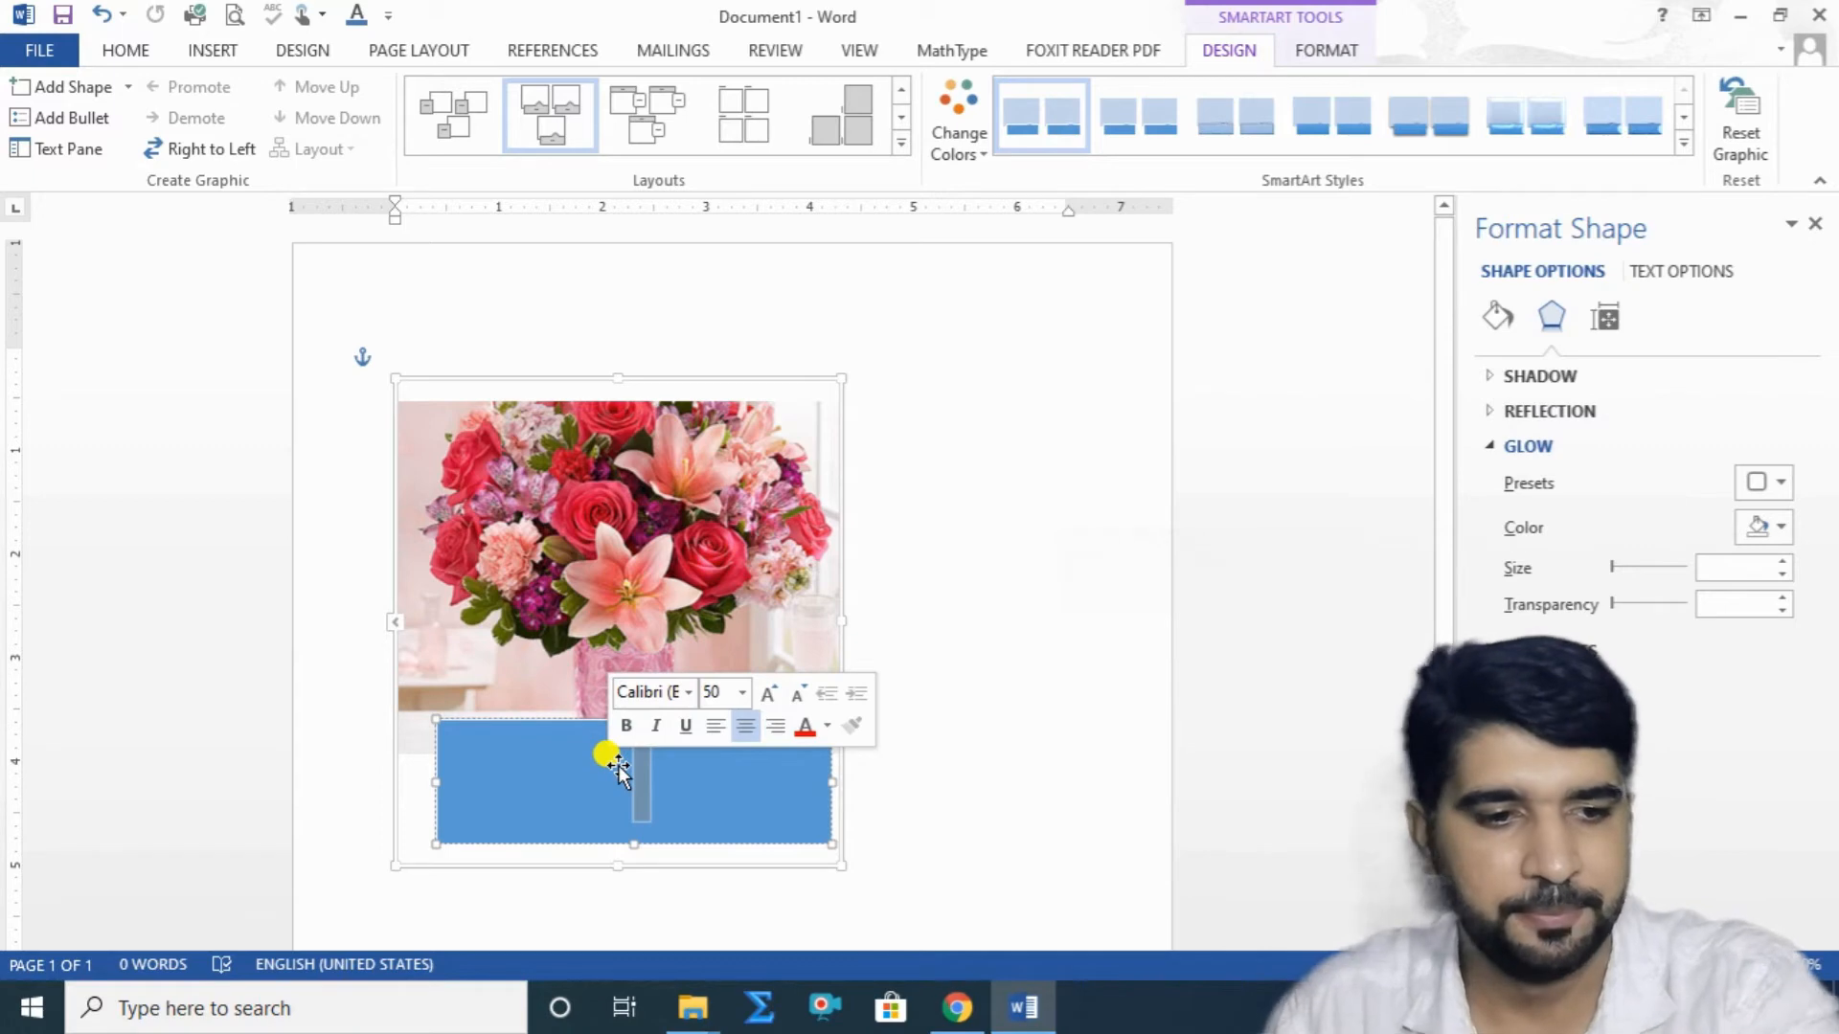
text(CE)
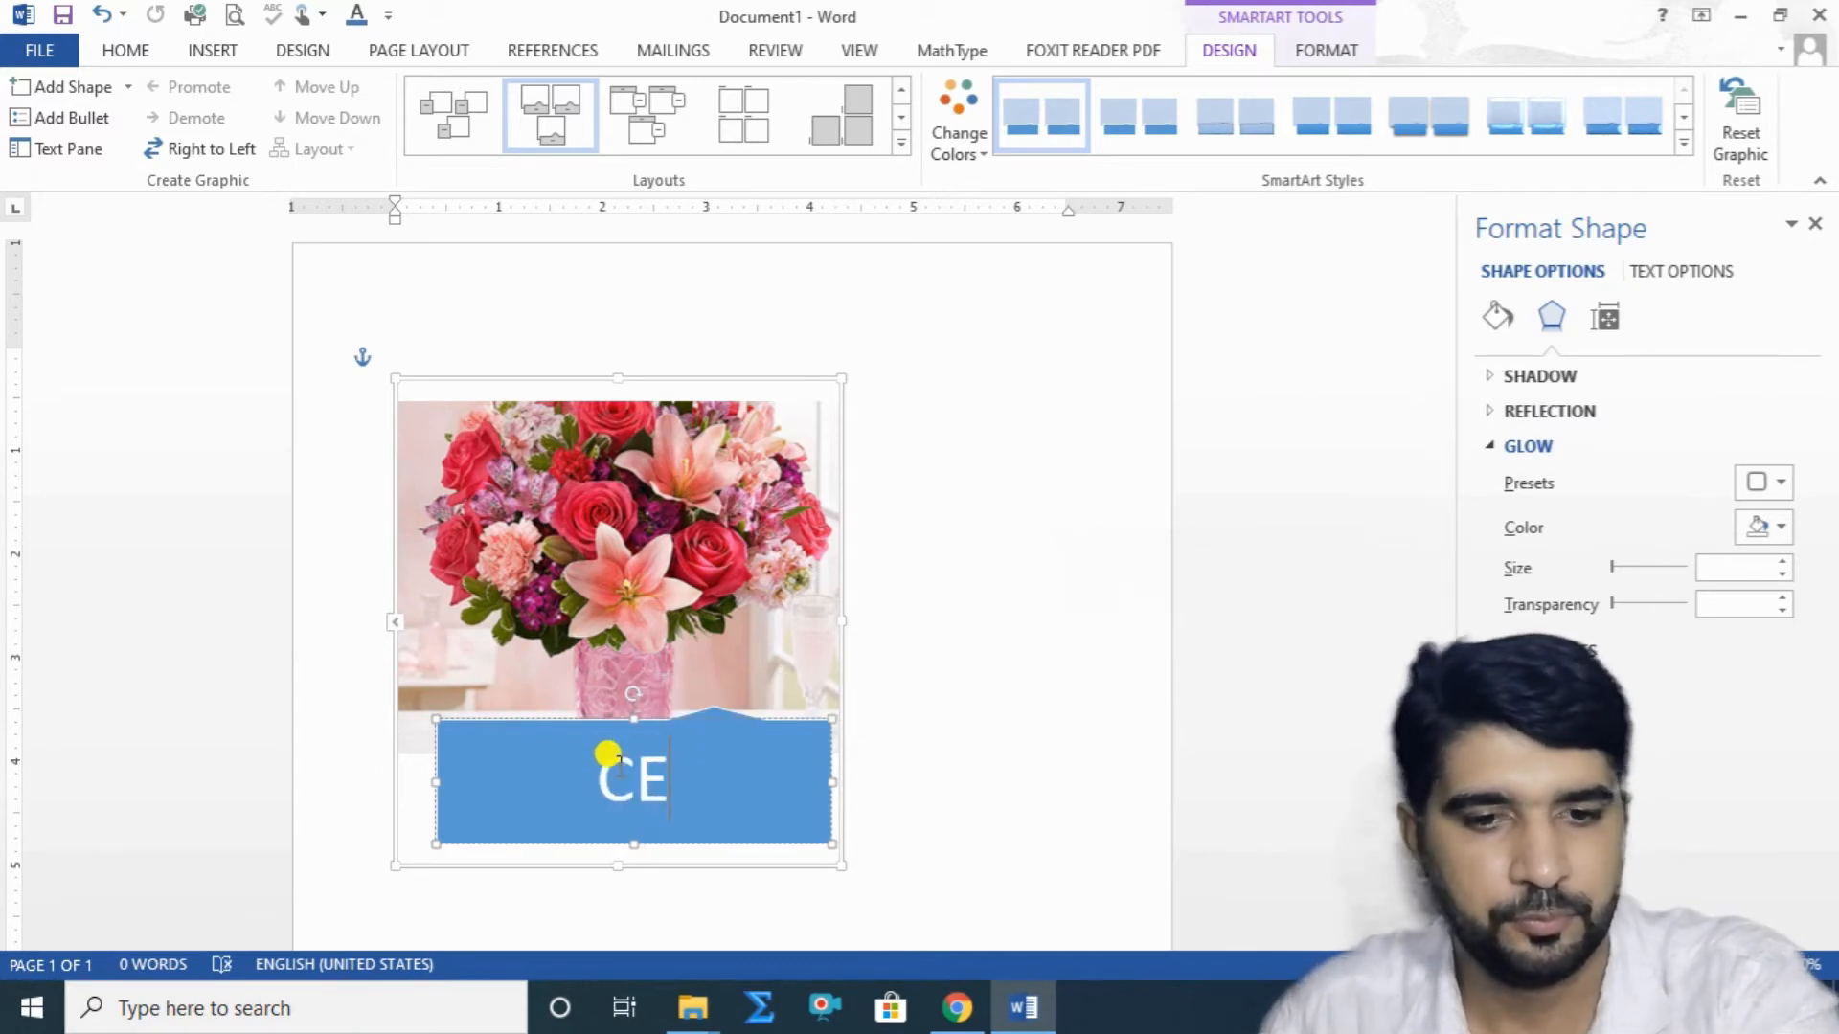
text(O)
click(955, 670)
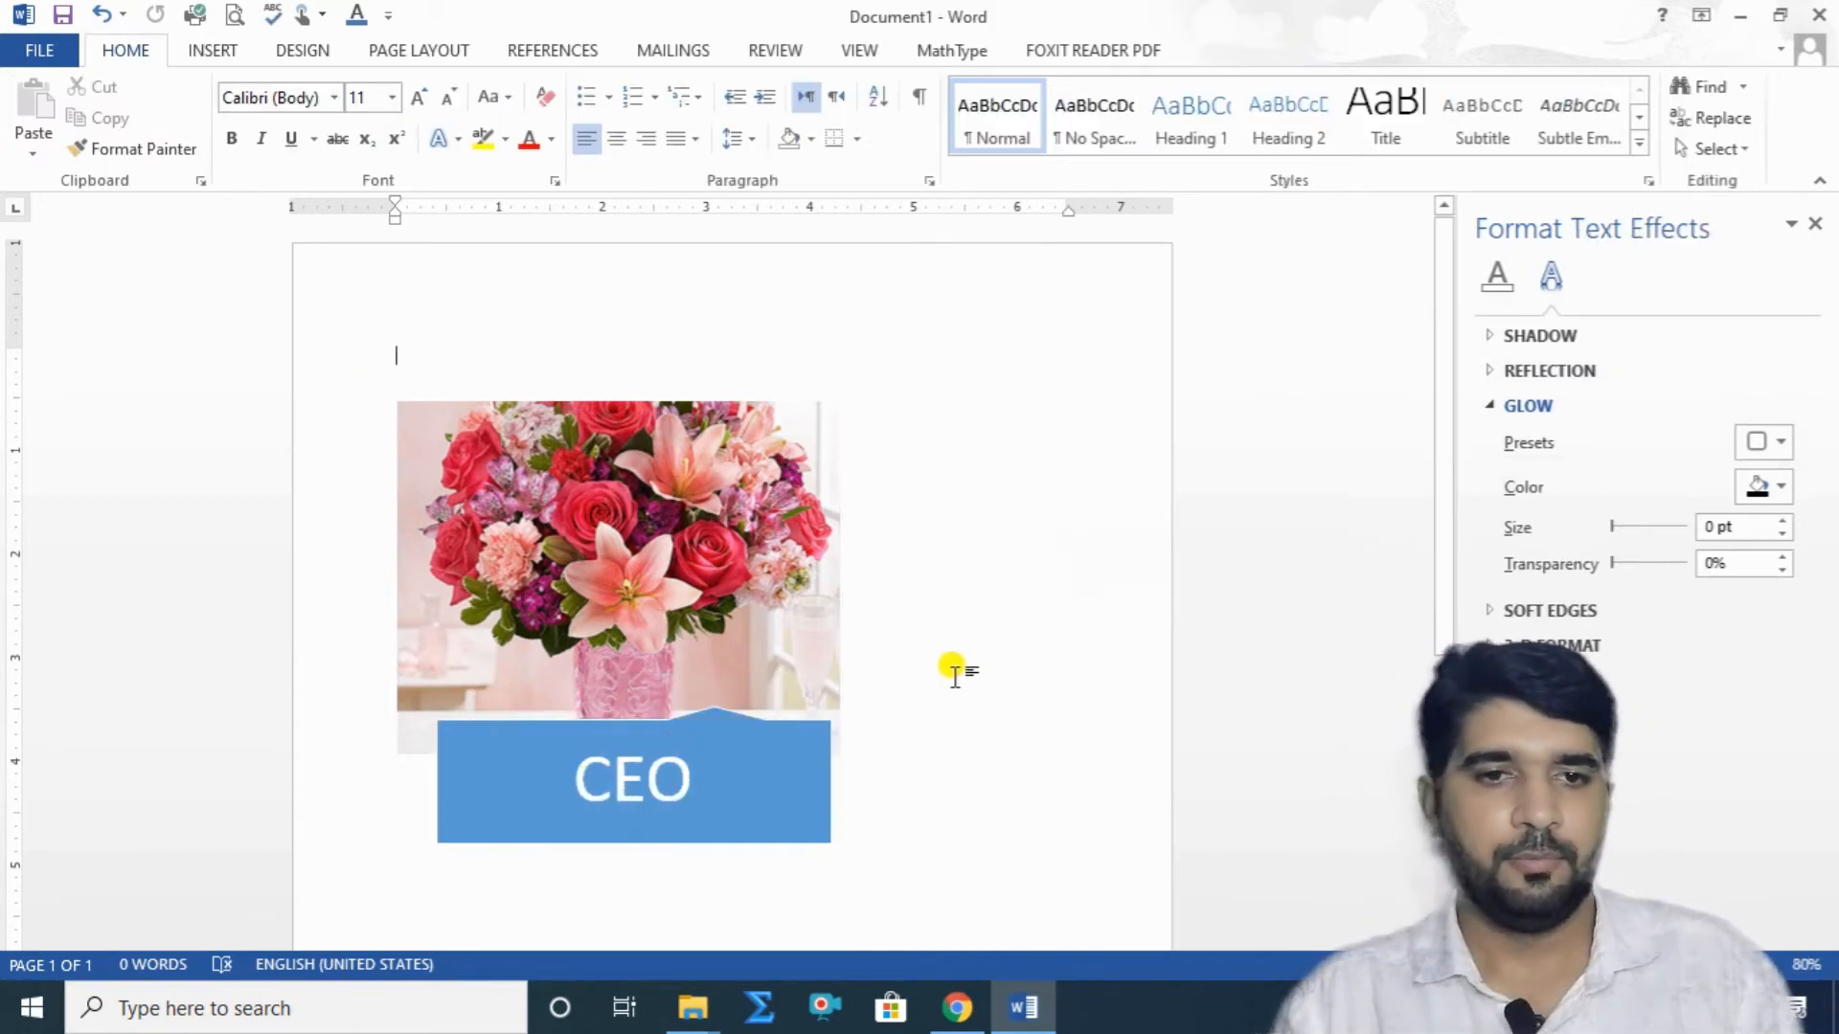
Preview the available SmartArt styles and alternative layouts on the captioned vase picture.
click(738, 540)
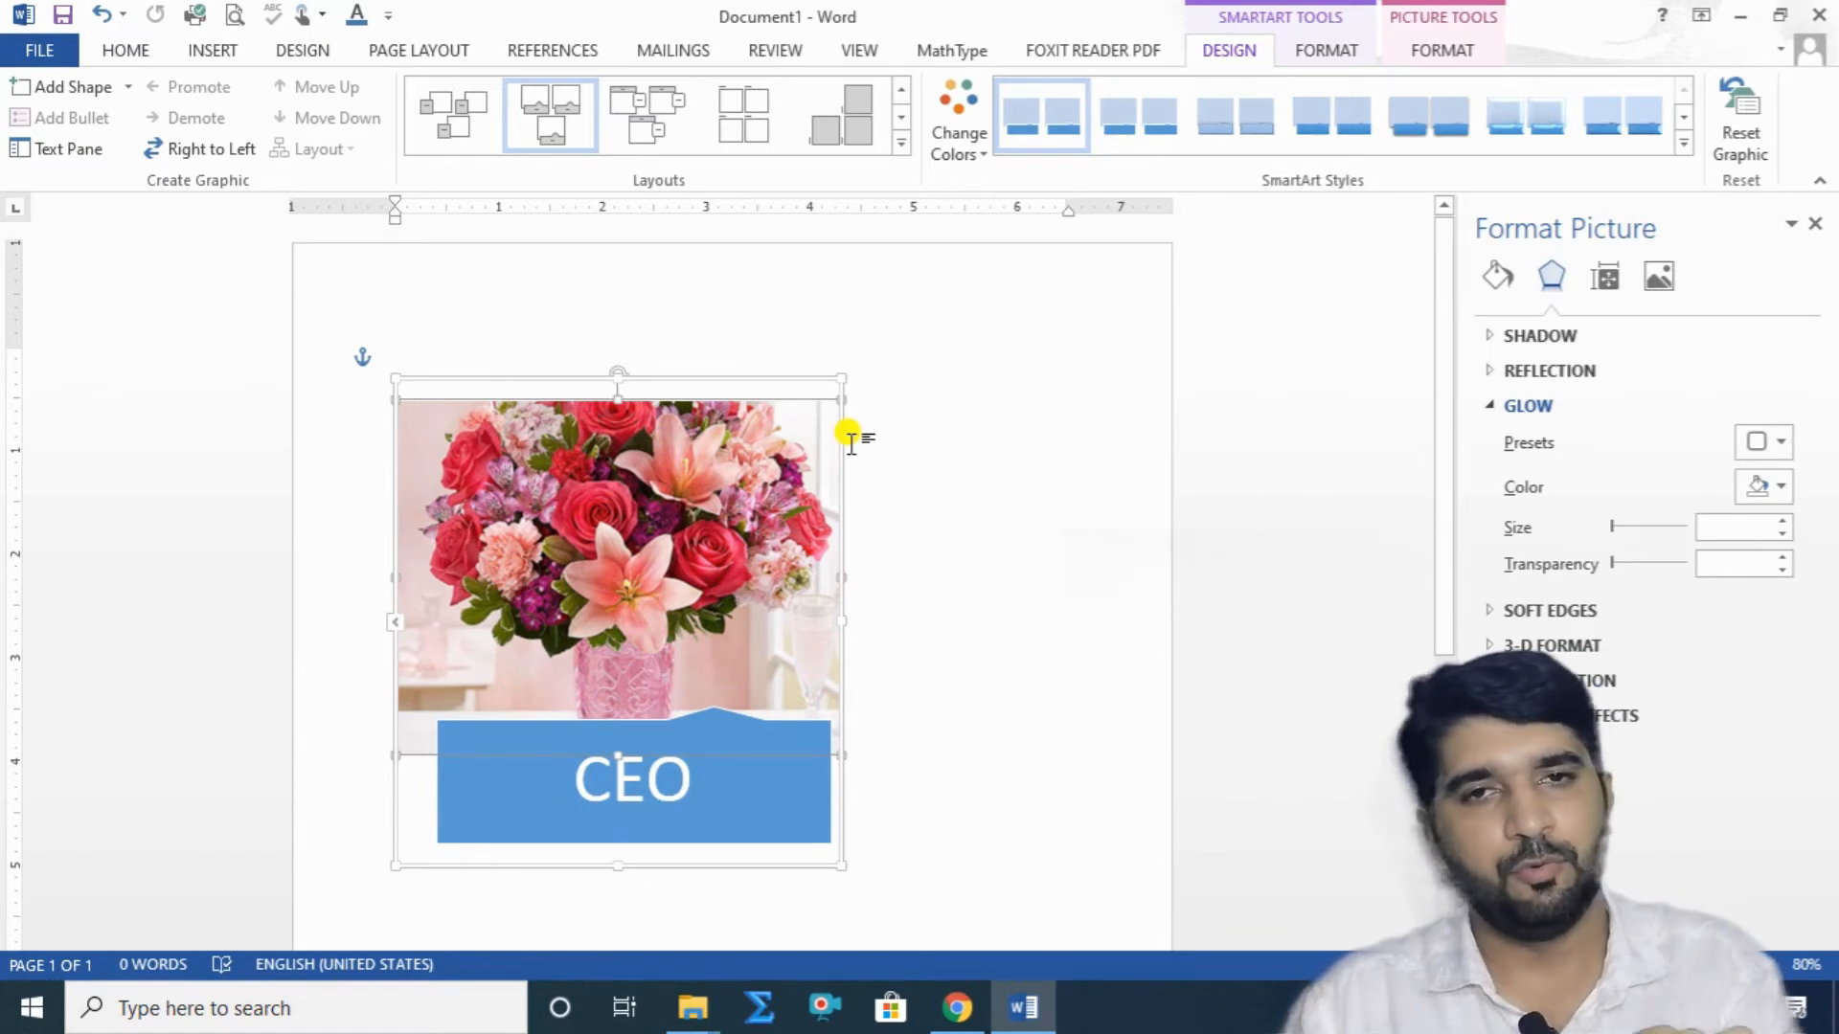
click(1684, 146)
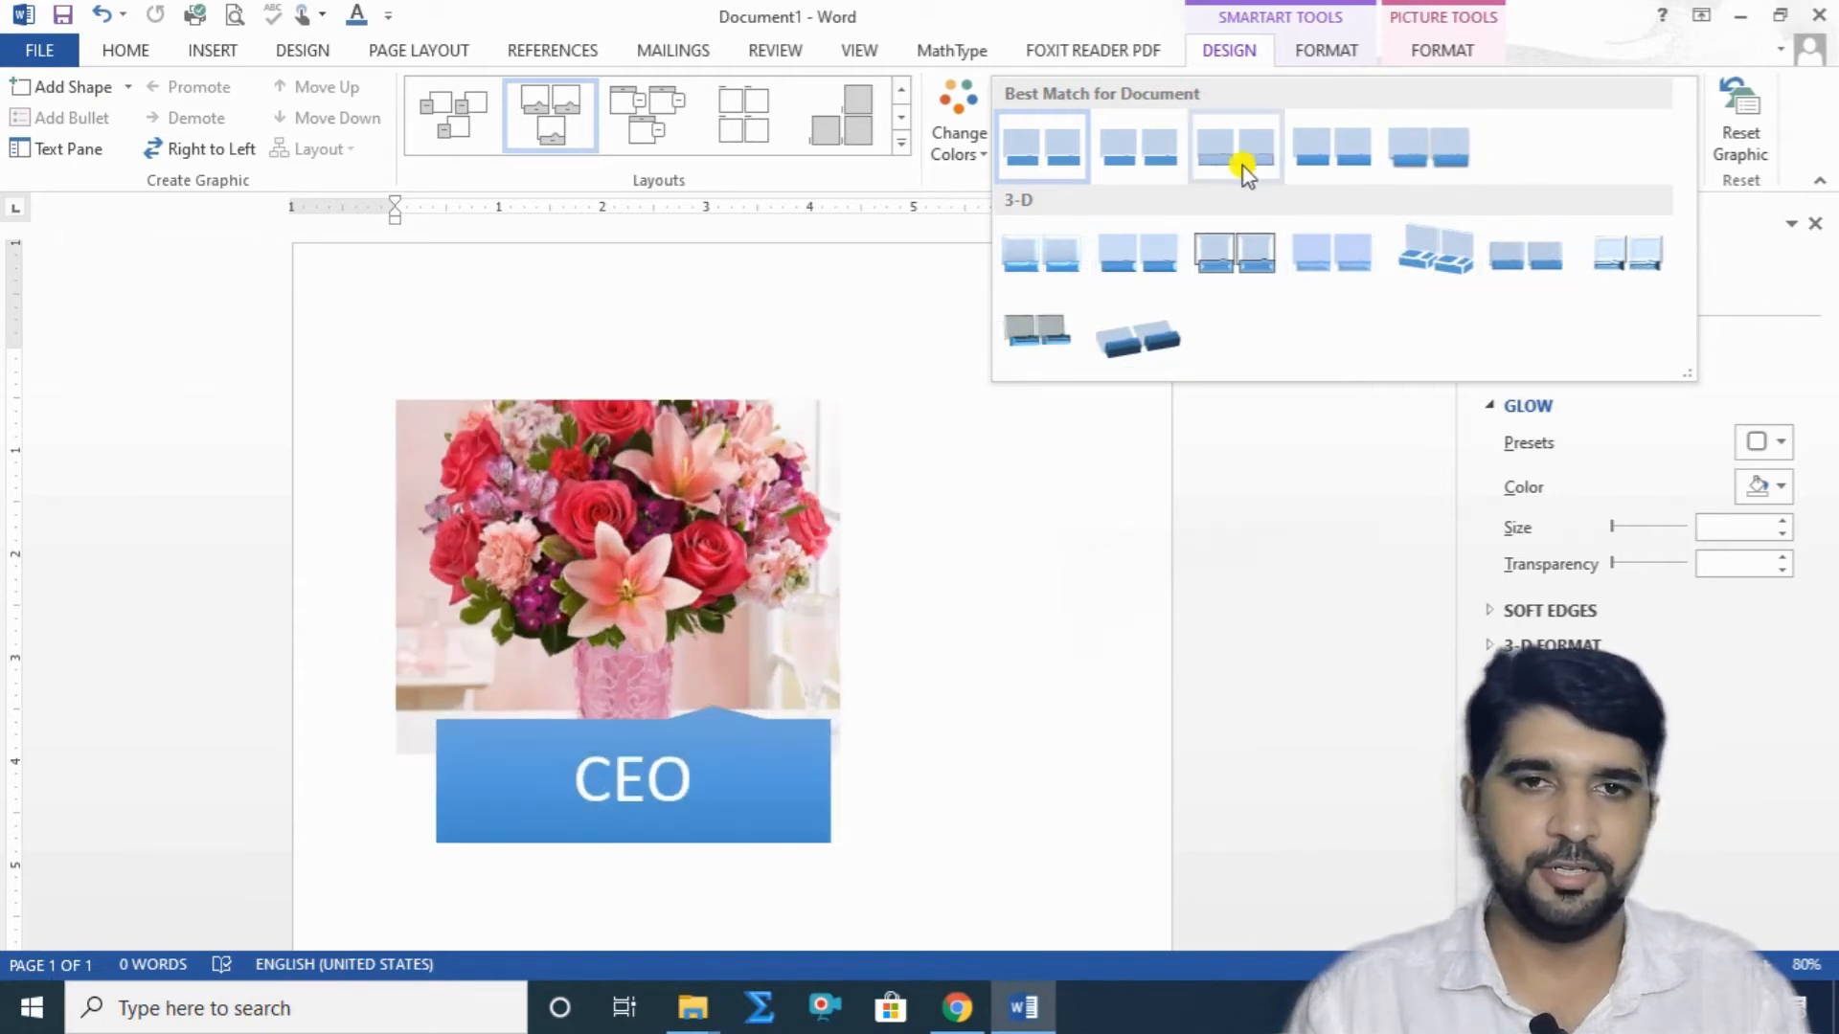
click(900, 145)
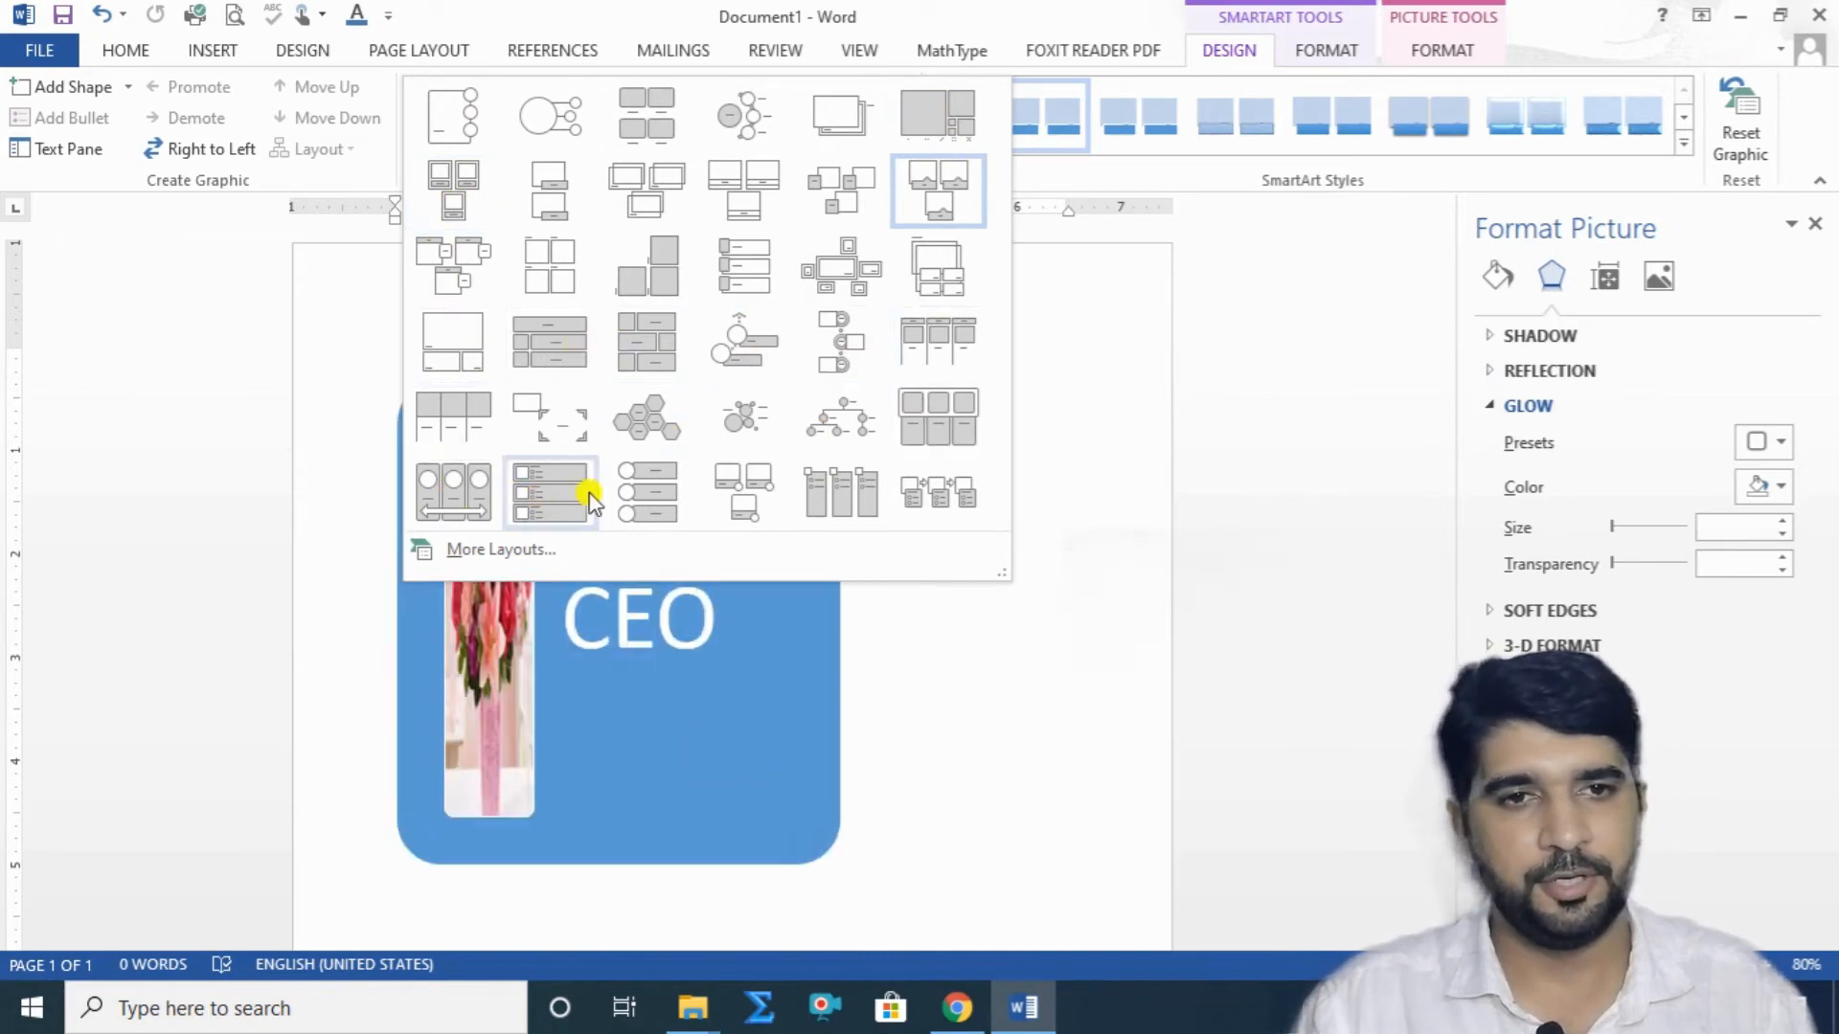
click(1006, 687)
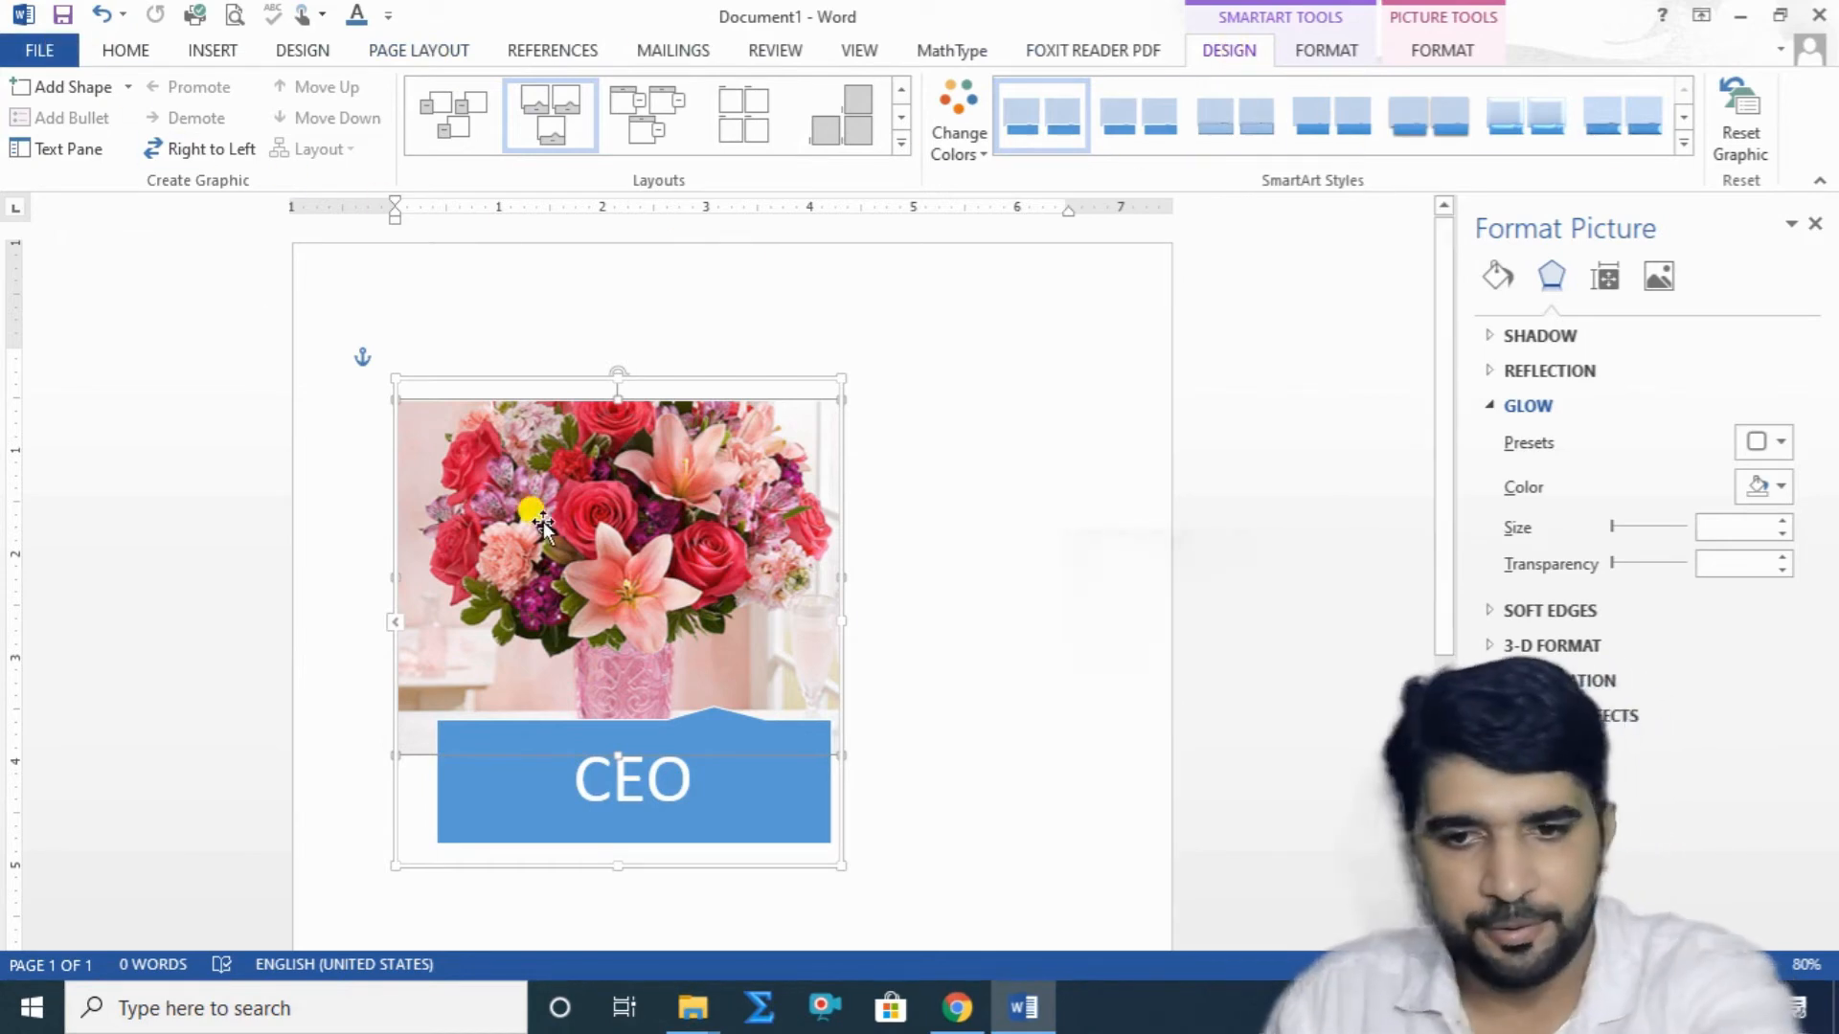
Delete the vase picture and its whole SmartArt graphic from the page.
key(Delete)
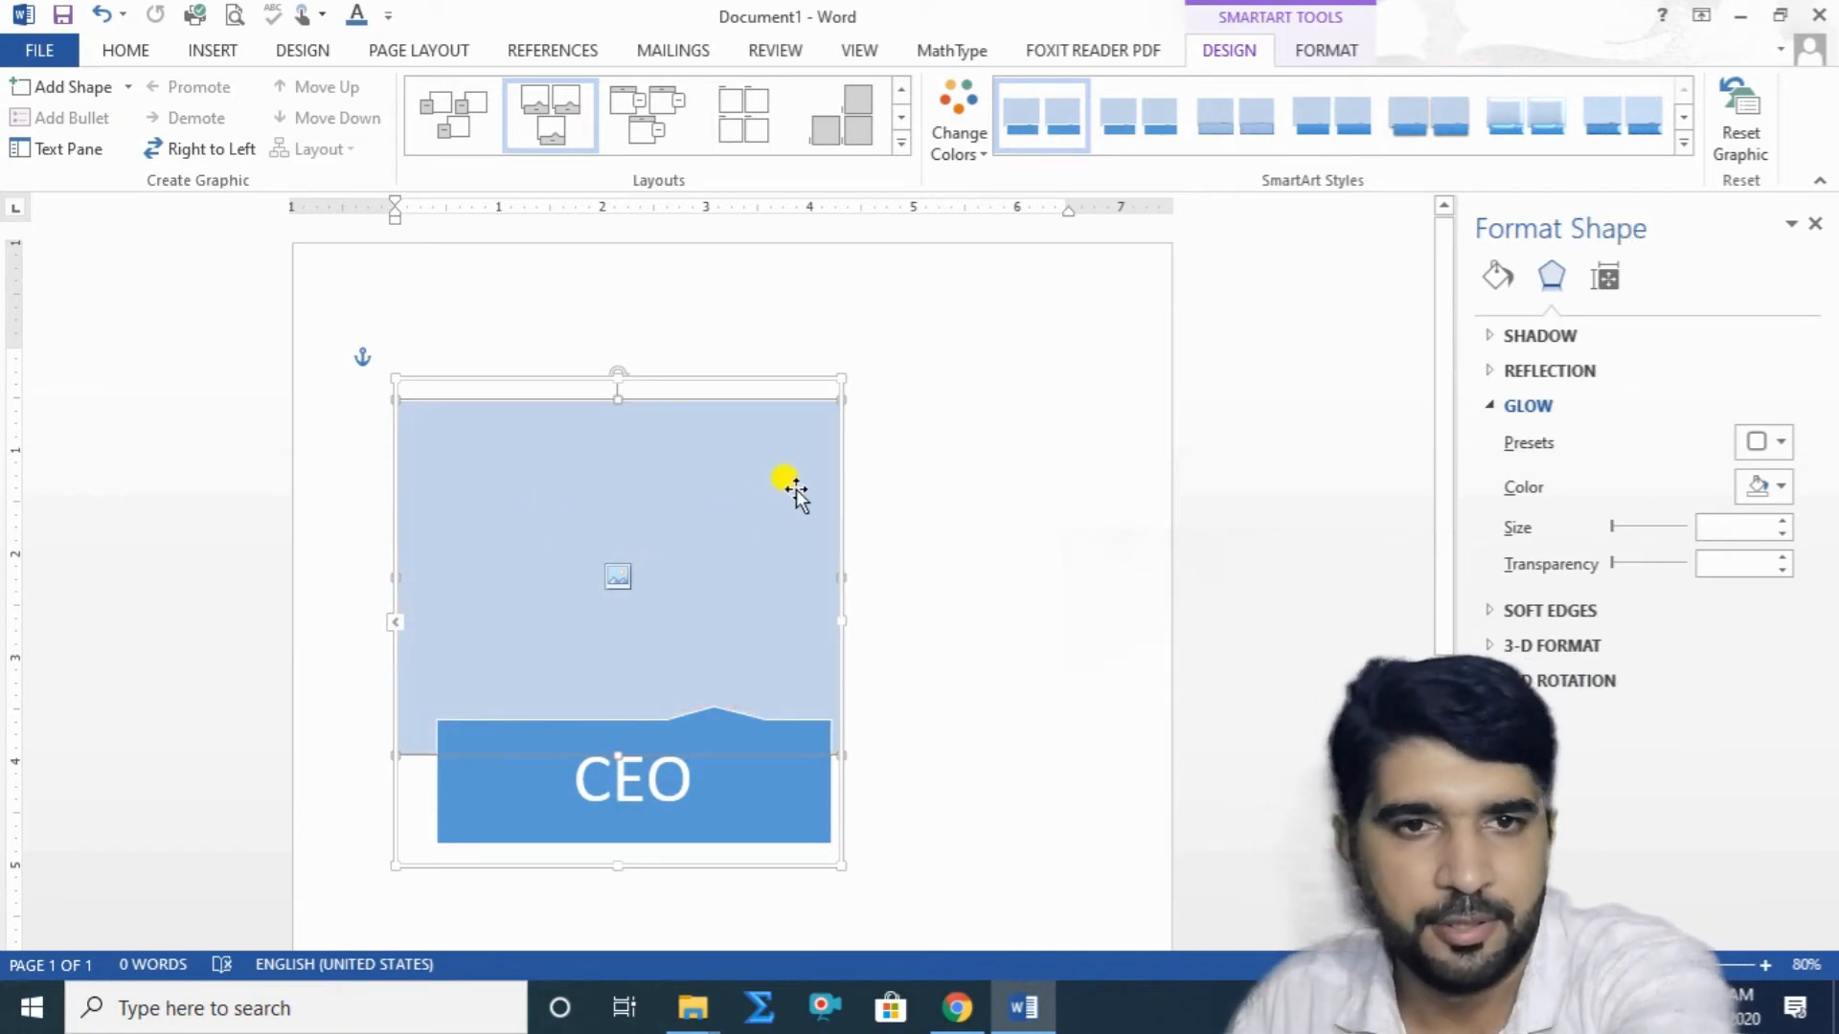
drag(795, 376, 909, 374)
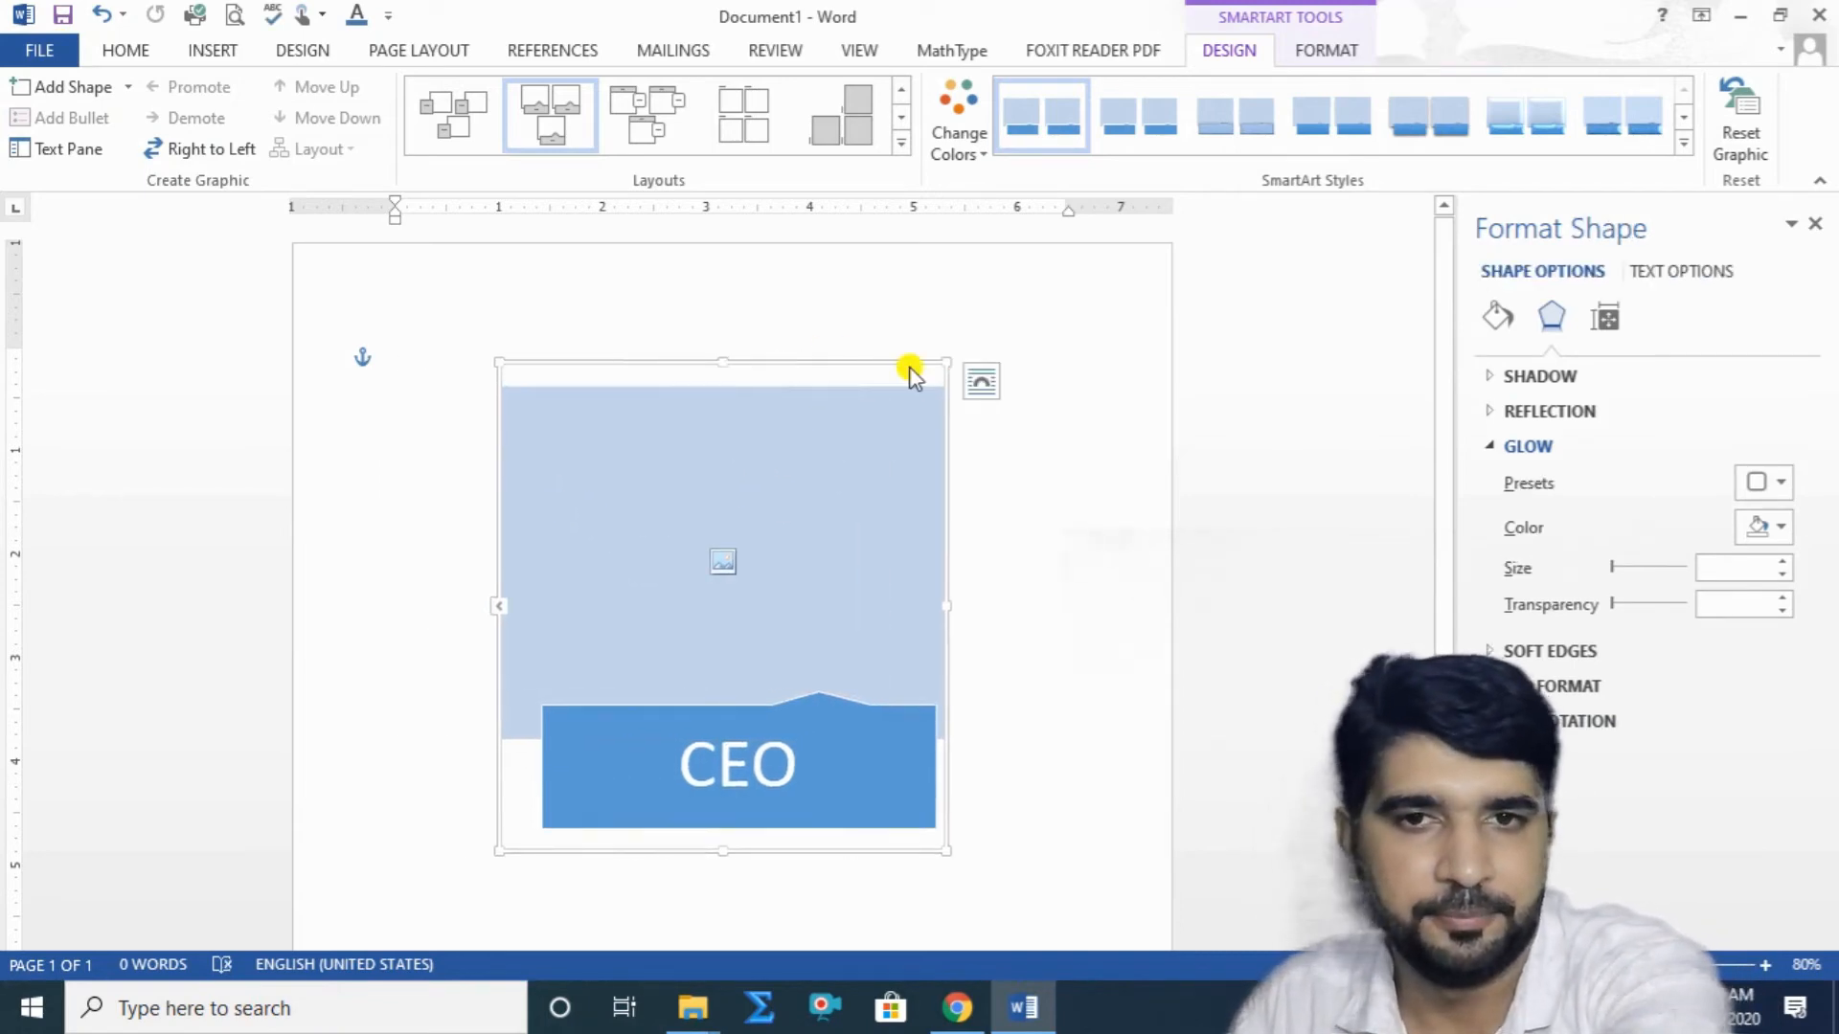
key(Delete)
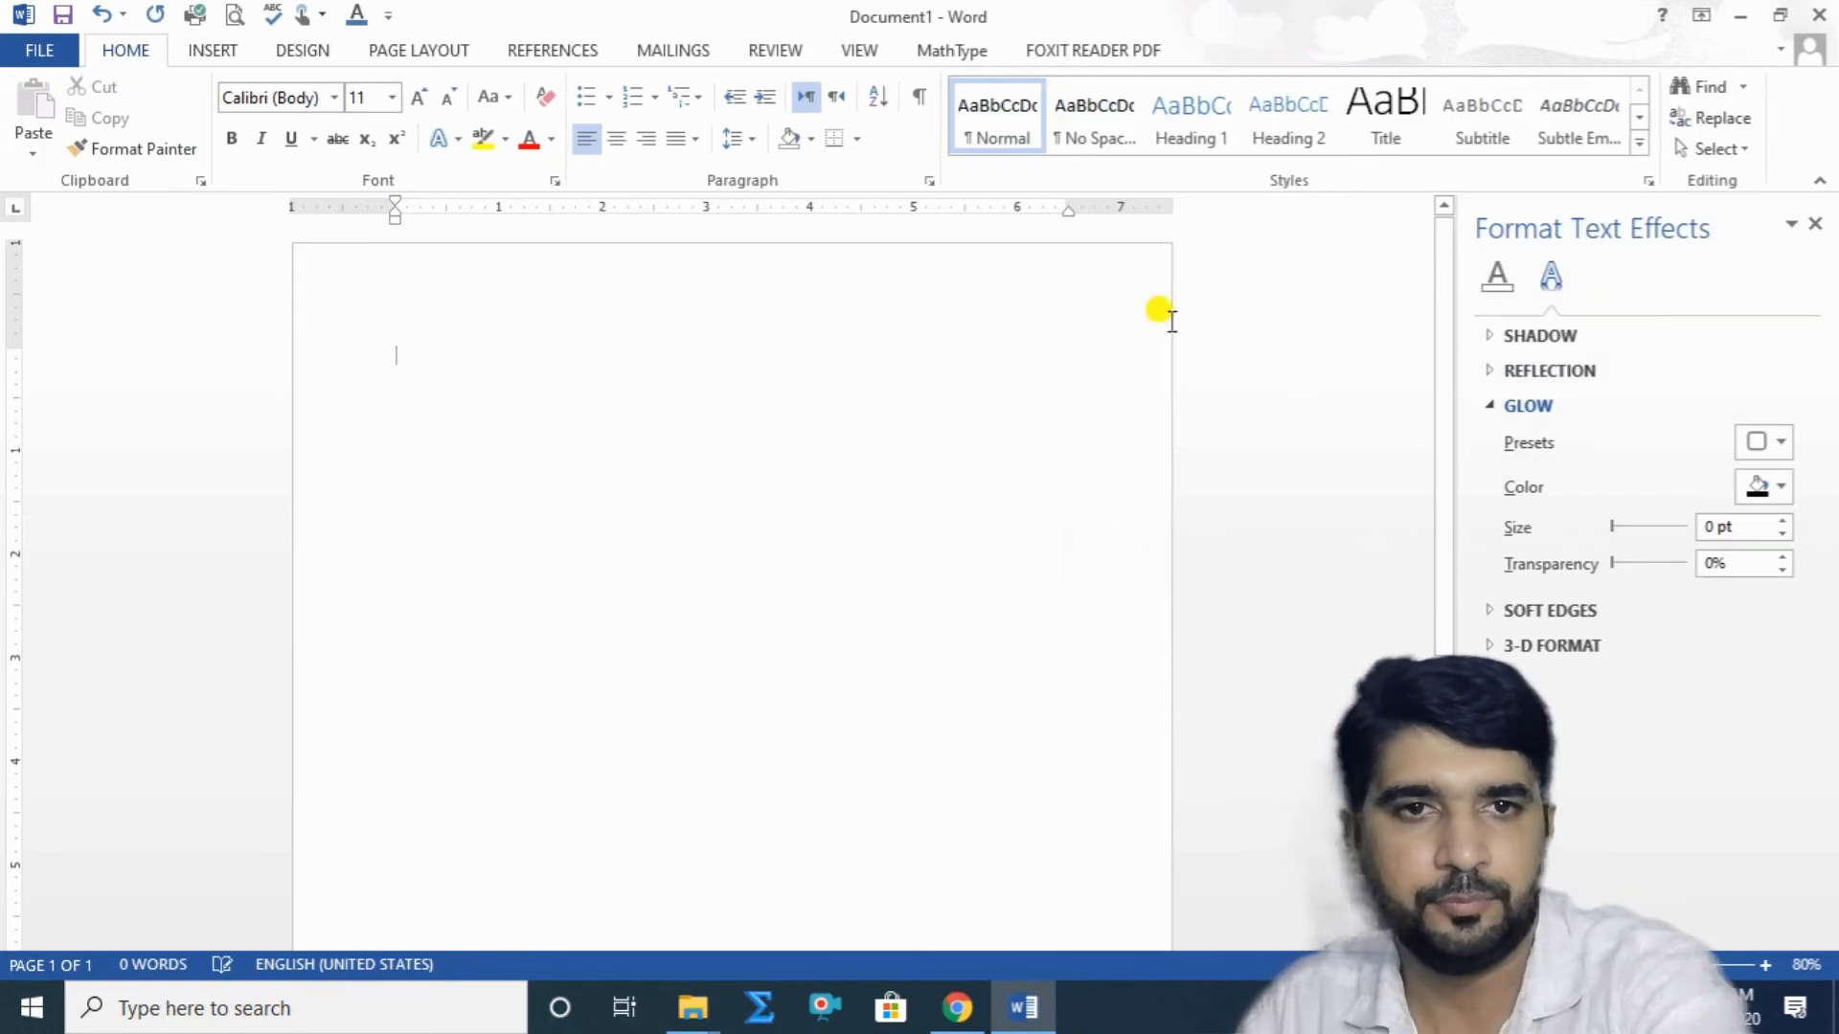
Insert the picture IMG_20190420_142856 - Copy from the pictures folder into the empty page.
click(217, 51)
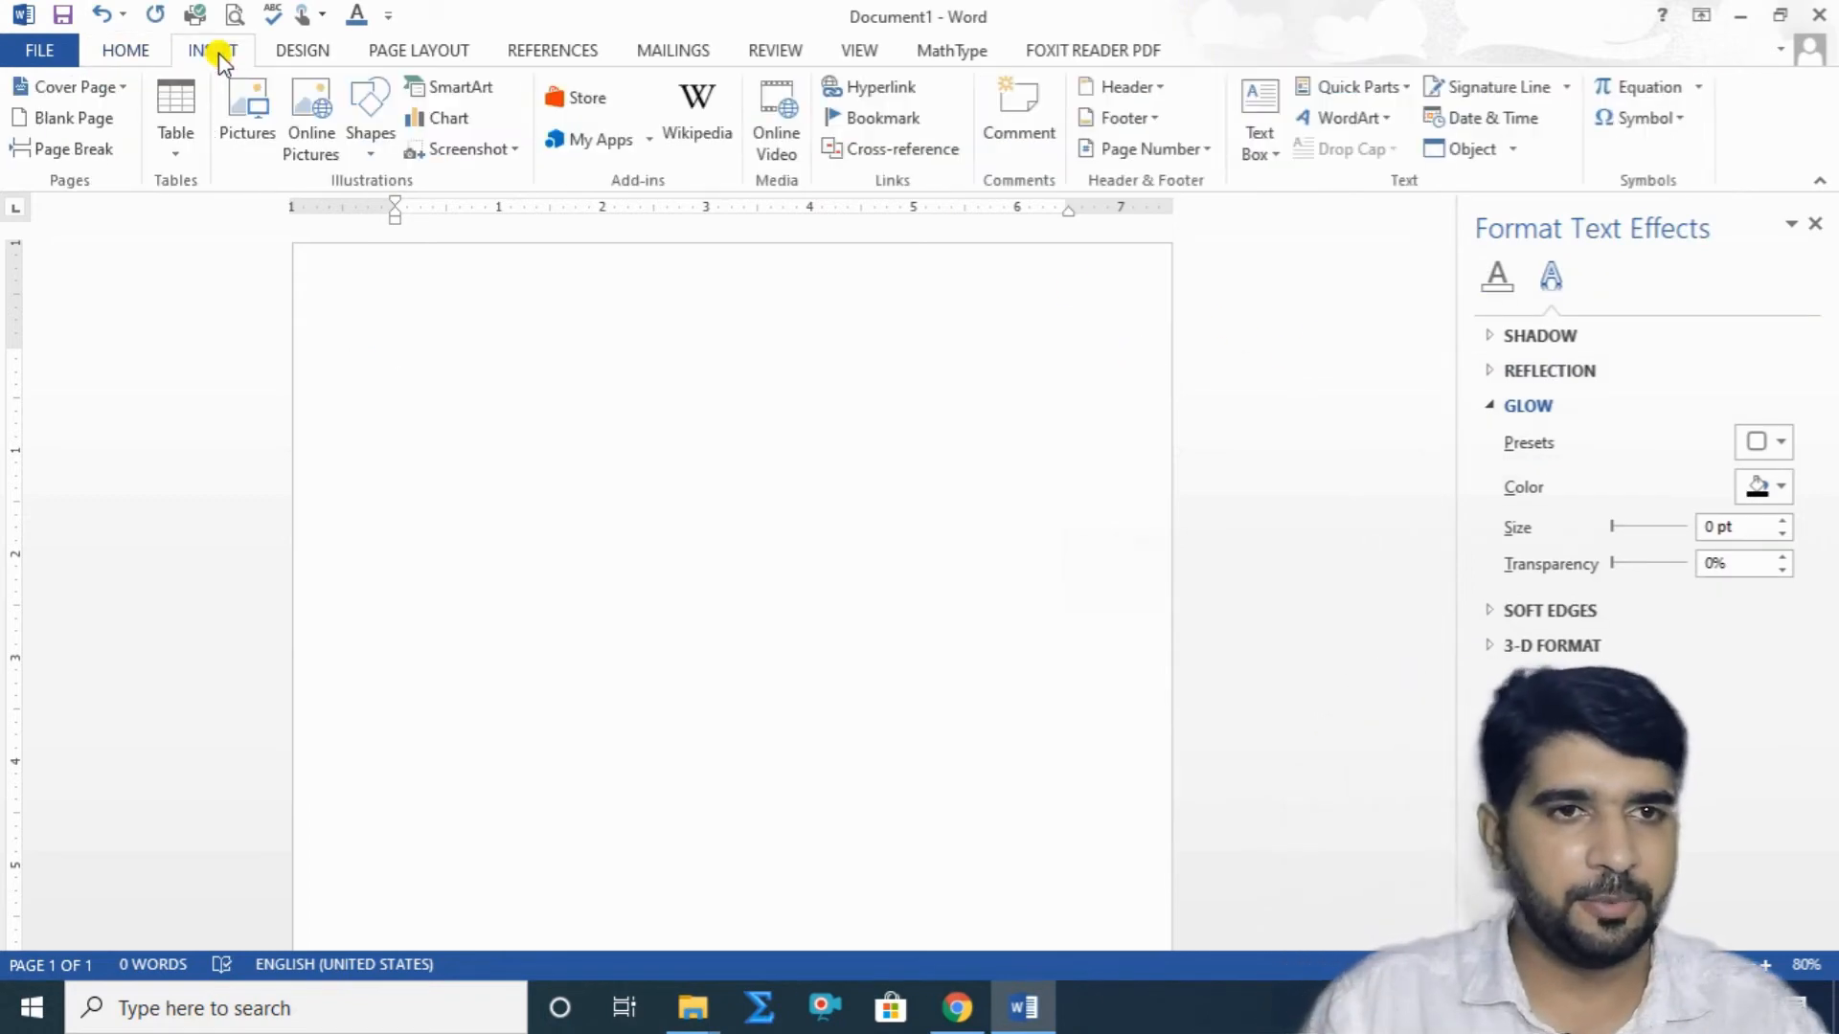
click(239, 112)
drag(883, 213, 894, 392)
click(629, 245)
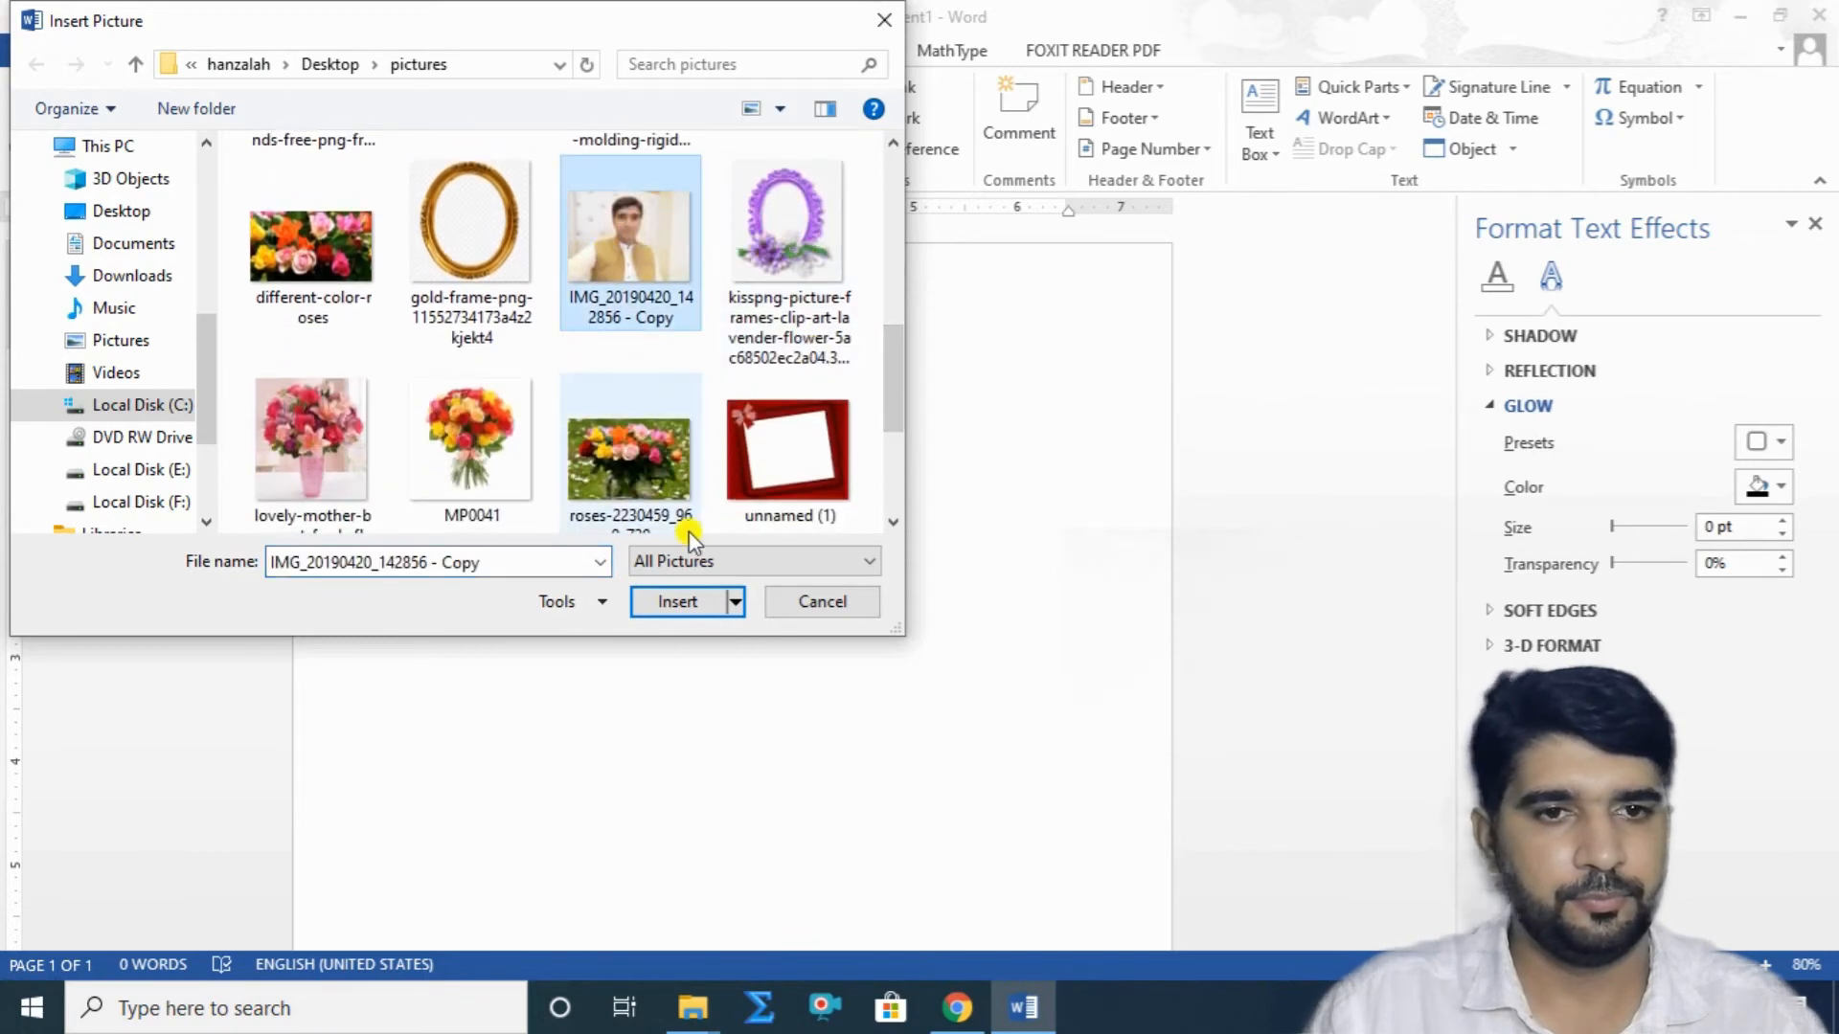
click(680, 602)
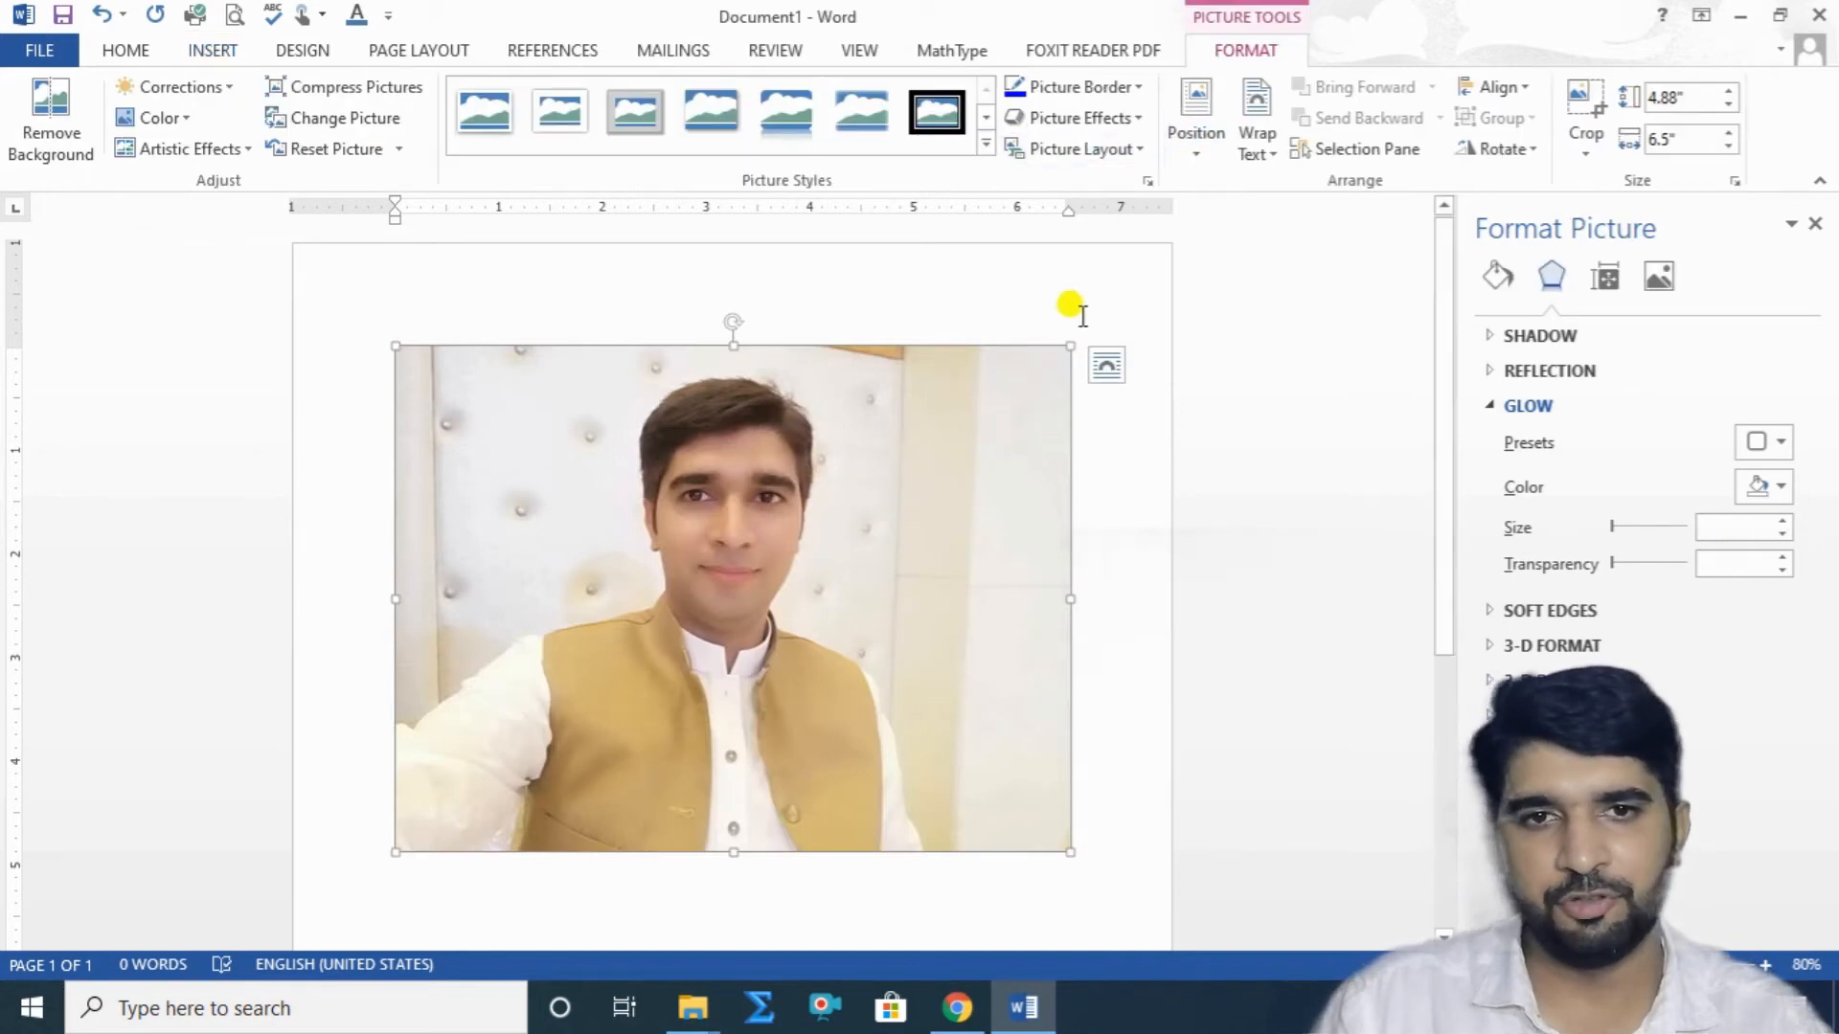
Shrink the portrait picture to about 2.22" high by 2.96" wide and set its text wrapping to Tight.
drag(1065, 347, 1059, 353)
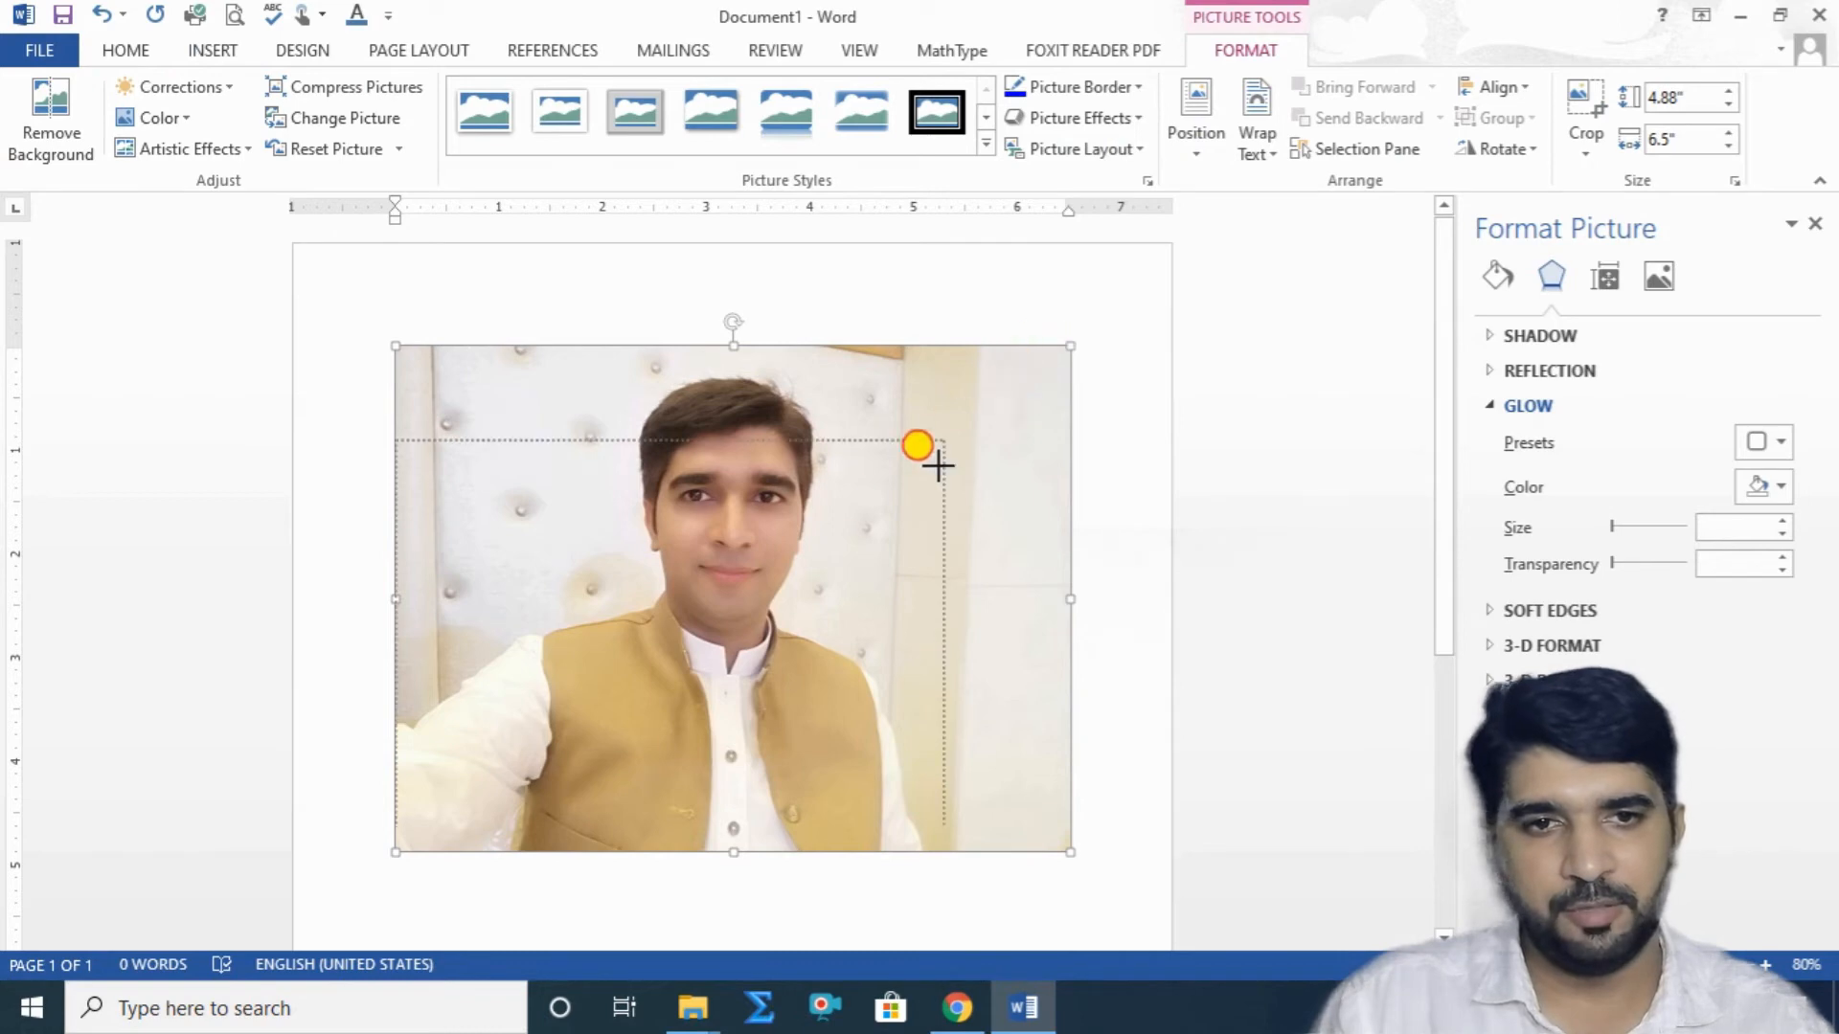
drag(817, 643, 819, 546)
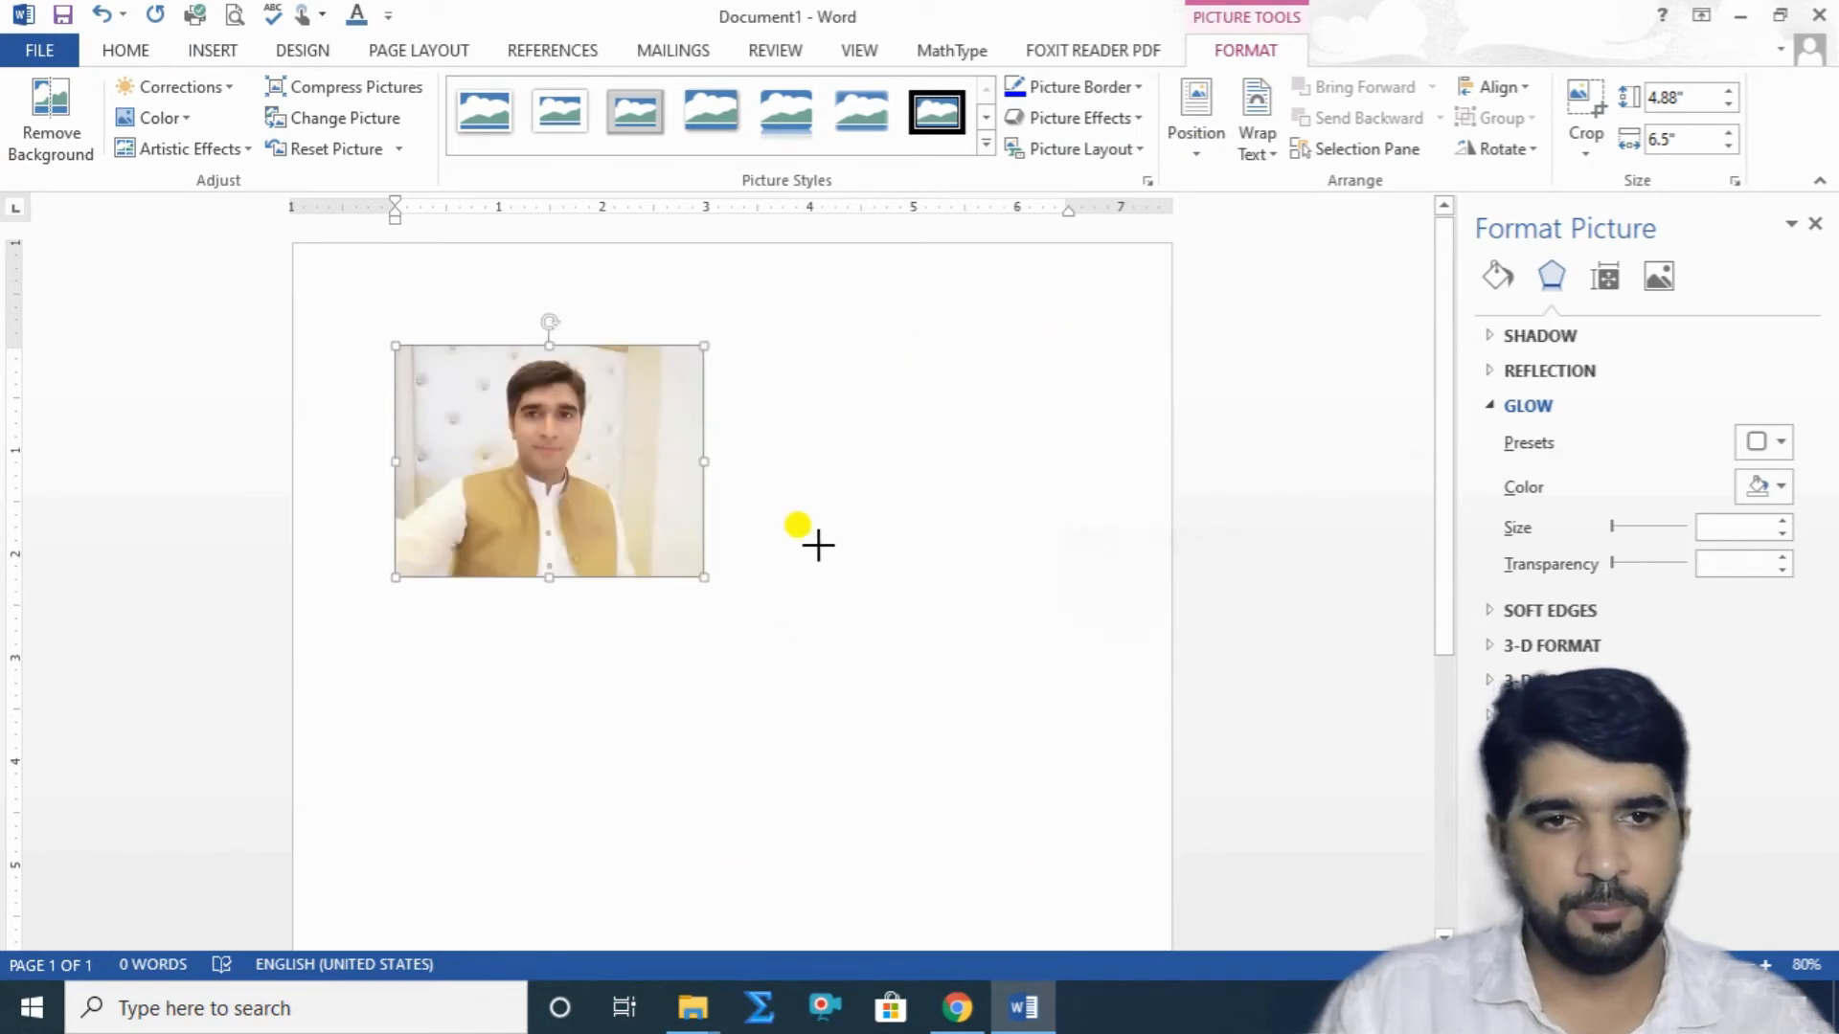
click(739, 365)
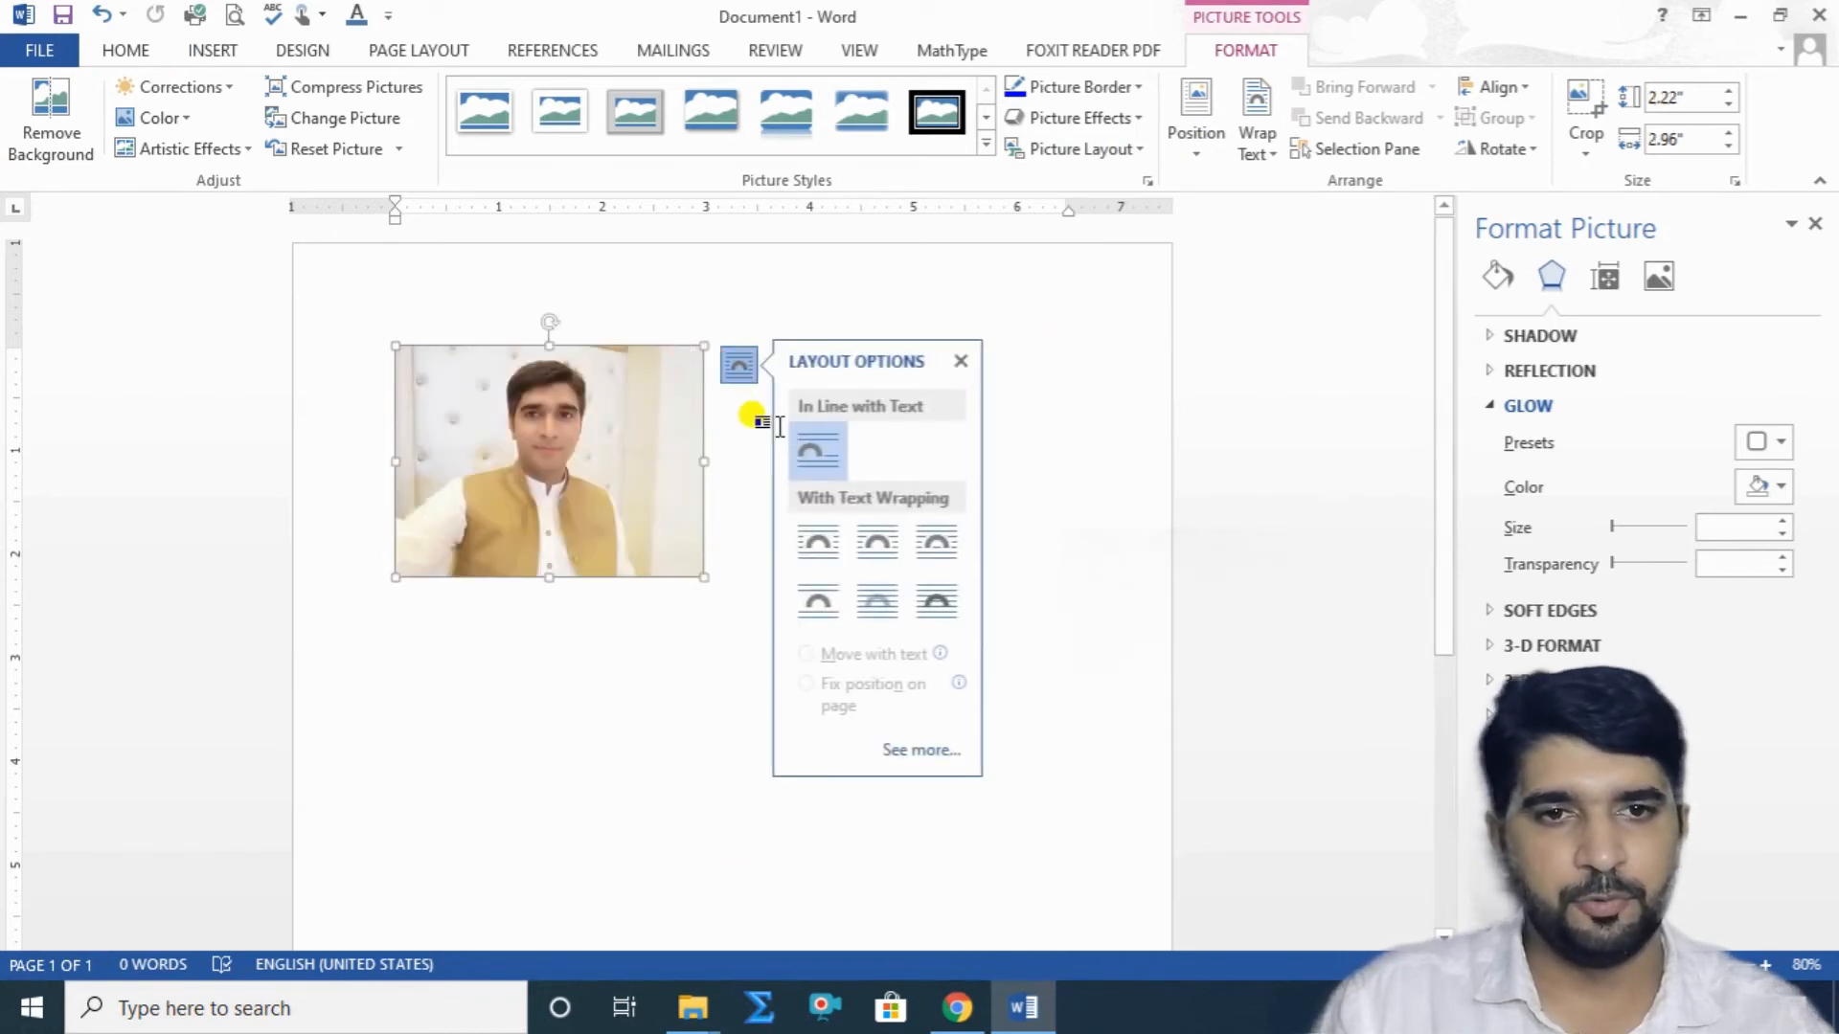
click(878, 541)
Position the portrait picture in the bottom-left corner of the page with text wrapping.
click(1197, 149)
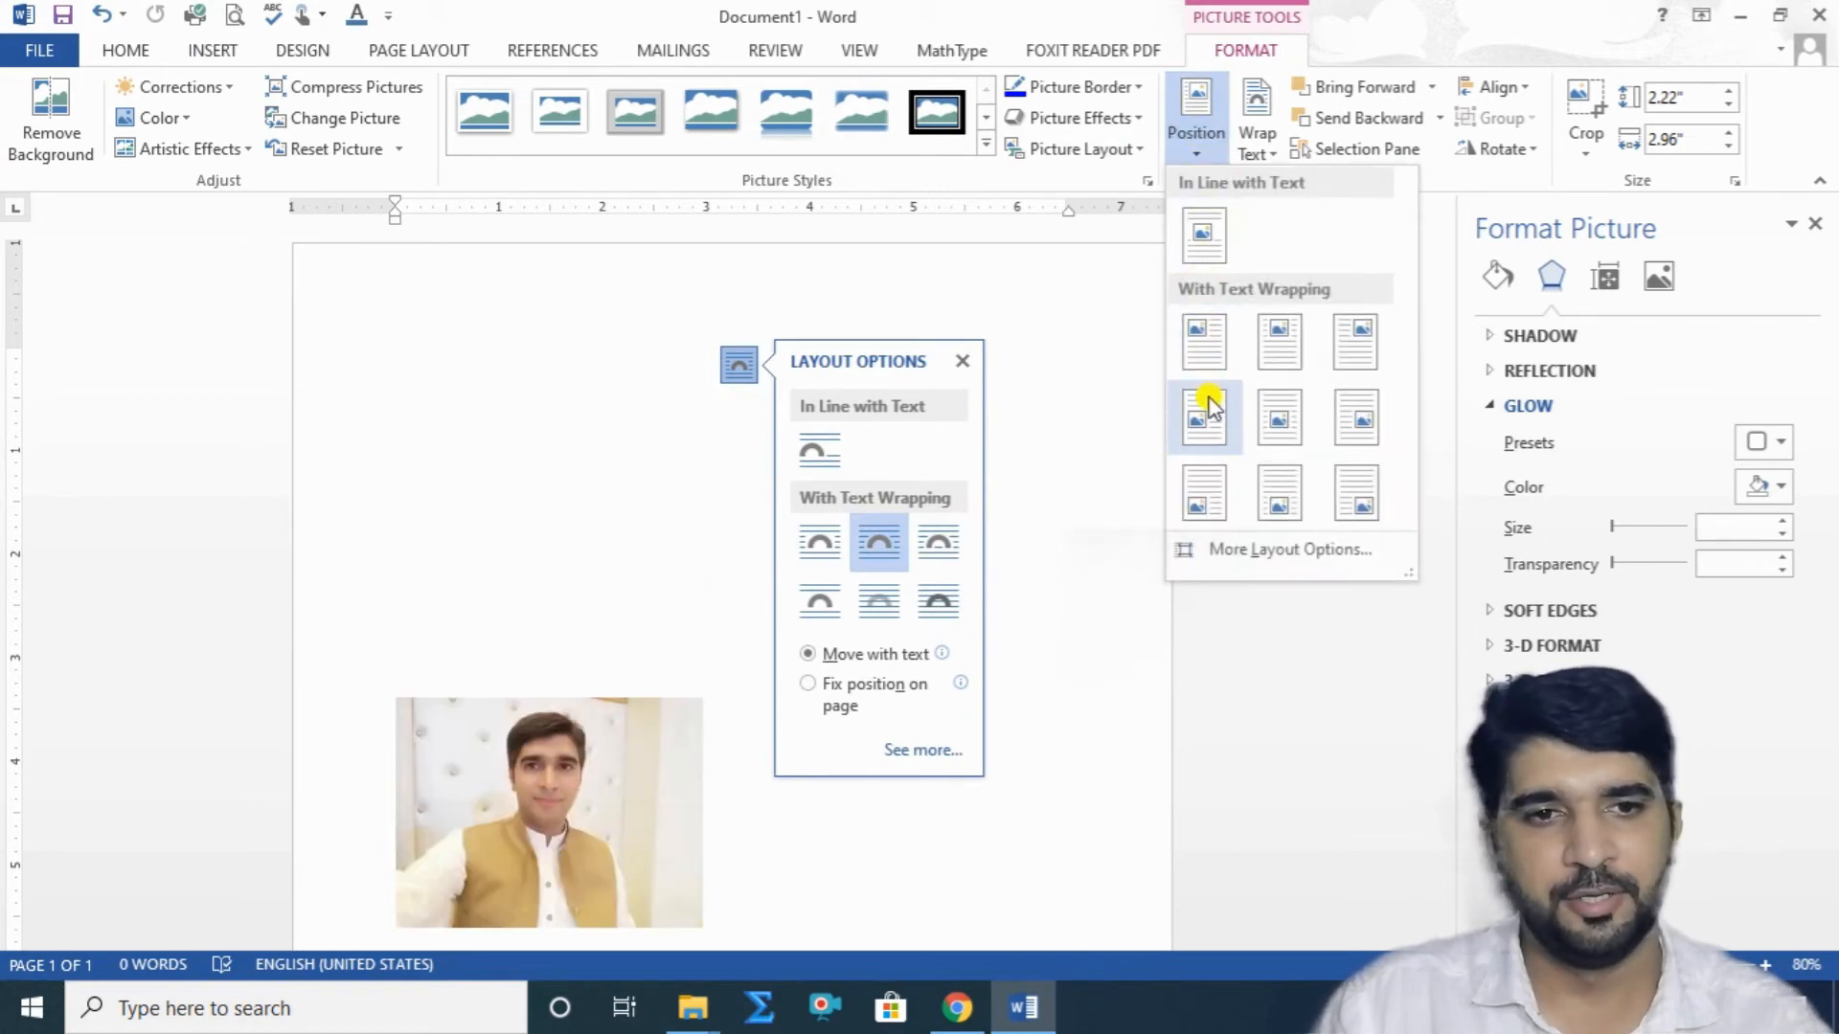
click(1205, 467)
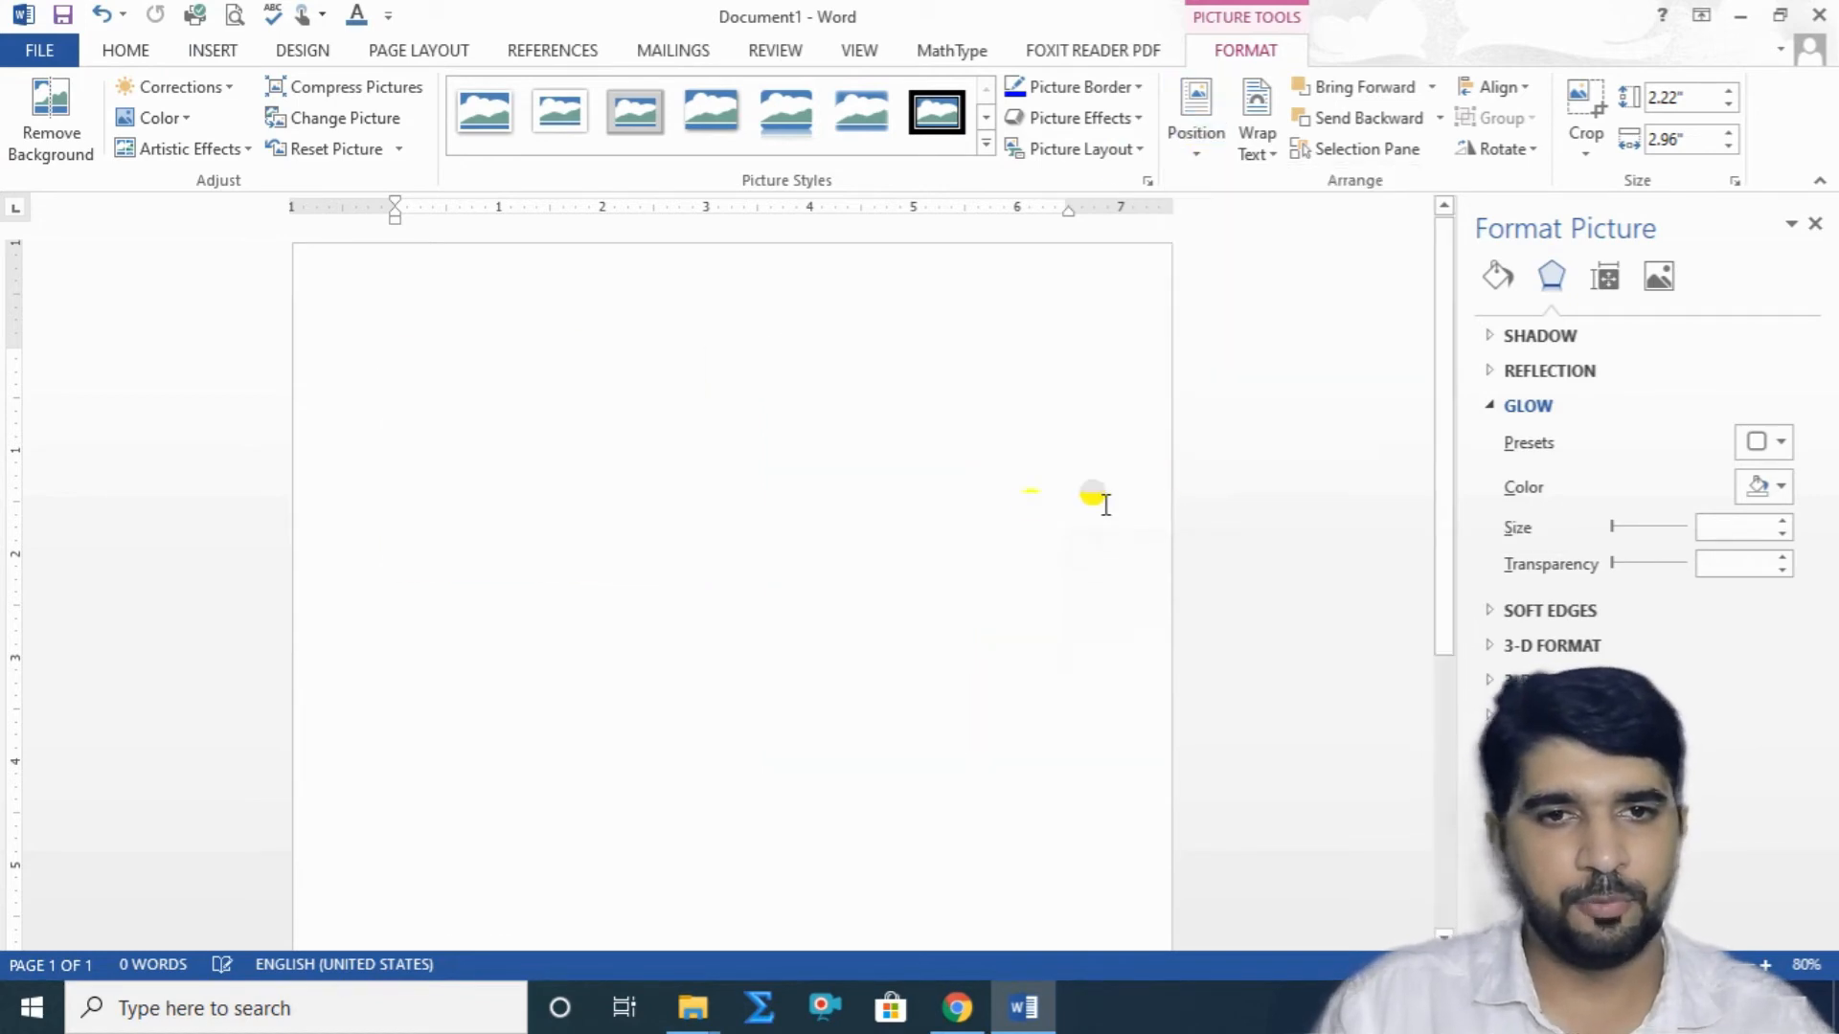
scroll(1026, 515, down, 5)
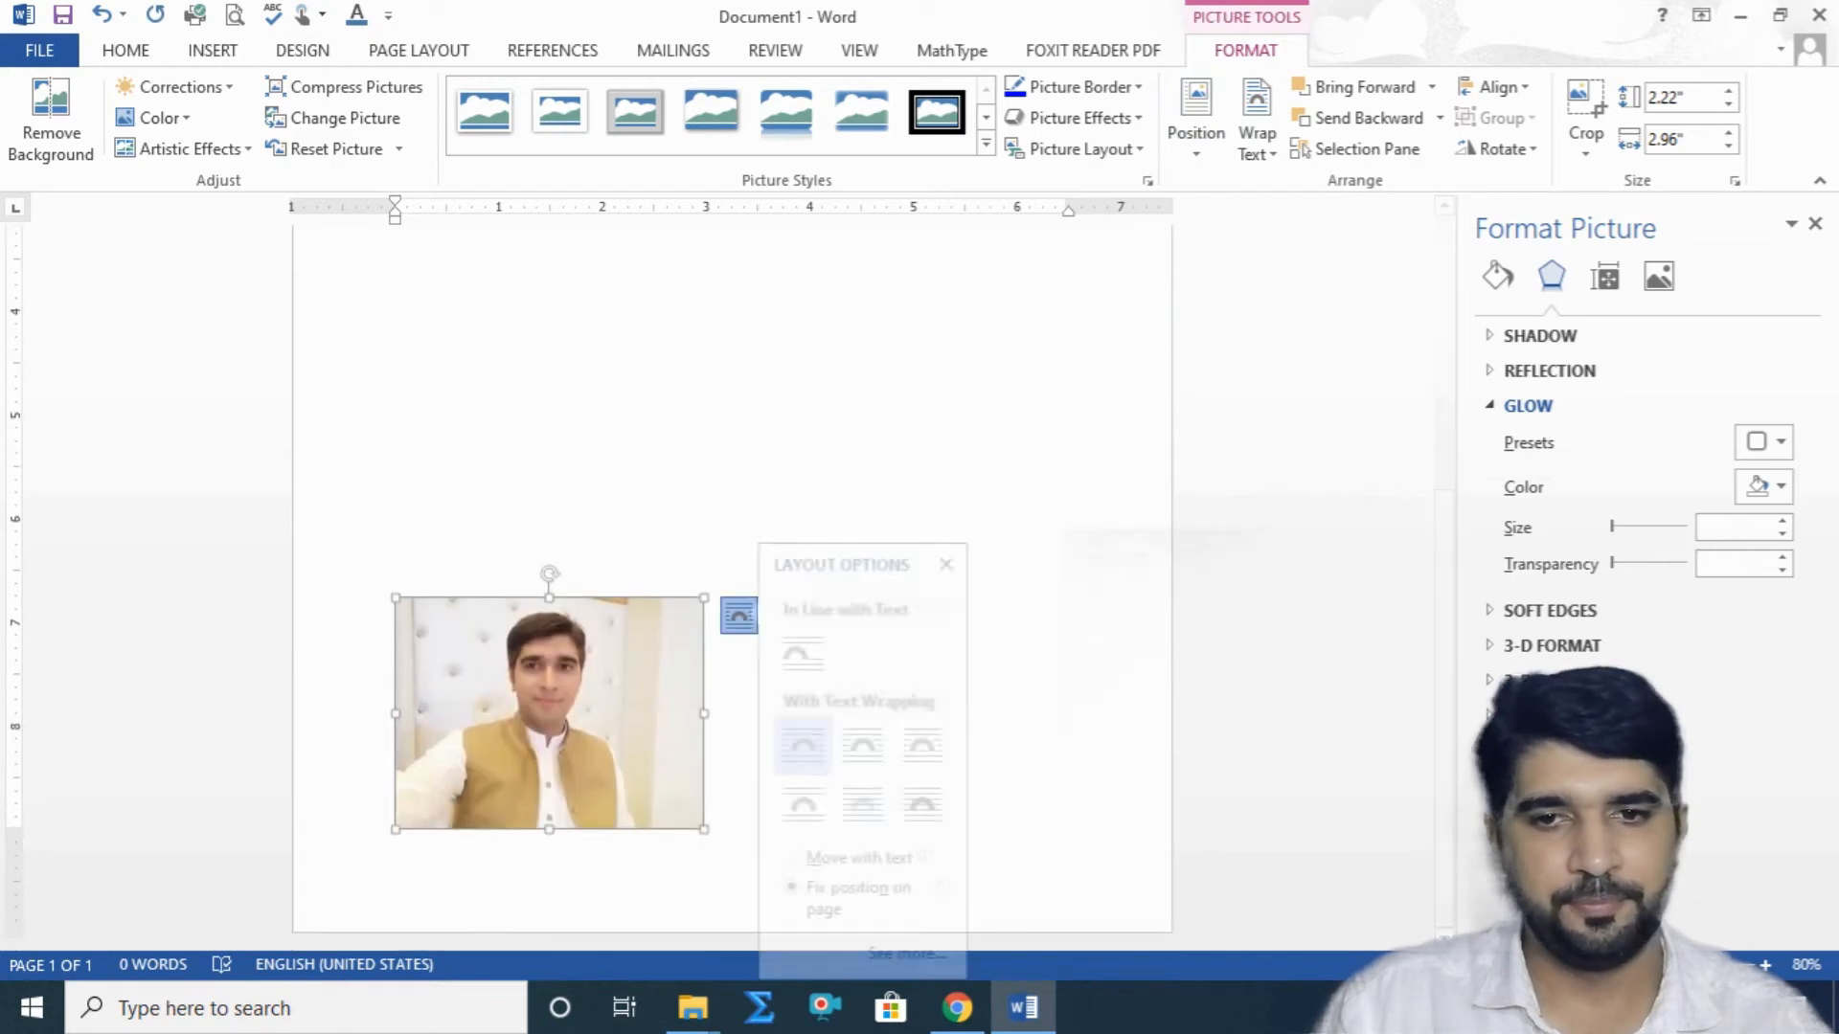
scroll(1223, 788, down, 4)
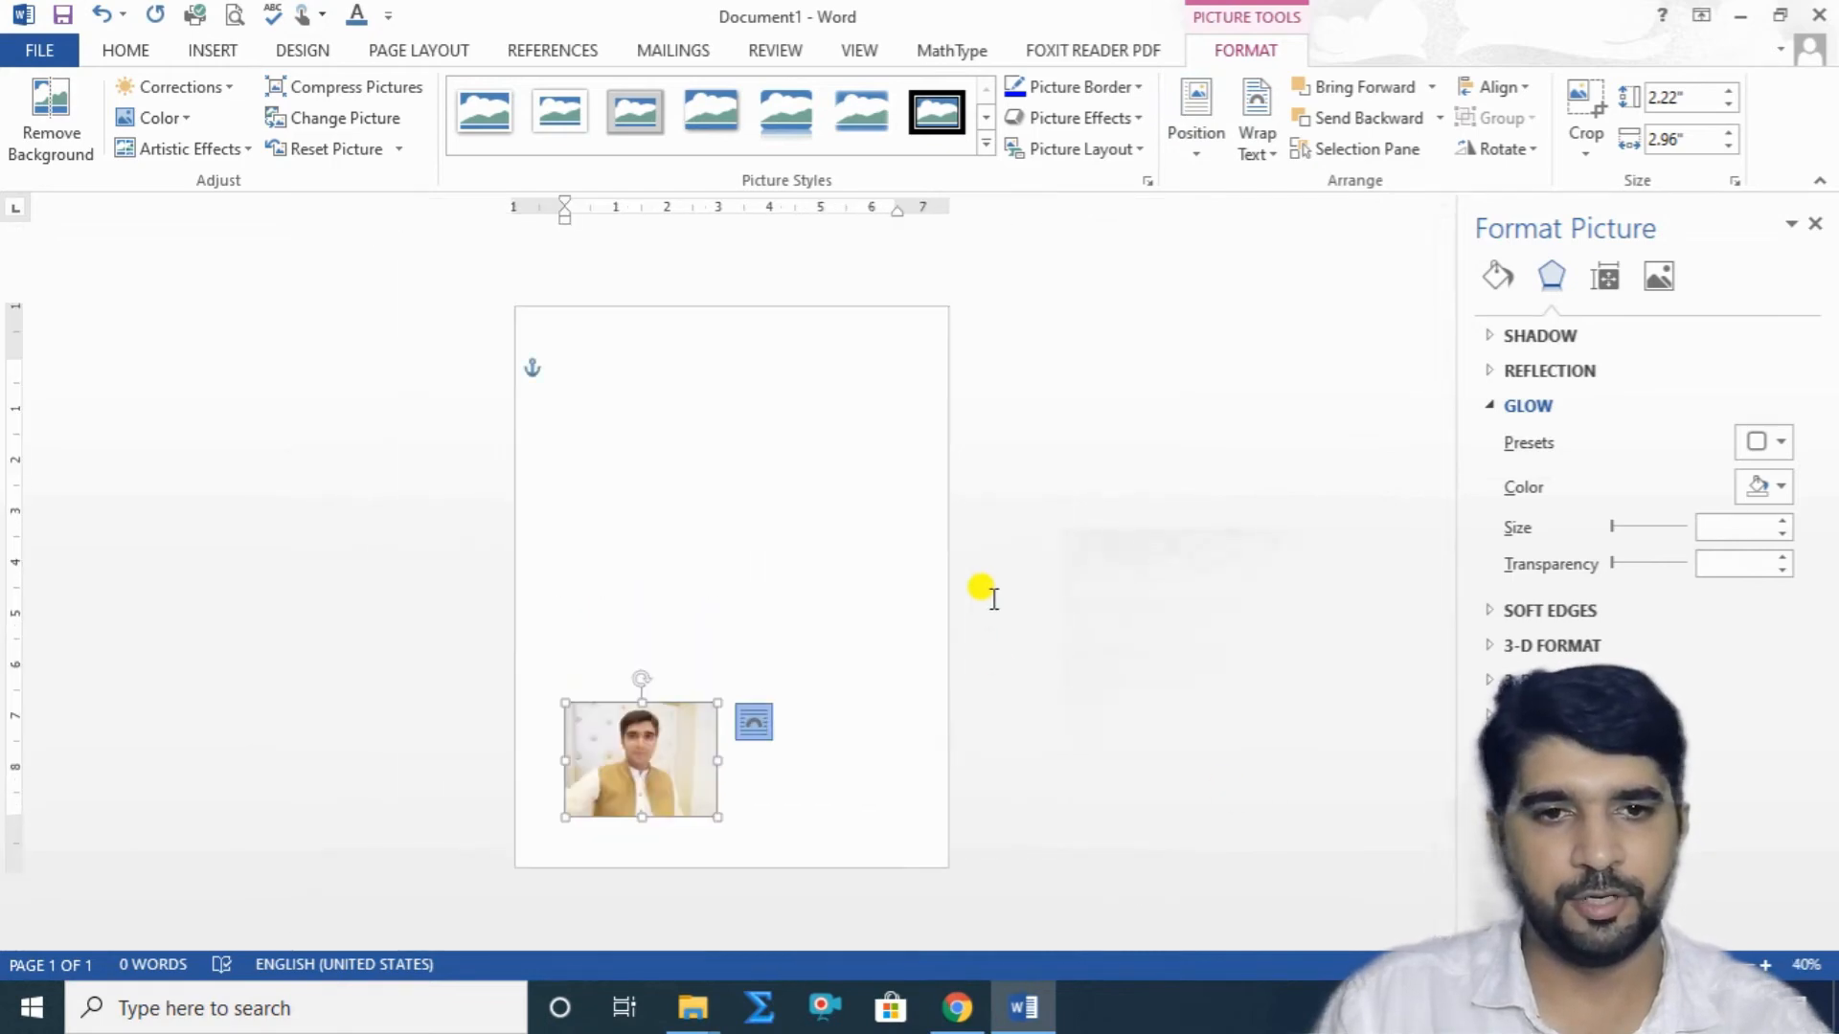
click(1204, 152)
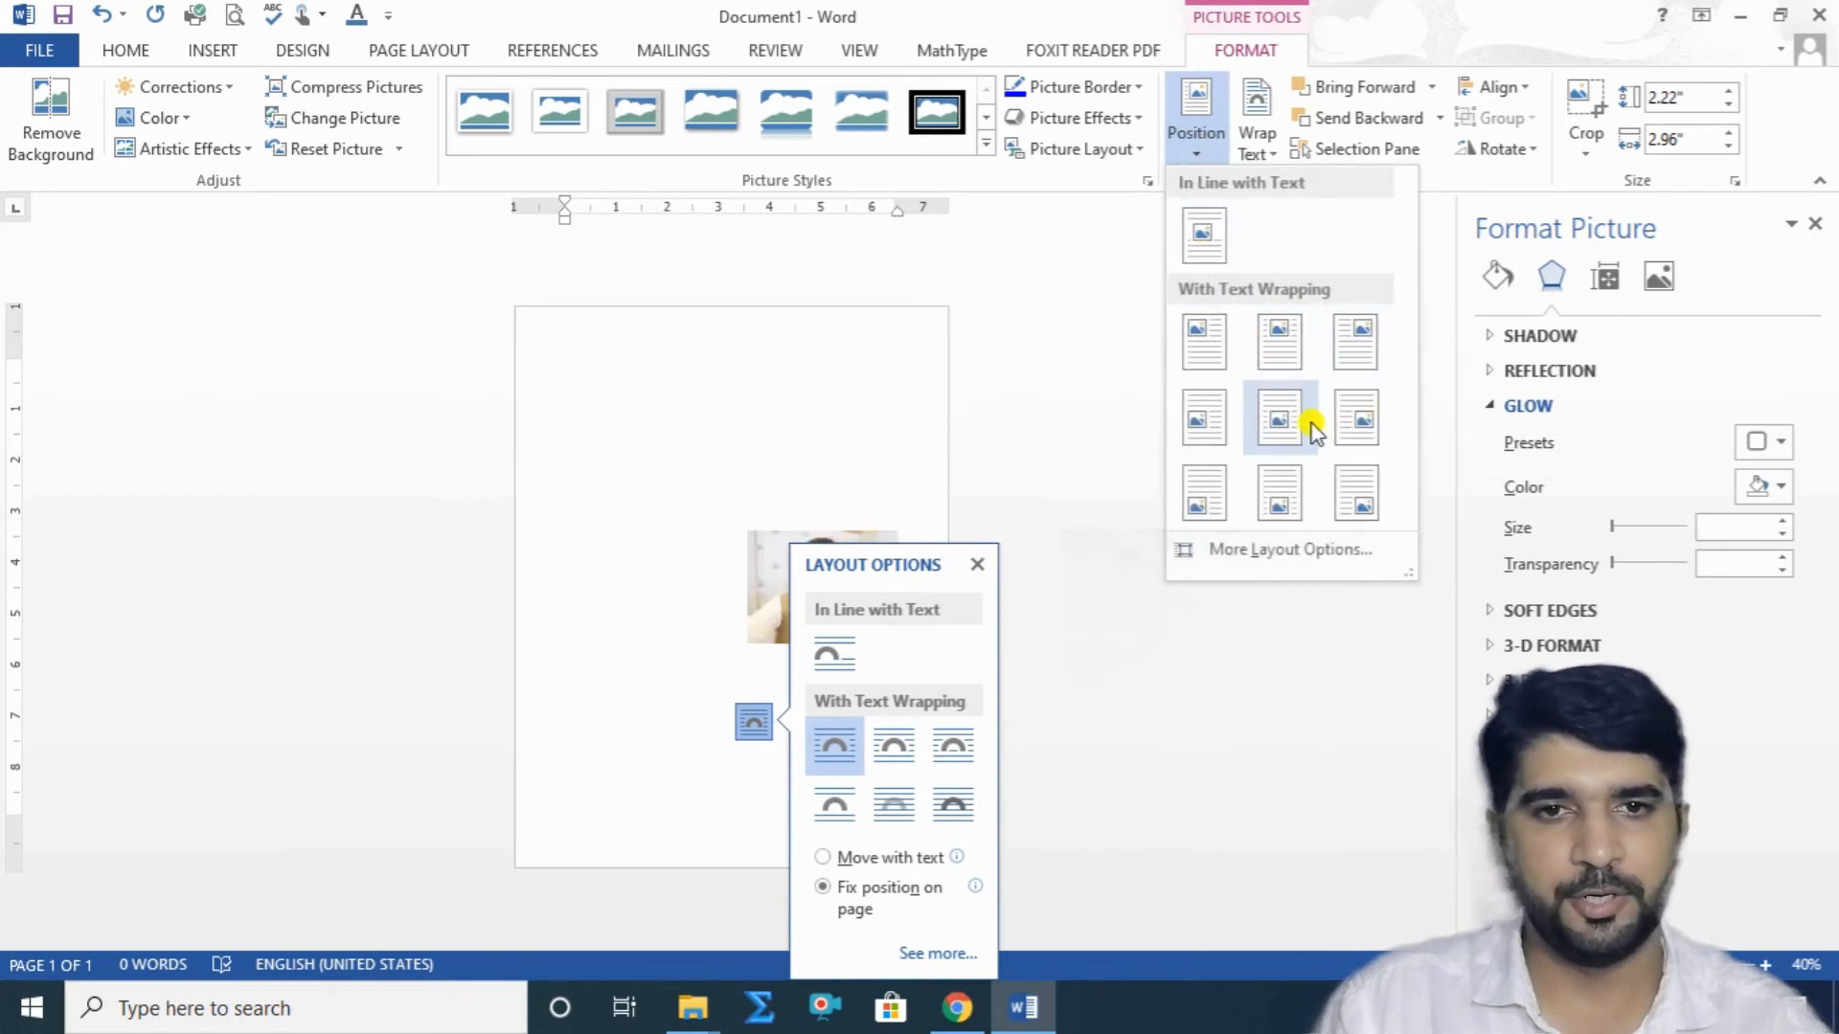
click(977, 572)
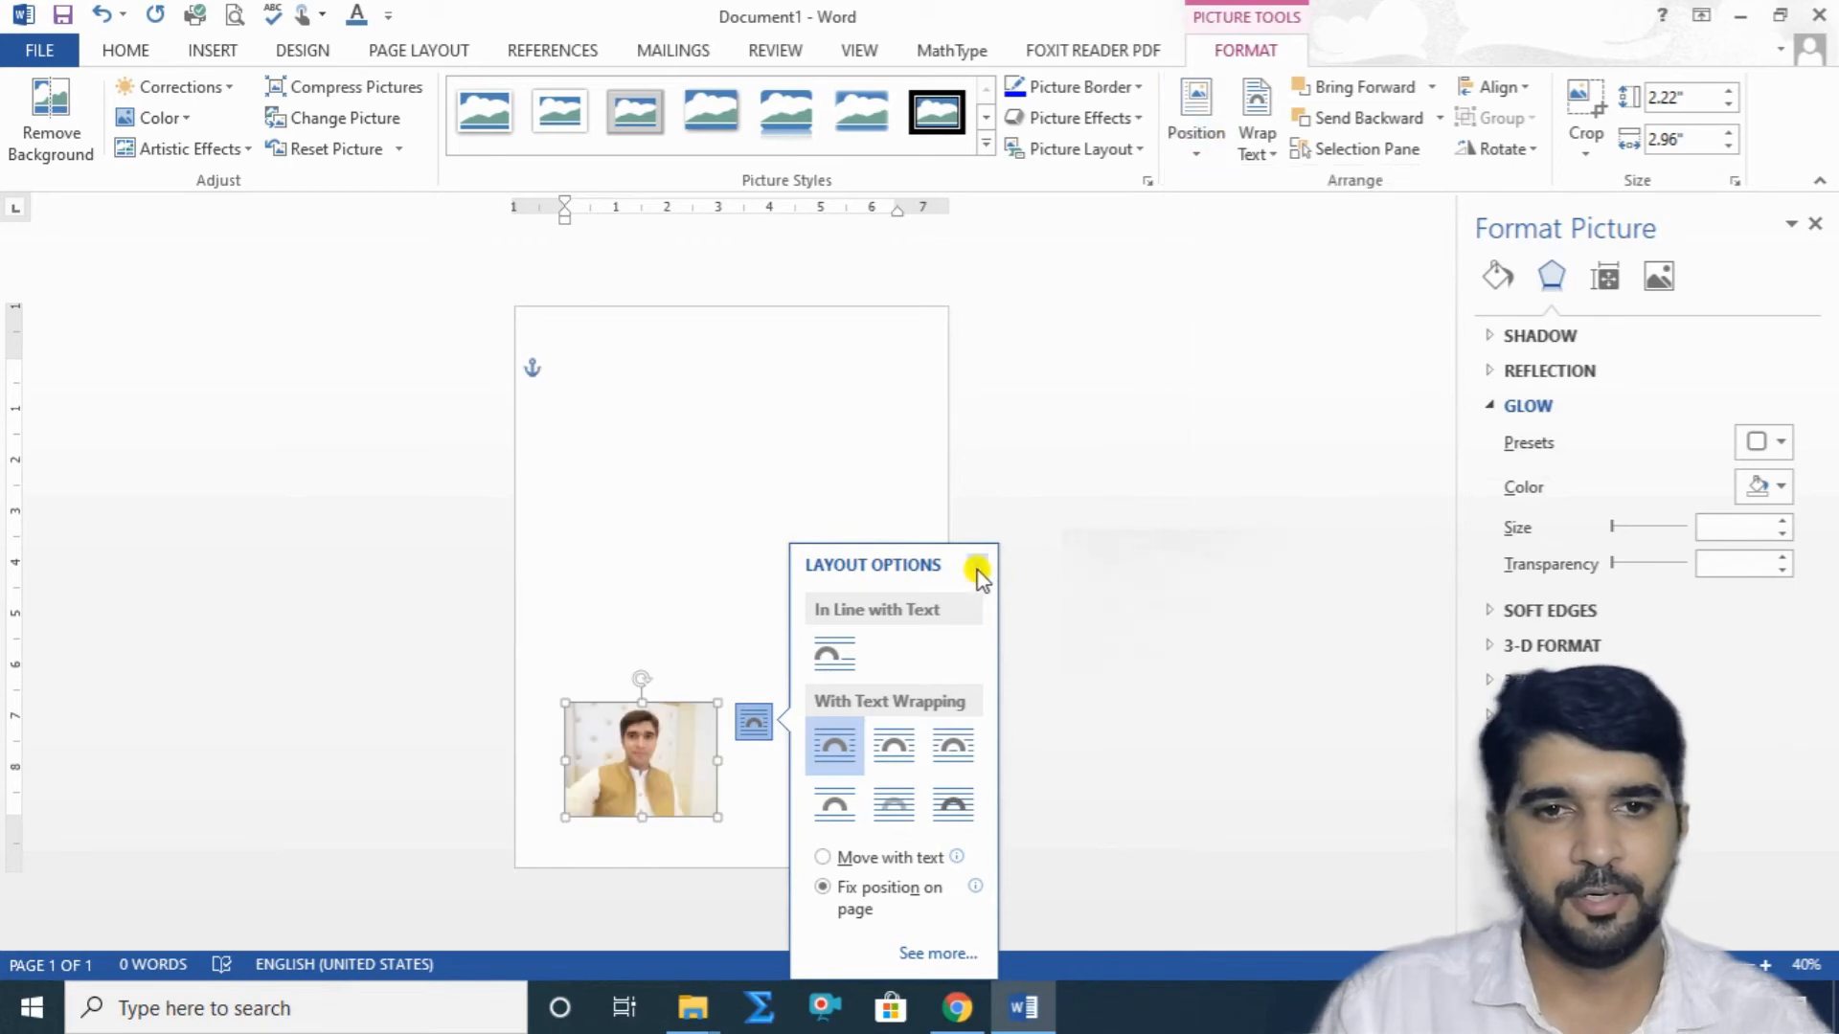
click(1203, 158)
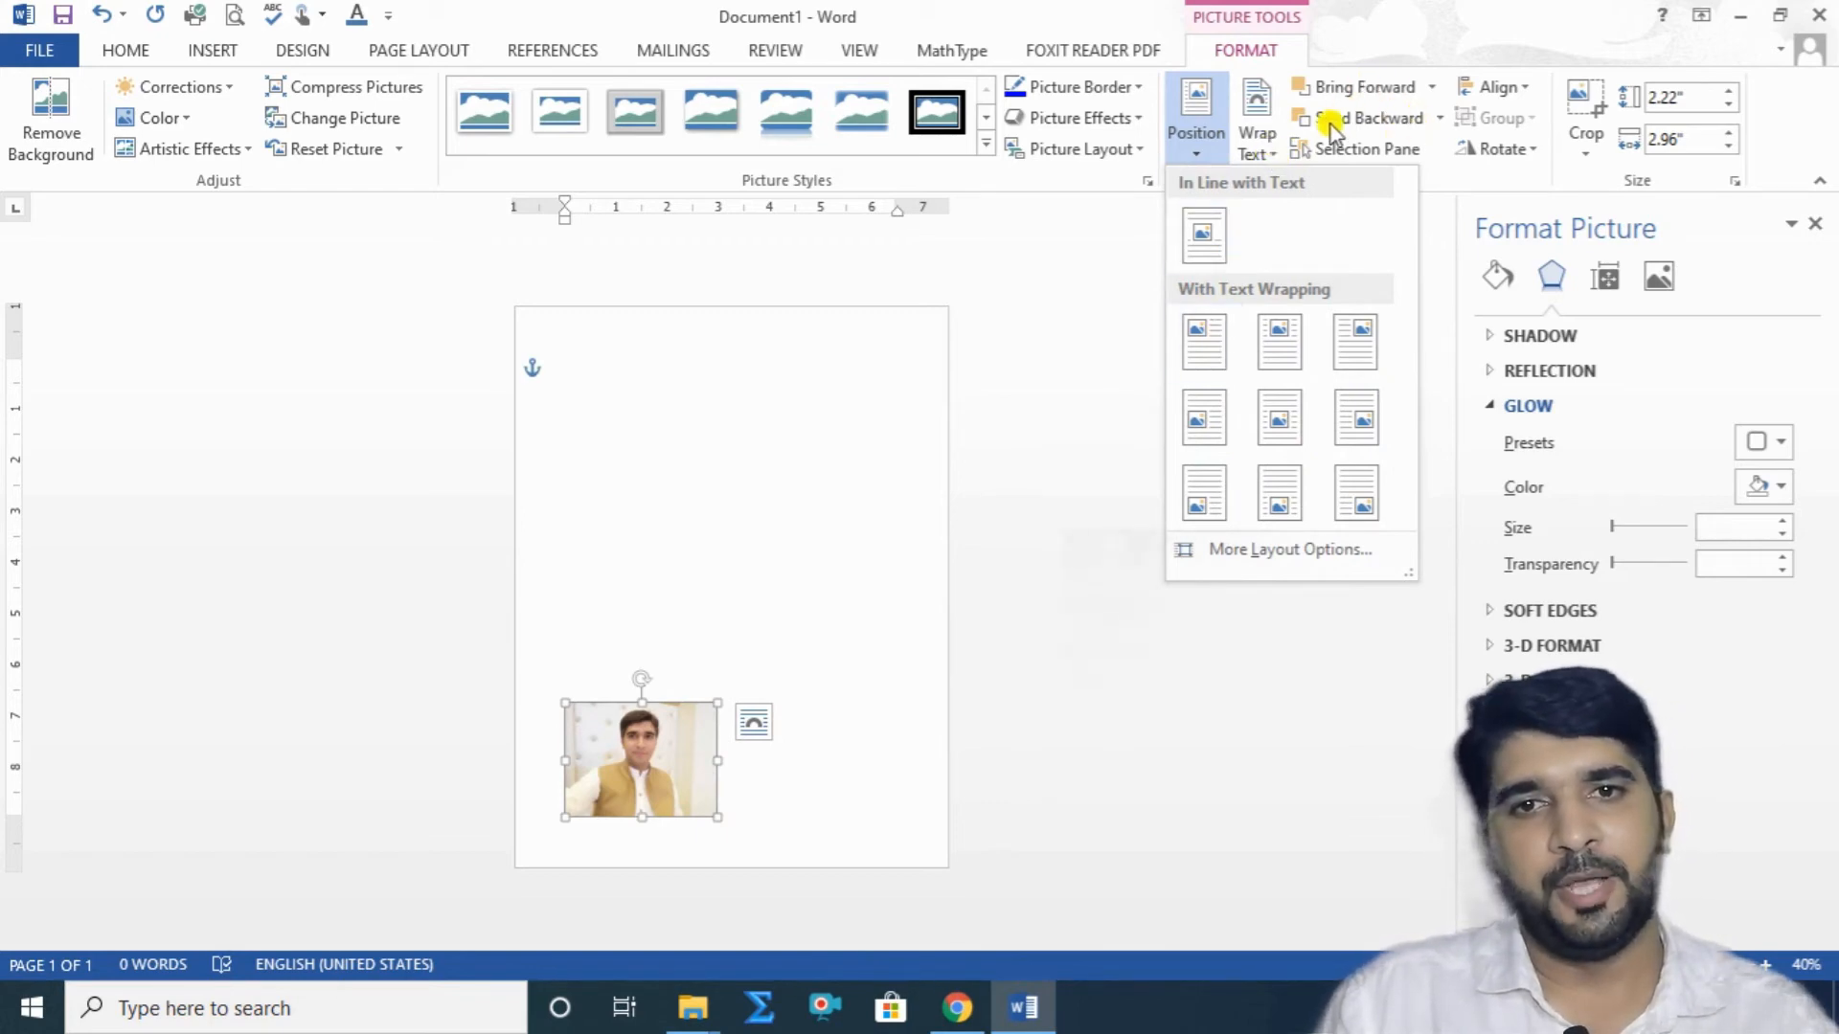
click(702, 781)
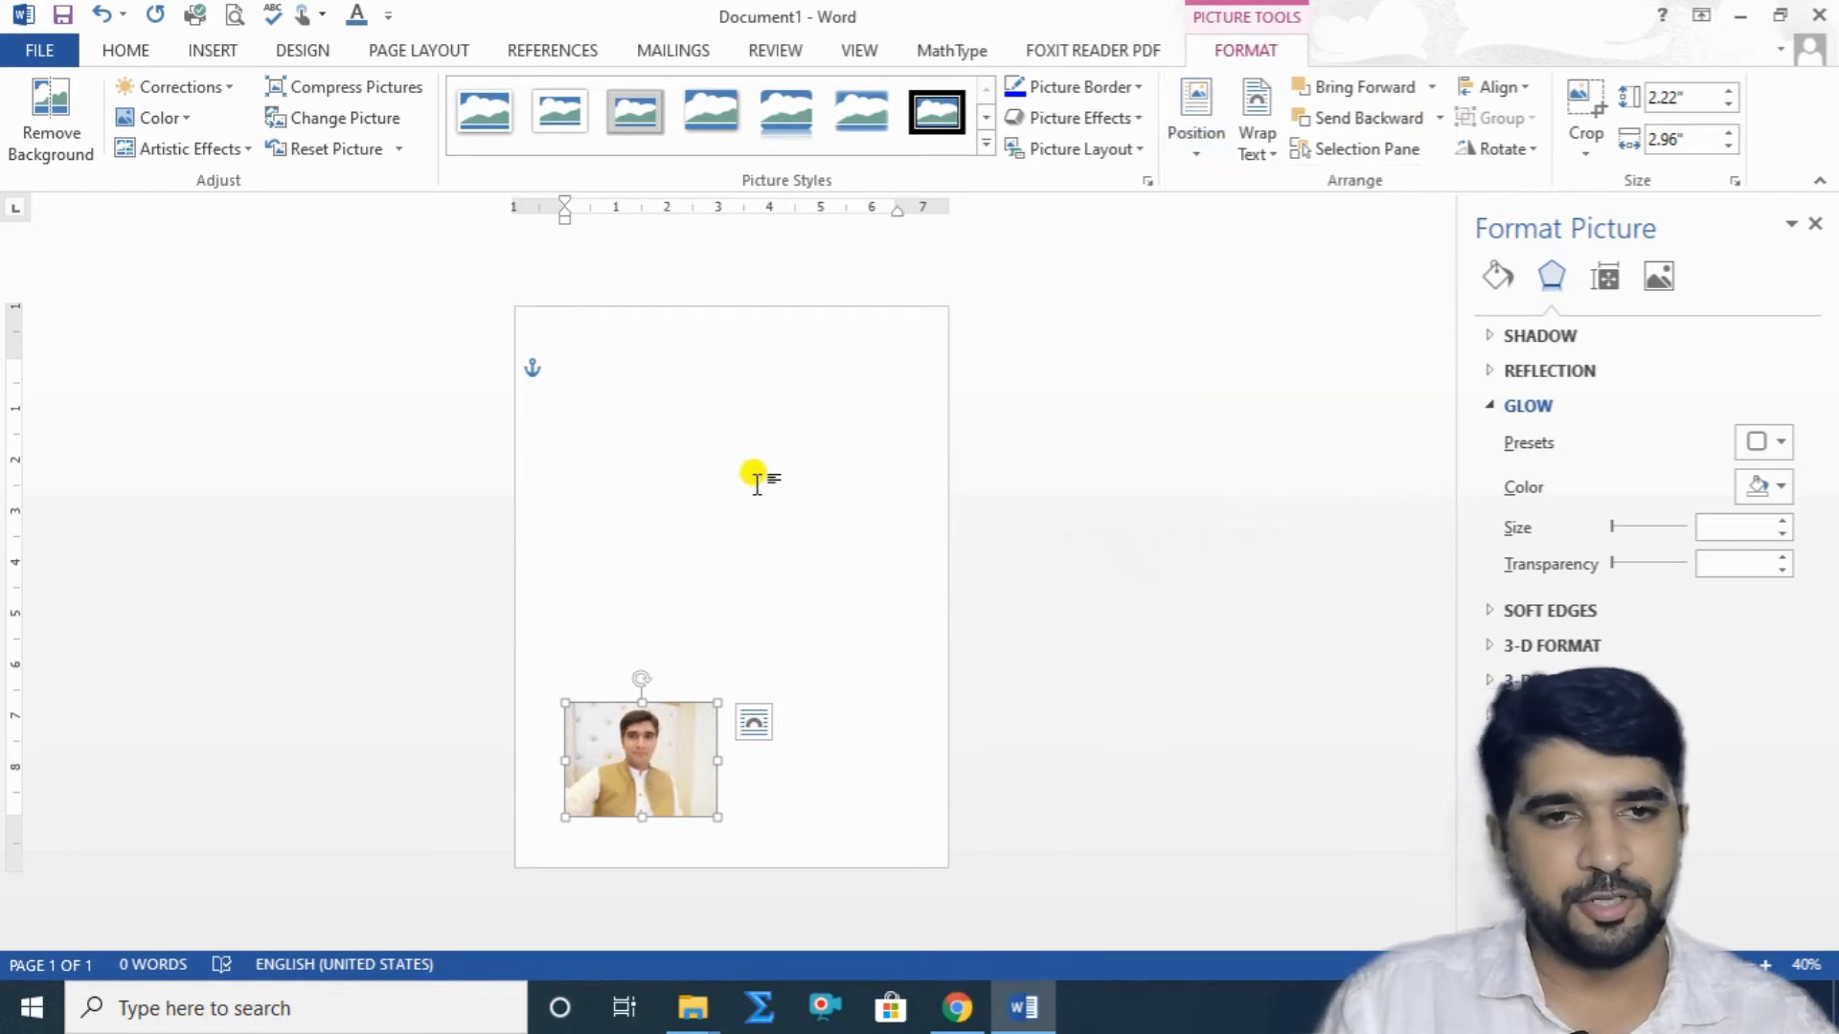
Move the portrait picture to the upper middle of the page and insert the picture 101_roza_keniya-8343_b from the pictures folder.
drag(689, 720, 790, 466)
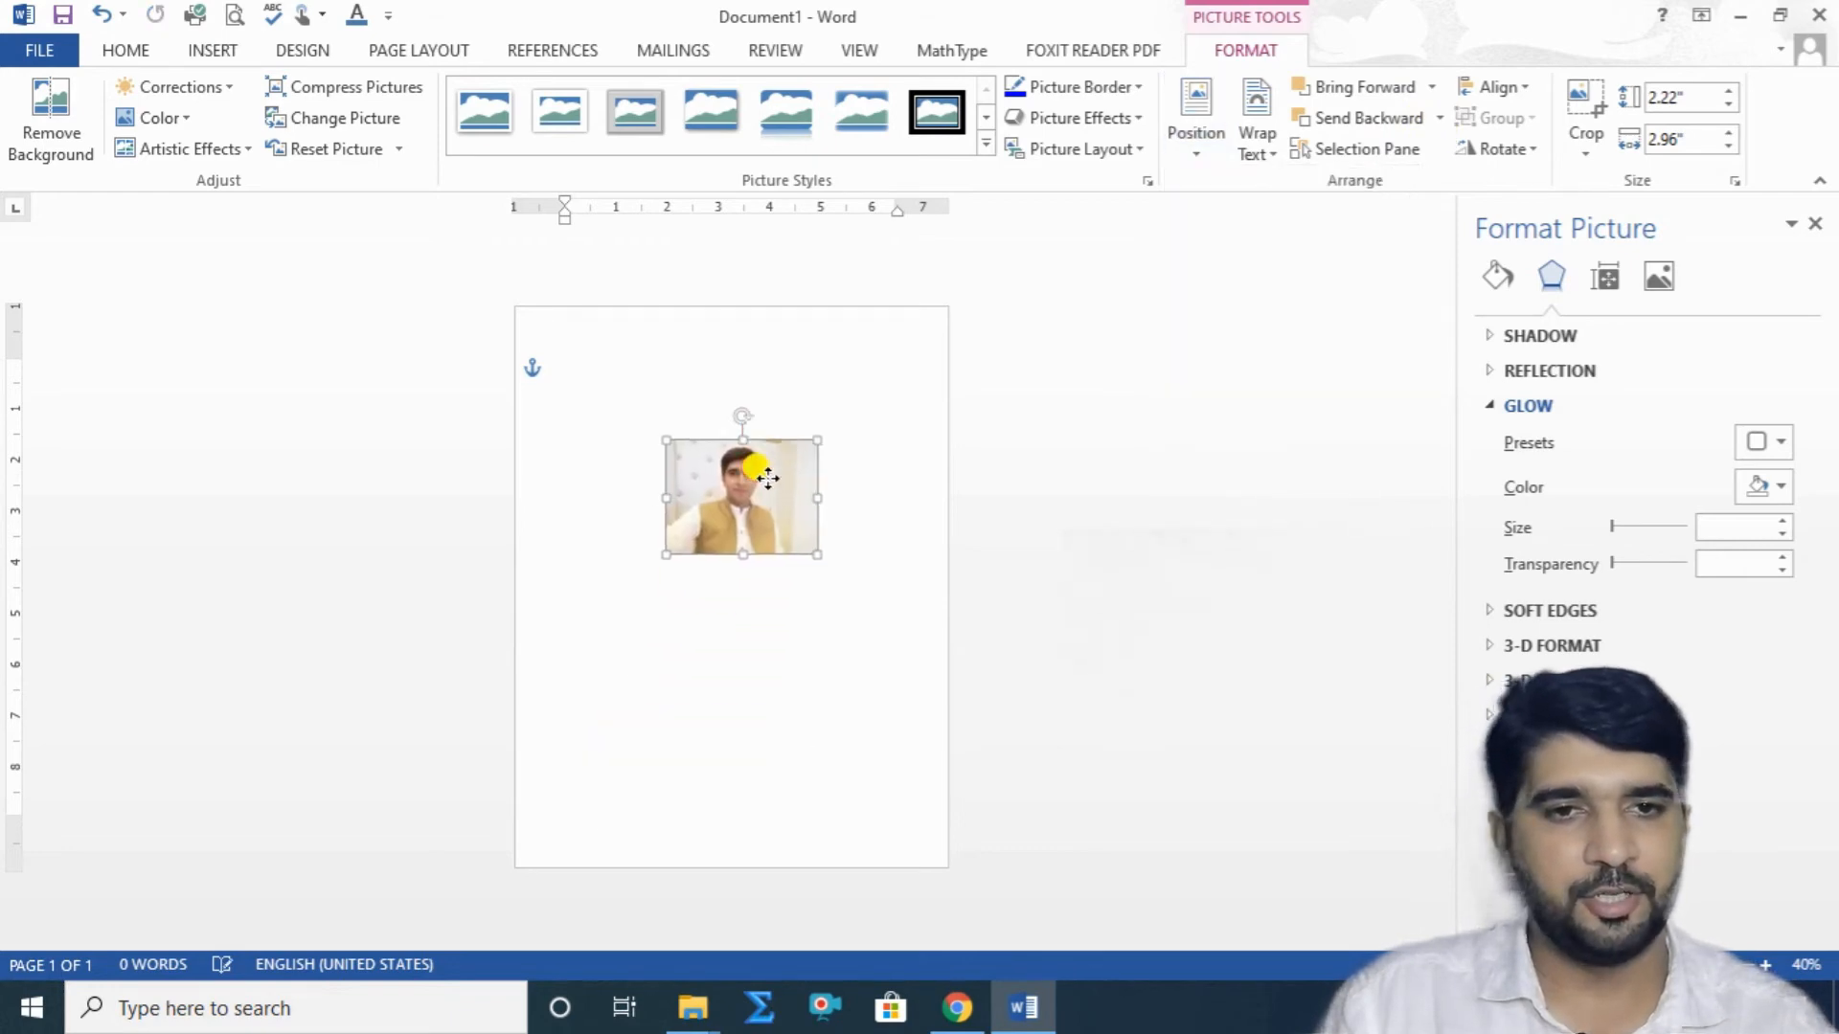
click(205, 50)
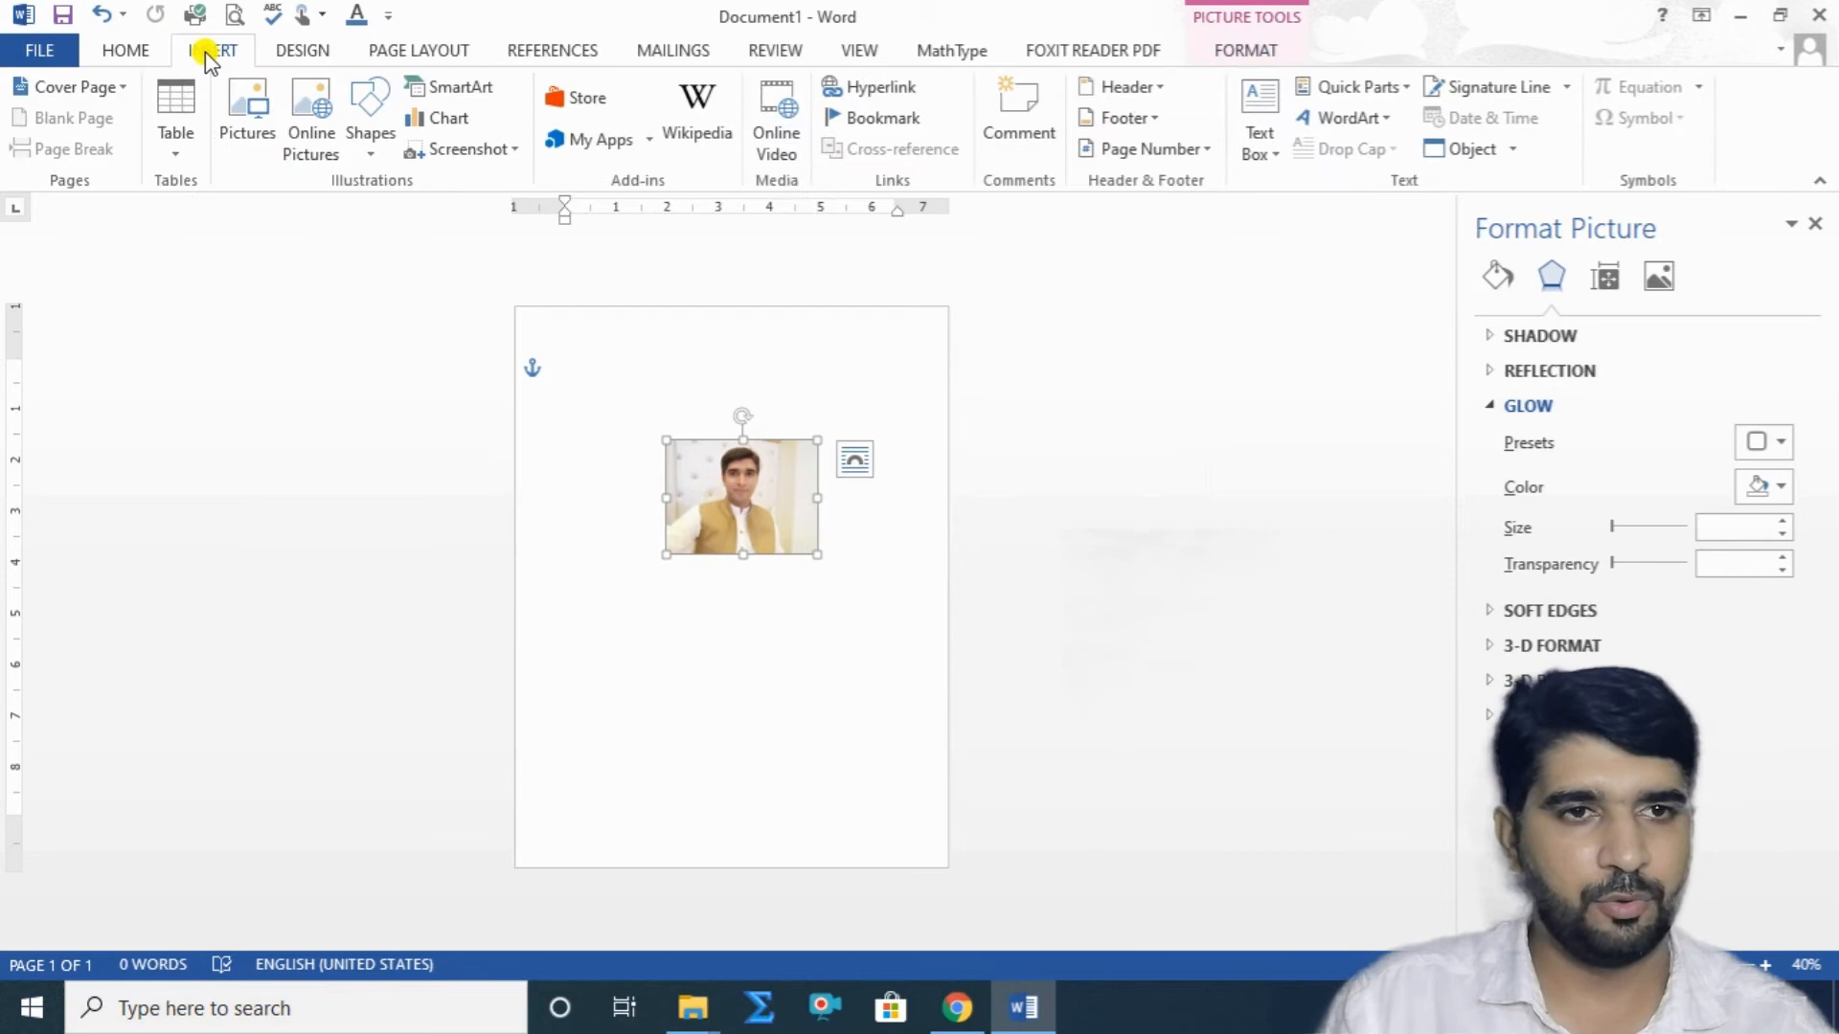
click(246, 113)
click(312, 422)
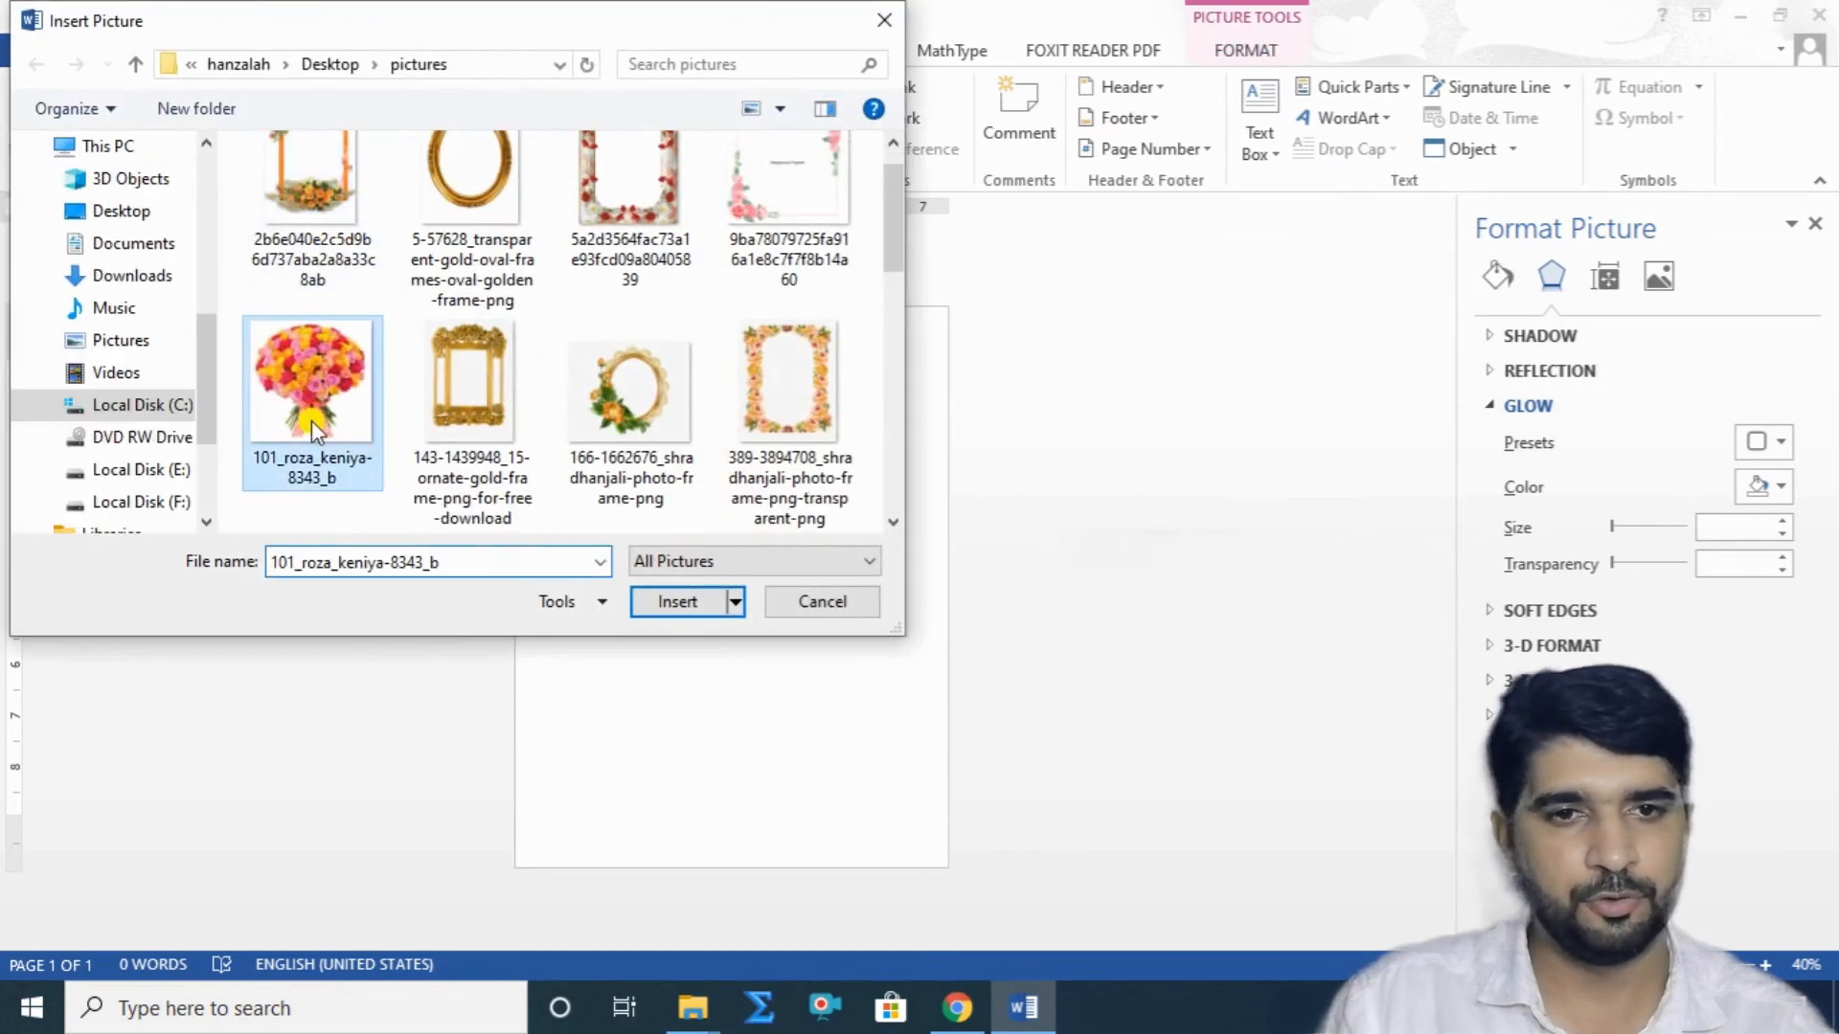
click(682, 603)
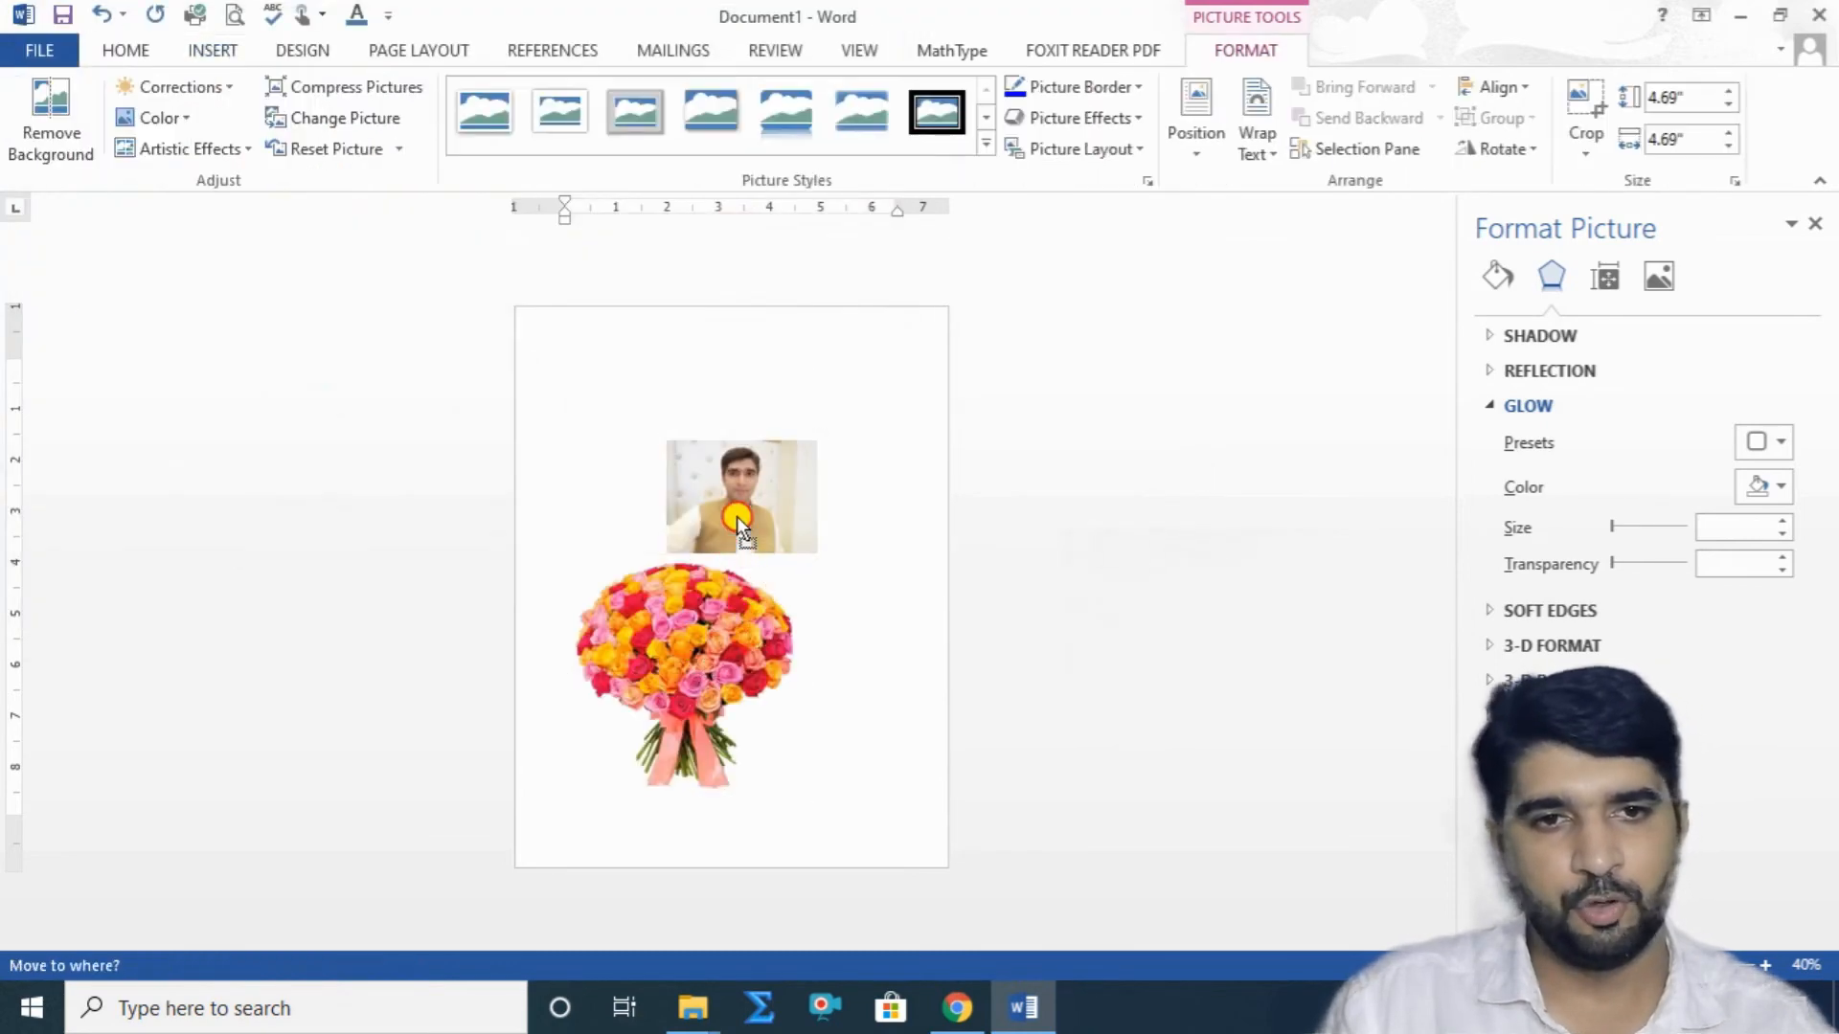
Set the bouquet picture's text wrapping to Tight and move it over the portrait picture.
click(842, 575)
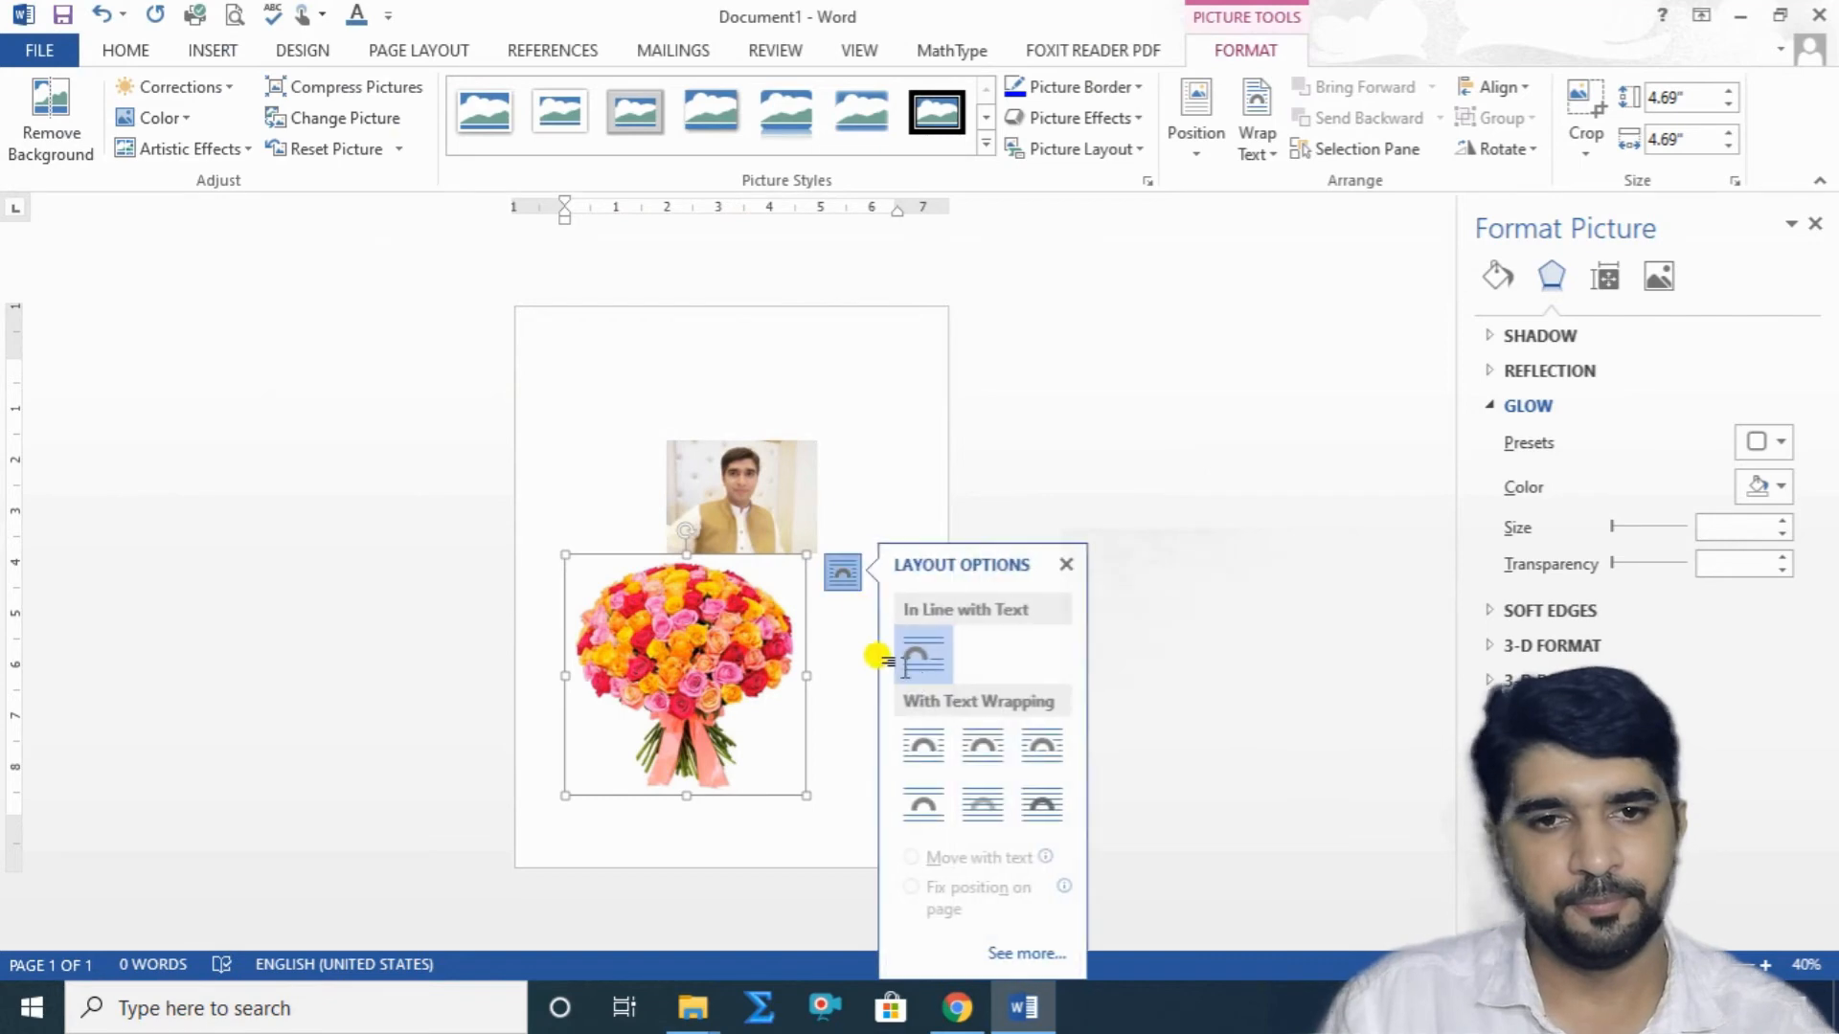
click(973, 747)
click(678, 647)
drag(677, 648, 702, 536)
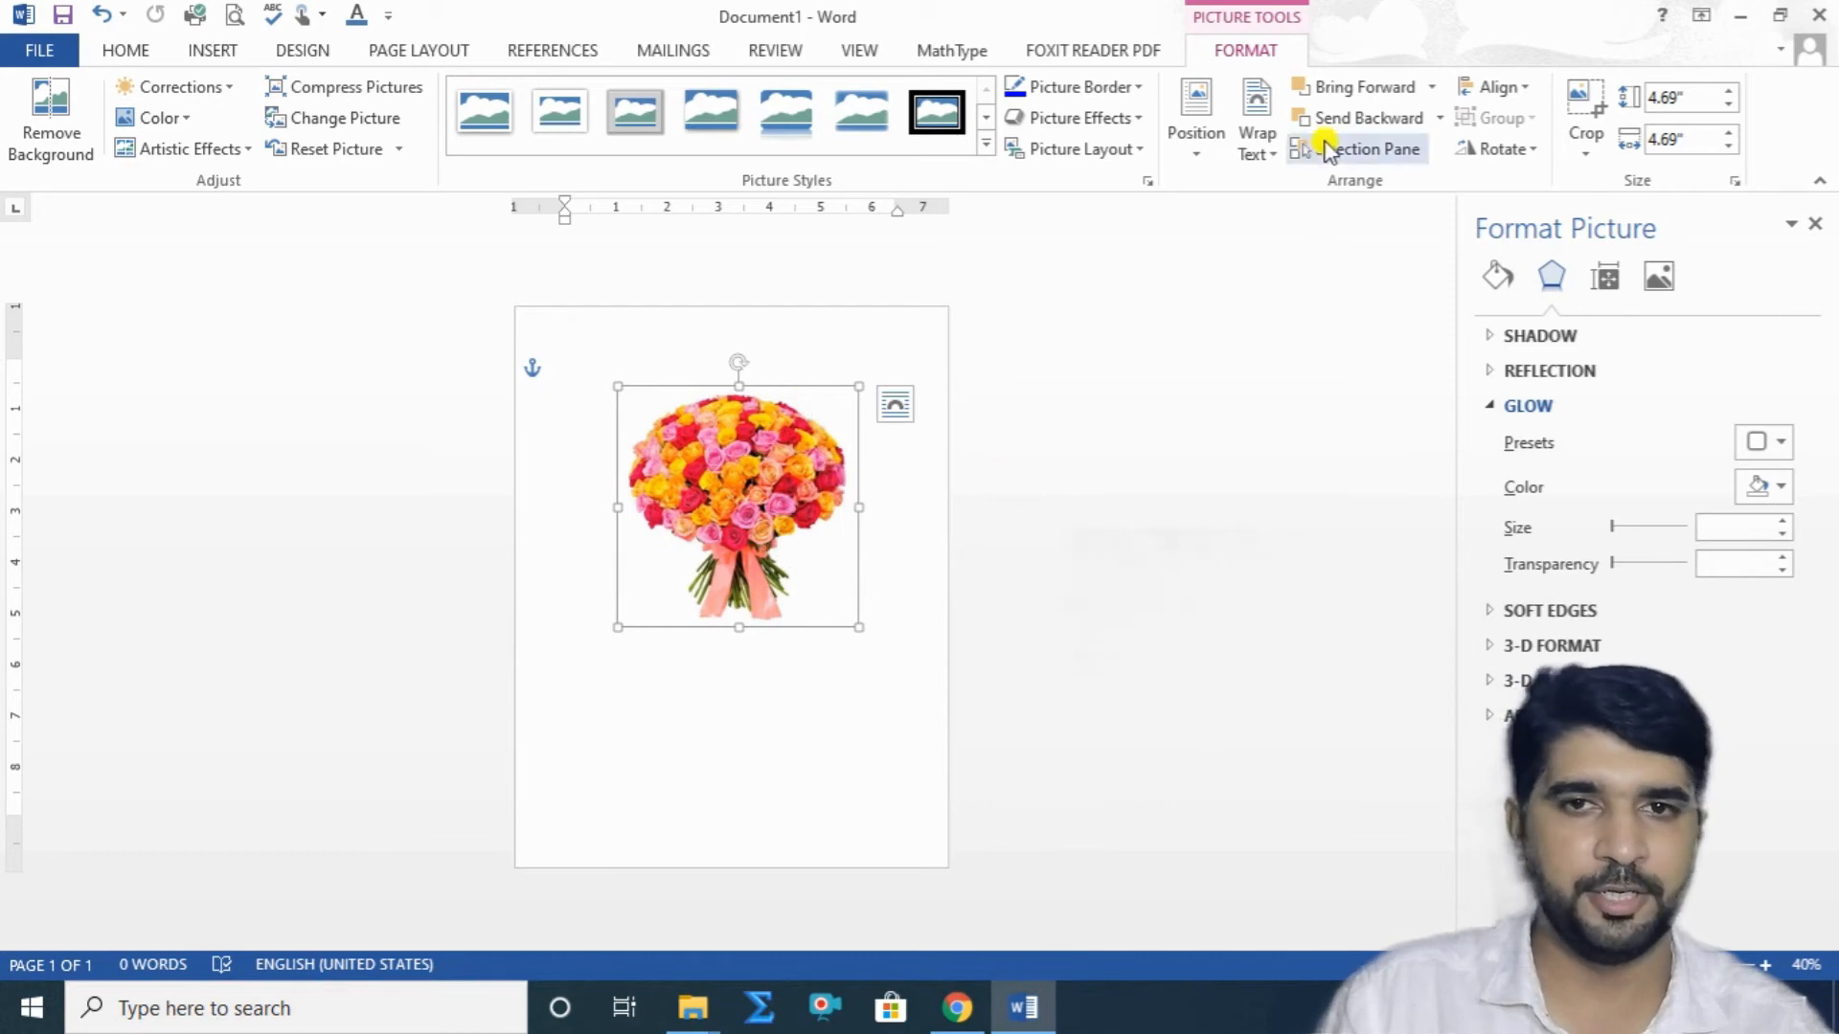
Send the bouquet backward behind the portrait and shift the portrait slightly up over the flowers.
click(1379, 118)
mouse_move(752, 503)
mouse_down()
mouse_move(753, 402)
mouse_move(733, 555)
mouse_move(752, 486)
mouse_up()
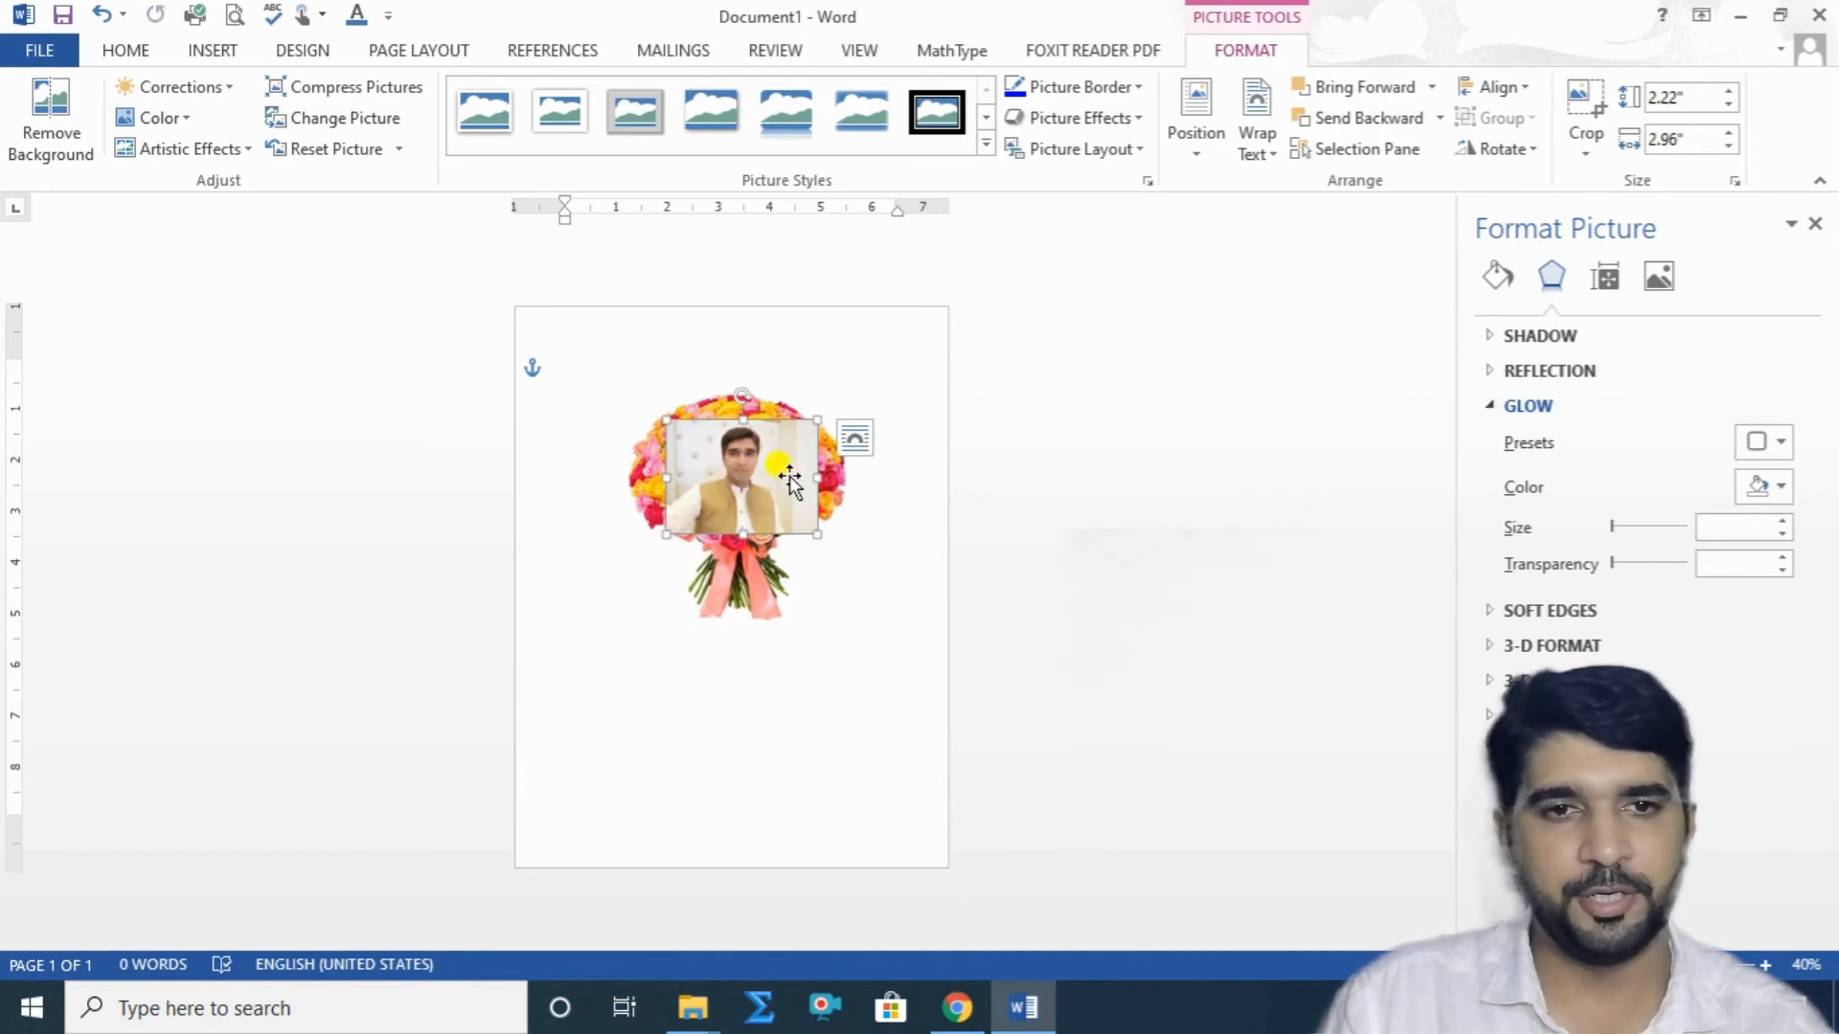
Bring the bouquet picture forward over the portrait and send it backward again.
click(764, 596)
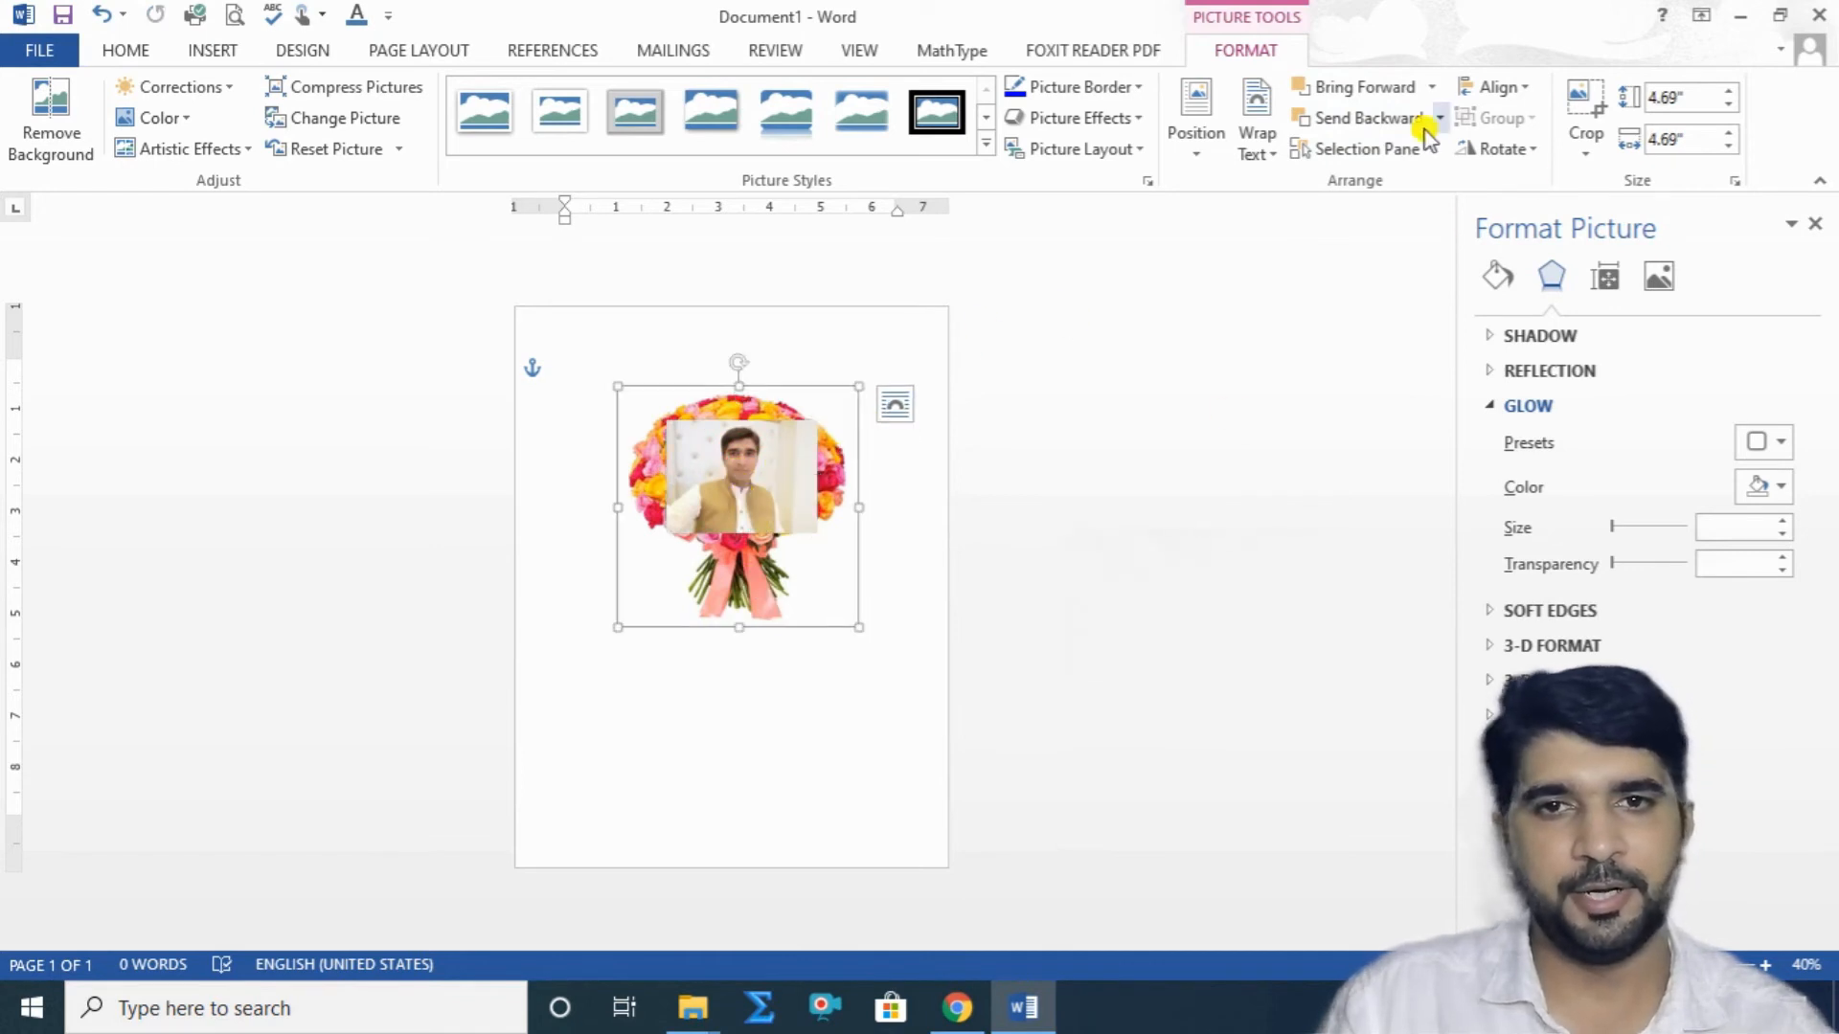
click(1379, 91)
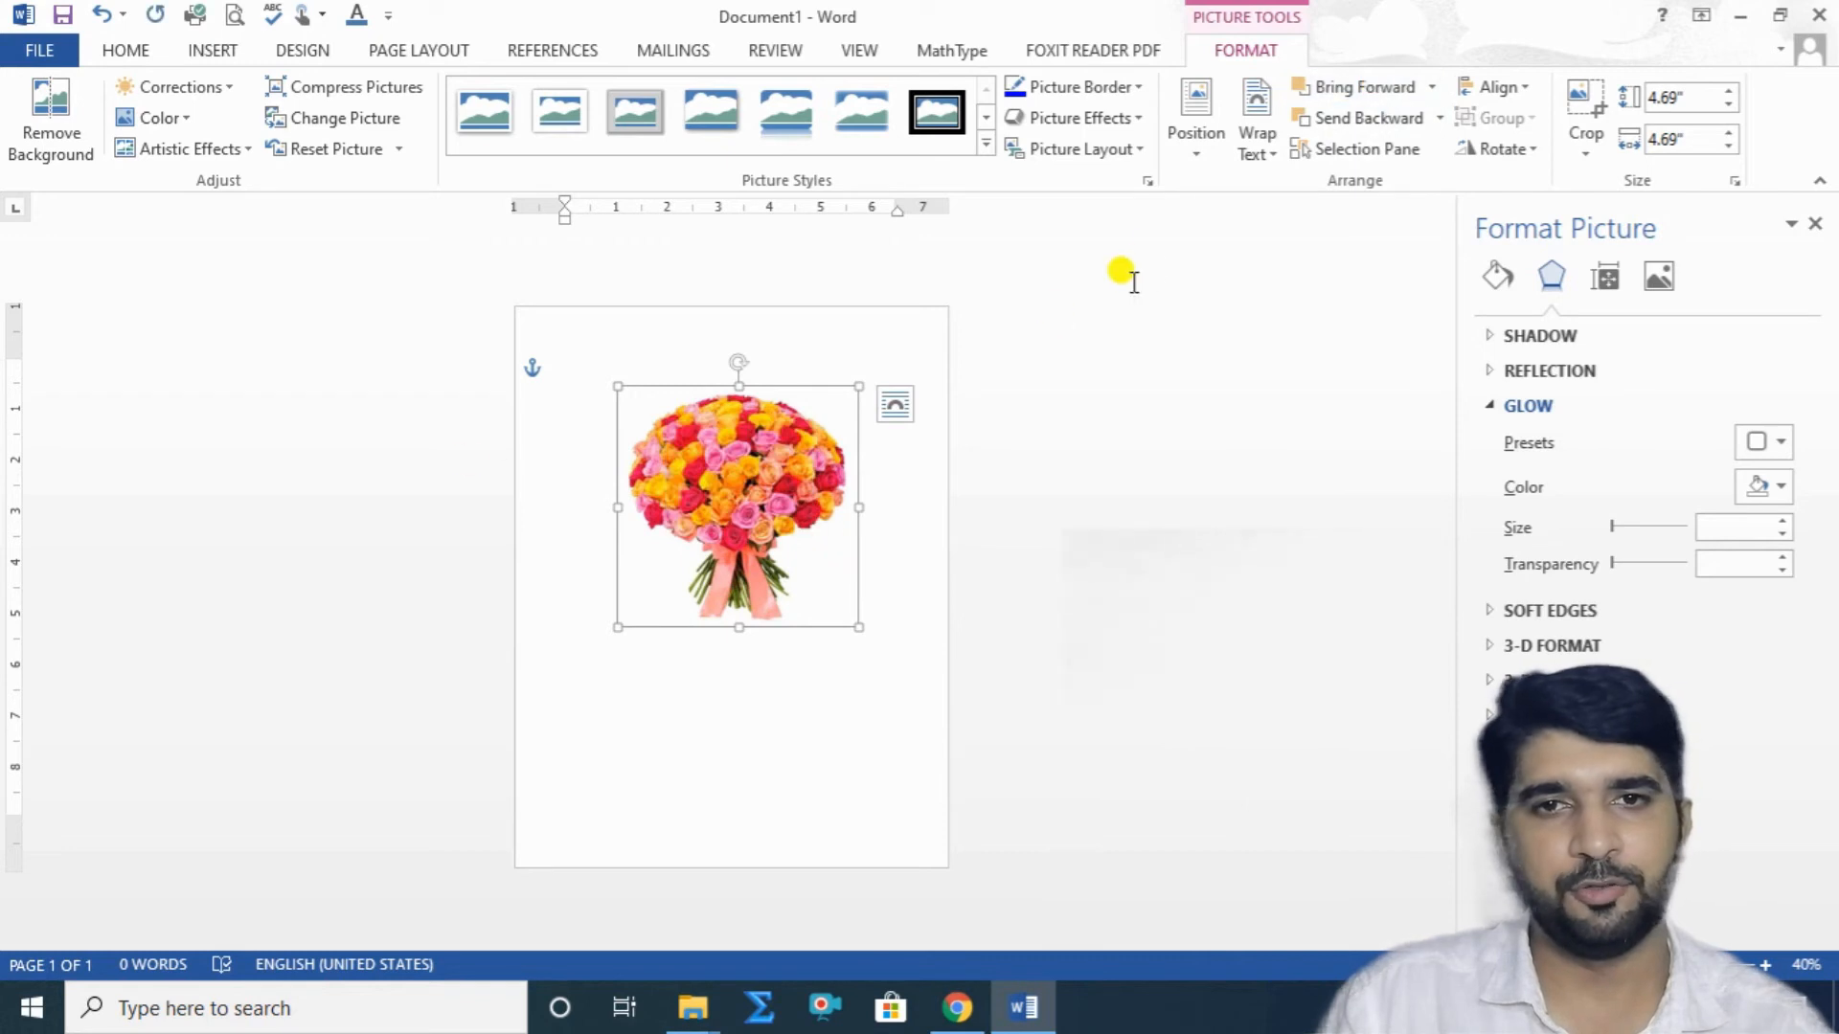
click(1380, 116)
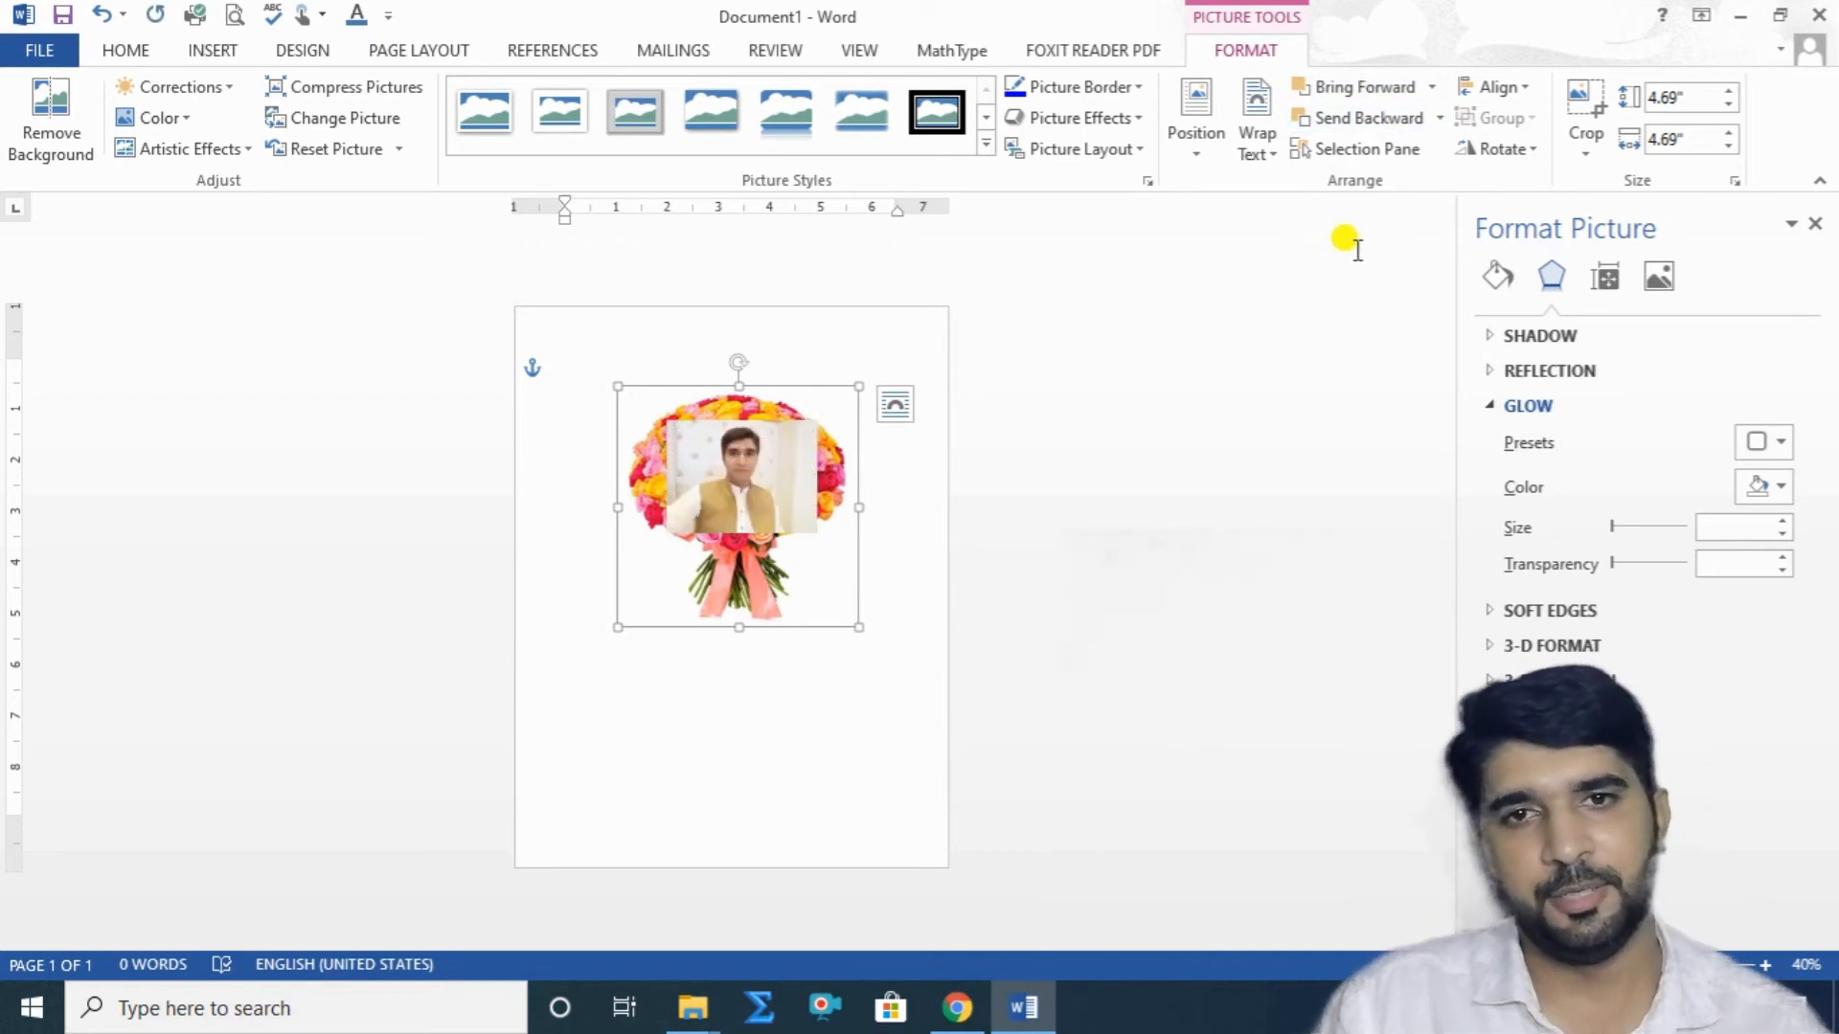
Move the portrait picture off the bouquet to the lower right area of the page.
drag(790, 488, 739, 742)
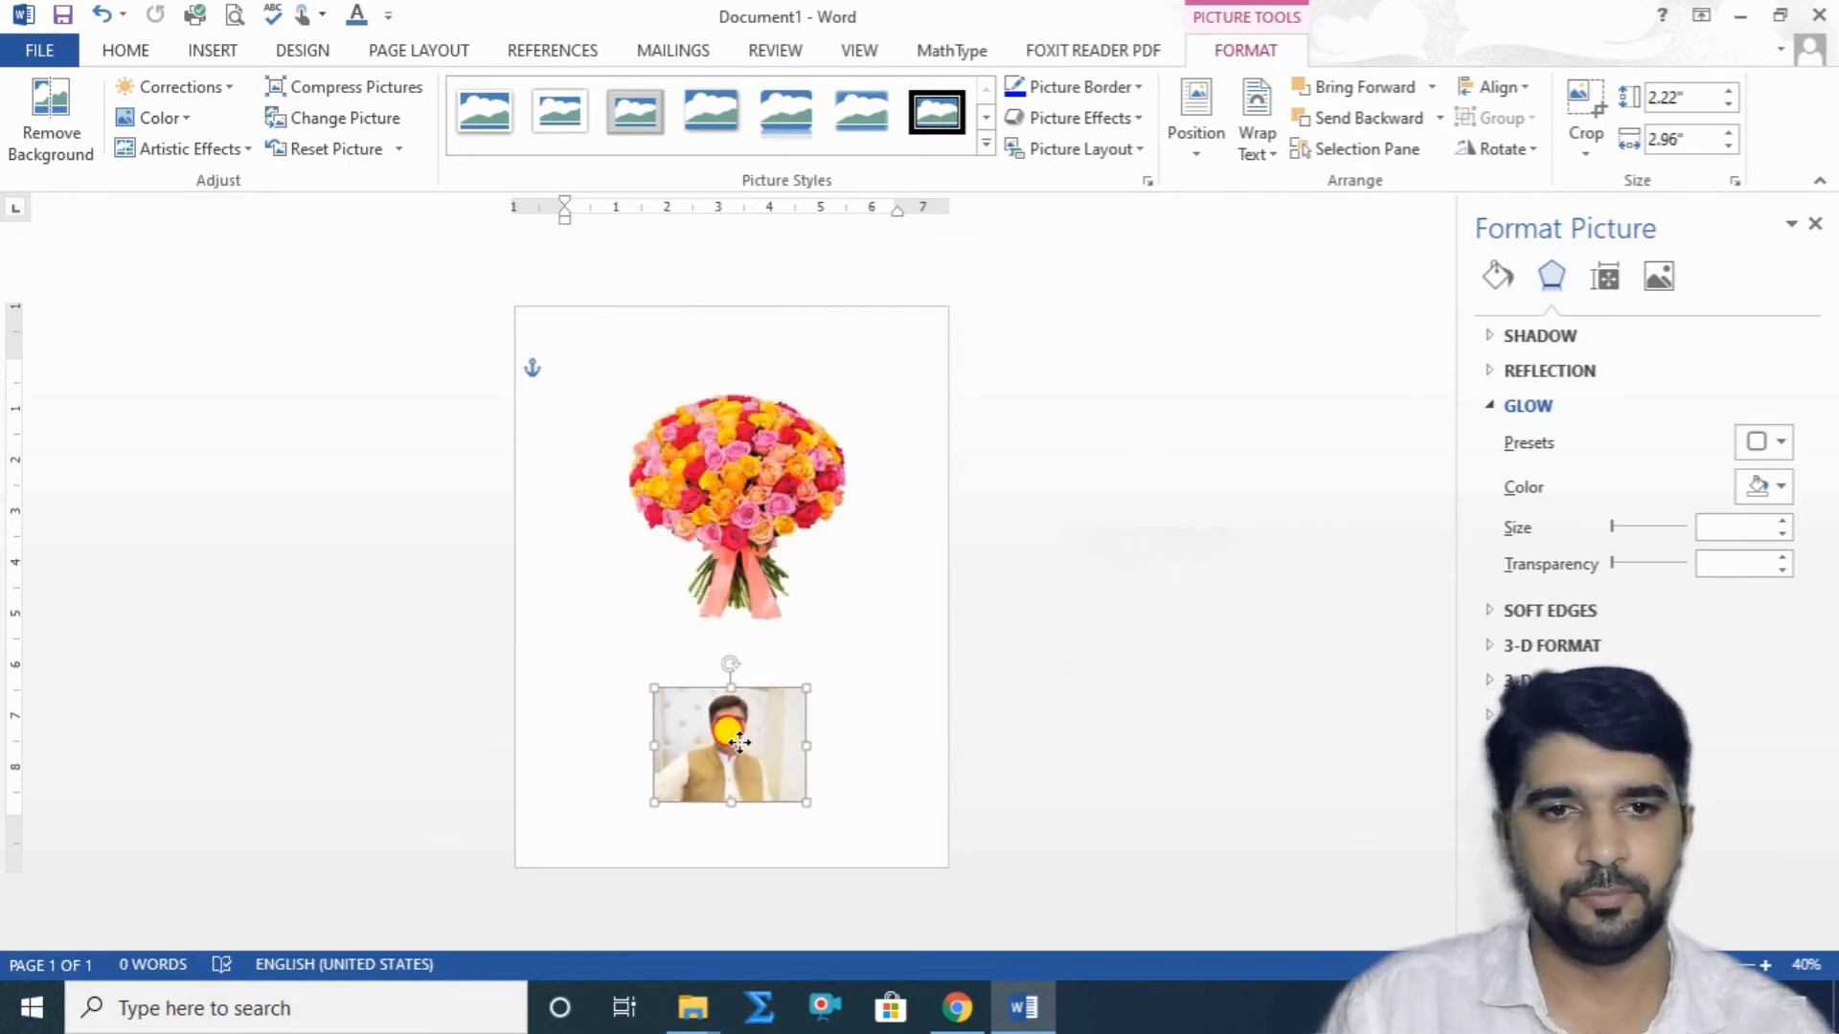
click(1495, 92)
click(766, 493)
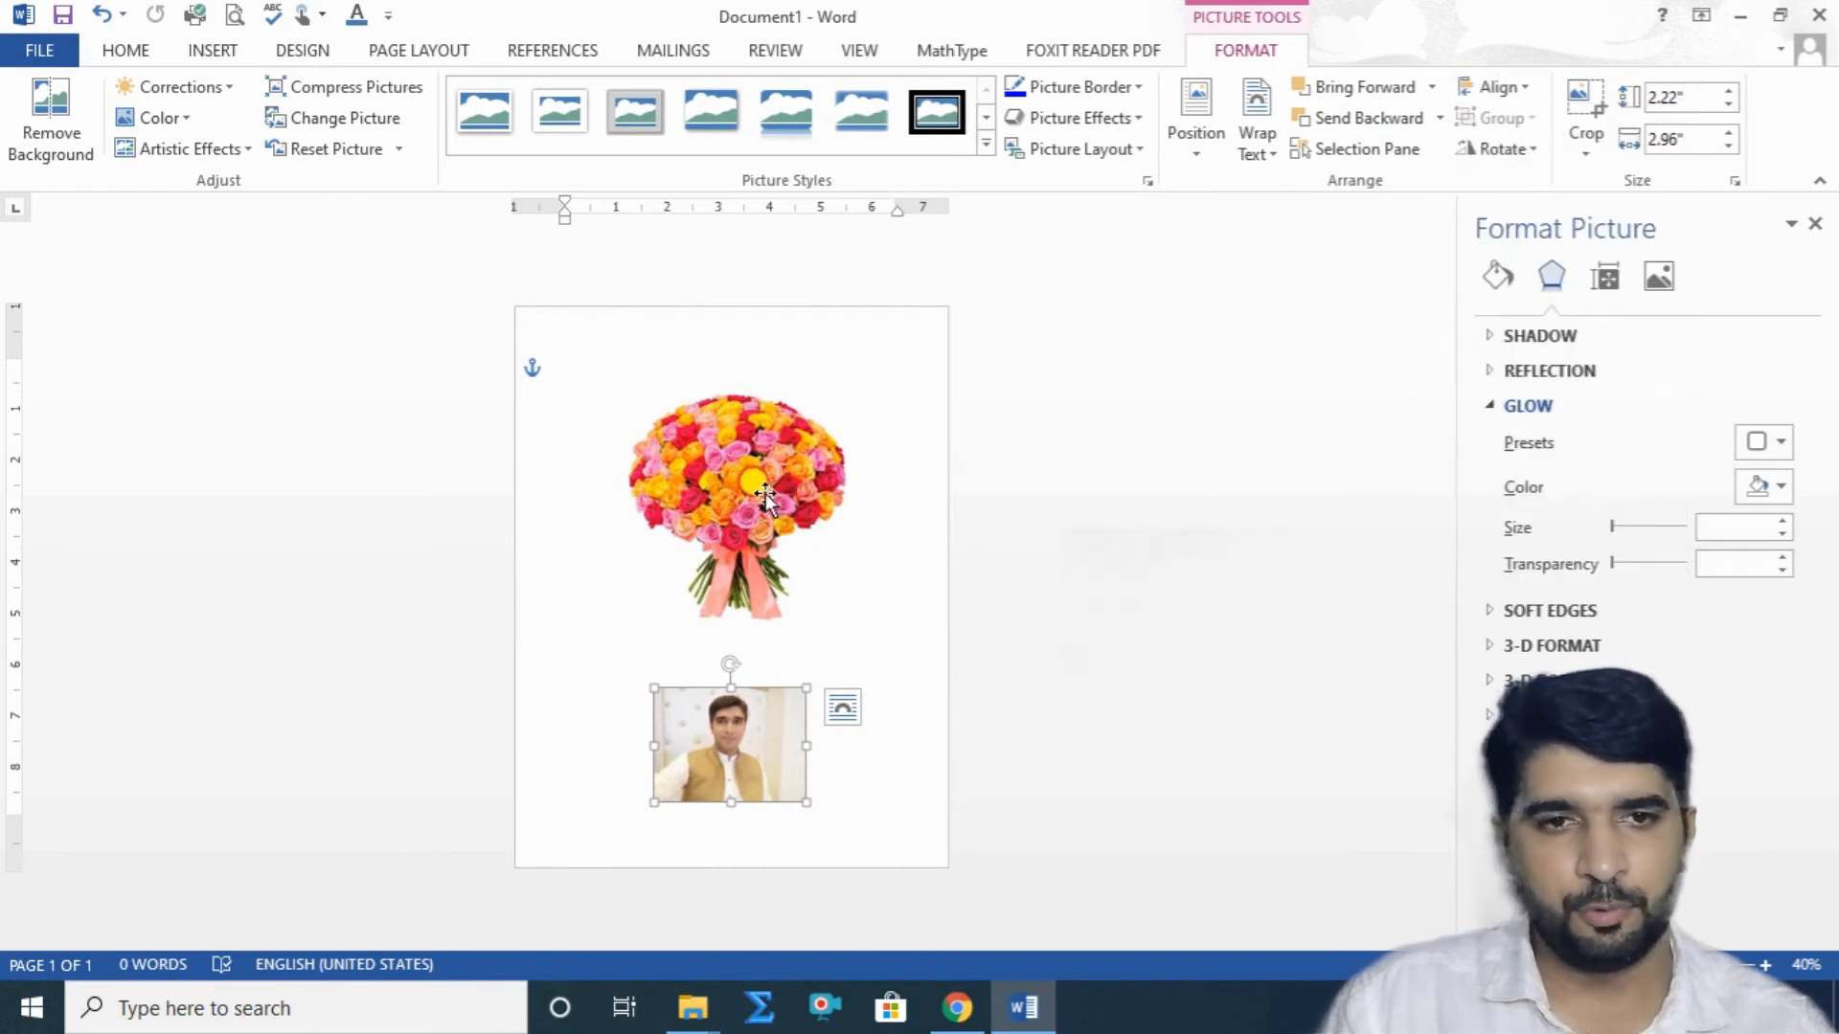
drag(730, 737, 852, 734)
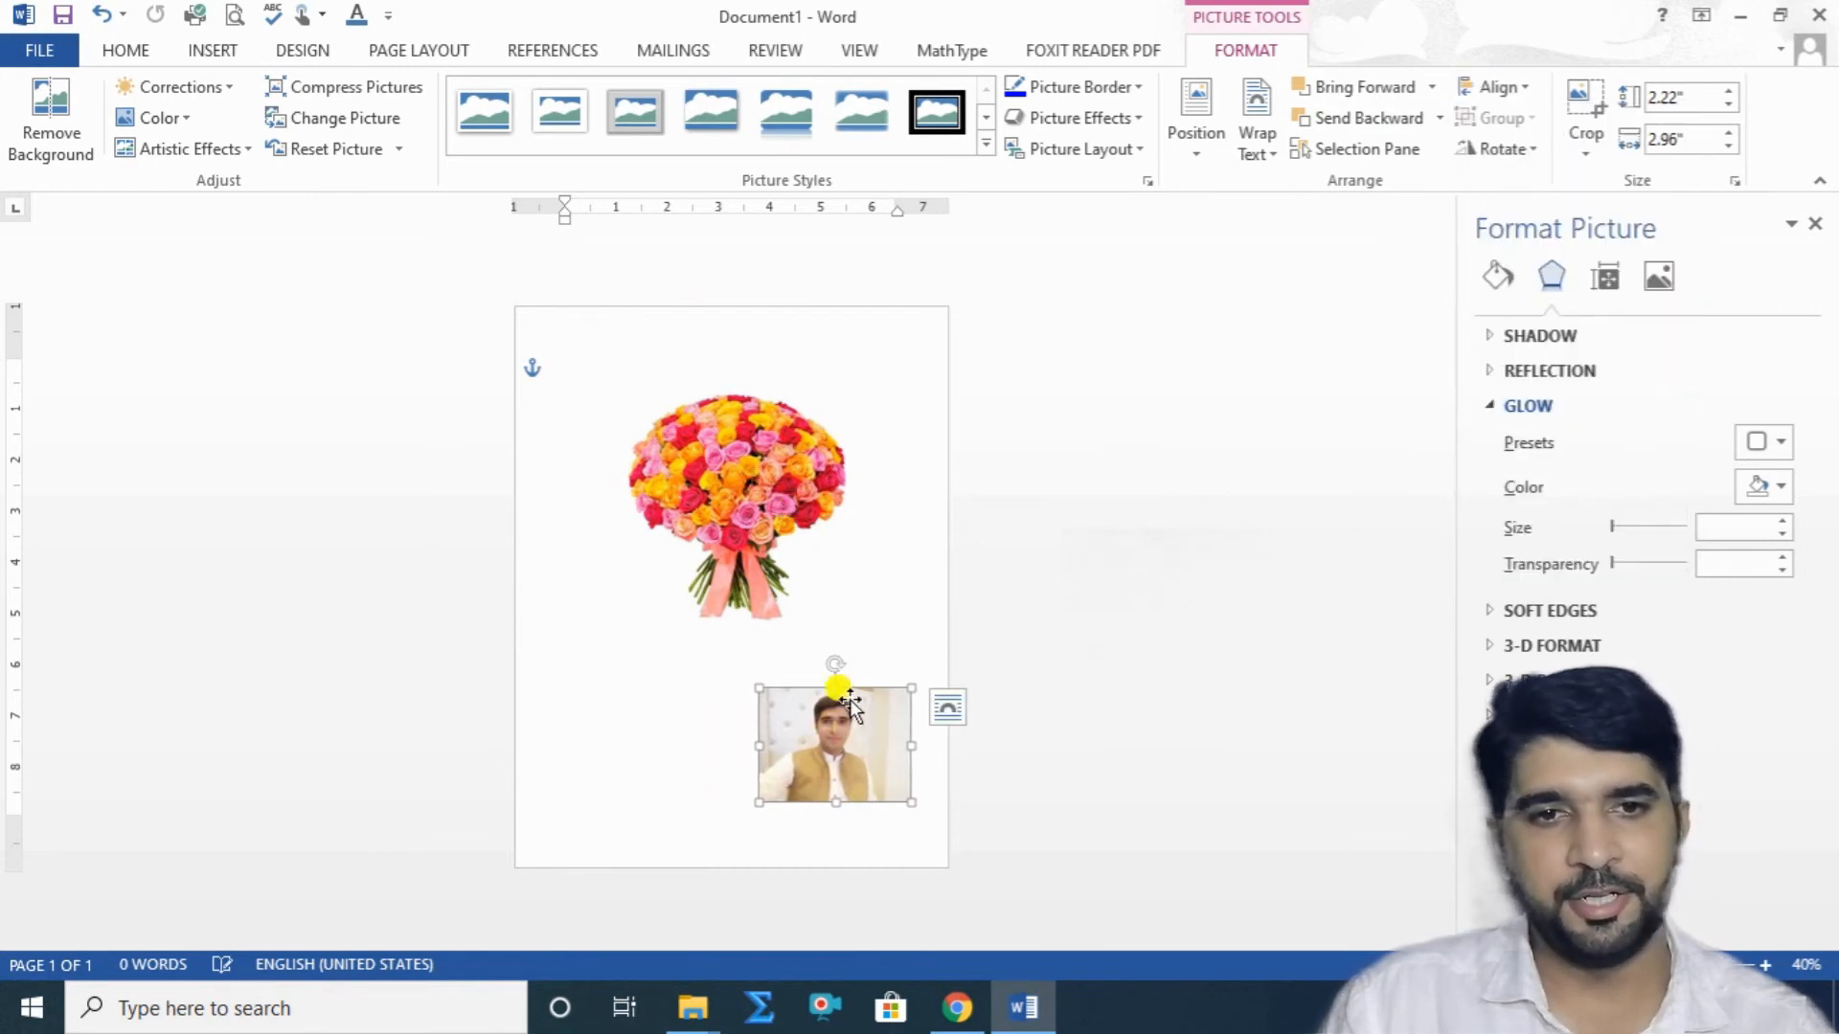
Select both the bouquet and portrait pictures and align them with Align Center.
click(756, 491)
shift+click(835, 739)
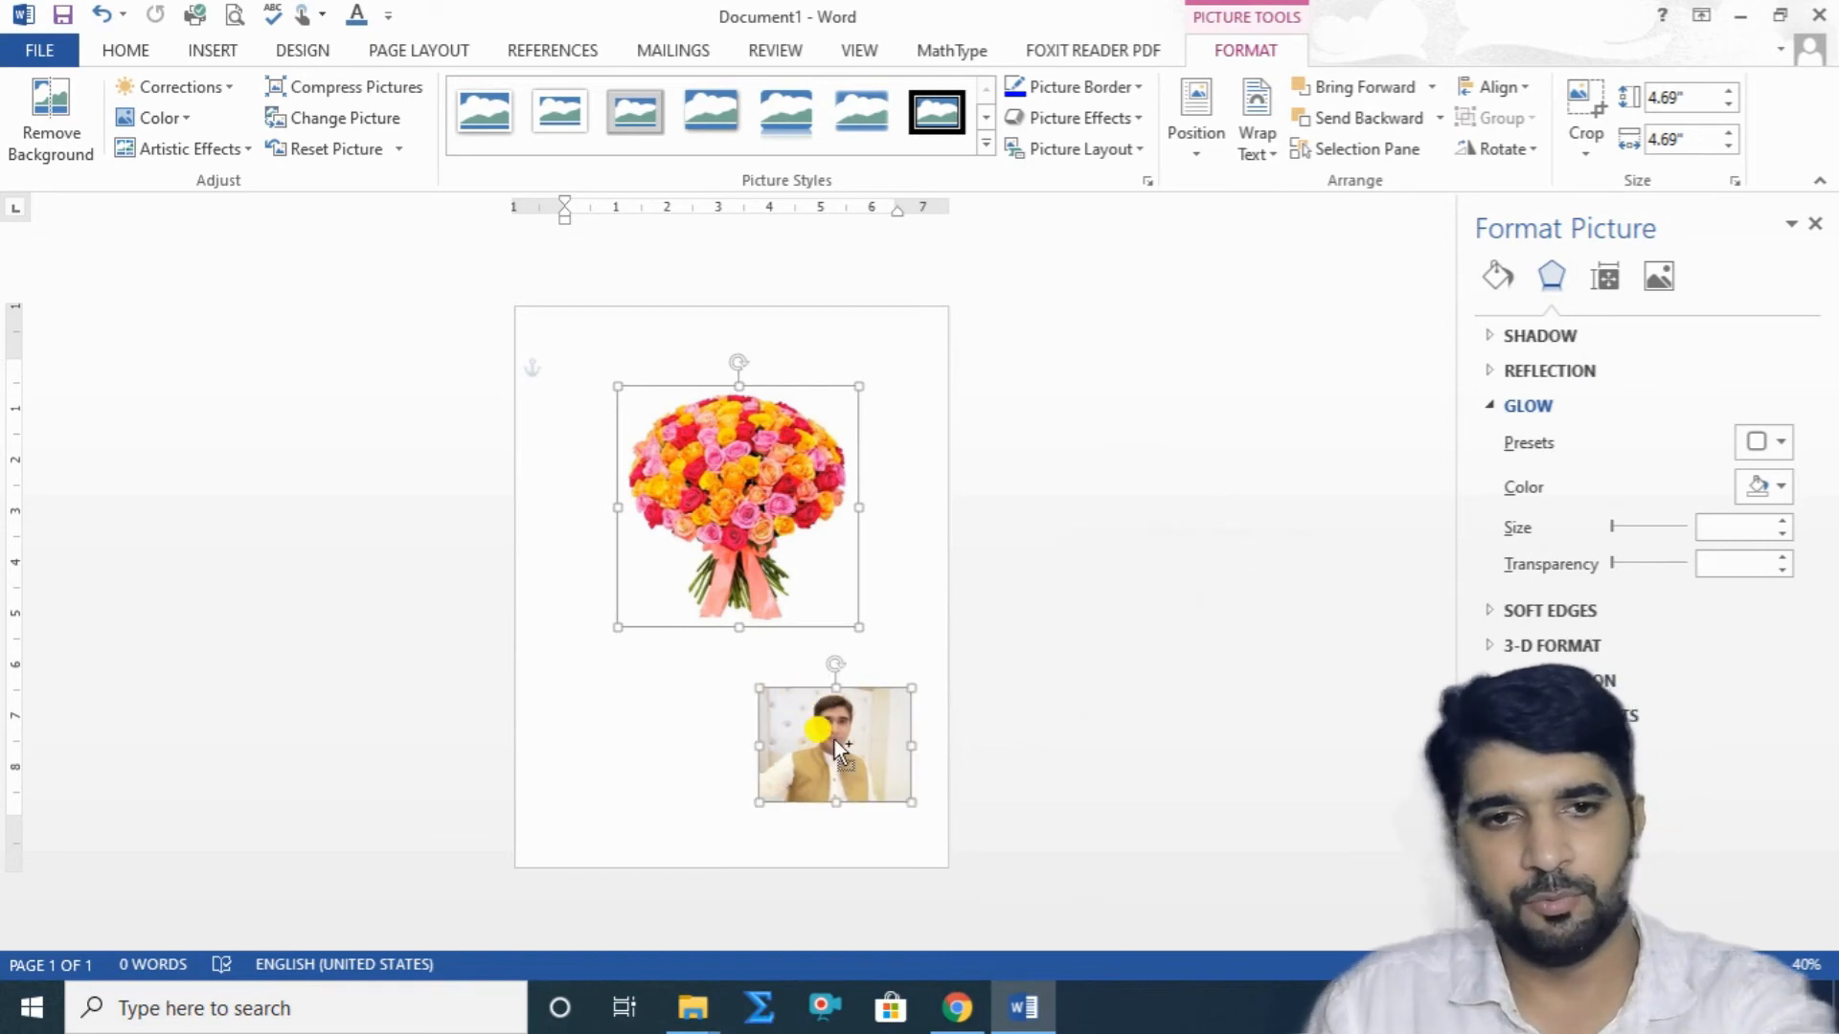
click(1531, 92)
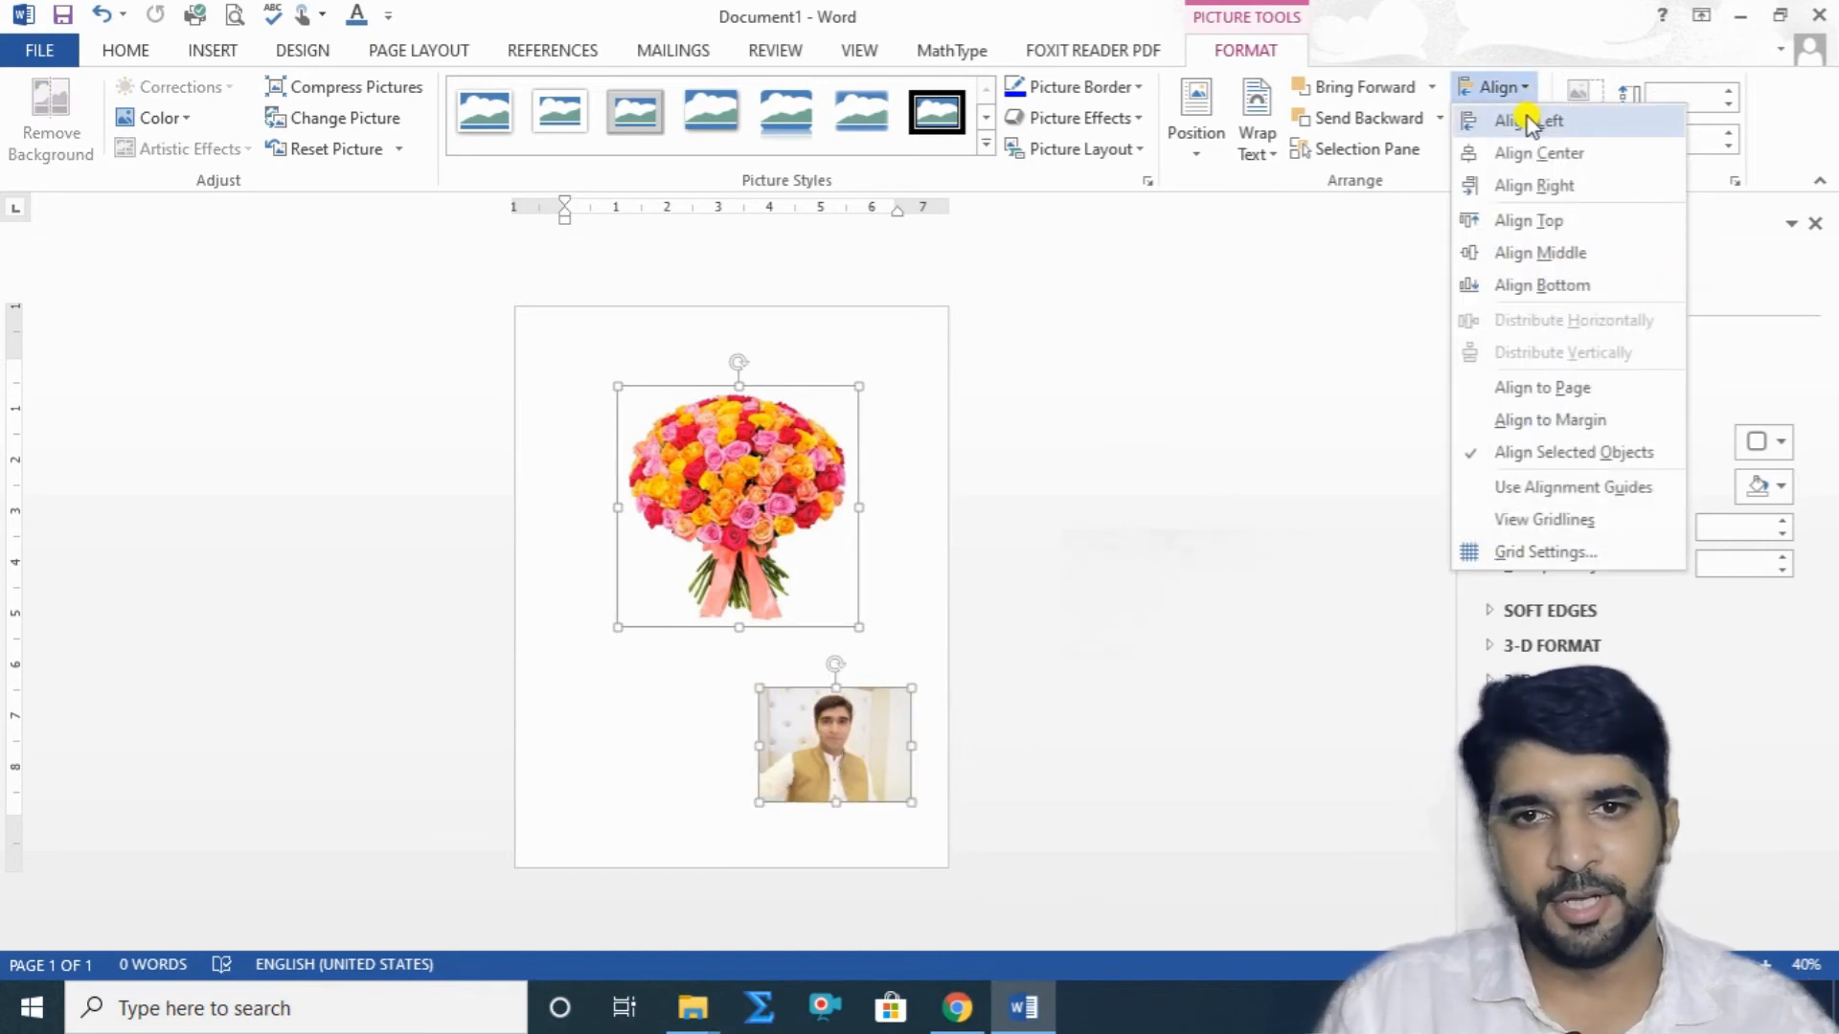
click(1510, 158)
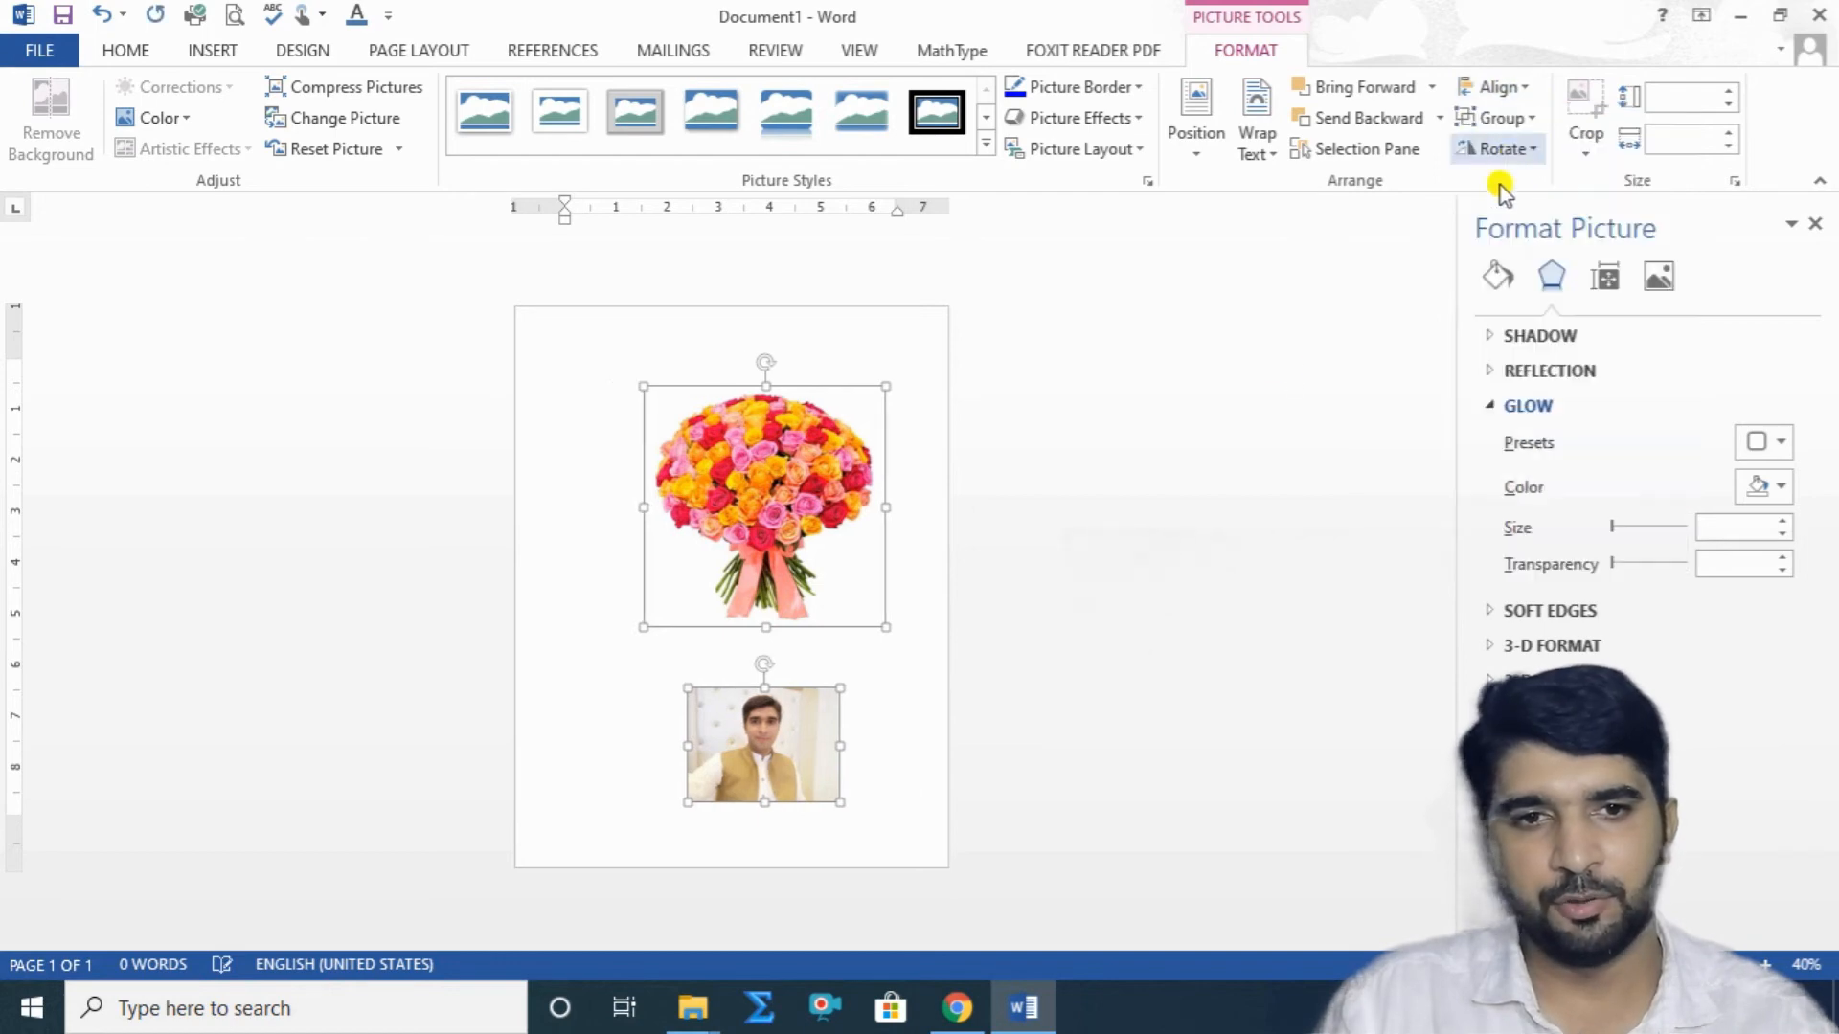
click(885, 751)
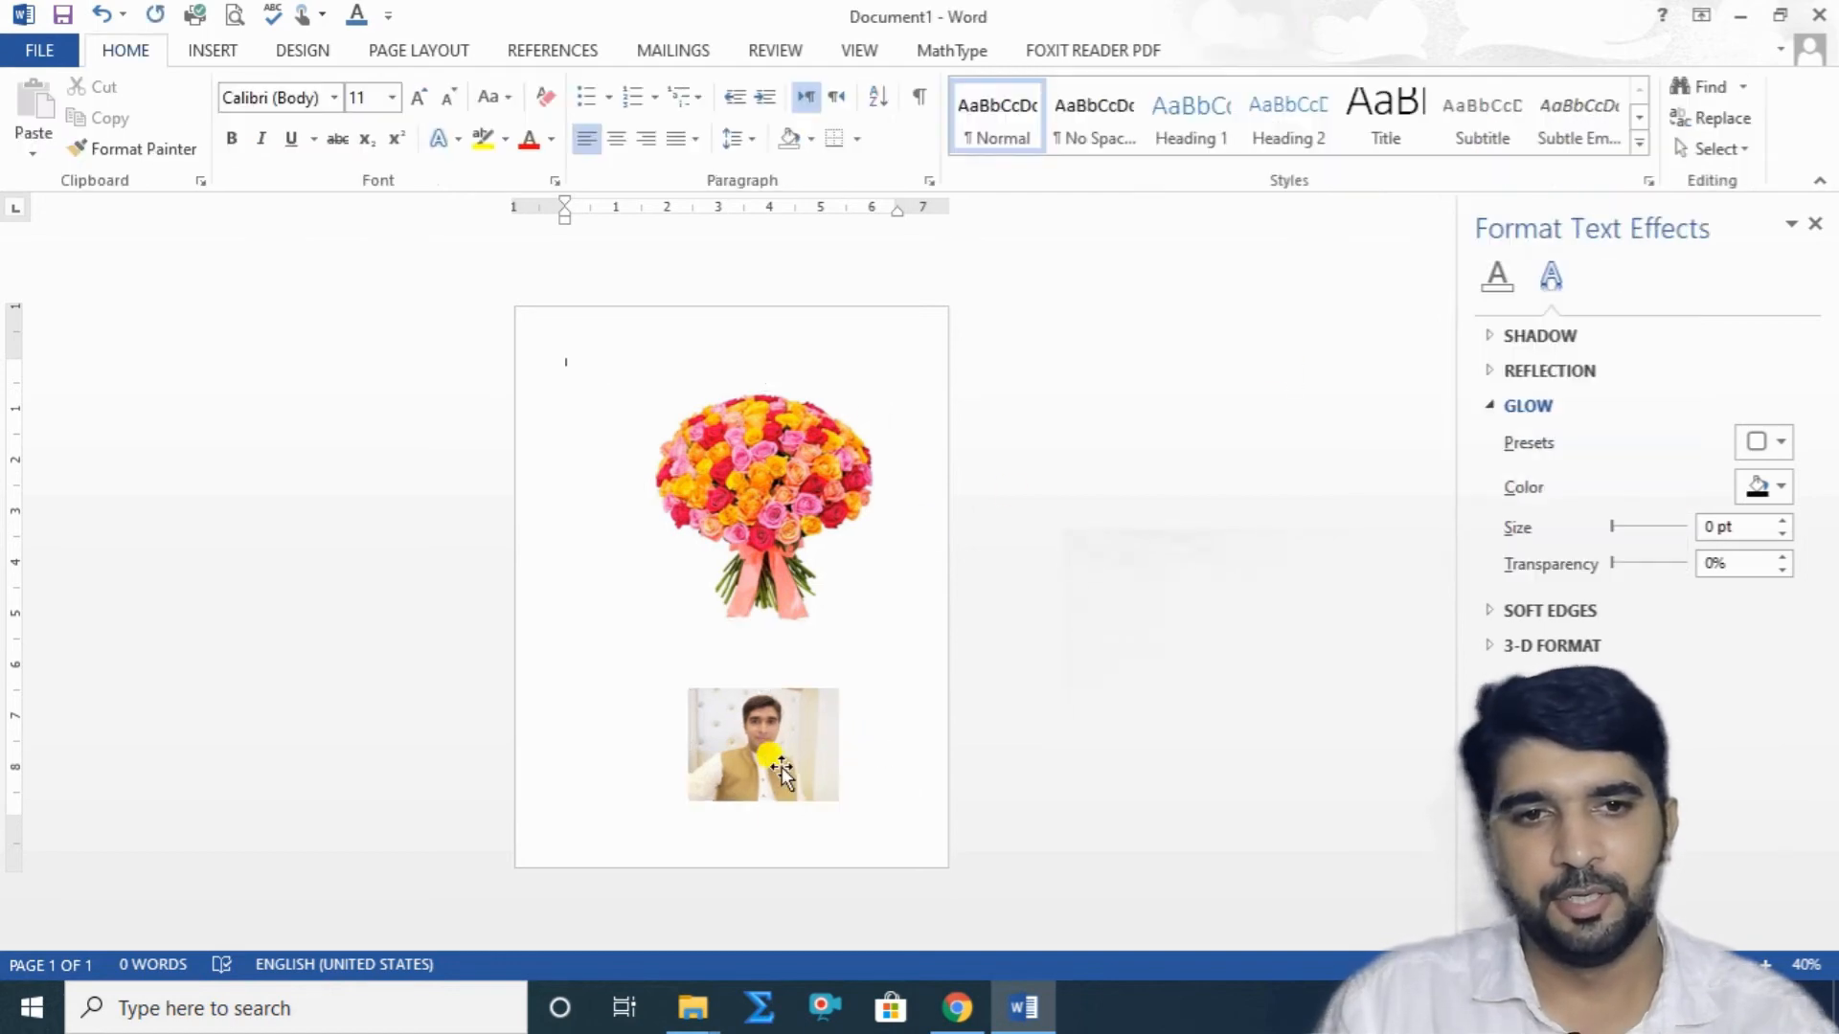
Place the bouquet at the page's right side and the portrait at the left, slightly lower than the bouquet.
drag(780, 770, 585, 532)
drag(777, 490, 845, 490)
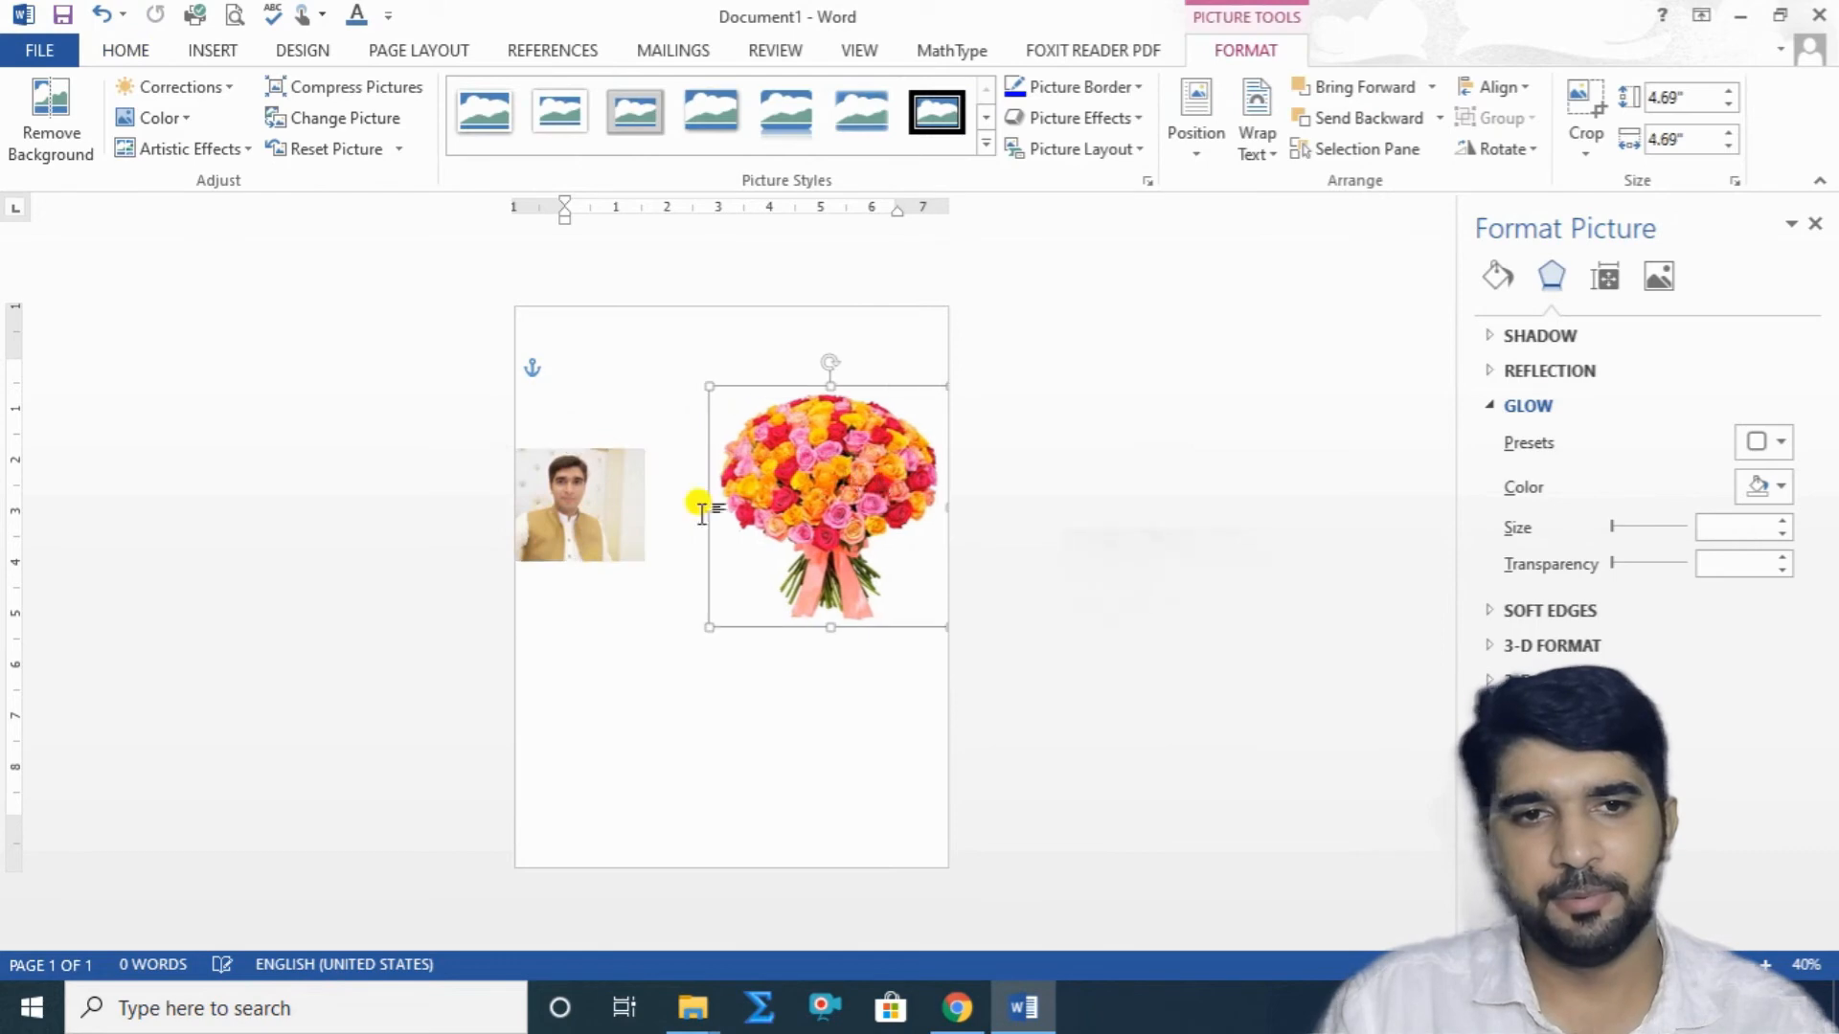
click(616, 513)
drag(615, 514, 593, 605)
Align the portrait and bouquet pictures with each other using Align Middle.
click(905, 530)
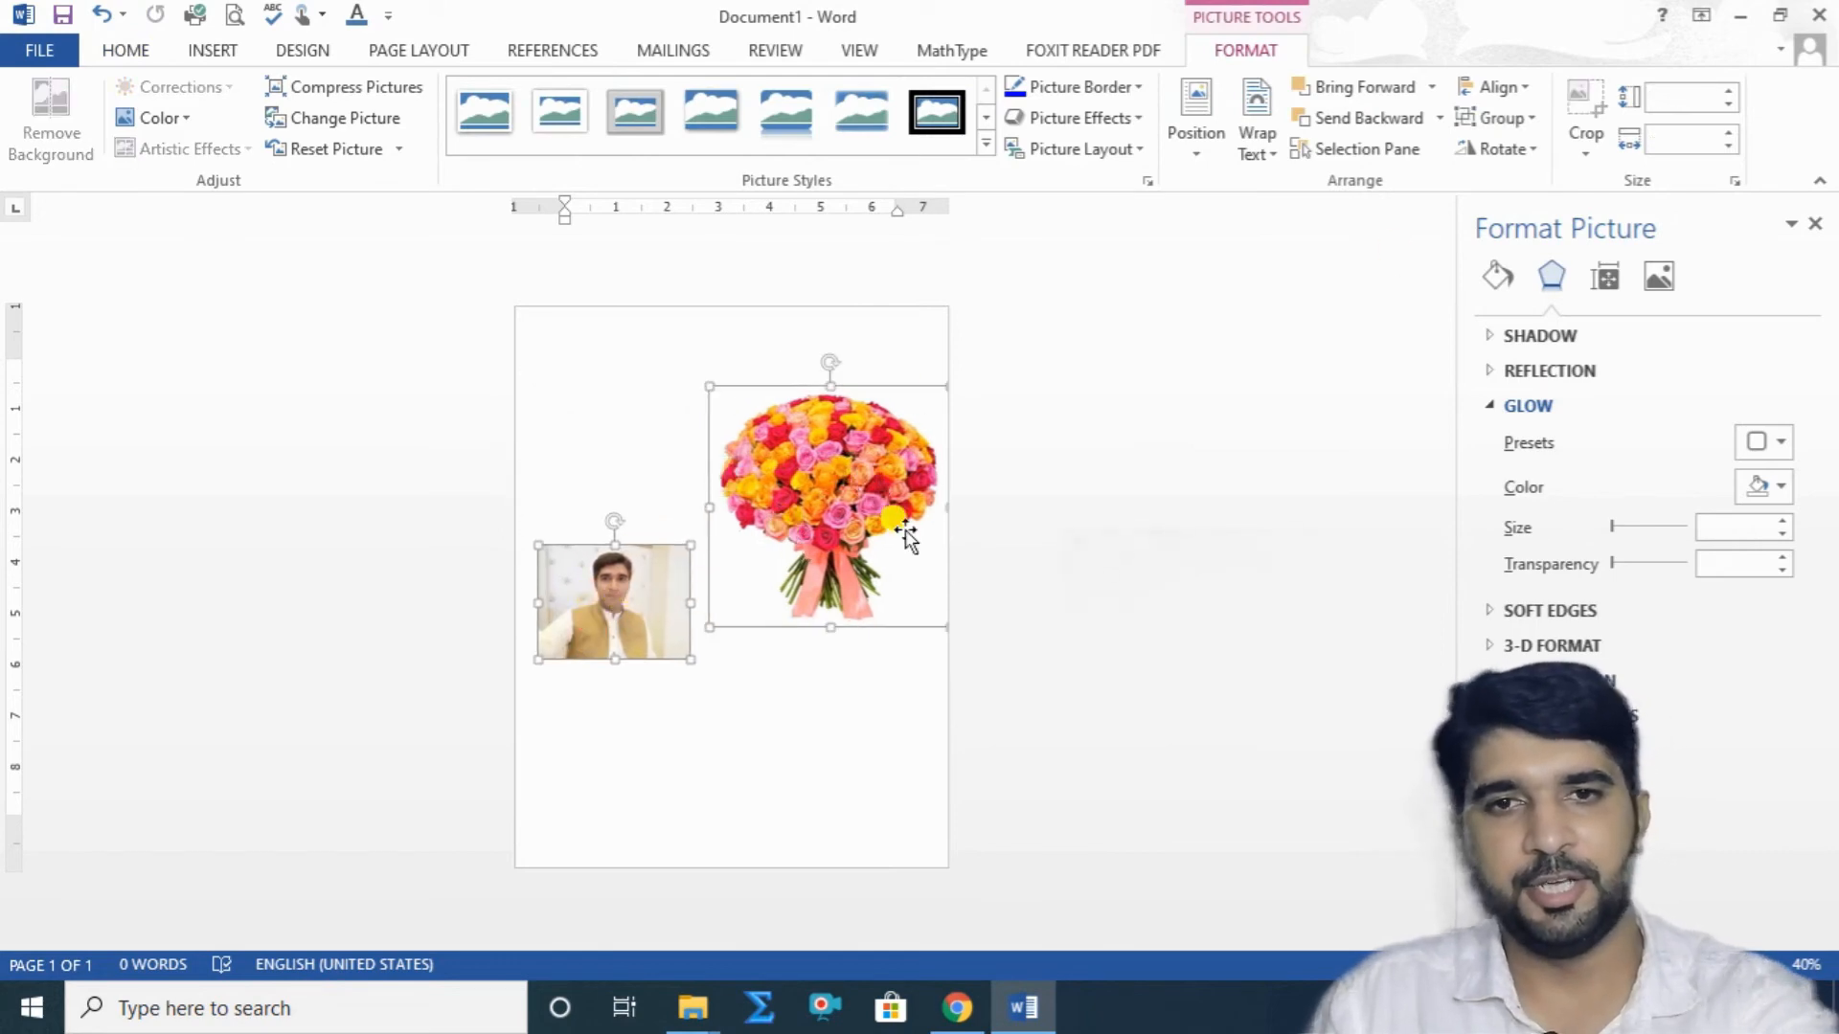
click(1523, 87)
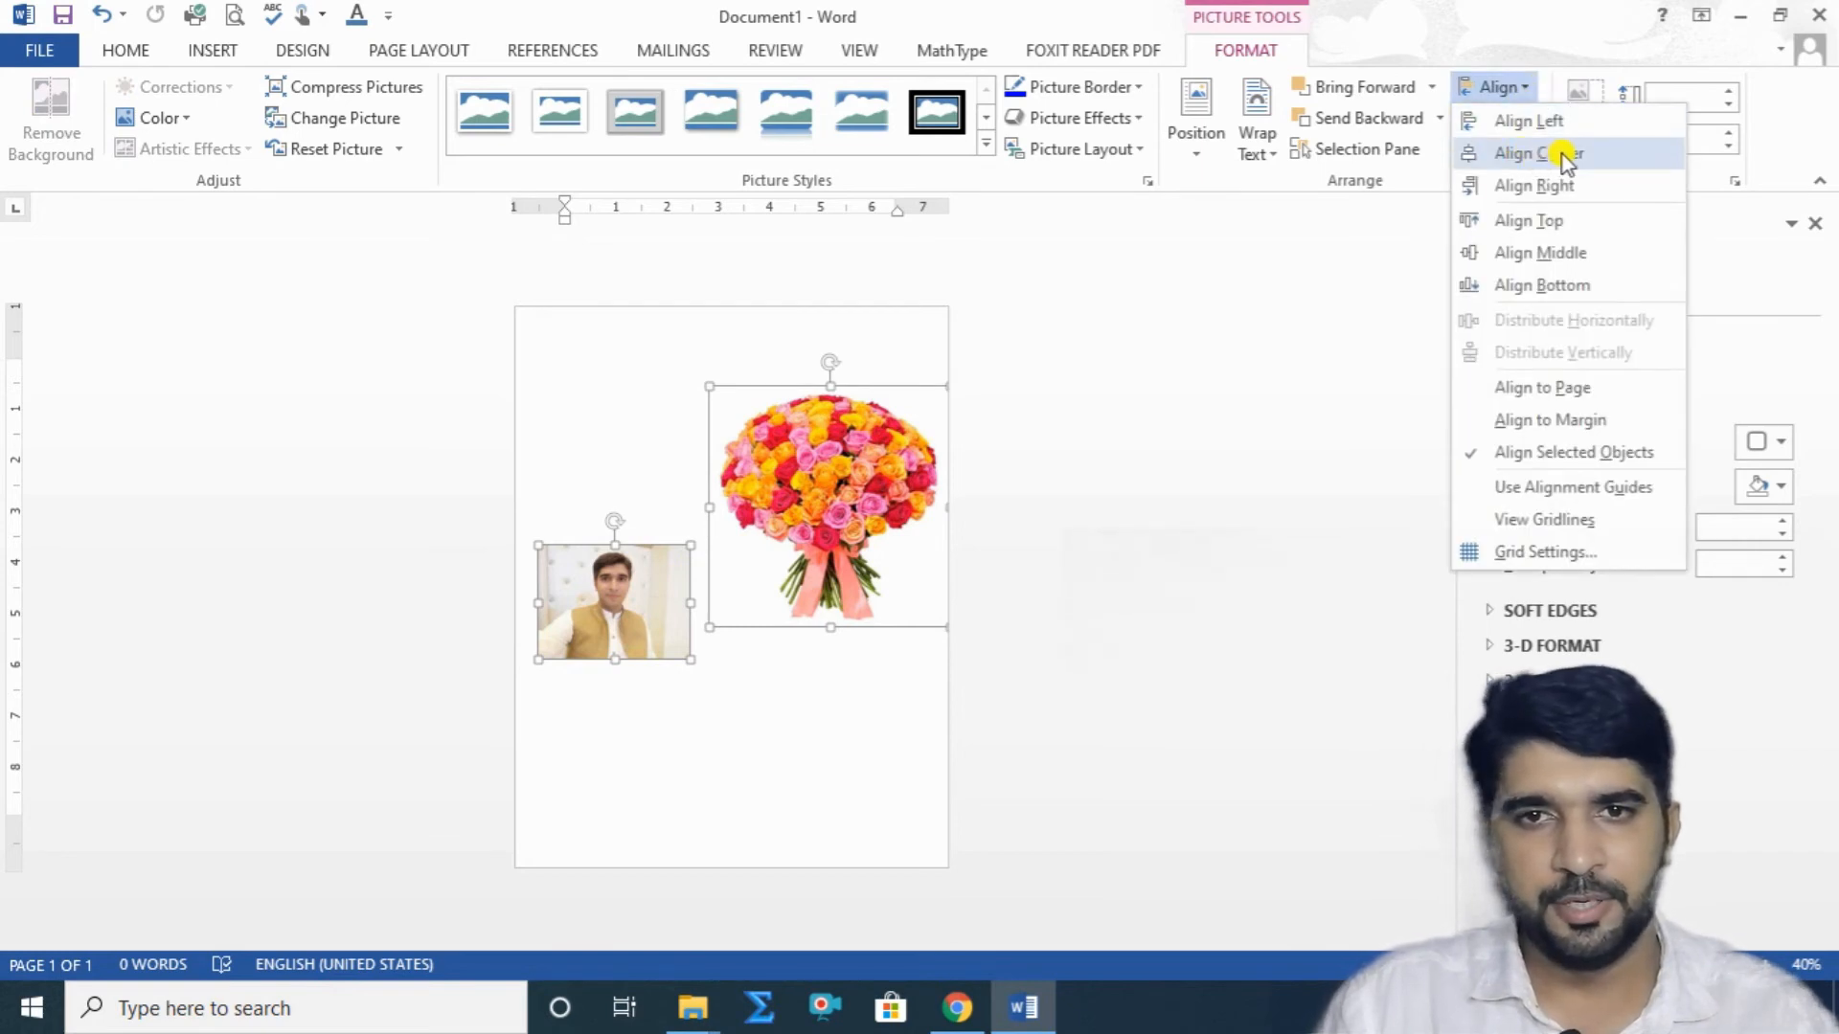
click(1542, 253)
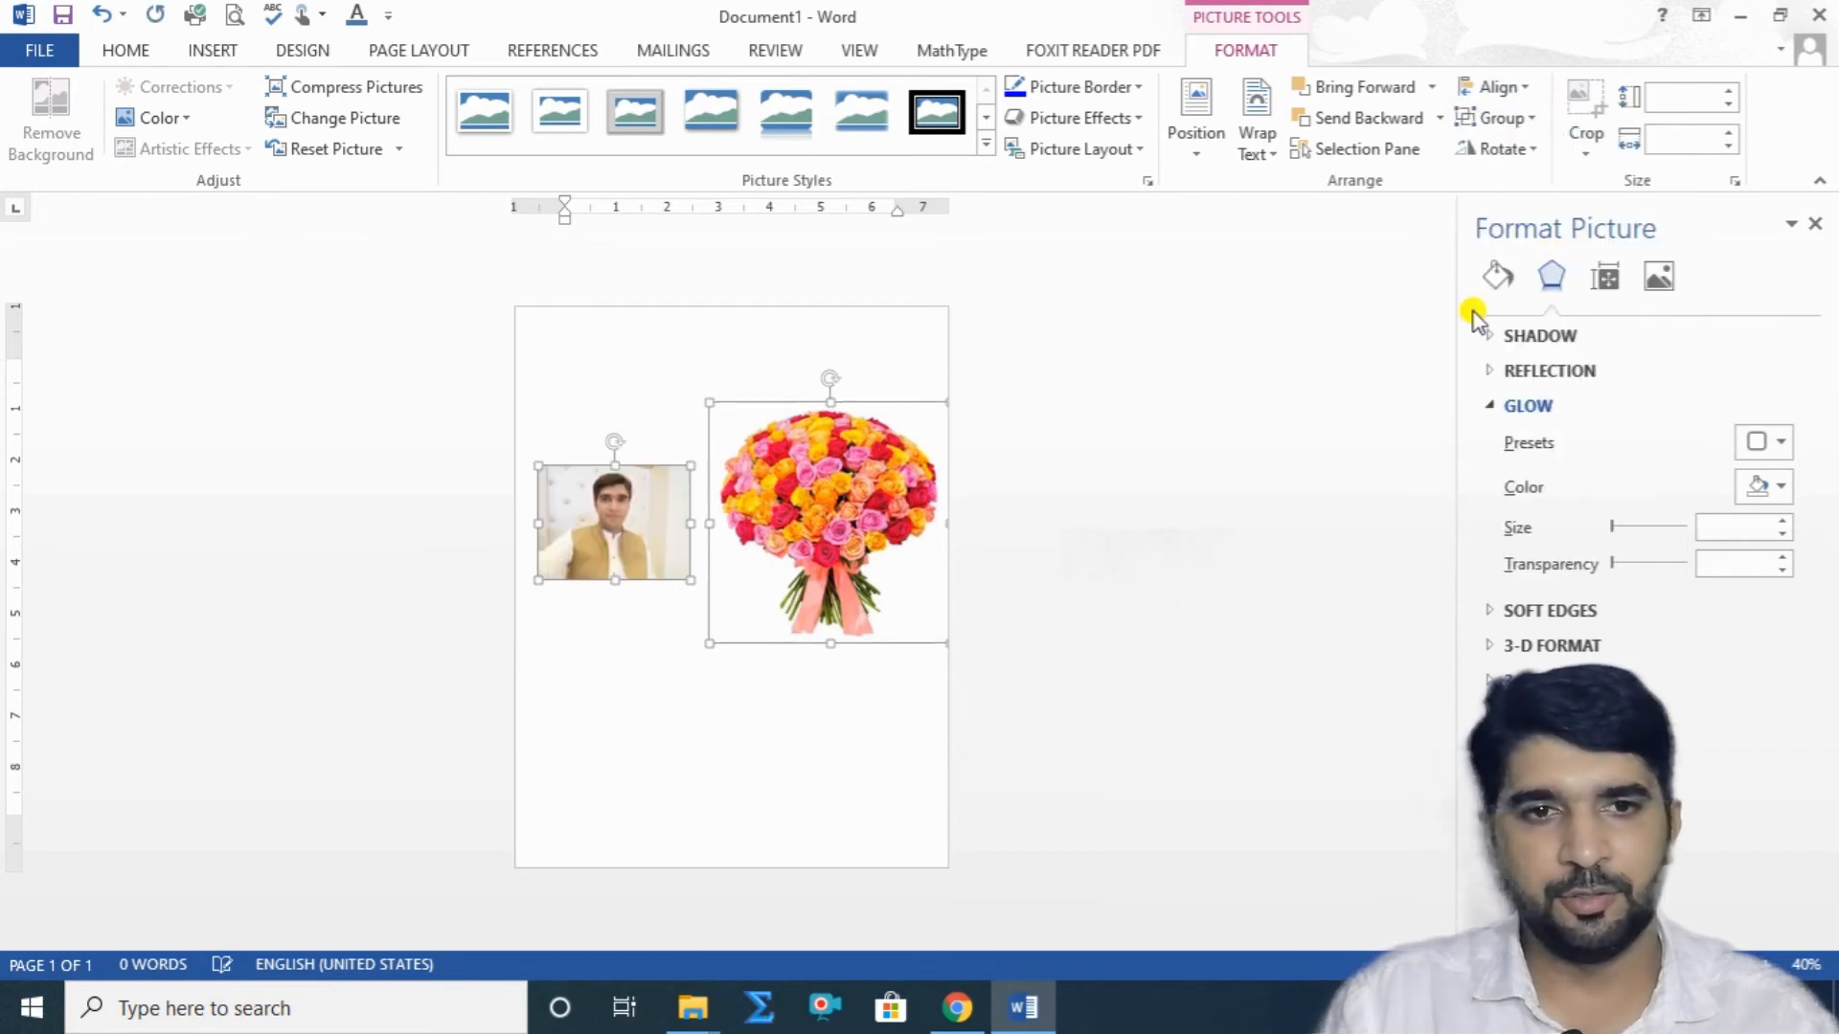
click(699, 685)
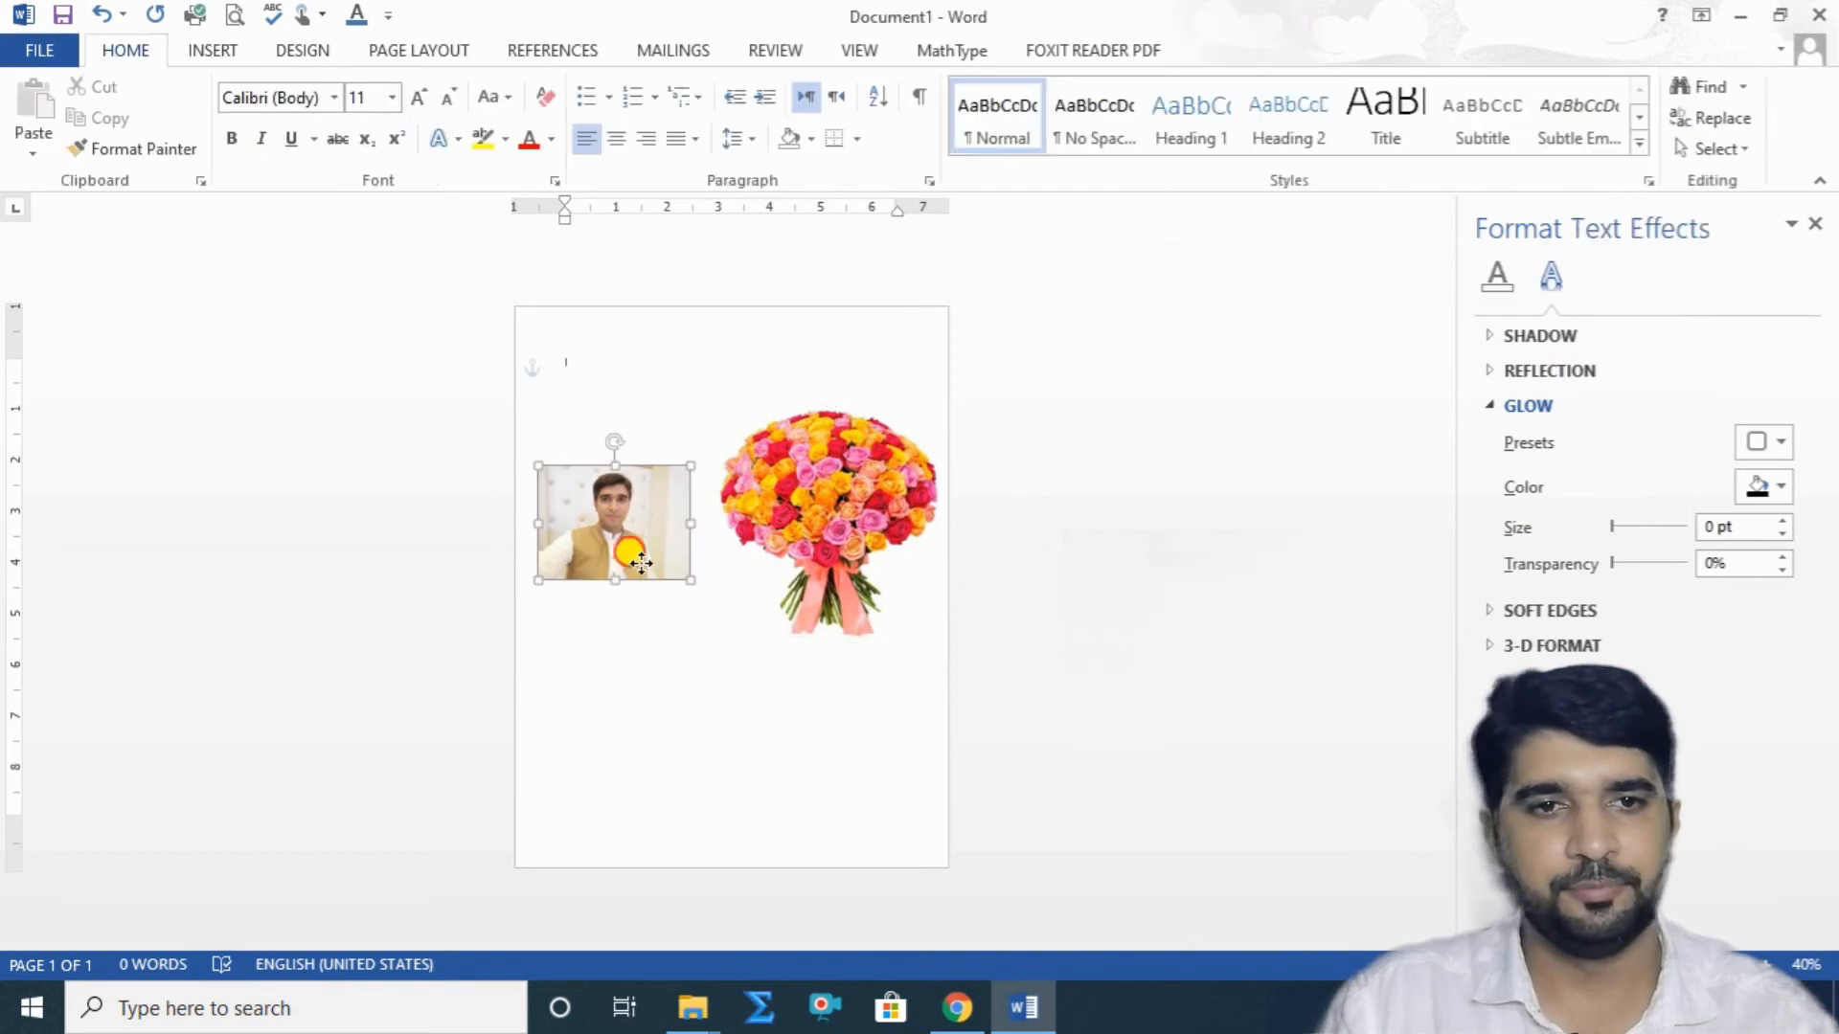
Move the bouquet picture below the portrait and shrink it to about 1.95" by 1.95".
click(627, 498)
click(825, 565)
click(643, 558)
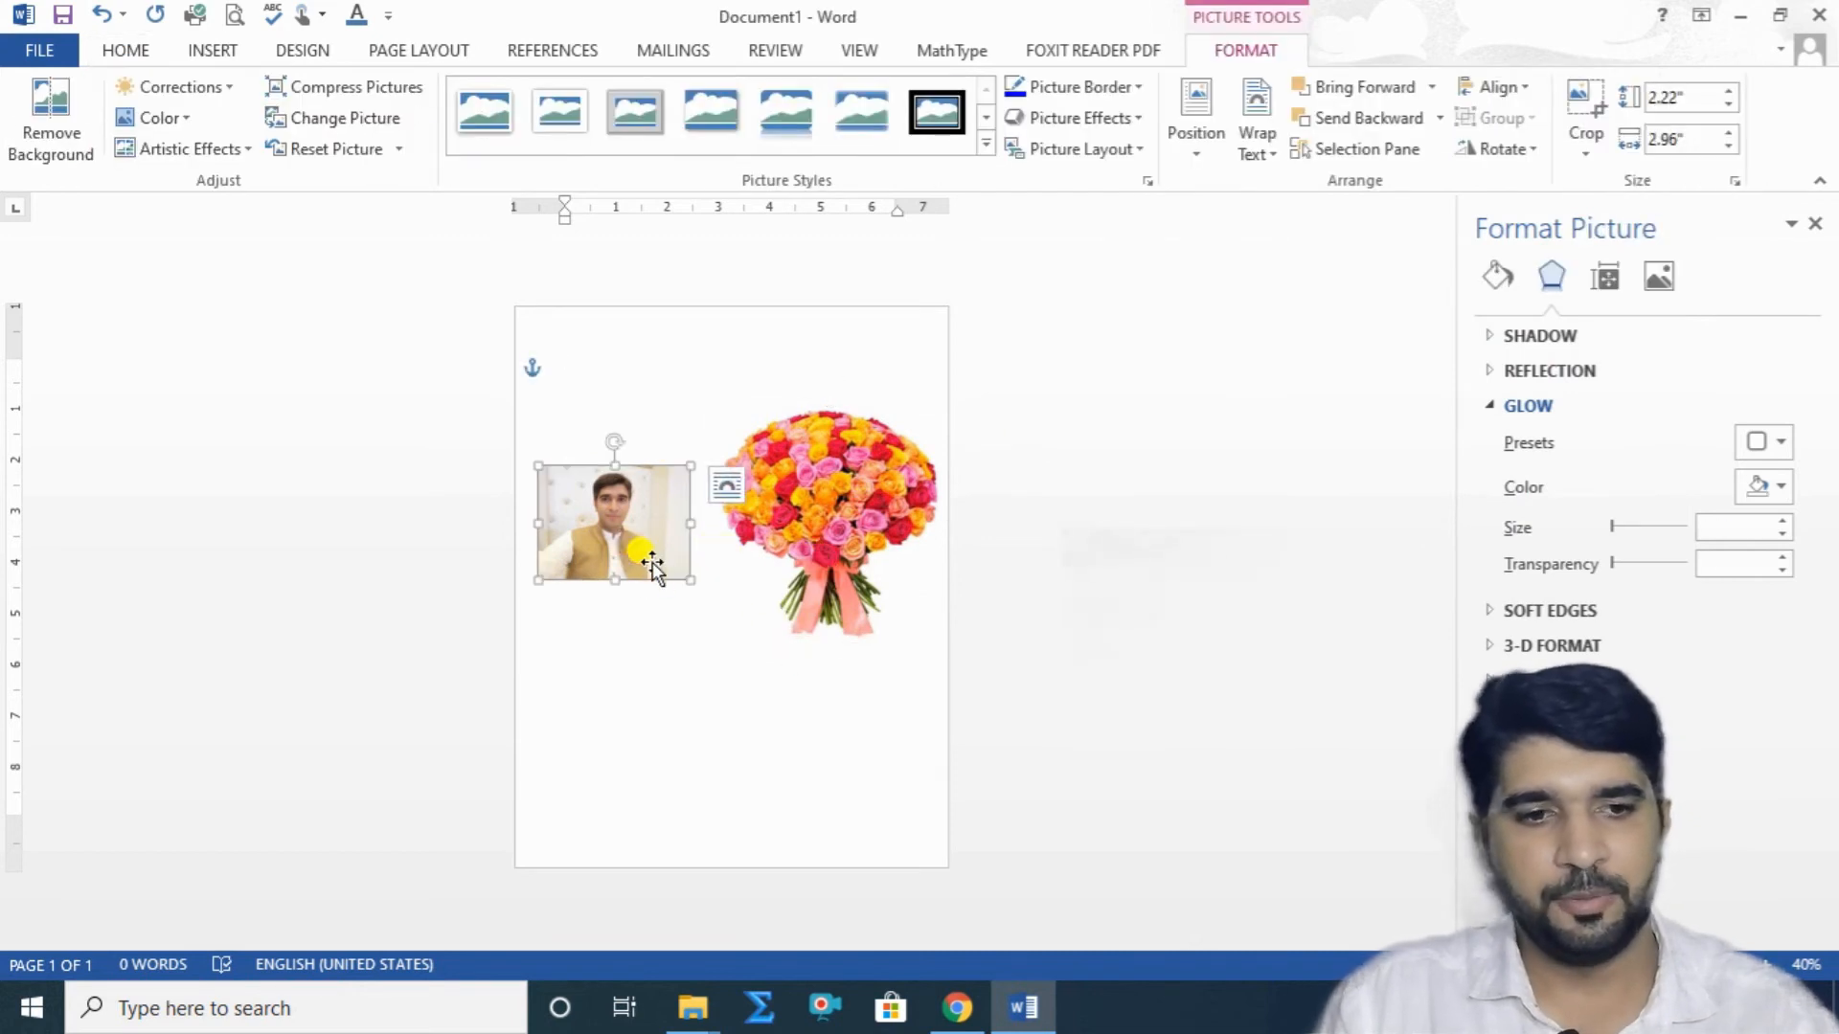
click(807, 562)
drag(808, 559, 651, 831)
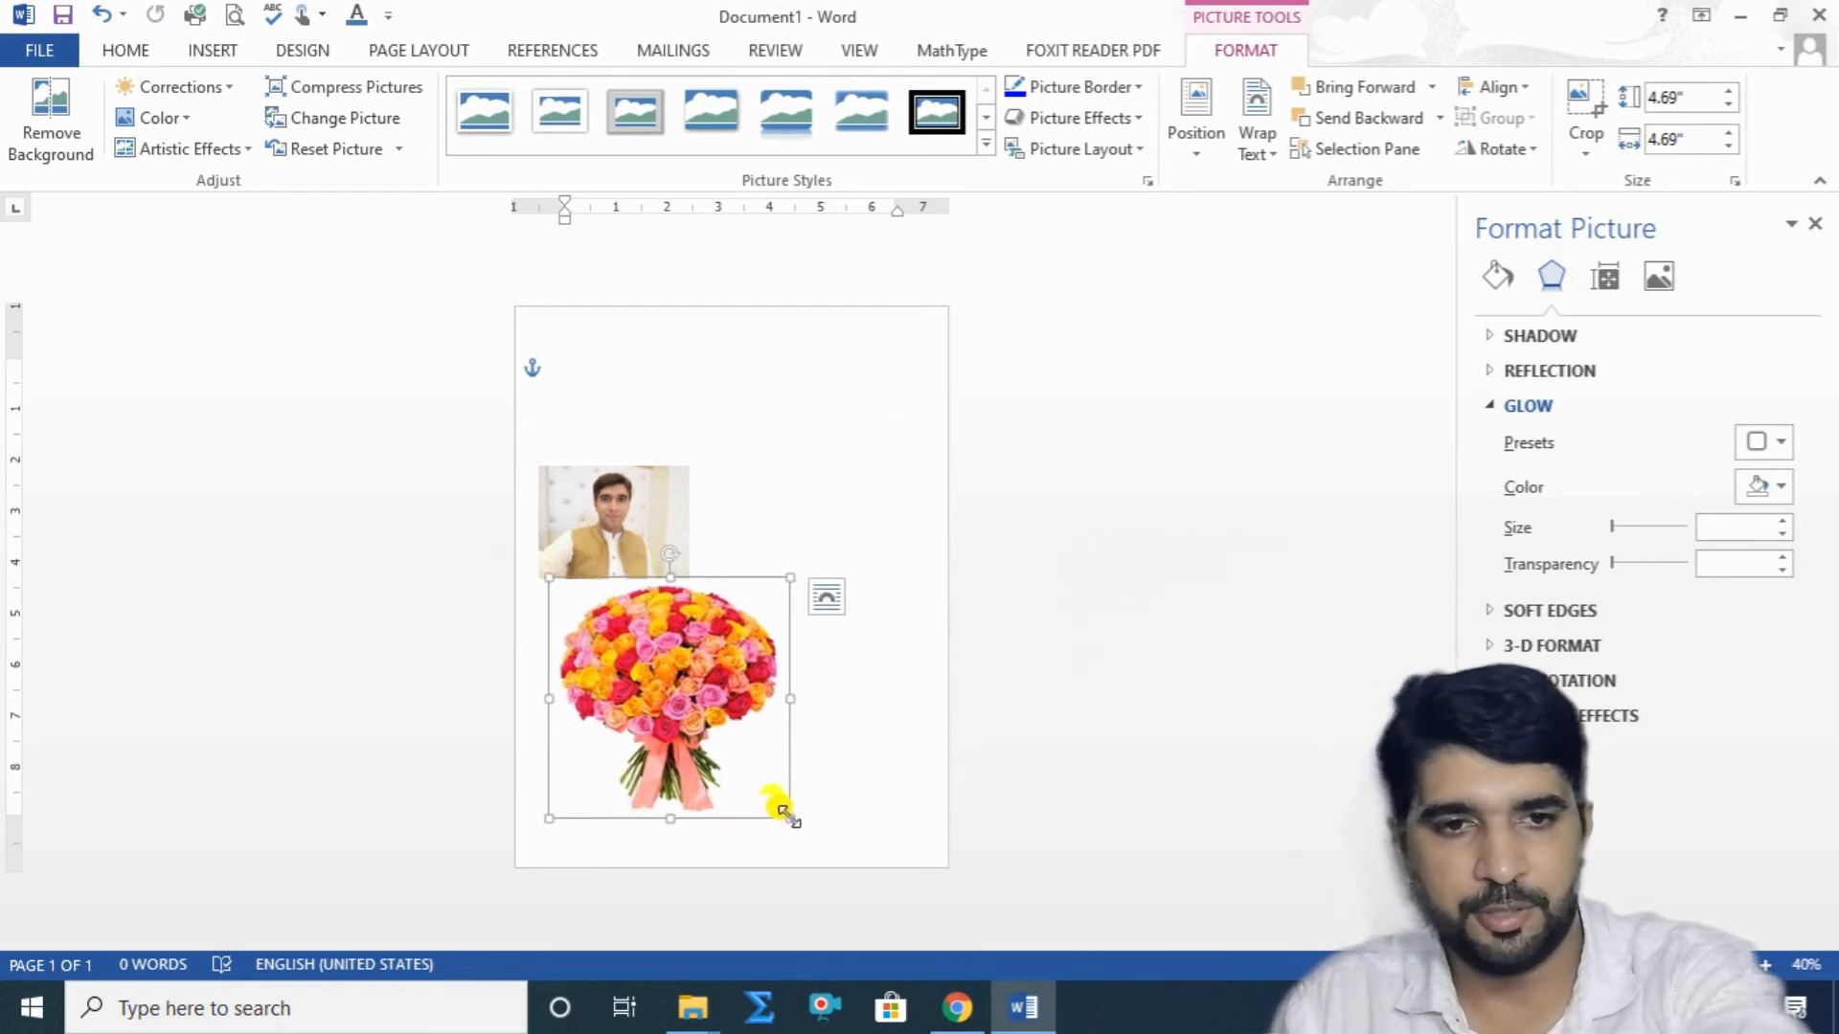
drag(783, 816, 627, 738)
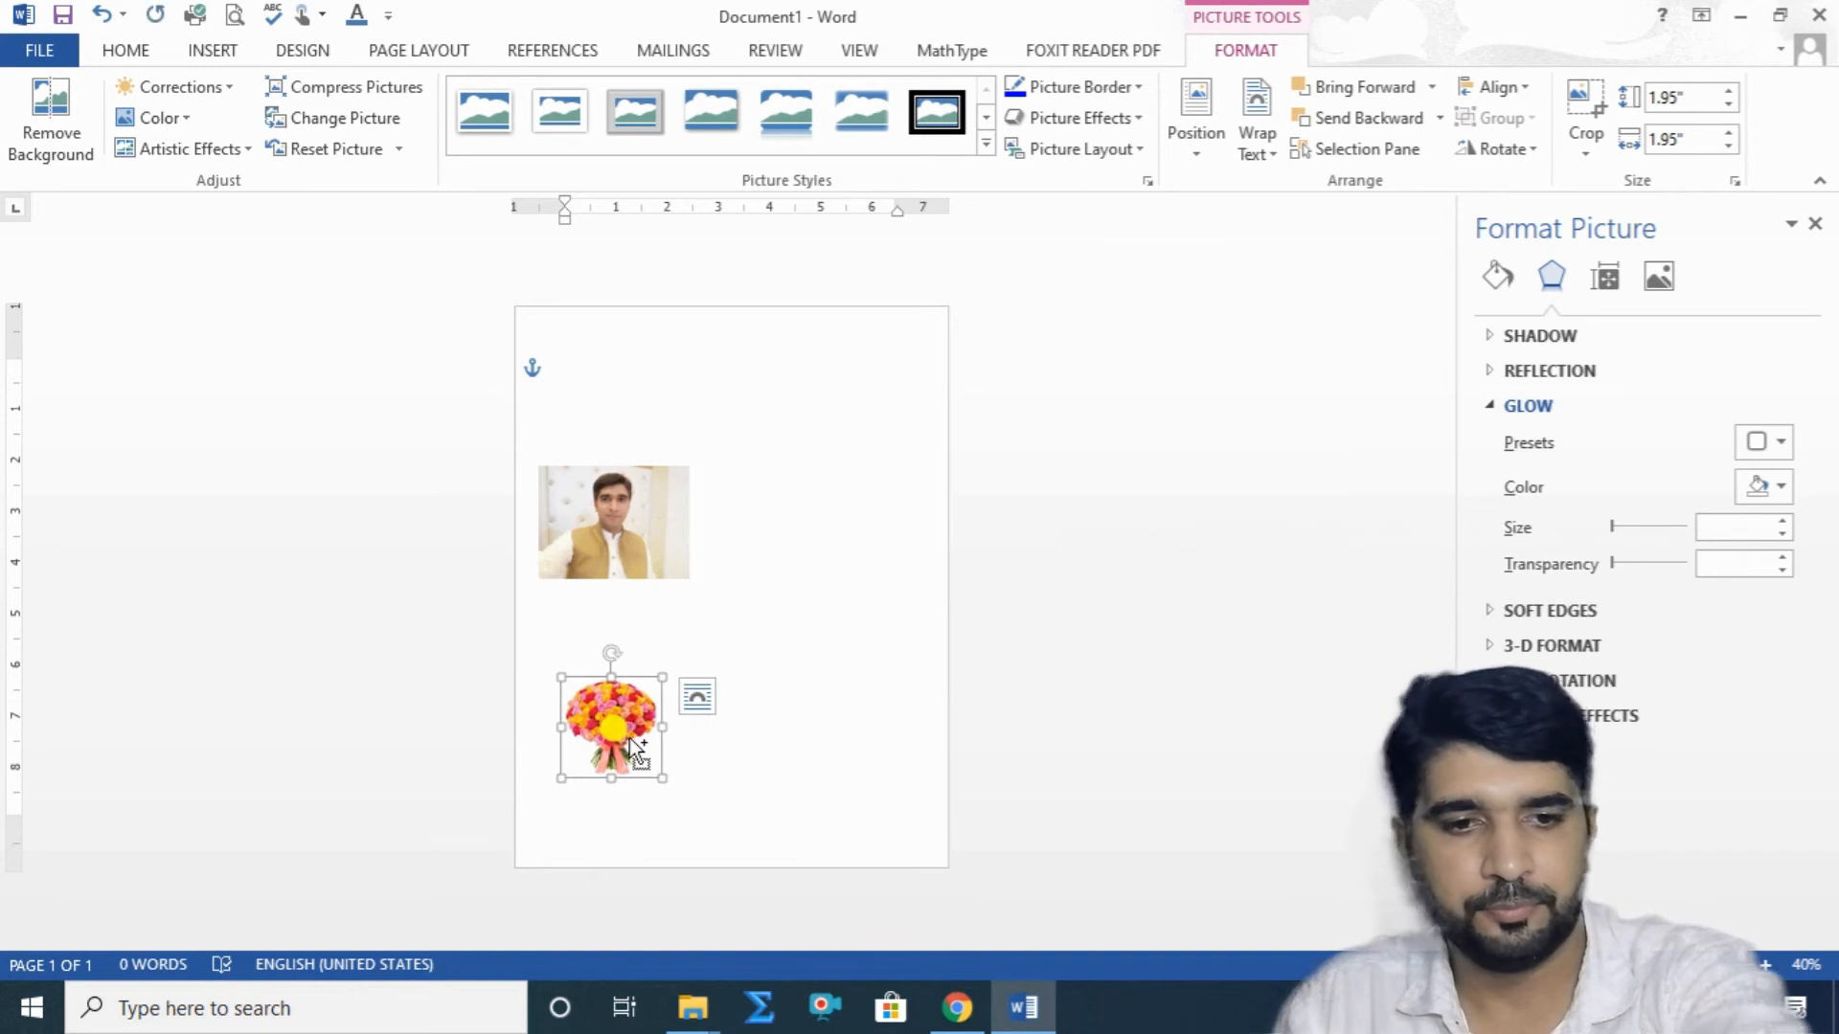
Paste several copies of the small bouquet over the original and shift the topmost copy slightly.
key(ctrl+v)
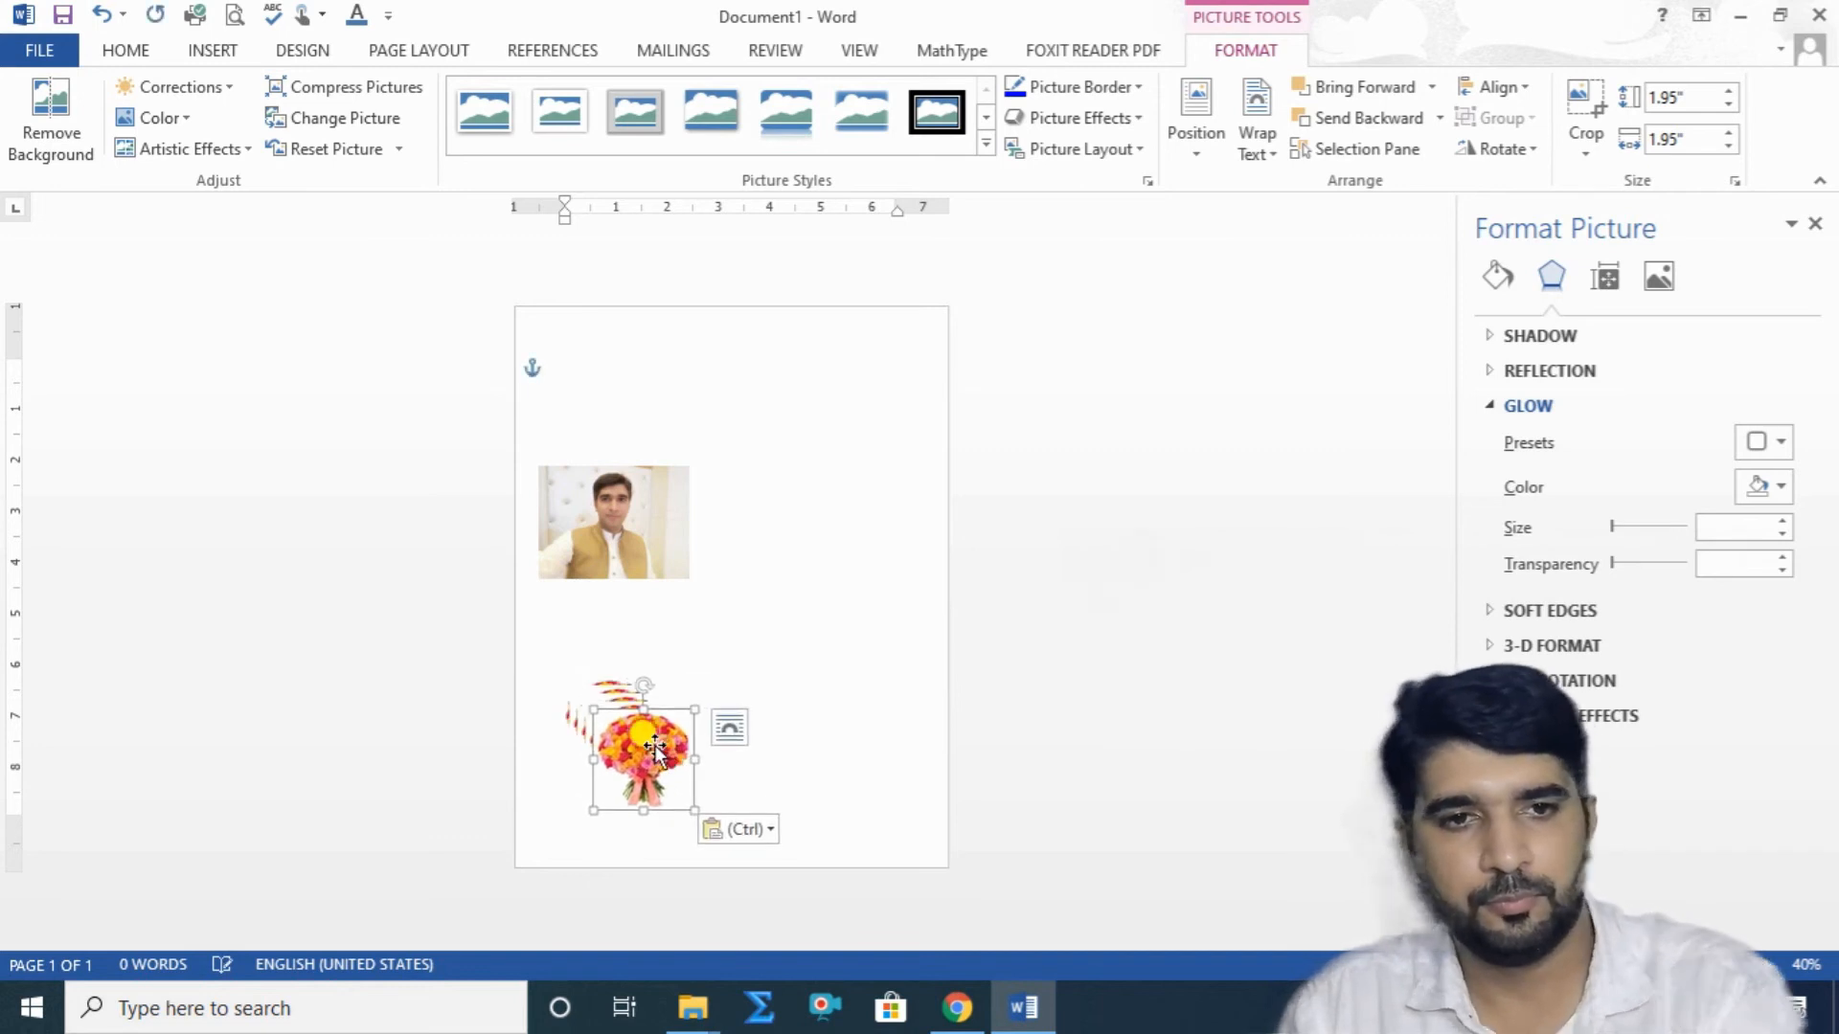
drag(655, 749, 635, 758)
Move the portrait picture to the upper right area of the page, away from the bouquet copies.
drag(646, 548, 892, 468)
click(723, 609)
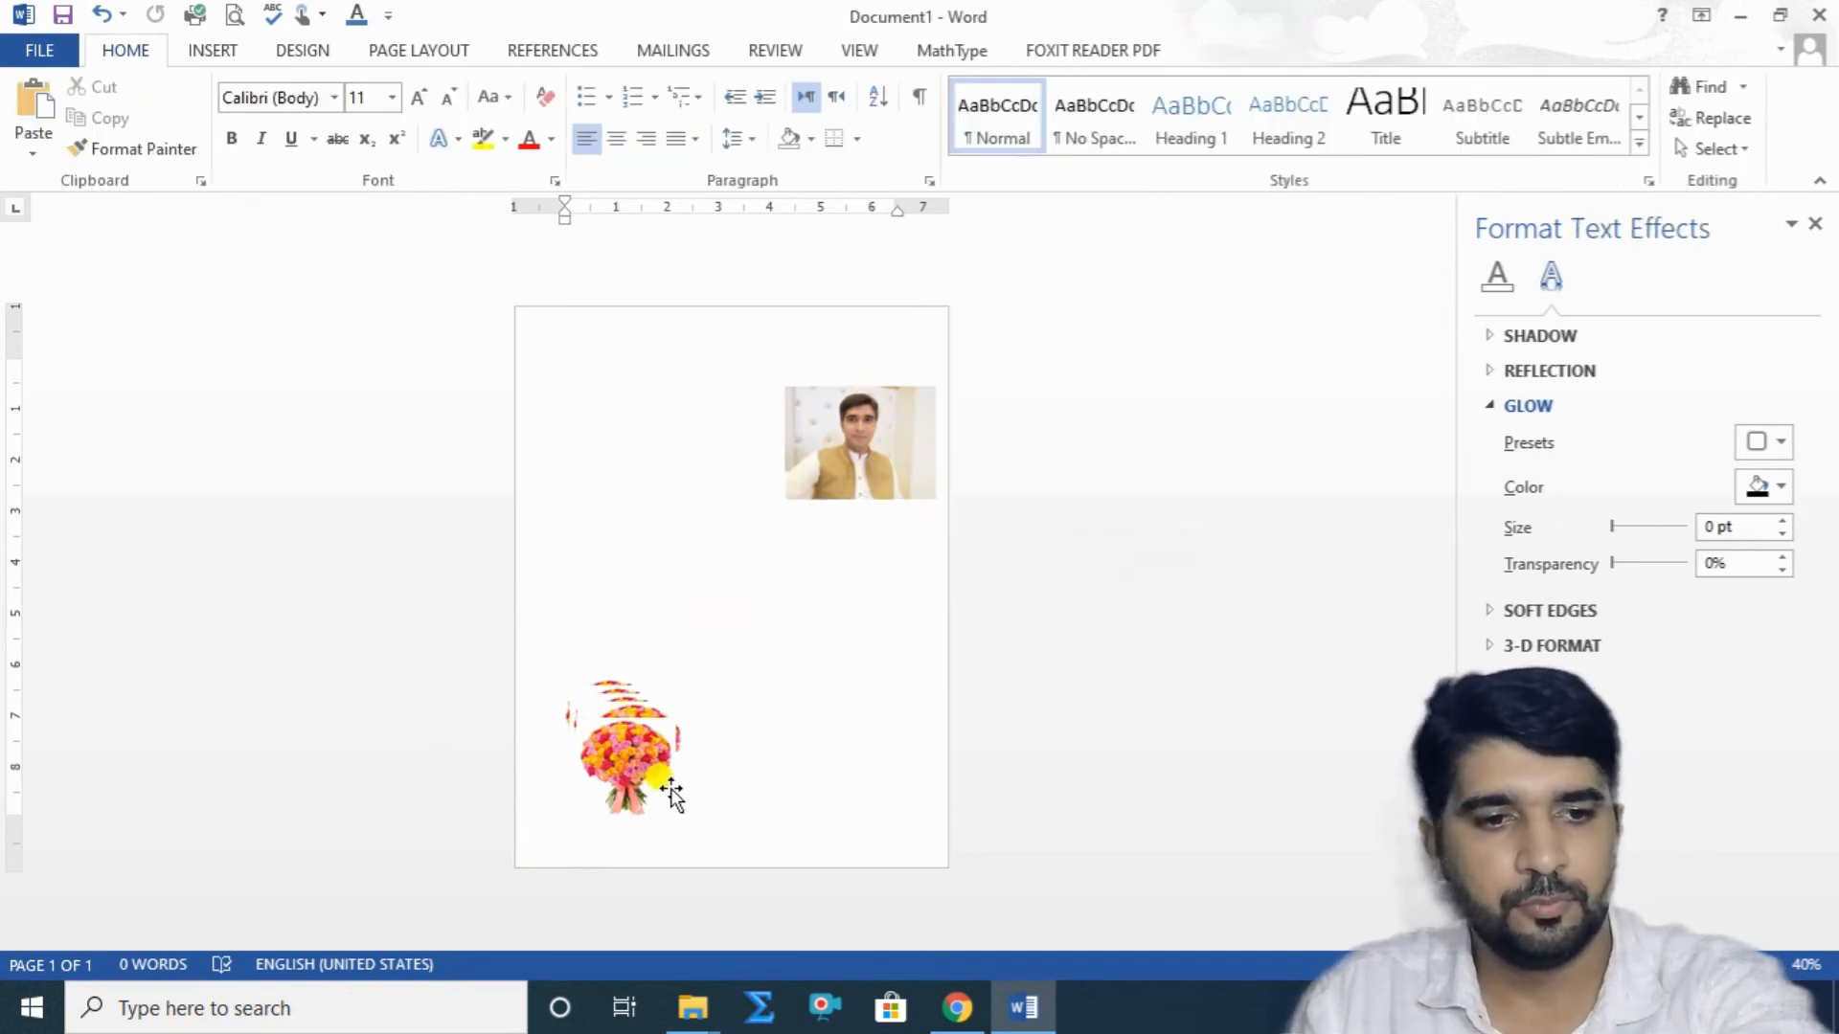
key(ctrl+a)
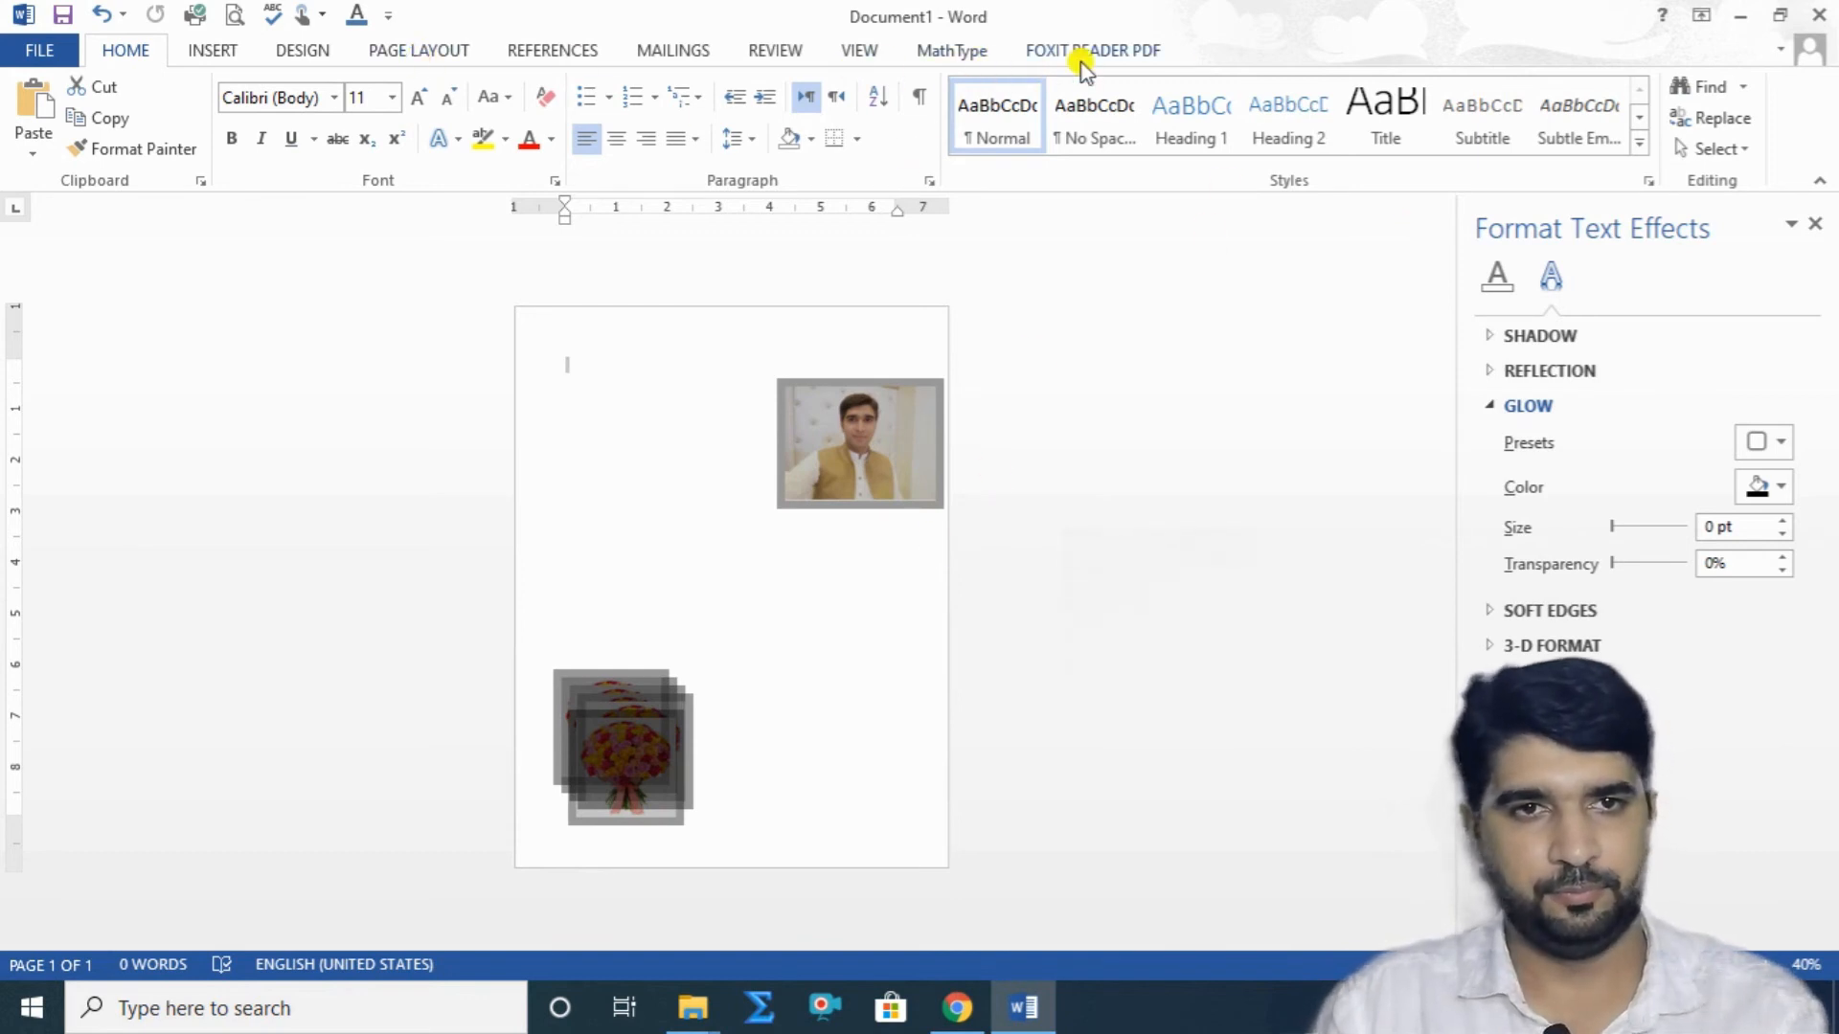
click(852, 414)
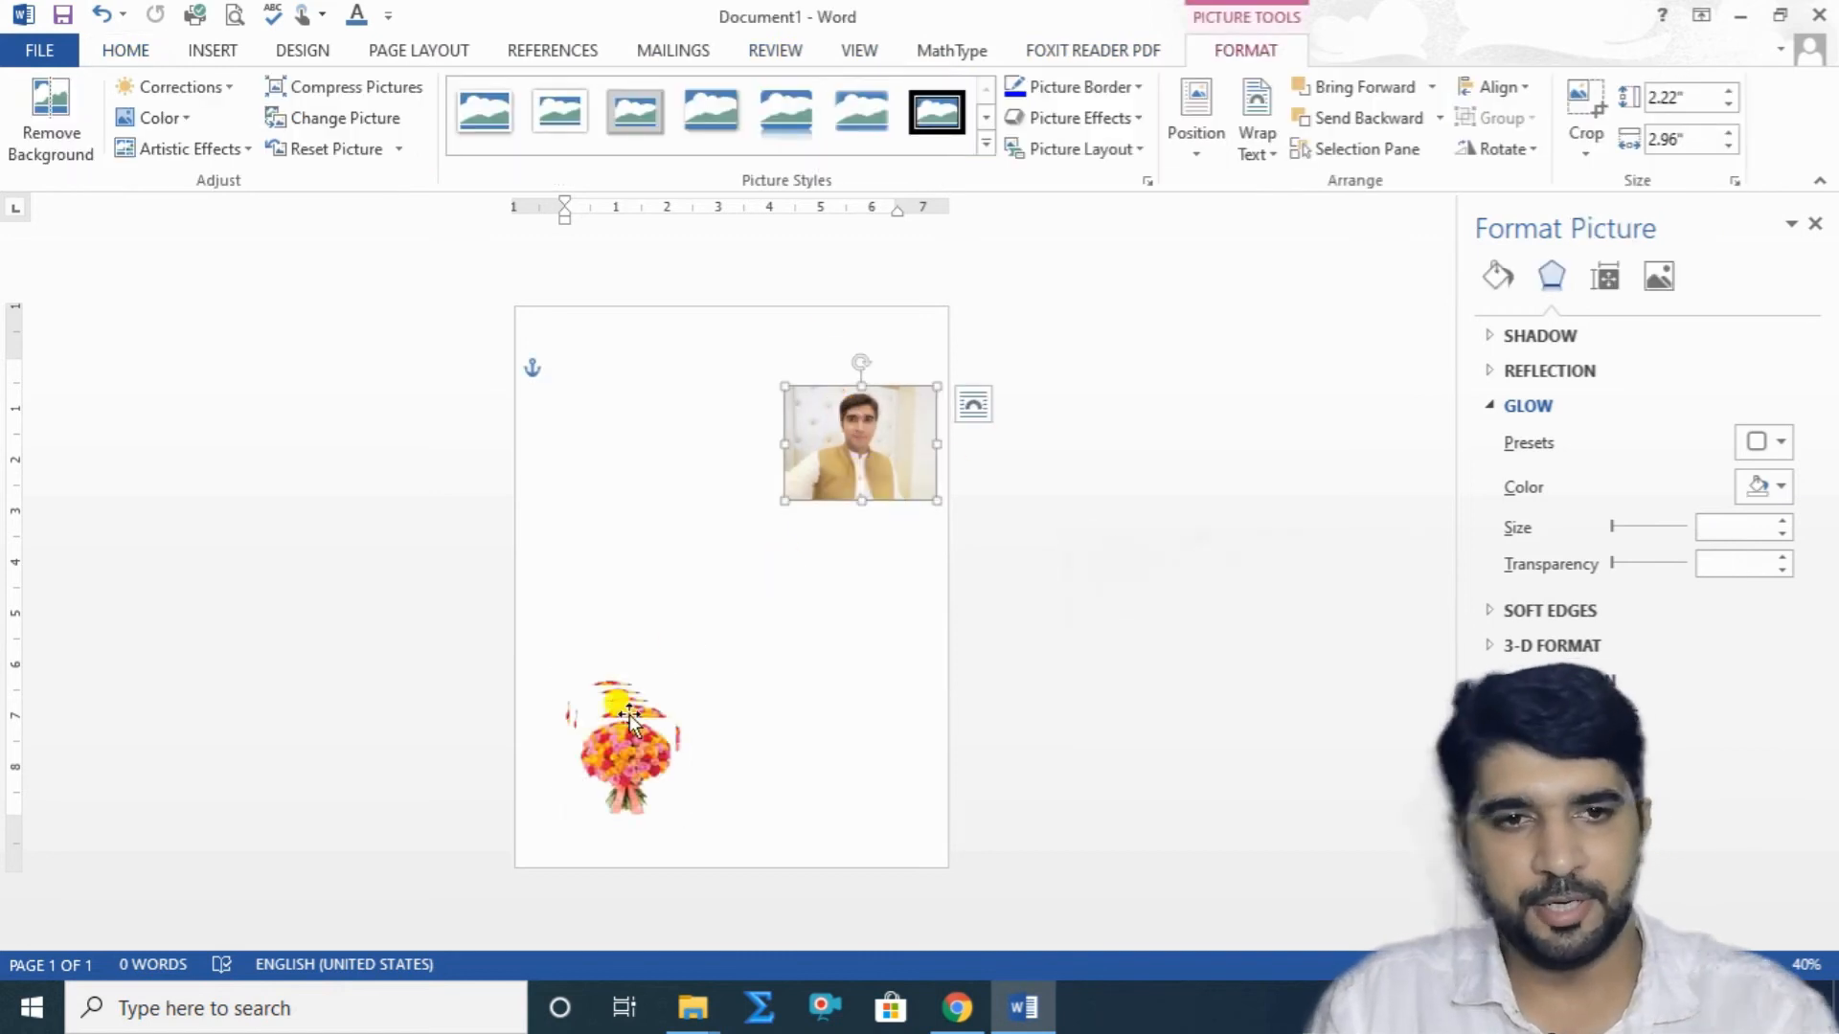
Spread the stacked bouquet copies out to scattered positions across the page.
drag(642, 745, 826, 726)
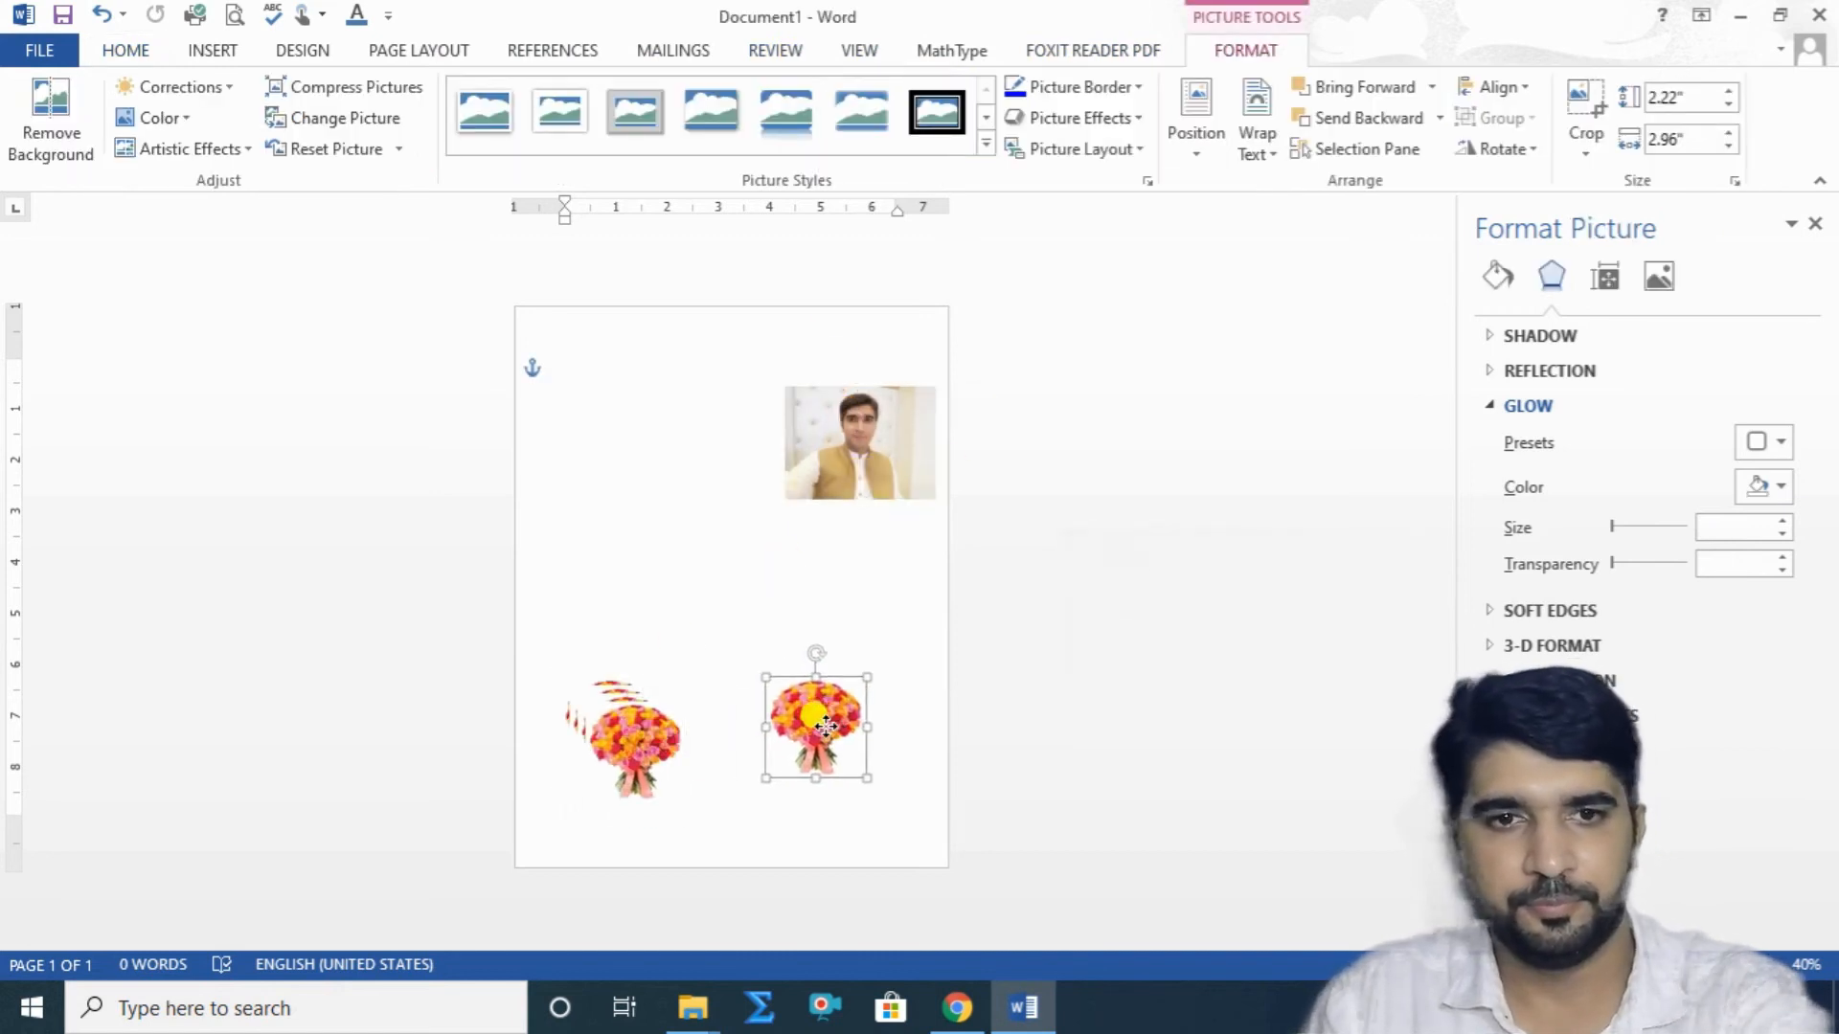
ctrl+click(618, 771)
drag(618, 771, 702, 661)
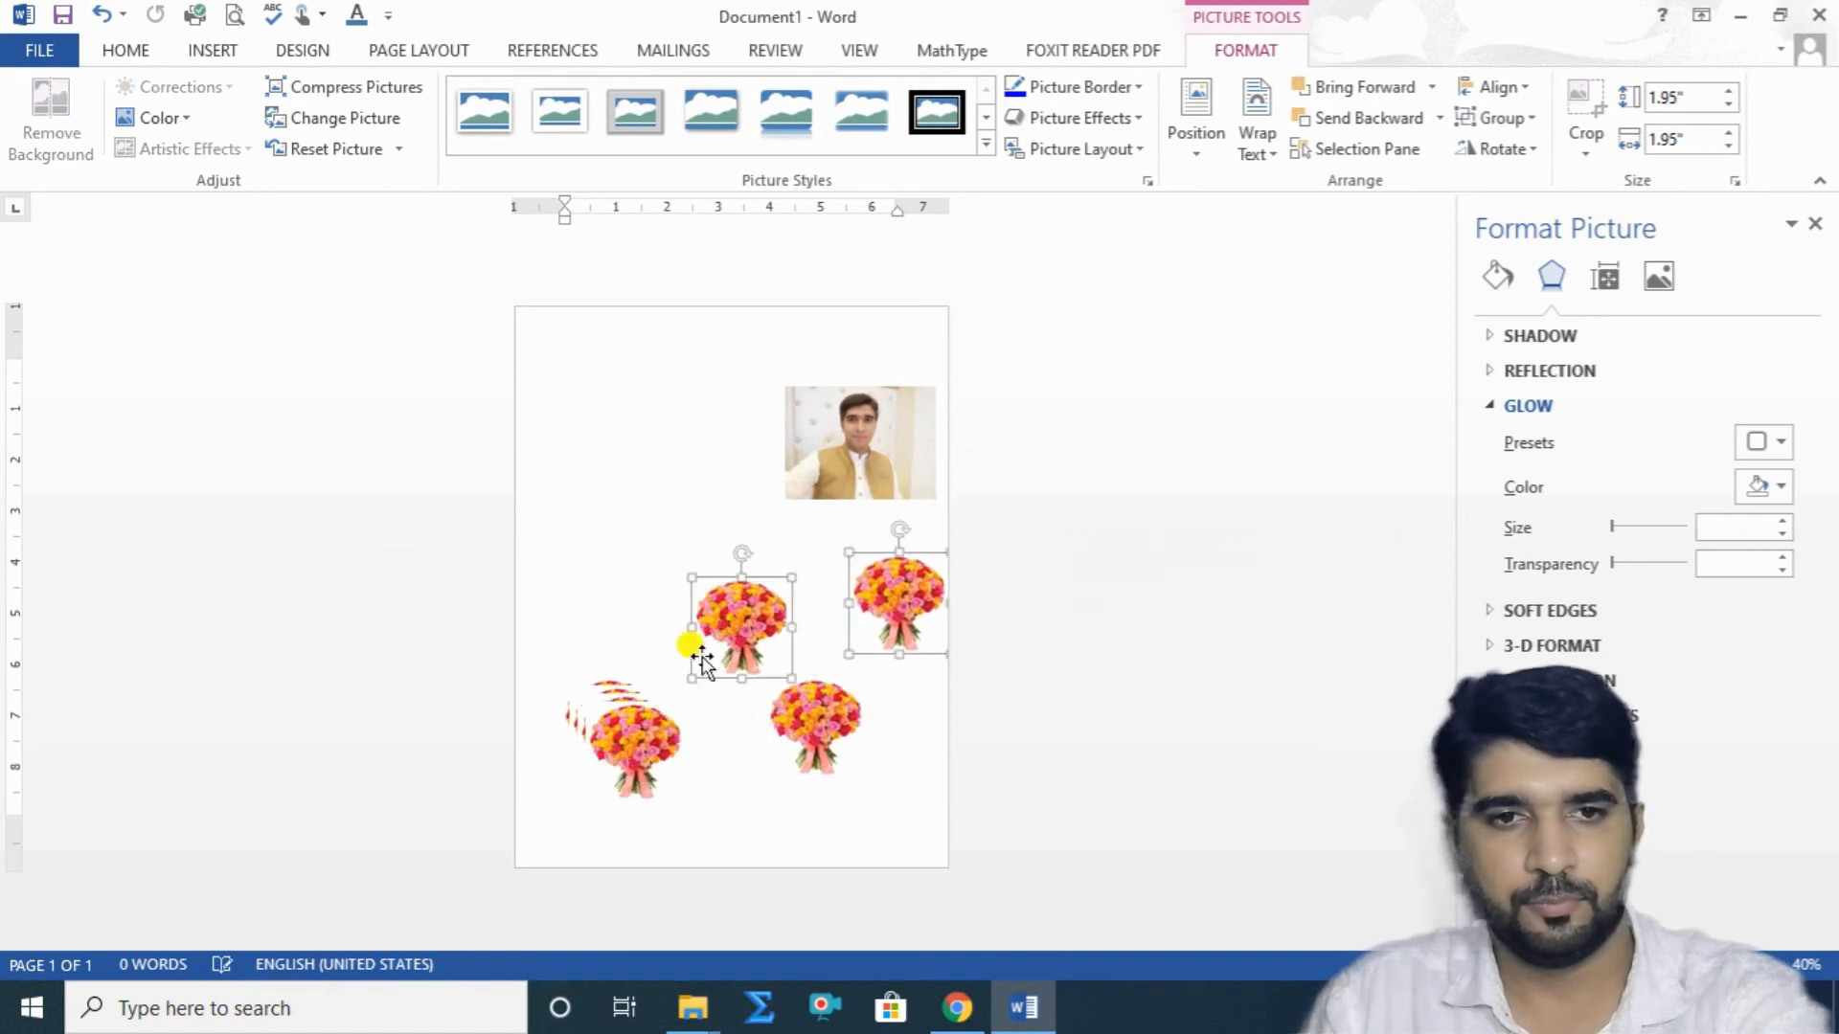
ctrl+click(639, 739)
drag(639, 739, 591, 563)
drag(648, 772, 653, 627)
drag(619, 689, 558, 681)
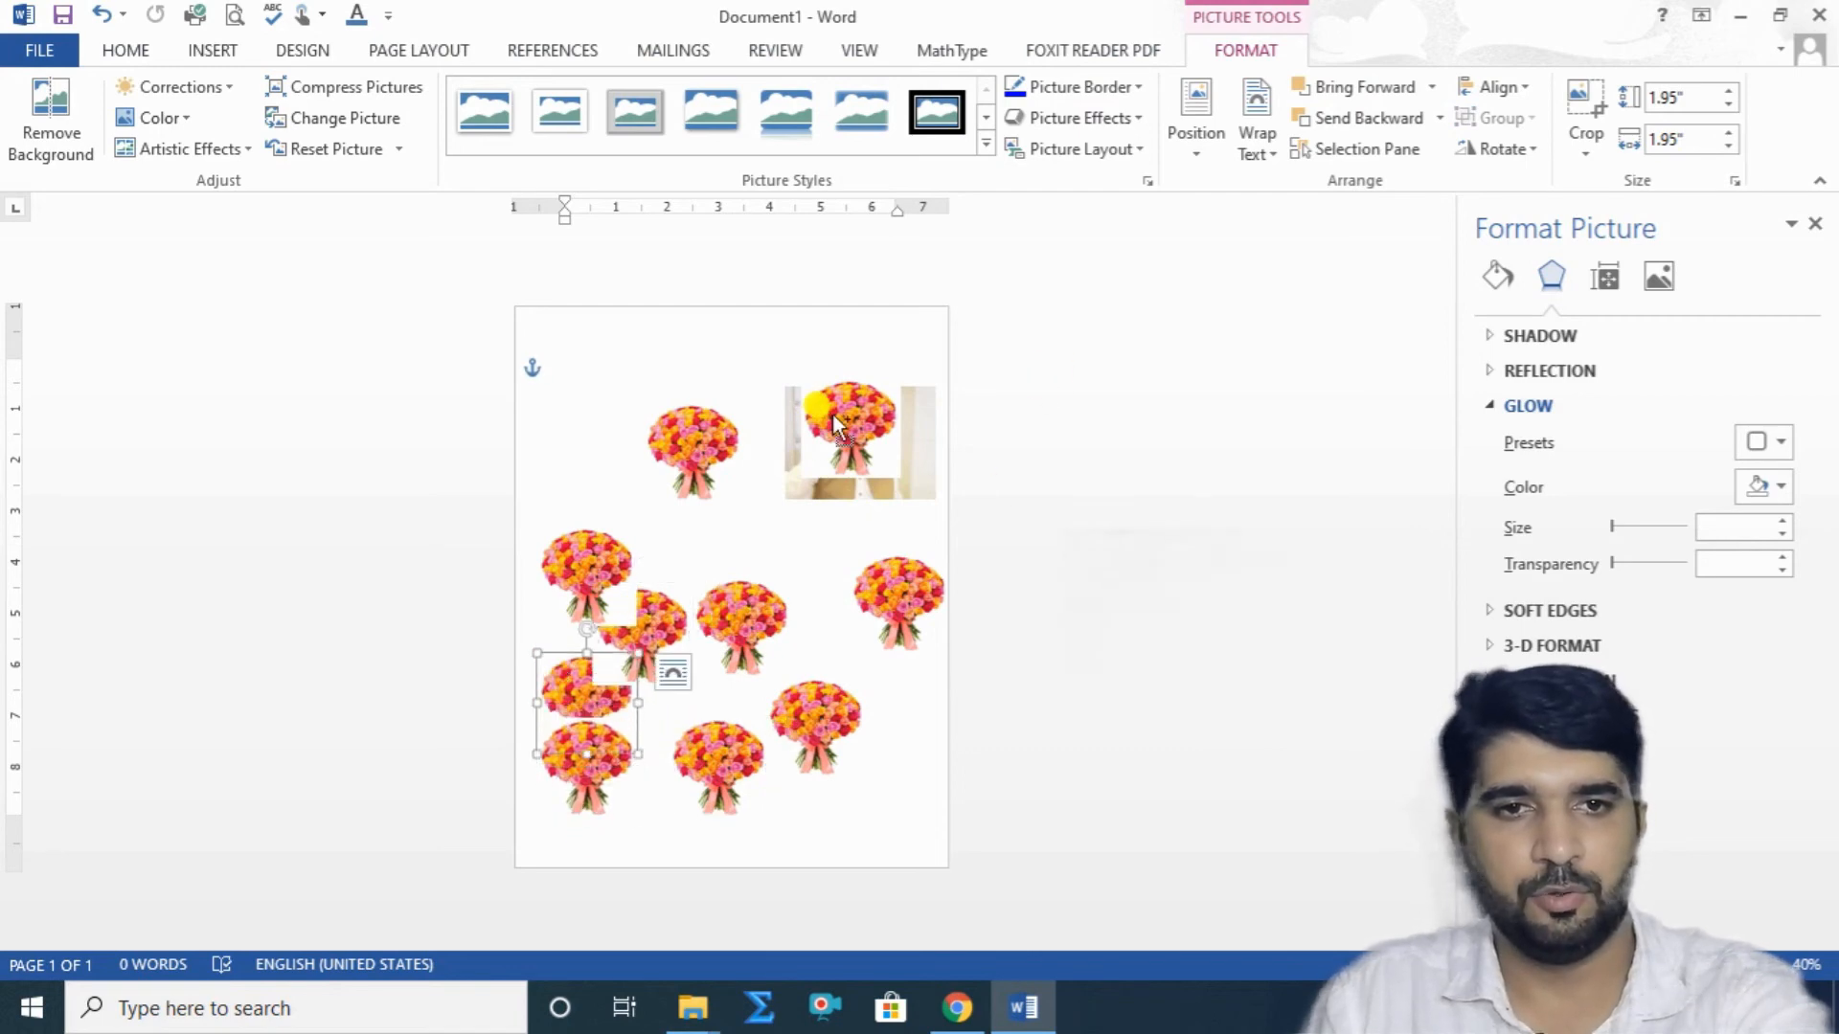
Select eight of the scattered bouquet copies and align them with each other using Align Middle and Align Center.
ctrl+click(830, 413)
ctrl+click(699, 421)
ctrl+click(616, 557)
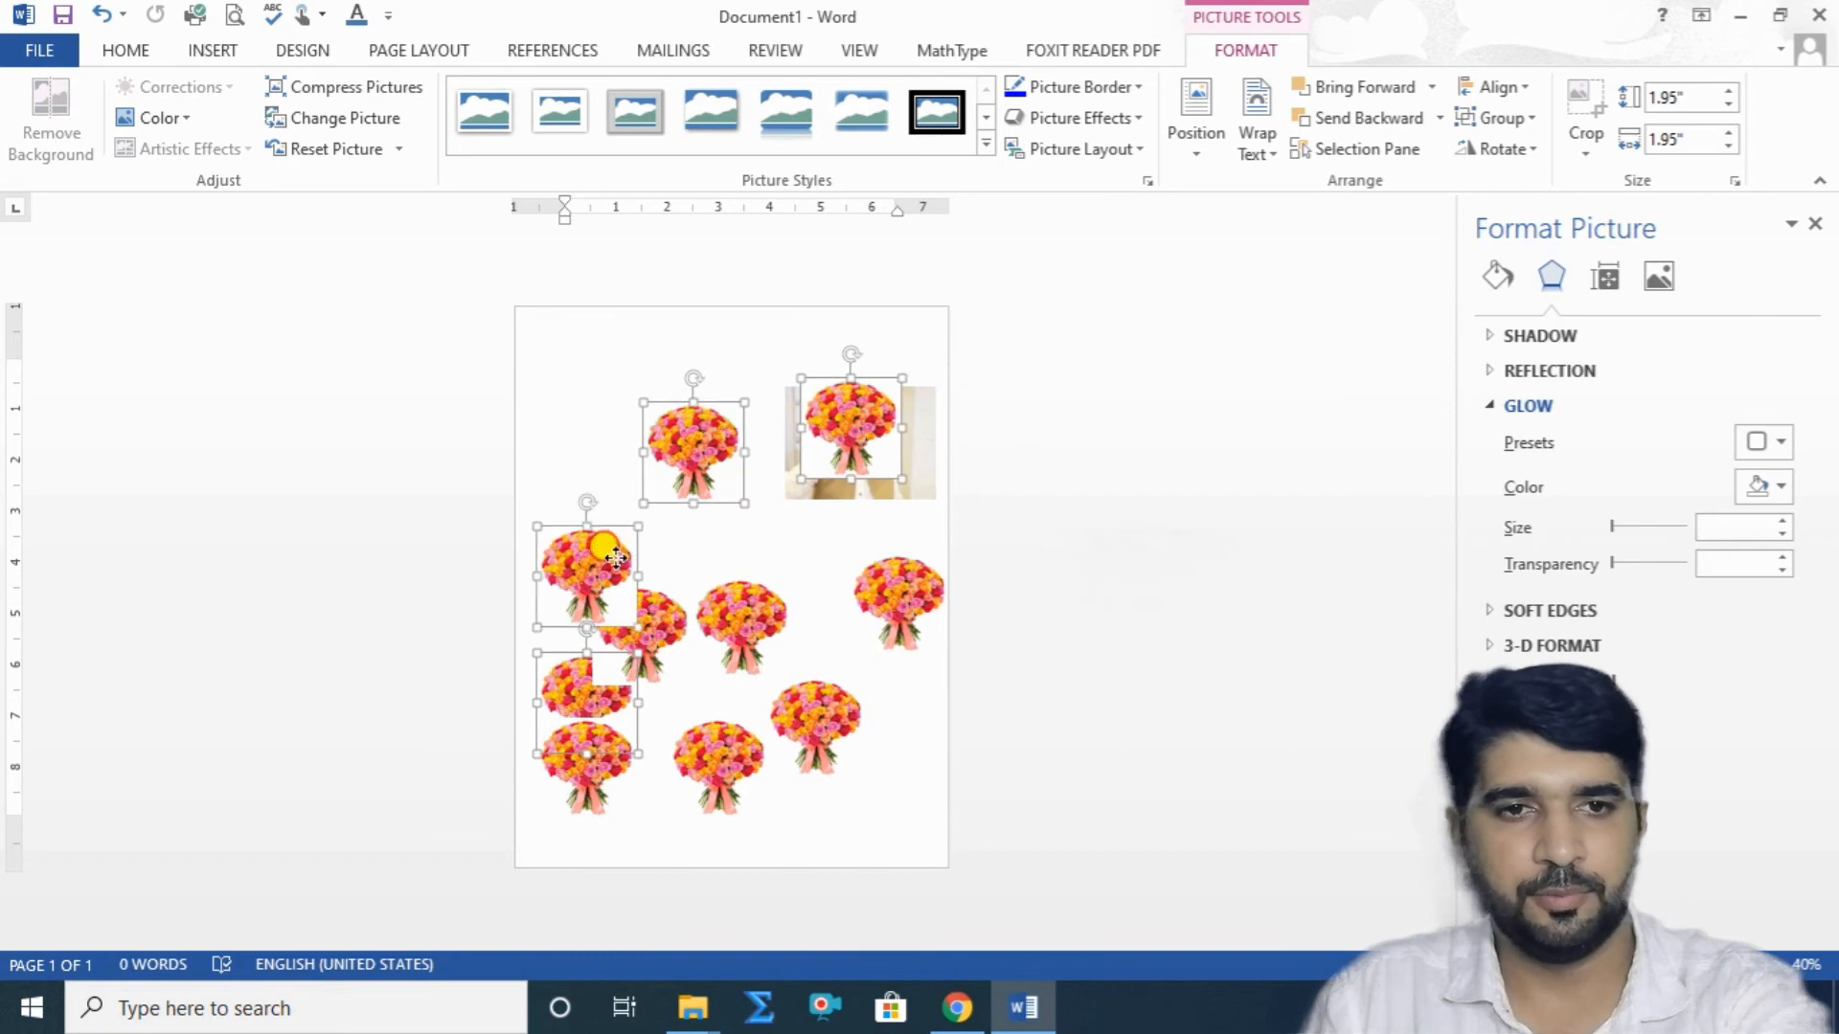
ctrl+click(680, 614)
ctrl+click(725, 610)
ctrl+click(876, 587)
ctrl+click(793, 701)
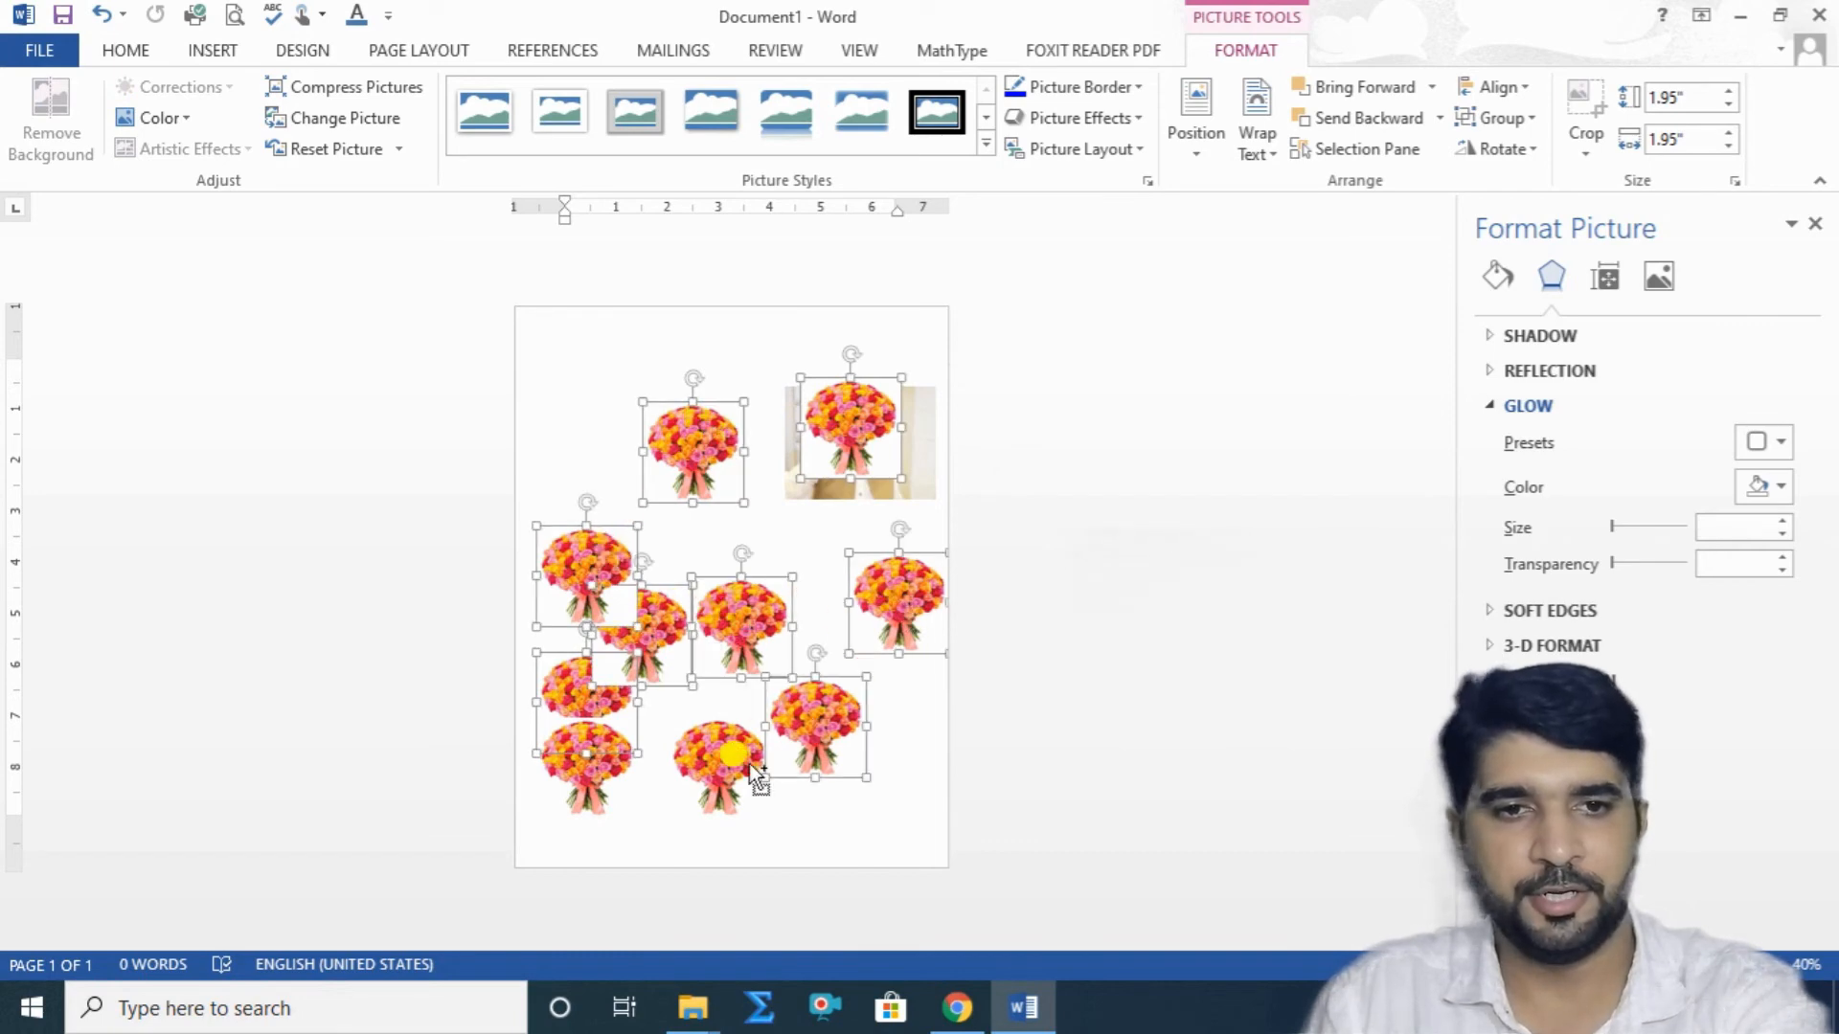
click(1532, 88)
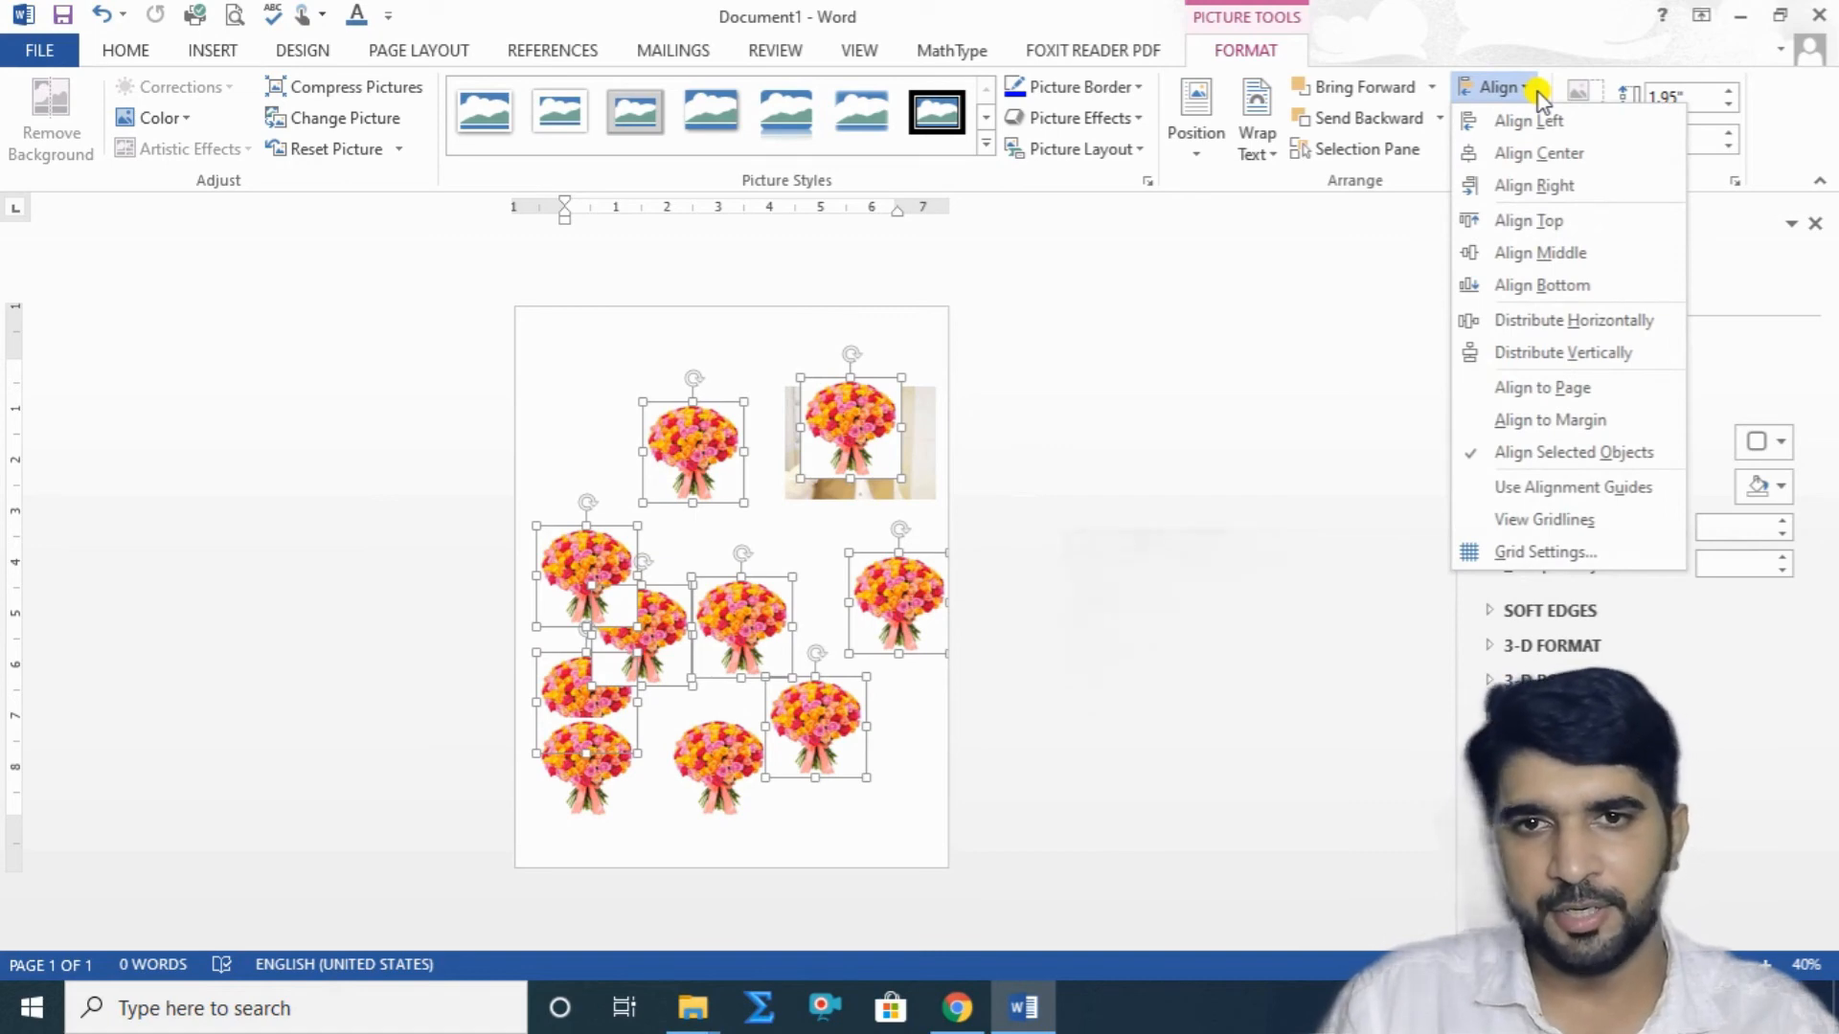
click(1536, 254)
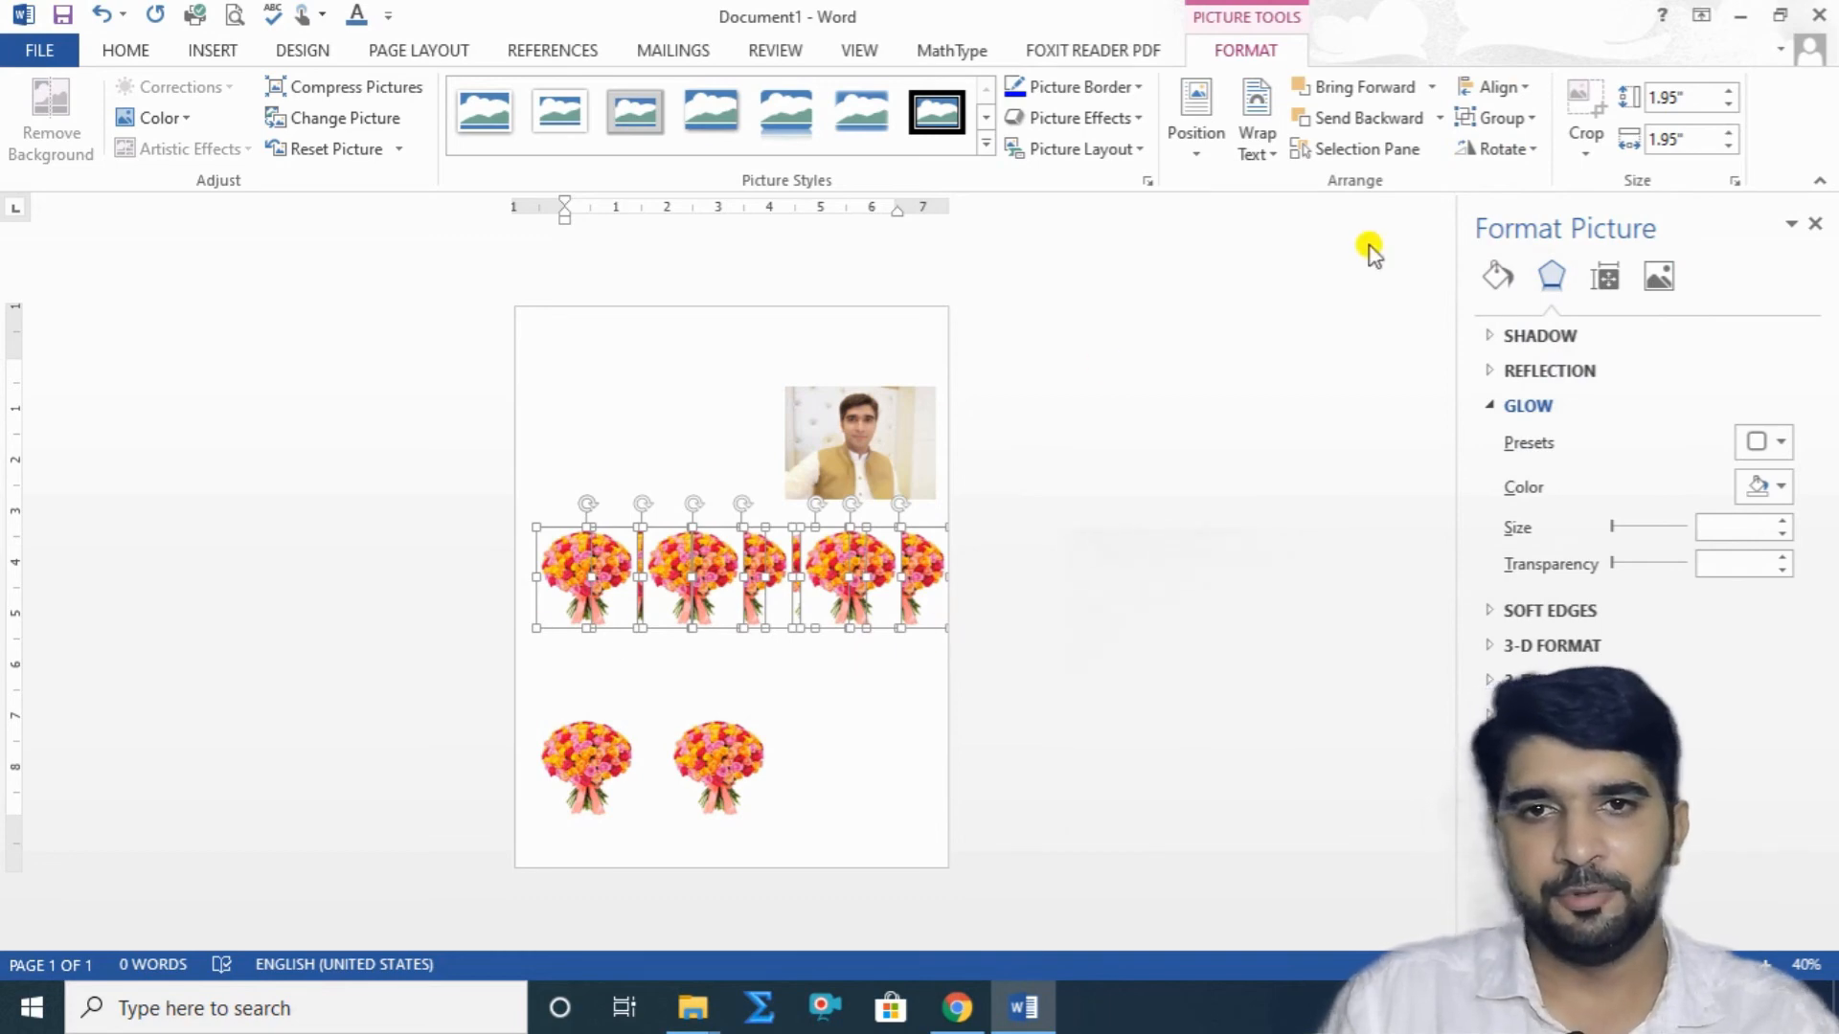
click(1523, 88)
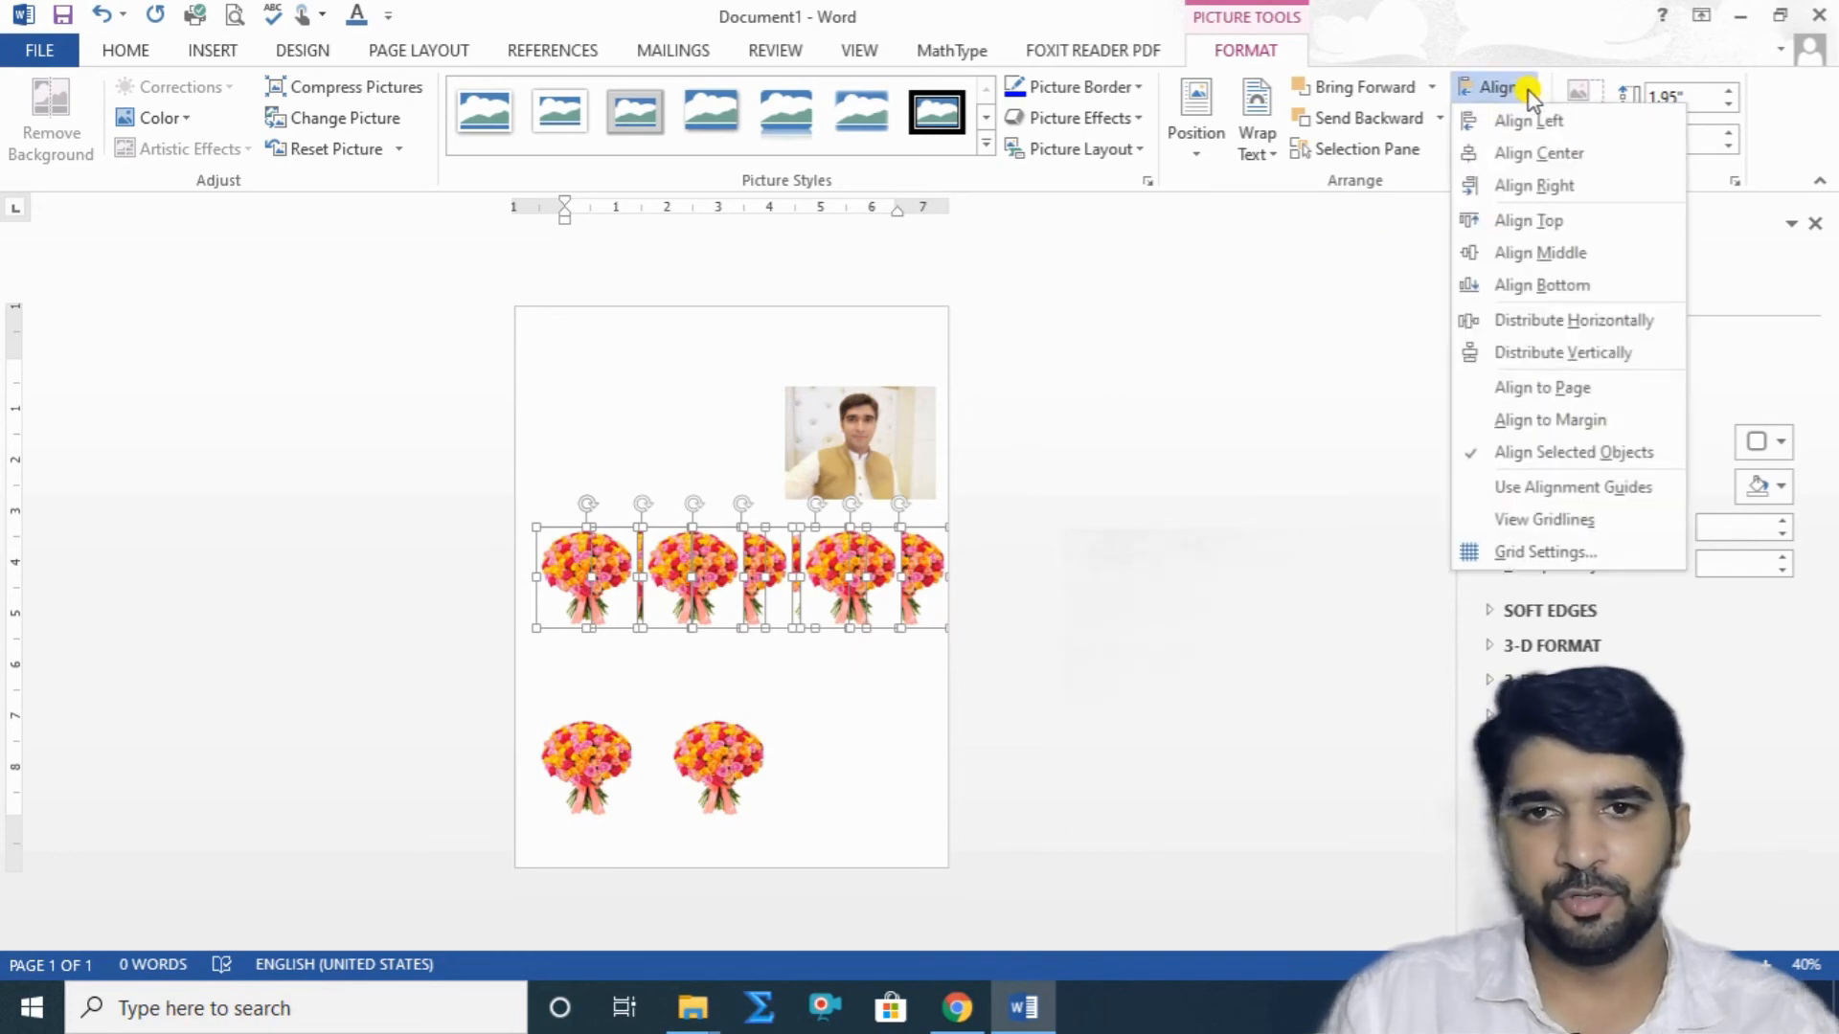
click(1552, 155)
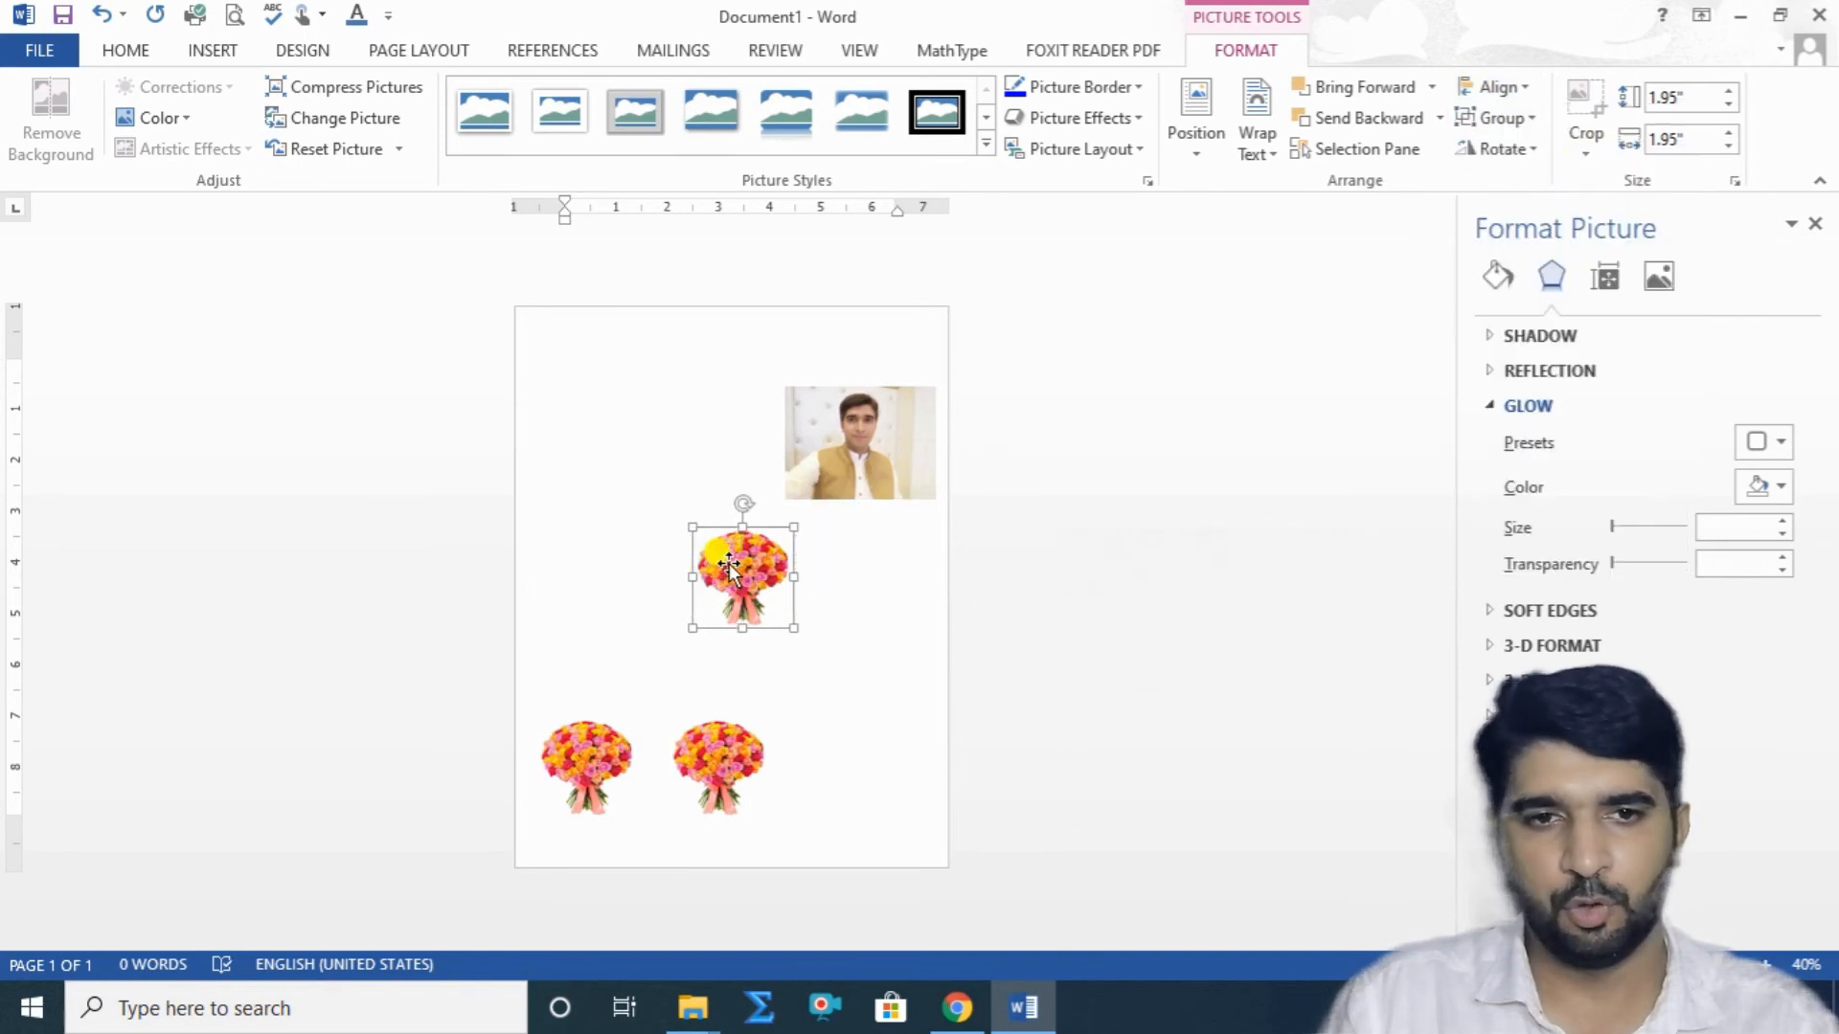
Pull several bouquets off the centred stack, placing them above, below and beside it in a rough column.
click(755, 657)
drag(740, 575, 643, 560)
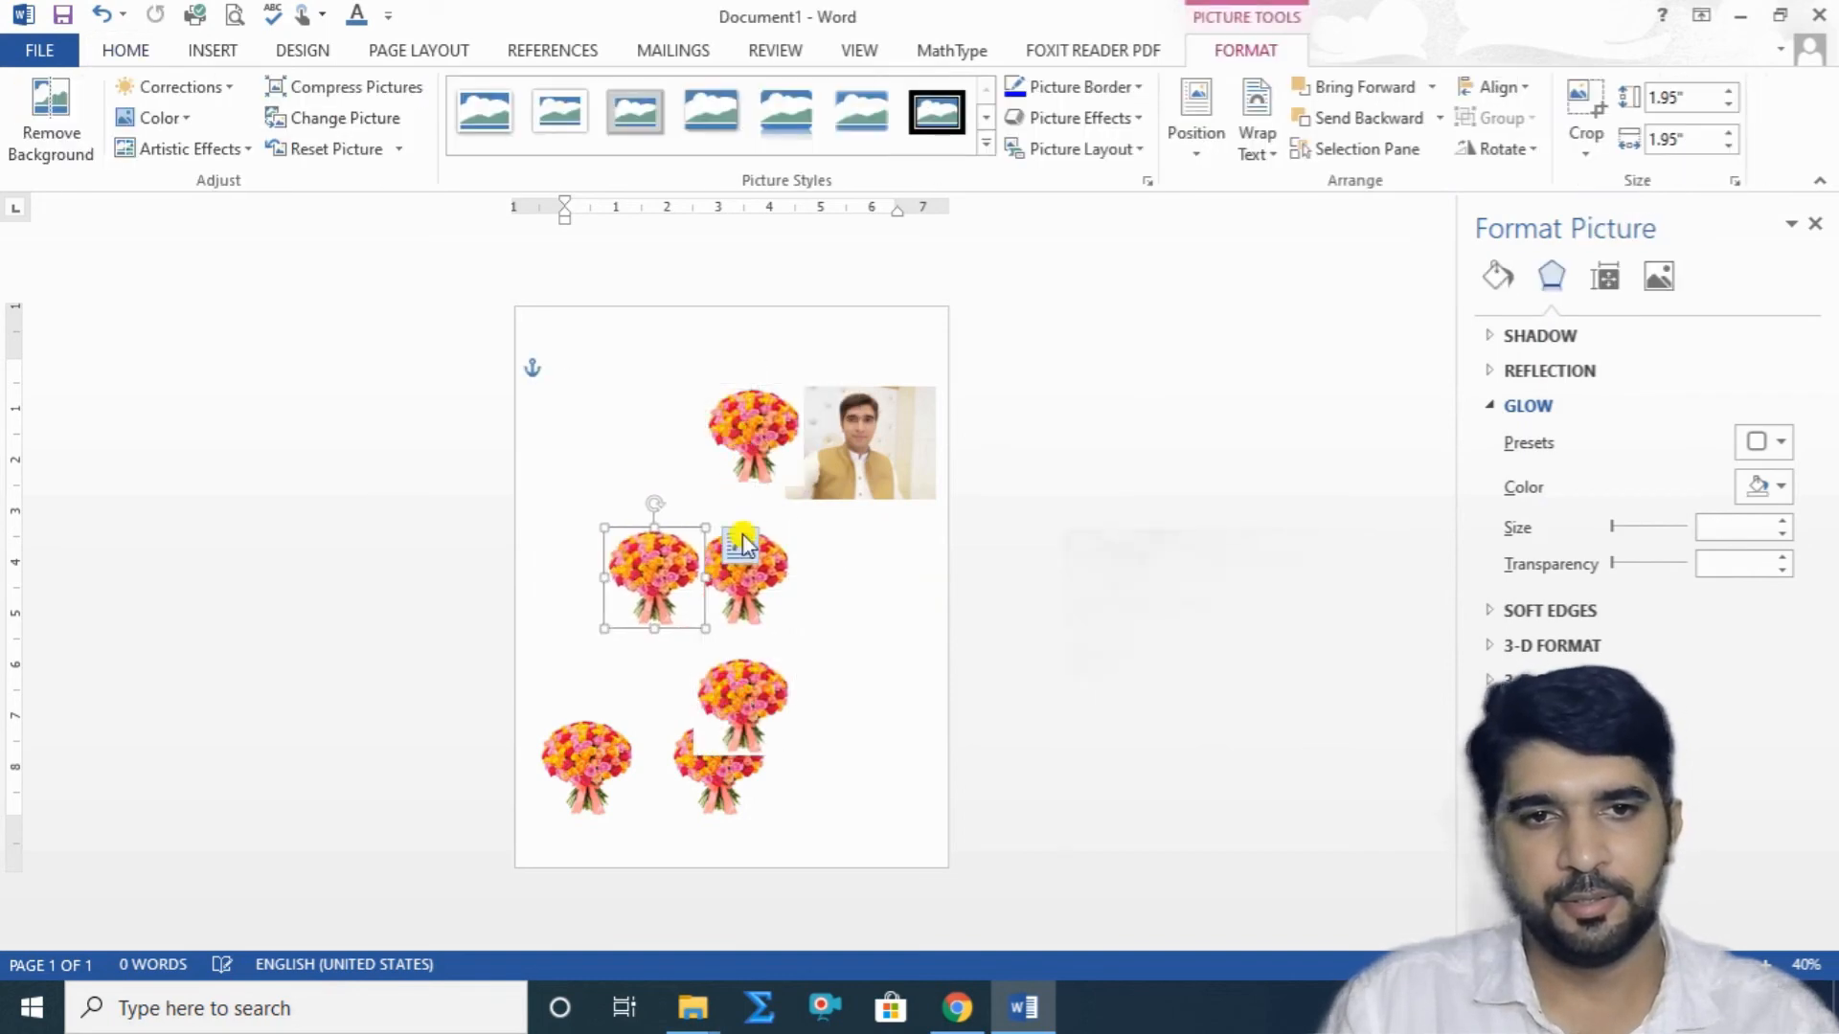
drag(737, 418, 737, 387)
drag(743, 561, 745, 491)
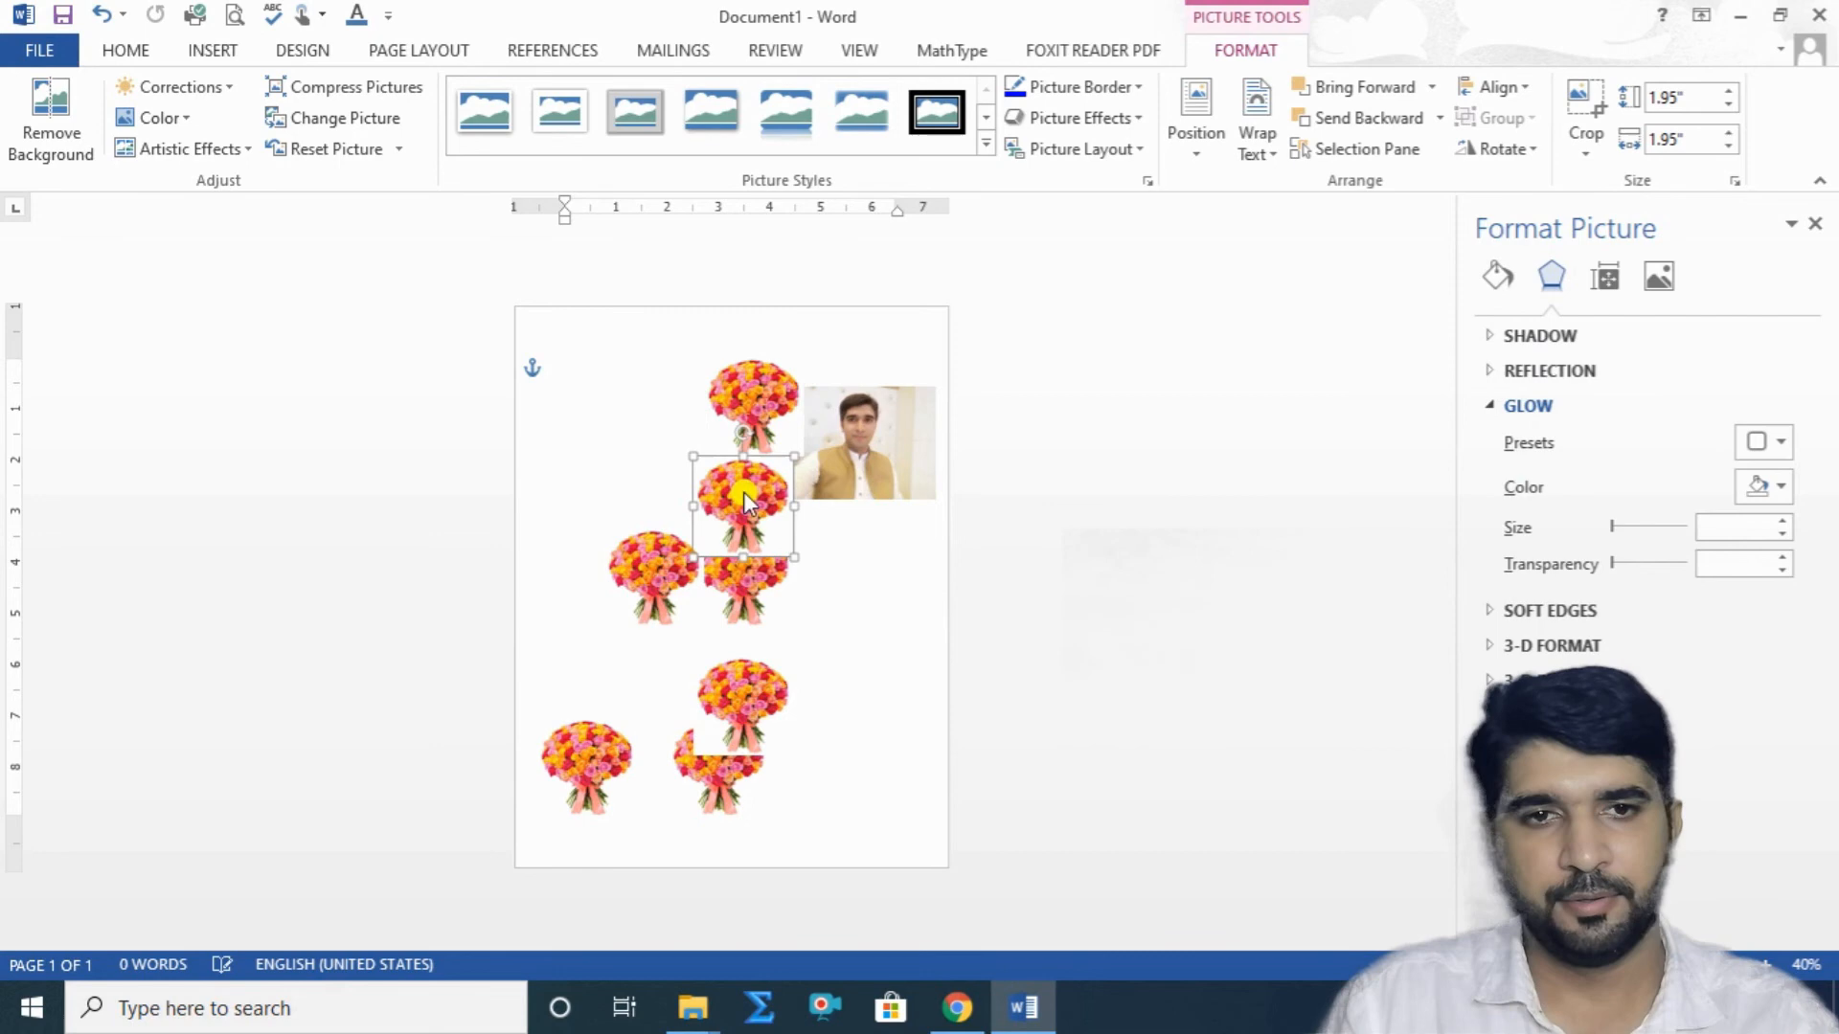
Select the five bouquets in the rough vertical column and line them up using Align Center.
ctrl+click(768, 410)
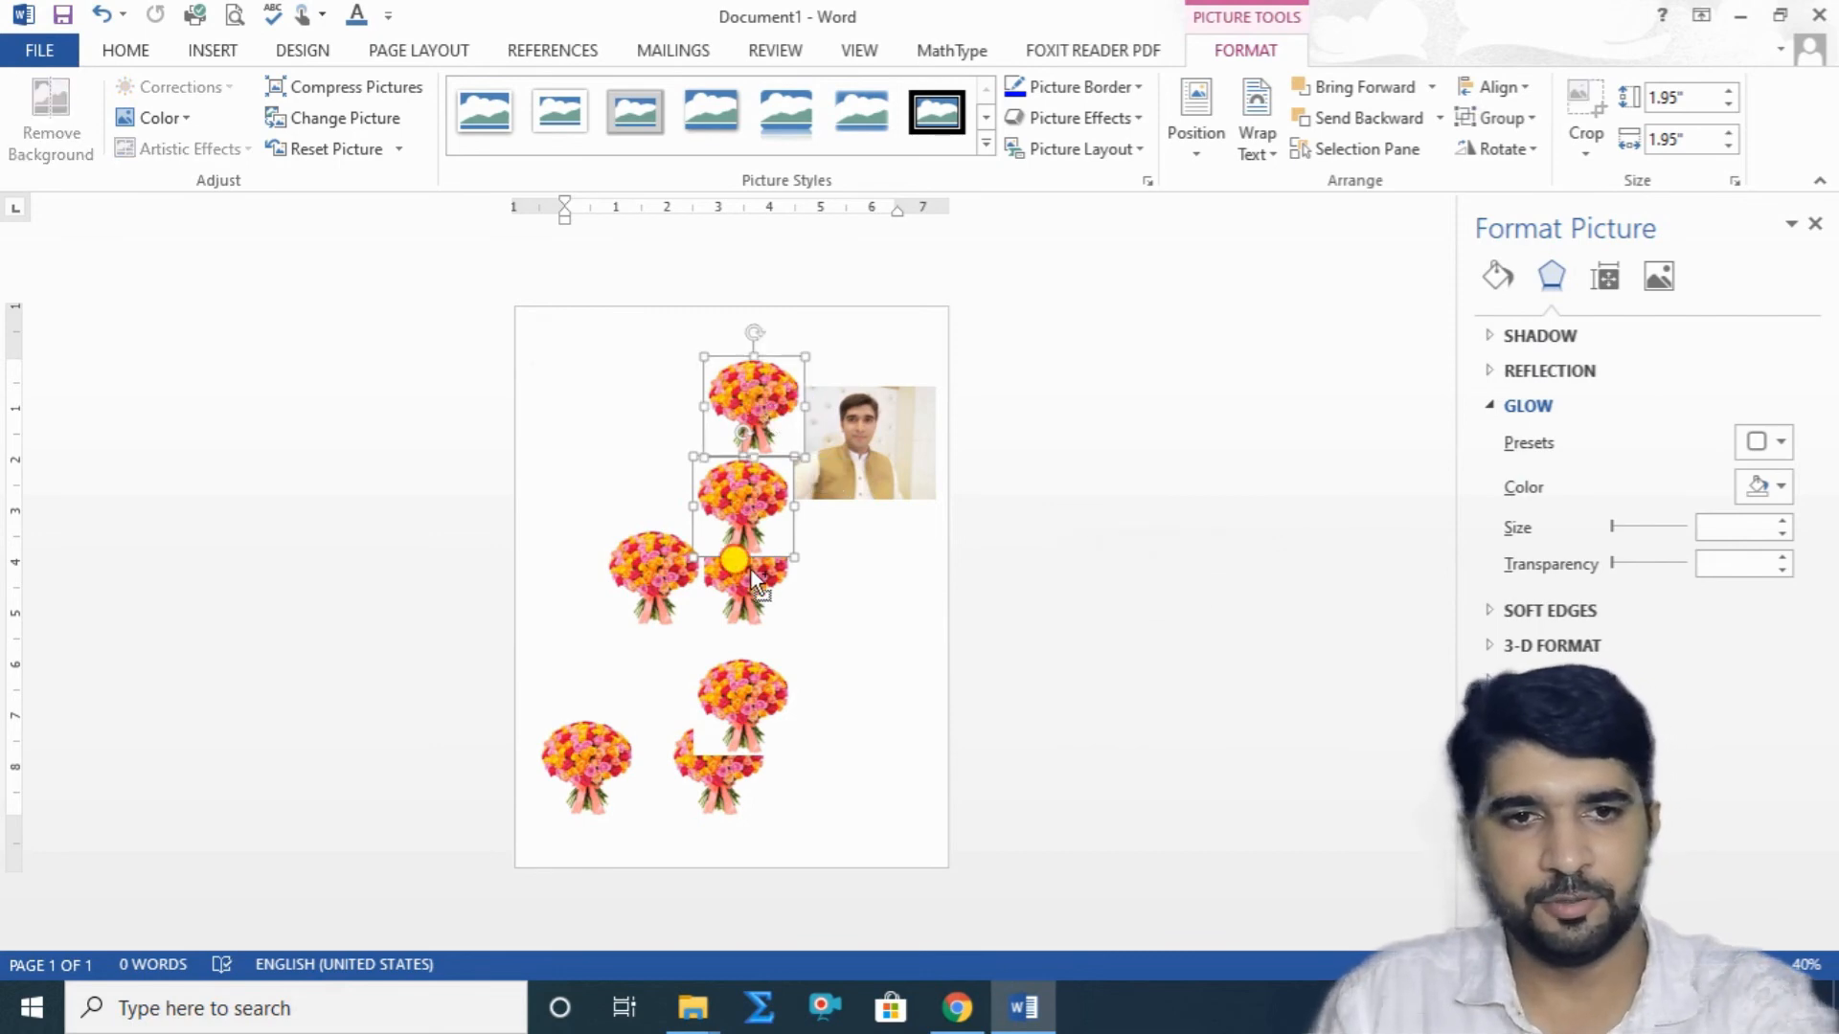
ctrl+click(728, 793)
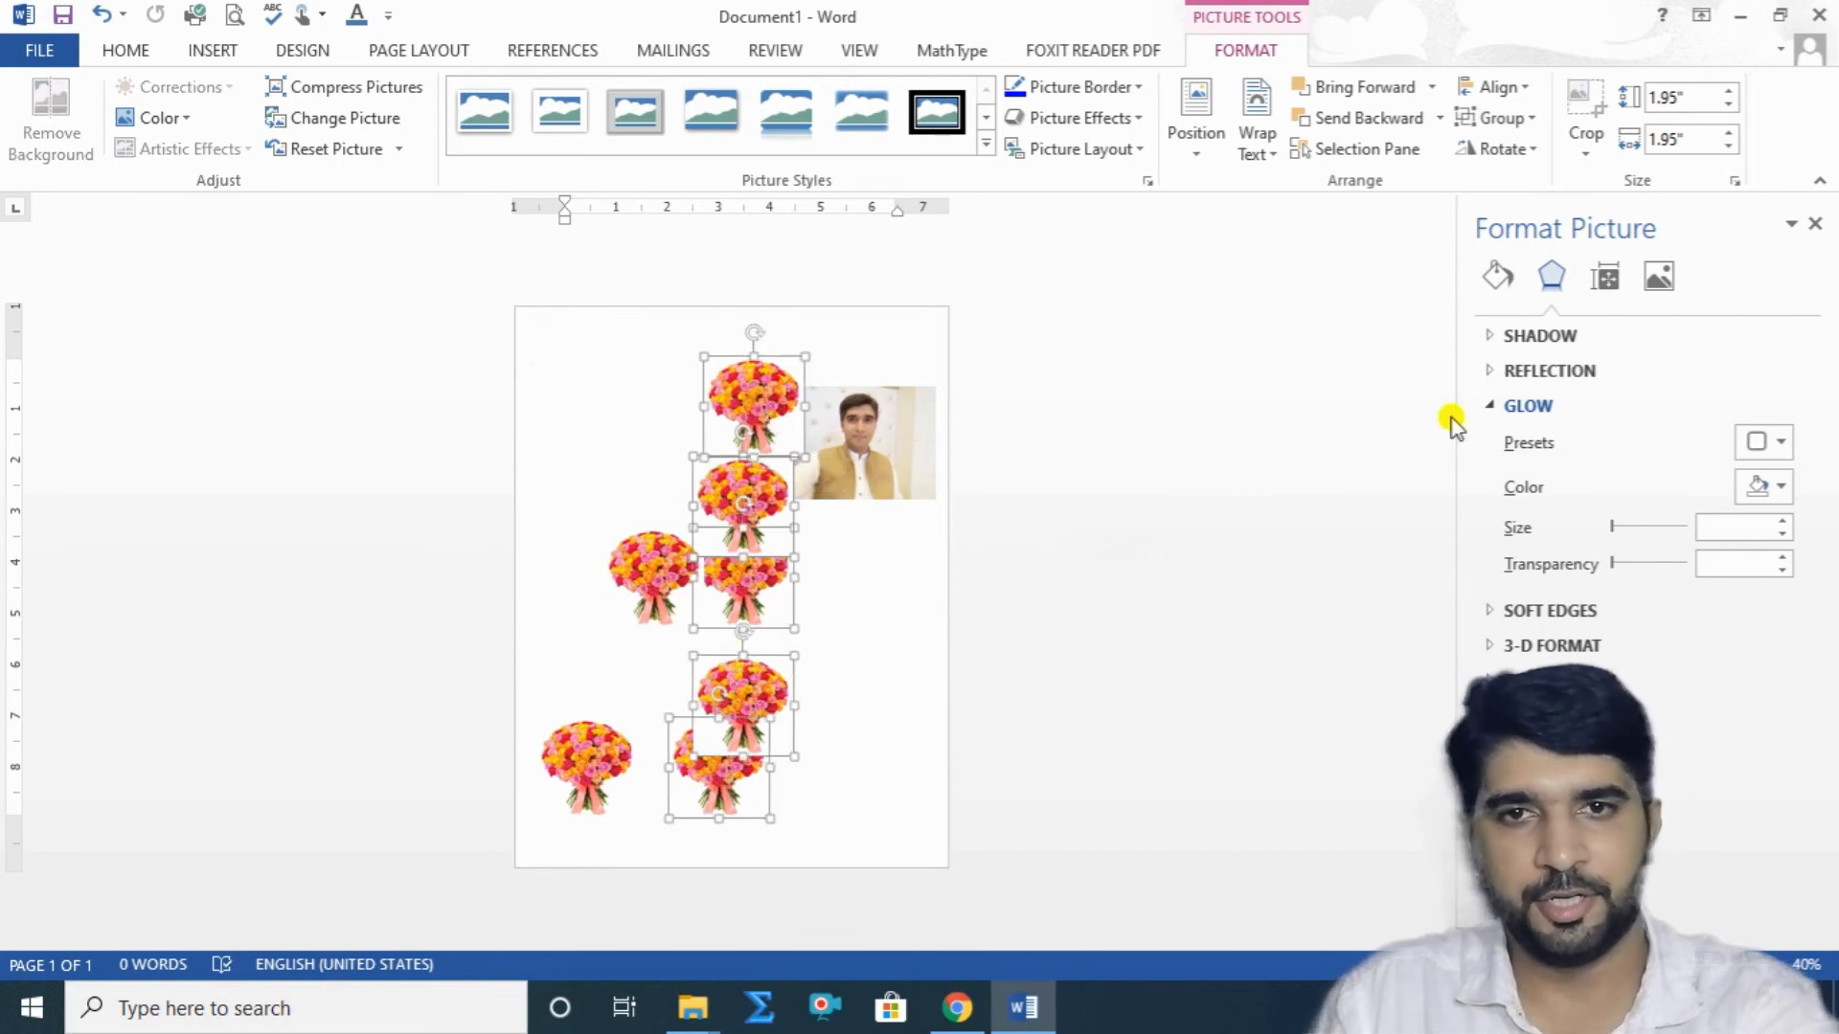
click(1522, 88)
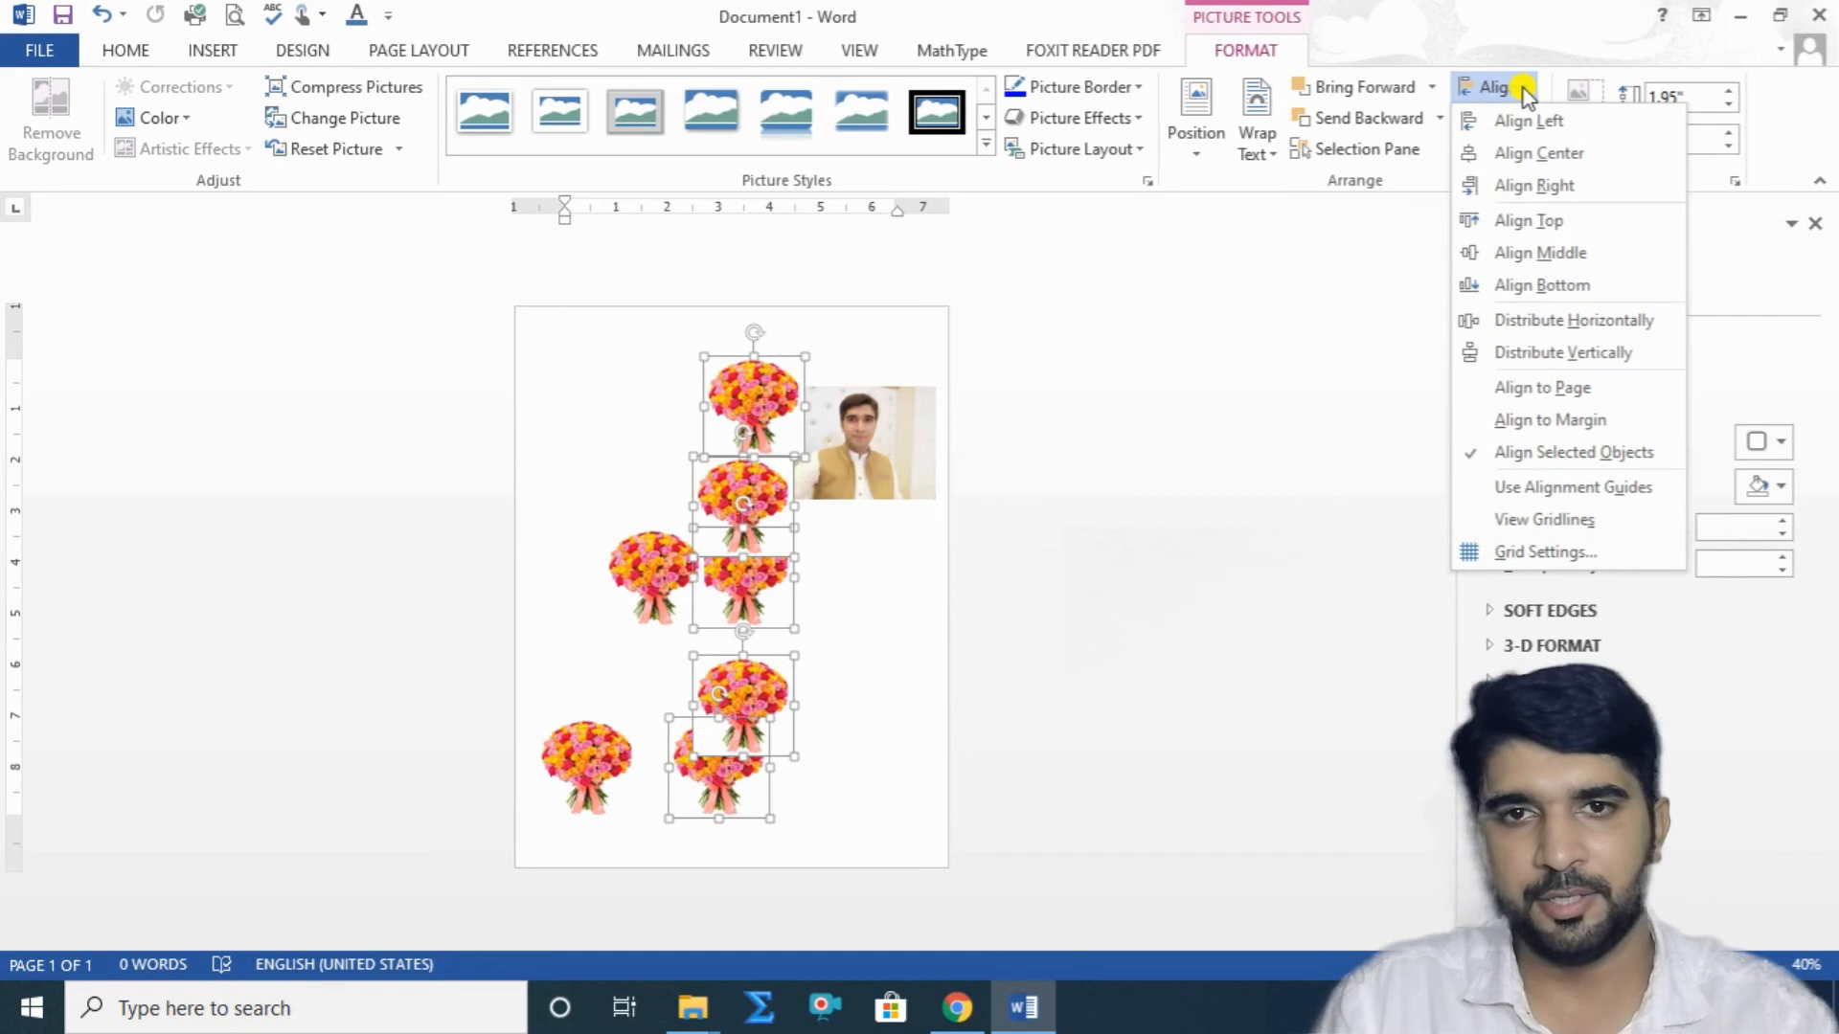
click(1532, 155)
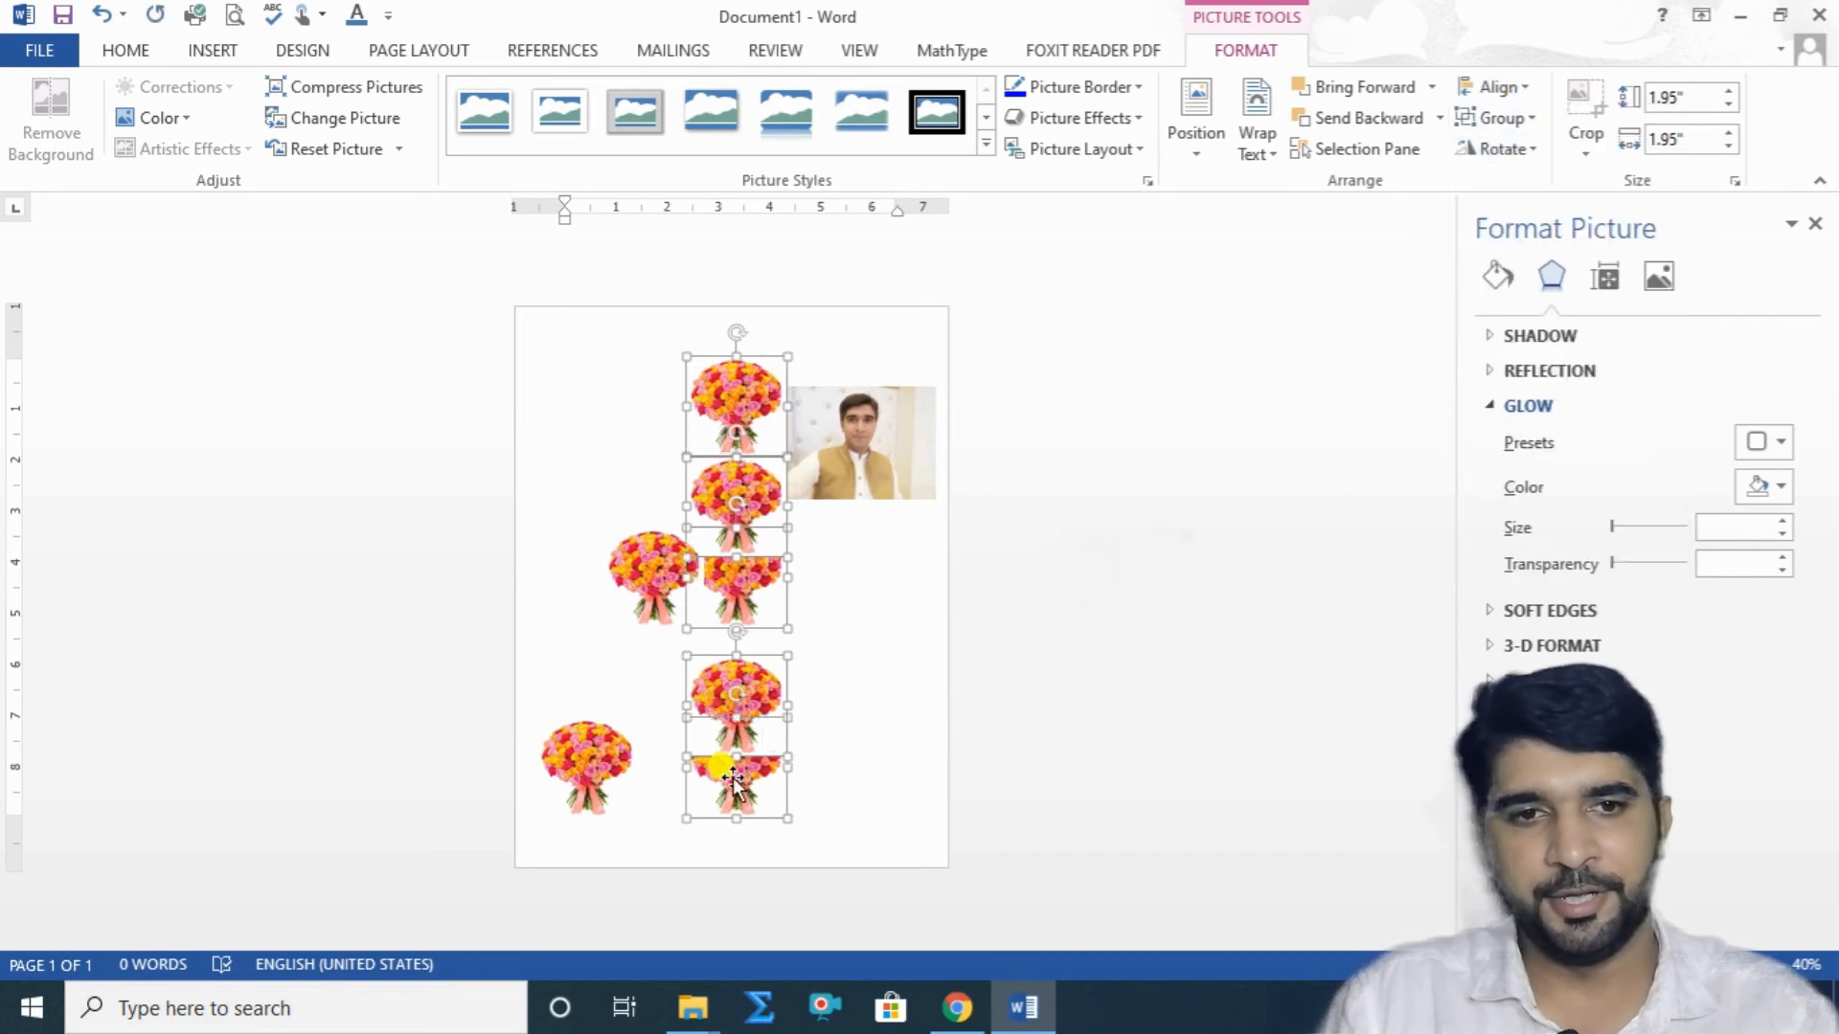
Move the aligned bouquet column toward the page's right edge and place the portrait picture to the left of its top bouquet.
drag(739, 402, 849, 410)
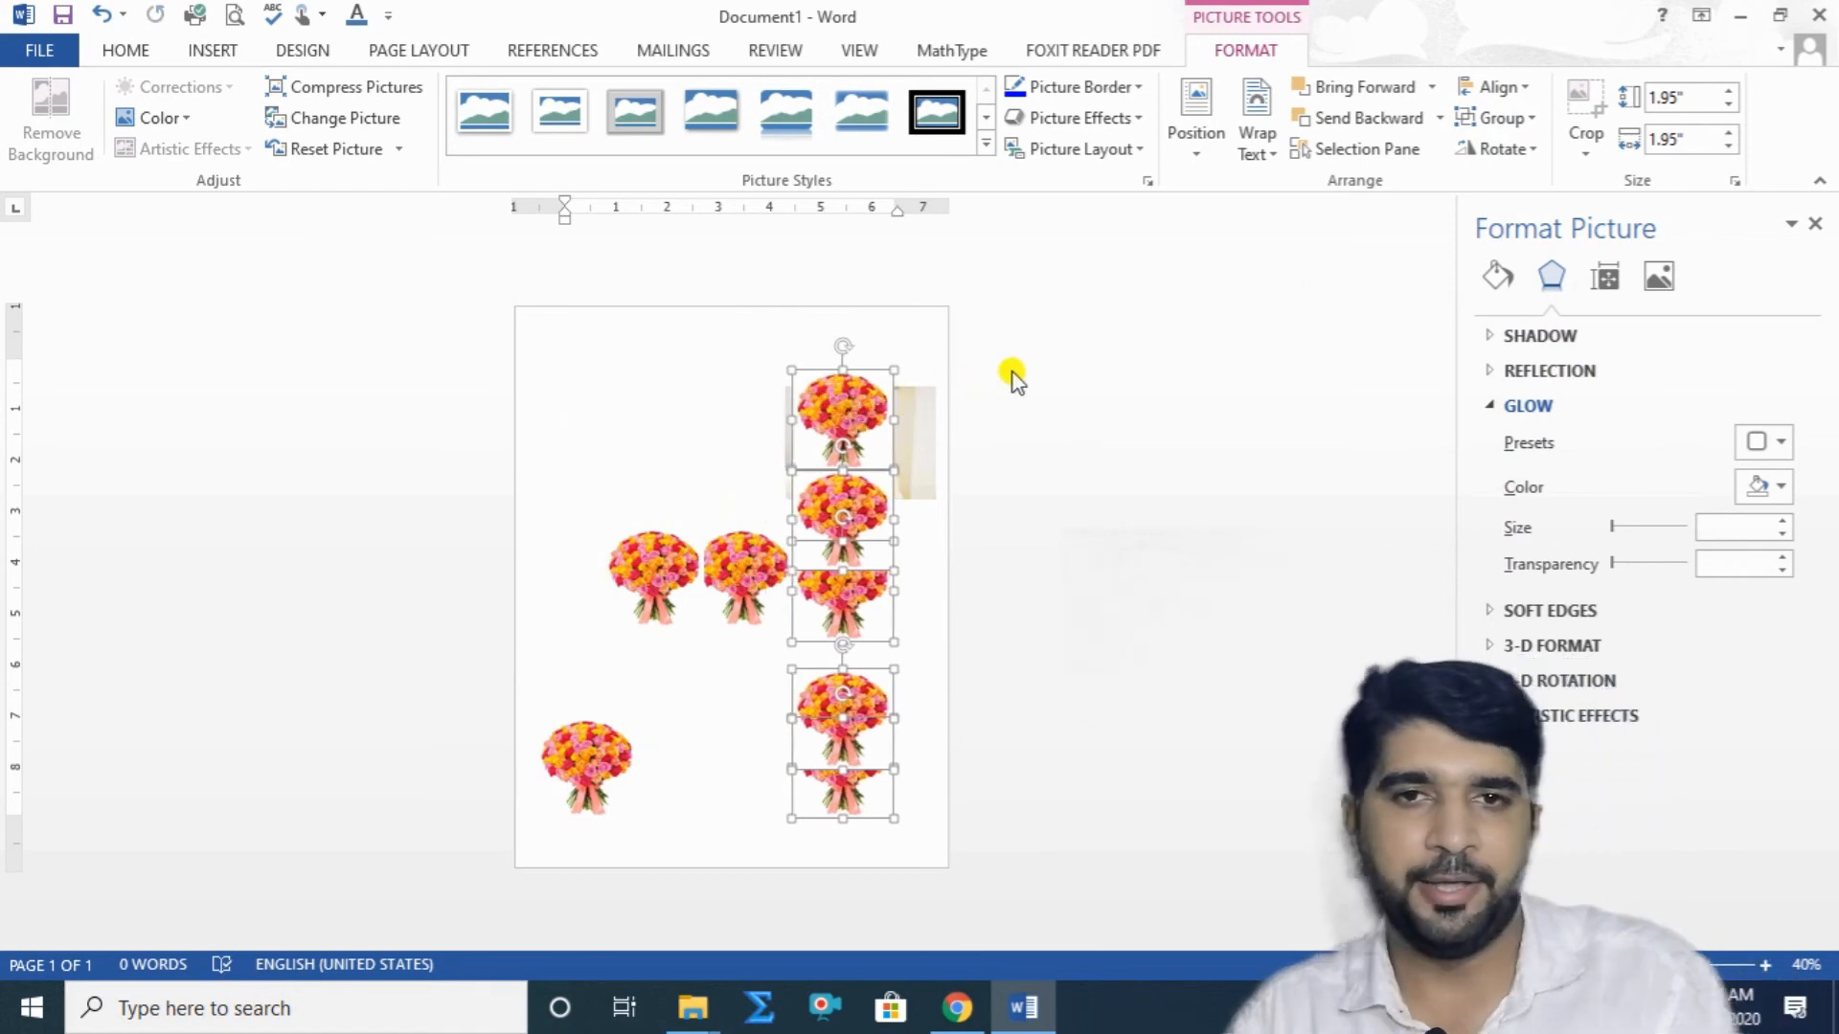
click(1081, 591)
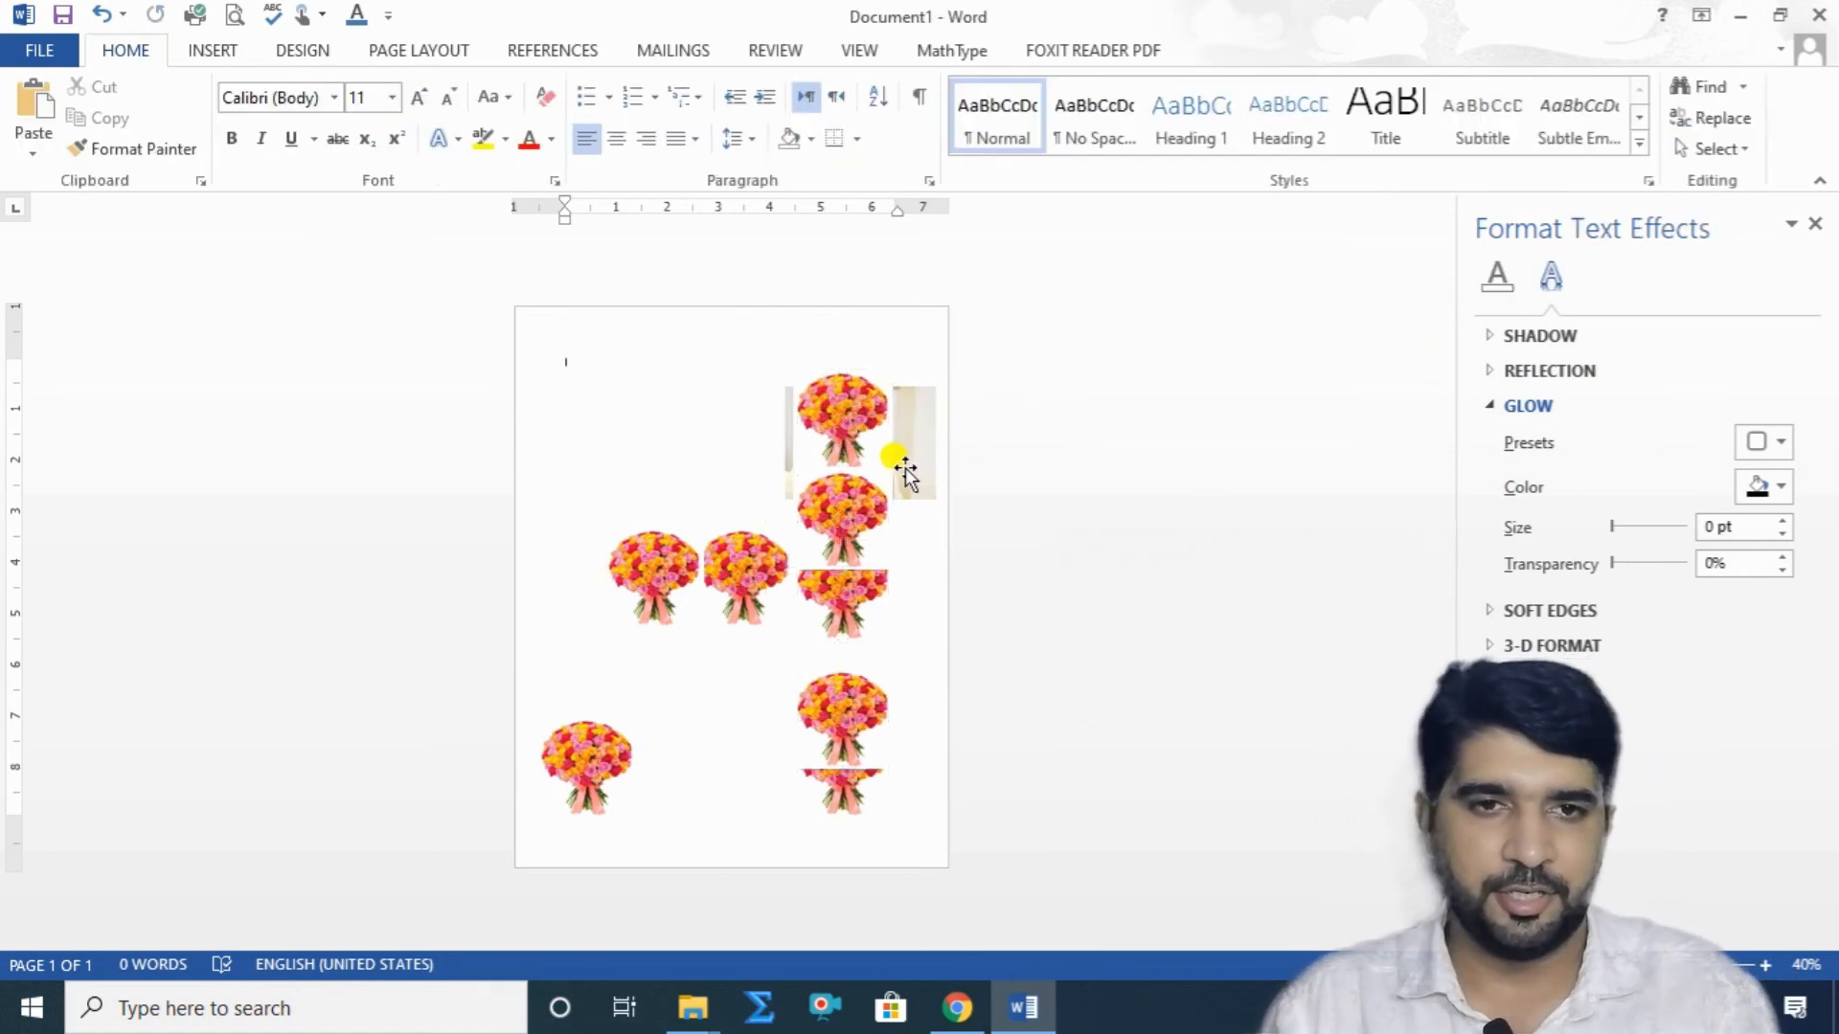
drag(910, 450, 728, 426)
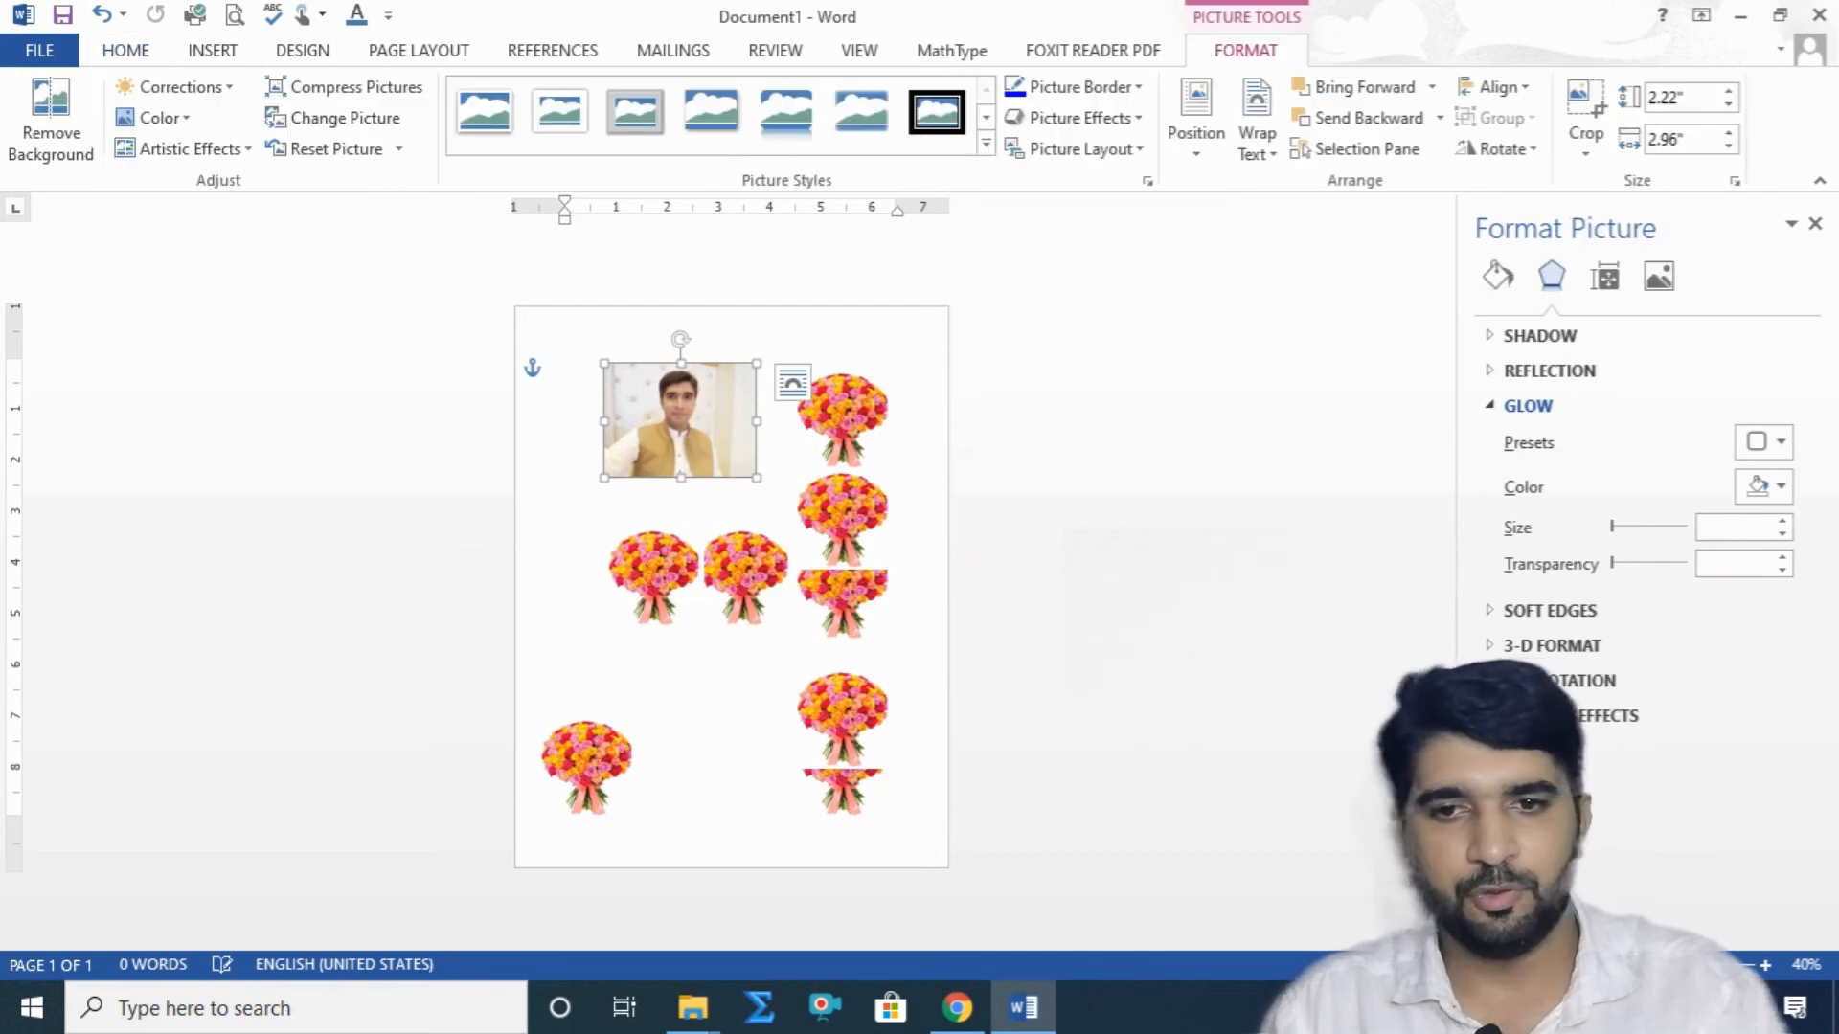
Try to rotate the portrait picture freely by hand and look over the available rotate and flip options.
click(1767, 967)
click(1767, 967)
click(1767, 967)
click(1767, 967)
click(1767, 967)
click(1767, 967)
click(1767, 967)
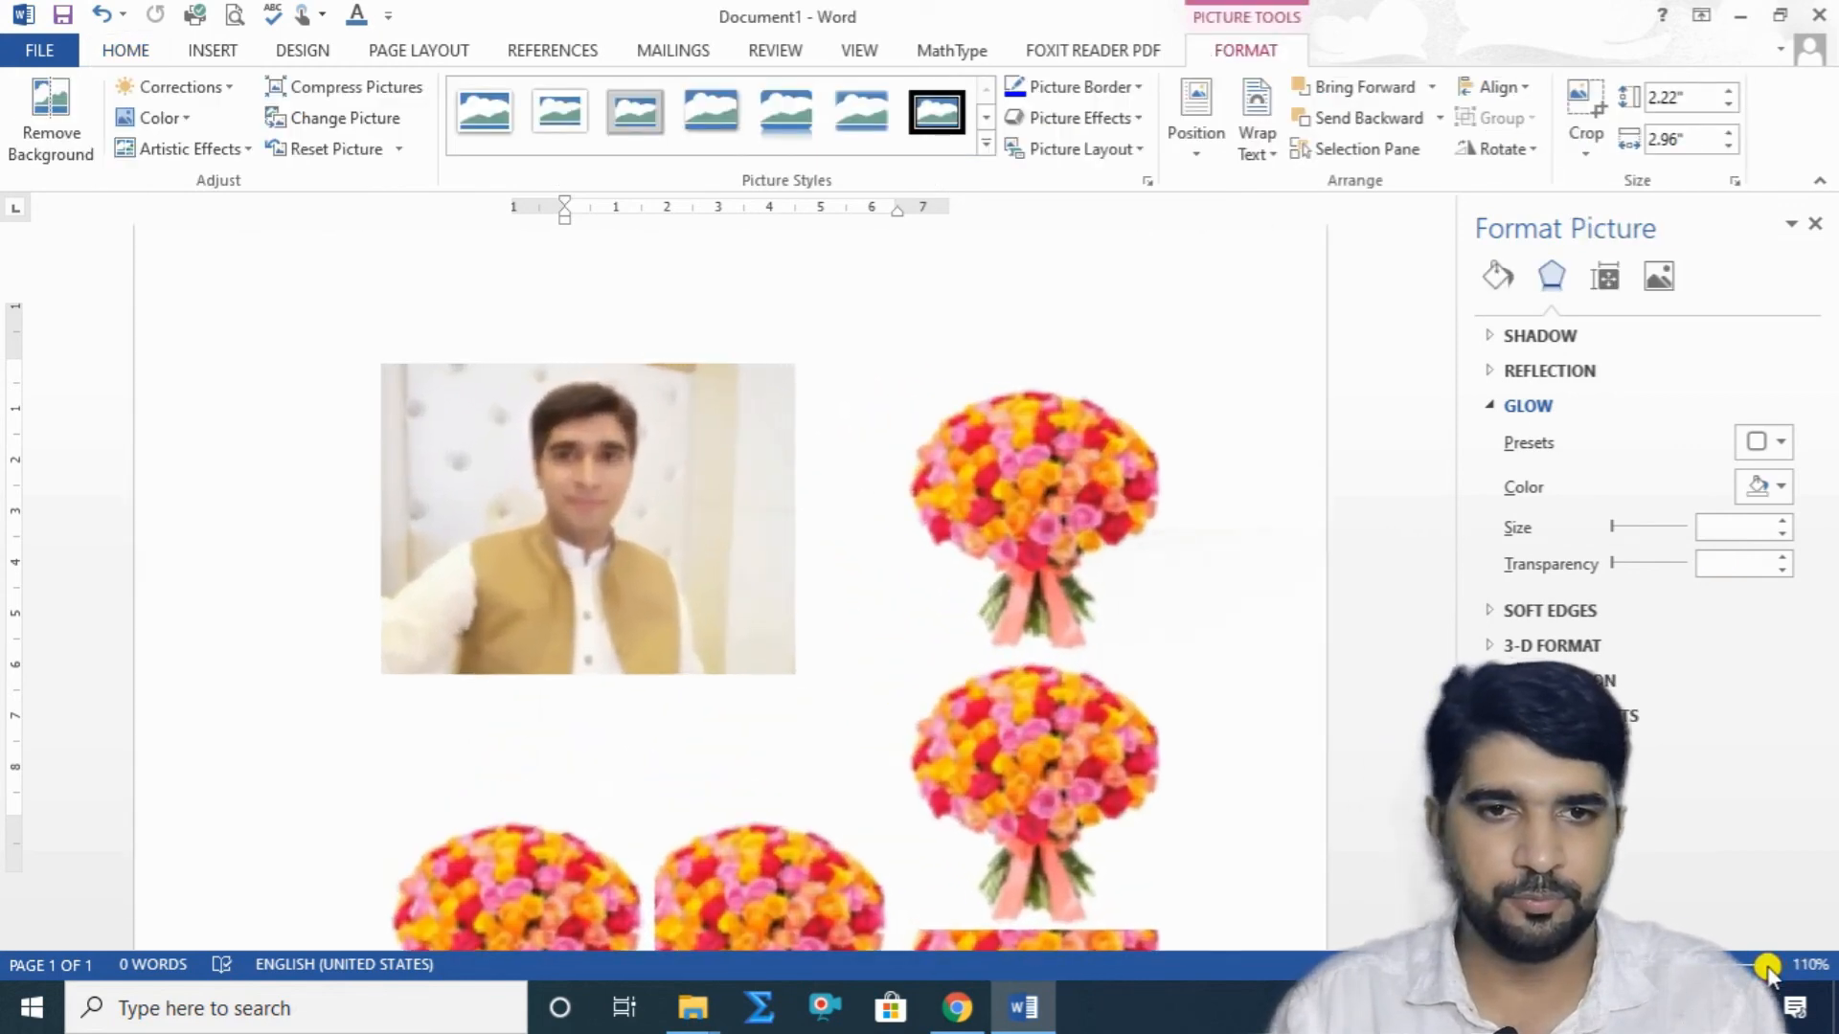
click(1767, 968)
click(1767, 968)
click(1767, 968)
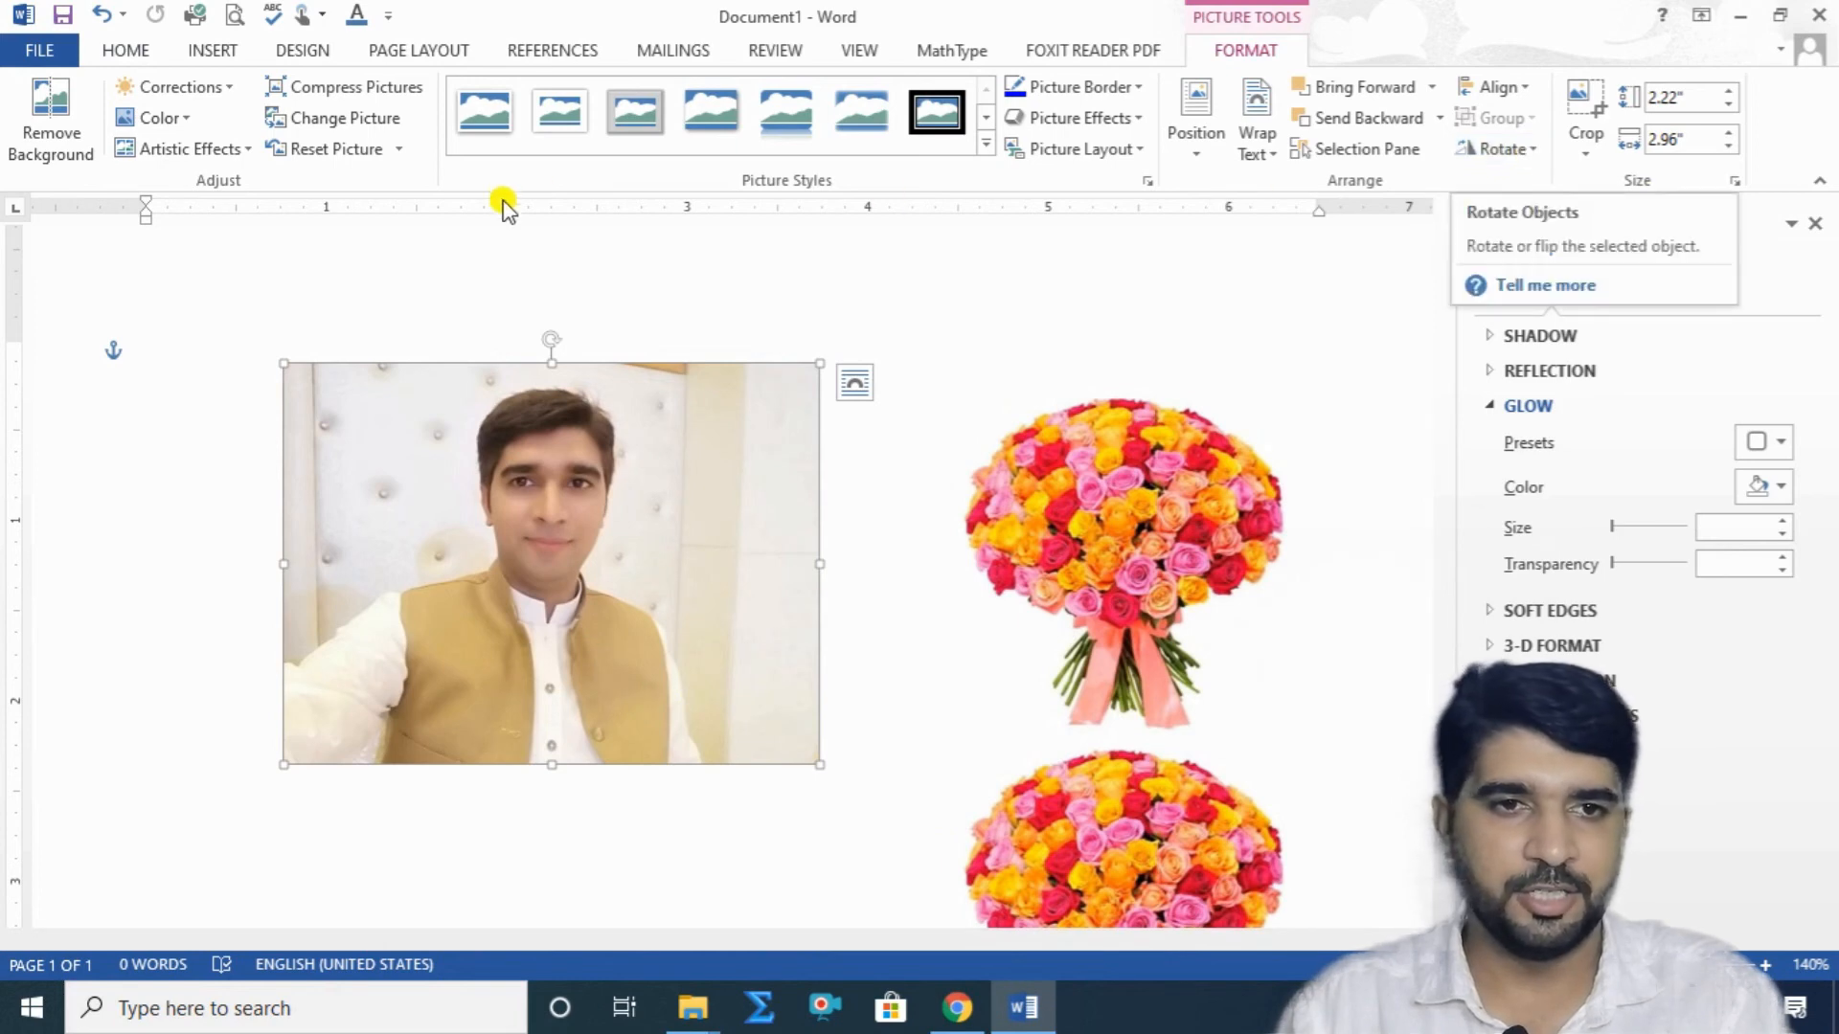
drag(553, 335, 534, 370)
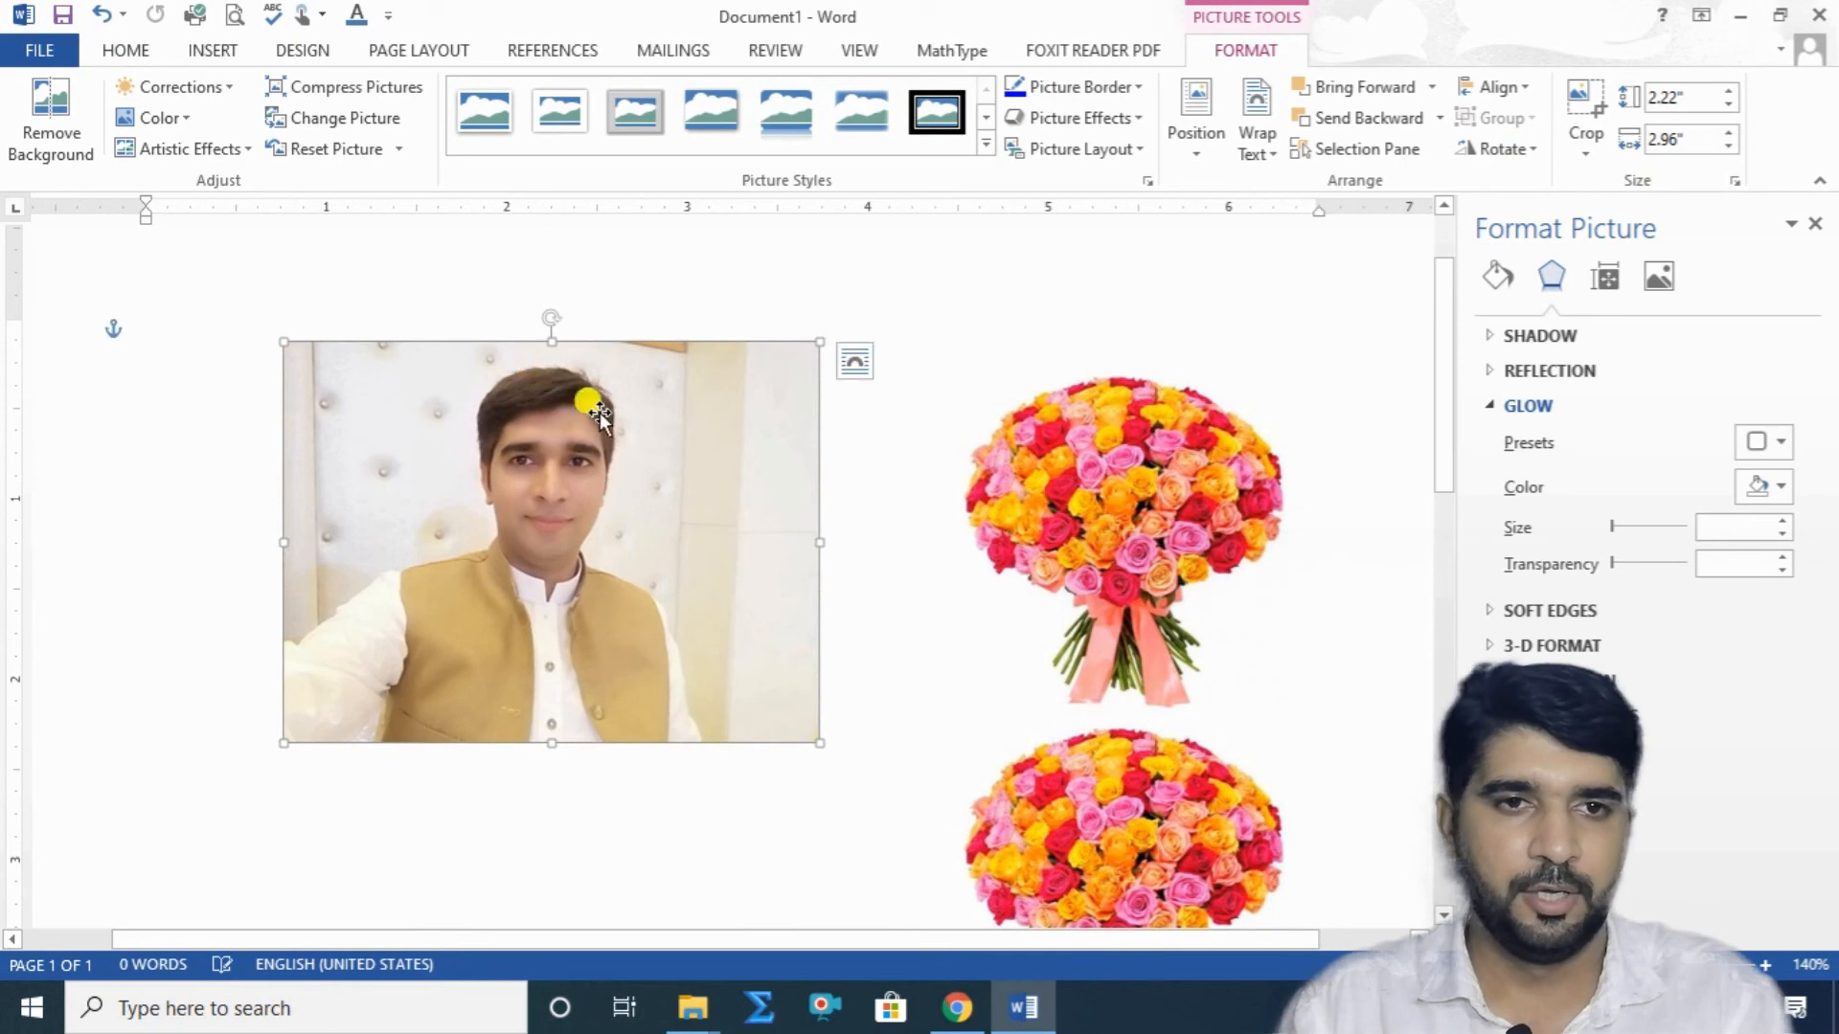
click(1532, 152)
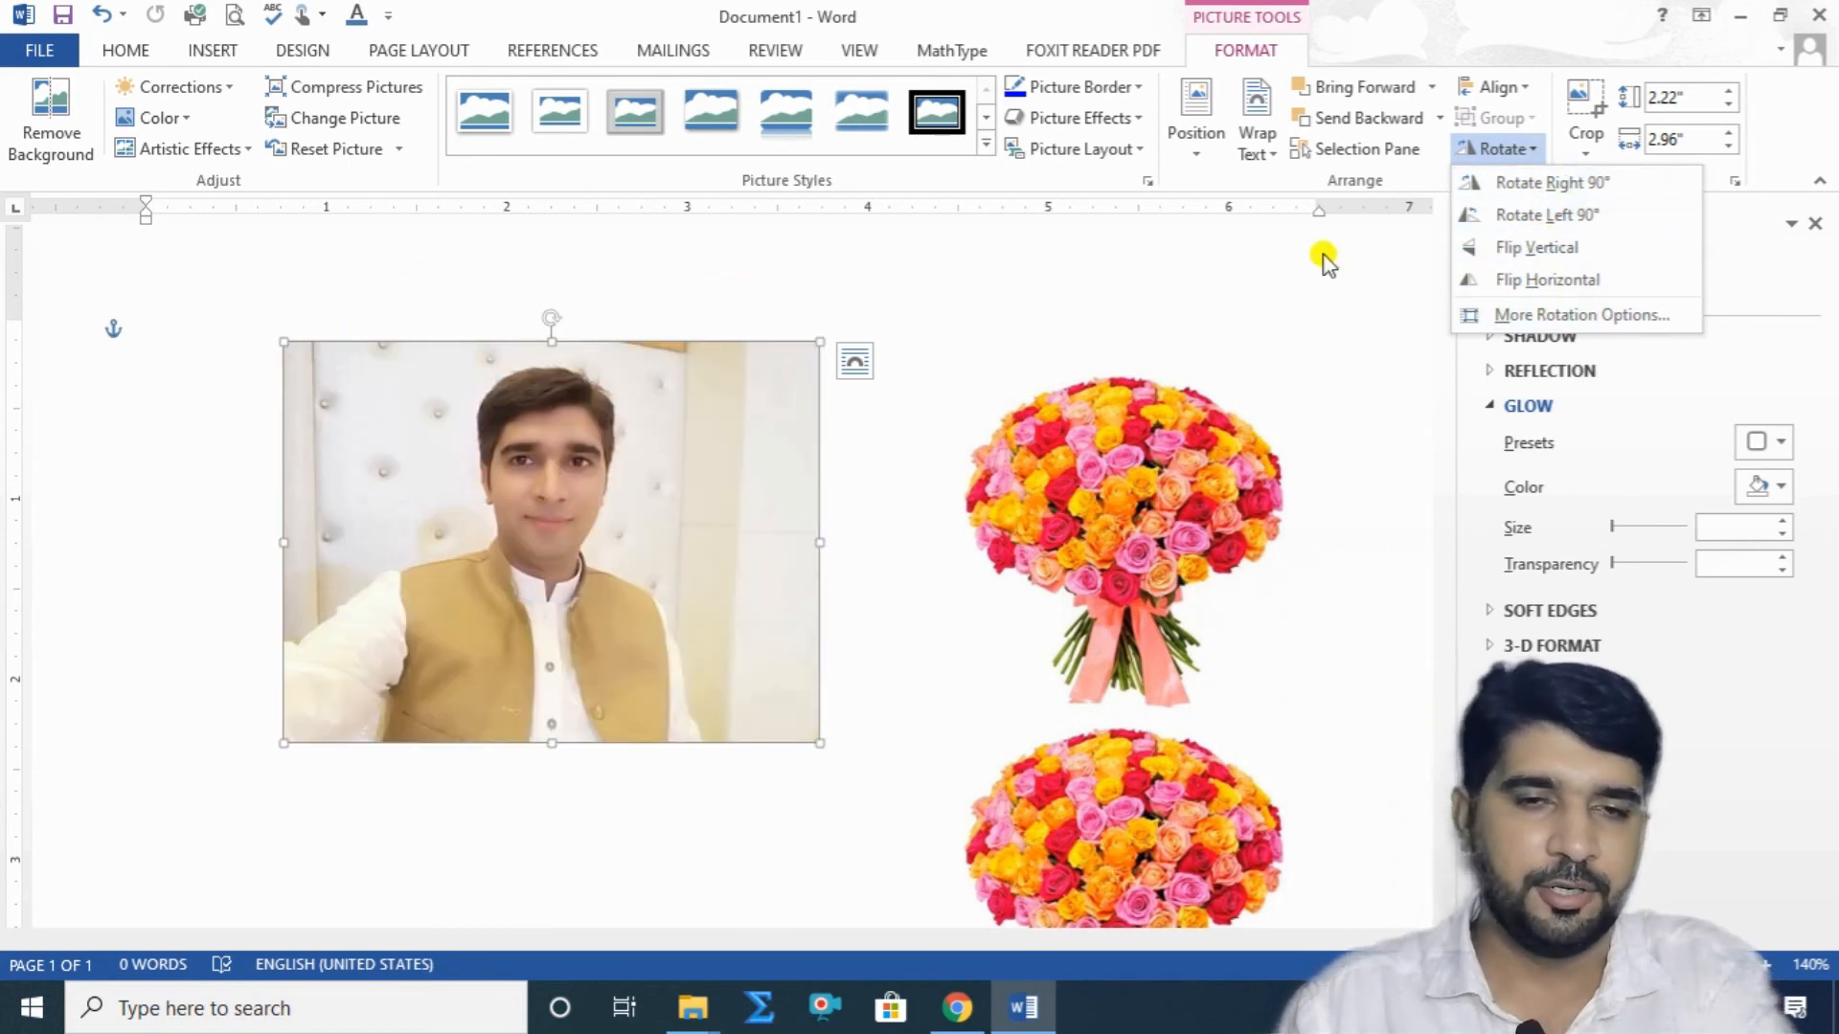
click(914, 360)
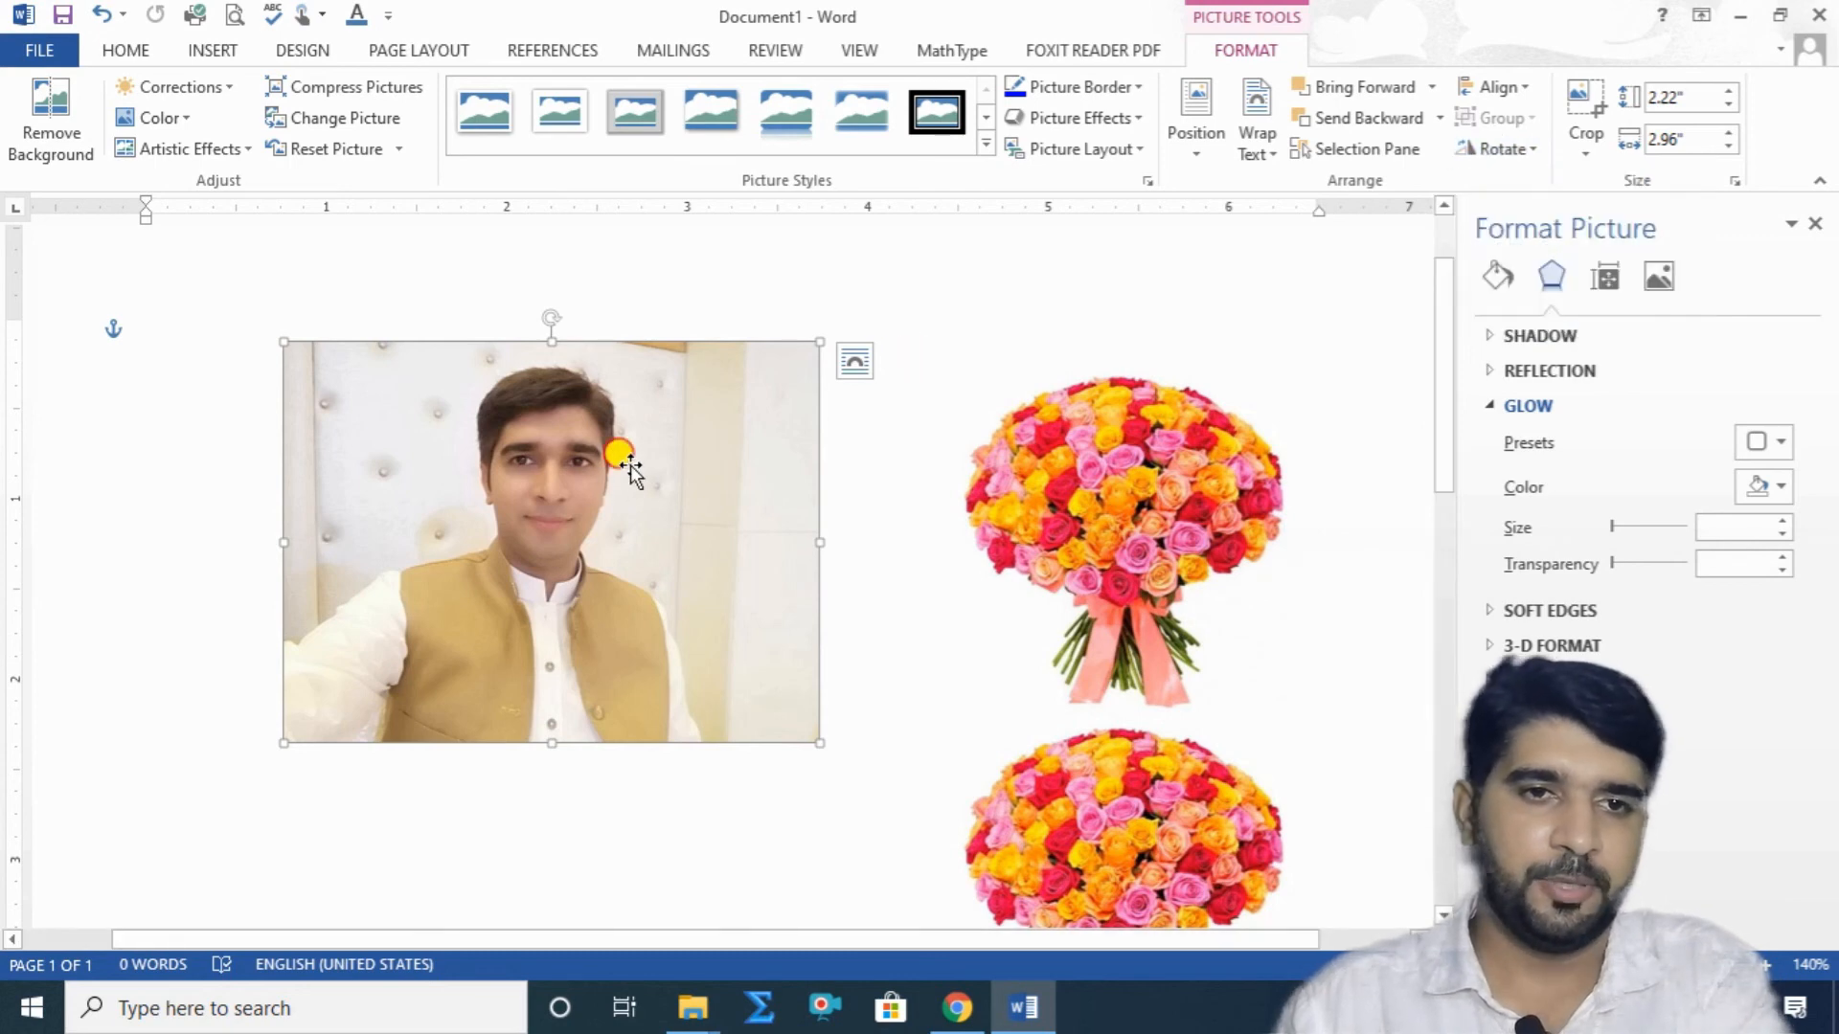
Crop the portrait picture's right and left sides to a width of about 1.97" and shift the picture slightly to the right.
click(1583, 98)
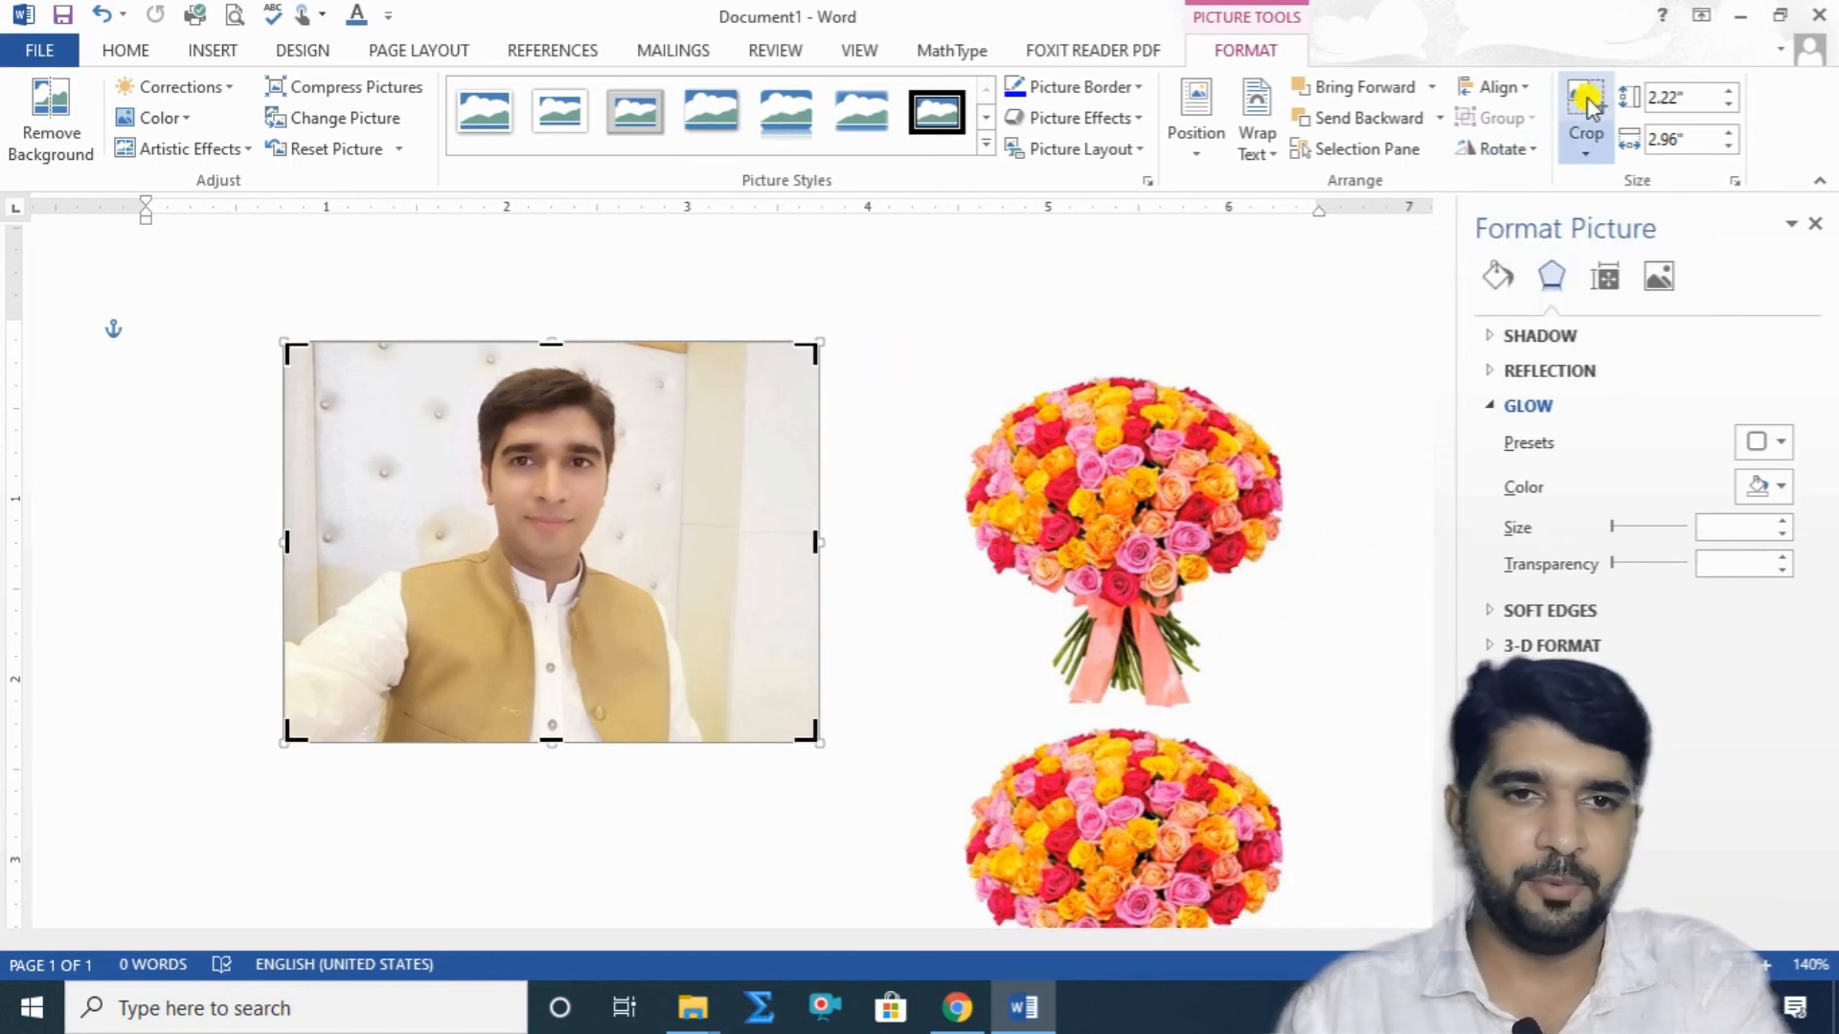
drag(816, 542, 707, 543)
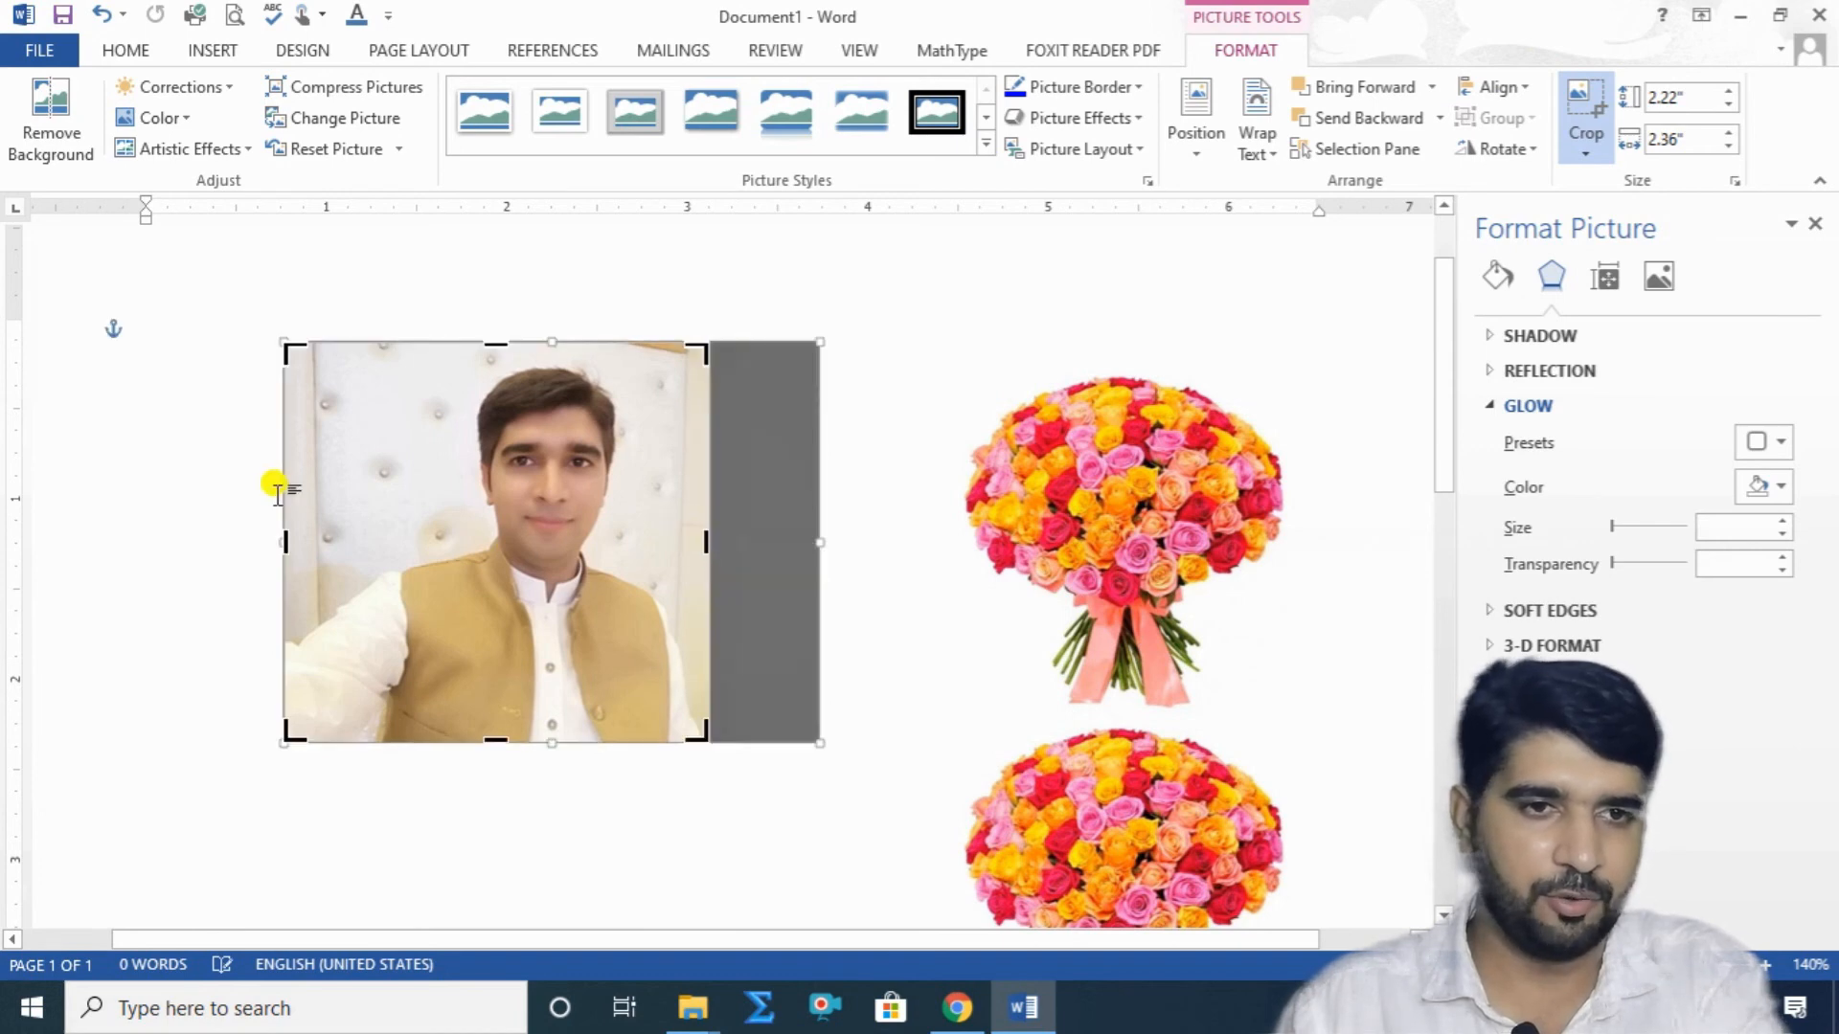
drag(285, 544, 333, 539)
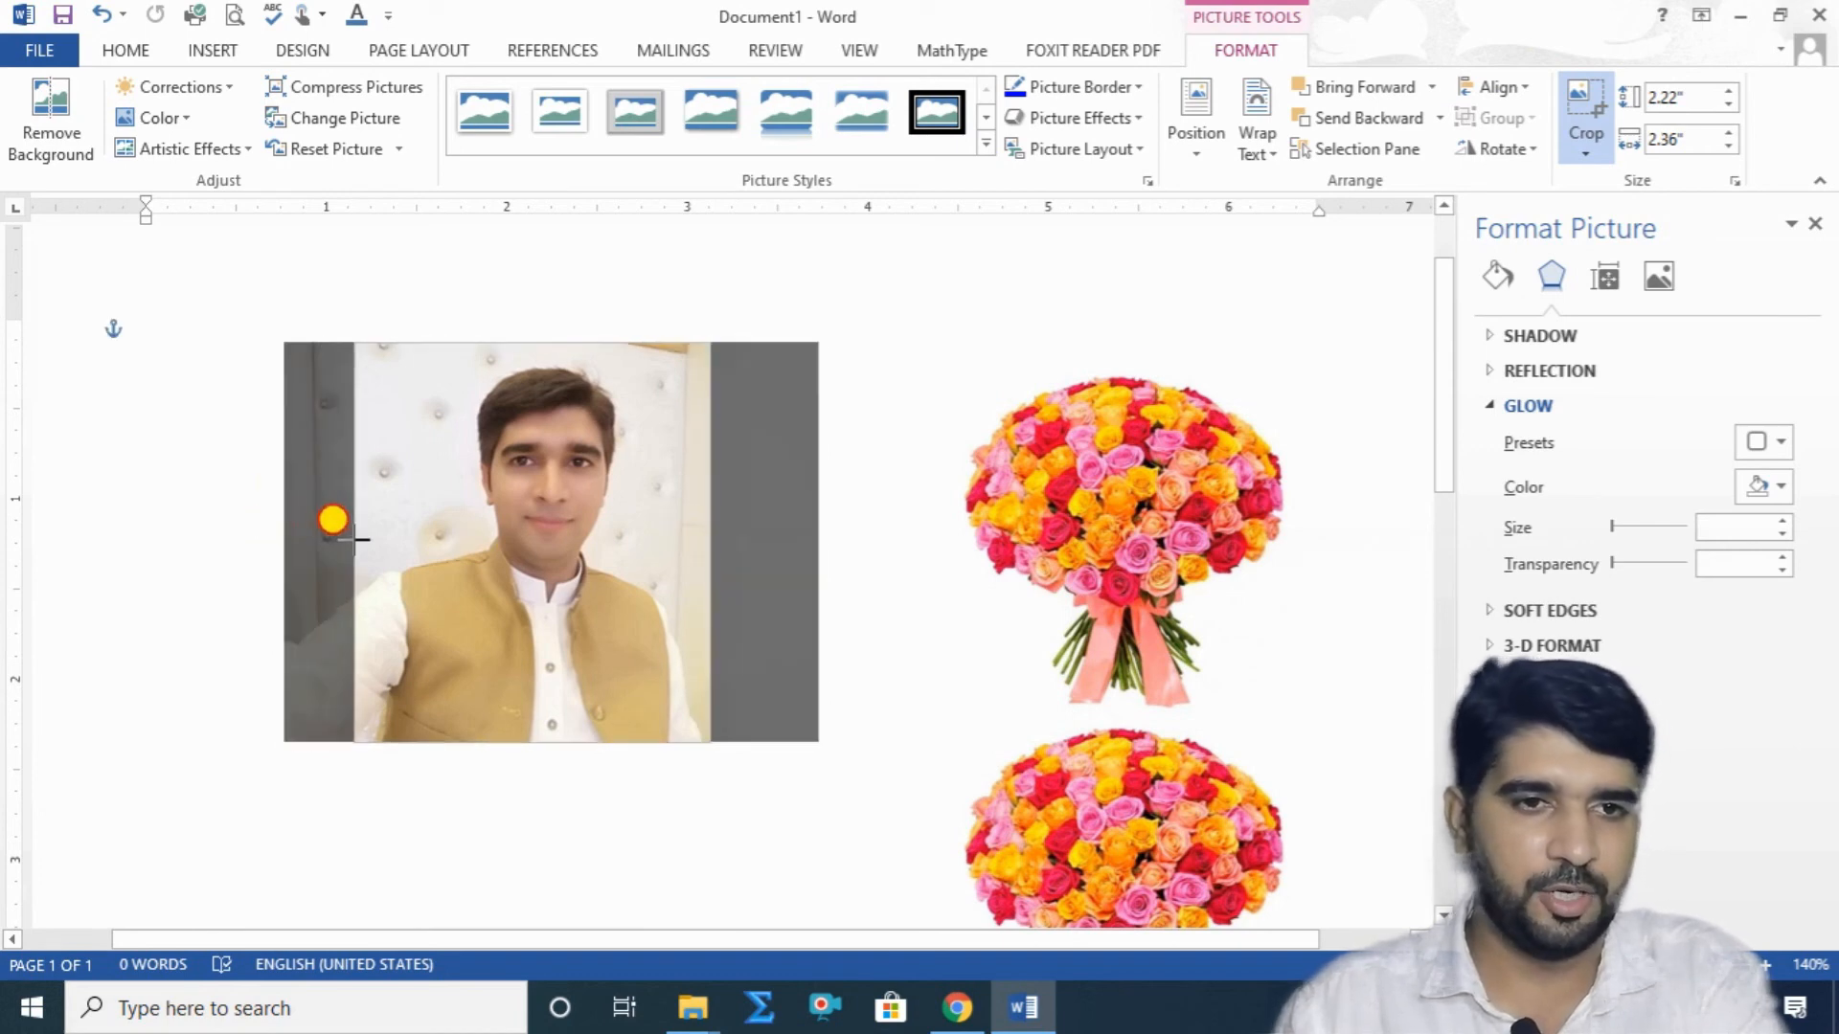
click(1009, 378)
drag(609, 531, 701, 490)
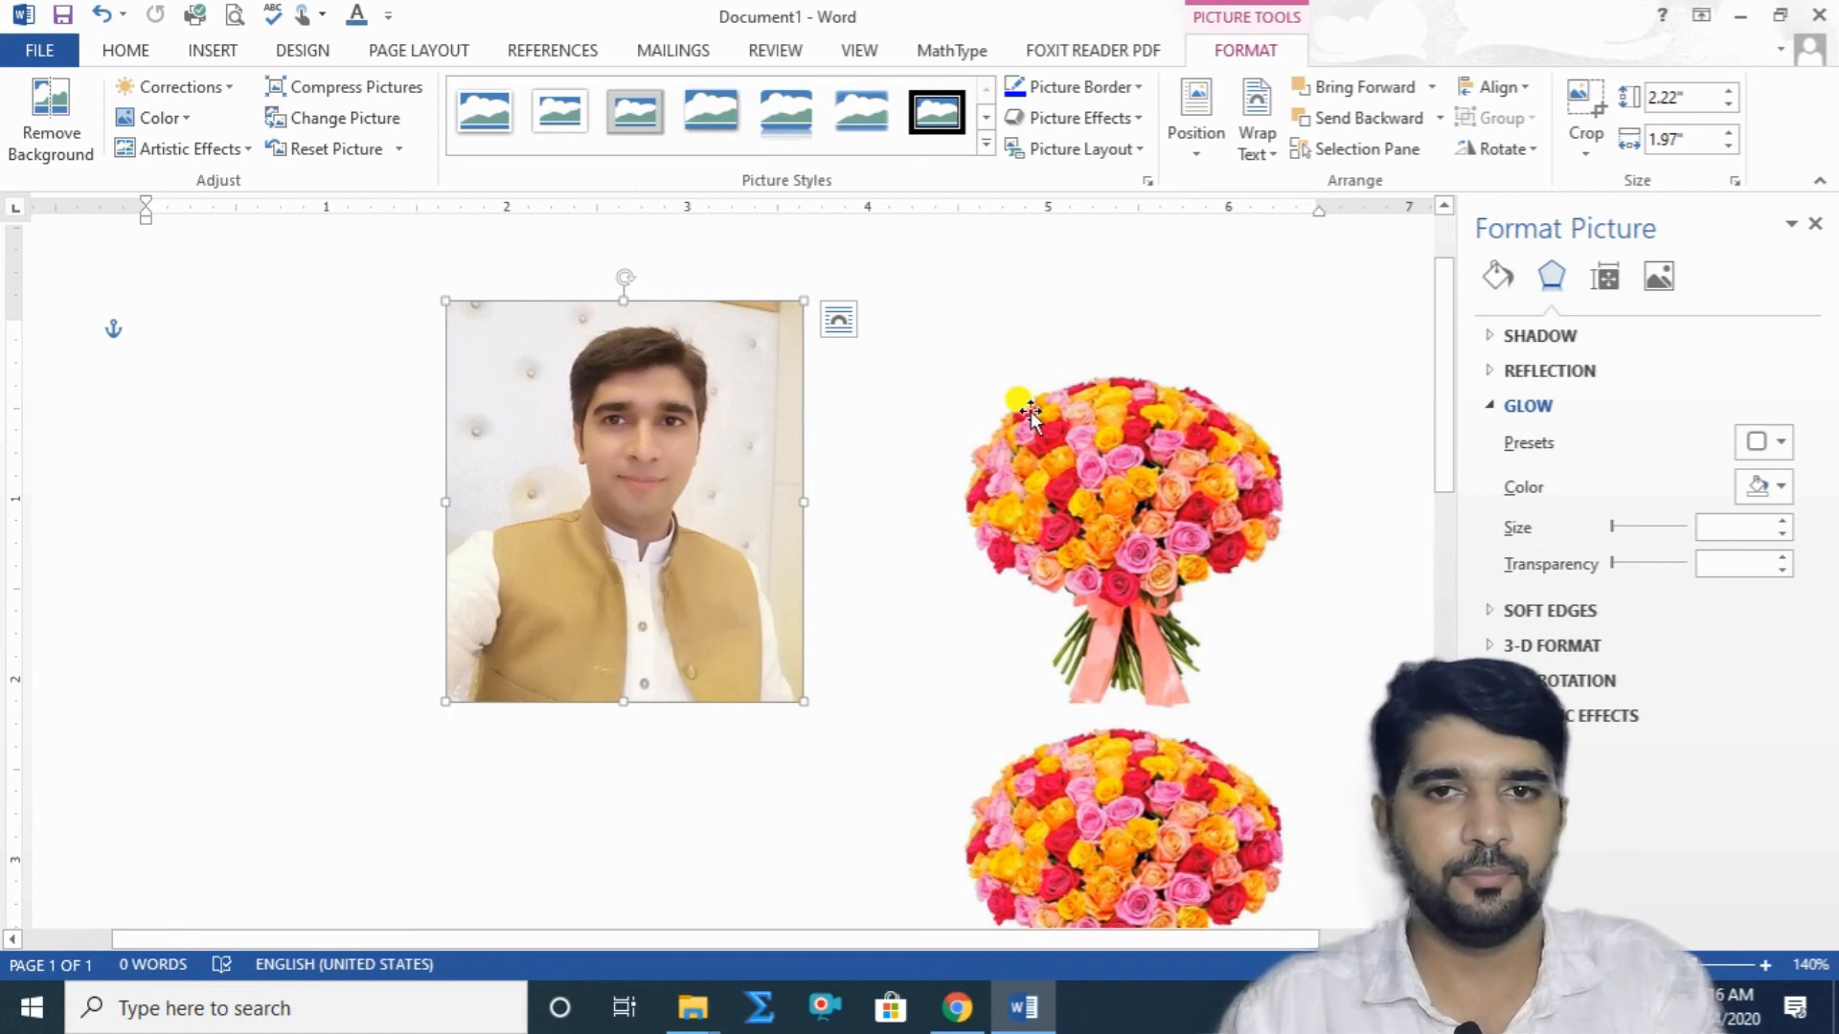
Crop the portrait picture to the basic oval shape.
click(1587, 151)
mouse_move(1605, 224)
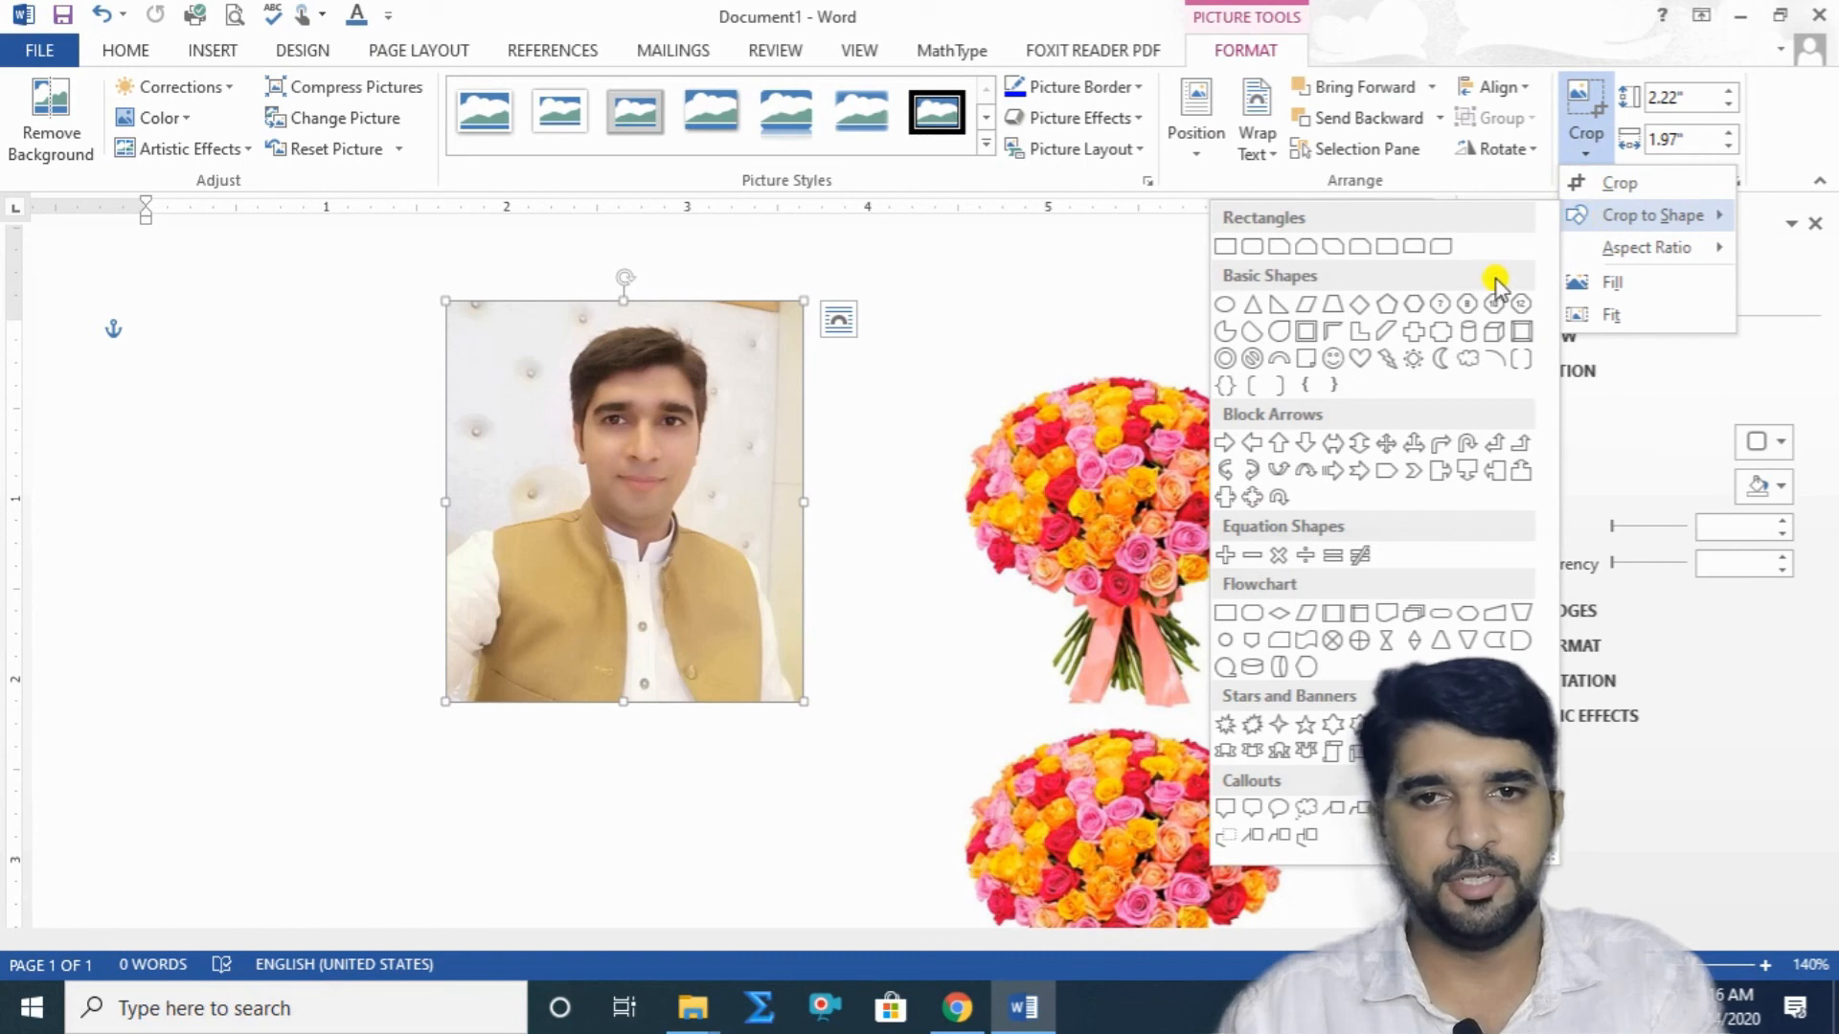
click(1227, 305)
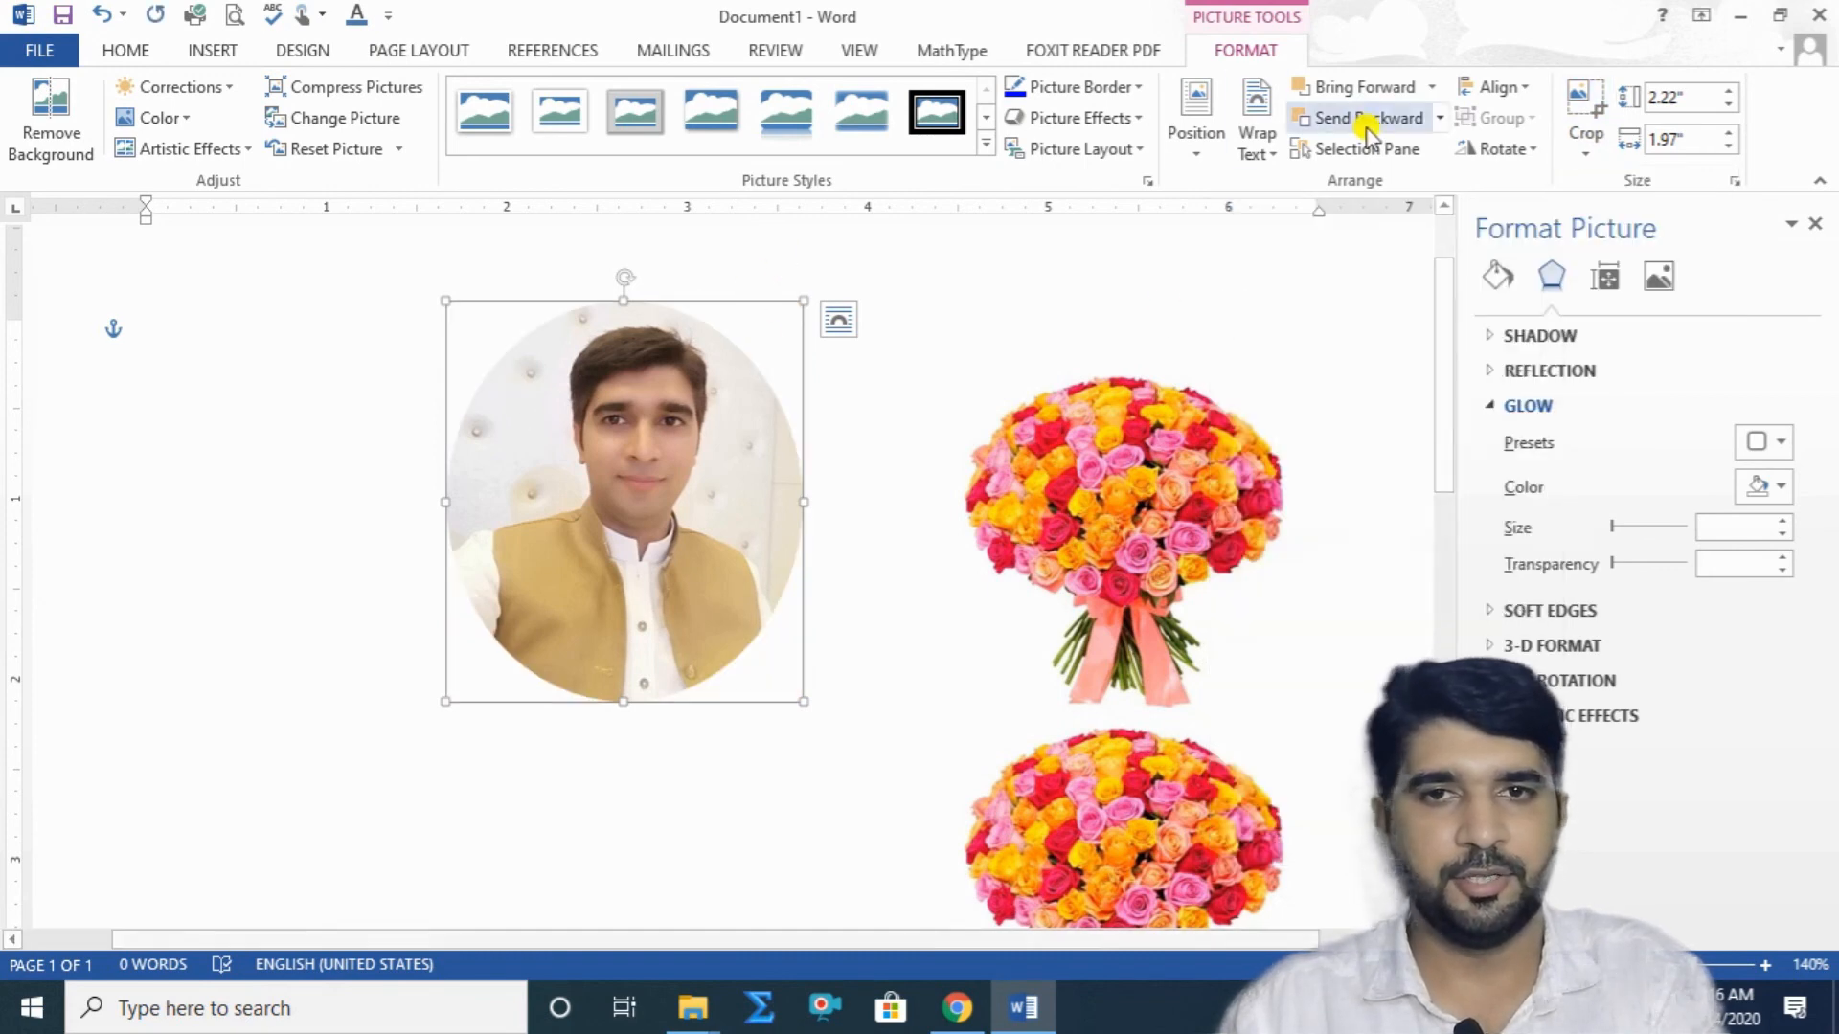
Crop the portrait picture to the heart shape.
click(1586, 158)
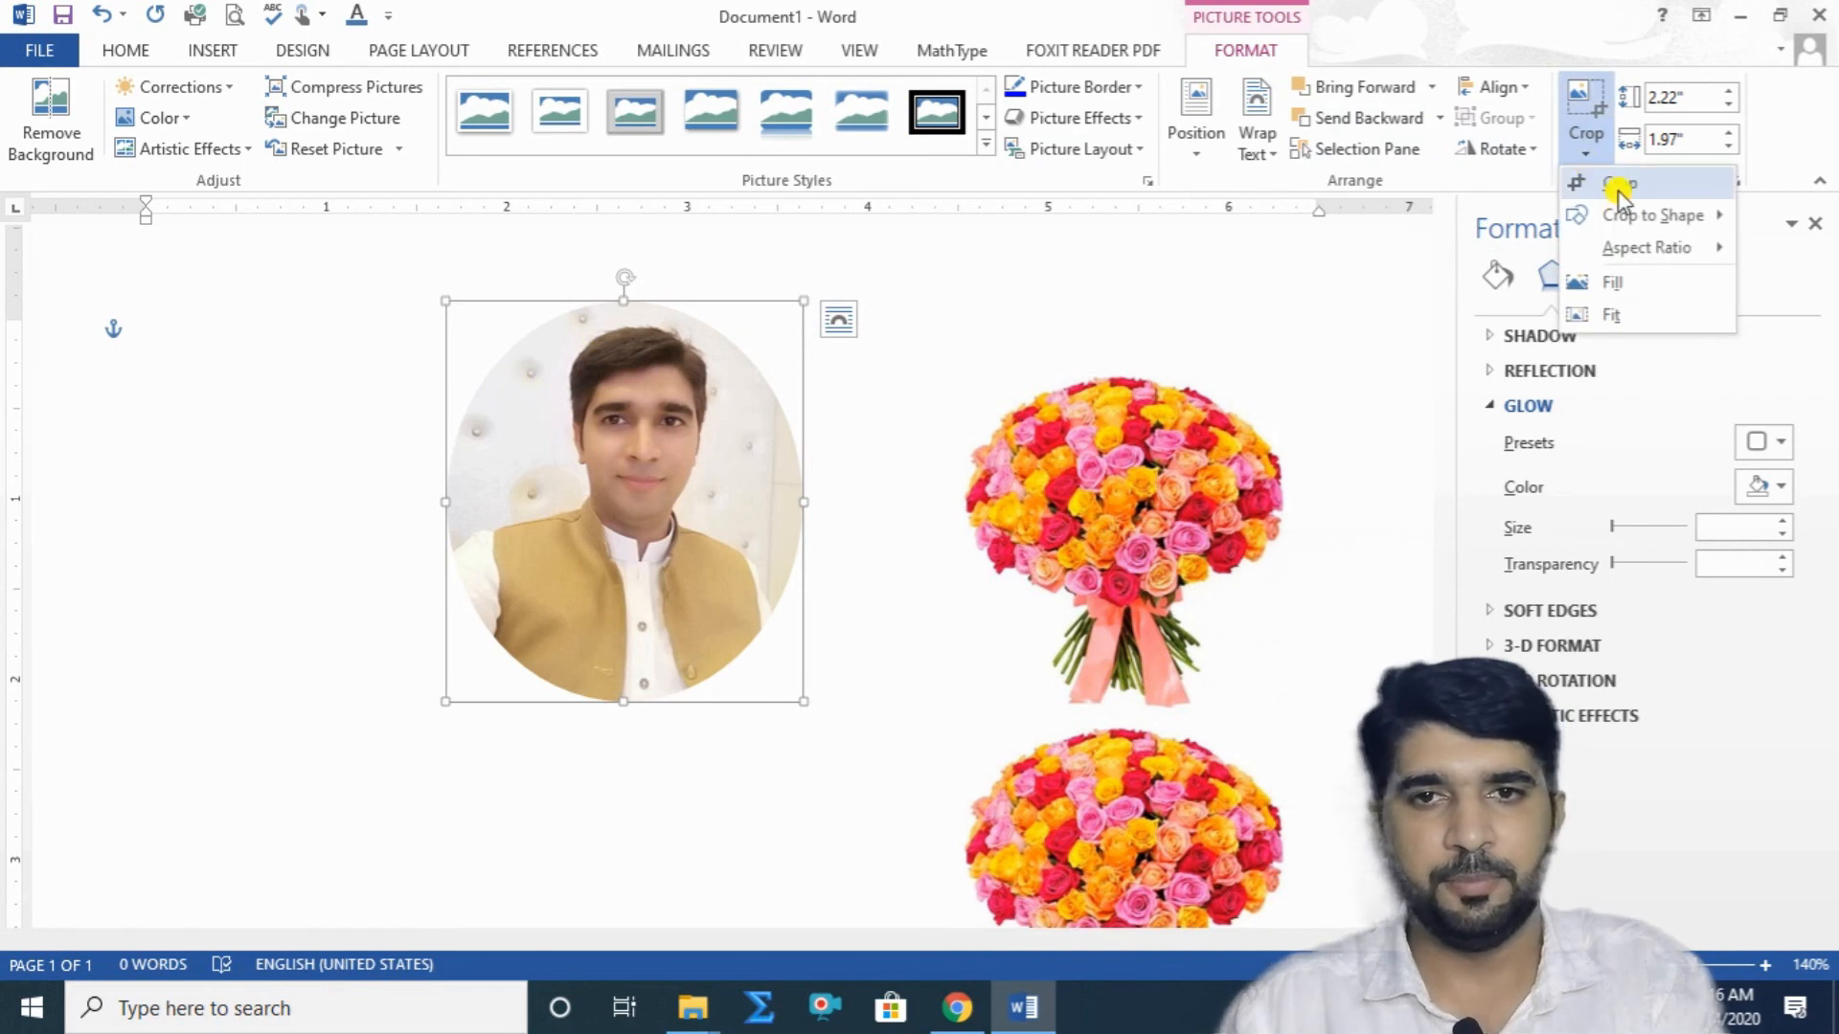
mouse_move(1628, 217)
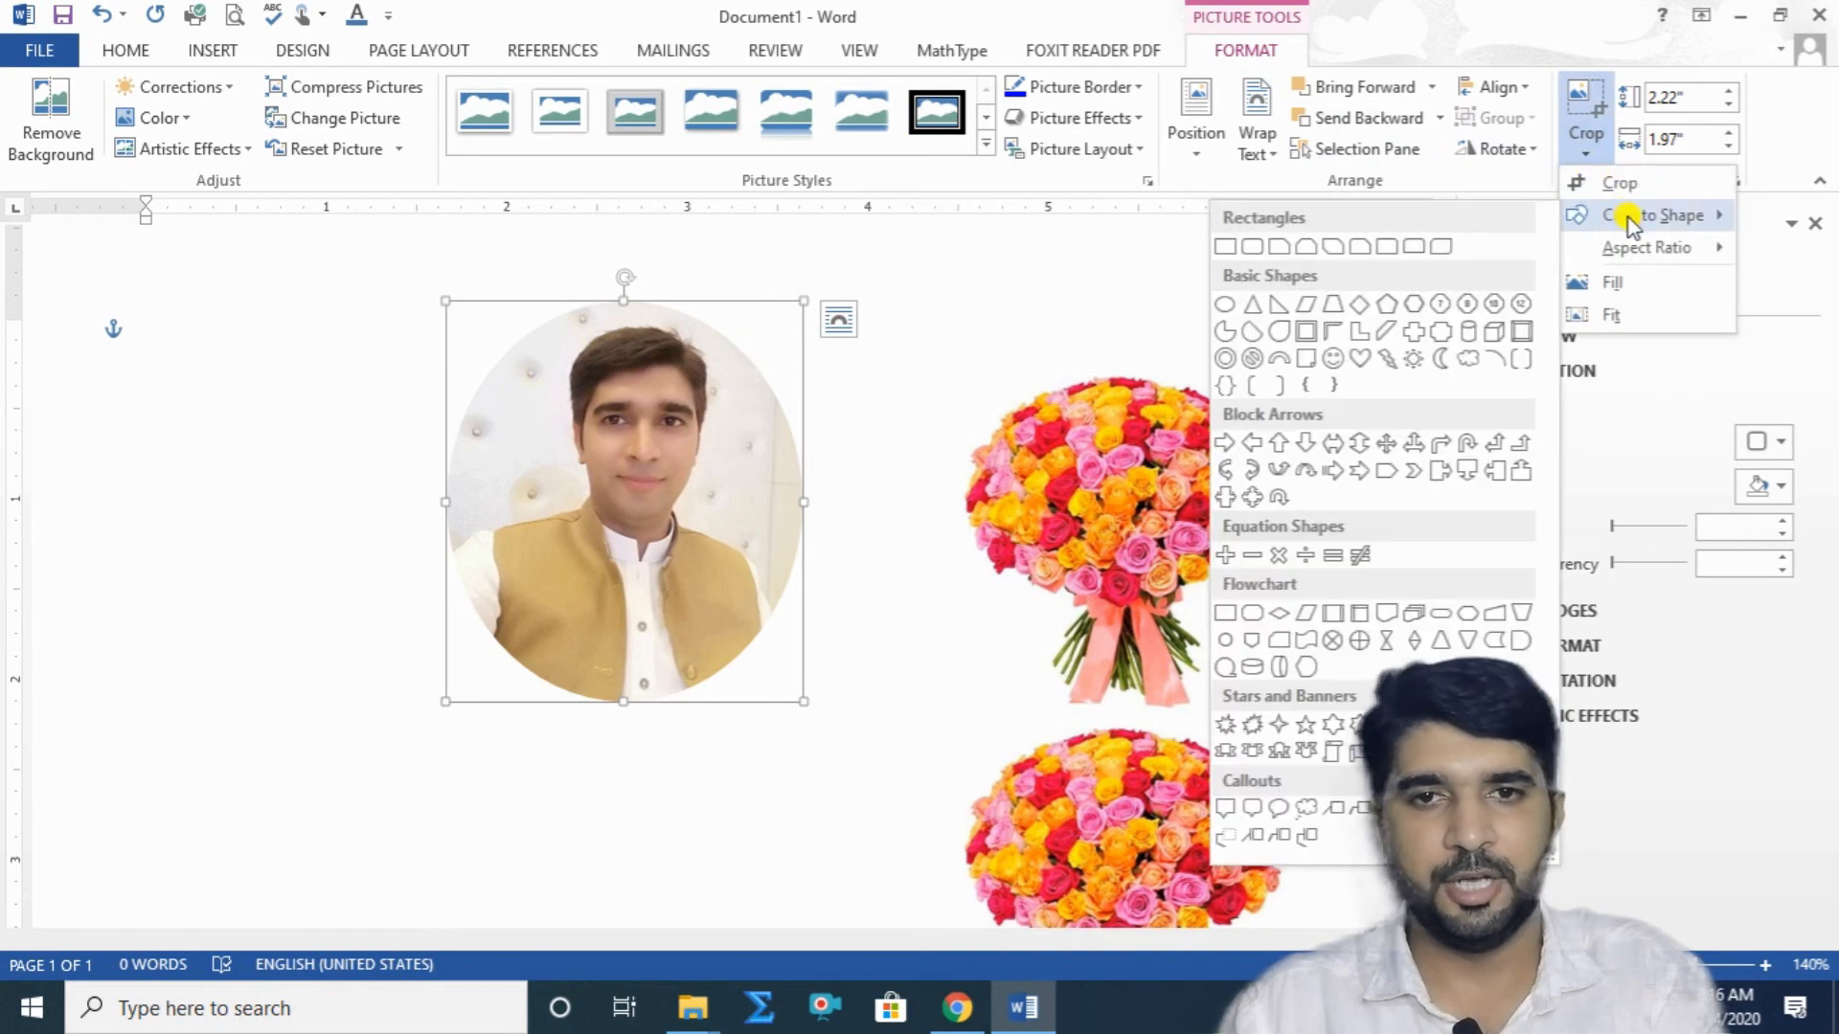
click(1359, 358)
Crop the portrait picture to the Direct Access Storage flowchart shape with curved sides.
click(1586, 153)
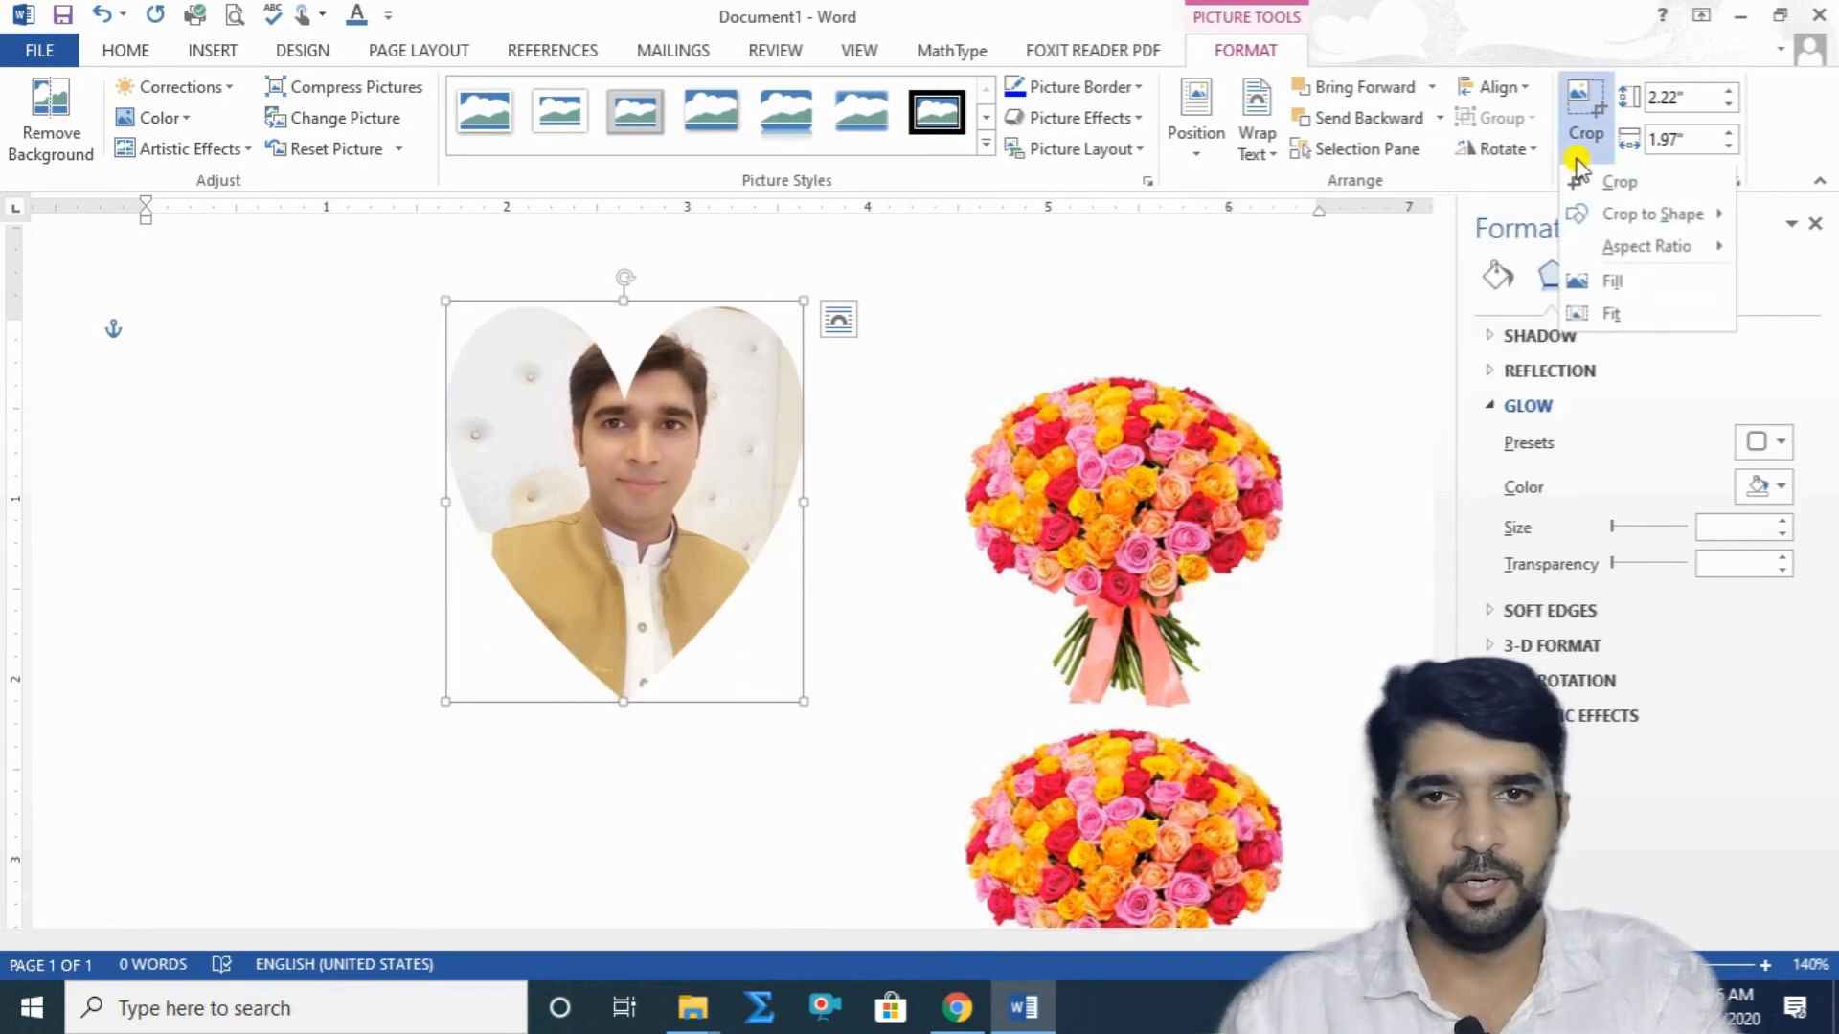
mouse_move(1592, 213)
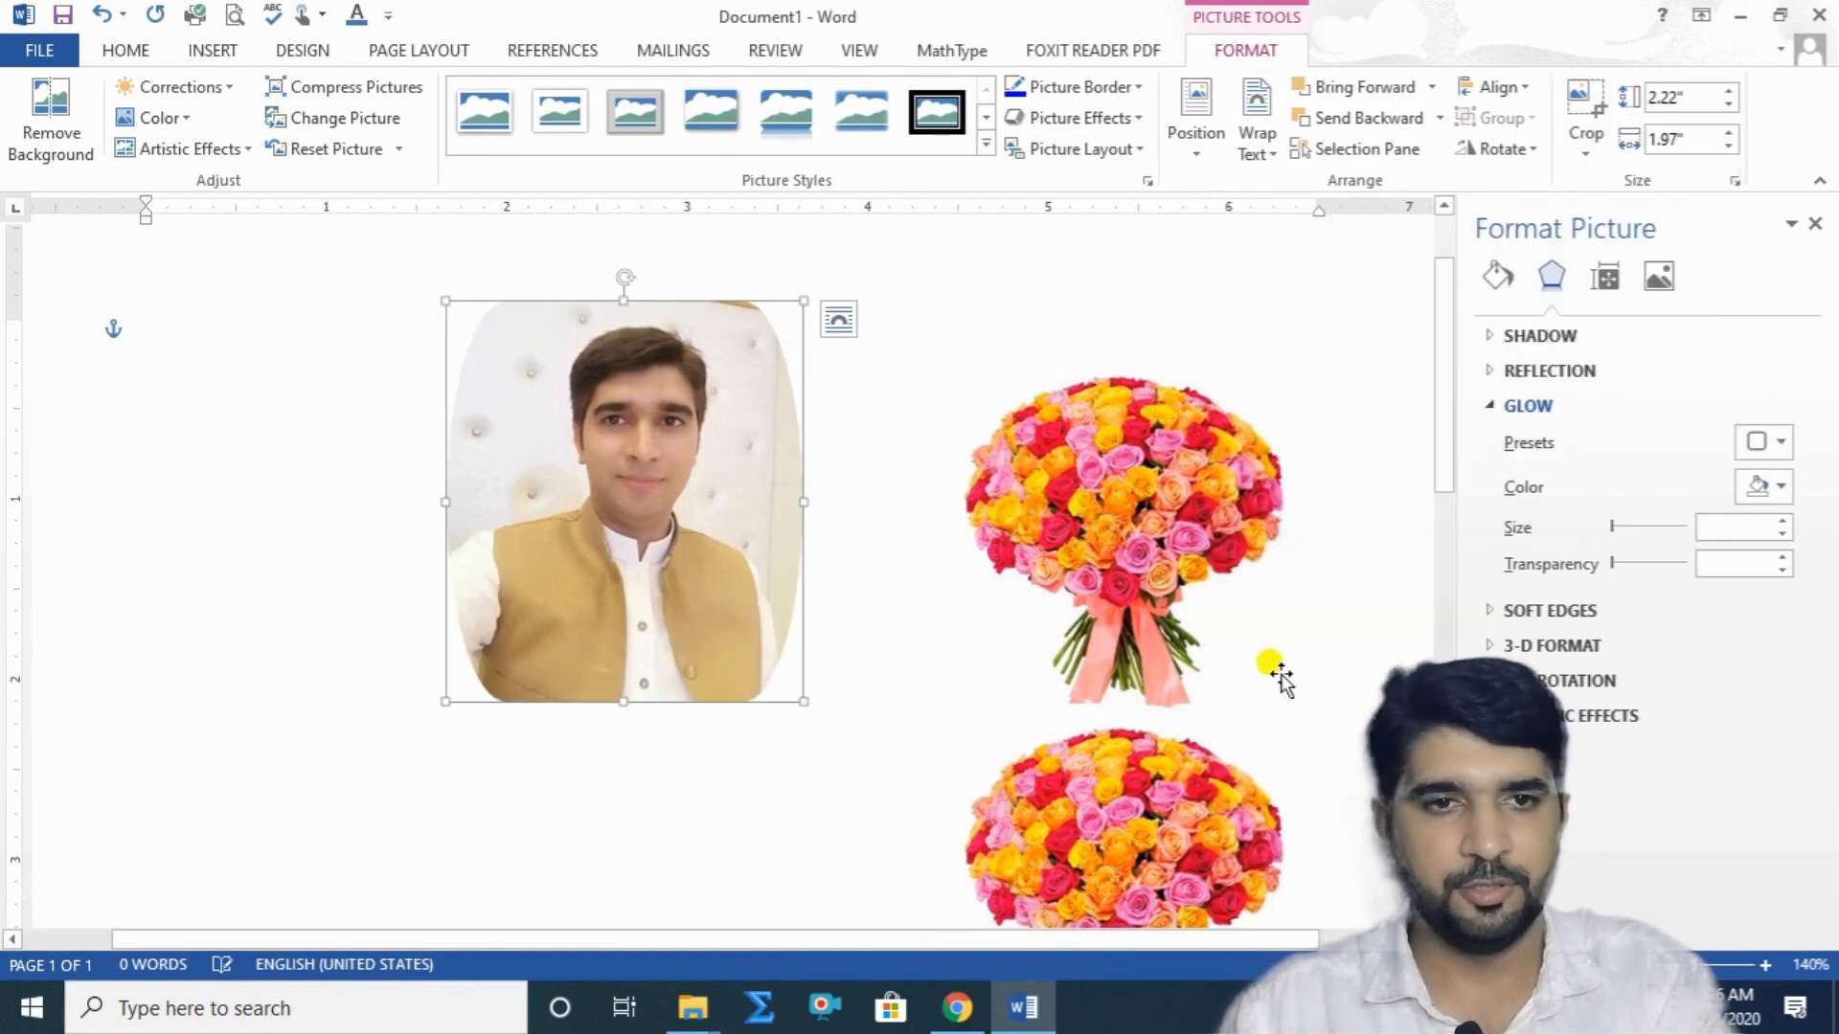
click(1282, 668)
Crop the portrait picture to the 6-point star shape.
click(1586, 151)
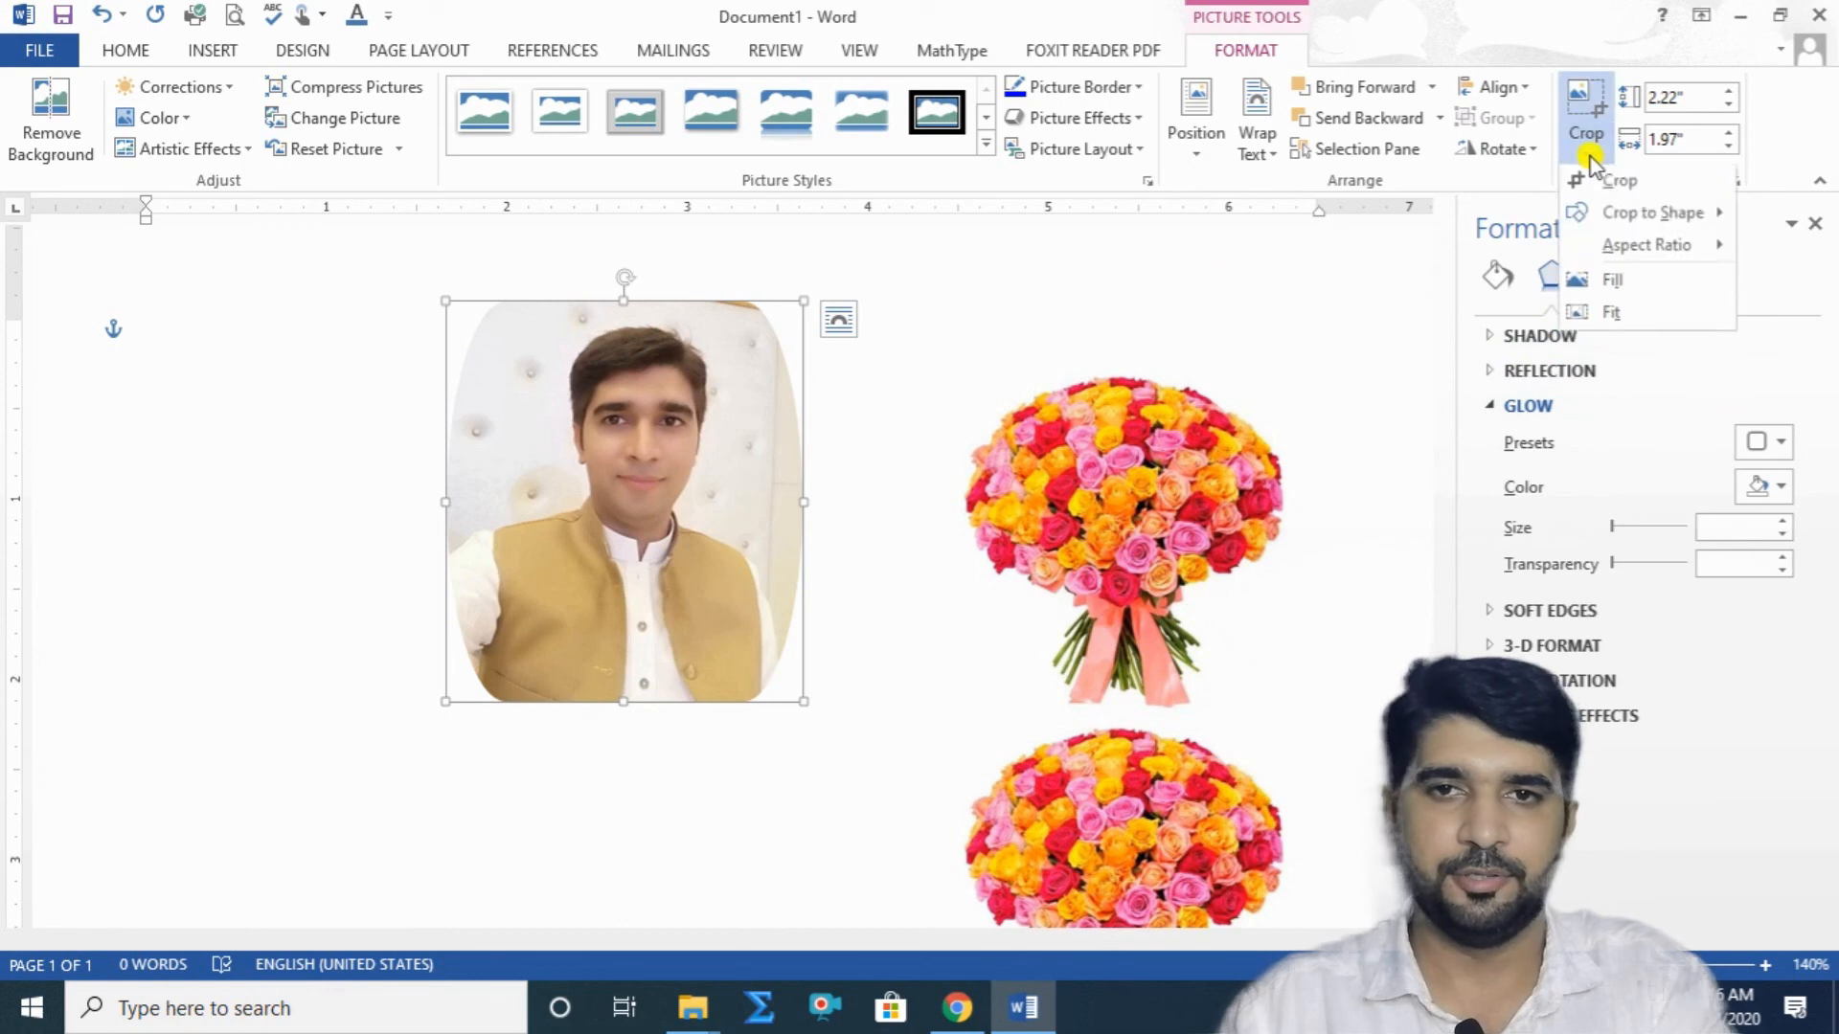
click(1619, 216)
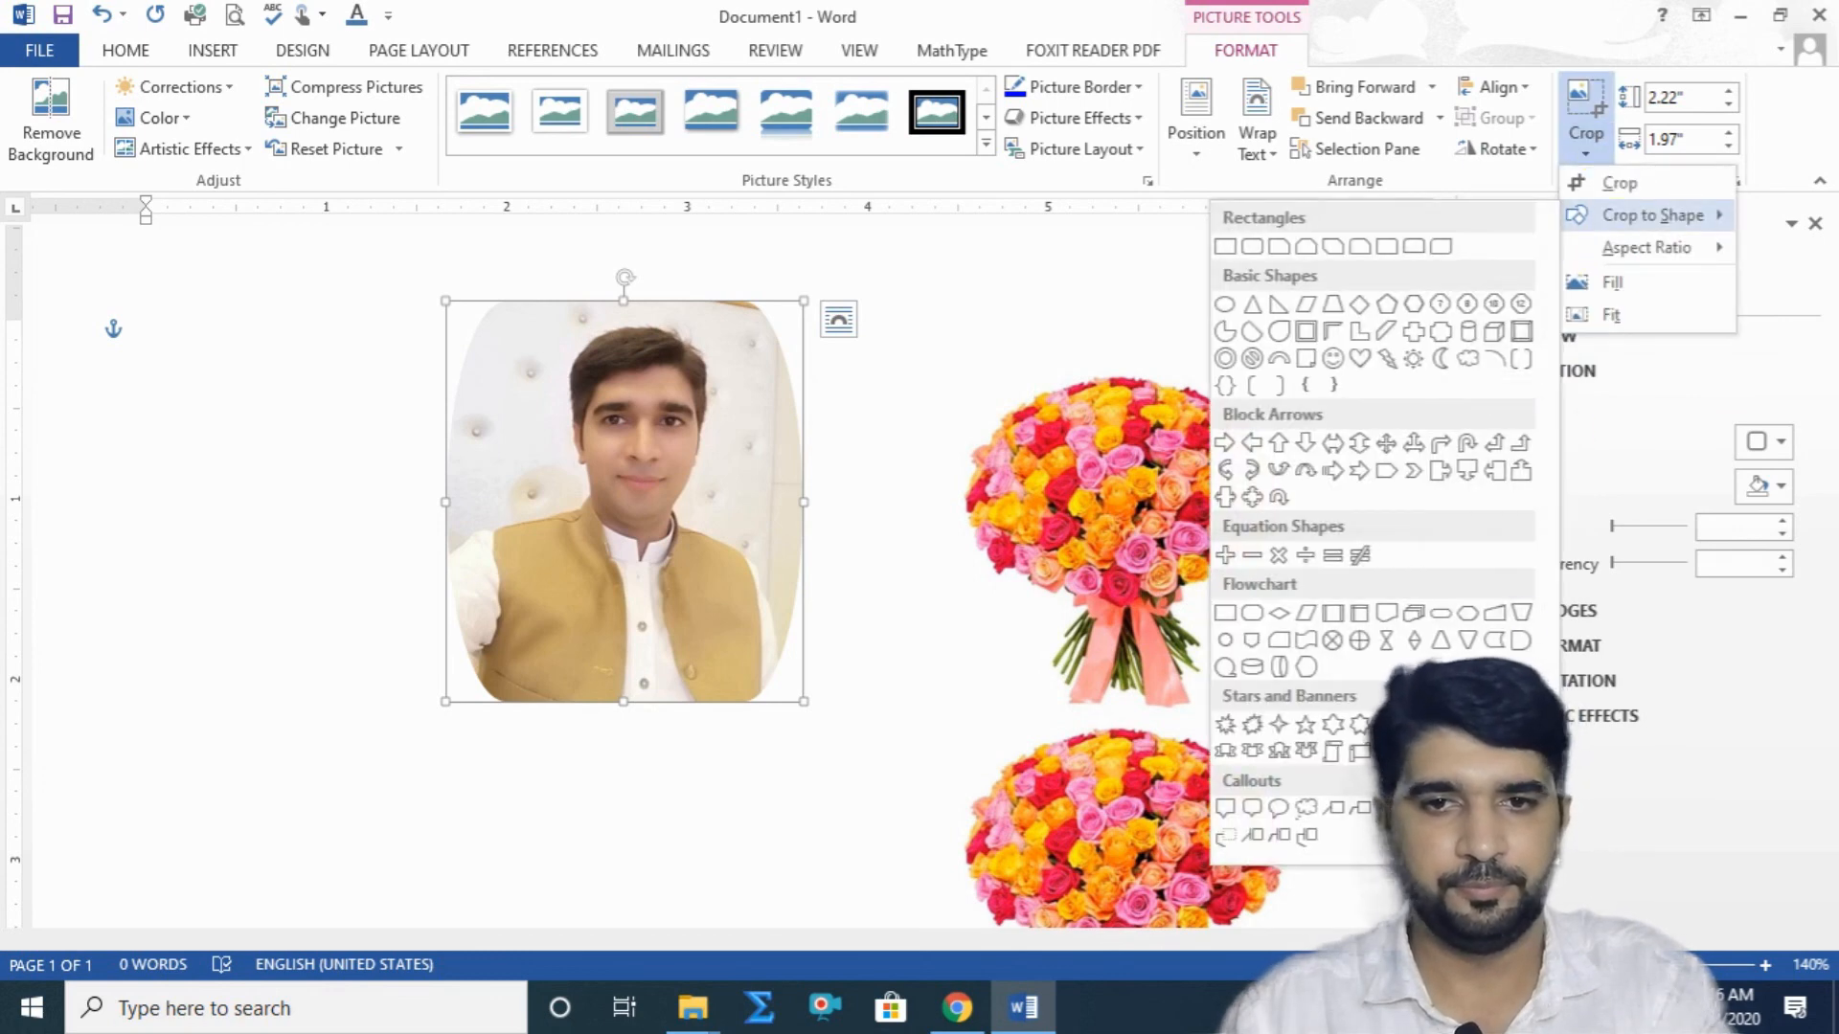
click(1336, 725)
mouse_move(657, 517)
mouse_down()
mouse_move(526, 562)
mouse_move(657, 517)
mouse_up()
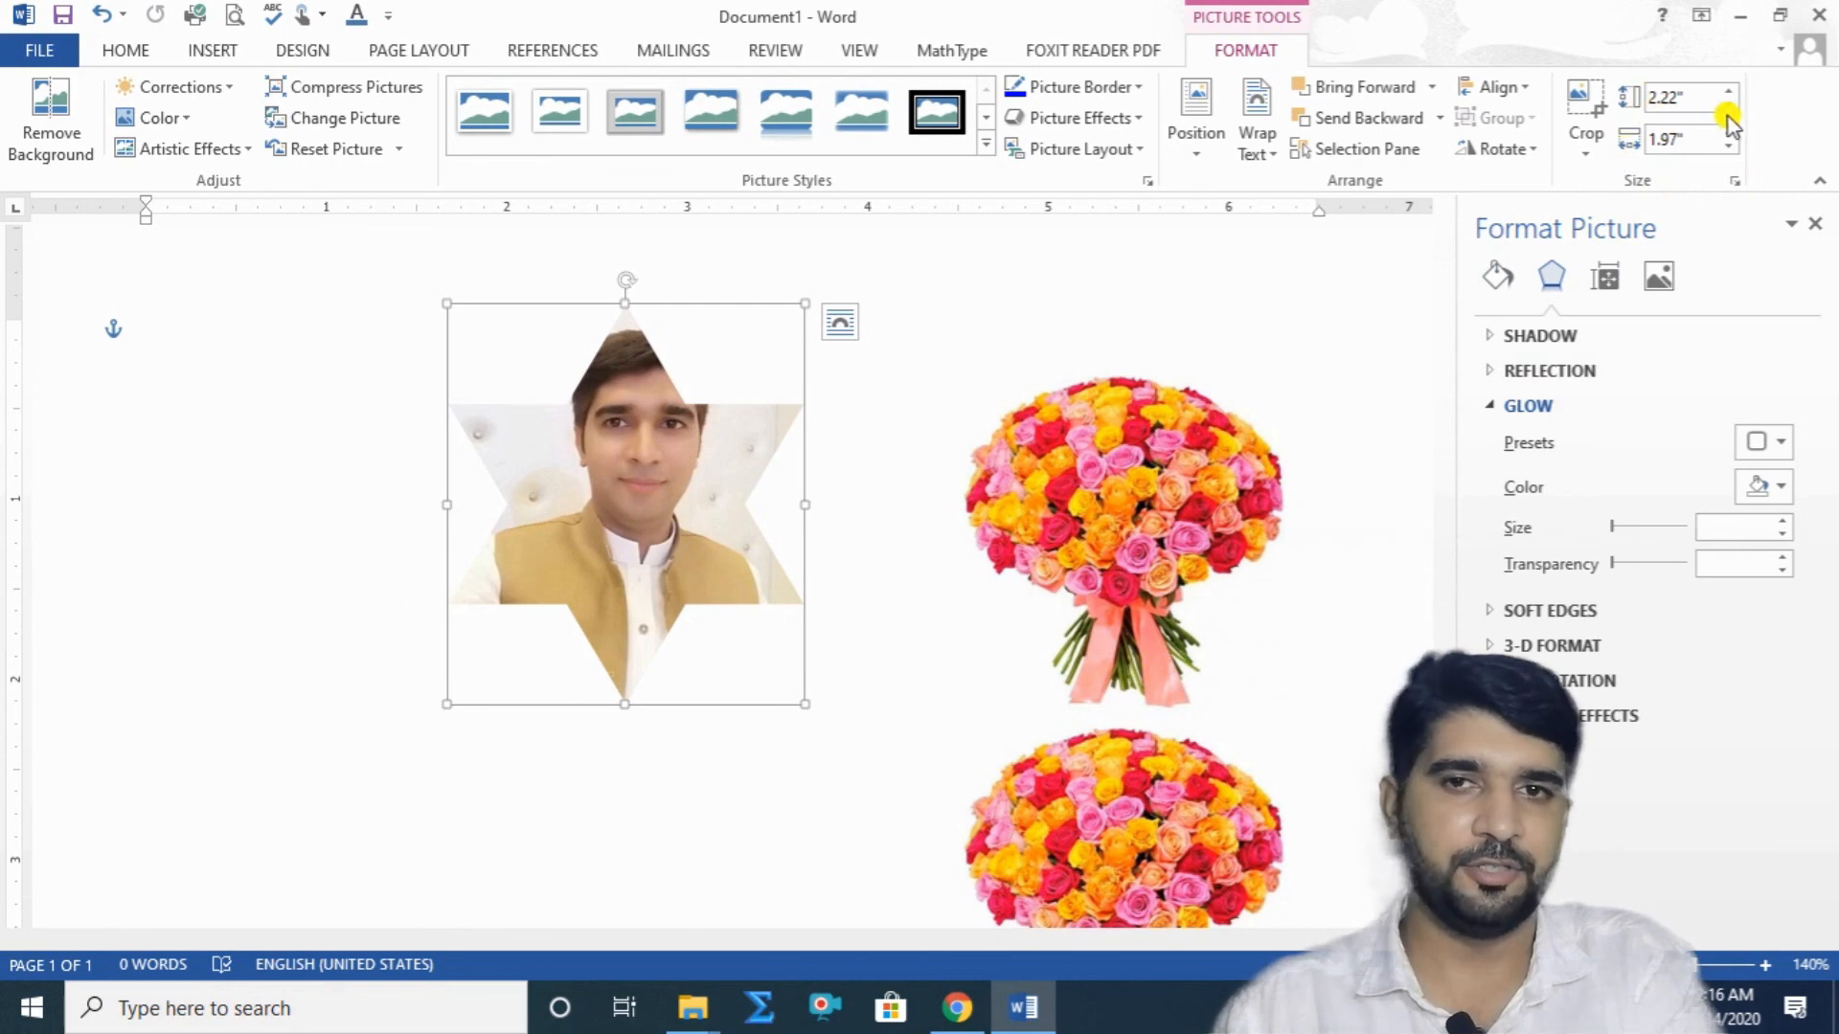
Increase the star-shaped portrait's height stepwise to 3.7", keeping its proportions.
click(1727, 92)
click(1728, 92)
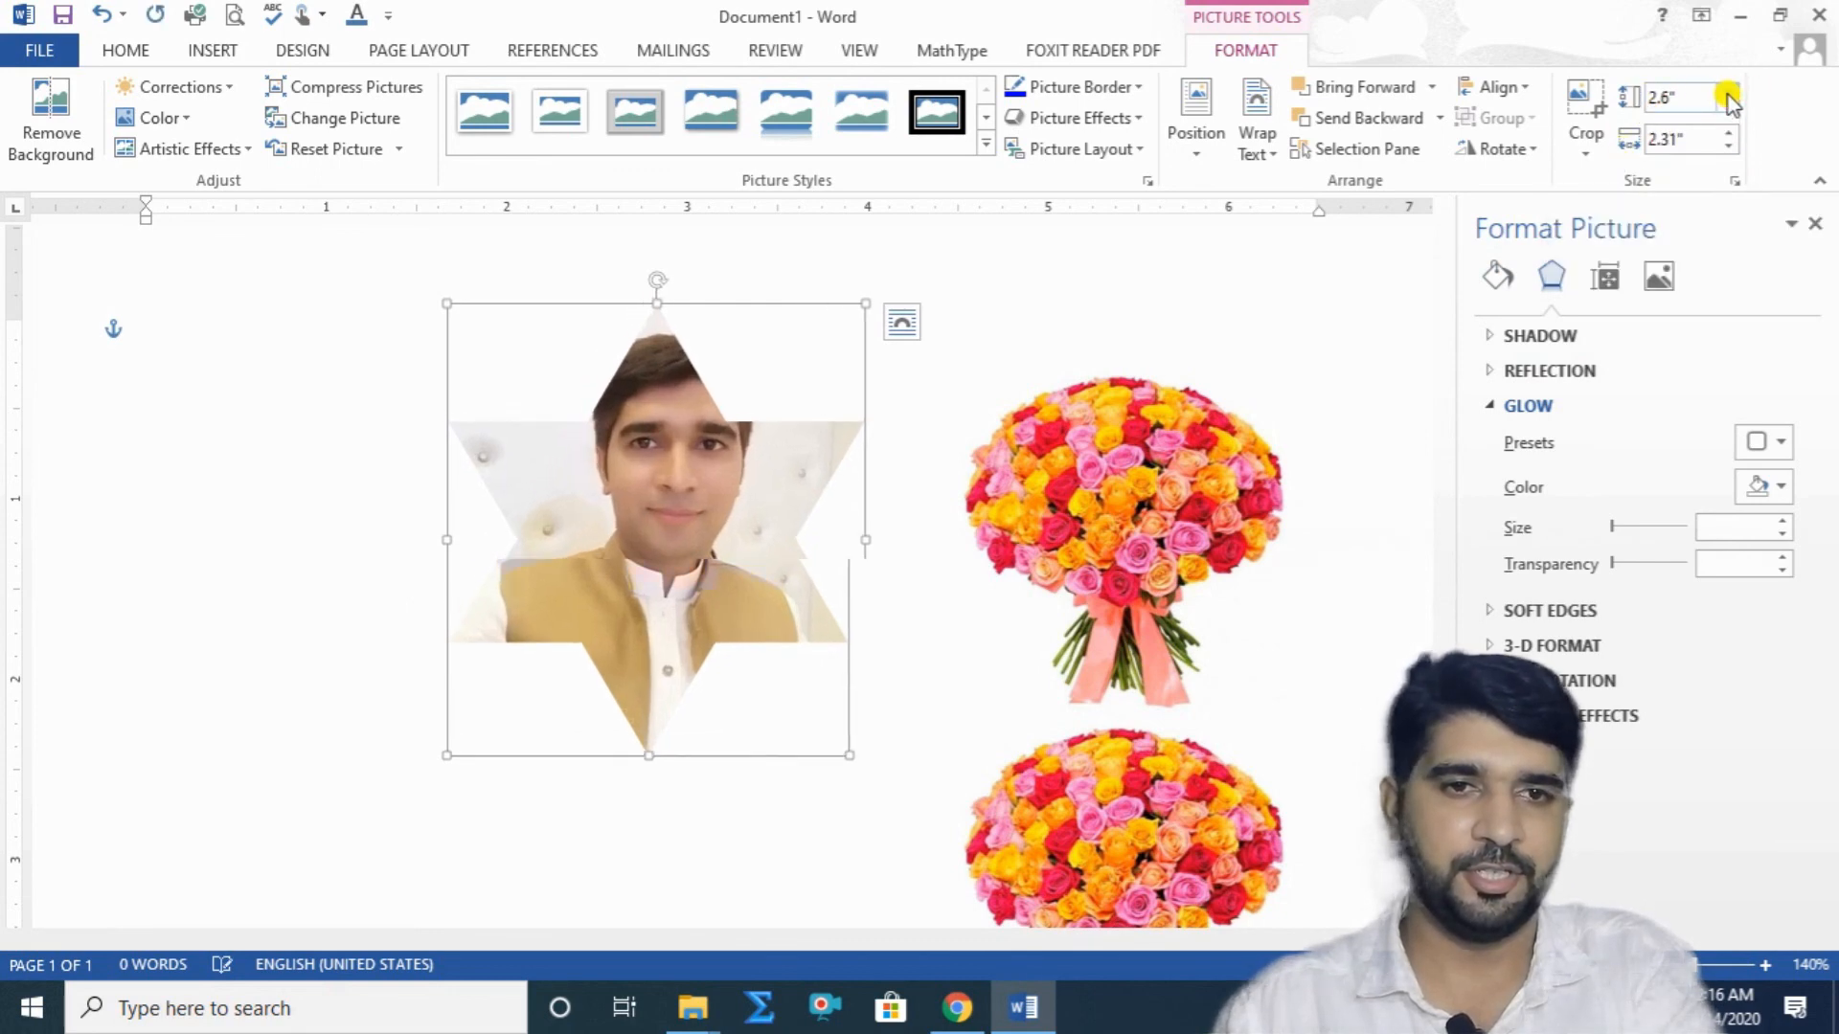
click(1728, 92)
click(1727, 92)
click(1727, 92)
click(1728, 92)
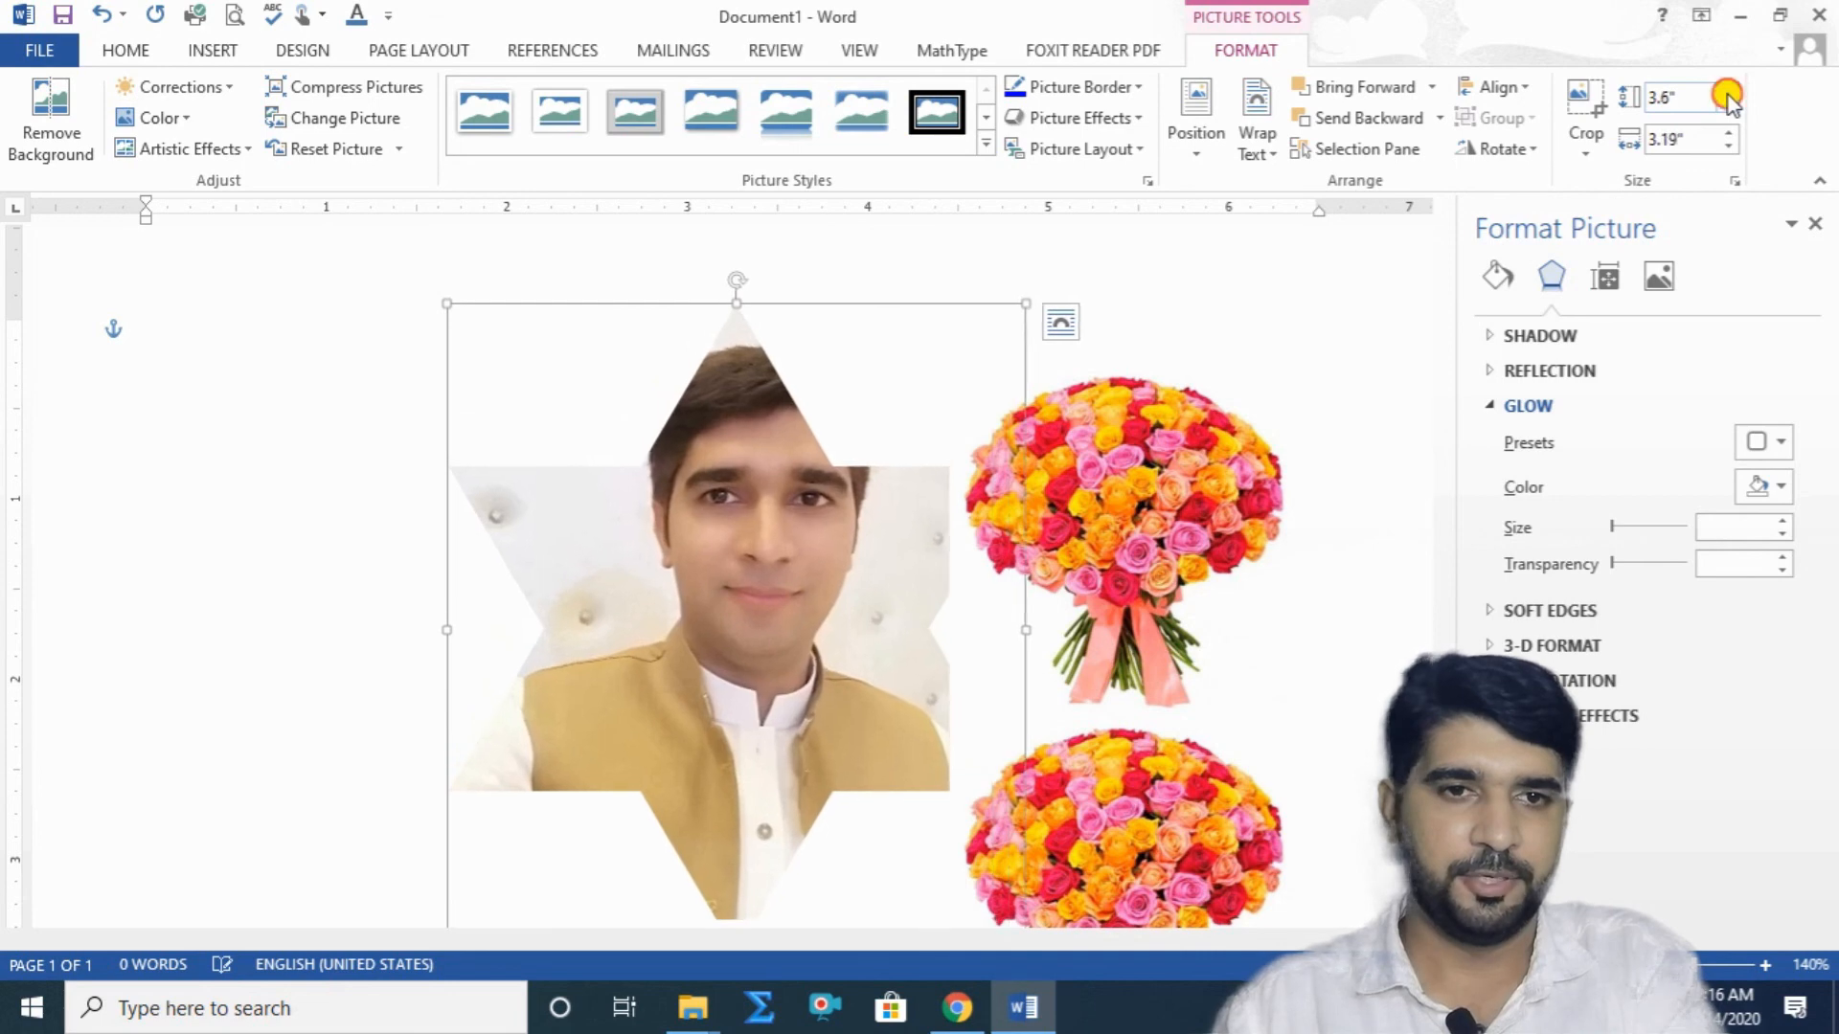
click(1727, 92)
Set the star-shaped portrait's width to 1", and enlarge it freehand from its lower-right corner to about 2.52" high and 2.24" wide.
click(1660, 140)
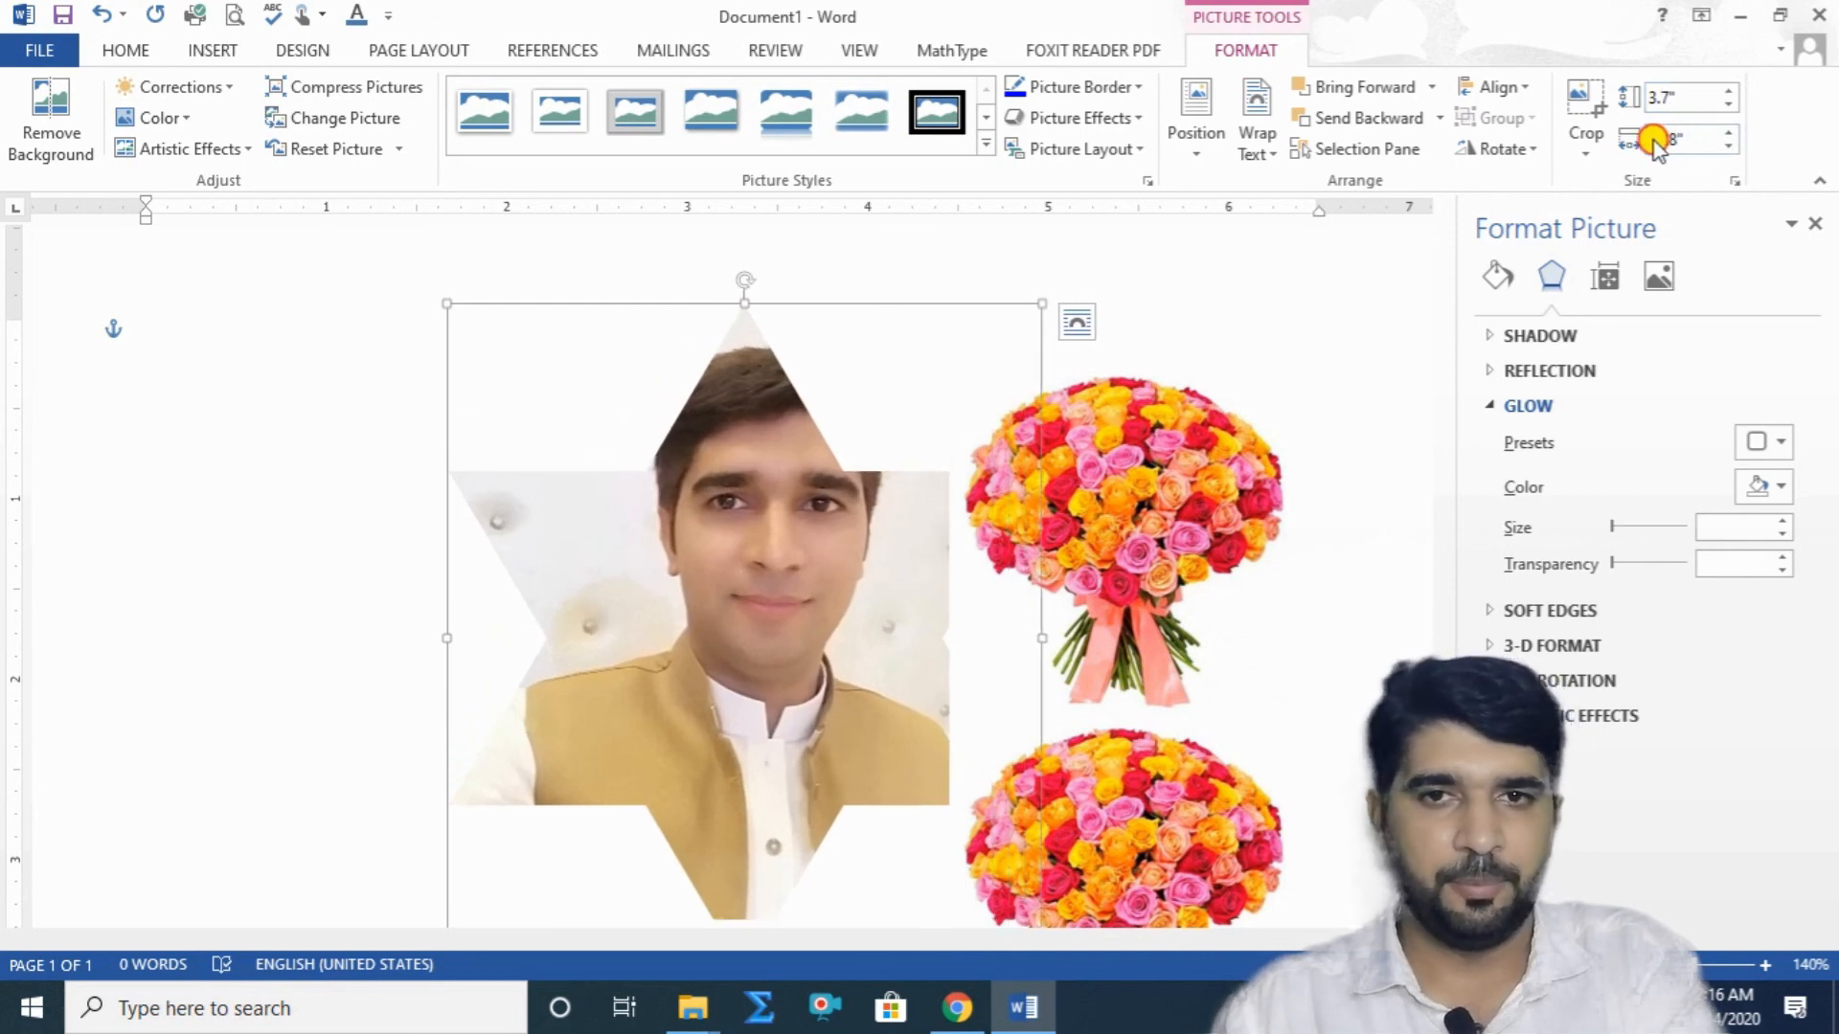
drag(1654, 144, 1696, 140)
text(1)
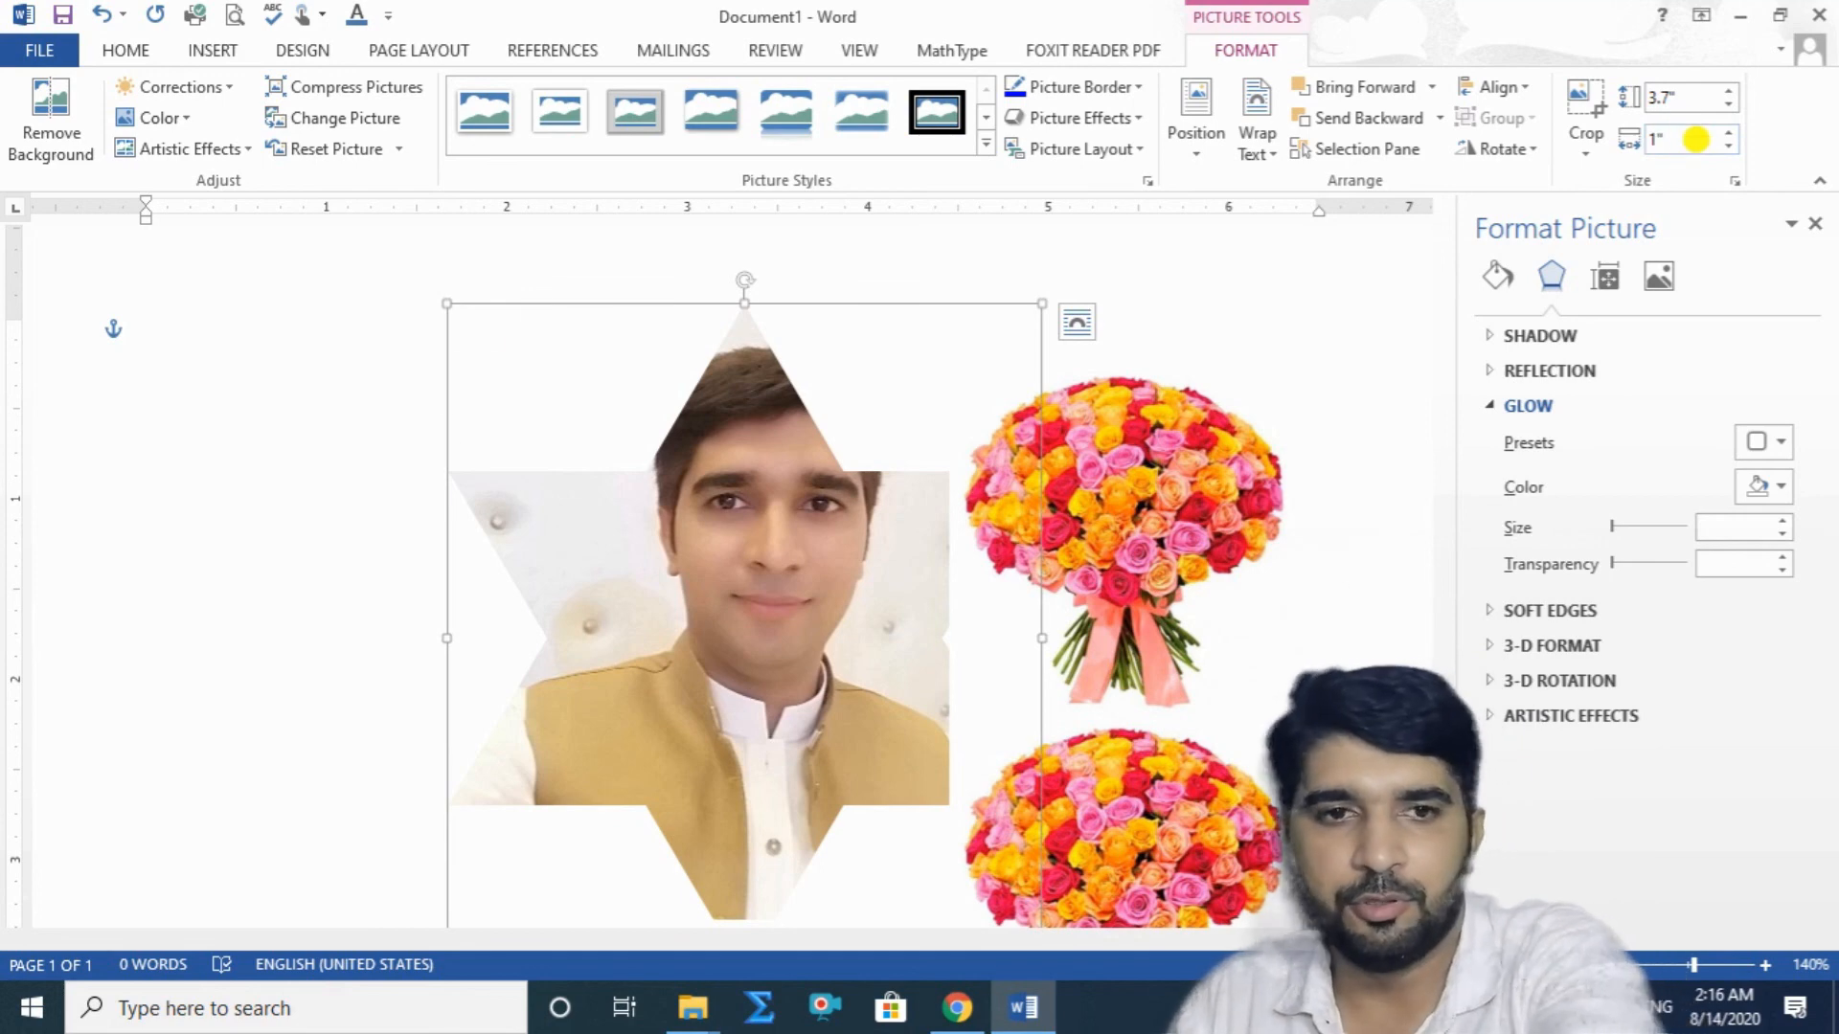
key(Return)
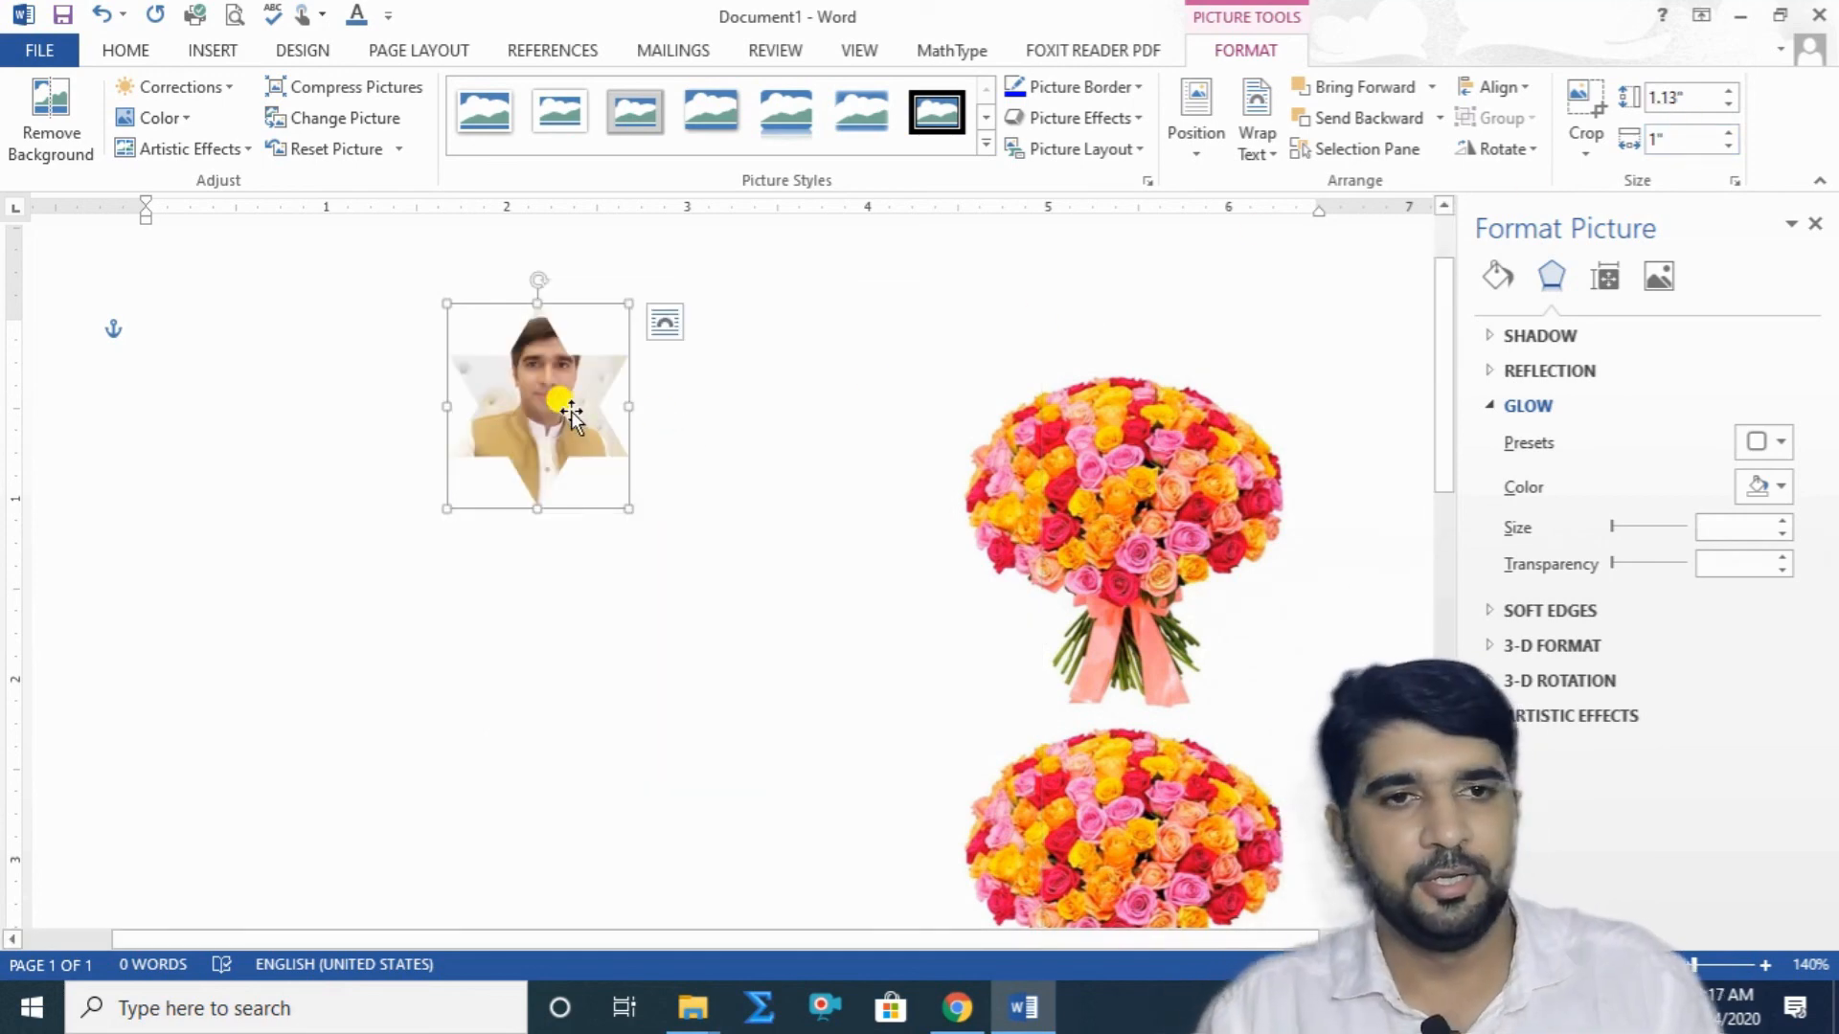
drag(627, 508, 855, 760)
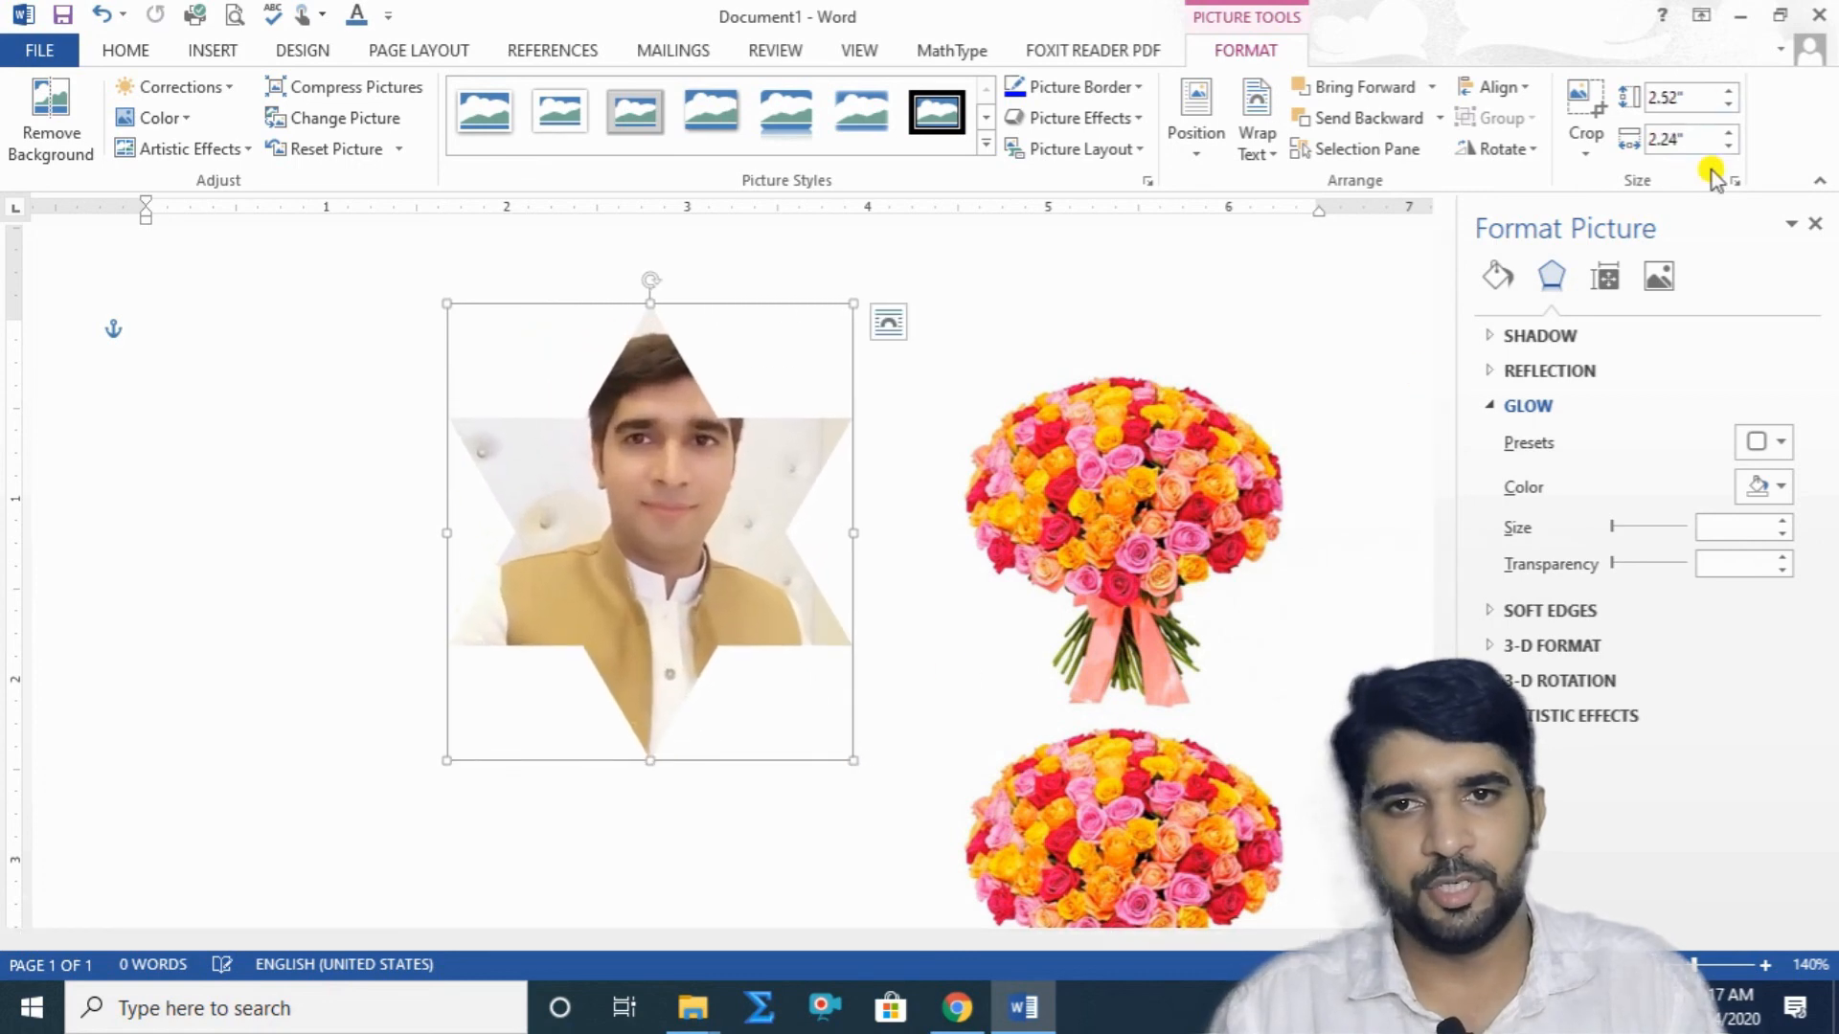